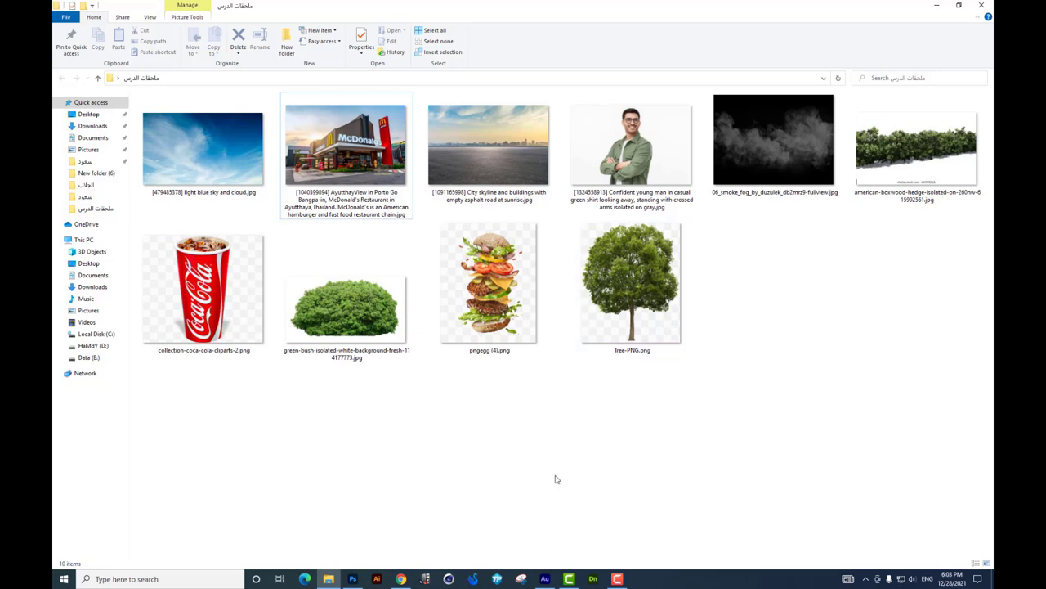
Step: Create a new blank document, Untitled-3, at 2000 × 1800 px and 200 ppi
left_click(354, 578)
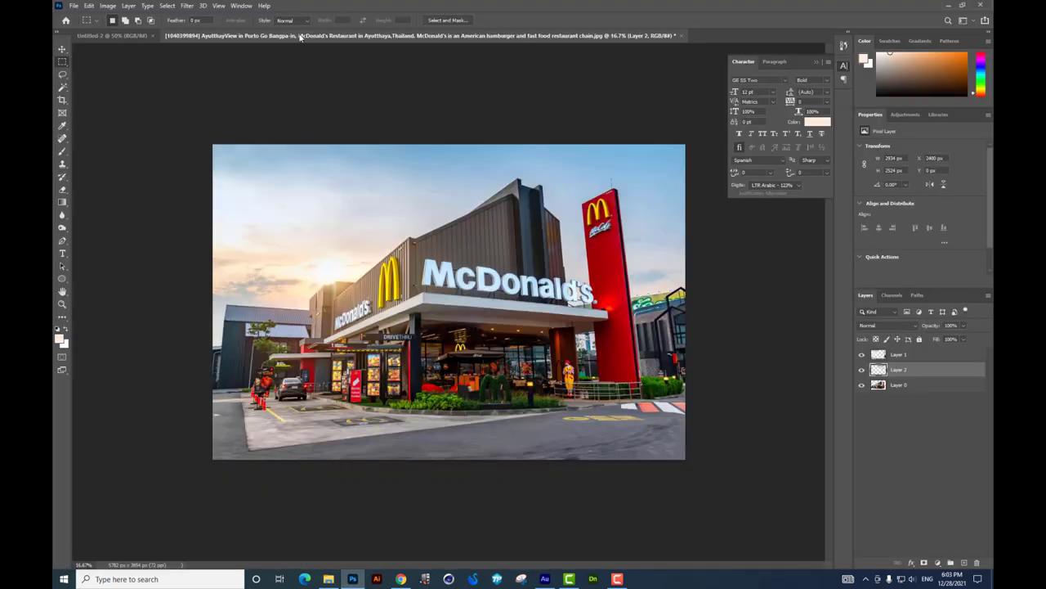
left_click(112, 35)
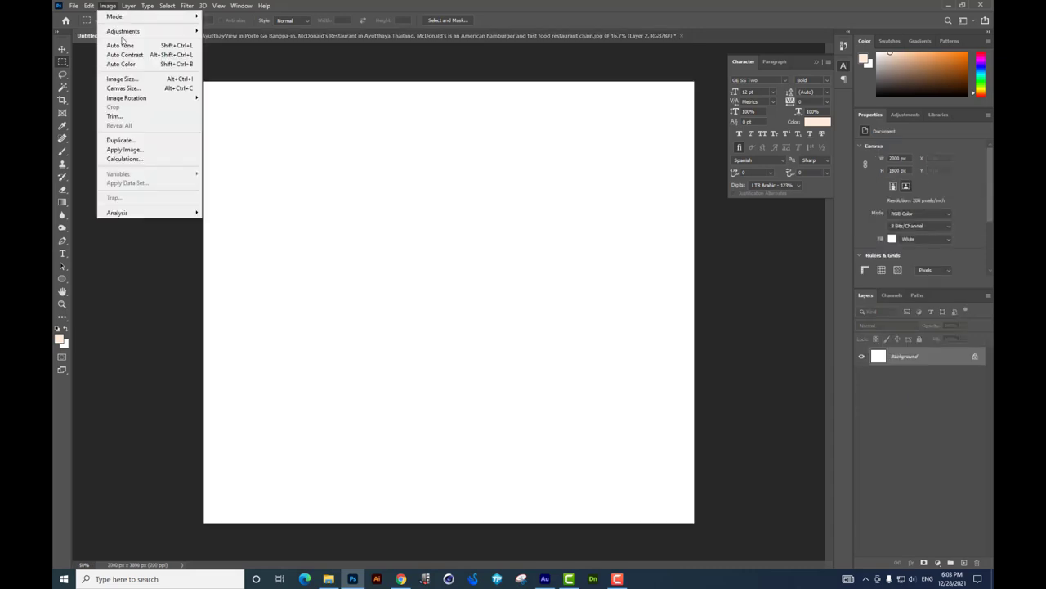
left_click(73, 5)
left_click(82, 13)
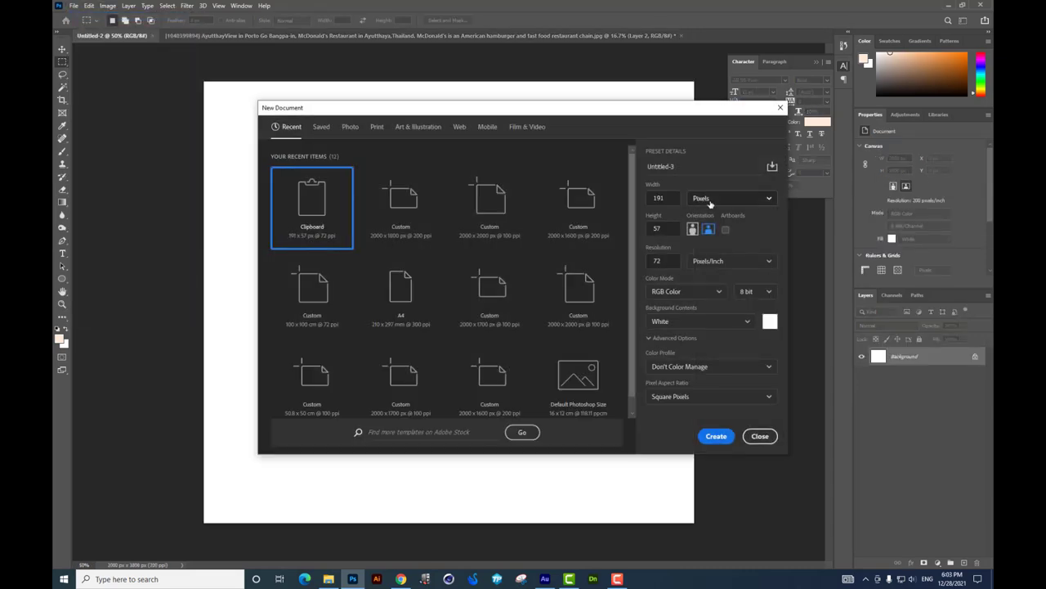
left_click(675, 199)
left_click(671, 198)
key("Tab")
type("18")
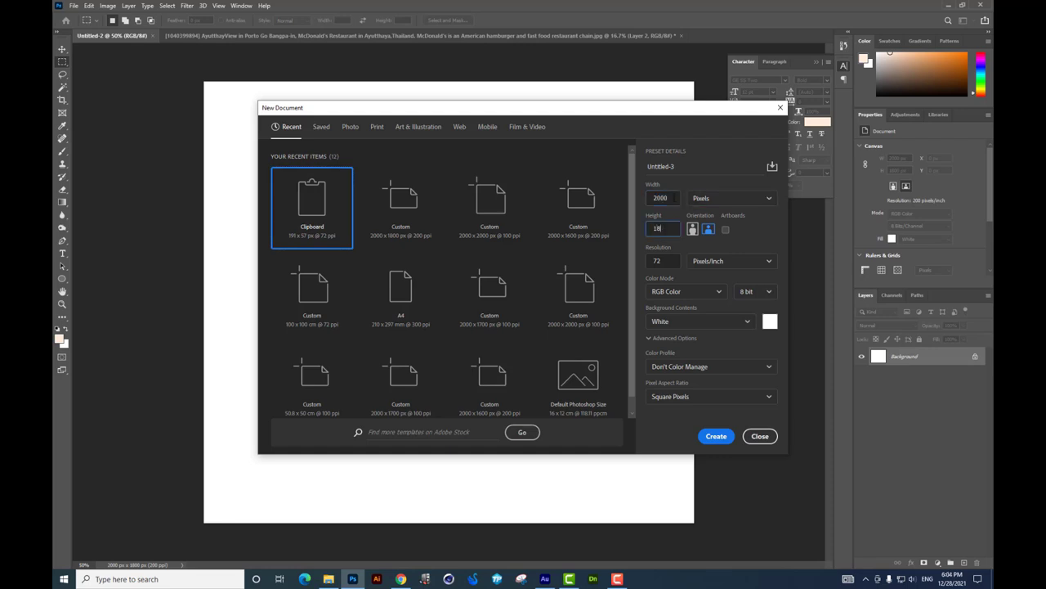
key("Tab")
key("Return")
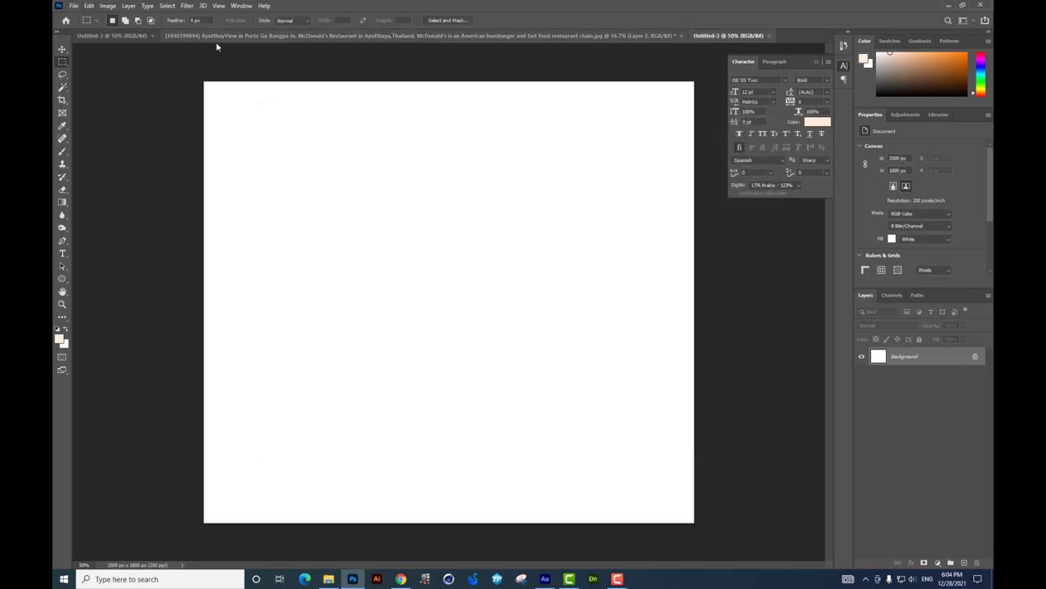
Step: Close the spare Untitled-2 document and open the McDonald's restaurant photo
left_click(151, 36)
key("alt+Tab")
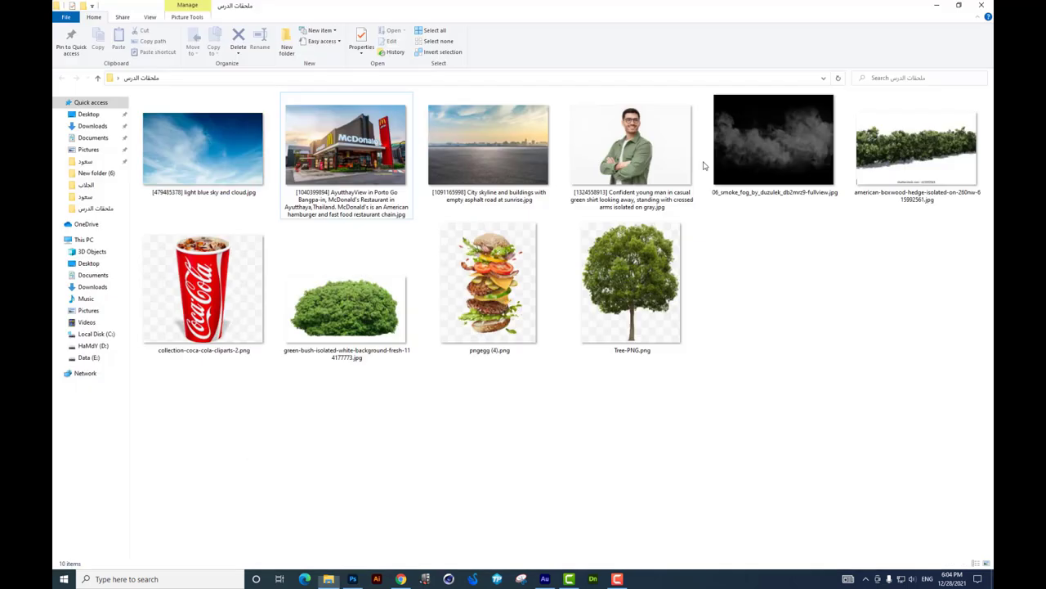
left_click(331, 184)
double_click(333, 217)
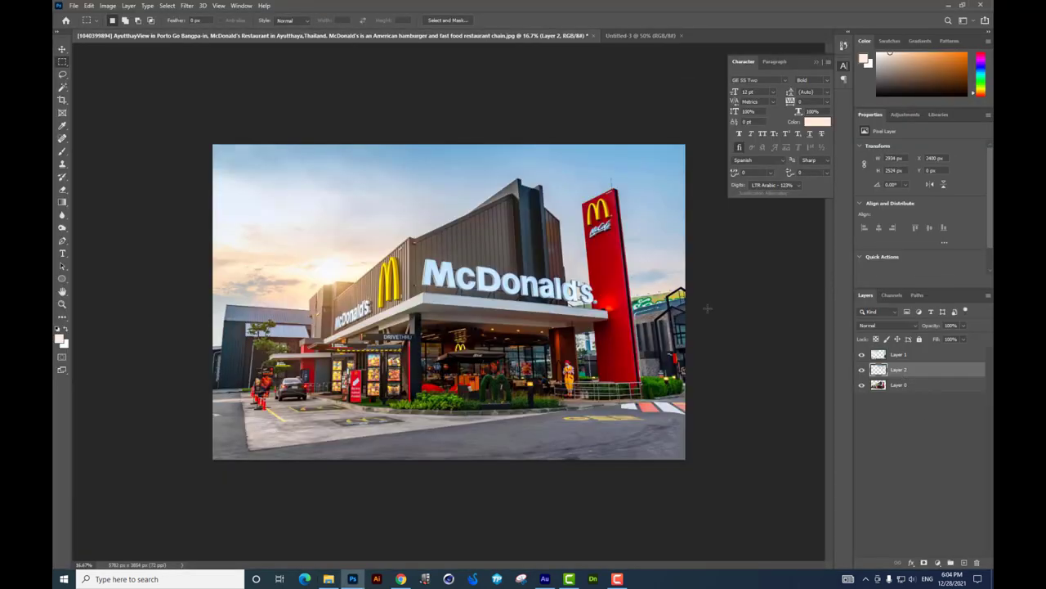
Step: Hide Layers 1 and 2 and nudge the cut-out building Layer 0 up and right
left_click(60, 49)
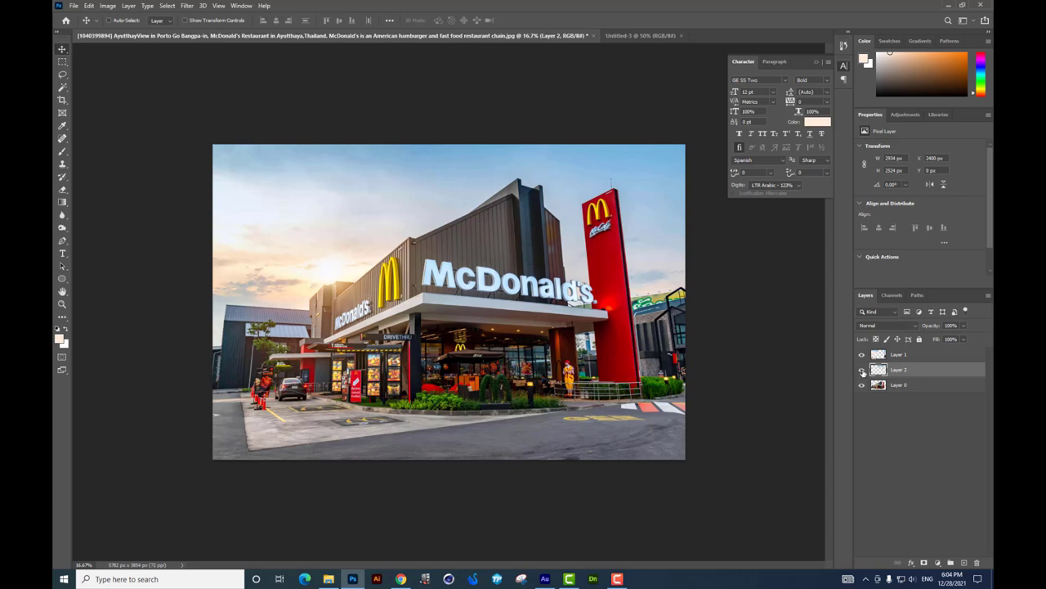
left_click(862, 370)
left_click(861, 354)
left_click(895, 384)
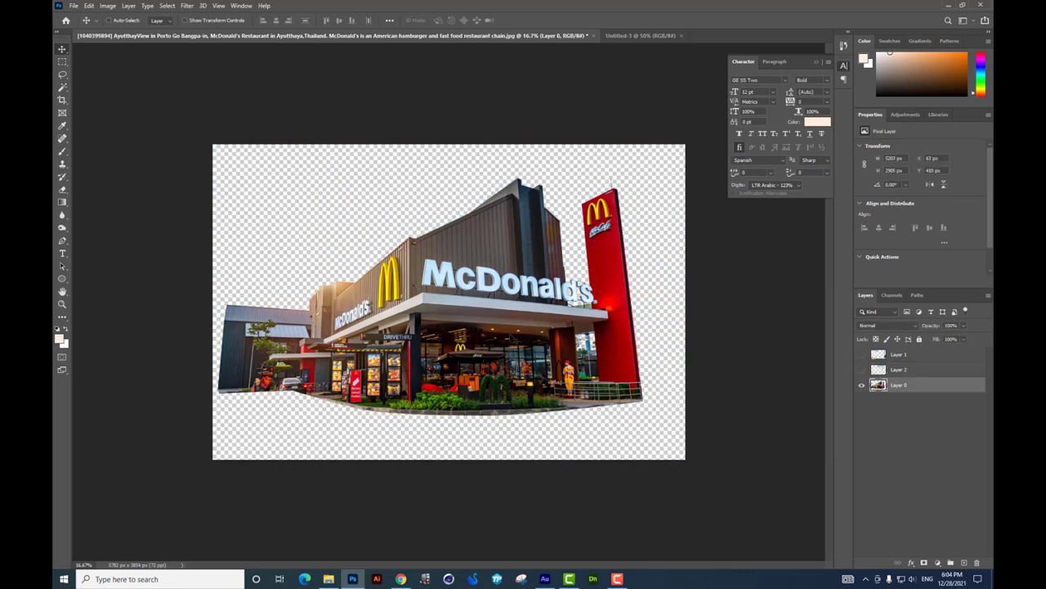
left_click_drag(505, 336, 524, 319)
left_click(862, 369)
left_click(861, 354)
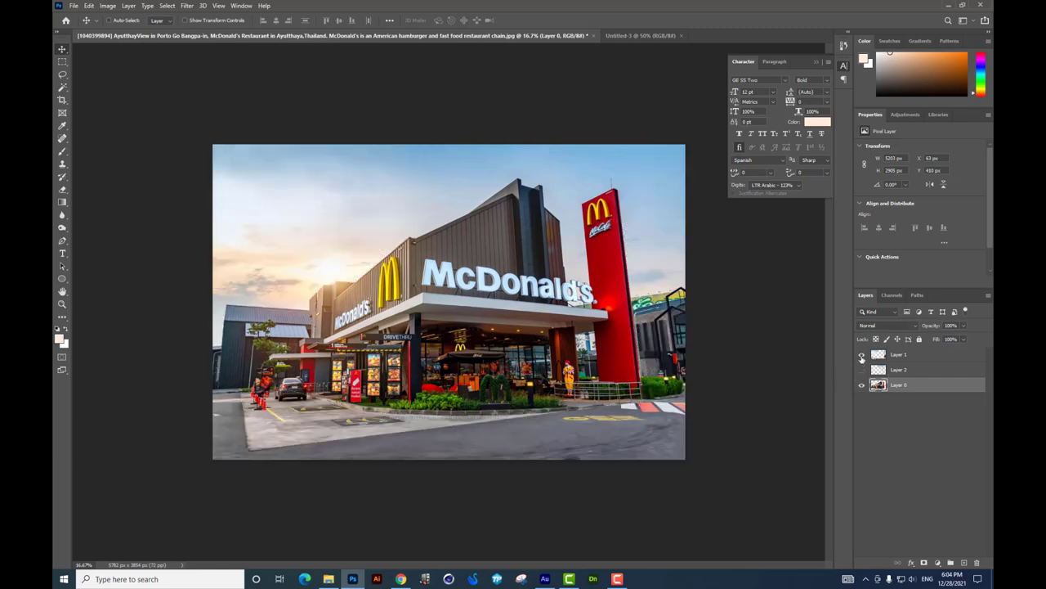
Step: Shift the cut-out building further, compare with the full photo, then hide Layers 1 and 2
left_click(861, 356)
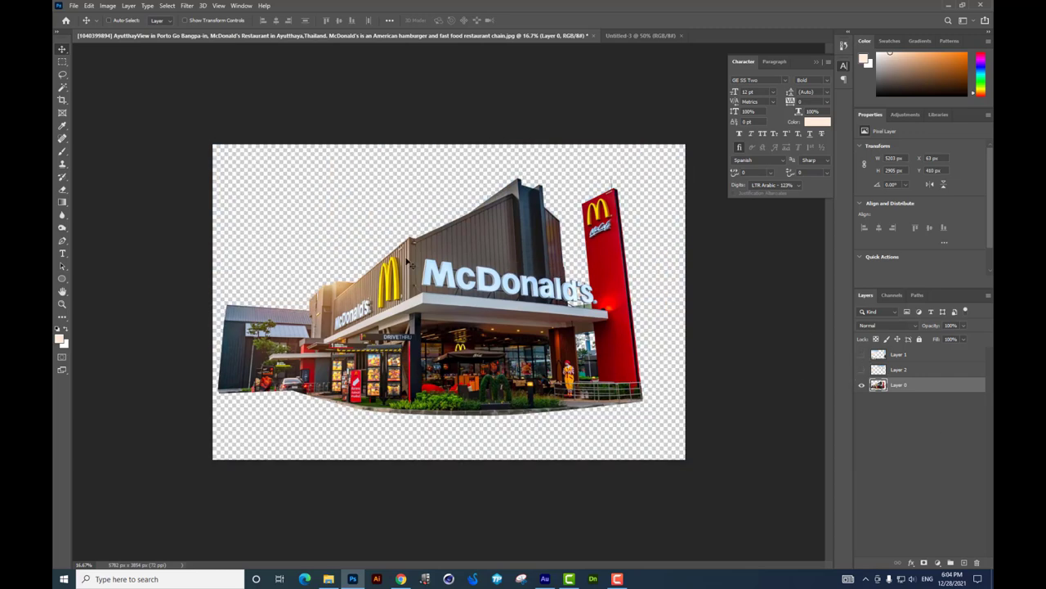
left_click_drag(473, 312, 583, 297)
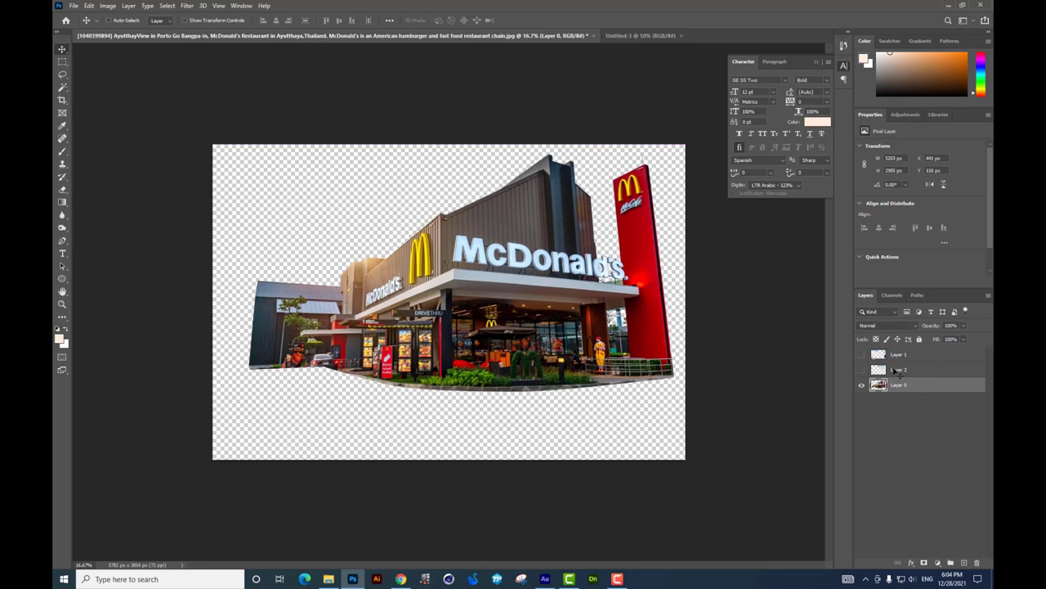
left_click(862, 370)
left_click(862, 354)
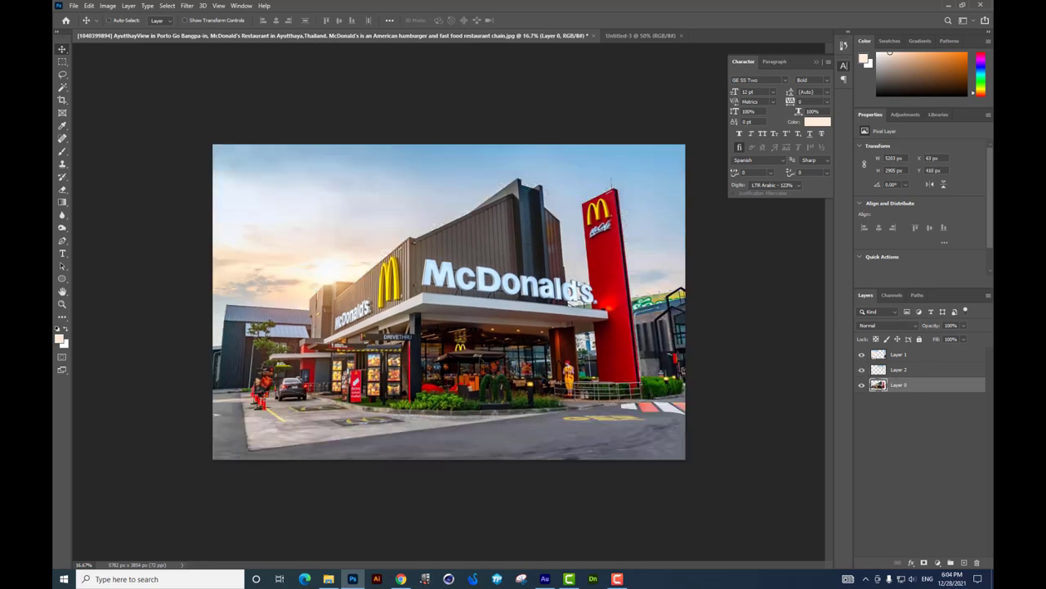
left_click(861, 369)
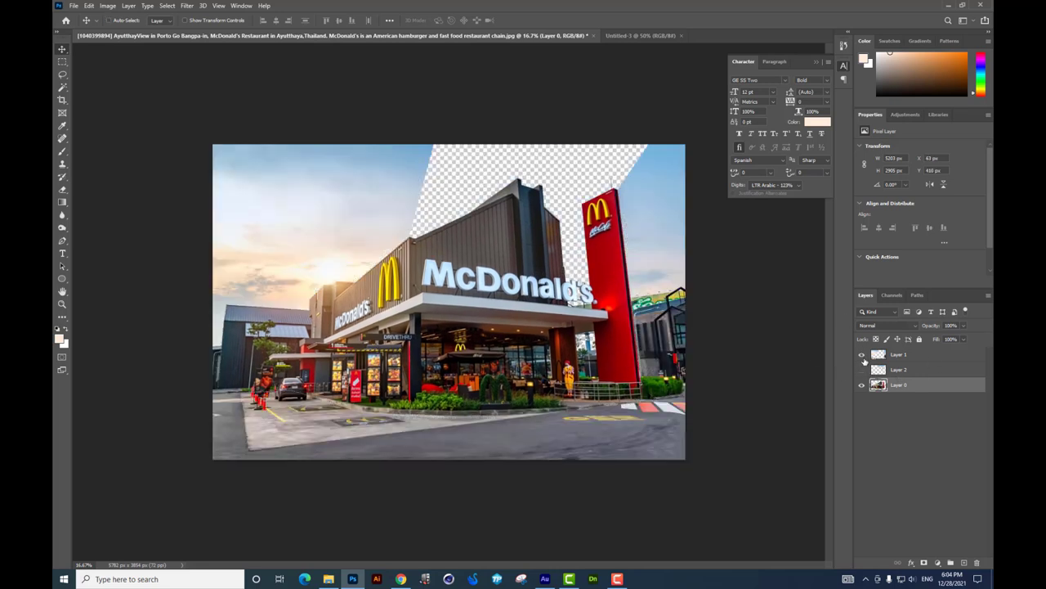
left_click(862, 354)
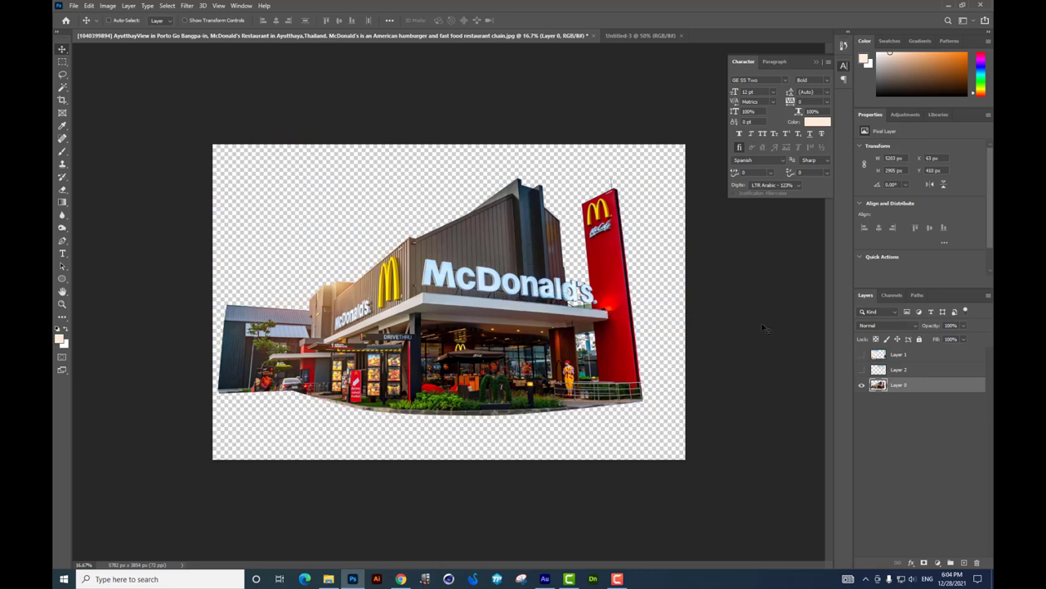
Step: Convert the building layer to a smart object, bring it into Untitled-3, and scale it down
right_click(902, 388)
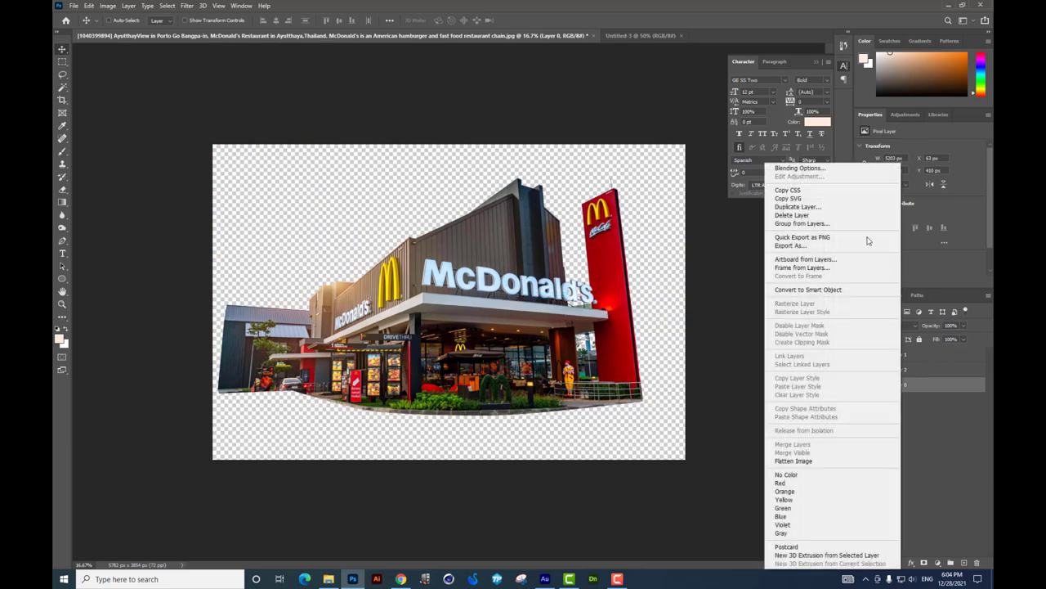
left_click(811, 290)
mouse_move(455, 286)
left_mouse_down()
mouse_move(500, 270)
mouse_move(399, 304)
mouse_move(243, 323)
left_mouse_up()
key("ctrl+t")
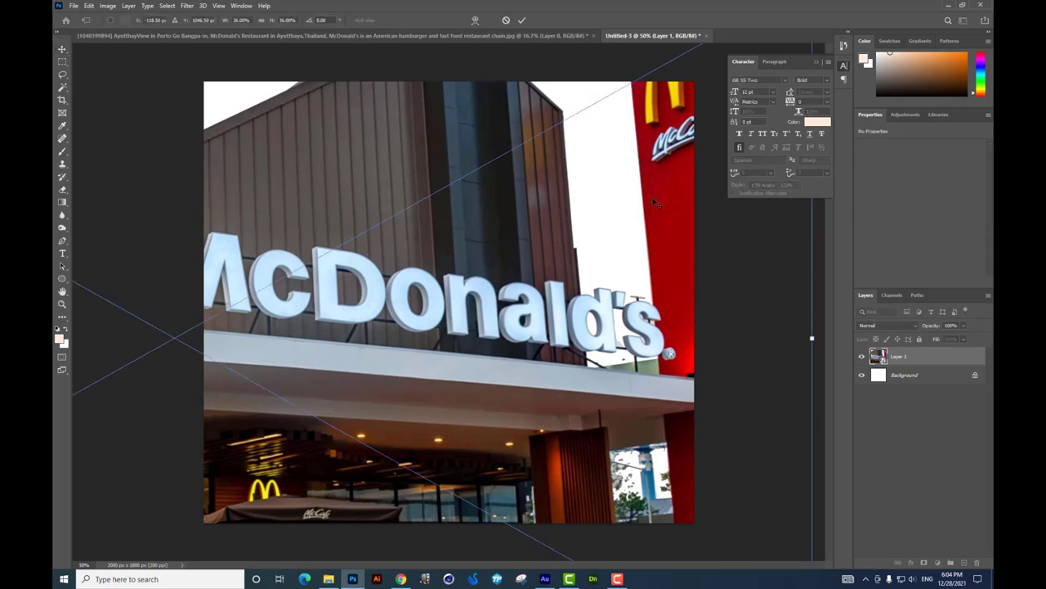
key("ctrl+minus")
key("ctrl+minus")
key("ctrl+minus")
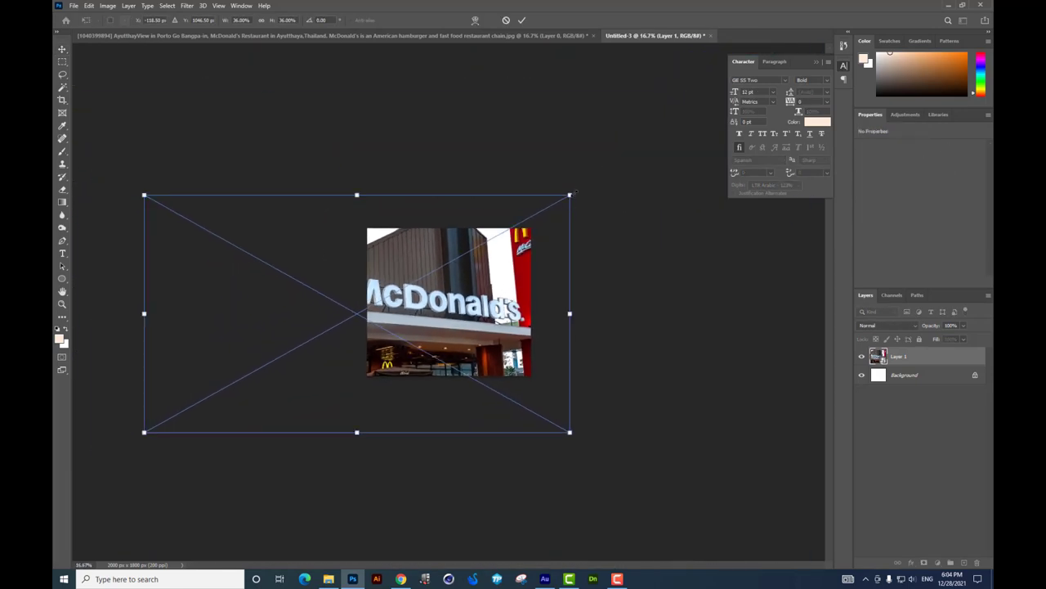
mouse_move(570, 194)
left_mouse_down()
mouse_move(359, 276)
mouse_move(473, 282)
left_mouse_up()
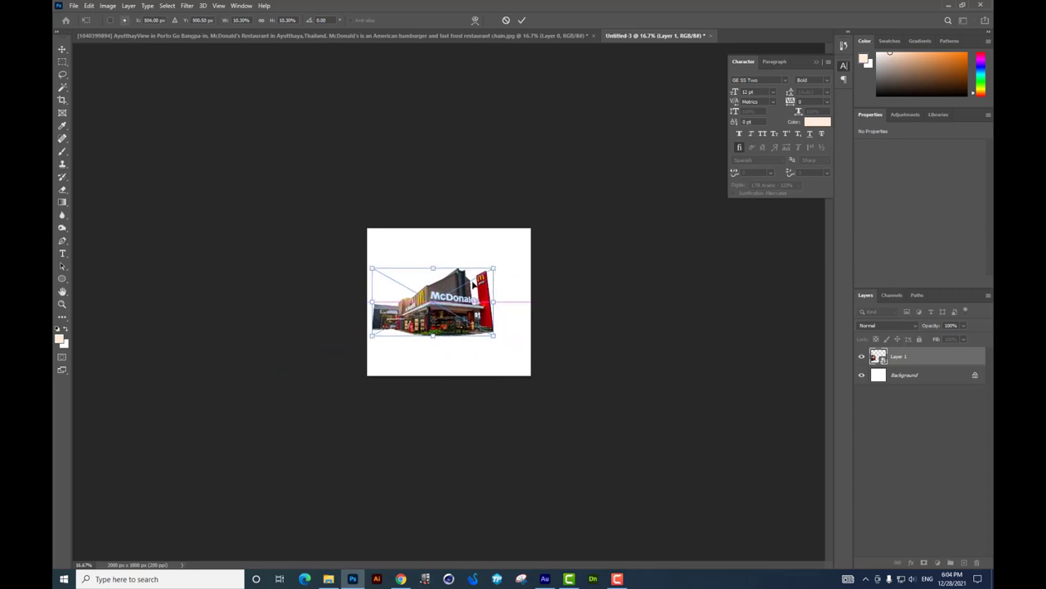
key("Return")
key("ctrl+plus")
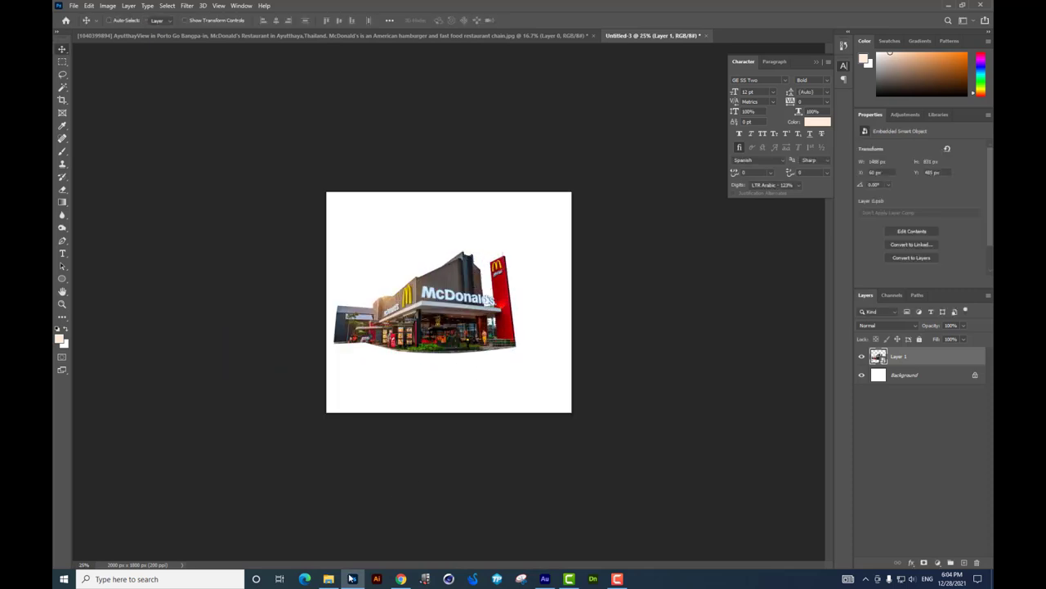
Step: Place the city skyline photo into the Untitled-3 document
left_click(350, 578)
mouse_move(489, 151)
left_mouse_down()
mouse_move(401, 500)
mouse_move(352, 572)
mouse_move(545, 357)
left_mouse_up()
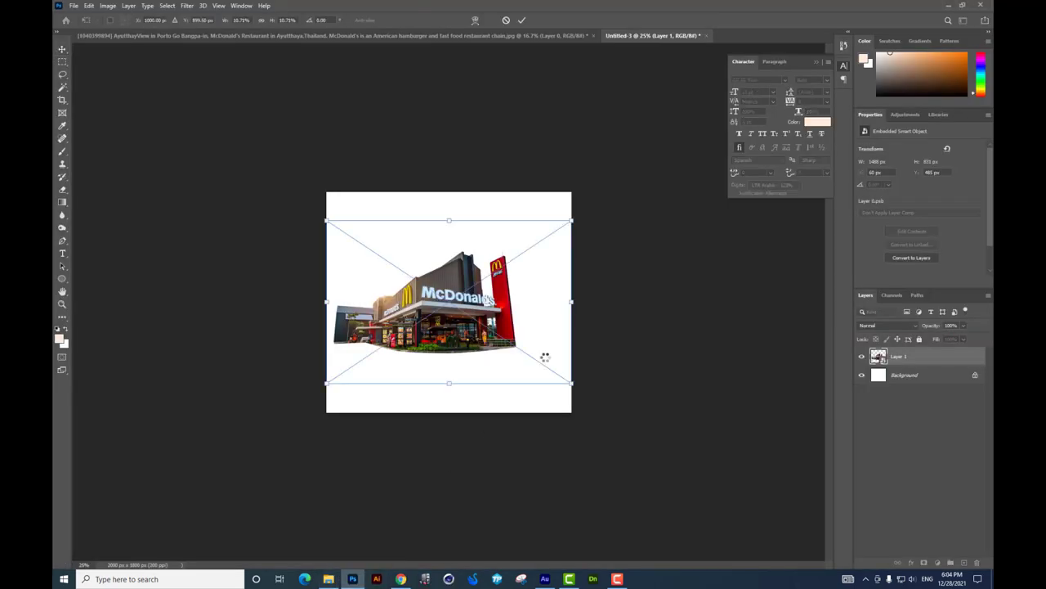
key("Return")
key("ctrl+plus")
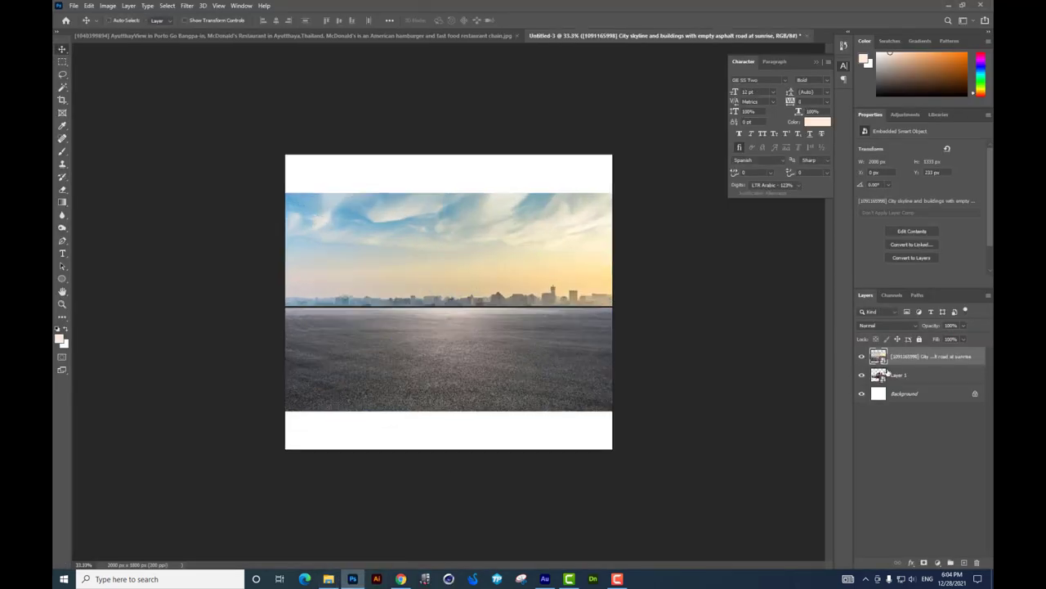
Step: Move the building layer above the skyline and squash the skyline into the lower canvas
left_click_drag(888, 372, 887, 350)
key("ctrl+plus")
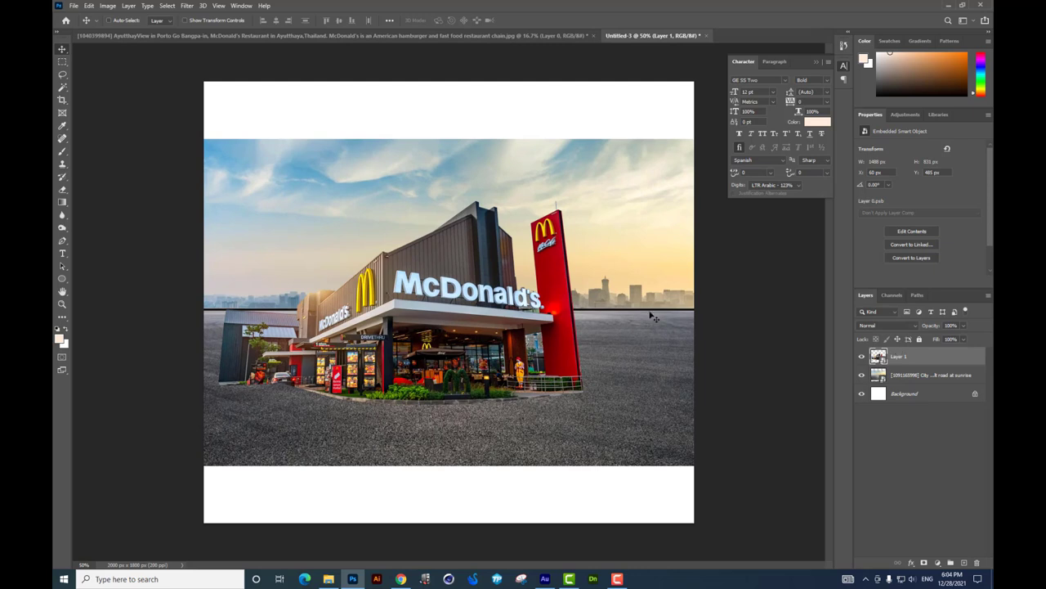
mouse_move(654, 316)
left_mouse_down()
mouse_move(649, 348)
mouse_move(673, 397)
left_mouse_up()
key("ctrl+z")
right_click(654, 360)
left_click(654, 360)
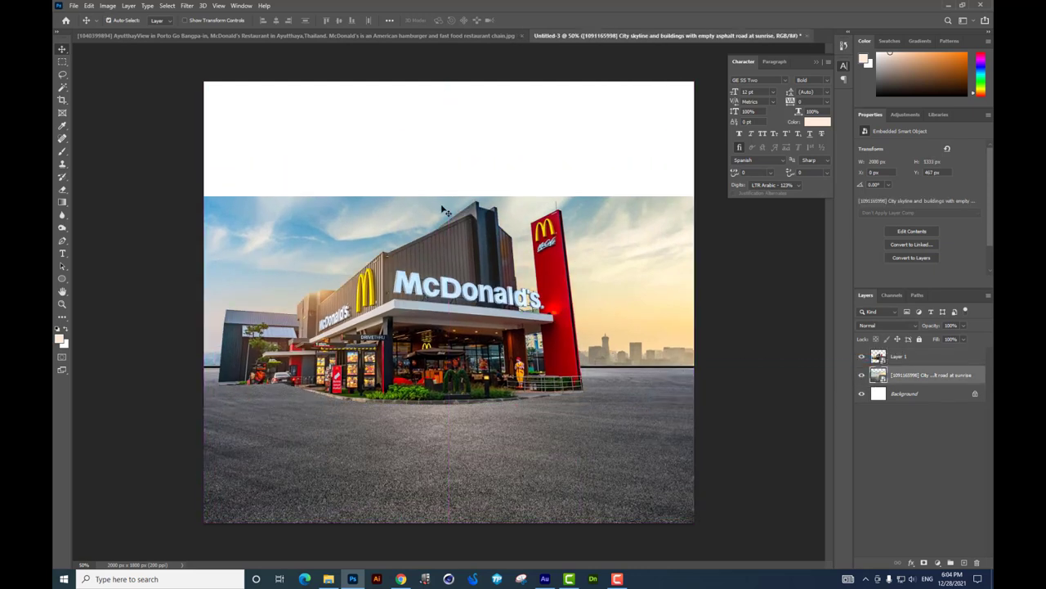
key("ctrl+t")
left_click_drag(449, 196, 449, 316)
key("Return")
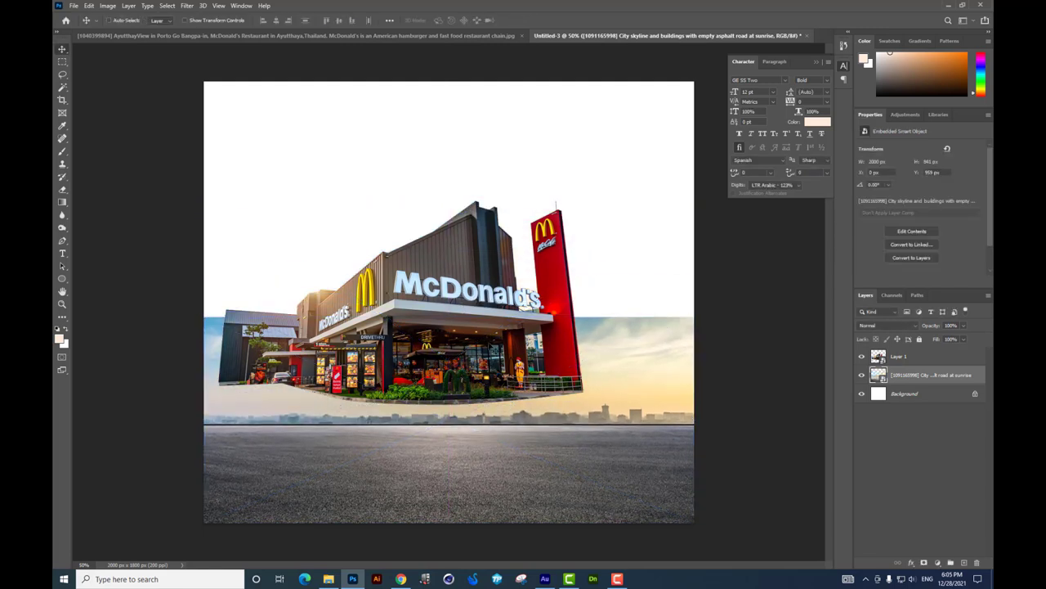
Step: Move the McDonald's building onto the road, enlarge and raise it, then bring up the image folder
left_click(899, 356)
mouse_move(561, 175)
left_mouse_down()
mouse_move(592, 261)
mouse_move(660, 243)
left_mouse_up()
key("ctrl+t")
left_click_drag(584, 289, 588, 286)
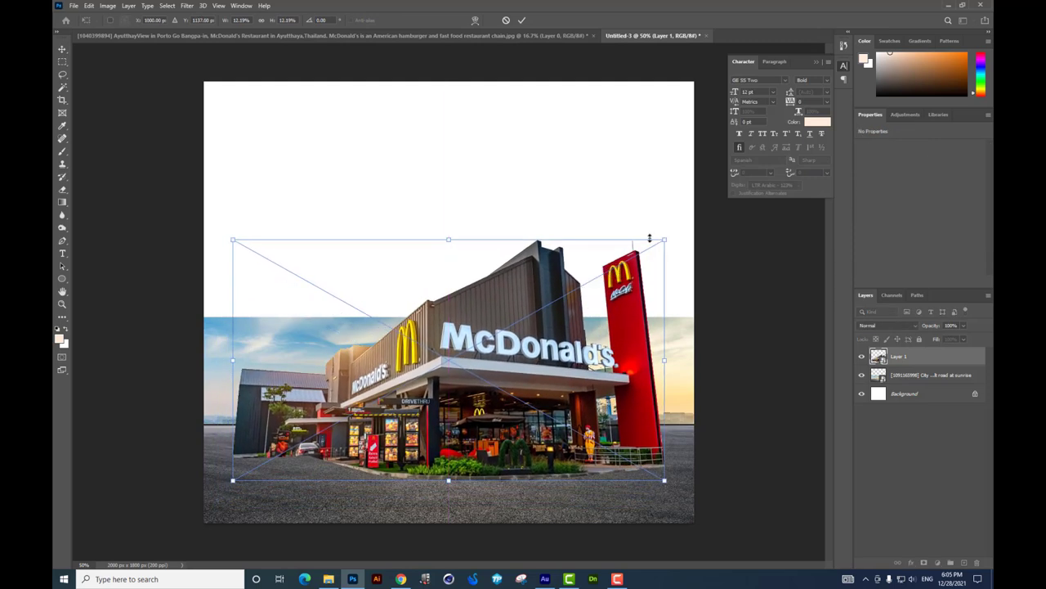
left_click_drag(666, 239, 673, 229)
key("Return")
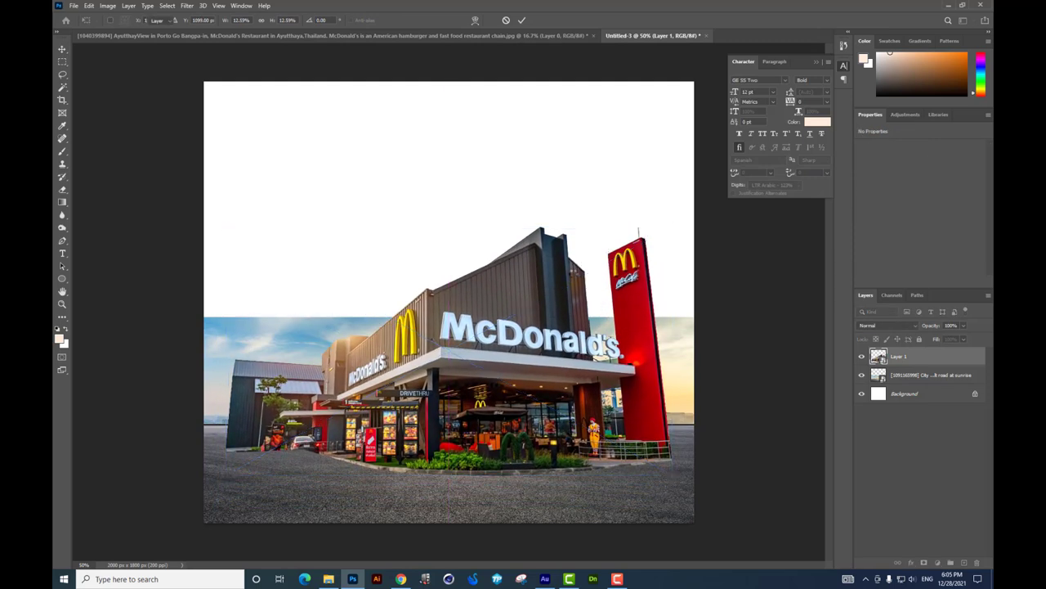
left_click_drag(556, 289, 567, 301)
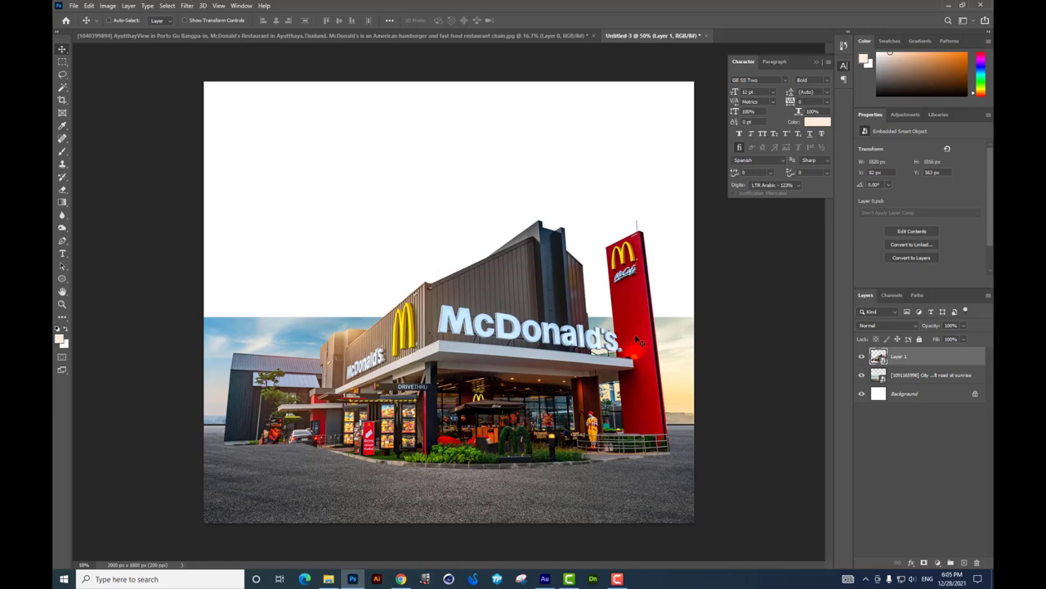
left_click(328, 579)
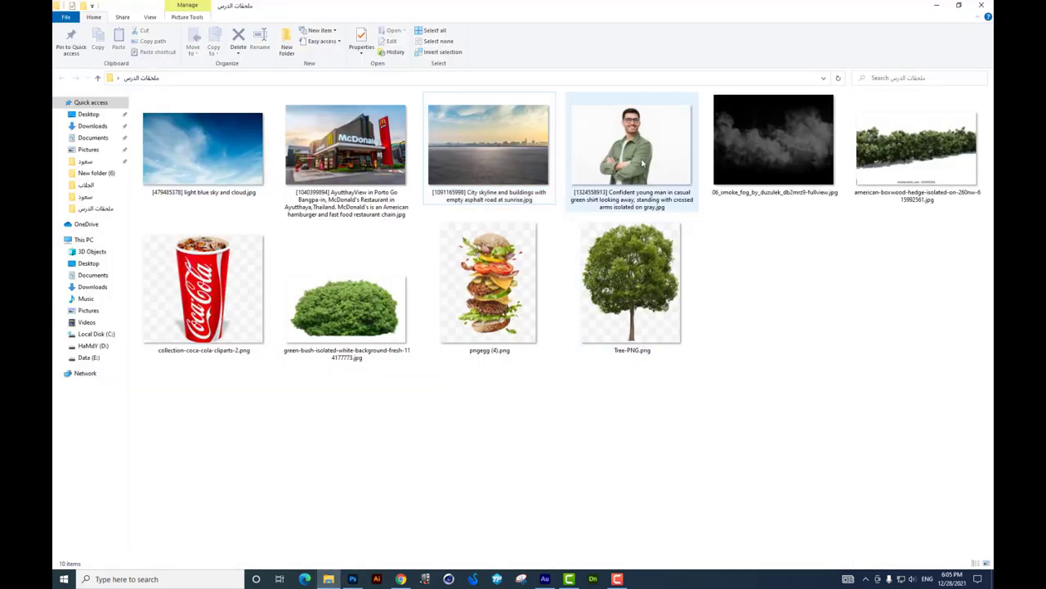
Step: Open the man's photo in Photoshop and browse the Discover help panel
mouse_move(631, 151)
left_mouse_down()
mouse_move(376, 544)
mouse_move(719, 10)
left_mouse_up()
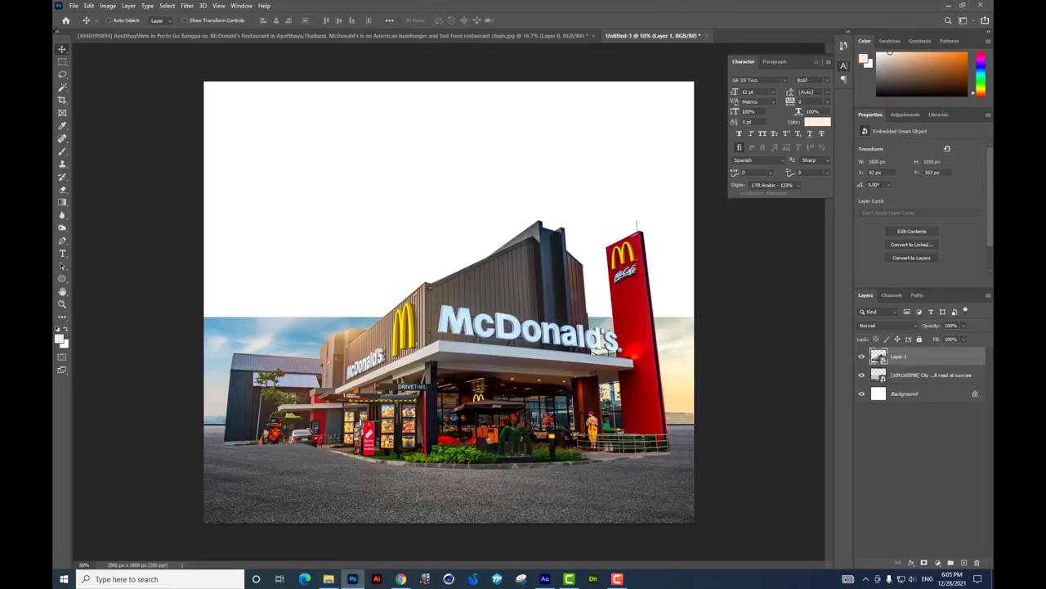
left_click(264, 6)
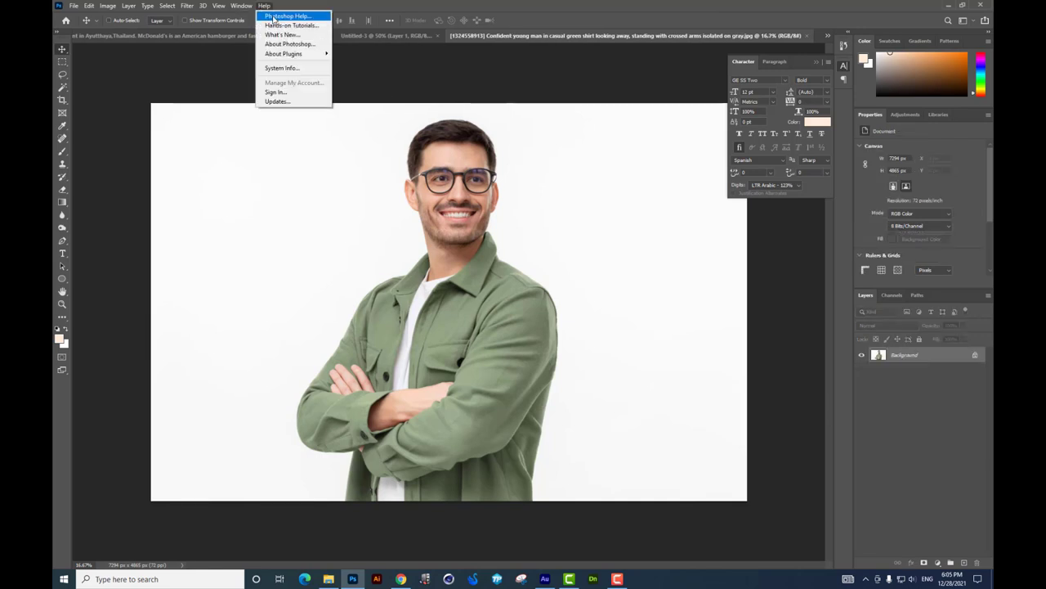
left_click(274, 16)
left_click(572, 269)
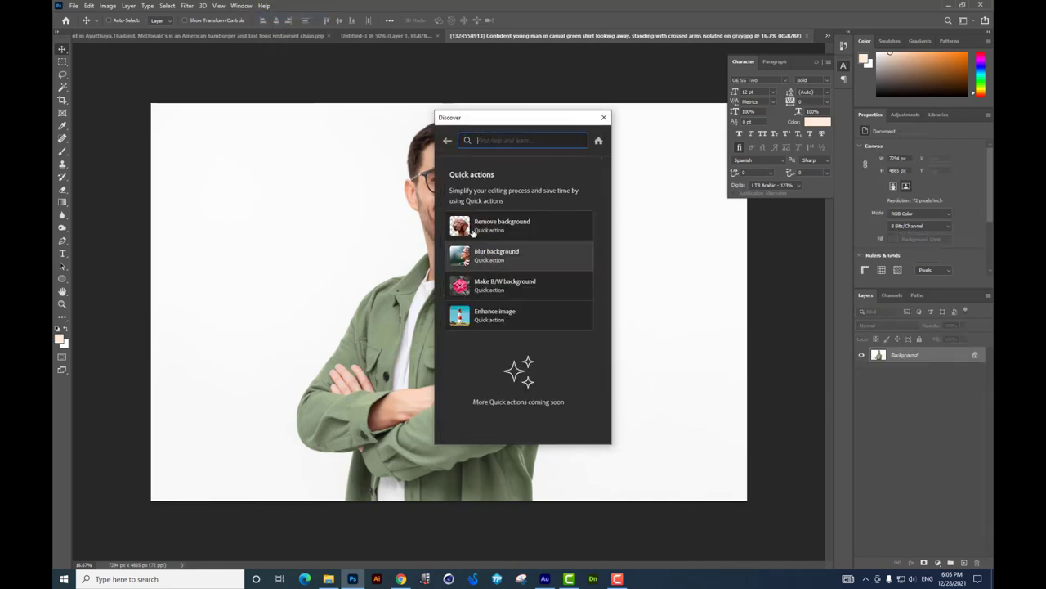
left_click(264, 5)
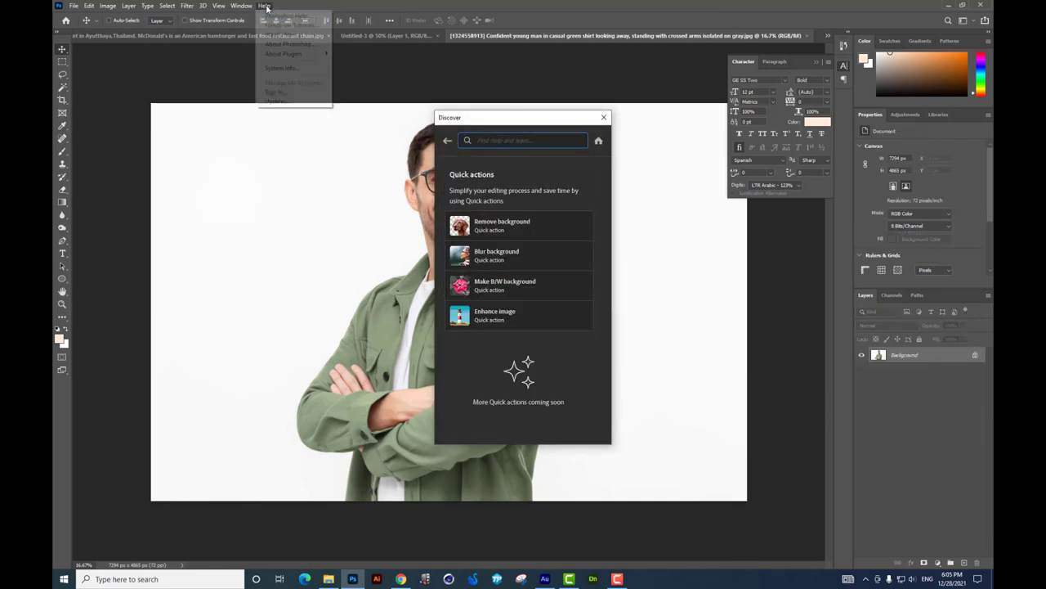
left_click(602, 118)
left_click(602, 118)
Step: Apply the Remove background quick action to the man's photo
left_click(272, 7)
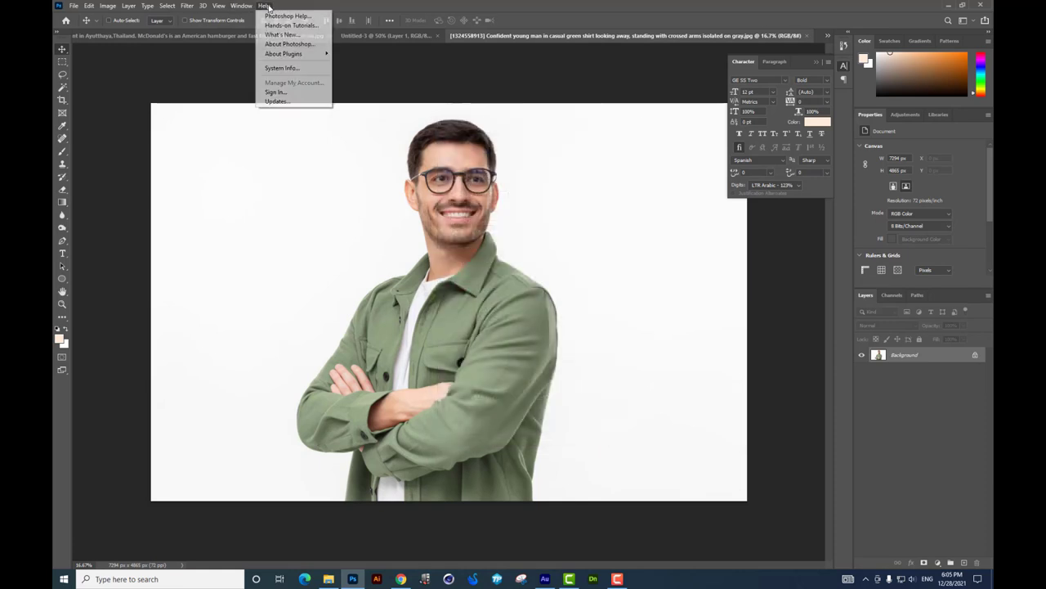
left_click(293, 18)
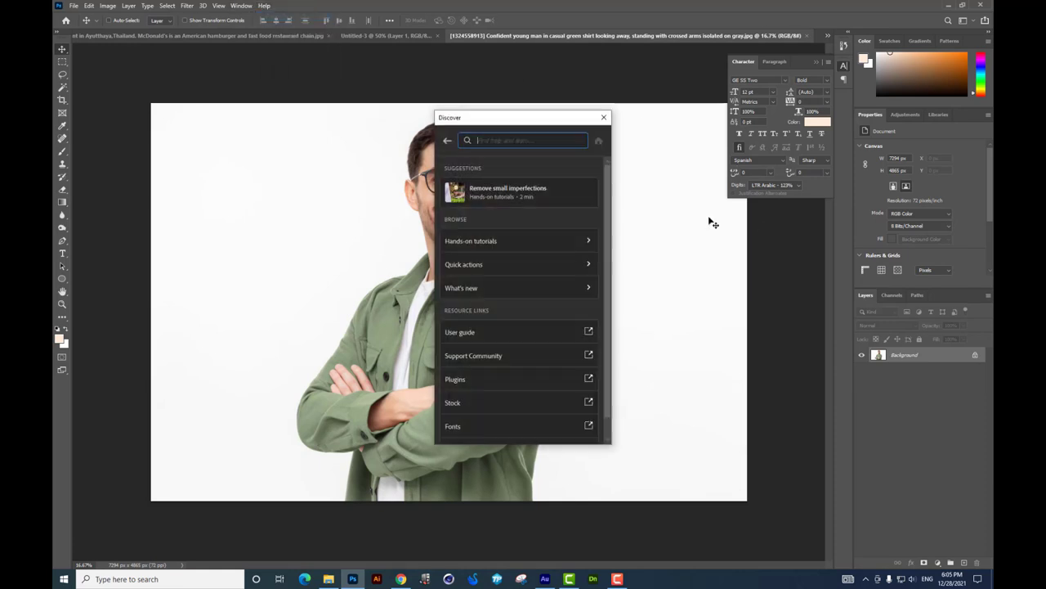
left_click(461, 264)
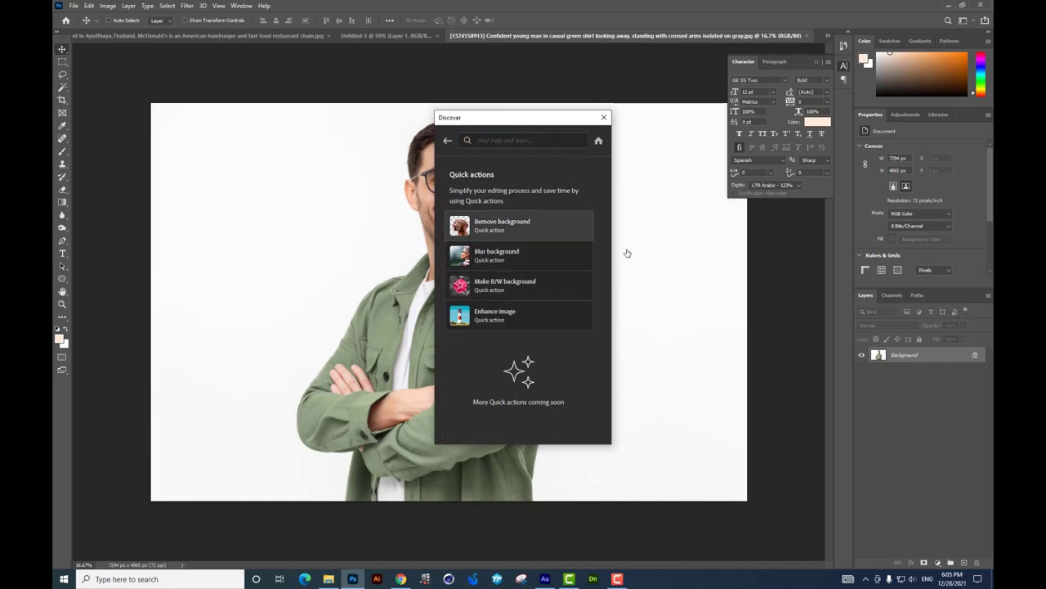
left_click(499, 218)
left_click(529, 320)
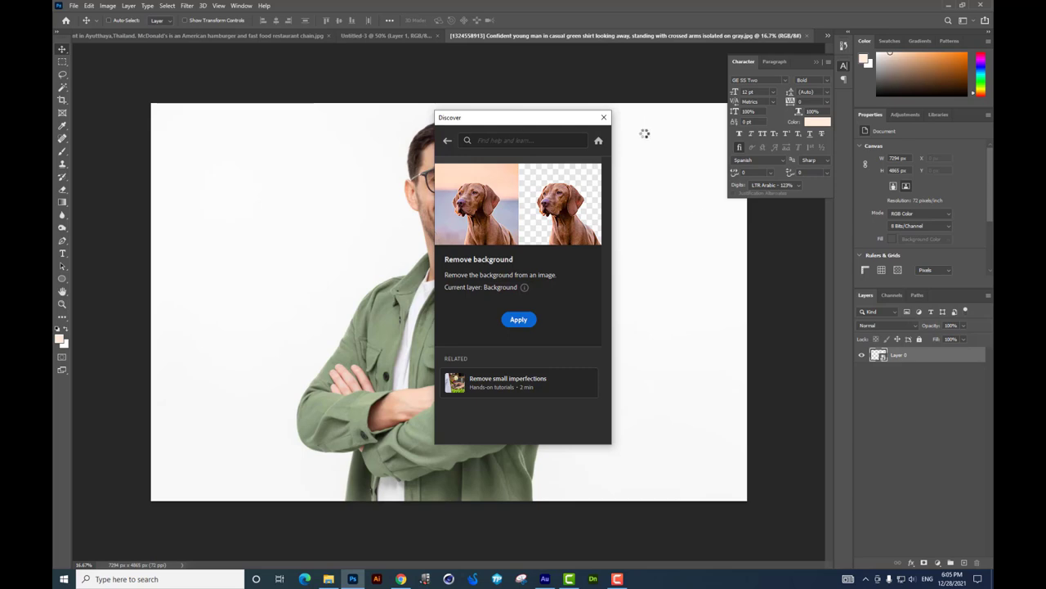
Step: Combine the man's layers into a smart object and shrink him to about a third
left_click(604, 118)
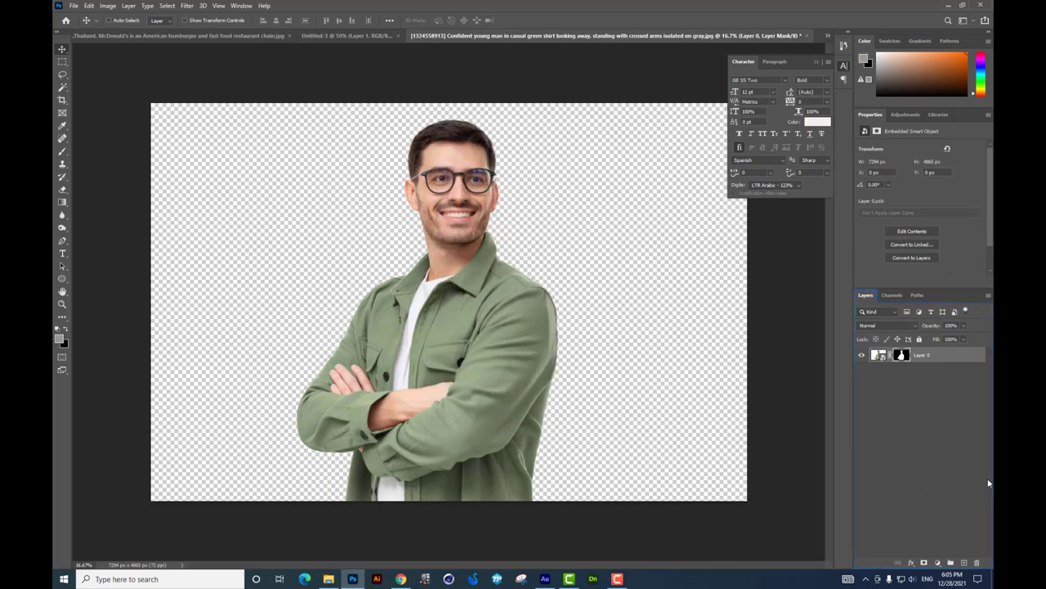
left_click(961, 563)
left_click(932, 370, "shift")
right_click(936, 369)
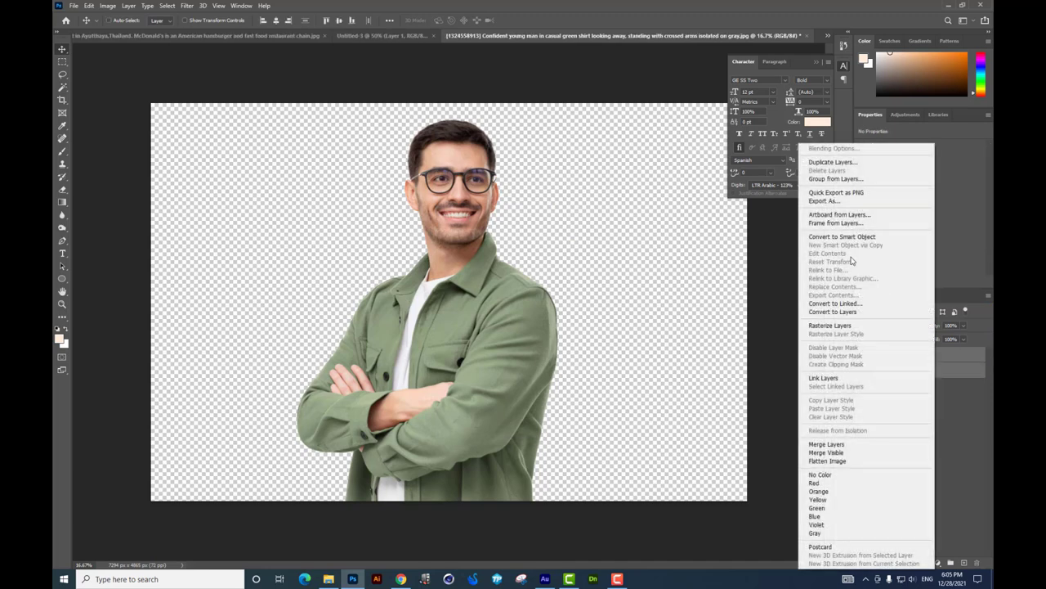
left_click(842, 236)
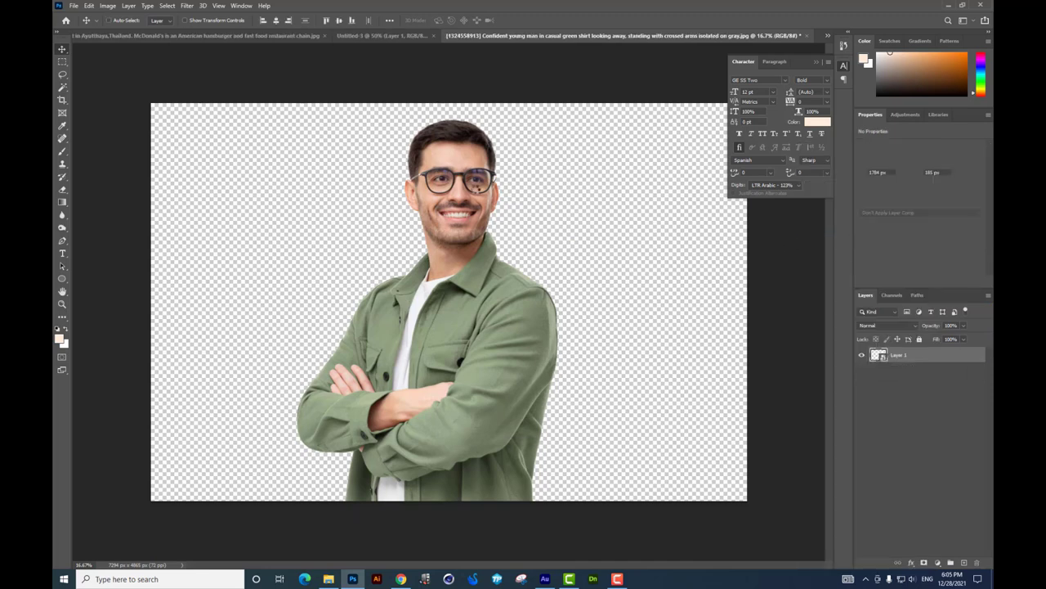
key("ctrl+t")
left_click_drag(496, 220, 456, 214)
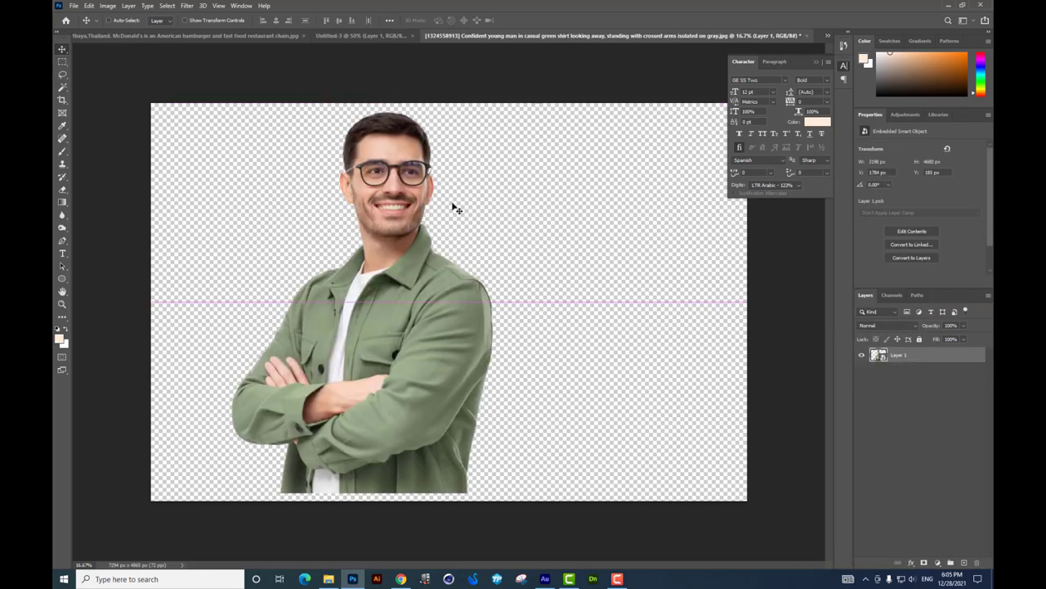
left_click_drag(493, 110, 408, 232)
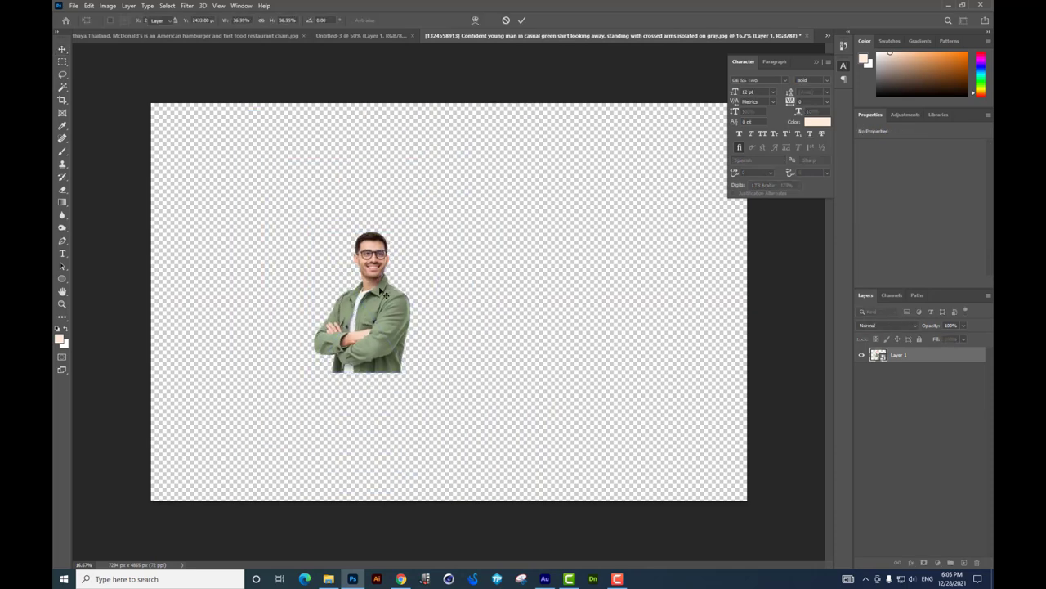
key("Return")
Step: Bring the man into the poster, shrink him, send him behind the building, and raise him
left_click_drag(364, 311, 446, 317)
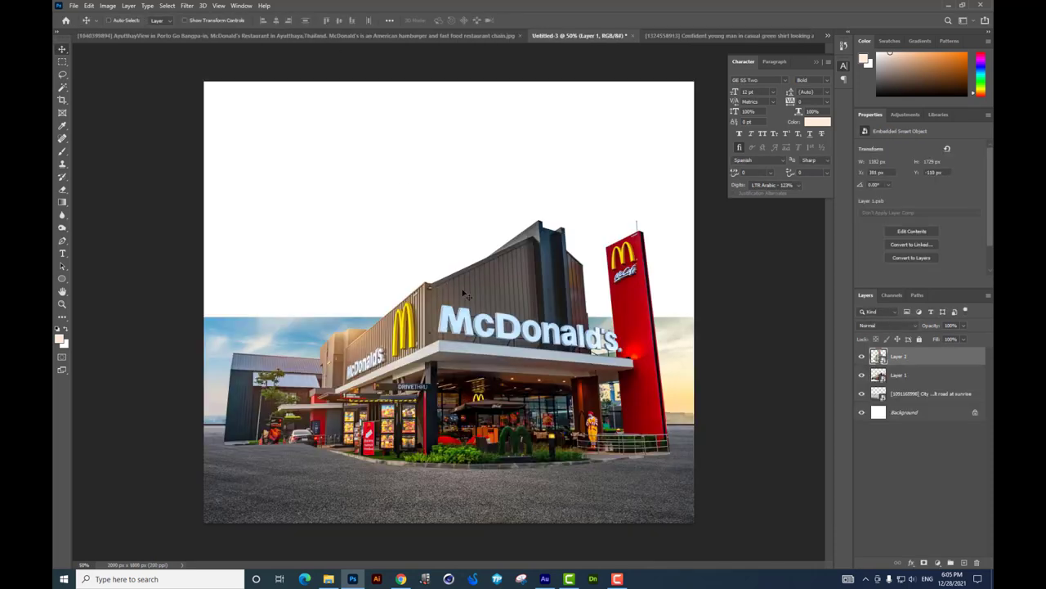
key("ctrl+t")
left_click_drag(563, 106, 496, 202)
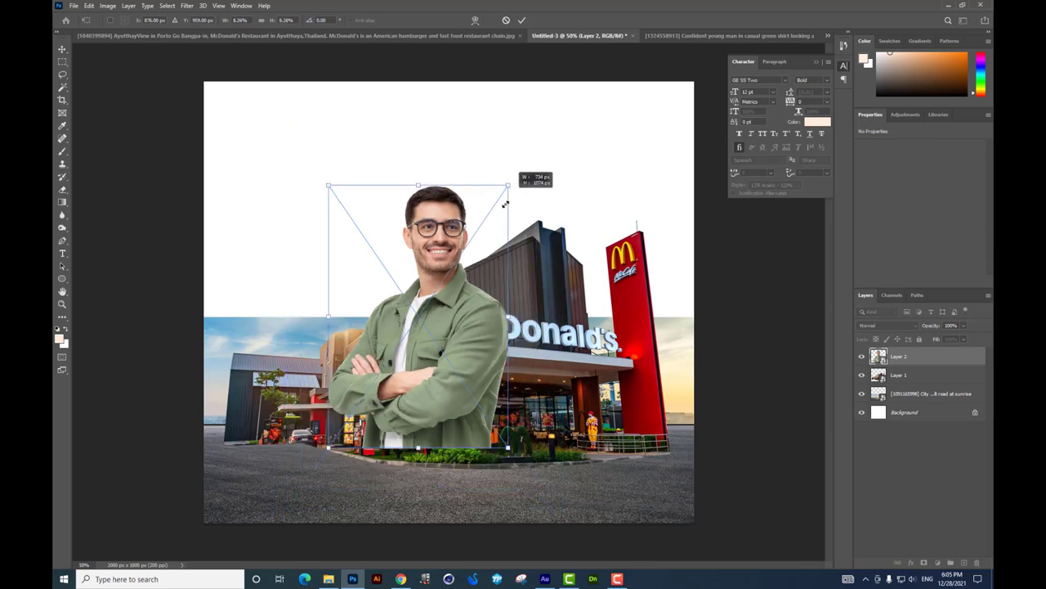
key("Return")
key("ctrl+bracketleft")
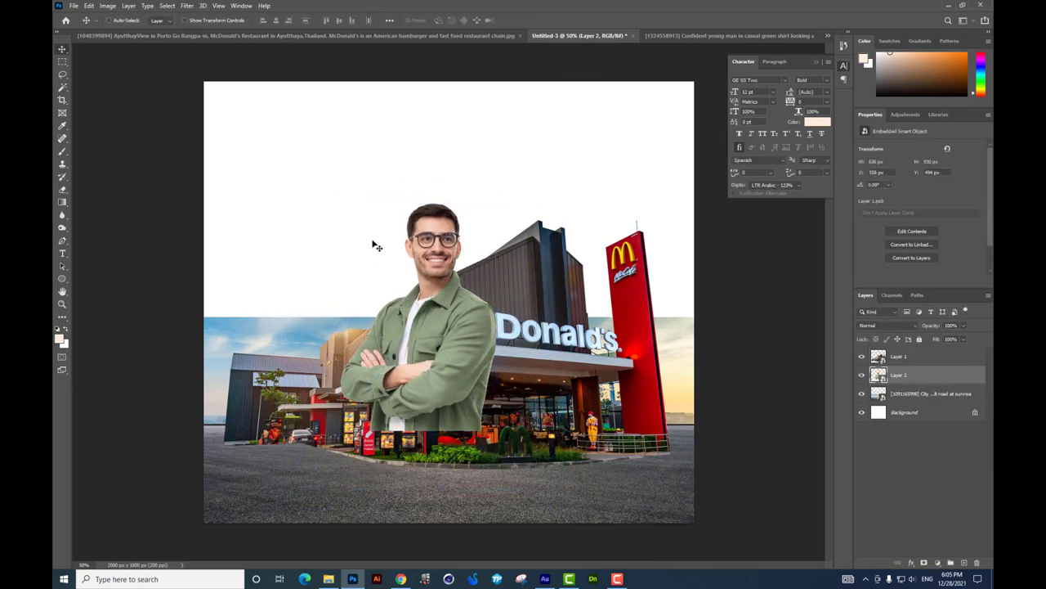
left_click_drag(523, 323, 527, 229)
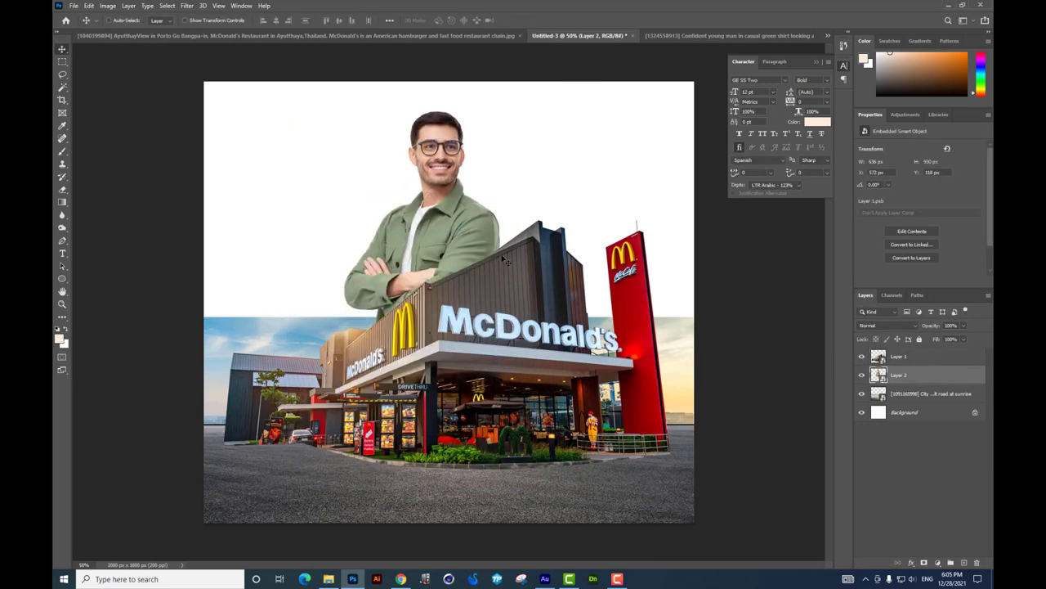
Step: Bring the man in front of the restaurant and lower his opacity to 57%
mouse_move(502, 277)
left_mouse_down()
mouse_move(488, 256)
mouse_move(496, 264)
left_mouse_up()
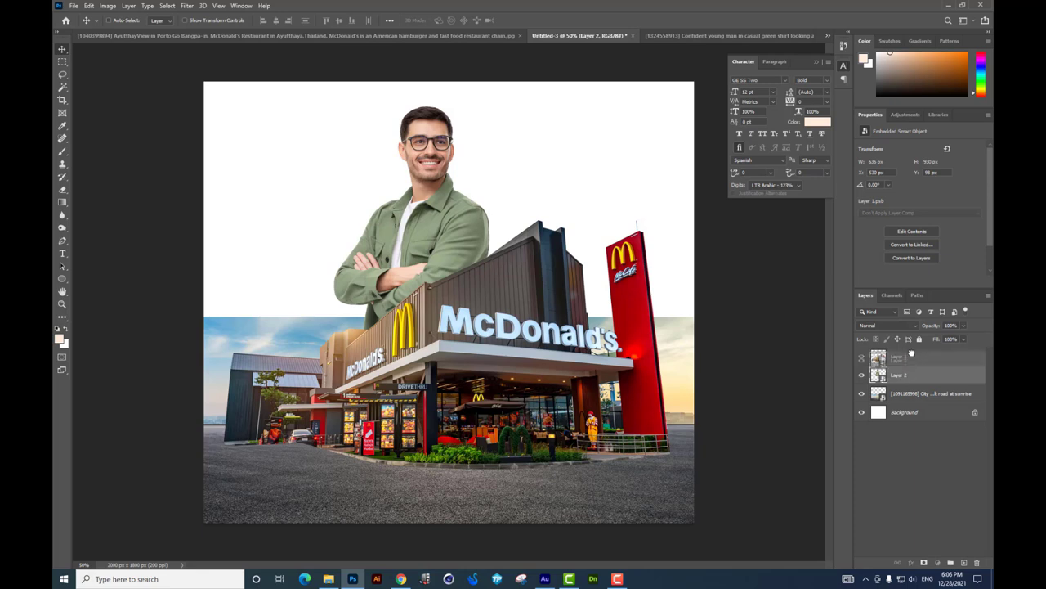
left_click_drag(904, 378, 900, 353)
left_click(963, 325)
left_click_drag(961, 338, 944, 338)
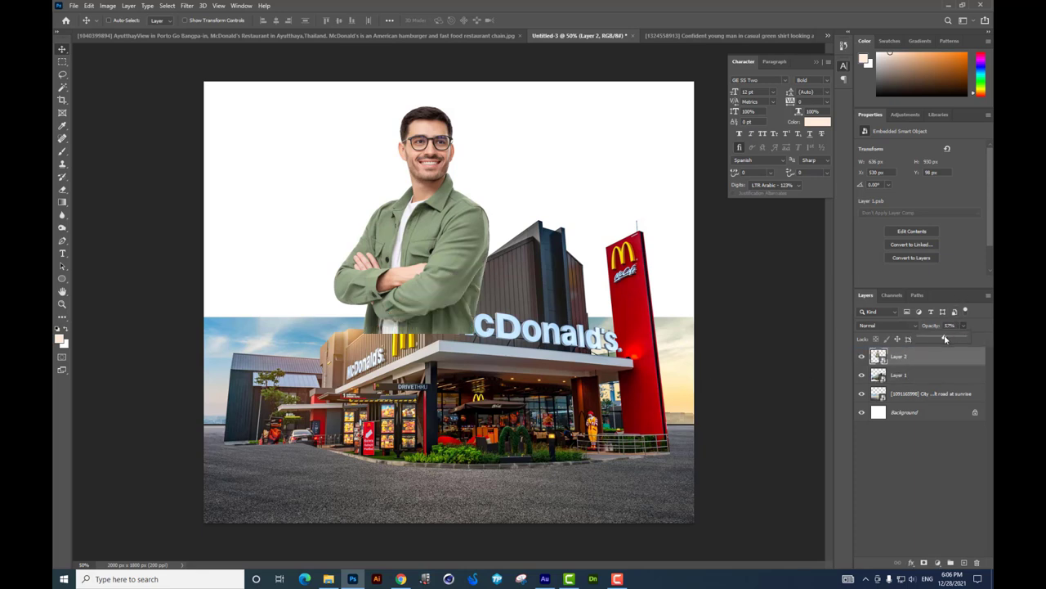
Step: Fine-tune the man's size and position over the McDonald's sign with repeated Free Transforms
key("ctrl+t")
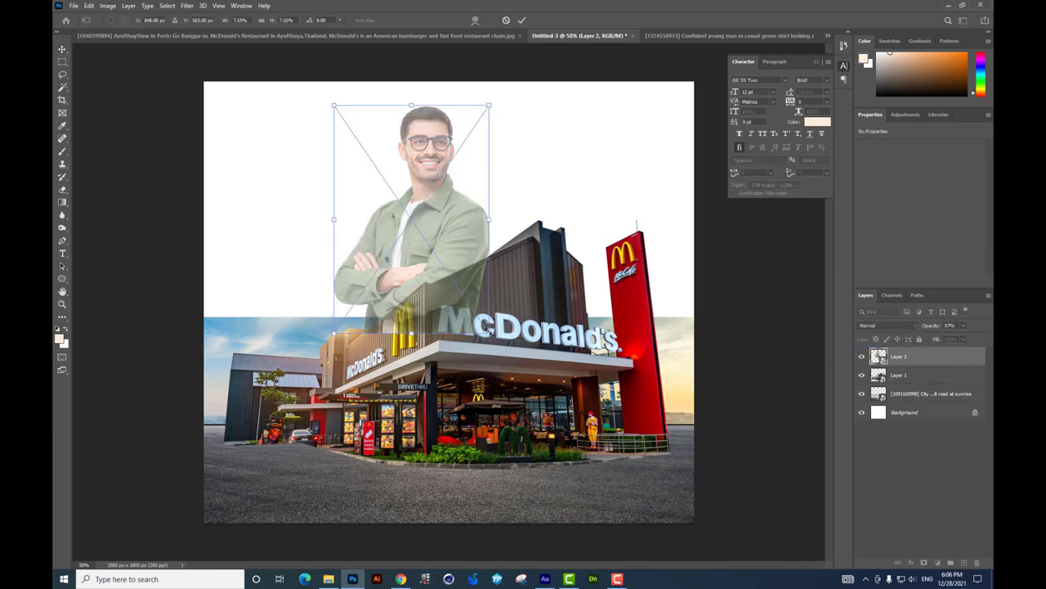
left_click_drag(486, 327, 462, 295)
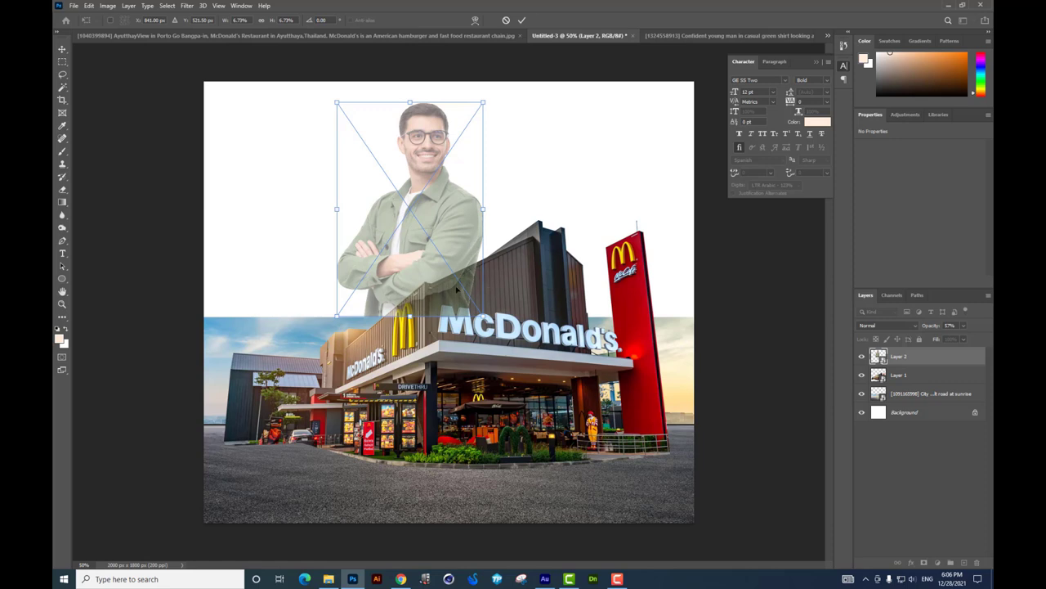
key("Return")
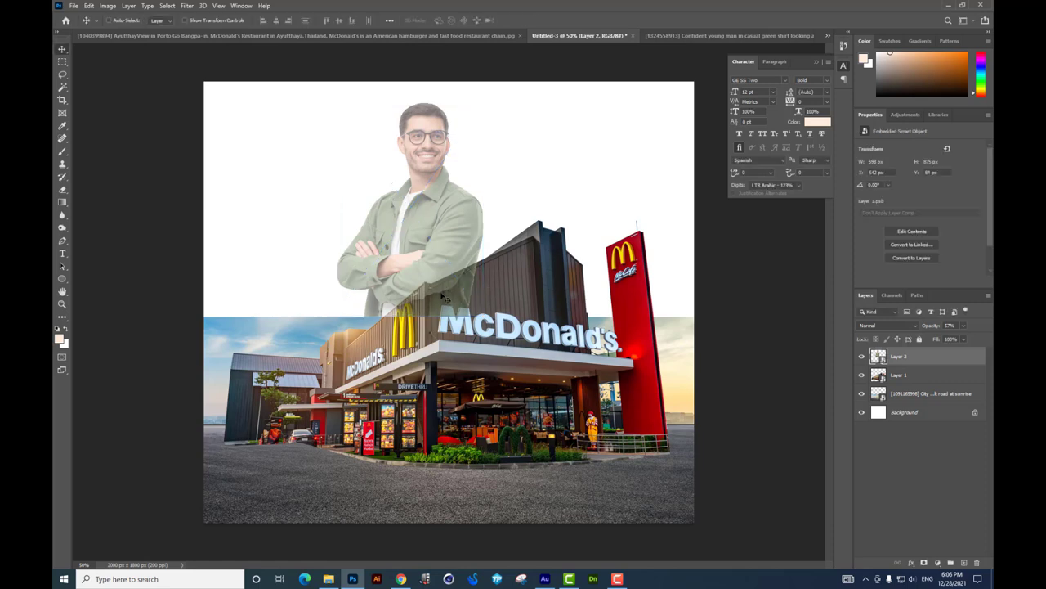
left_click_drag(431, 313, 426, 298)
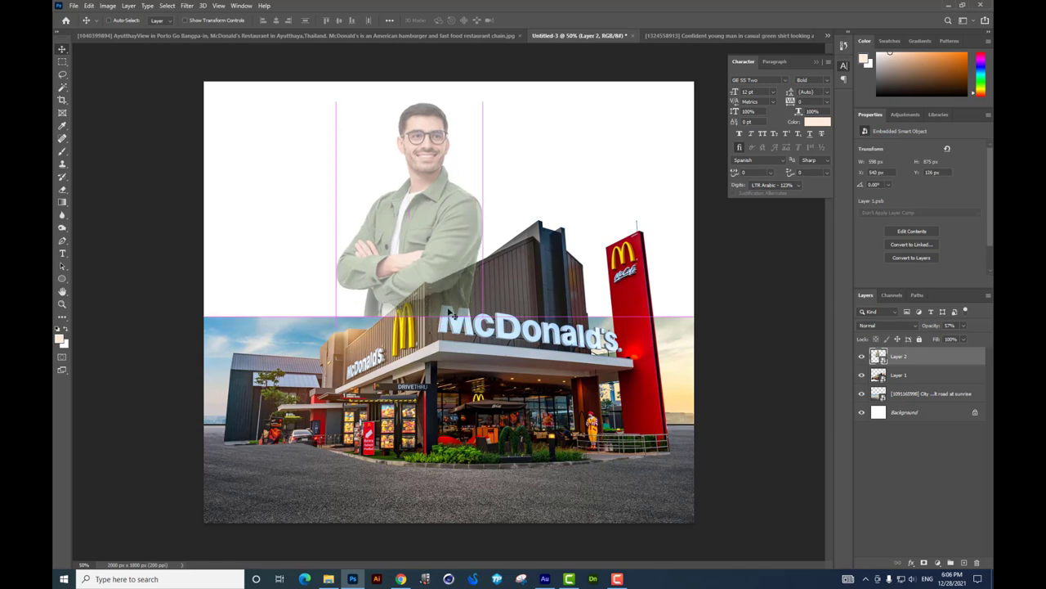
key("ctrl+t")
mouse_move(485, 317)
left_mouse_down()
mouse_move(493, 304)
mouse_move(500, 319)
mouse_move(482, 290)
left_mouse_up()
key("Return")
key("ctrl+t")
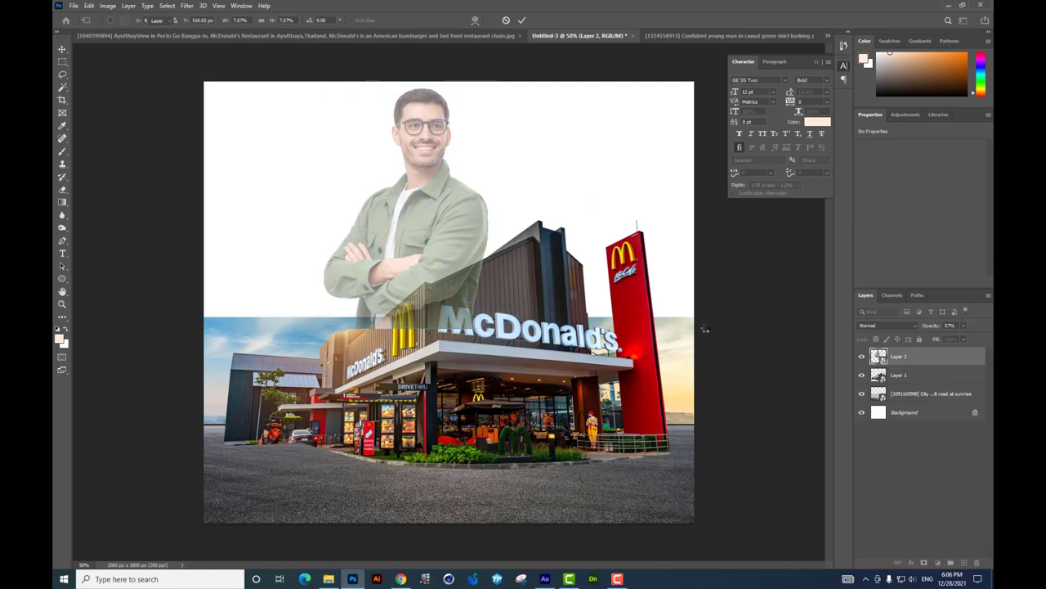
key("ctrl+plus")
key("Return")
Step: Restore the man to 100% opacity and trace a Pen path around his folded arms into a selection
left_click_drag(964, 339, 978, 338)
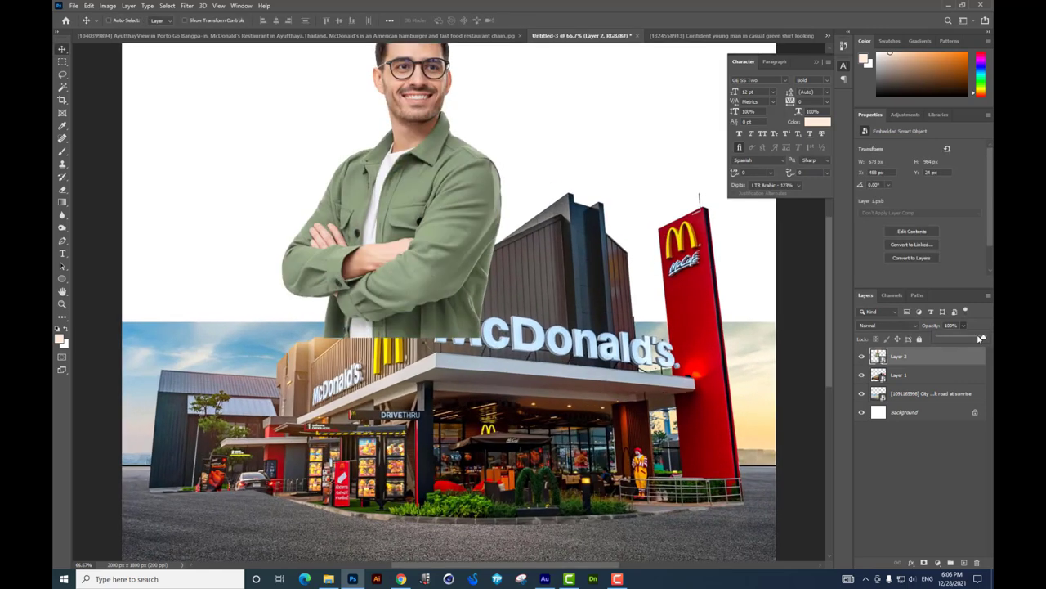
key("ctrl+plus")
key("ctrl+plus")
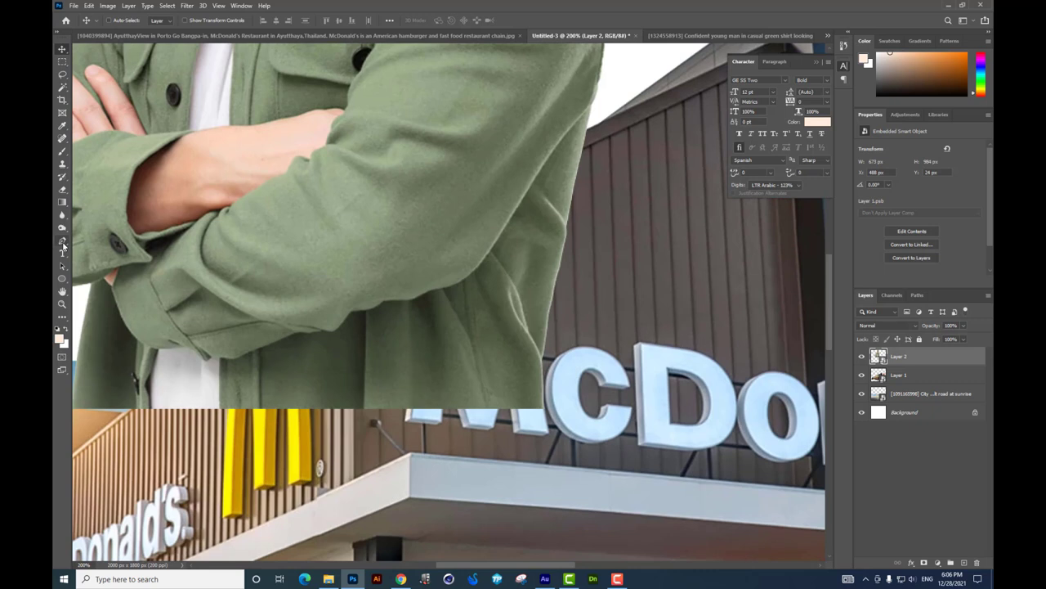
left_click(62, 241)
left_click(116, 303)
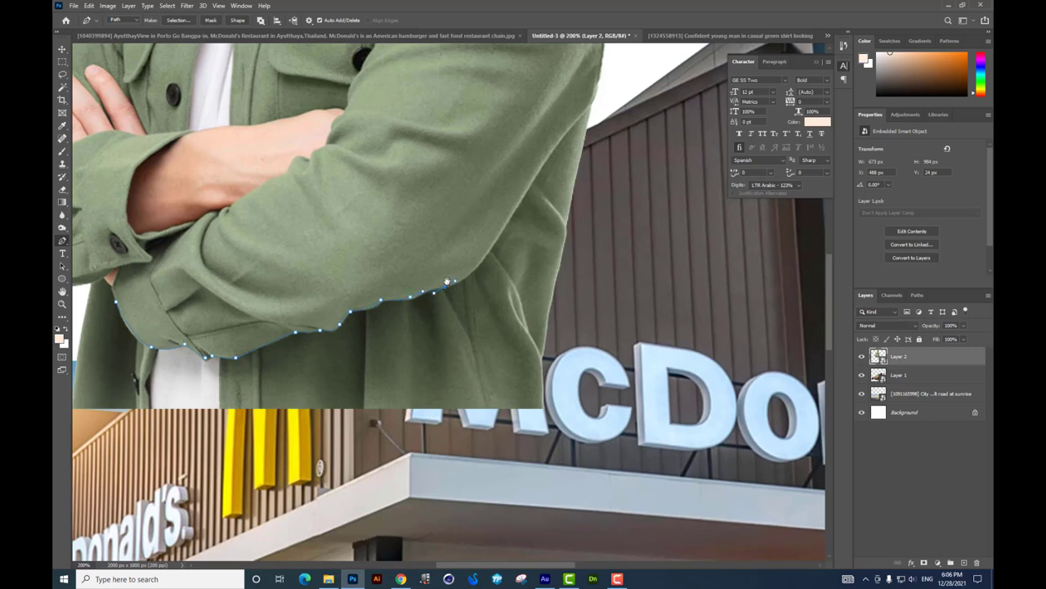
left_click_drag(447, 280, 384, 349)
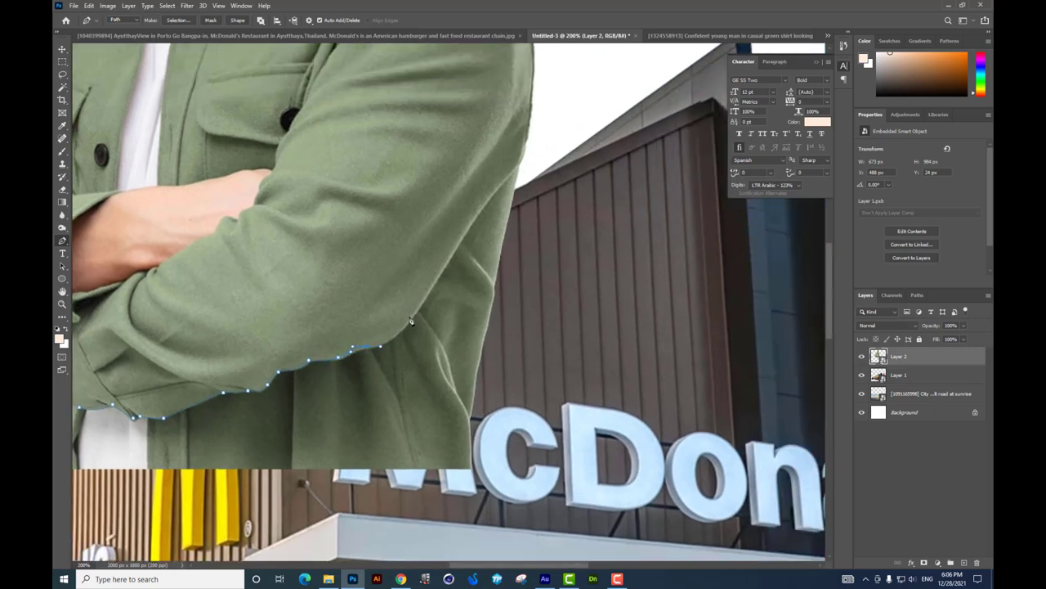
left_click_drag(418, 308, 372, 361)
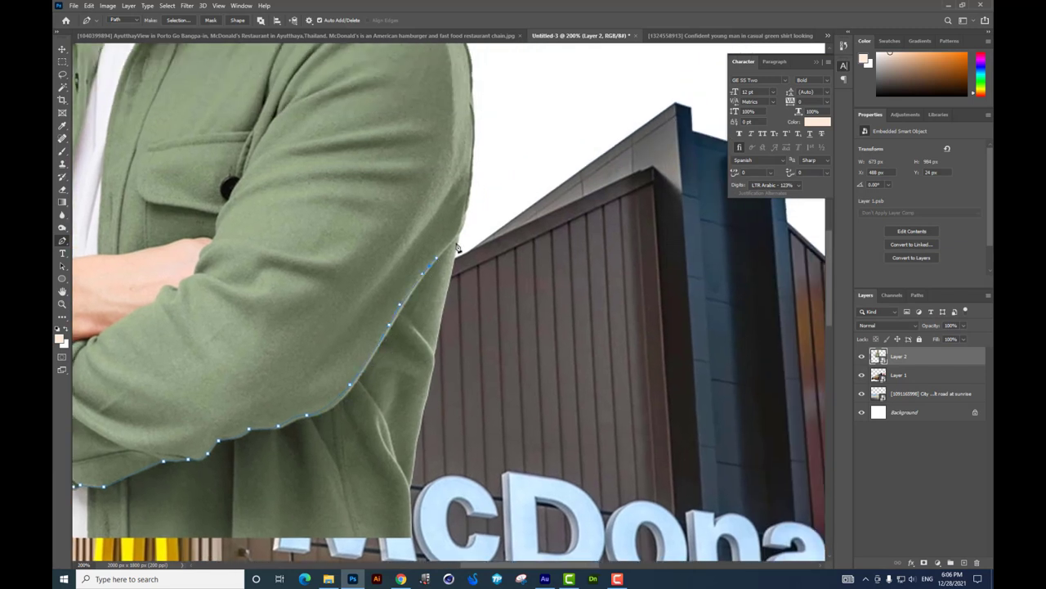
left_click_drag(485, 213, 539, 274)
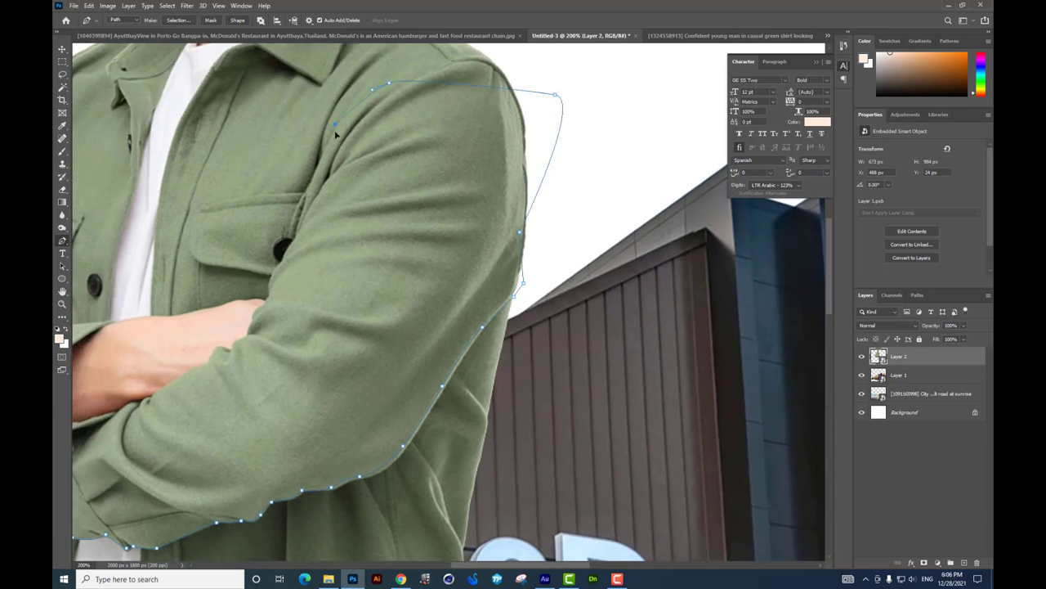
scroll(335, 135, "left", 5)
scroll(400, 170, "down", 2)
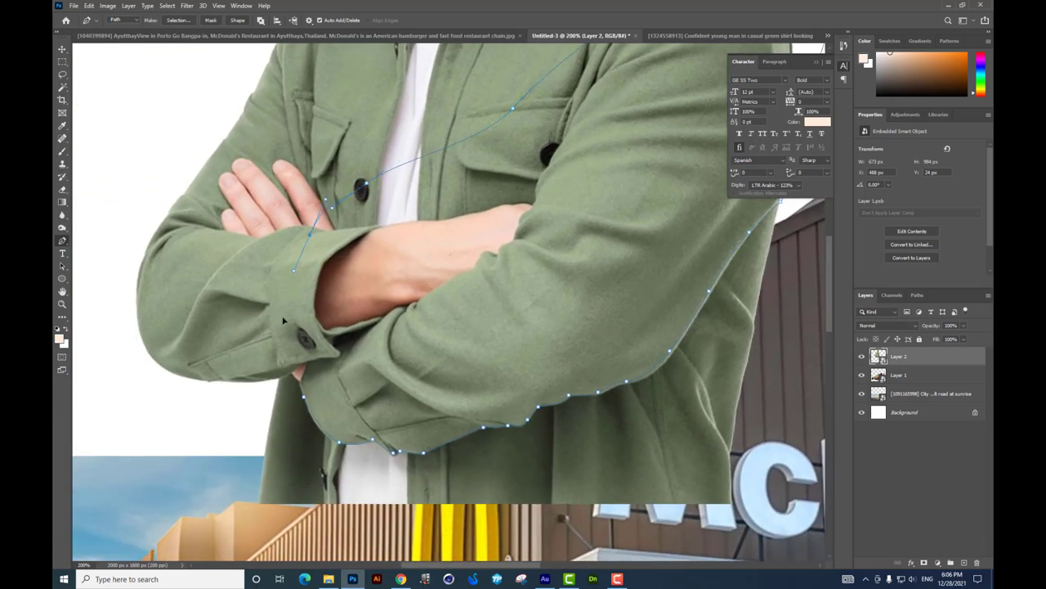
left_click(281, 397)
key("ctrl+Return")
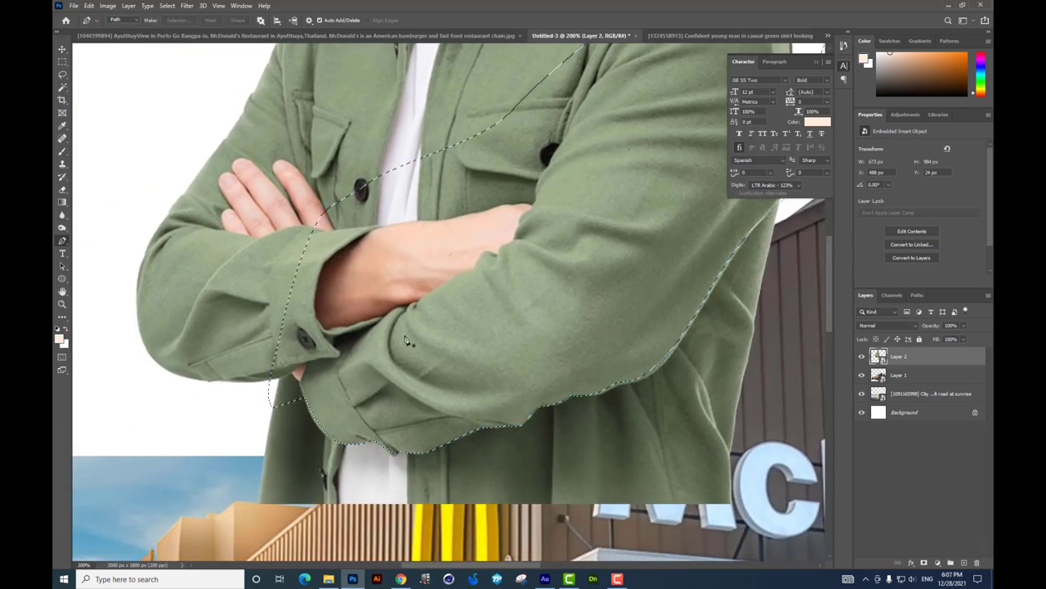
Step: Copy the selected arms to a new Layer 3 and shift them slightly left
key("ctrl+j")
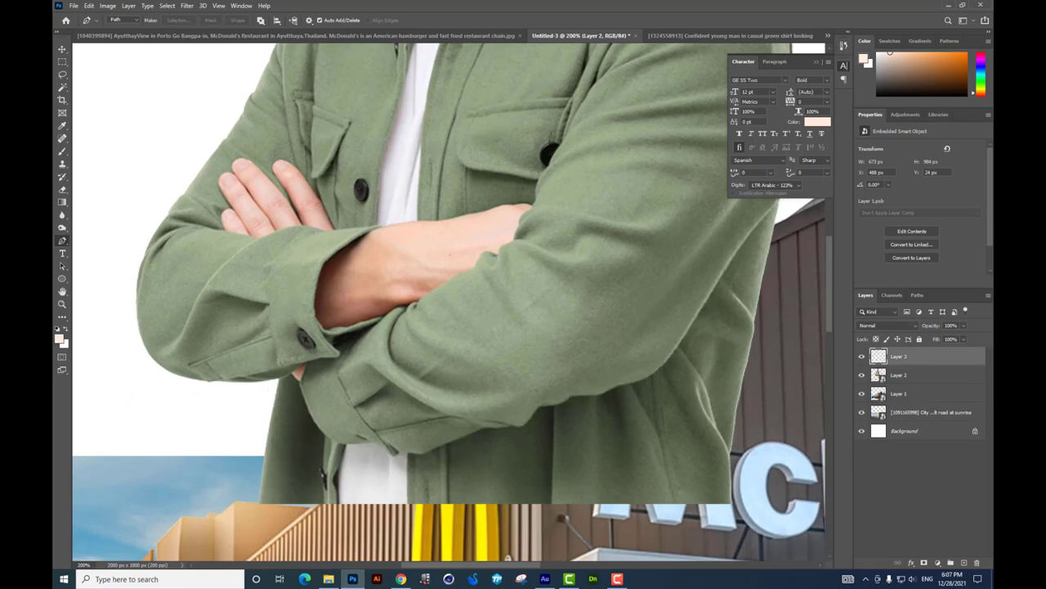
key("v")
mouse_move(549, 301)
left_mouse_down()
mouse_move(509, 303)
mouse_move(496, 293)
left_mouse_up()
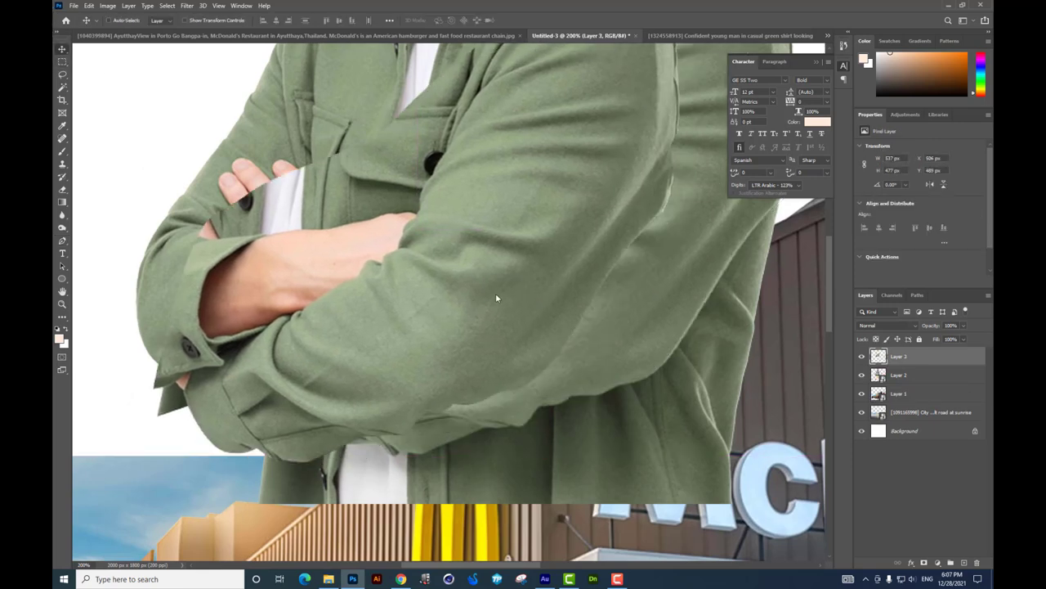
key("ctrl+minus")
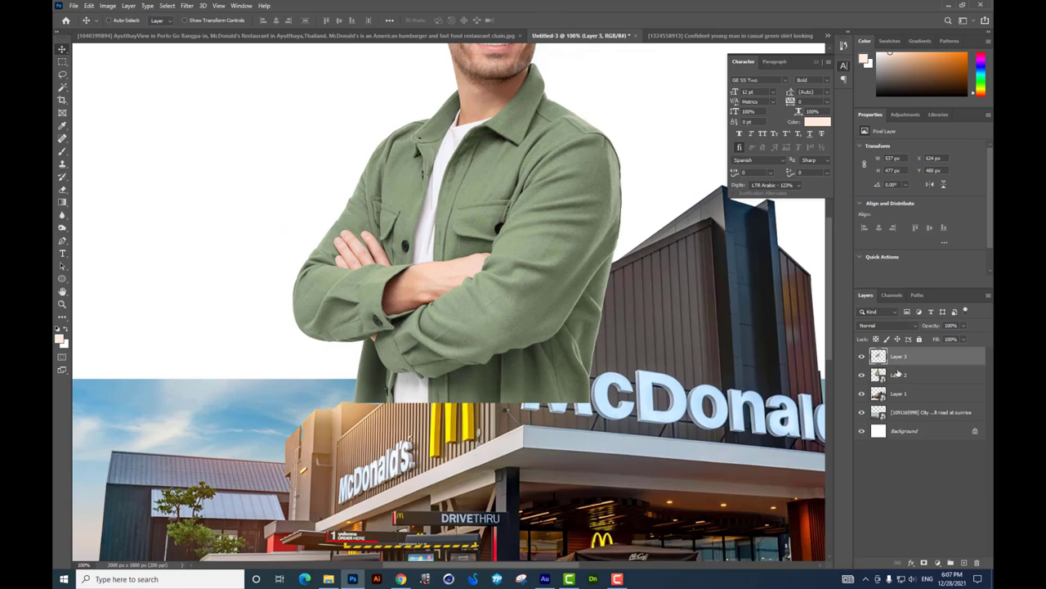
Step: Move the man's Layer 2 below the McDonald's building layer and reposition him
left_click_drag(906, 377, 909, 399)
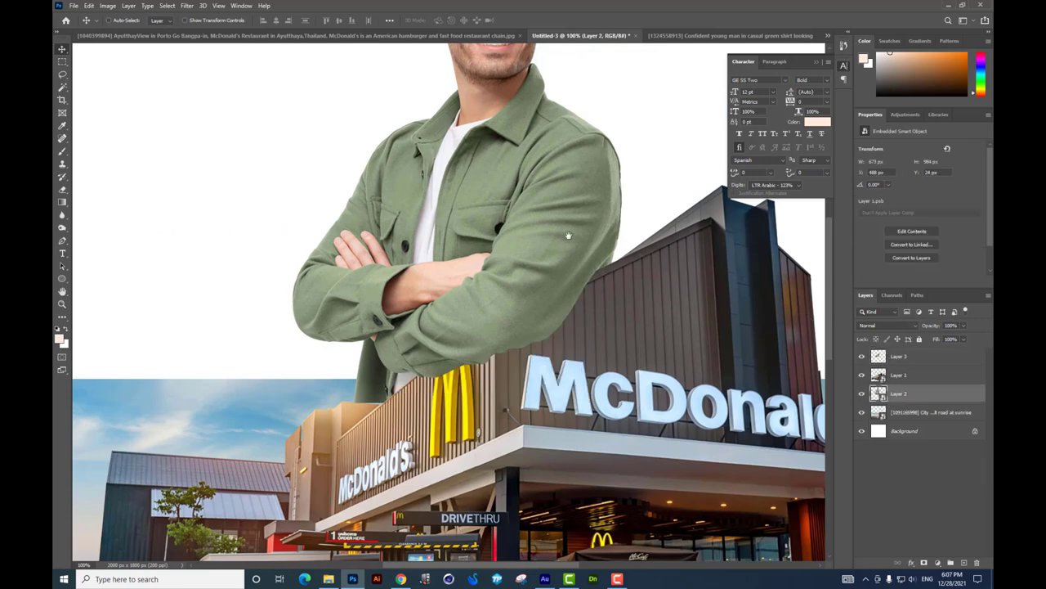
left_click_drag(531, 283, 488, 305)
key("ctrl+minus")
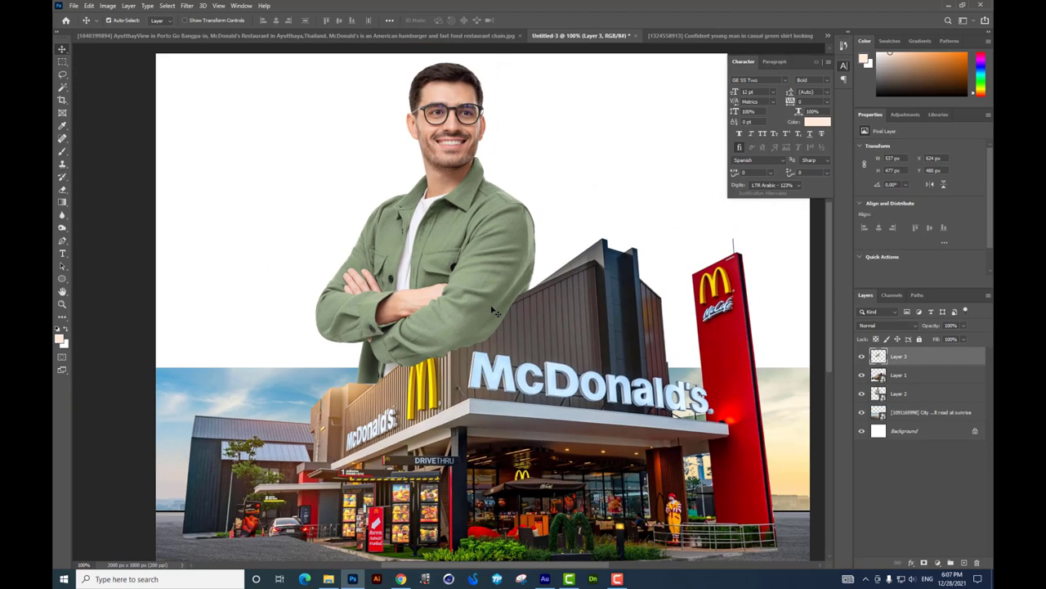
left_click_drag(512, 267, 476, 270)
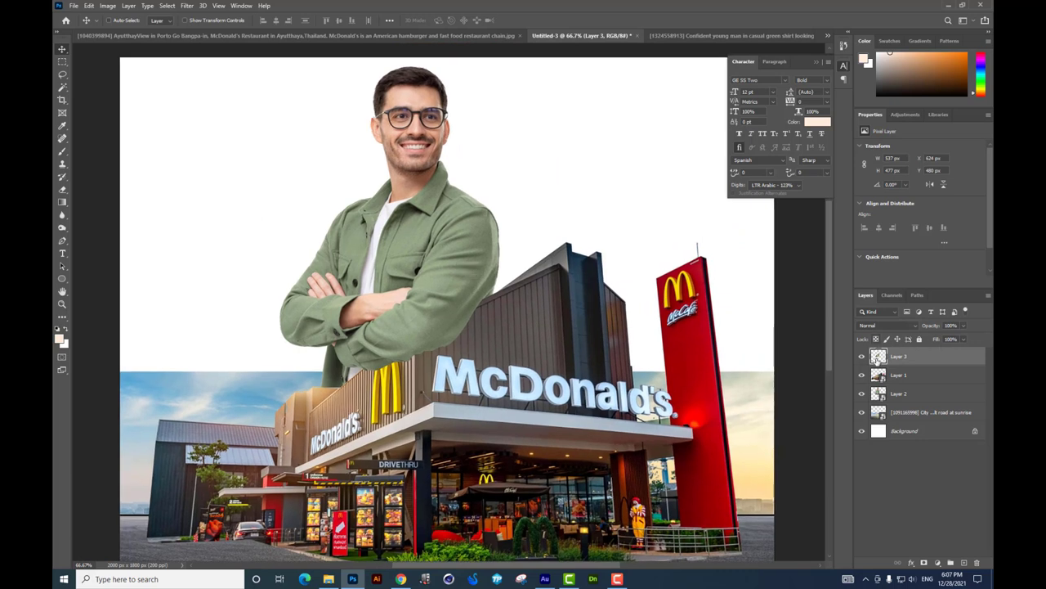
left_click(893, 393)
mouse_move(440, 313)
left_mouse_down()
mouse_move(420, 308)
mouse_move(422, 318)
left_mouse_up()
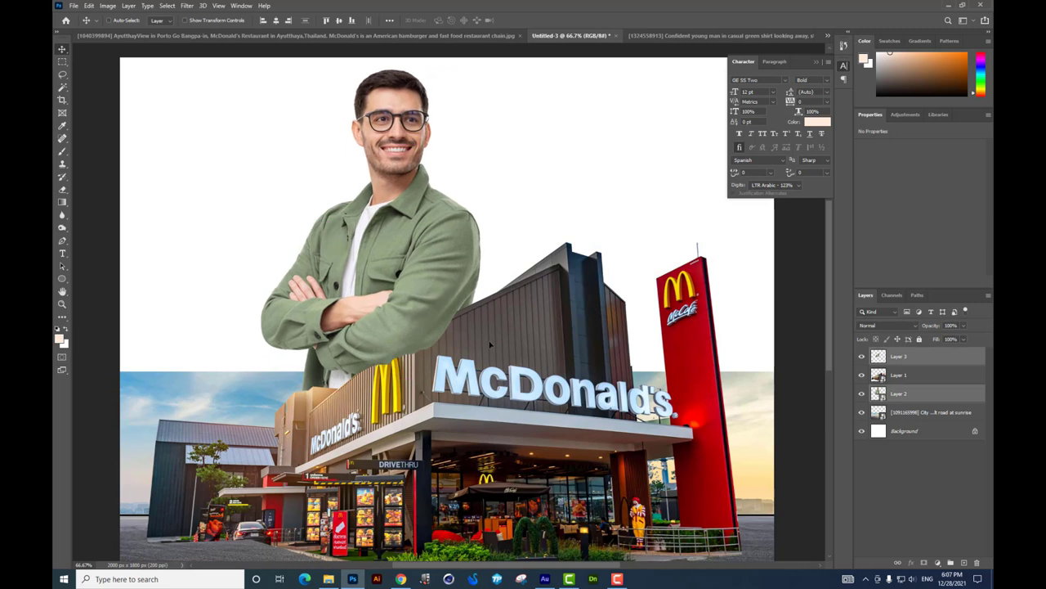
Step: Slightly shrink and tilt the man, then hide the copied arm layer
key("ctrl+t")
left_click_drag(484, 389, 428, 250)
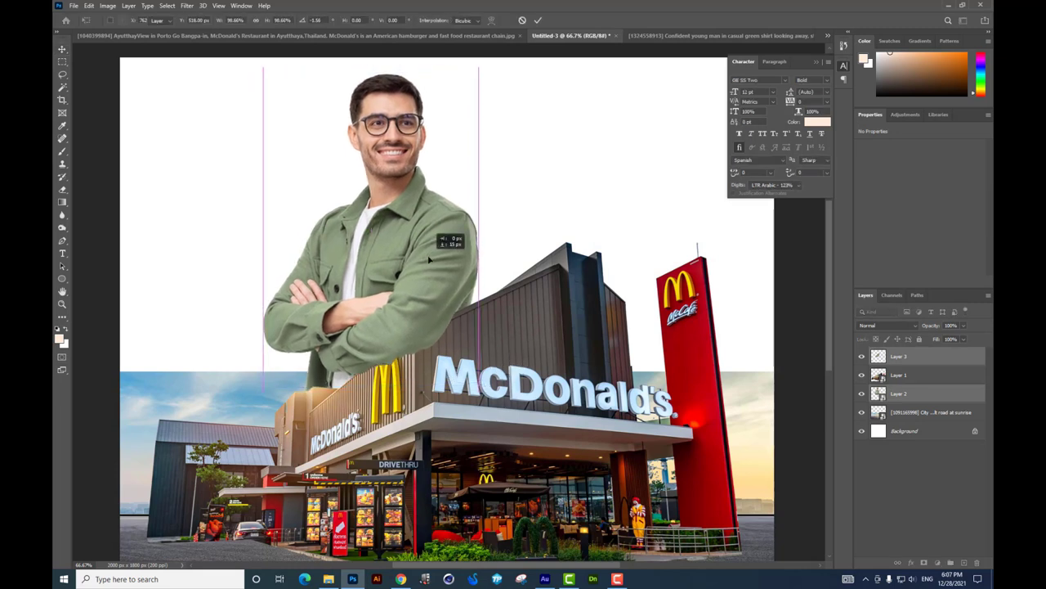
key("Return")
key("ctrl+minus")
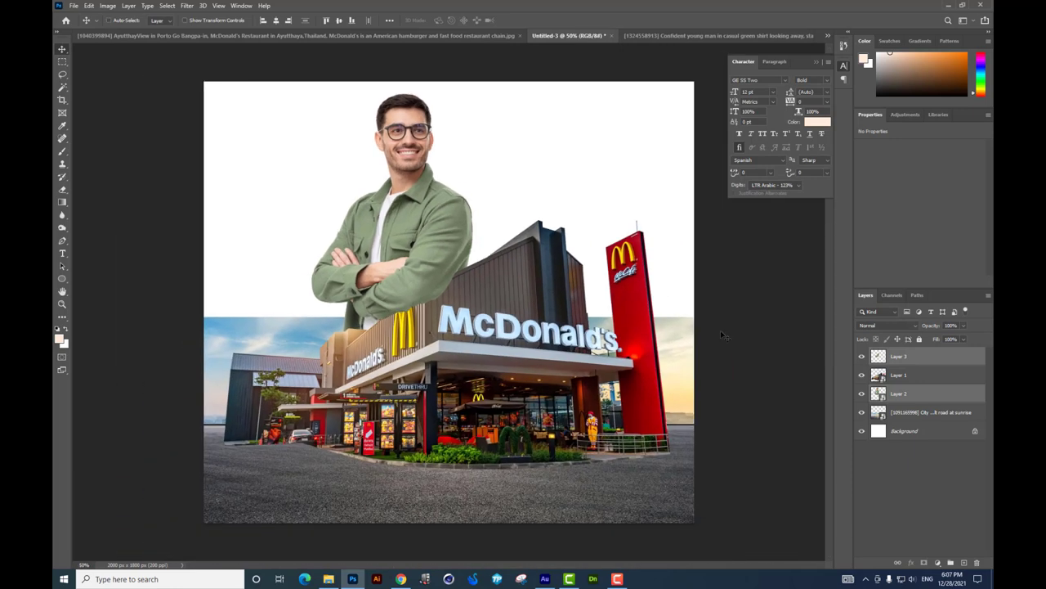
left_click(862, 394)
Step: Hide the man's layer, shift the building down-right, and distort it taller and wider
left_click(861, 357)
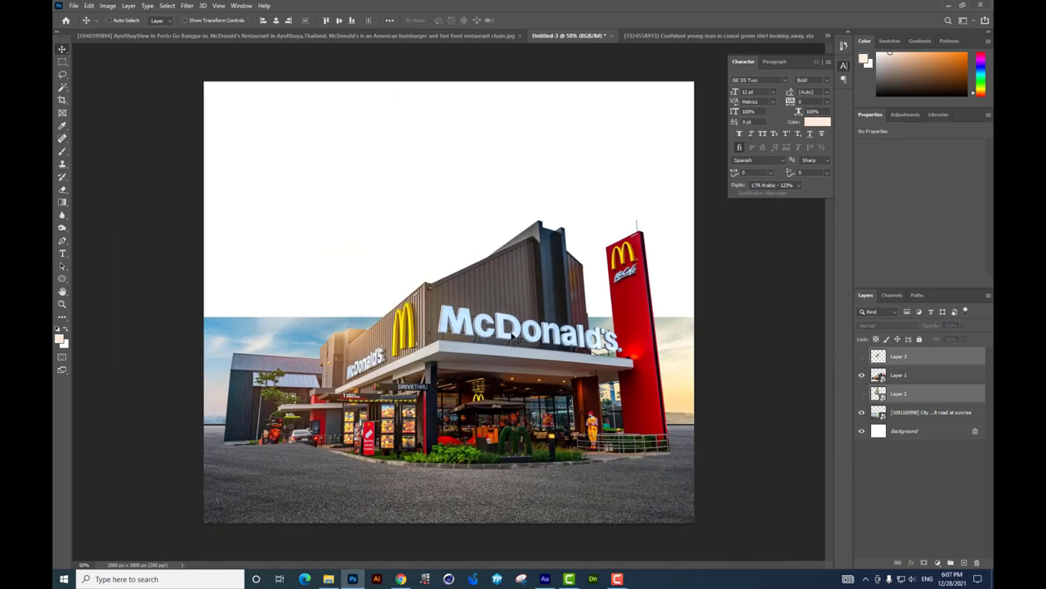
left_click(516, 339, "ctrl")
left_click_drag(531, 279, 538, 286)
key("ctrl+t")
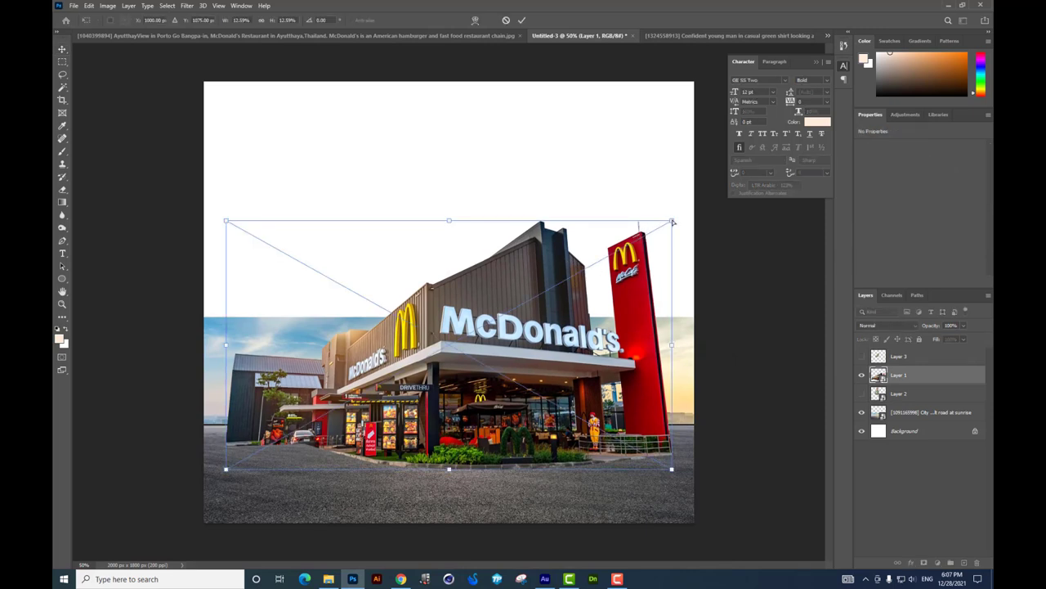
left_click_drag(672, 221, 685, 221)
left_click_drag(226, 222, 212, 185)
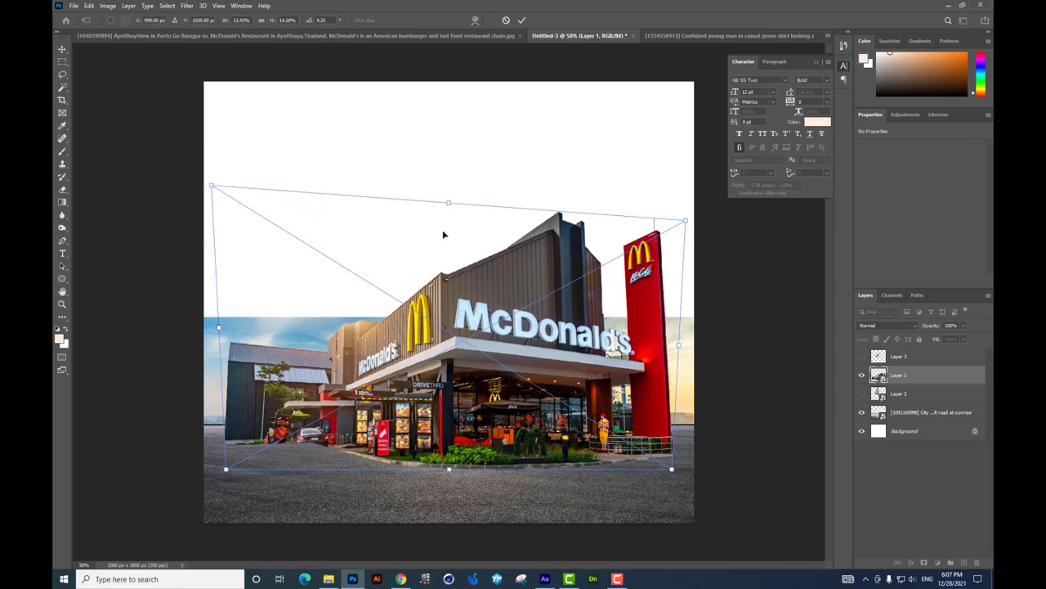
left_click_drag(449, 203, 449, 198)
key("Return")
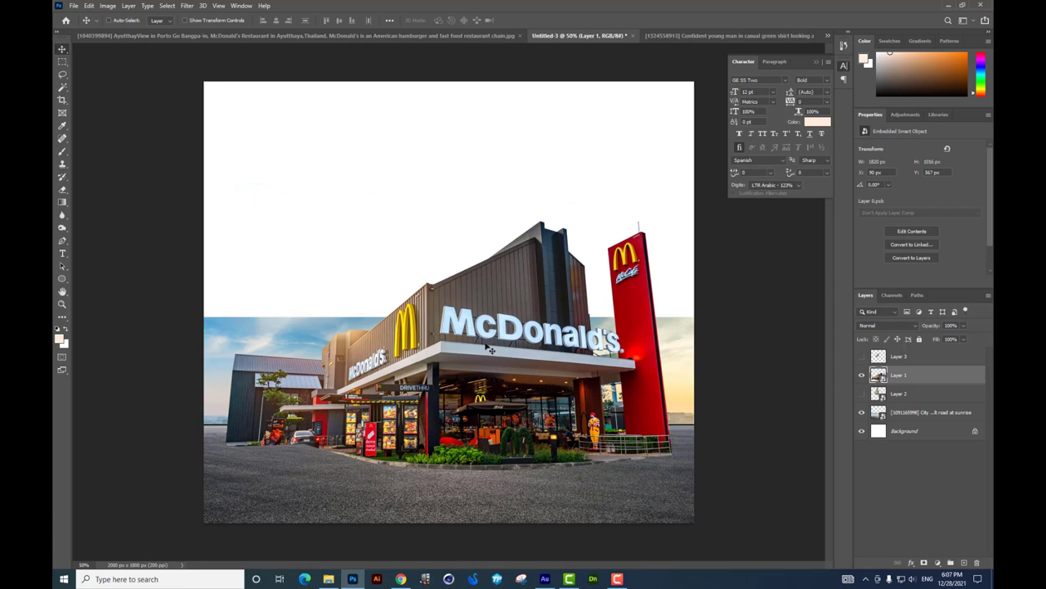
Step: Compare the building before and after distortion, and test moving it up, then undo
key("ctrl+z")
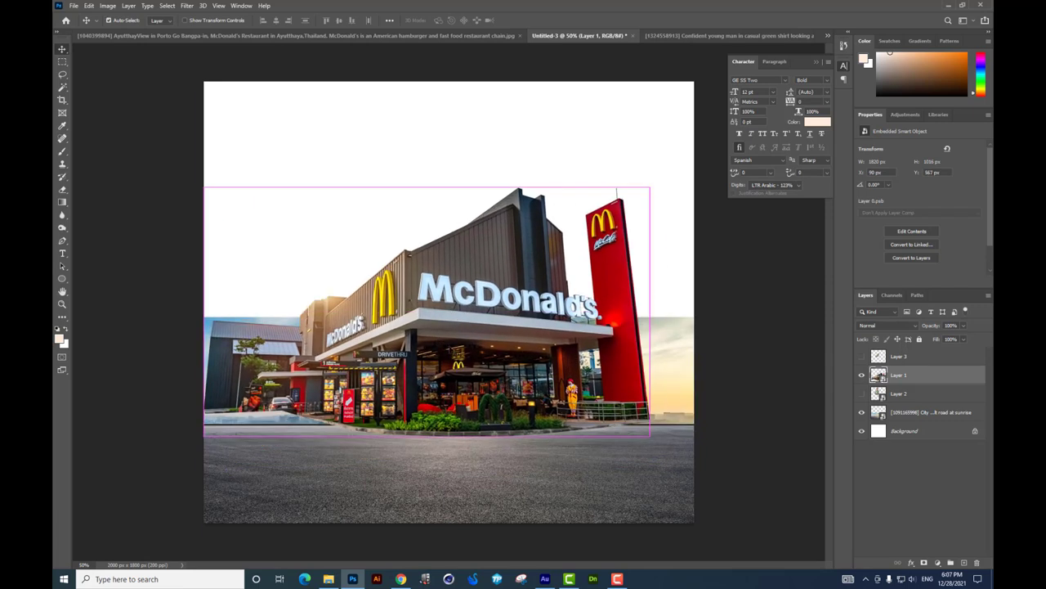
key("ctrl+shift+z")
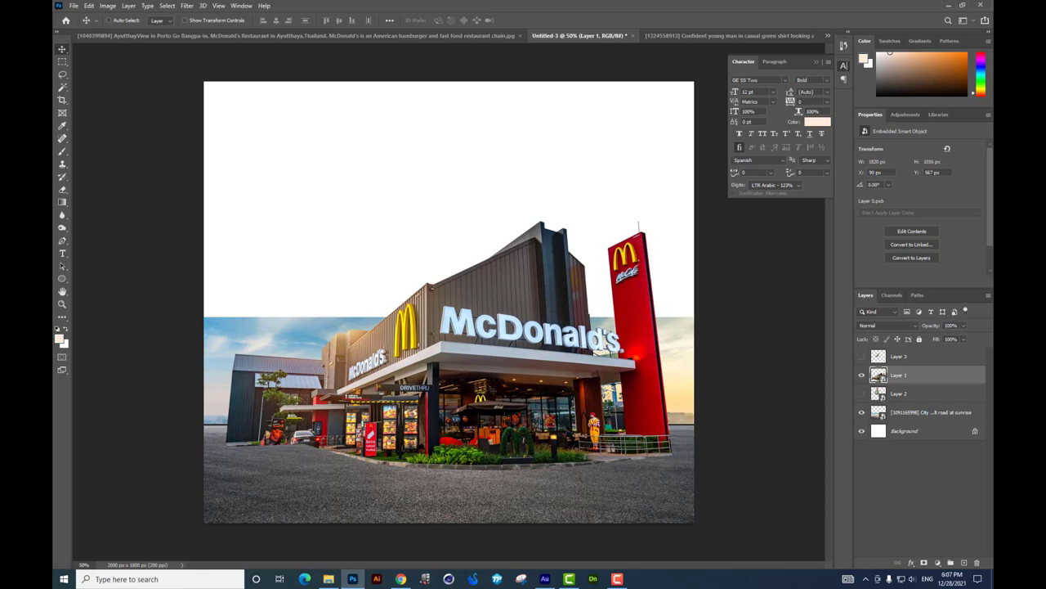
left_click_drag(515, 520, 509, 394)
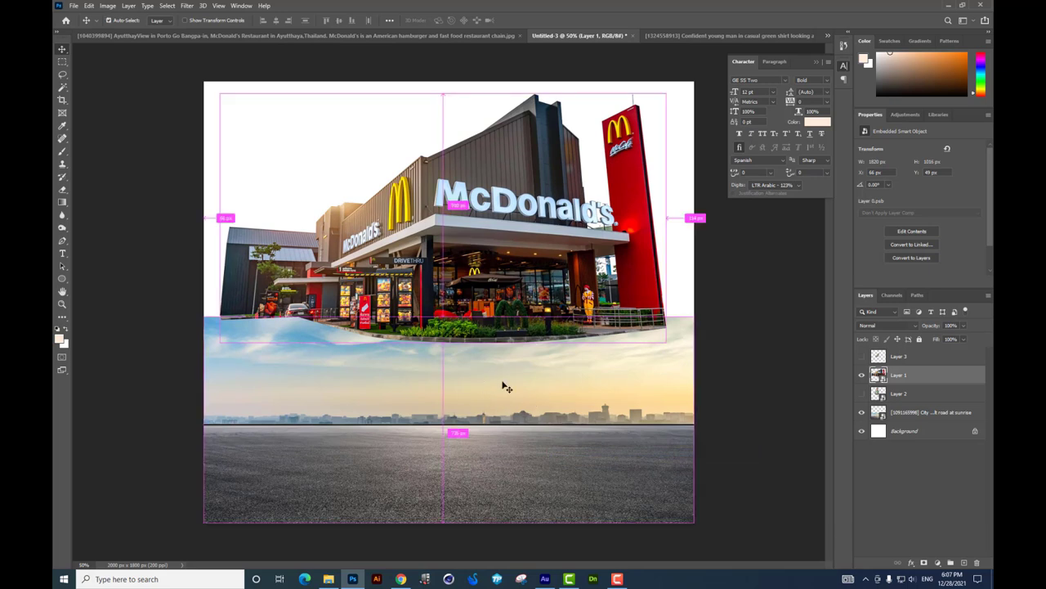
key("ctrl+z")
Step: Reshape the building by raising its top corners, then nudge it into place
key("ctrl+t")
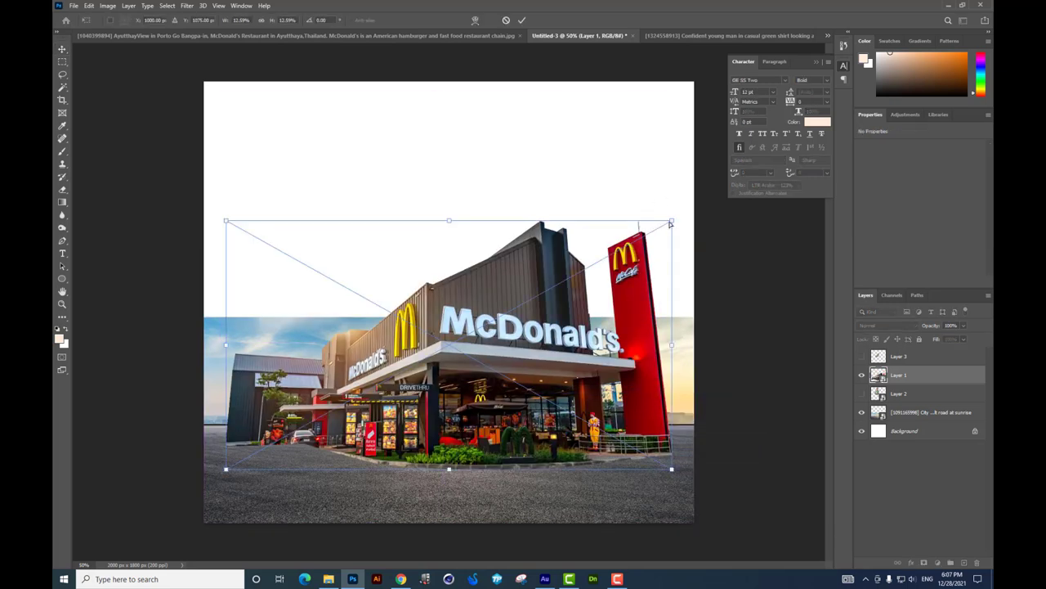
left_click_drag(670, 222, 691, 209)
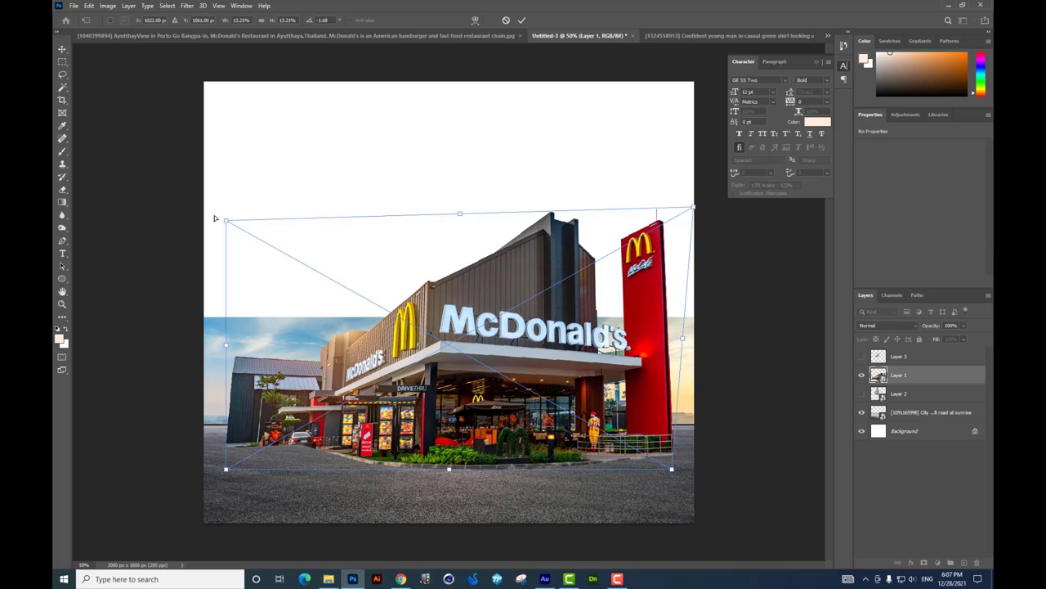
left_click_drag(226, 220, 209, 184)
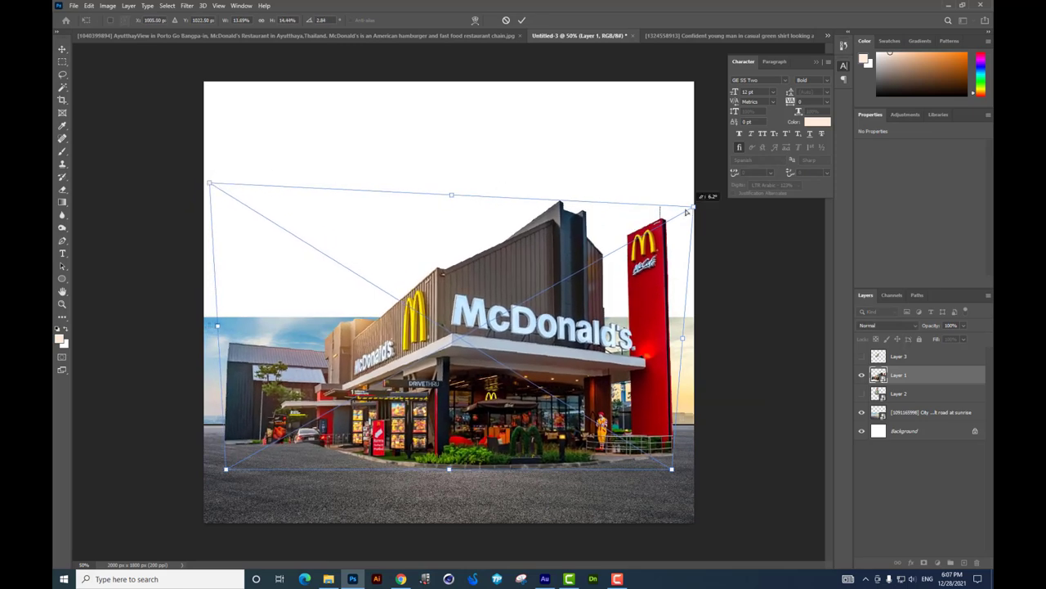
key("Return")
left_click_drag(584, 270, 585, 275)
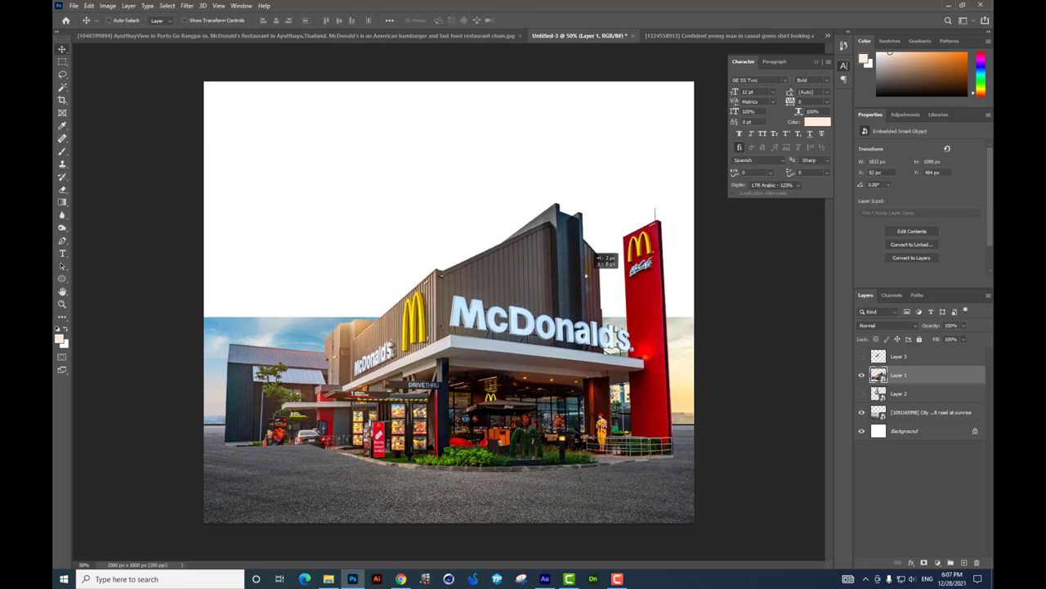
Step: Fine-tune the building's top-left, bottom-left and bottom-right corners with another free transform
key("ctrl+t")
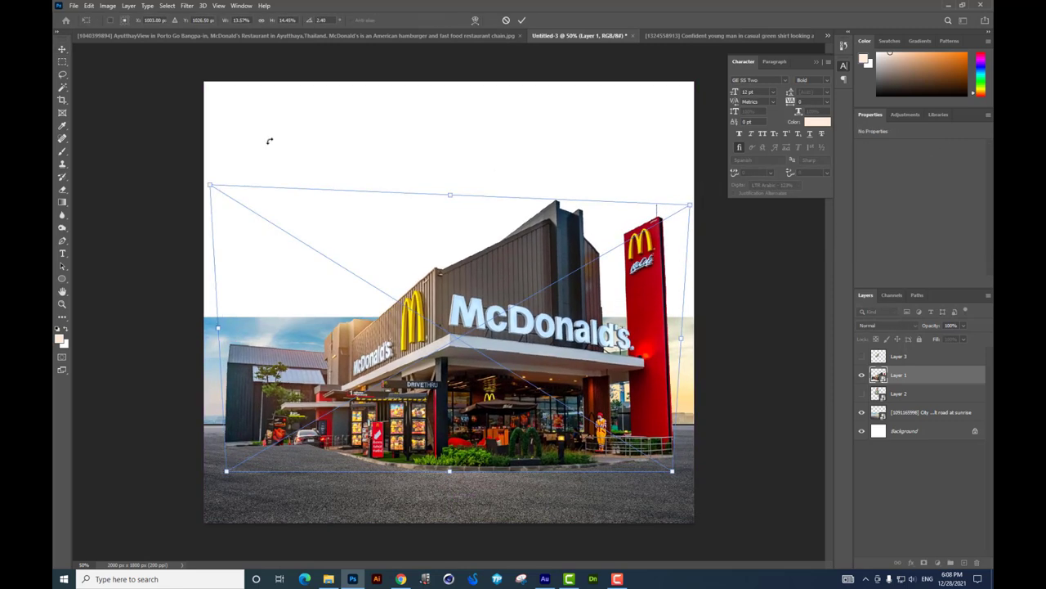
left_click_drag(209, 184, 210, 187)
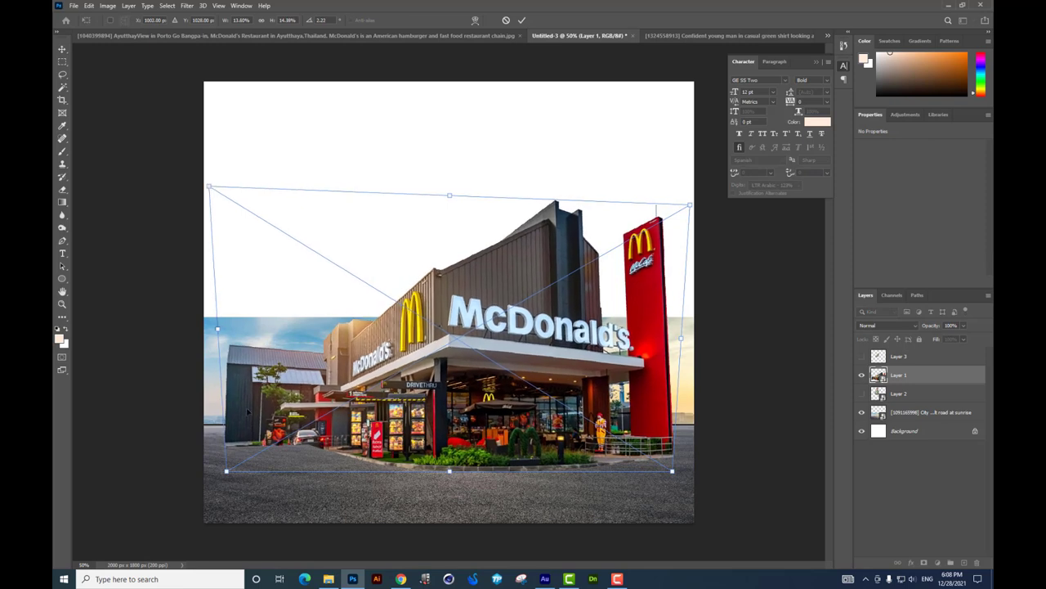
left_click_drag(226, 472, 225, 474)
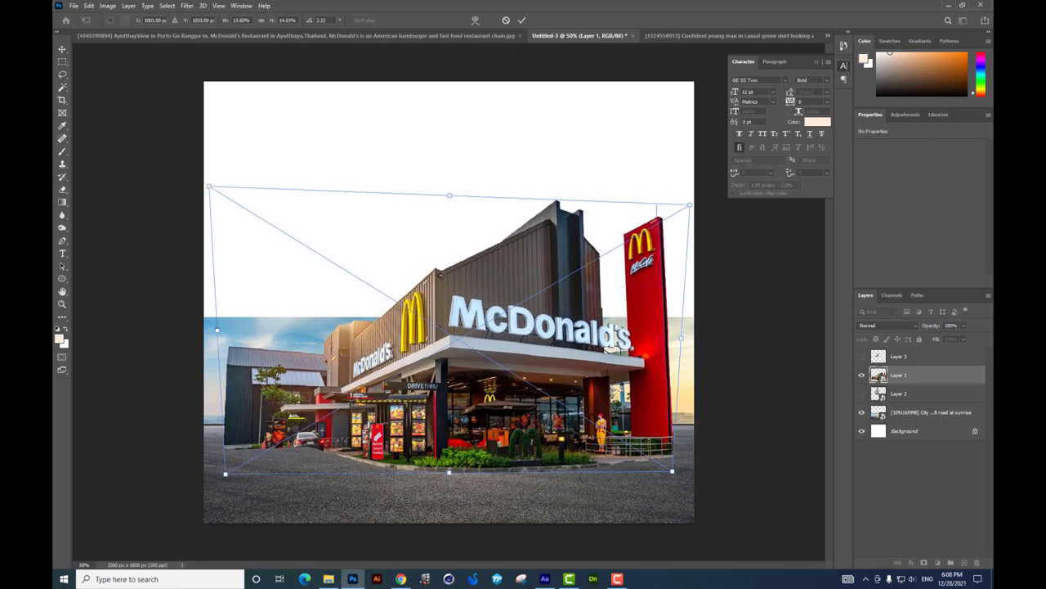
left_click_drag(675, 473, 677, 454)
key("Return")
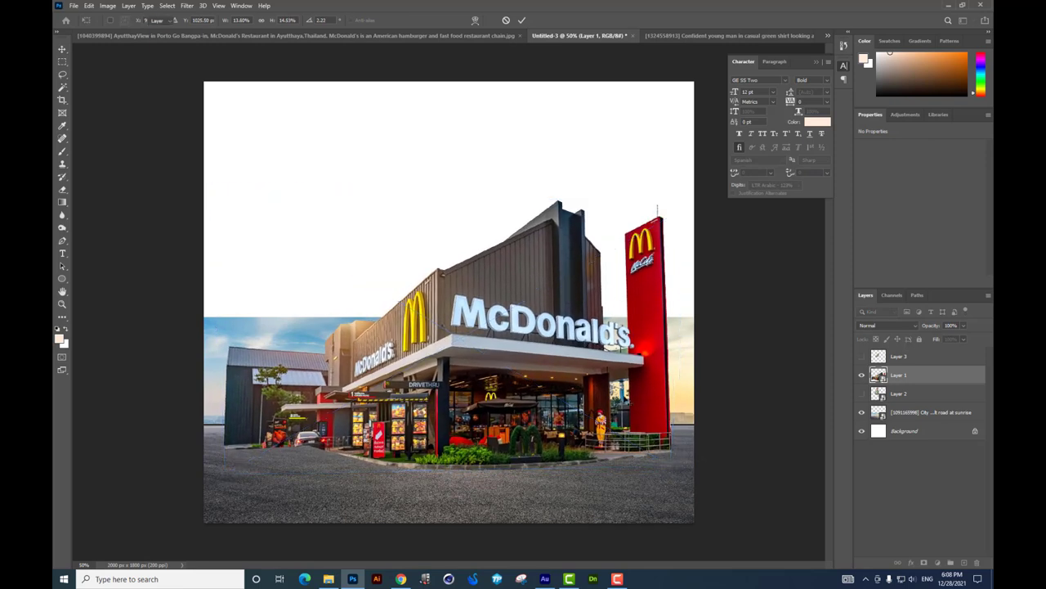
Step: Show Layers 3 and 2 again and select both for editing
left_click(861, 356)
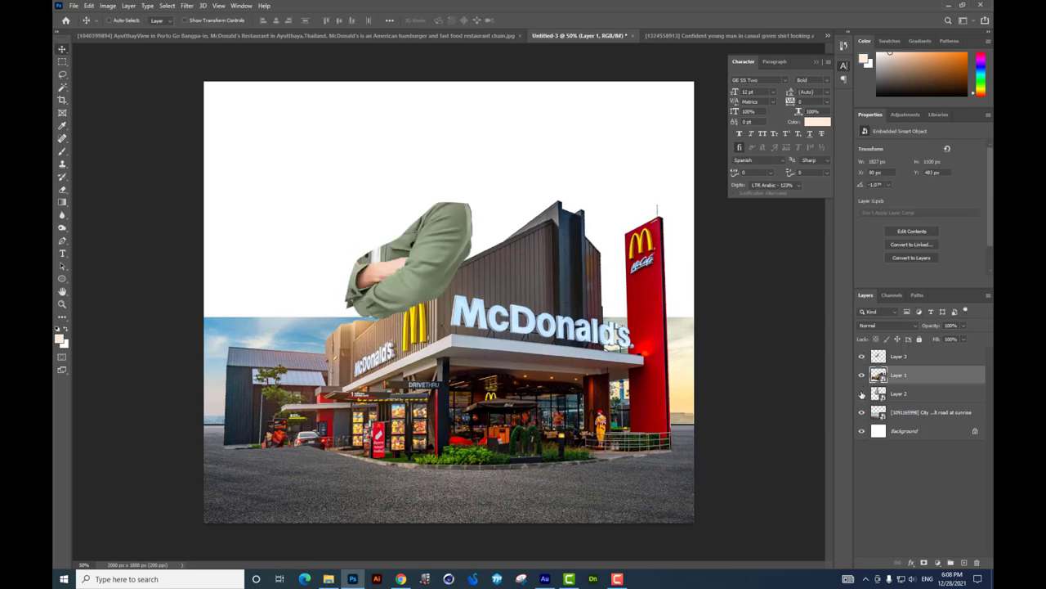
left_click(860, 393)
left_click(899, 393)
left_click(900, 356, "shift")
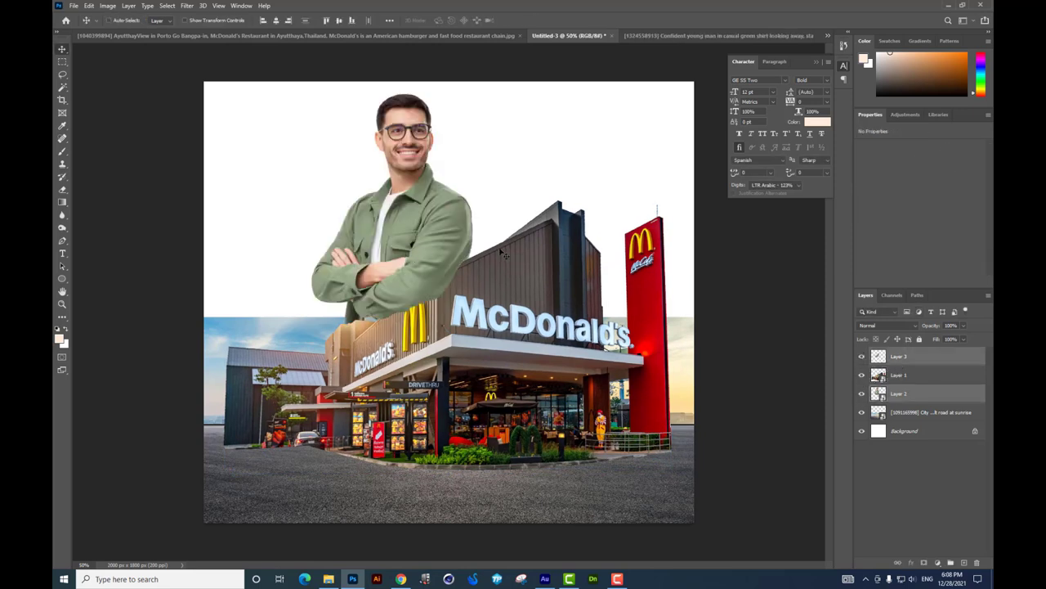
Step: Scale the man to about 96.5%, move him up-right, and extend the crop frame upward
key("ctrl+t")
left_click_drag(472, 93, 466, 101)
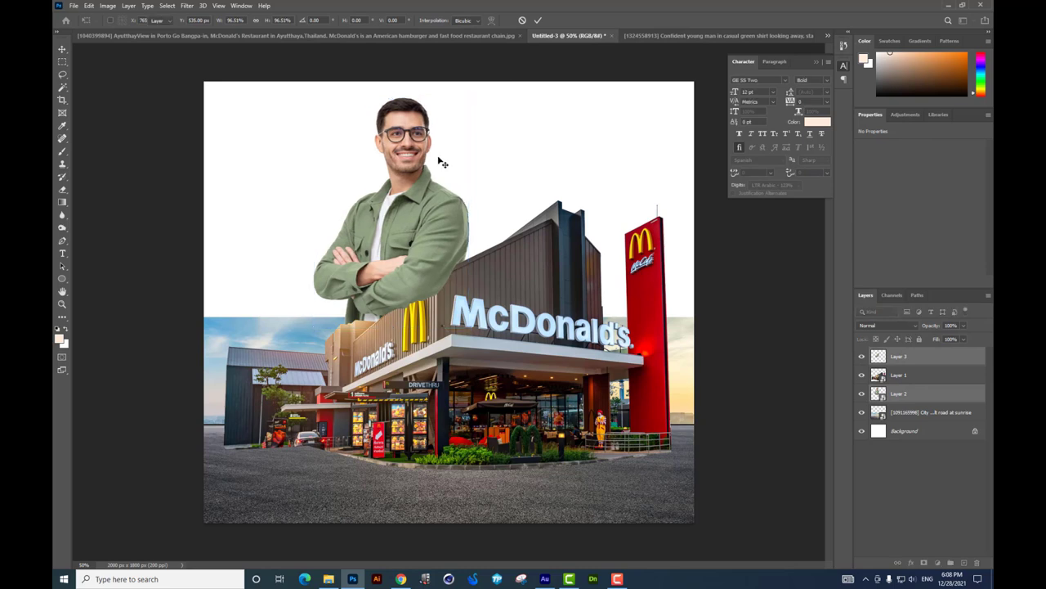
key("Return")
left_click_drag(443, 164, 449, 153)
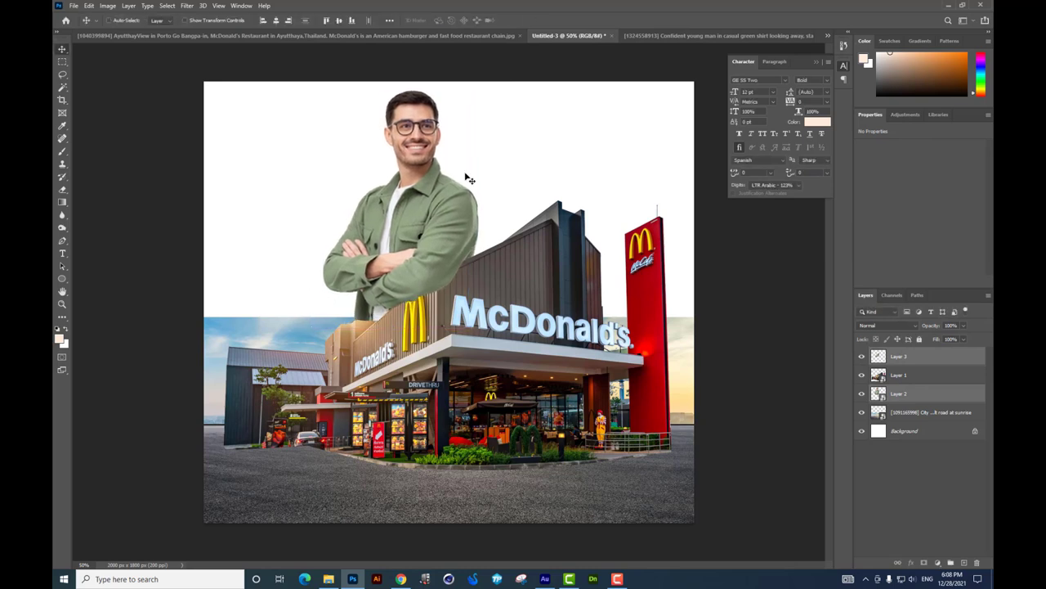
left_click_drag(469, 178, 459, 178)
left_click(62, 99)
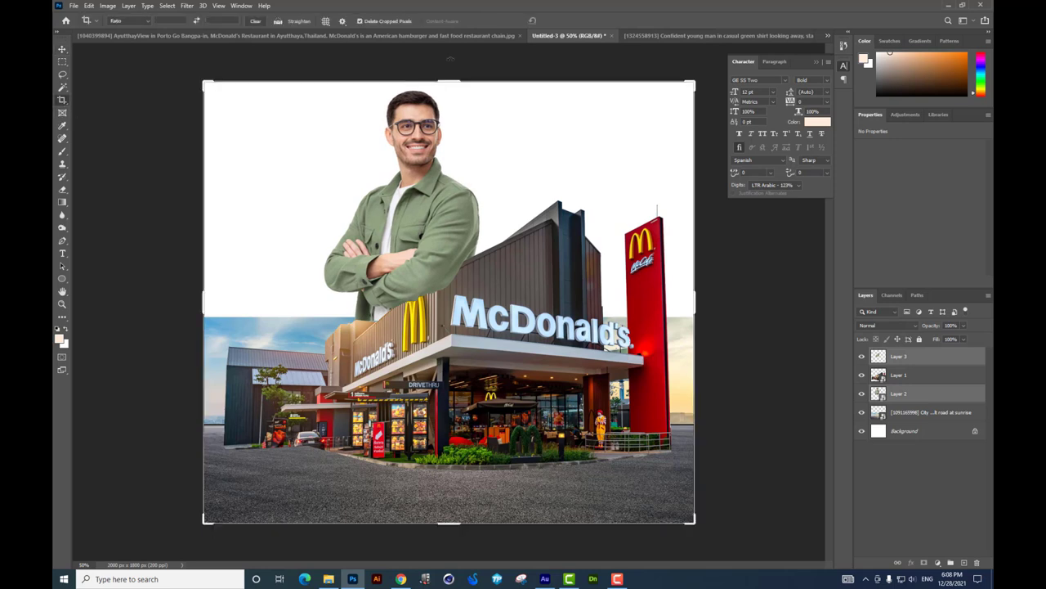
left_click_drag(441, 81, 442, 72)
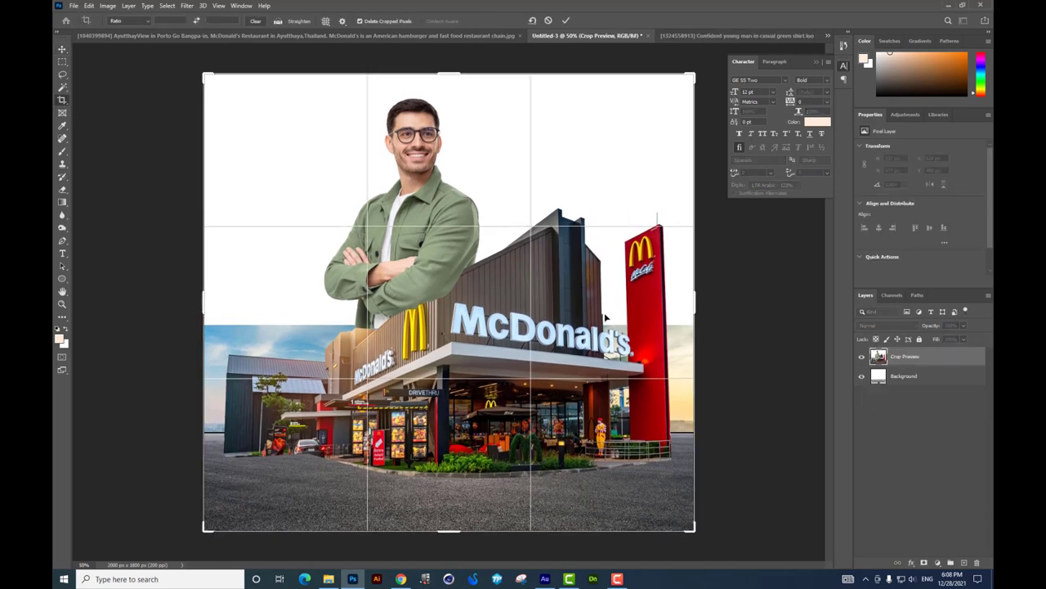
Step: Apply the extended crop to the poster canvas
key("Return")
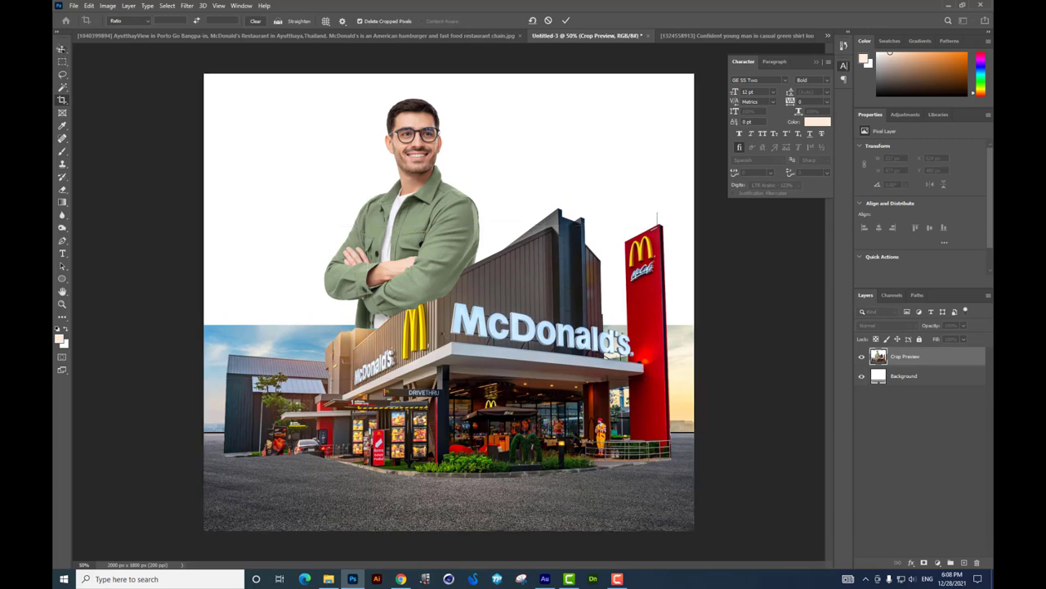
right_click(558, 171)
left_click(572, 175)
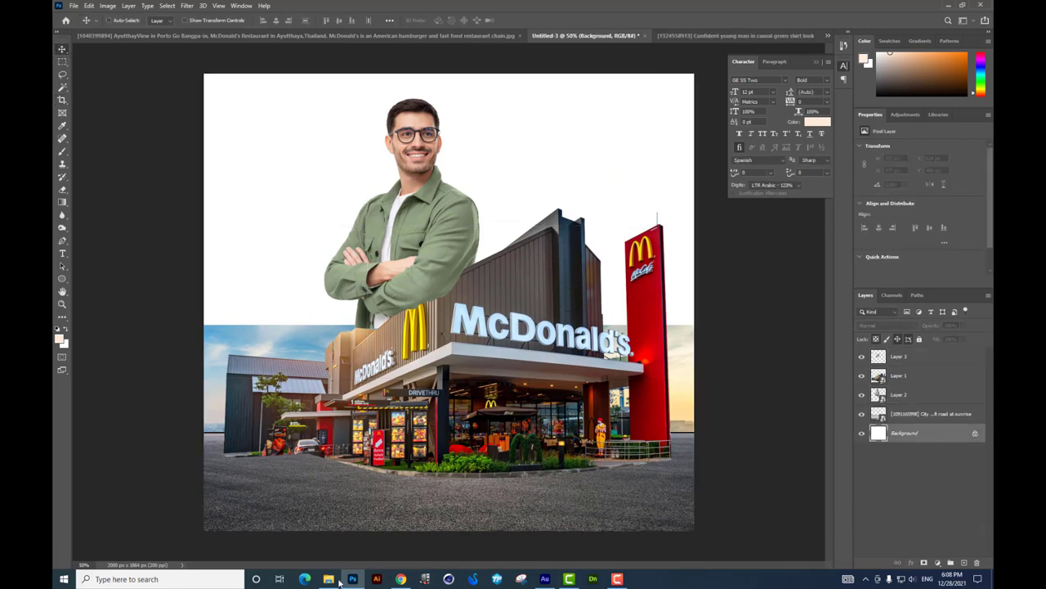
Step: Place the light blue sky photo at the canvas top, above the city sunrise layer
left_click(328, 578)
mouse_move(237, 159)
left_mouse_down()
mouse_move(300, 380)
mouse_move(460, 225)
left_mouse_up()
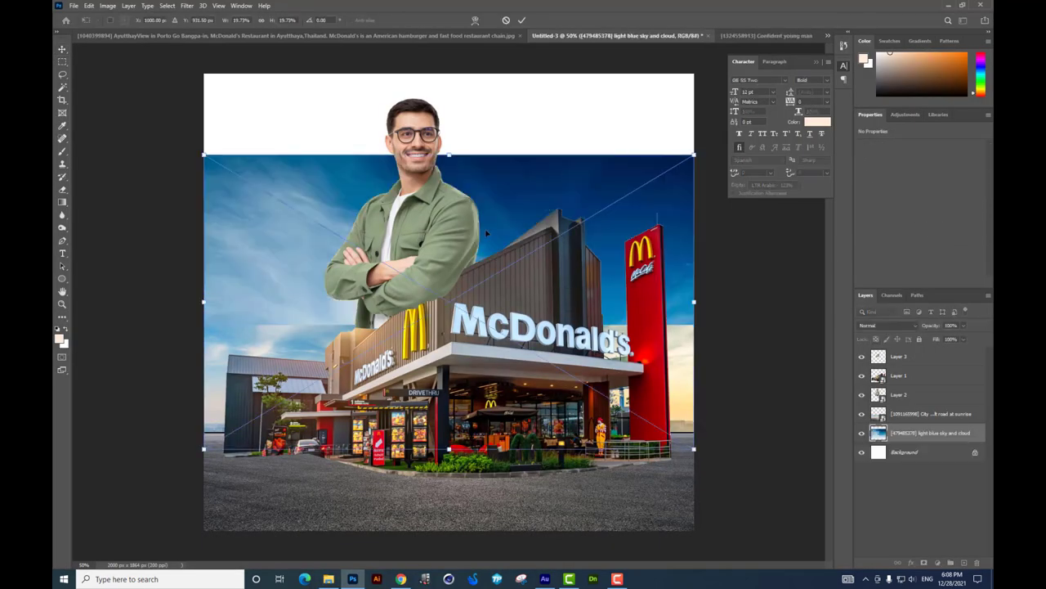
key("Return")
left_click_drag(526, 278, 528, 163)
left_click_drag(906, 436, 907, 410)
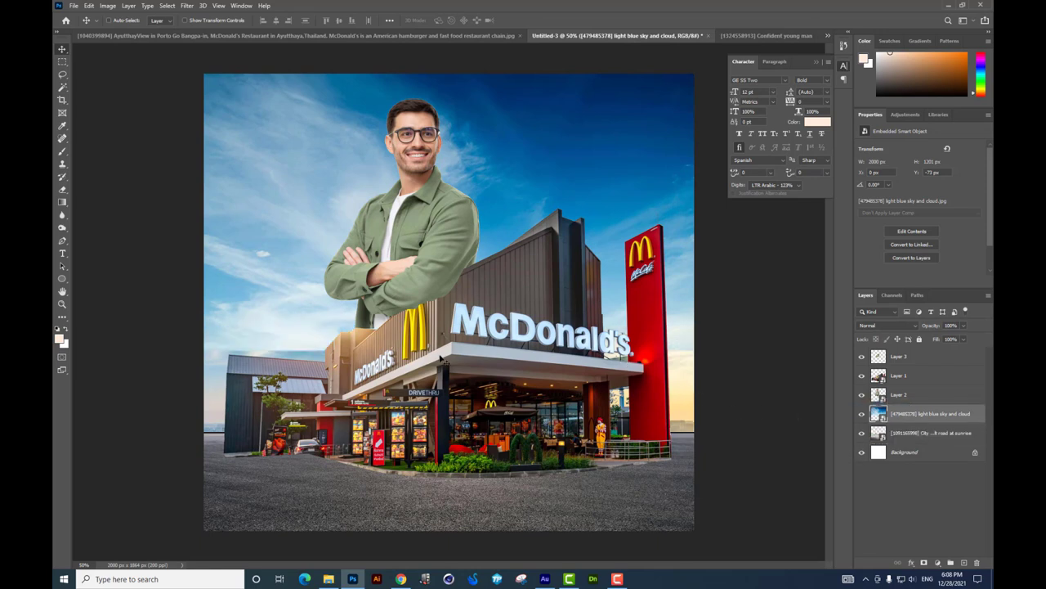
Step: Stretch the sky down over the canvas, then hide the sky layer
key("ctrl+t")
left_click_drag(449, 350, 449, 426)
key("Return")
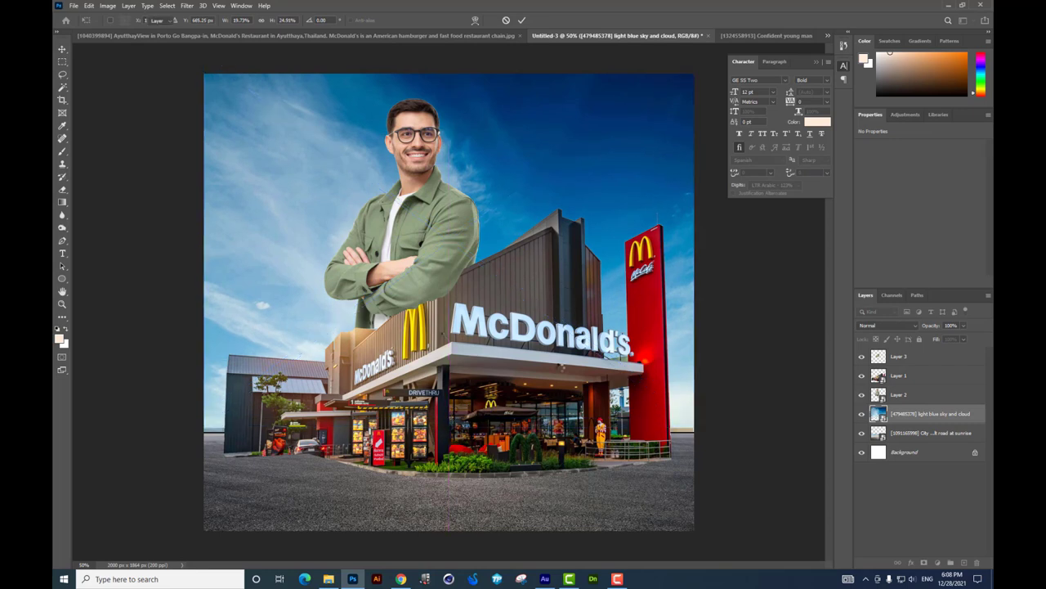
left_click(861, 414)
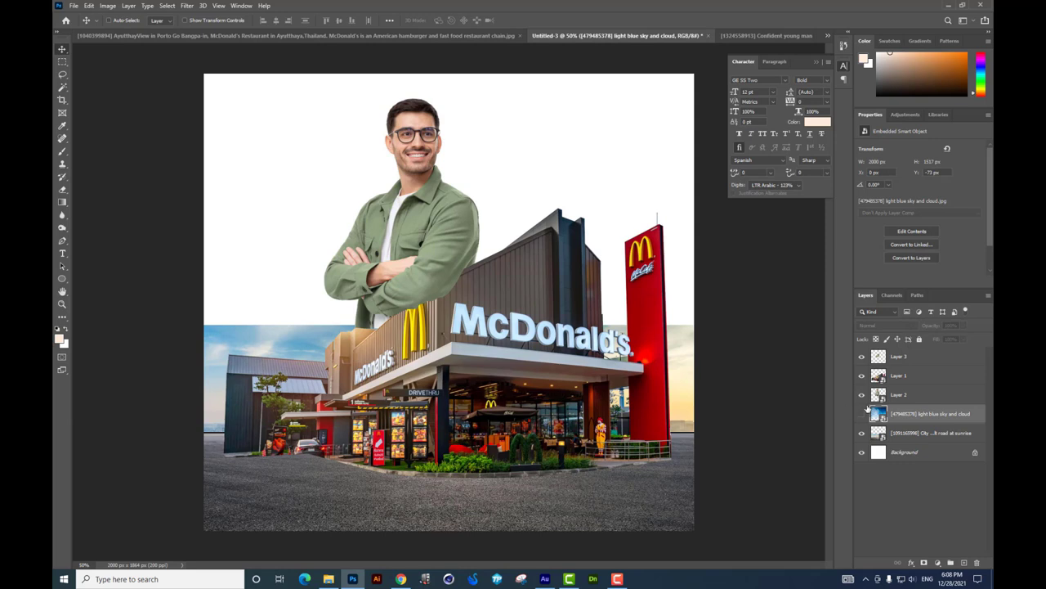
left_click(861, 414)
left_click(862, 414)
Step: Rasterize the city sunrise layer and delete its selected sky band
left_click(881, 435)
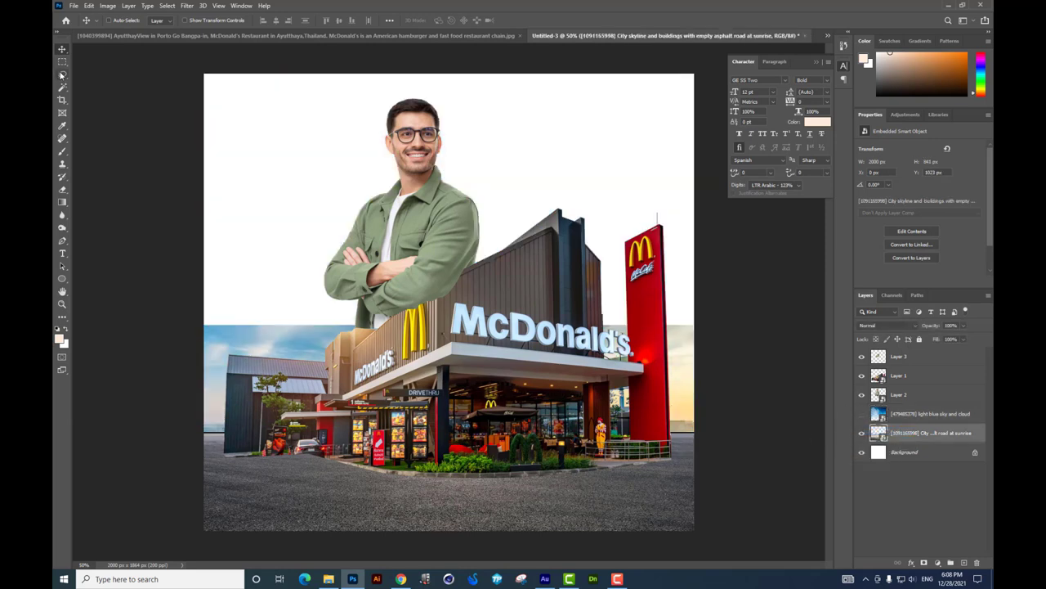
left_click(62, 62)
left_click_drag(214, 243, 743, 430)
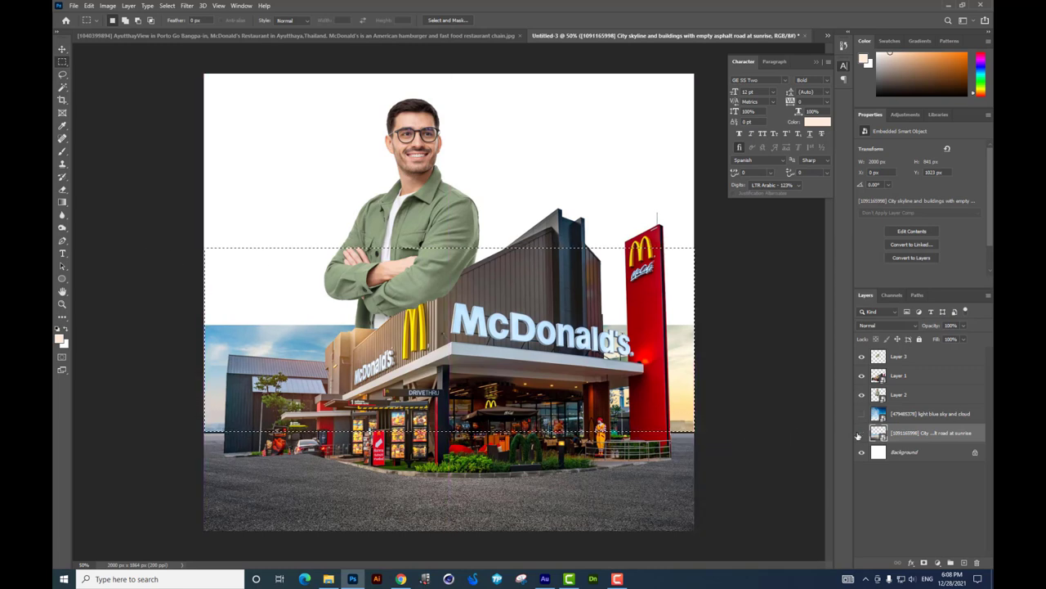
right_click(902, 437)
left_click(899, 193)
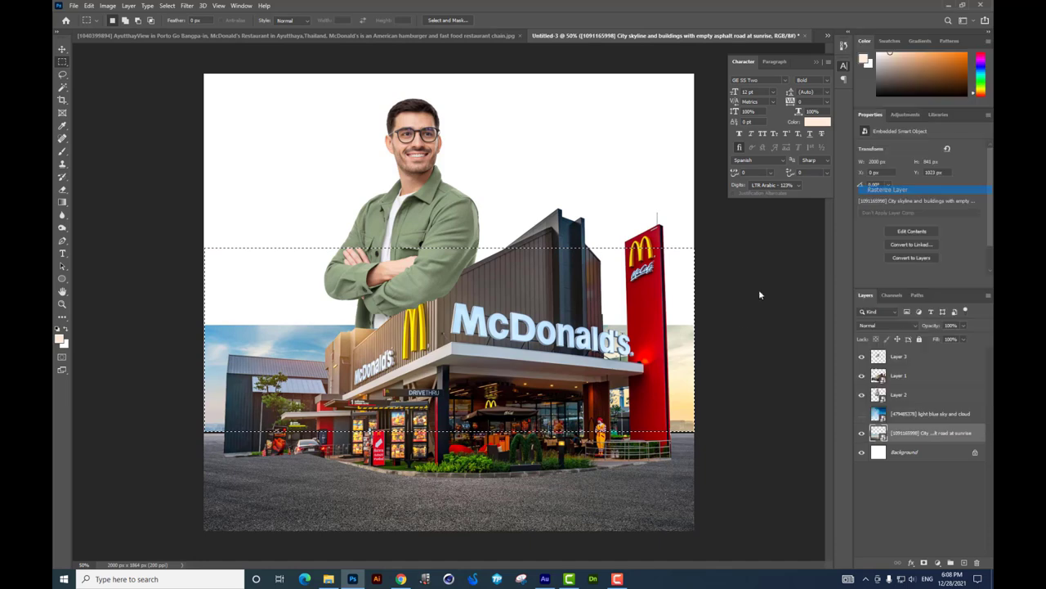
key("Delete")
Step: Place a second copy of the city skyline photo and reposition it on the canvas
key("alt+Tab")
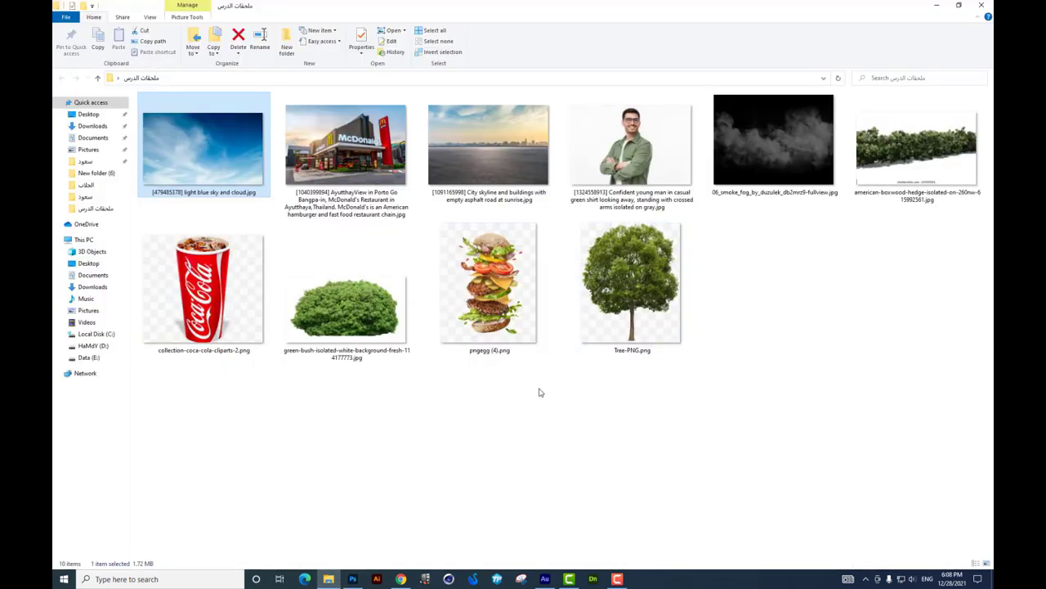
mouse_move(486, 135)
left_mouse_down()
mouse_move(357, 578)
mouse_move(660, 294)
left_mouse_up()
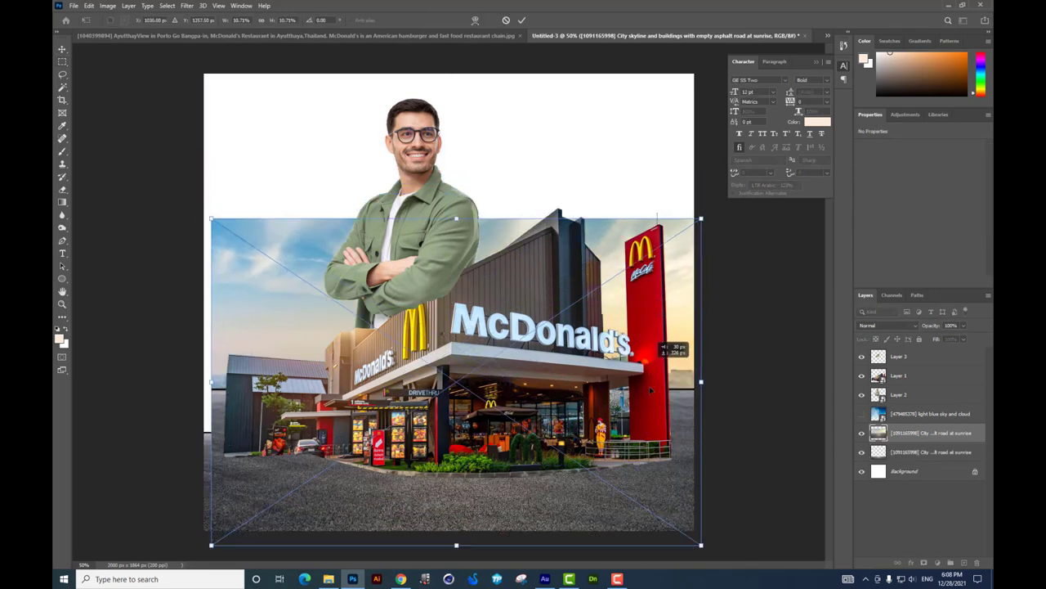
key("Return")
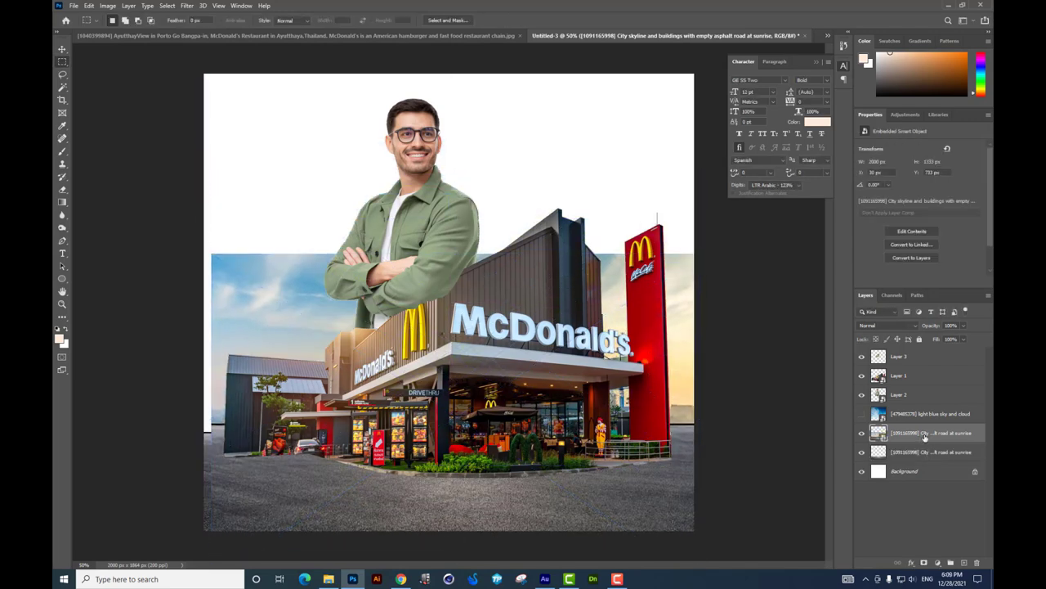
left_click(923, 451)
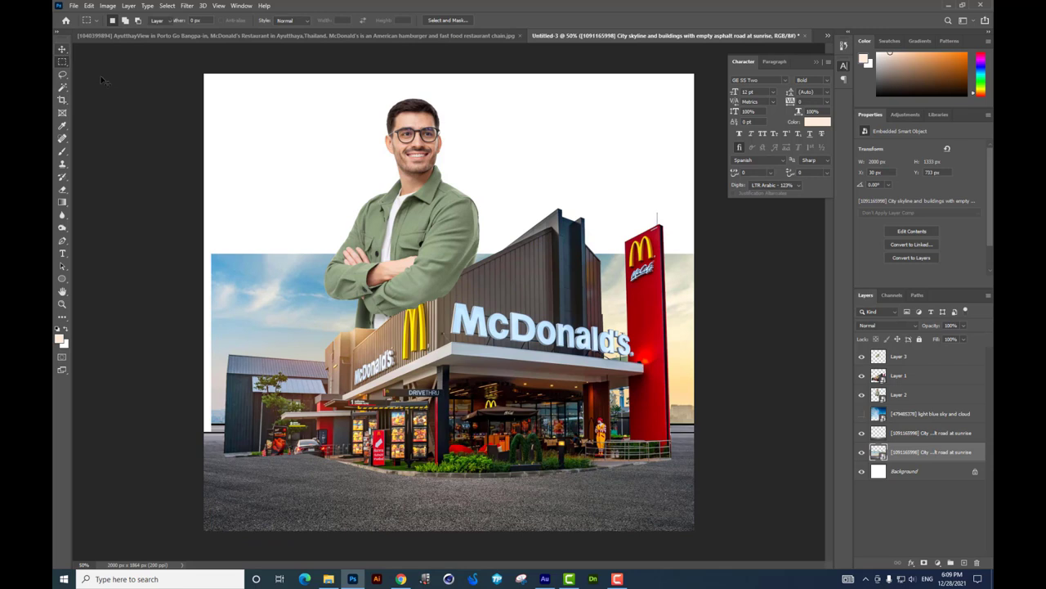
key("v")
left_click_drag(440, 304, 457, 320)
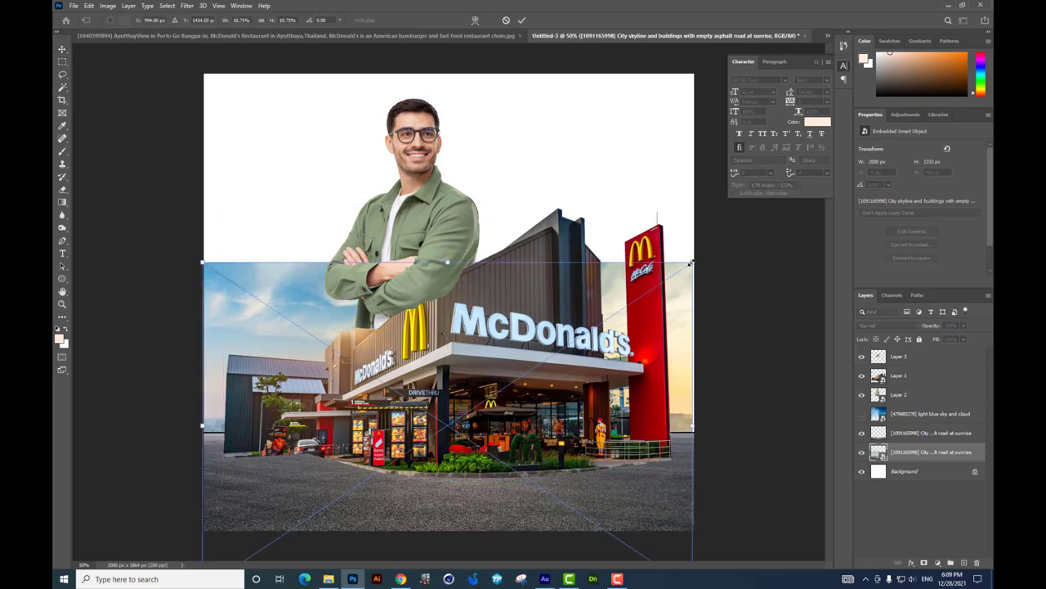
Step: Stretch the skyline copy taller, then show the blue sky layer again
key("ctrl+t")
mouse_move(674, 285)
left_mouse_down()
mouse_move(462, 262)
mouse_move(459, 134)
left_mouse_up()
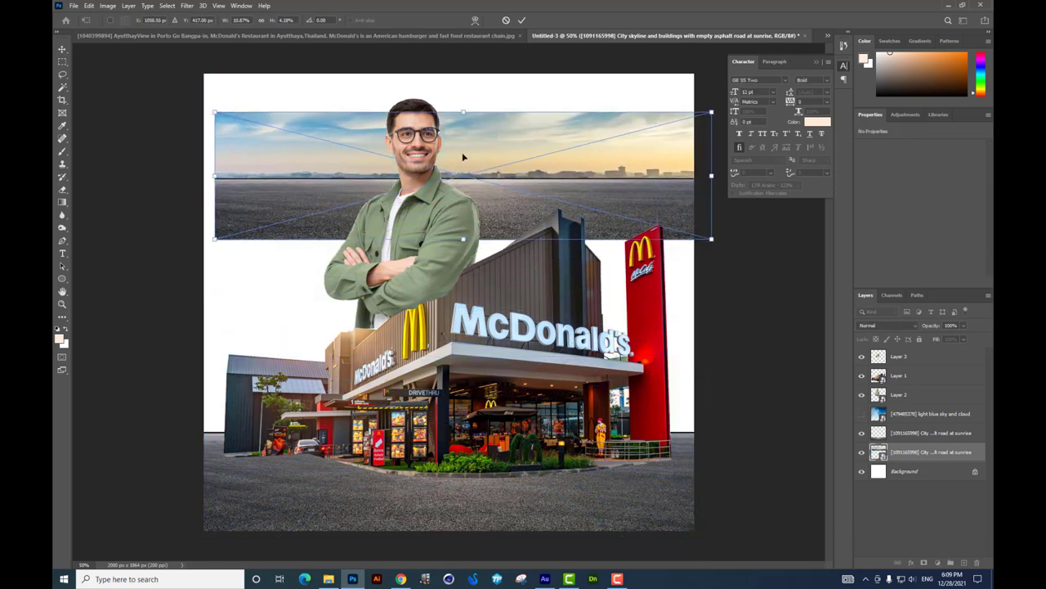
key("ctrl+z")
key("ctrl+z")
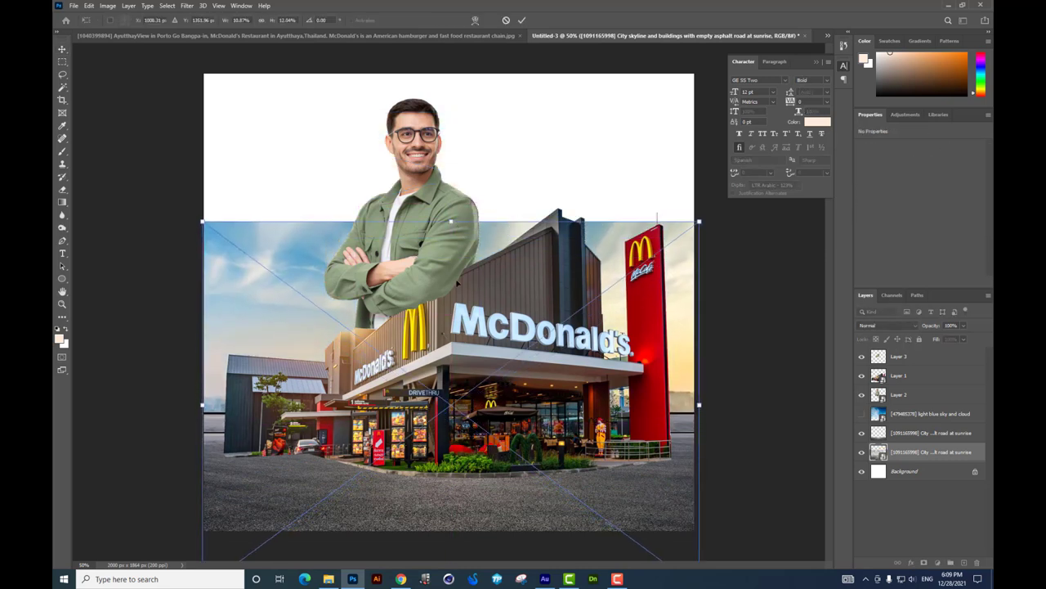
left_click_drag(452, 257, 449, 240)
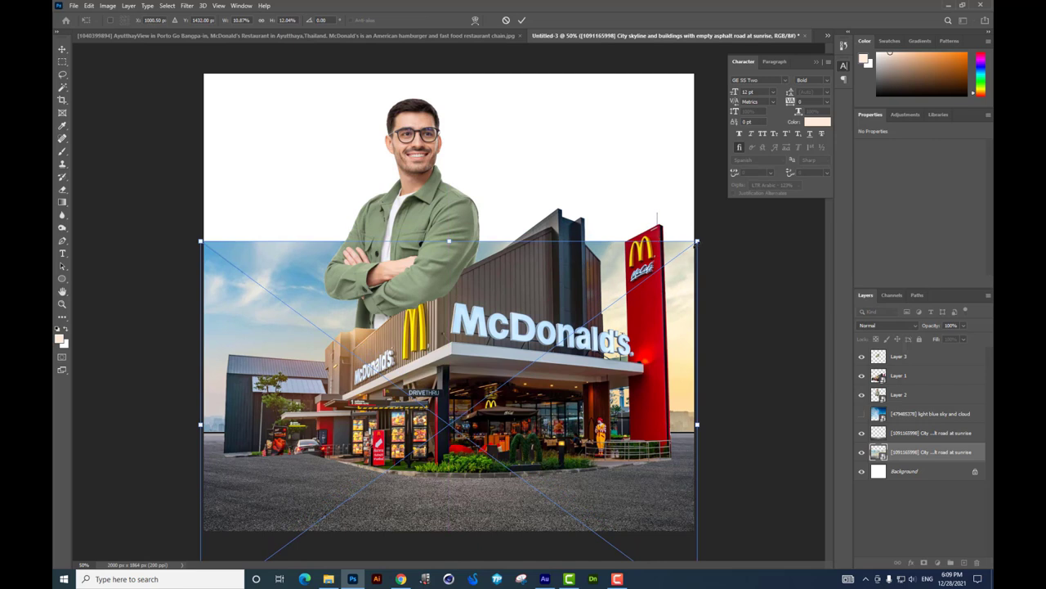
left_click_drag(697, 242, 701, 236)
key("Return")
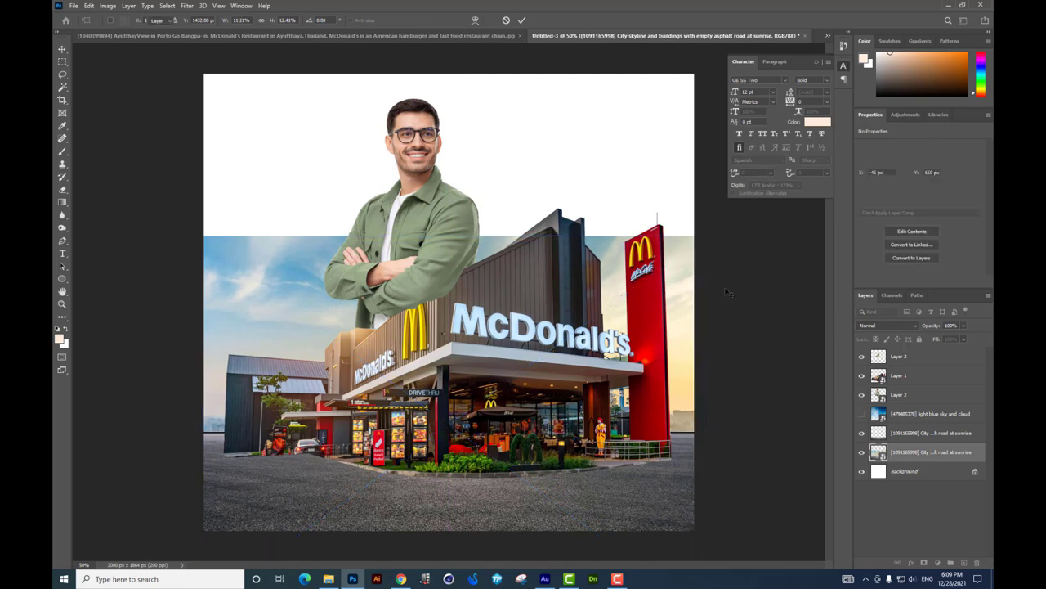
left_click(862, 414)
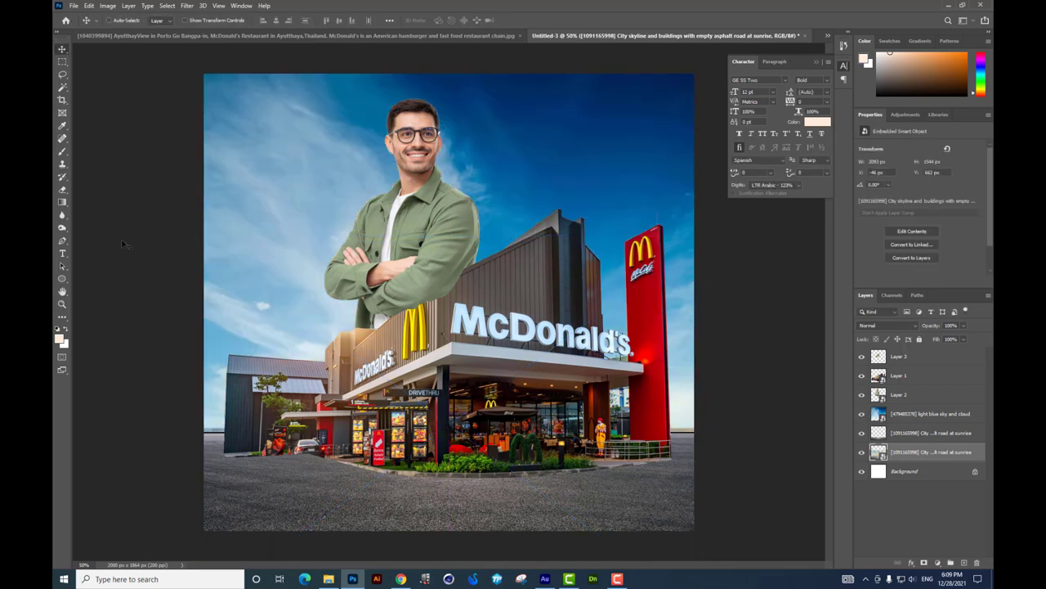
Step: Rasterize the blue sky layer for erasing with the Eraser tool
left_click(61, 191)
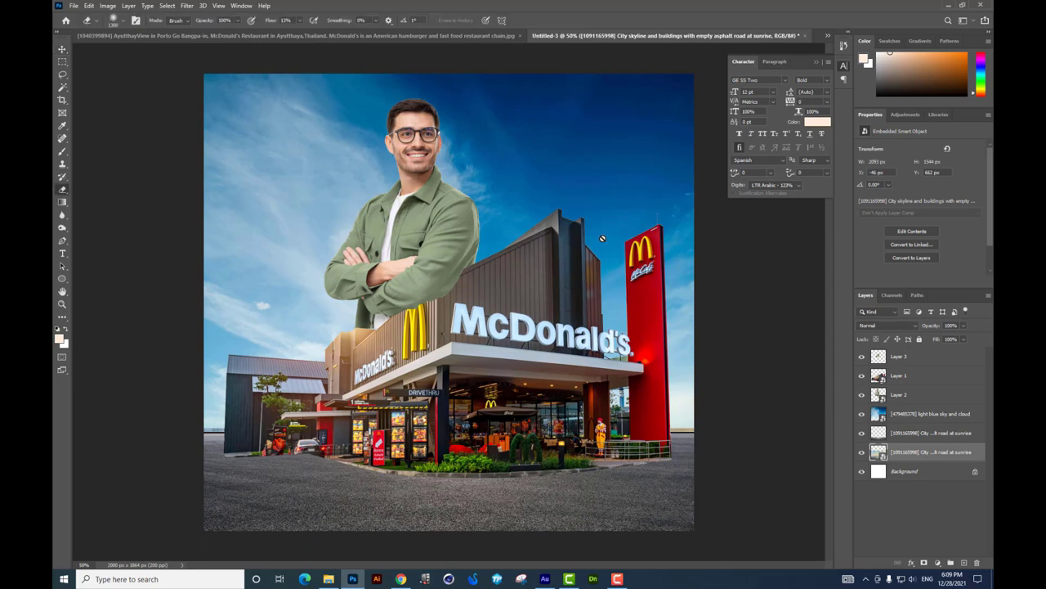
left_click(894, 413)
left_click(597, 268)
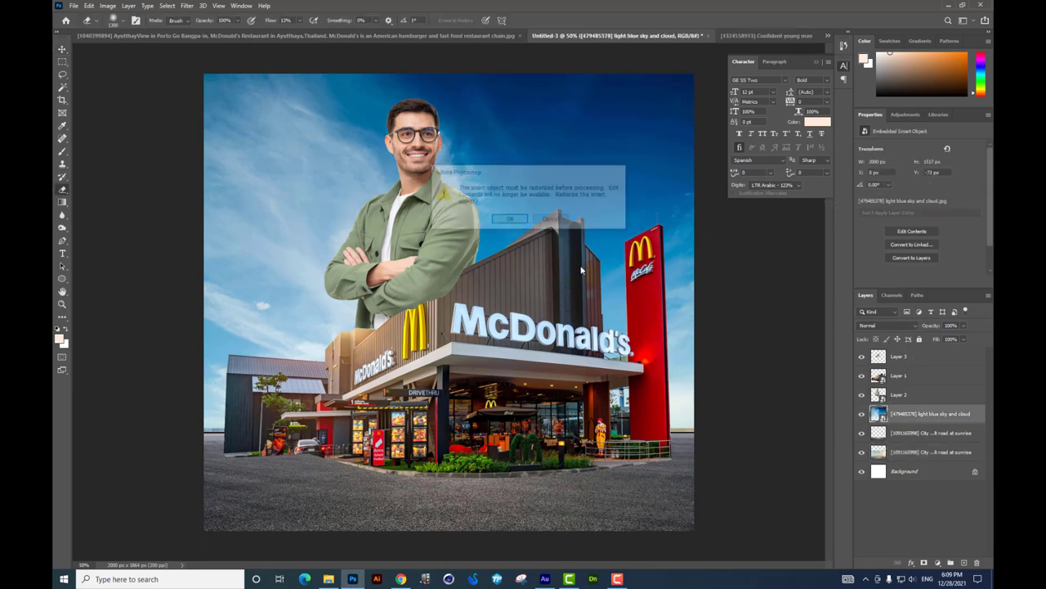
key("Return")
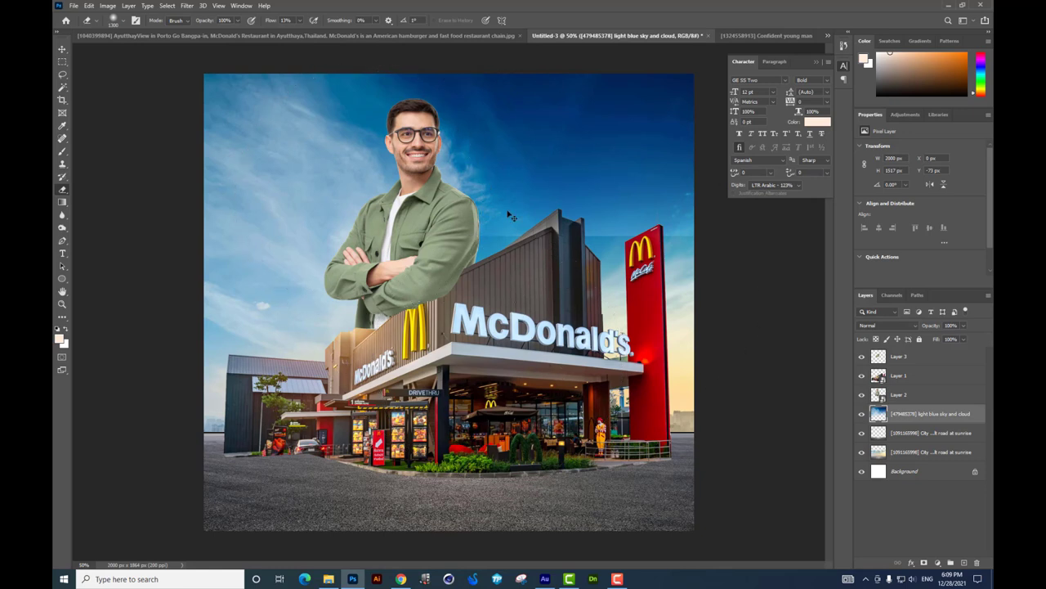
key("ctrl+z")
Step: Erase the lower sky with a large soft brush to reveal the sunset beside the pylon
right_click(638, 348)
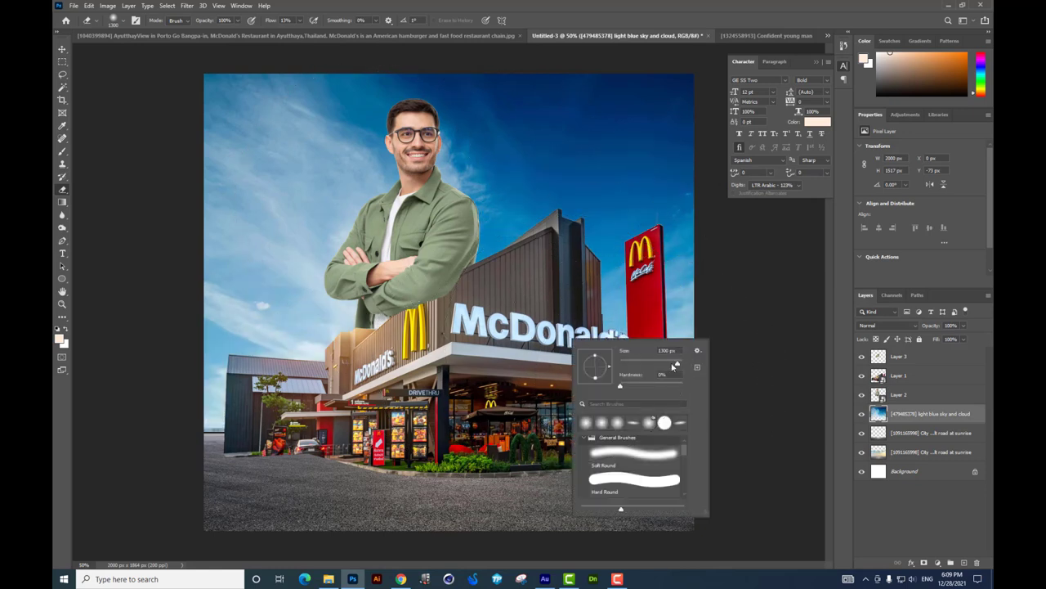
left_click(180, 403)
left_click_drag(222, 420, 729, 397)
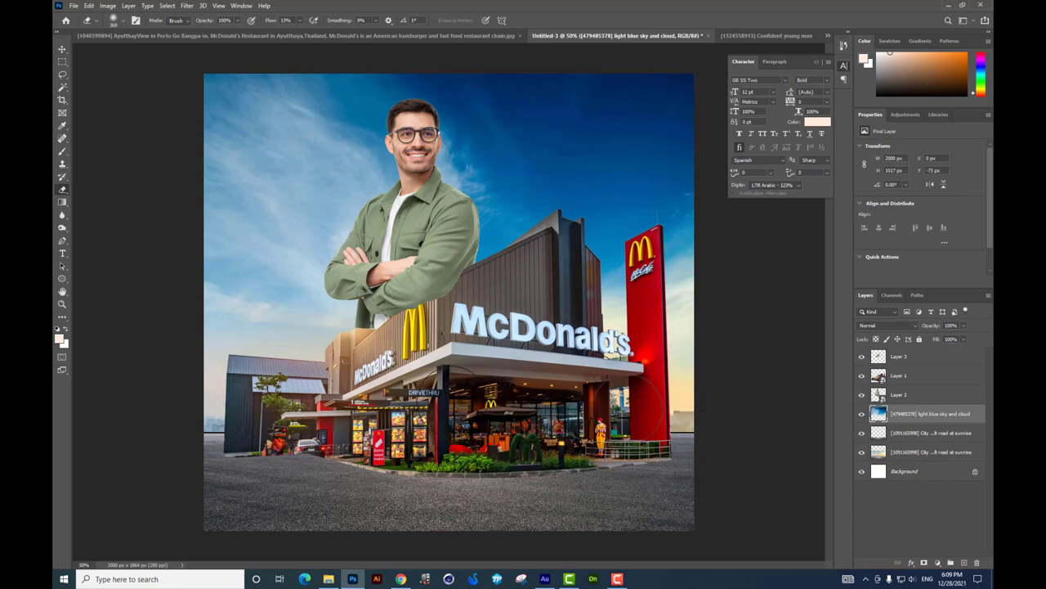
right_click(408, 390)
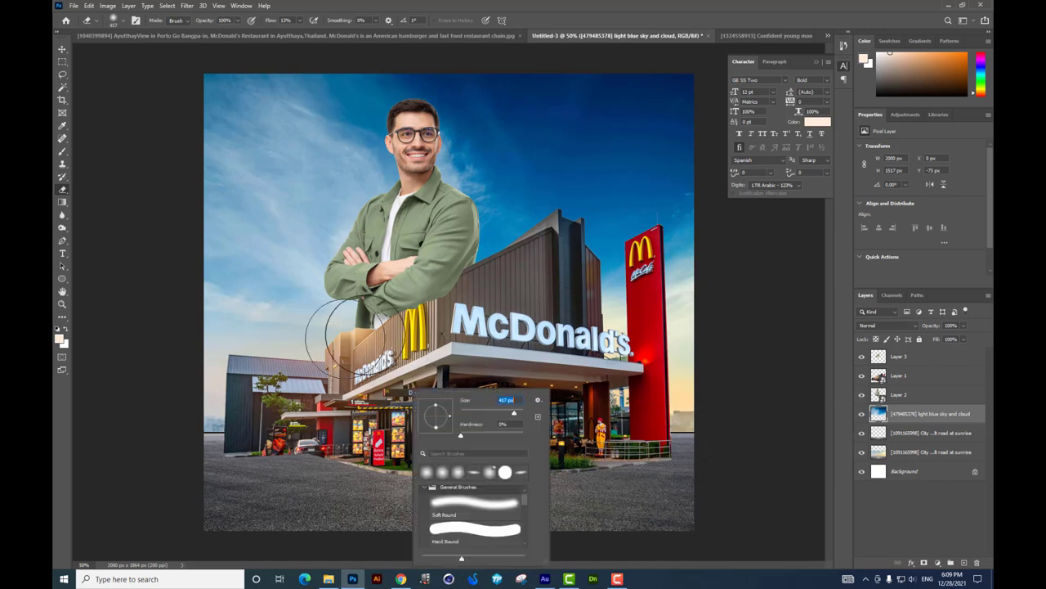
left_click(320, 329)
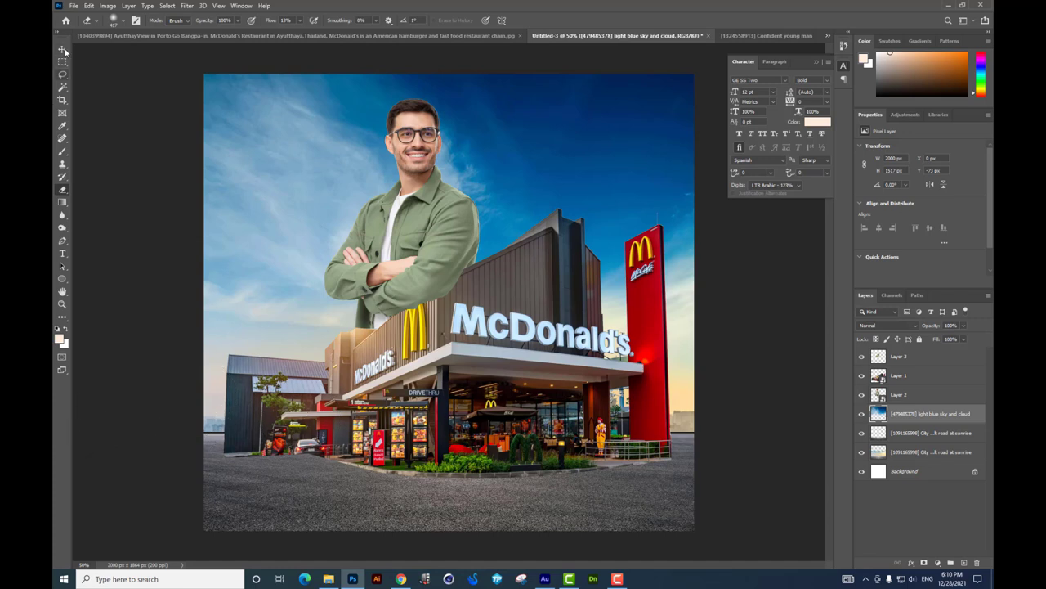
key("ctrl+u")
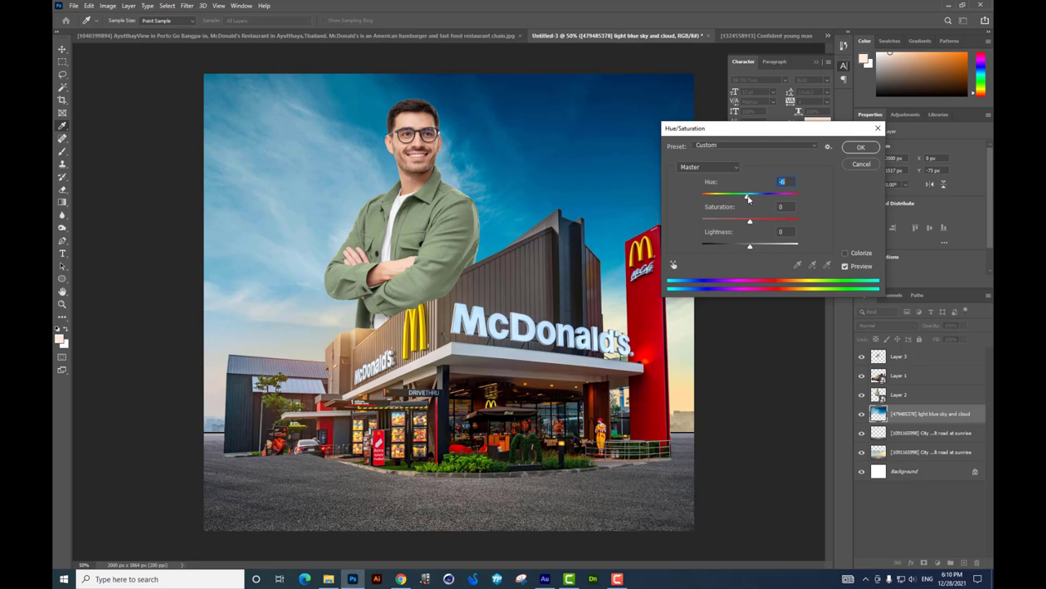
Step: Apply Hue -10, Saturation -27 and Lightness +3 to the blue sky layer
left_click_drag(745, 198, 746, 199)
left_click_drag(748, 248, 753, 251)
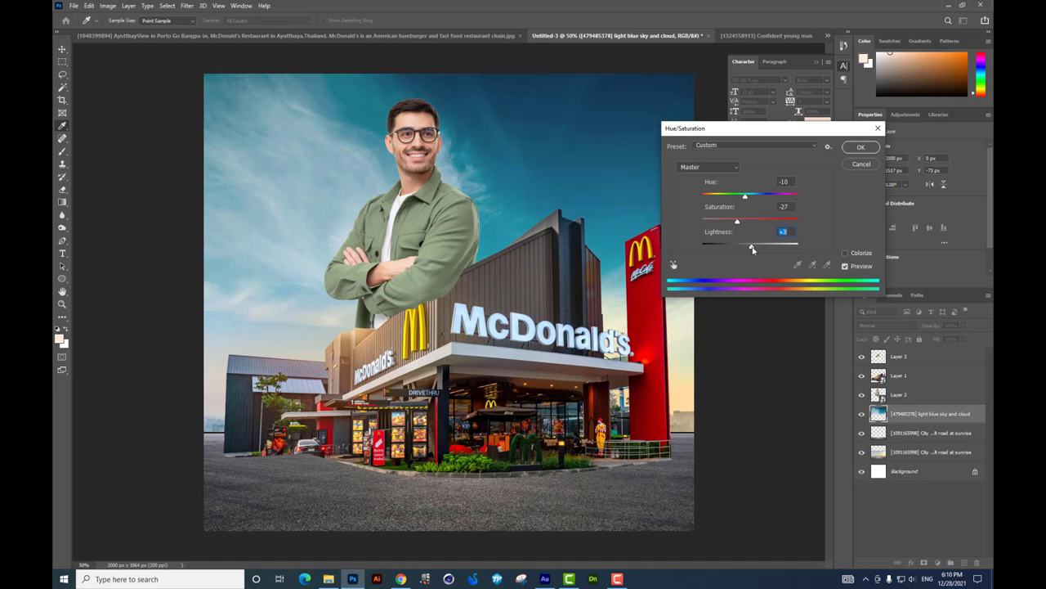
left_click_drag(753, 250, 751, 250)
key("Return")
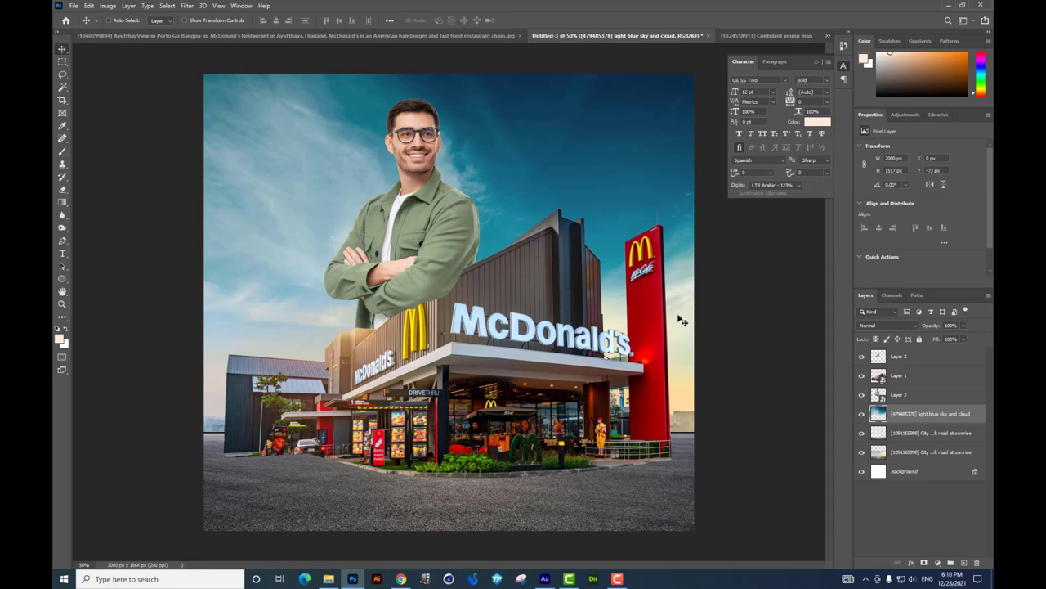
key("alt+Tab")
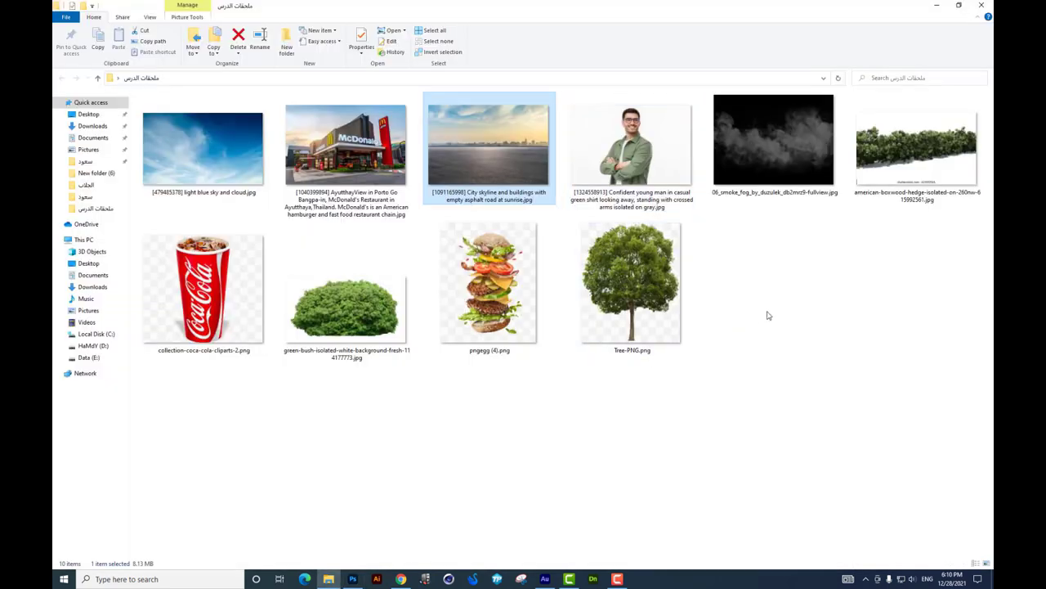
Step: Place the flying burger shrunk and tilted above the restaurant, then bring in the Coca-Cola cup image
left_click_drag(514, 286, 564, 331)
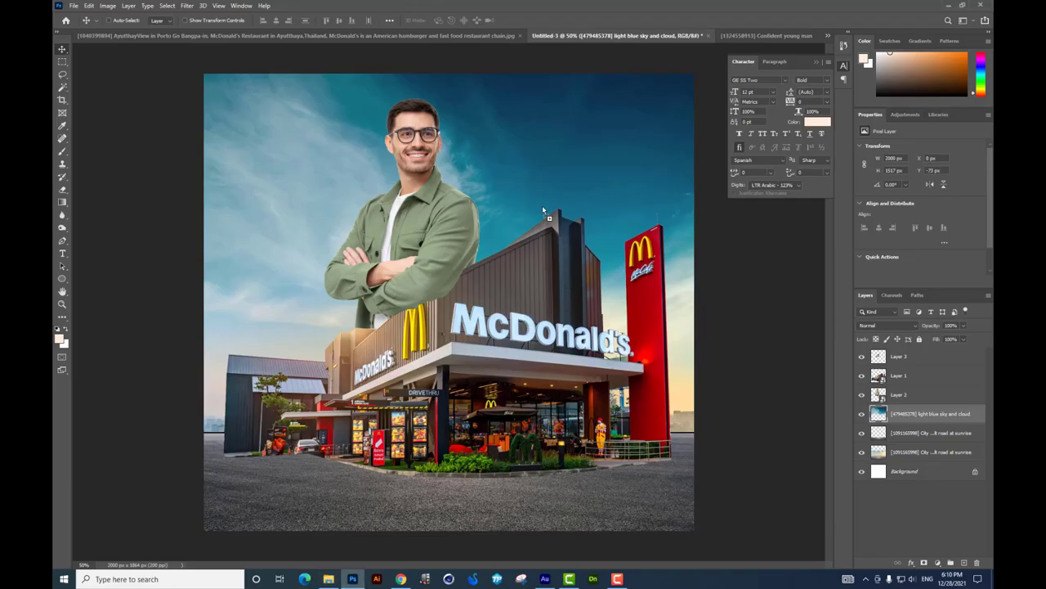
mouse_move(564, 331)
left_mouse_down()
mouse_move(535, 206)
mouse_move(550, 152)
left_mouse_up()
mouse_move(591, 120)
left_mouse_down()
mouse_move(545, 149)
mouse_move(552, 141)
left_mouse_up()
key("Return")
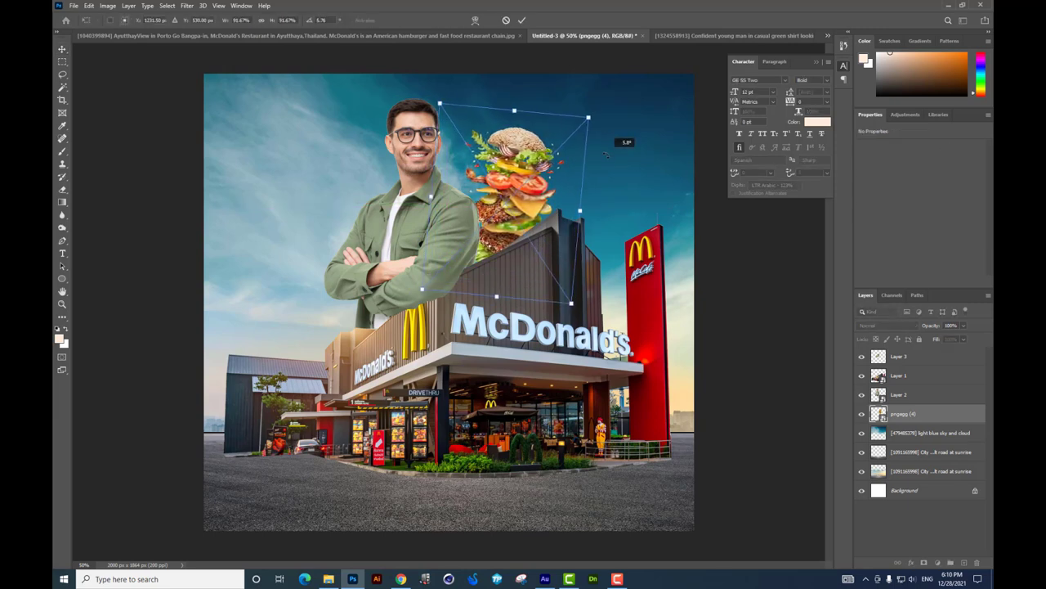
key("alt+Tab")
mouse_move(202, 290)
left_mouse_down()
mouse_move(358, 582)
mouse_move(449, 303)
left_mouse_up()
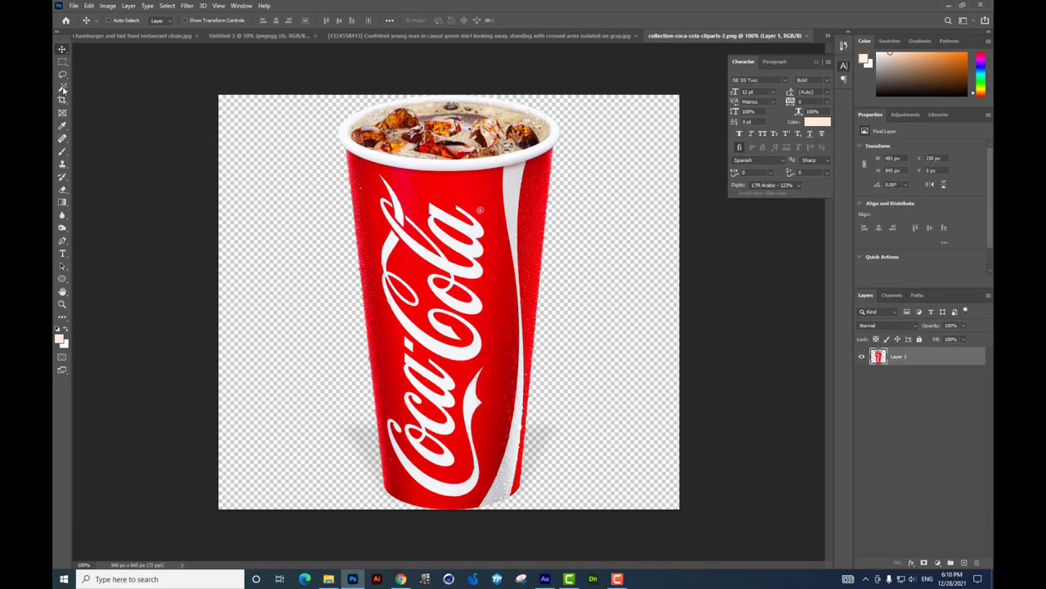
Step: Remove the shadow under the Coca-Cola cup using a Magic Wand selection of the background
left_click(370, 462)
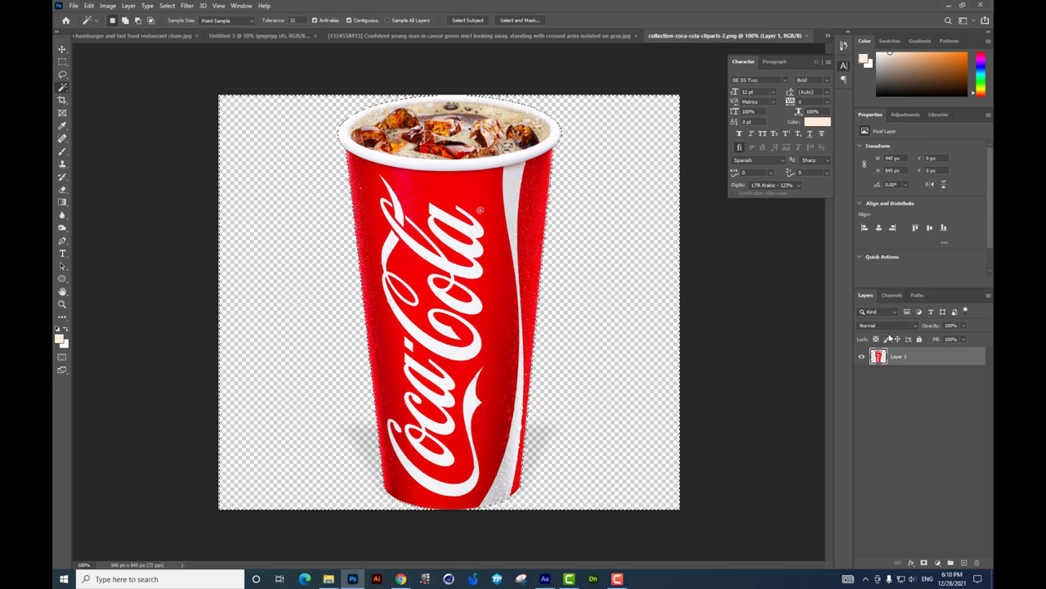
key("ctrl+j")
left_click_drag(895, 374, 975, 563)
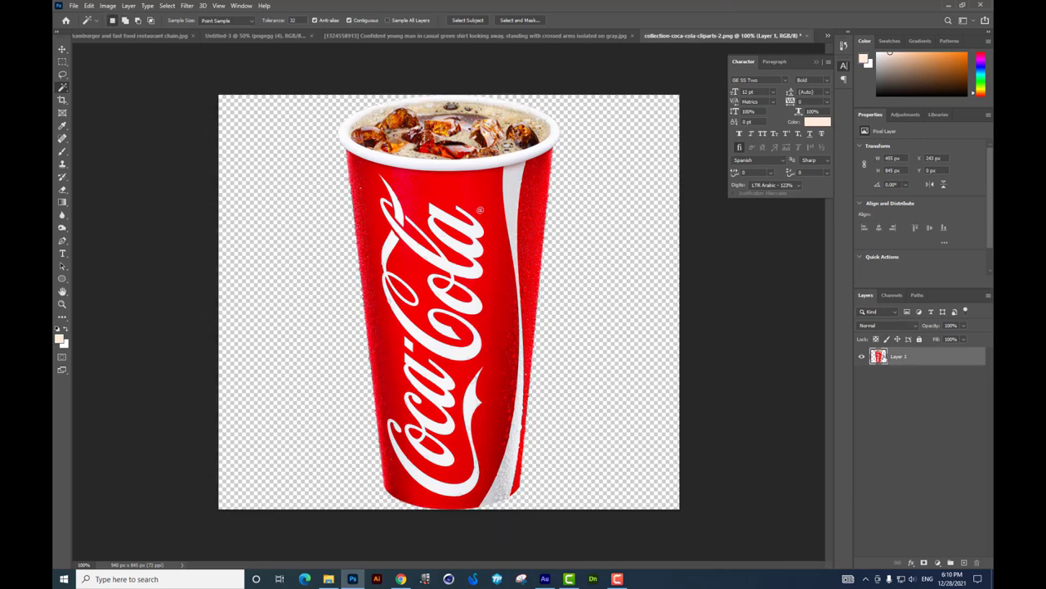
right_click(901, 360)
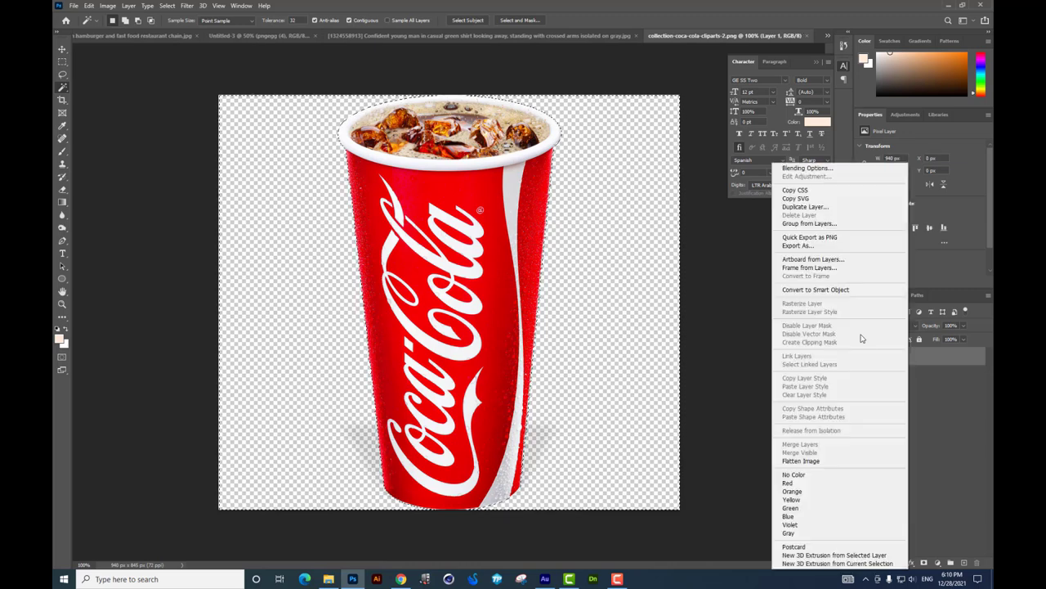
left_click(748, 300)
key("ctrl+d")
Step: Convert the cup layer into a smart object and scale it down
key("v")
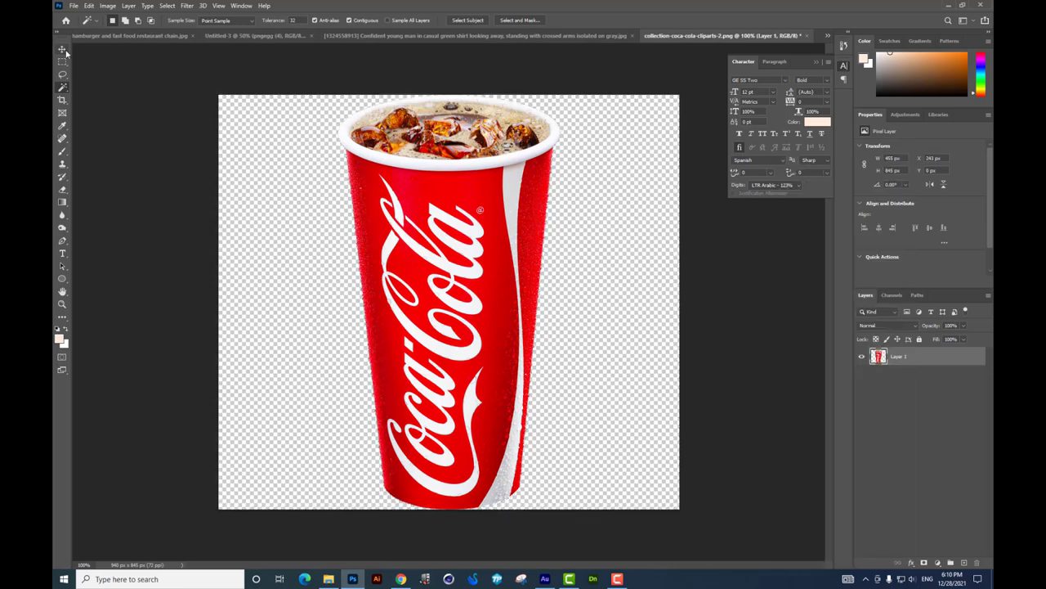
right_click(899, 356)
left_click(809, 290)
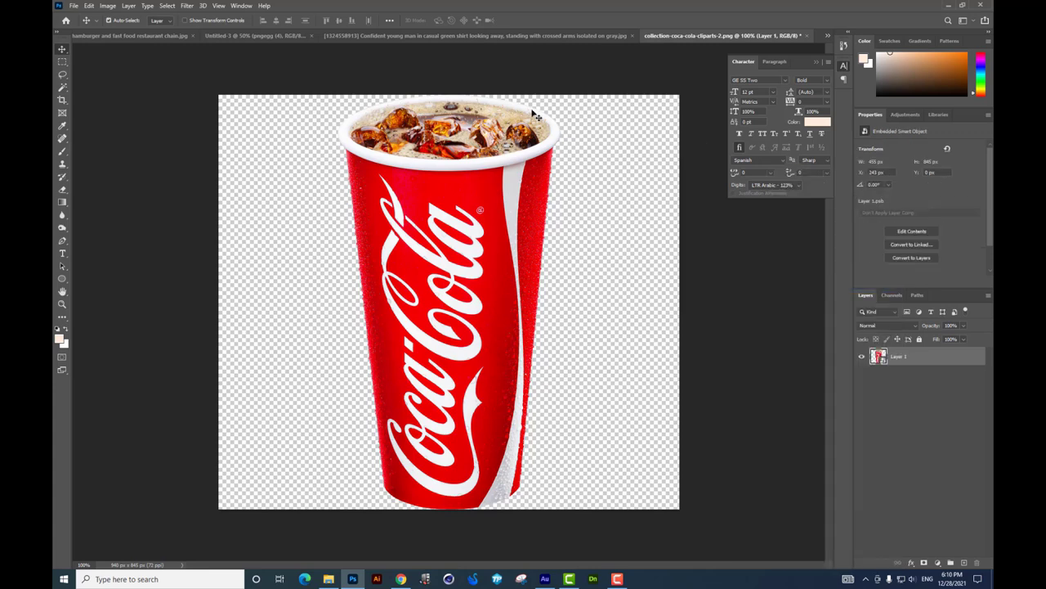
key("ctrl+t")
left_click_drag(561, 95, 533, 146)
key("Return")
Step: Drop the cup into the poster, shrunk and tilted about -13.75° beside the man's arm
mouse_move(480, 214)
left_mouse_down()
mouse_move(403, 263)
mouse_move(344, 278)
left_mouse_up()
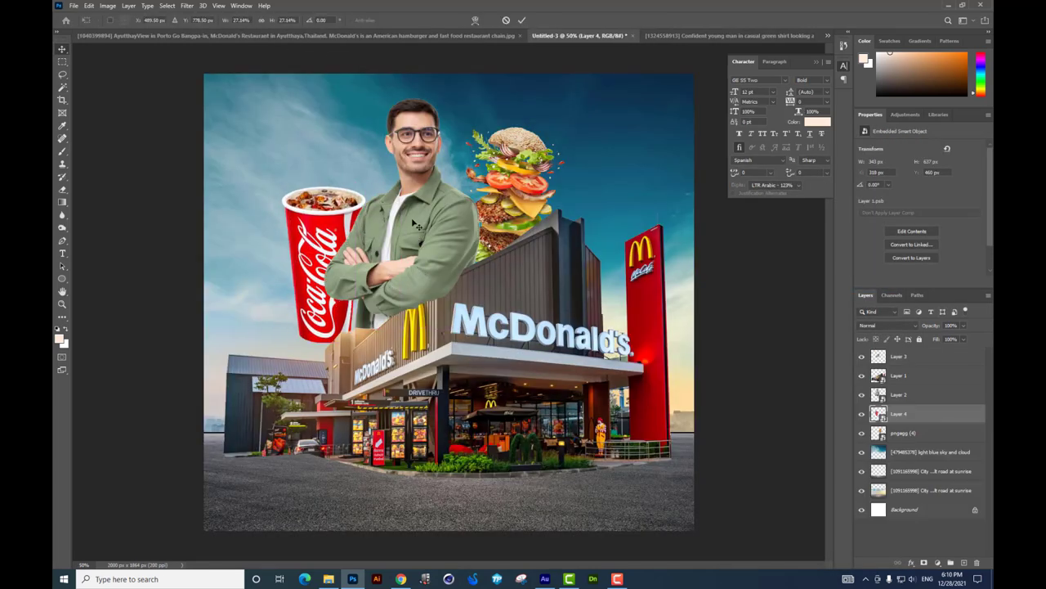
key("ctrl+t")
left_click_drag(350, 193, 347, 198)
left_click_drag(319, 262, 311, 312)
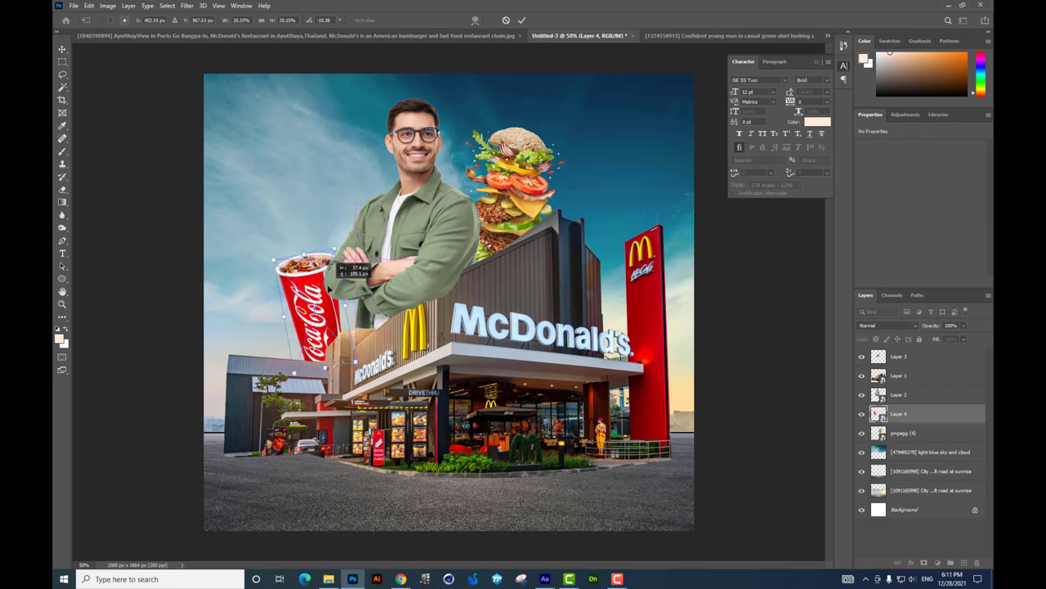
left_click_drag(337, 244, 332, 247)
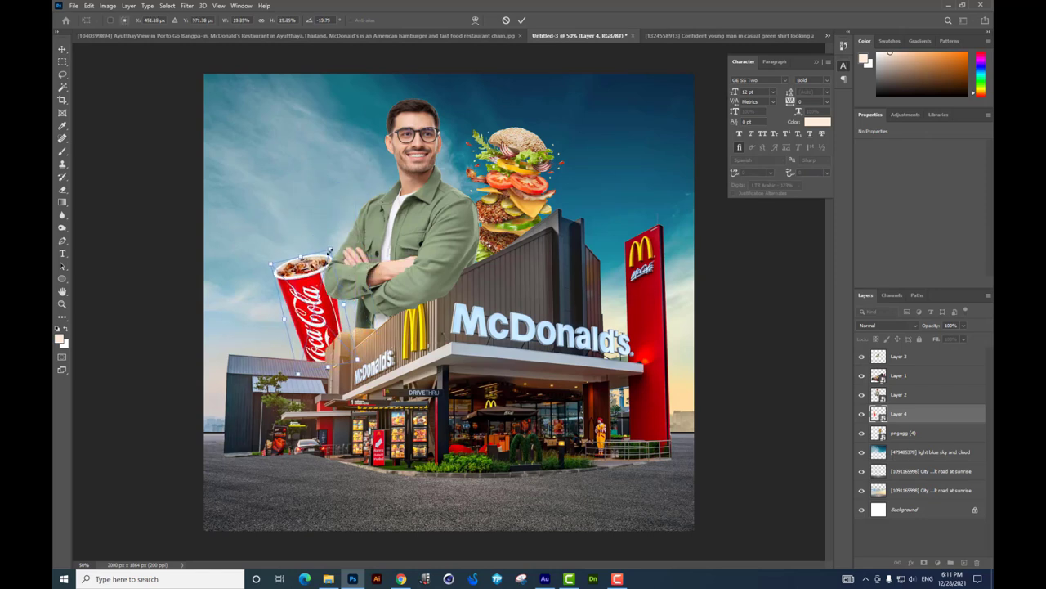
key("Return")
key("Up")
key("Up")
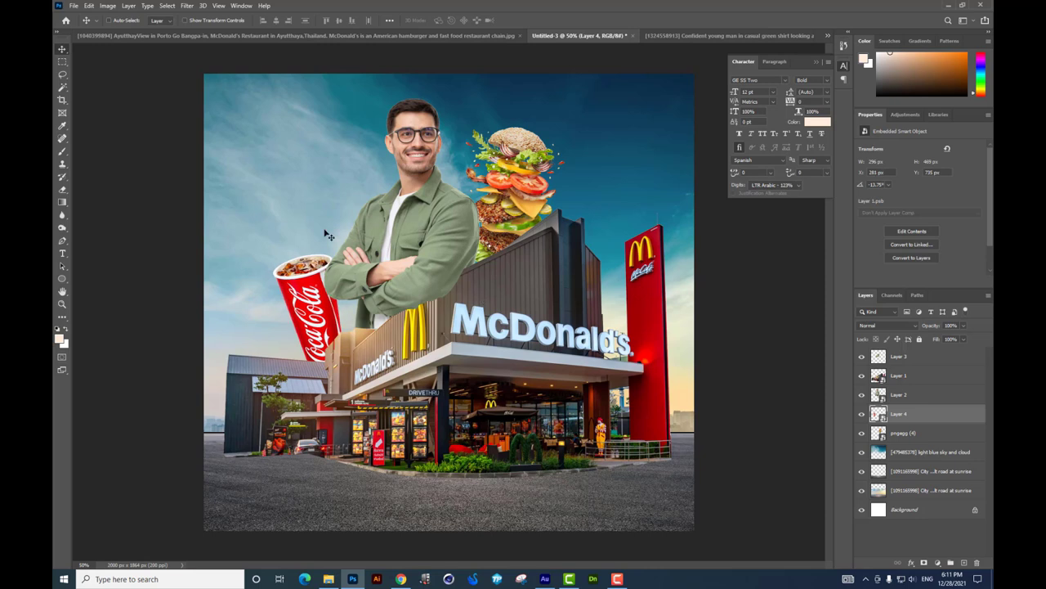
key("ctrl+t")
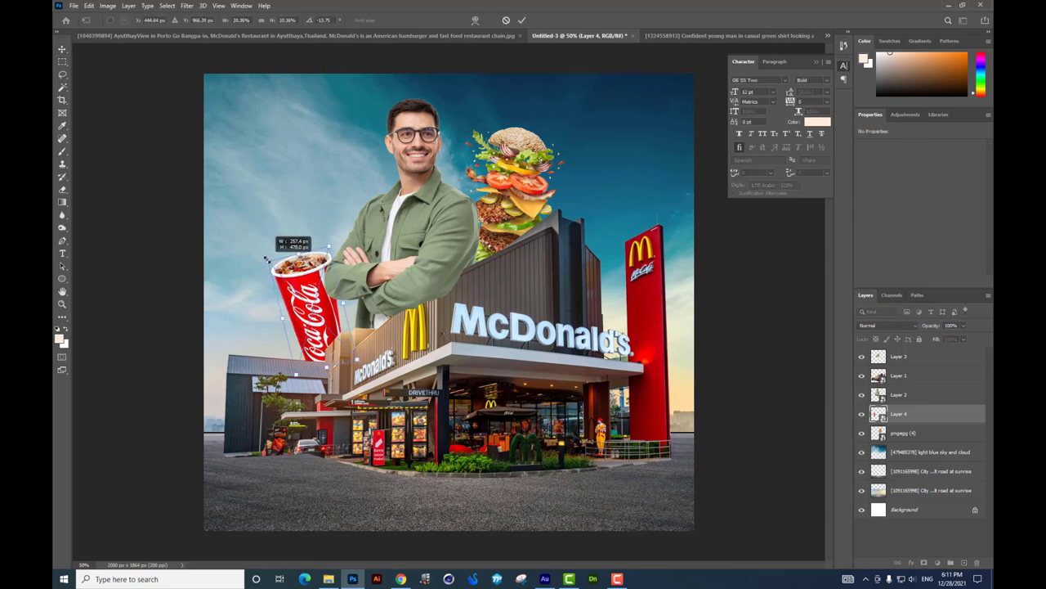
key("Return")
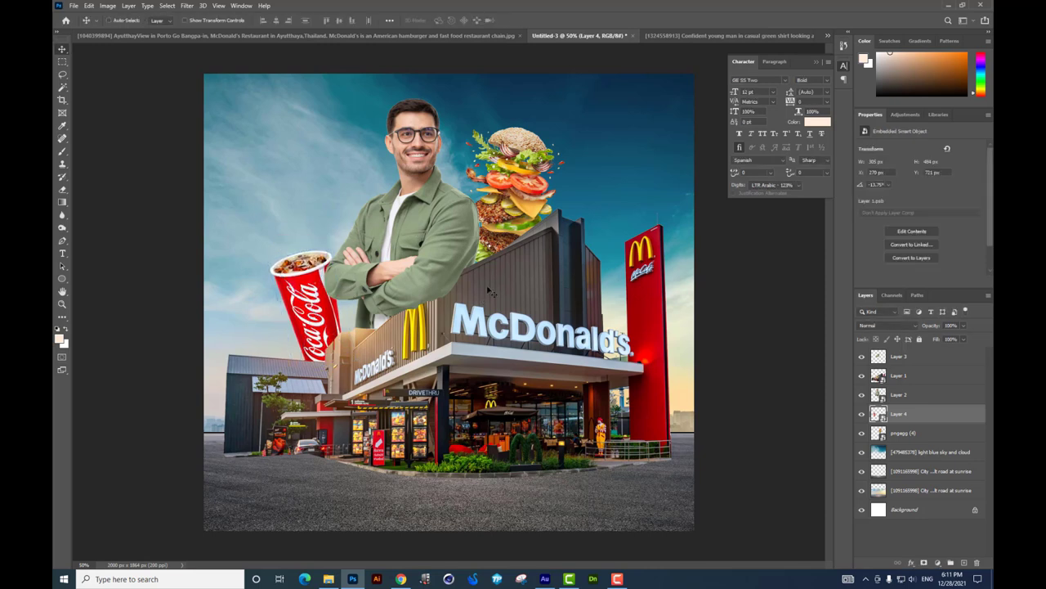
Step: Scale Layer 3 through pngegg (4) to about 97% together and lower them slightly
left_click(897, 358)
left_click(903, 432, "shift")
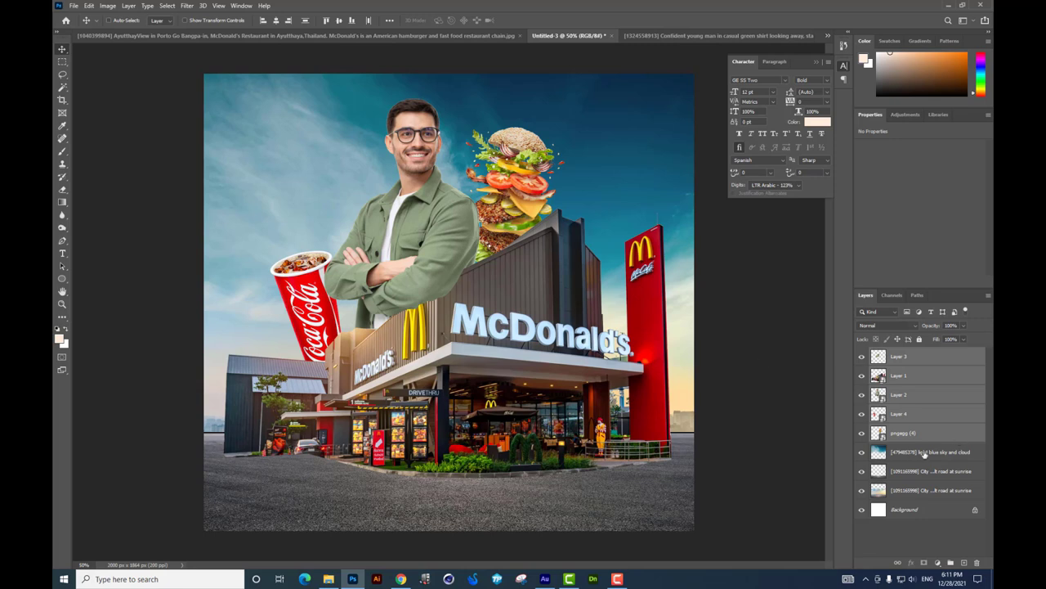
key("ctrl+t")
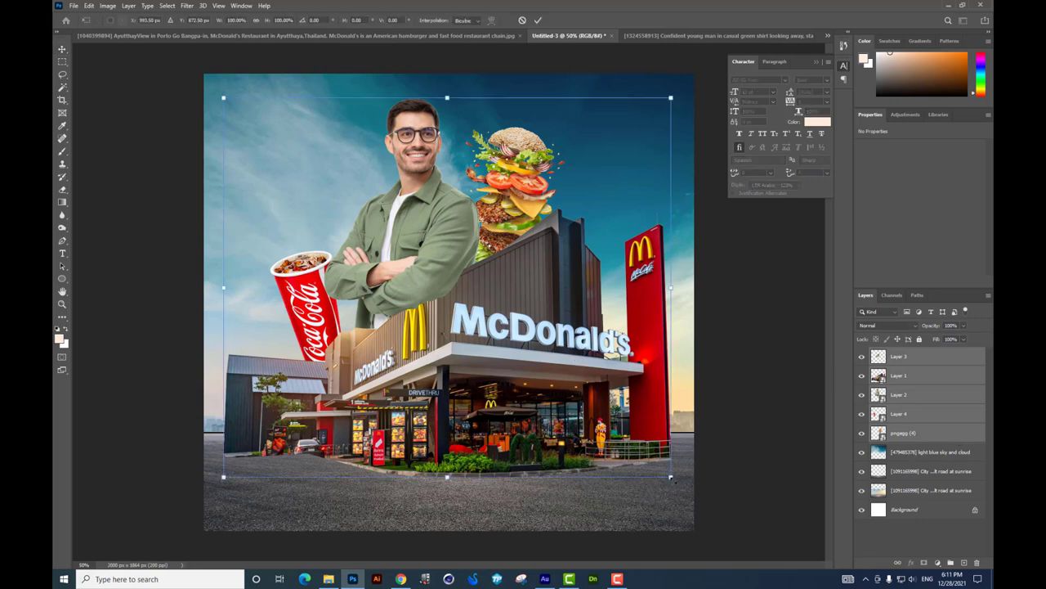
left_click_drag(670, 477, 664, 471)
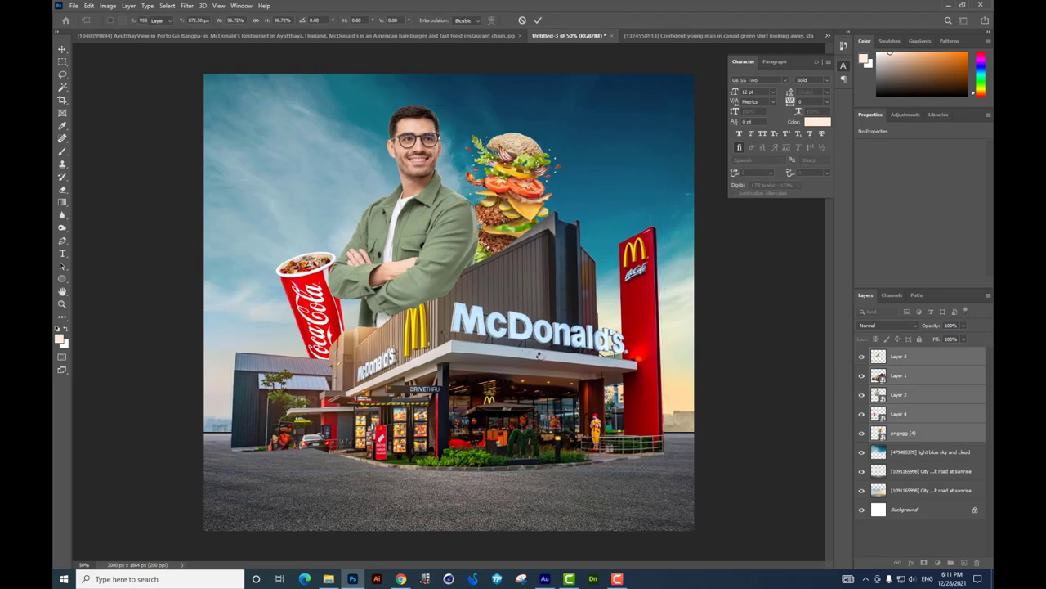
key("Return")
left_click_drag(539, 356, 562, 349)
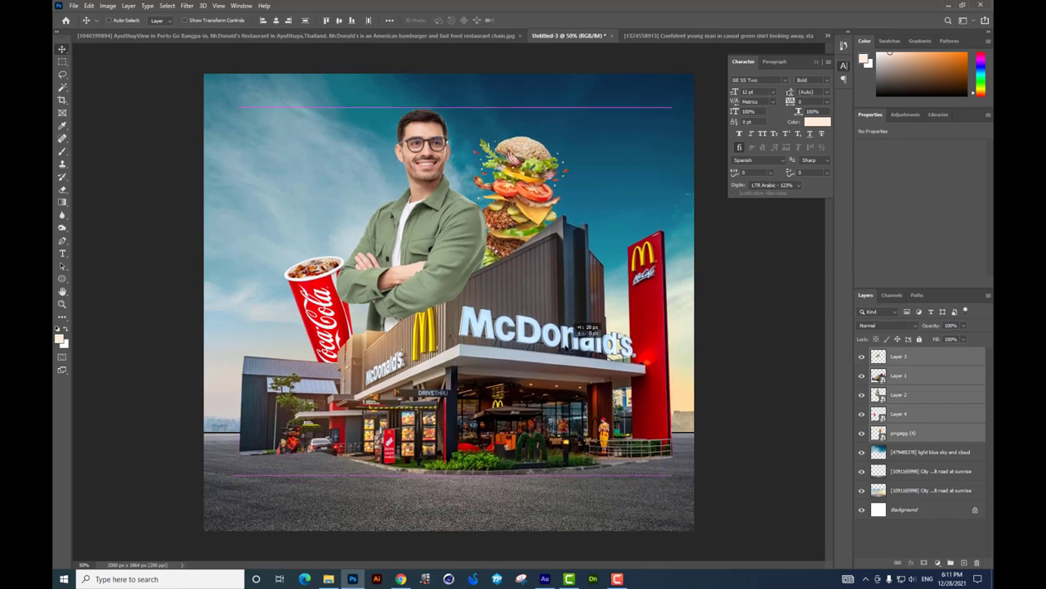
left_click_drag(562, 349, 563, 350)
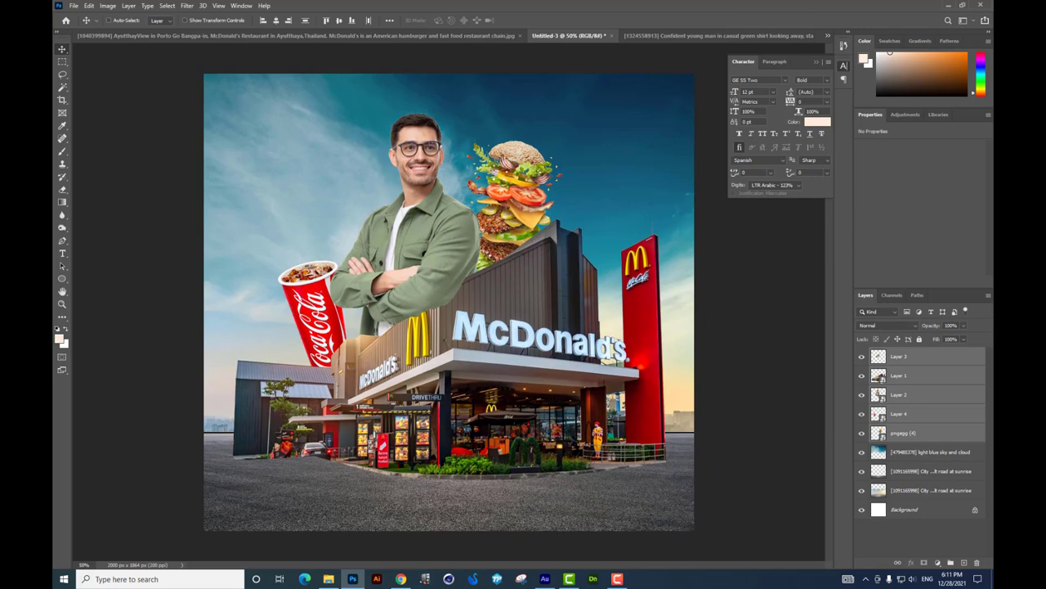
left_click(331, 578)
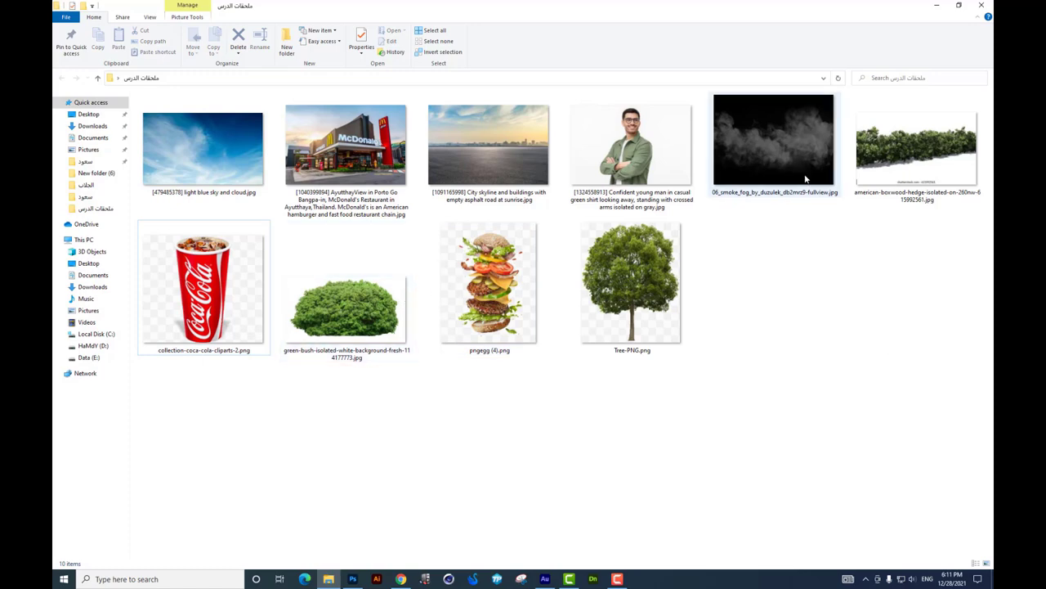
Step: Open the hedge image from the lesson images folder in Photoshop
key("alt+Tab")
scroll(410, 402, "up", 4)
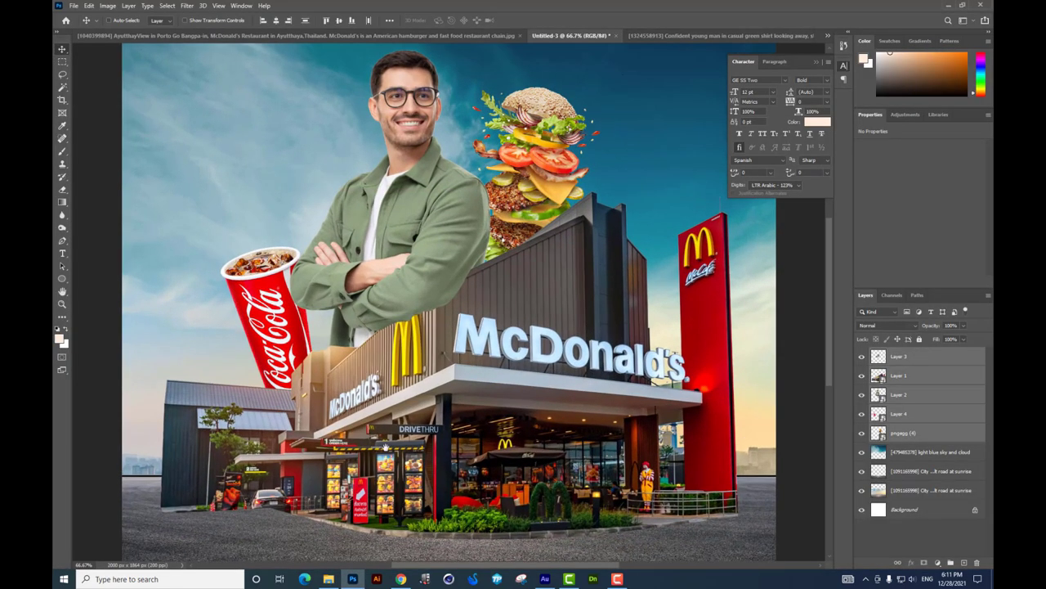
scroll(411, 402, "up", 2)
scroll(433, 368, "up", 1)
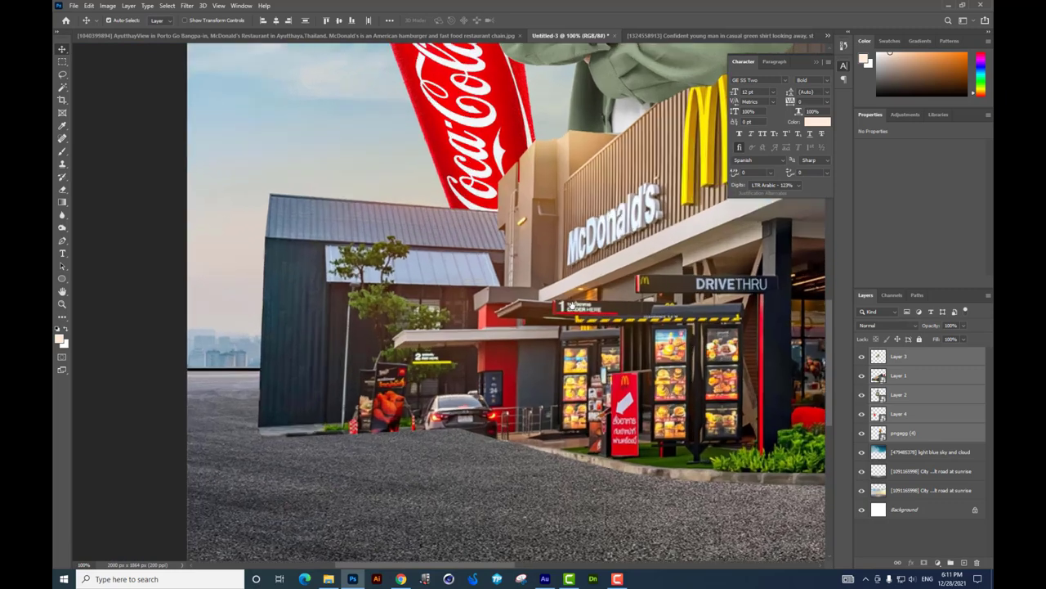
scroll(462, 327, "up", 2)
scroll(488, 292, "up", 1)
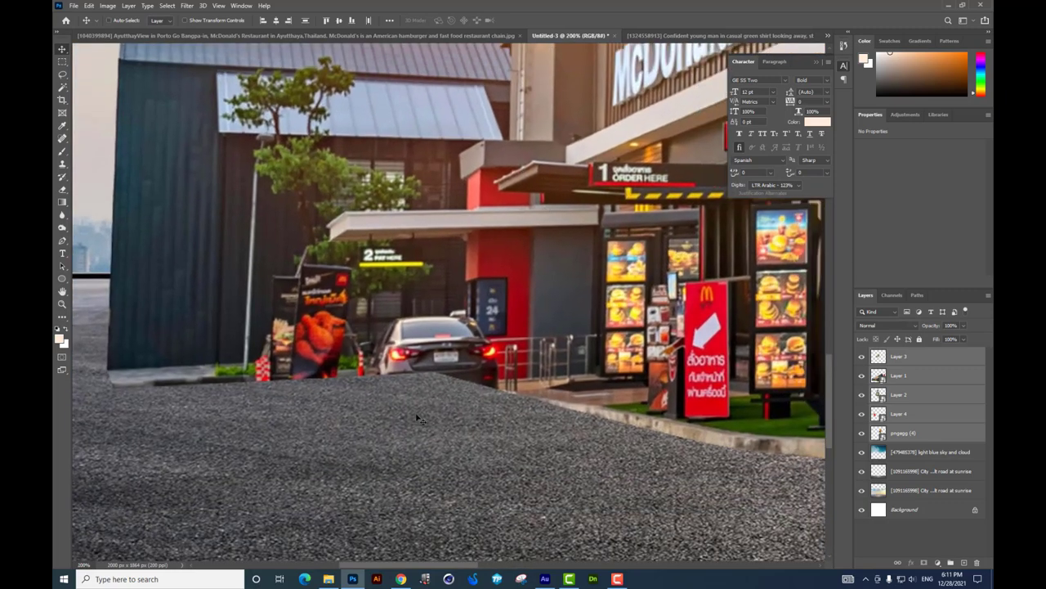
key("alt+Tab")
mouse_move(916, 145)
left_mouse_down()
mouse_move(357, 568)
mouse_move(458, 357)
left_mouse_up()
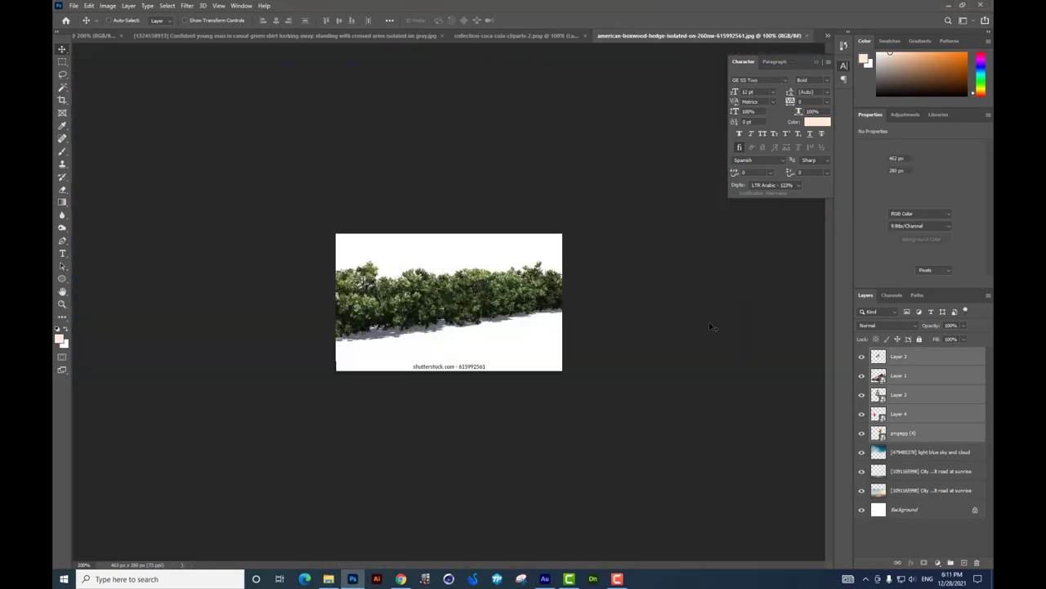
Step: Remove the hedge's white background and the watermark strip along the bottom
left_click(62, 87)
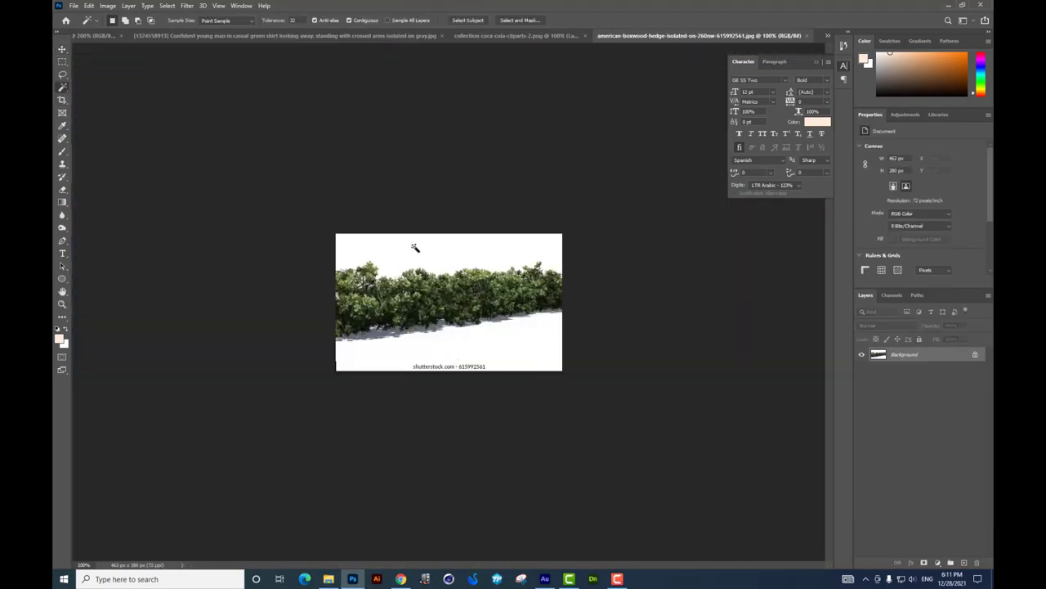
left_click(495, 365)
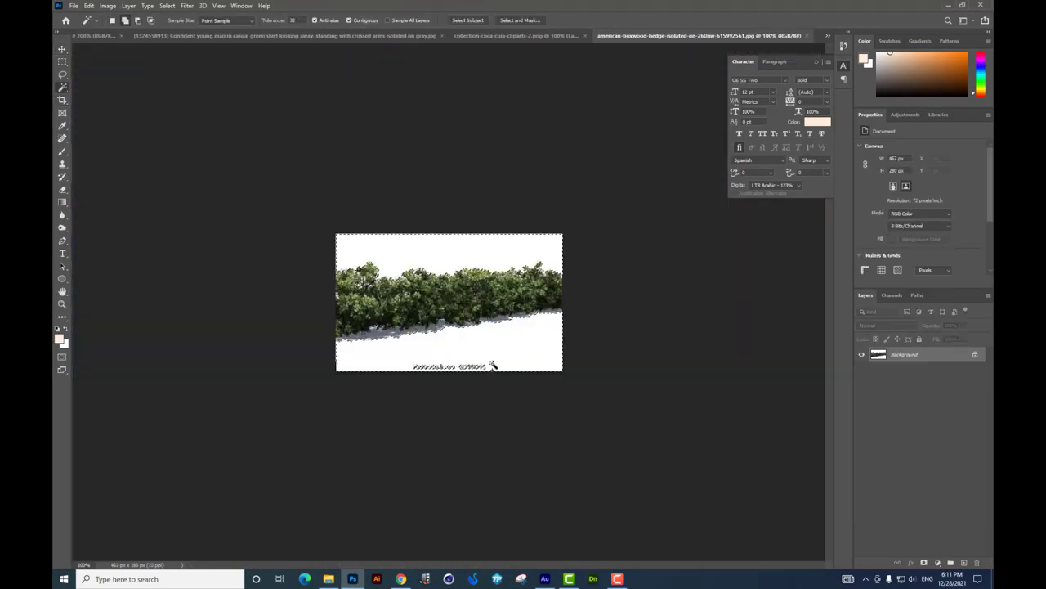
left_click(974, 354)
key("Delete")
left_click(62, 62)
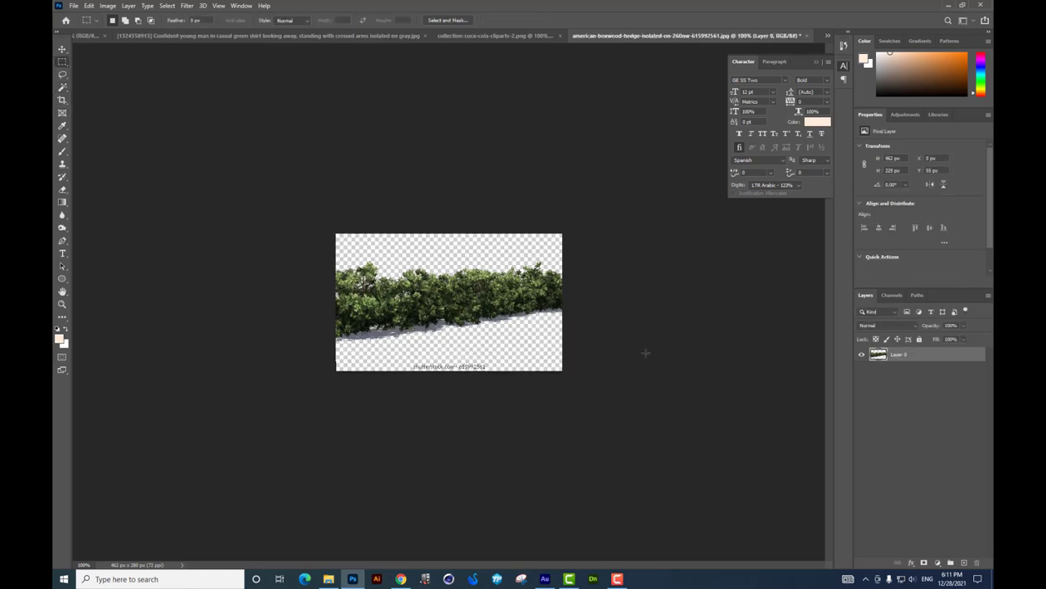
left_click_drag(646, 364, 273, 358)
key("Delete")
Step: Convert the hedge to a Smart Object and drop it into the poster near the drive-thru
right_click(905, 360)
left_click(826, 293)
left_click(61, 50)
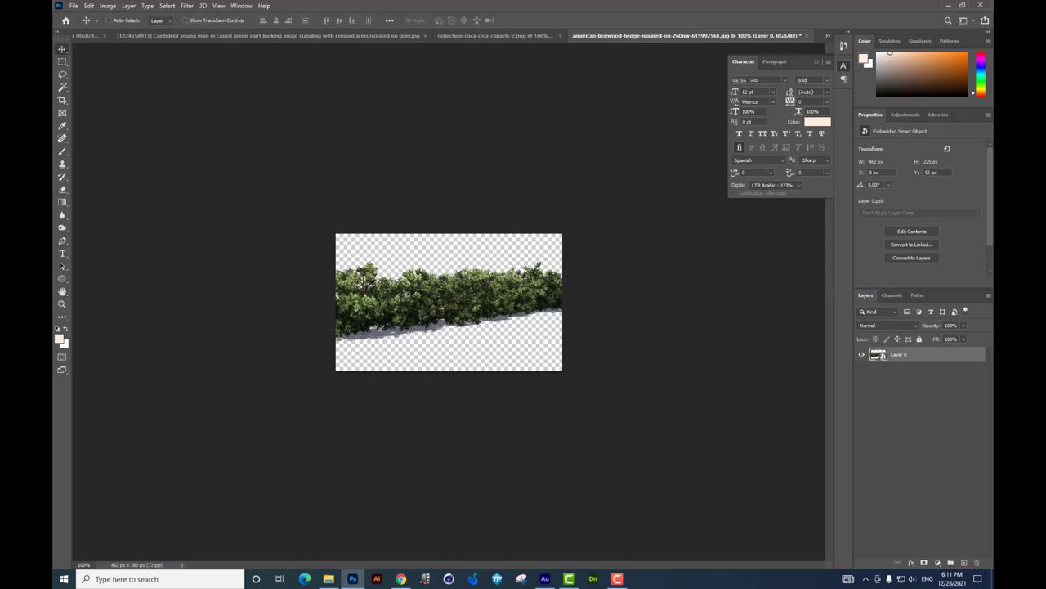
left_click_drag(493, 34, 212, 41)
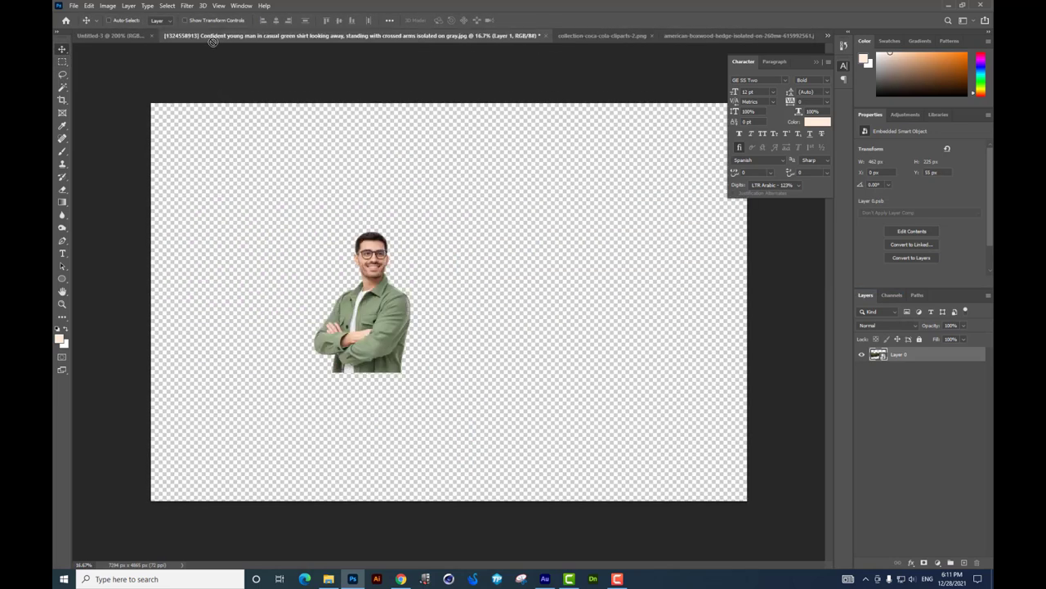
left_click_drag(143, 35, 550, 380)
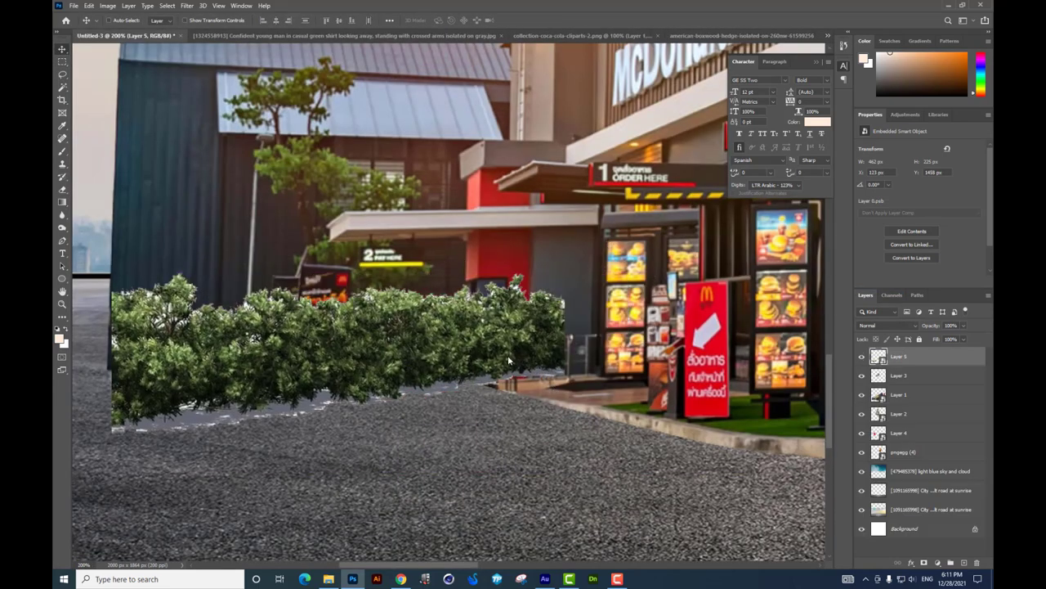
Step: Shrink the hedge to about 20% and view the area left of the drive-thru
key("ctrl+t")
mouse_move(548, 497)
left_mouse_down()
mouse_move(400, 402)
mouse_move(435, 386)
left_mouse_up()
key("Return")
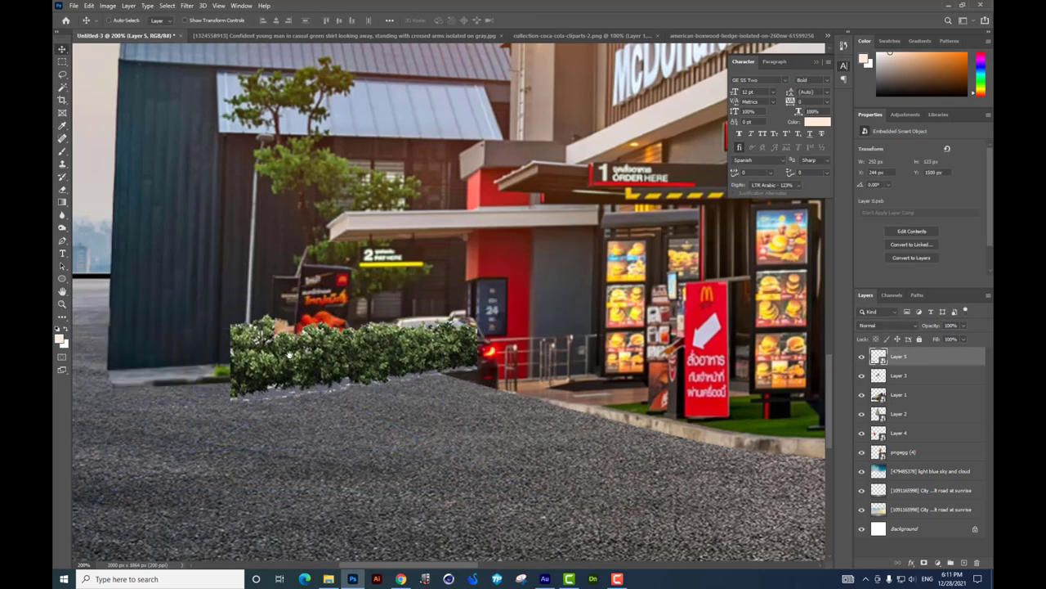
left_click_drag(290, 353, 426, 342)
Step: Duplicate the hedge, stretch it, rotate it 180°, flip it vertically and move it up-left
key("ctrl+j")
key("ctrl+t")
left_click_drag(470, 418, 460, 438)
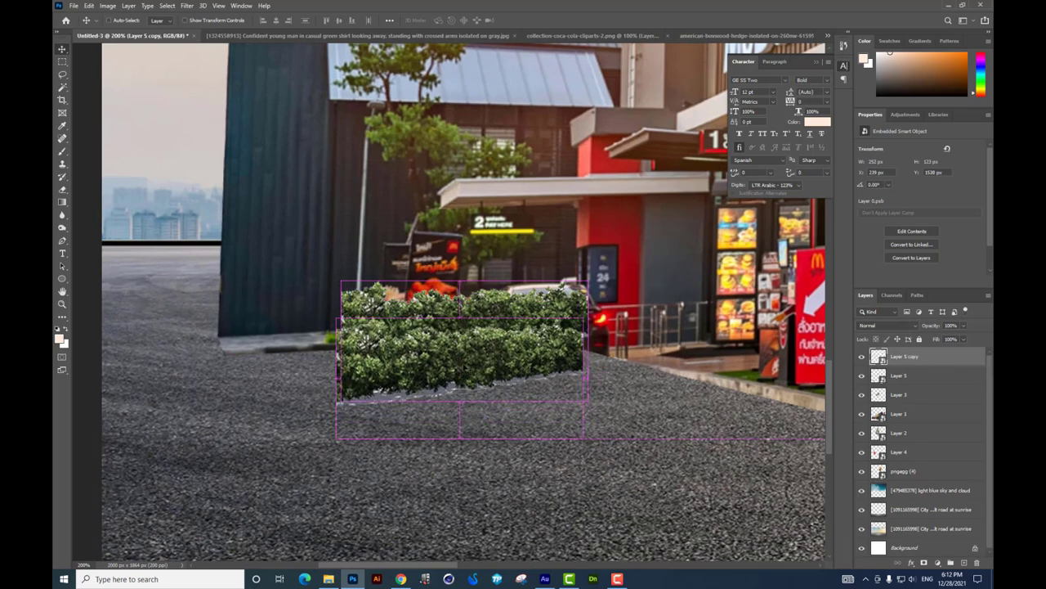
right_click(465, 269)
left_click(490, 342)
right_click(495, 355)
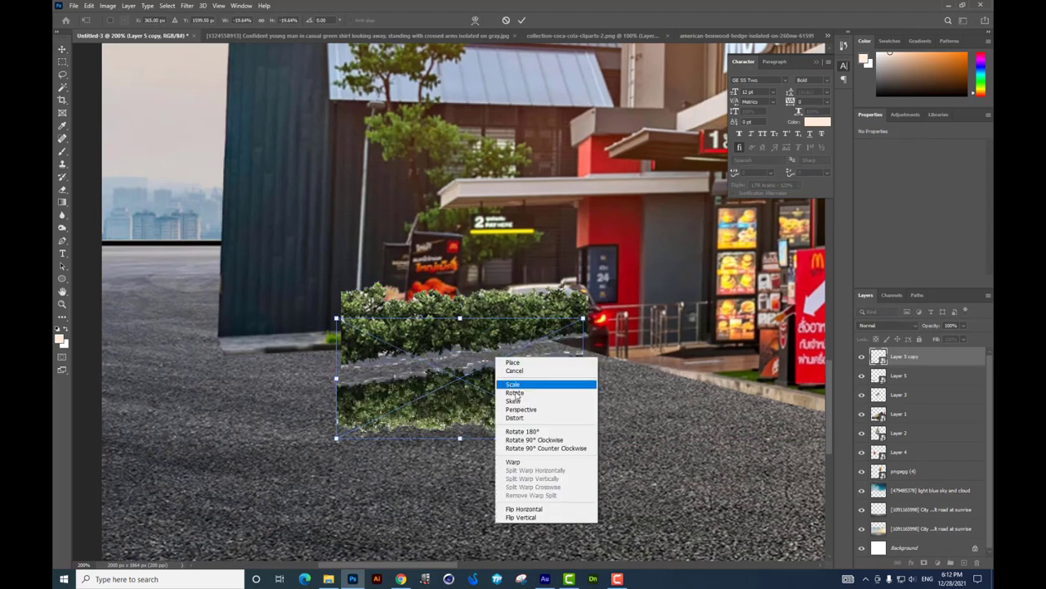
left_click(523, 517)
left_click_drag(344, 371, 231, 334)
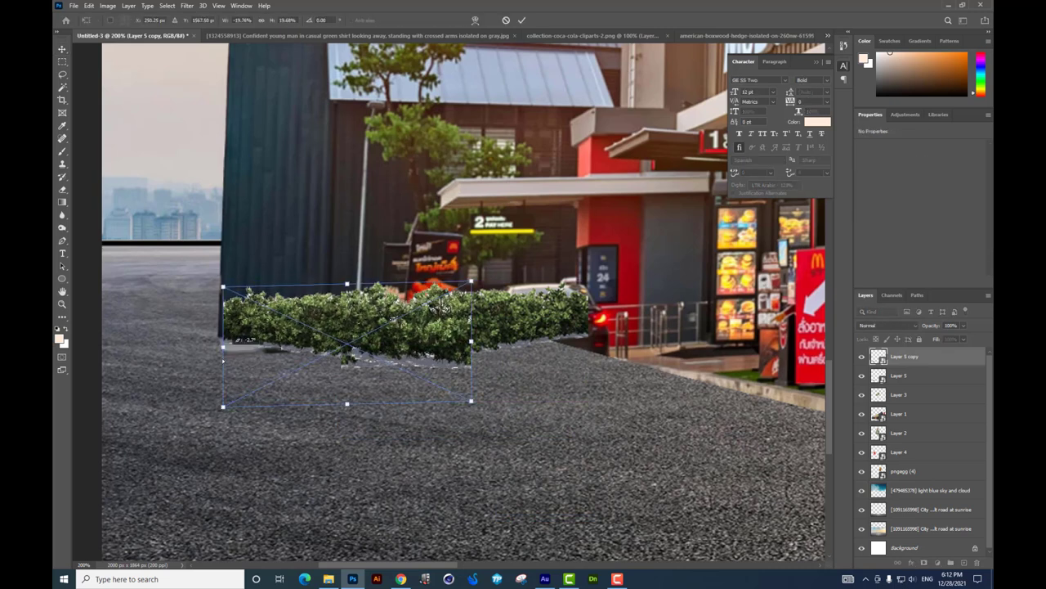
key("Return")
Step: Move the hedge copy along the gravel and slant it to follow the ground
left_click_drag(428, 298, 415, 316)
key("ctrl+t")
left_click_drag(452, 395, 454, 373)
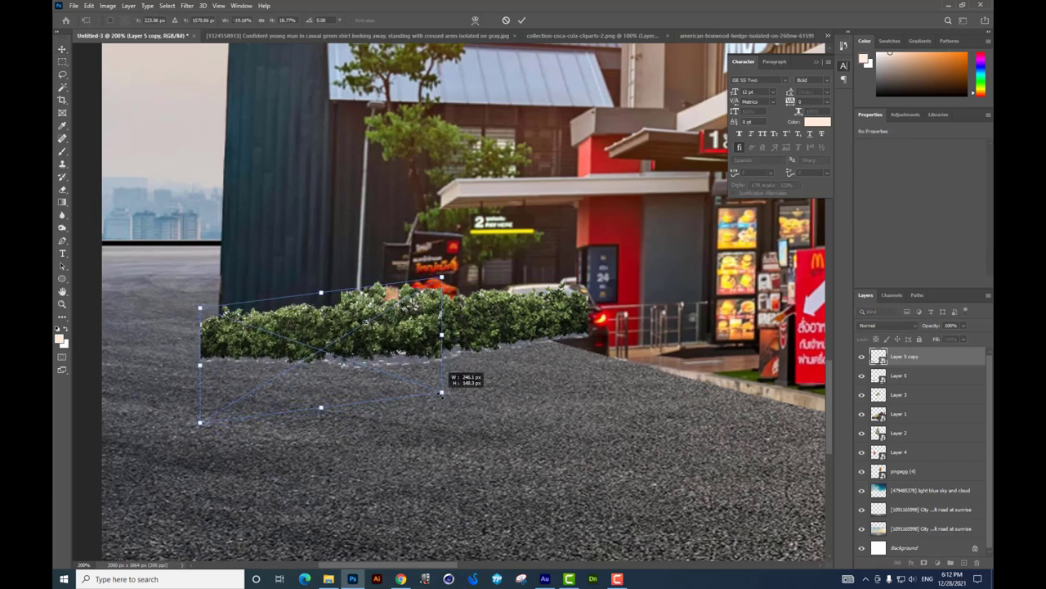
key("Return")
Step: Set up the Eraser with a smaller brush and 51% flow on Layer 5
key("e")
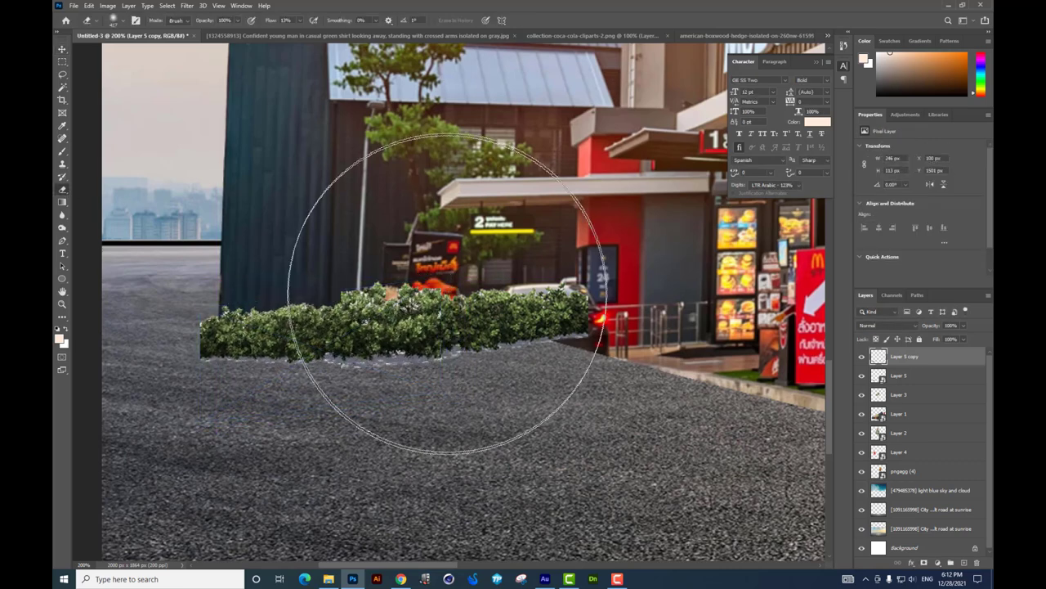
right_click(524, 293)
key("Return")
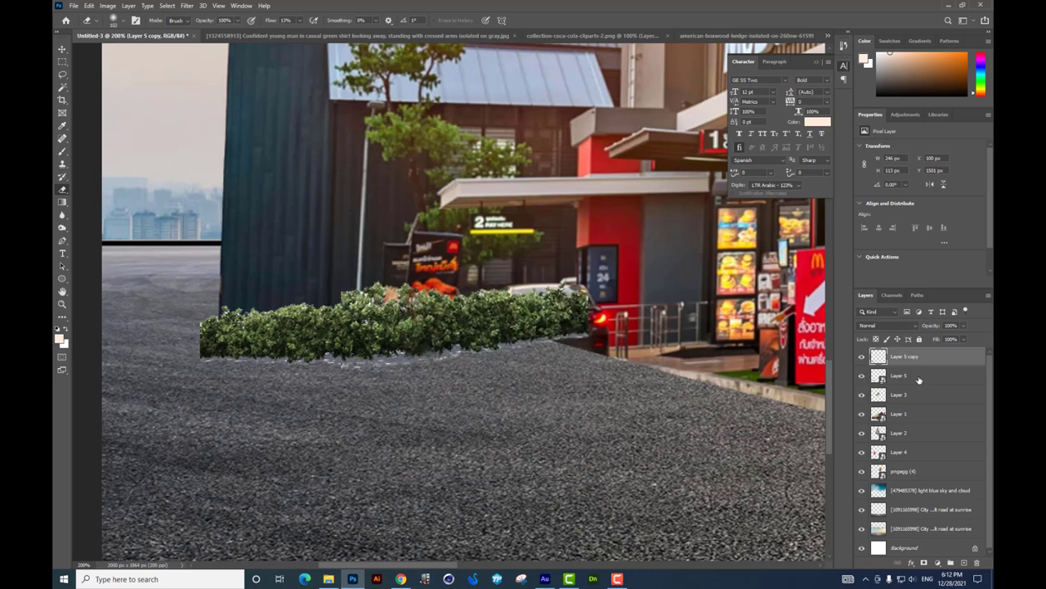
left_click(868, 376)
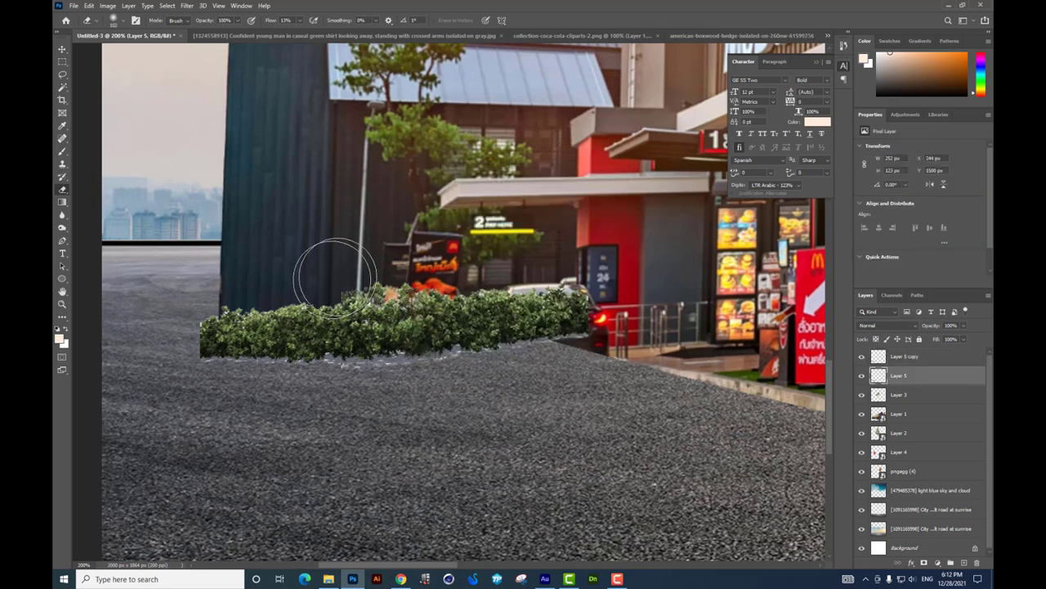
left_click(300, 21)
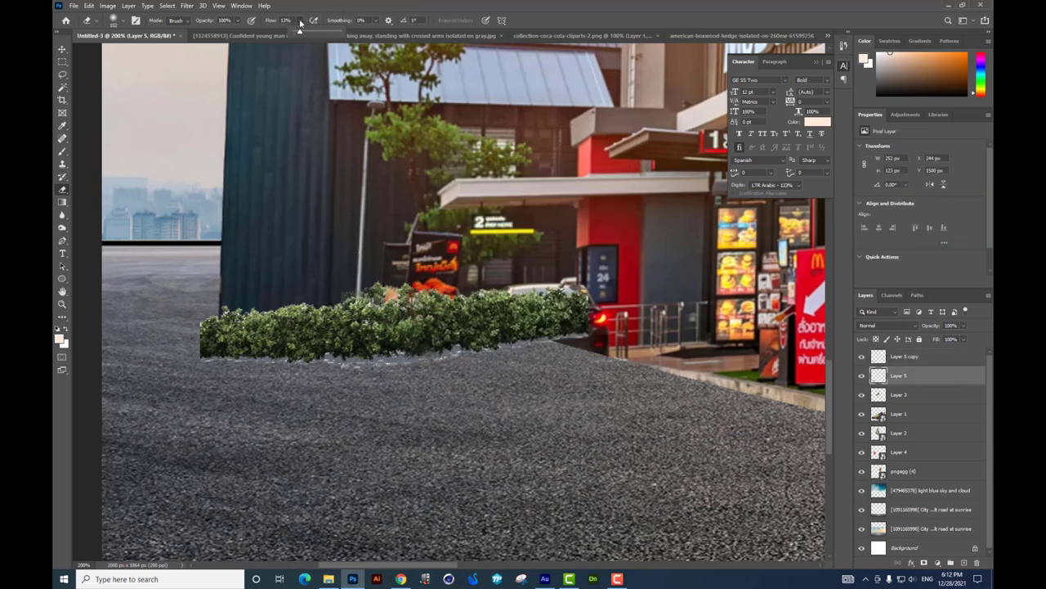
left_click_drag(327, 303, 339, 256)
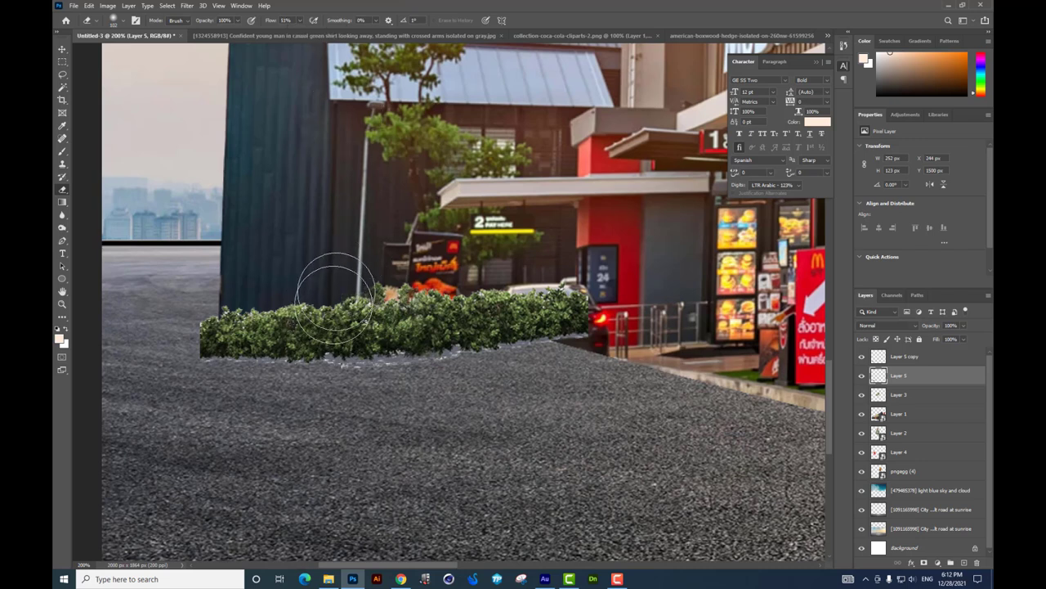
Step: Scale both hedge layers to about 112% over the gravel and merge them
left_click(63, 47)
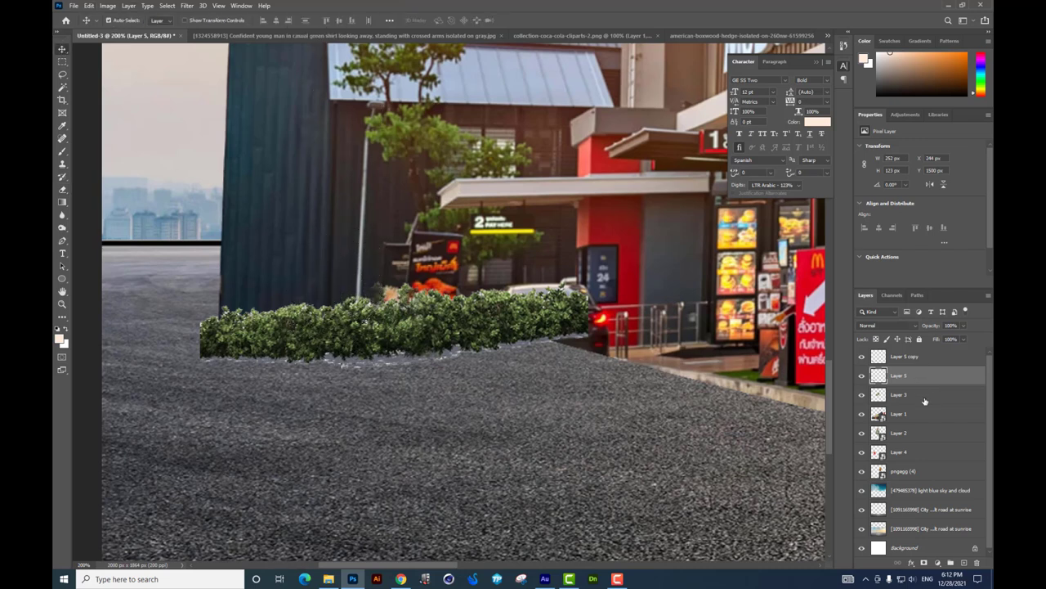
left_click(905, 356, "shift")
key("ctrl+t")
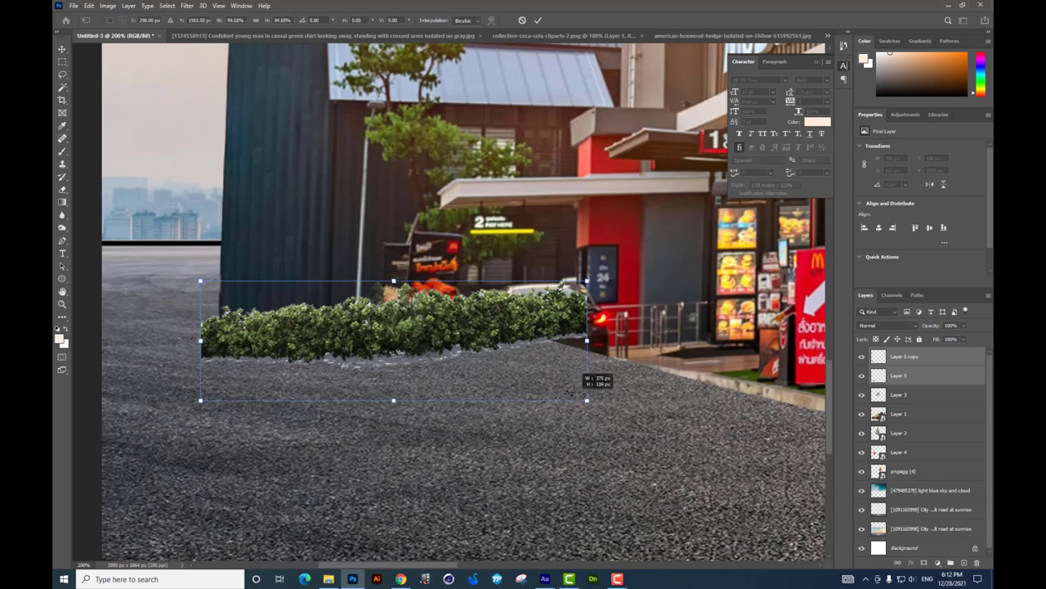
mouse_move(569, 390)
left_mouse_down()
mouse_move(539, 367)
mouse_move(523, 374)
mouse_move(554, 384)
left_mouse_up()
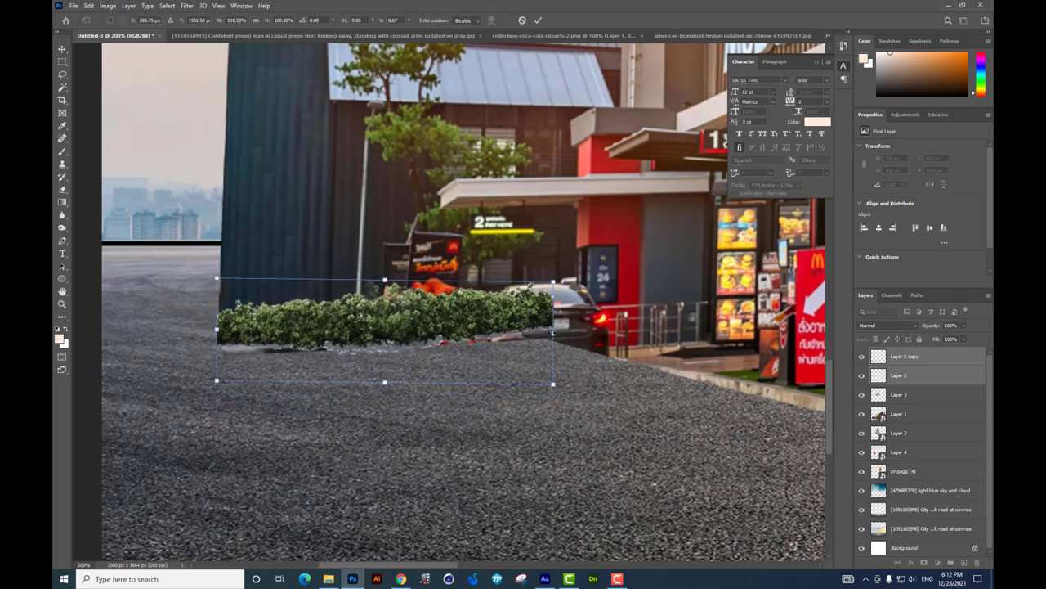
left_click_drag(552, 280, 596, 273)
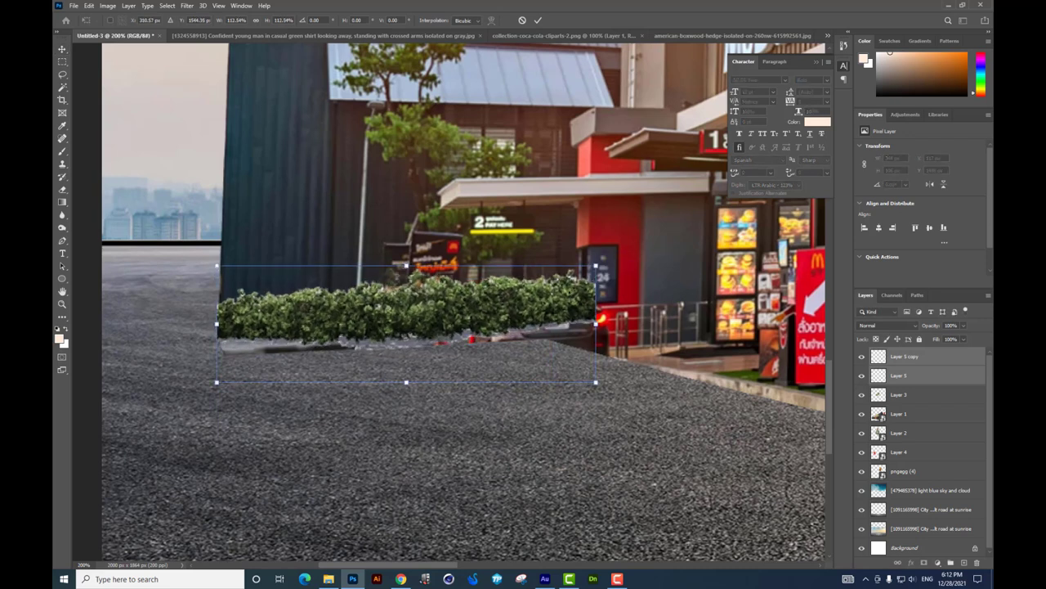
key("Return")
key("ctrl+e")
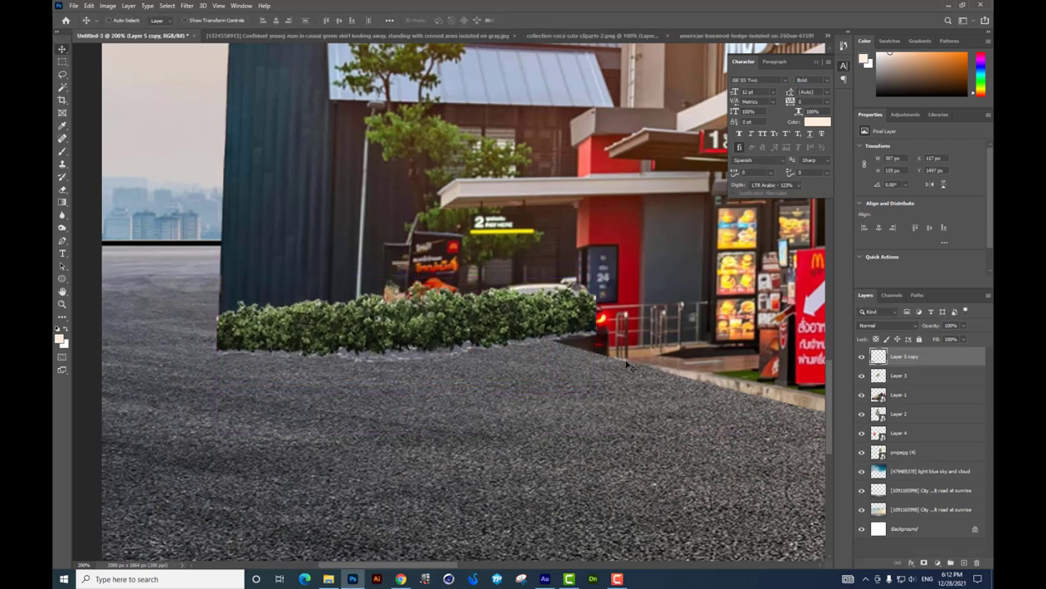
Step: Softly erase the light gravel fringe along the hedge's bottom edge
left_click(61, 193)
right_click(623, 415)
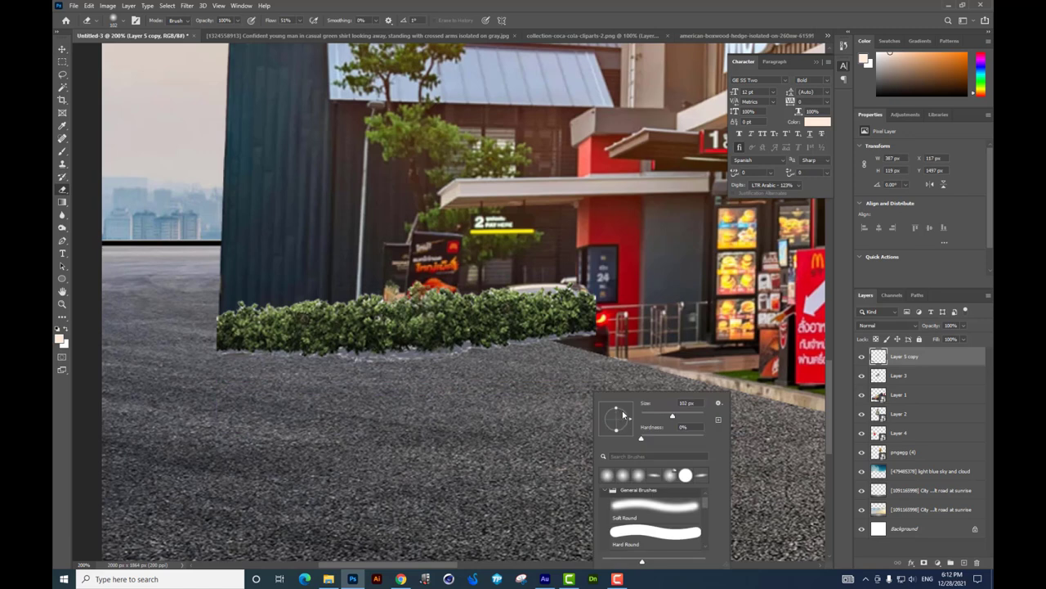
key("Return")
left_click_drag(384, 373, 483, 358)
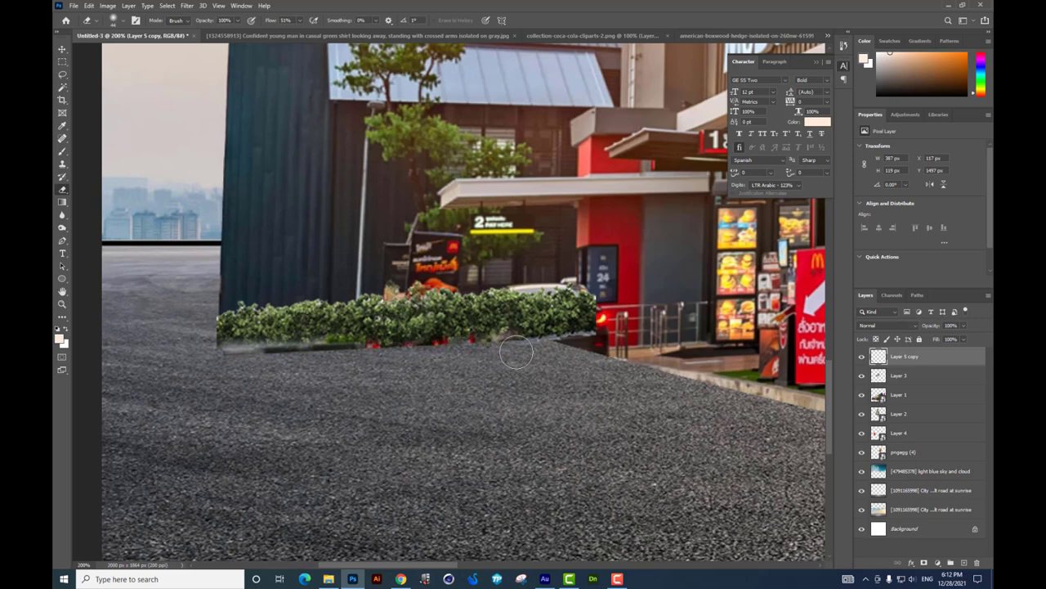
left_click_drag(362, 372, 326, 372)
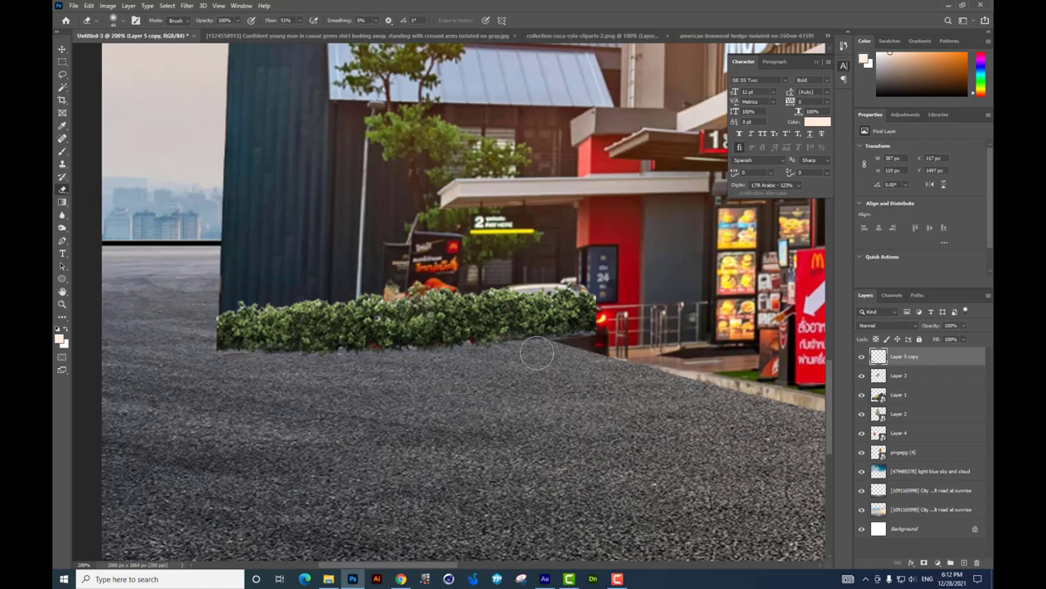
left_click_drag(536, 354, 395, 318)
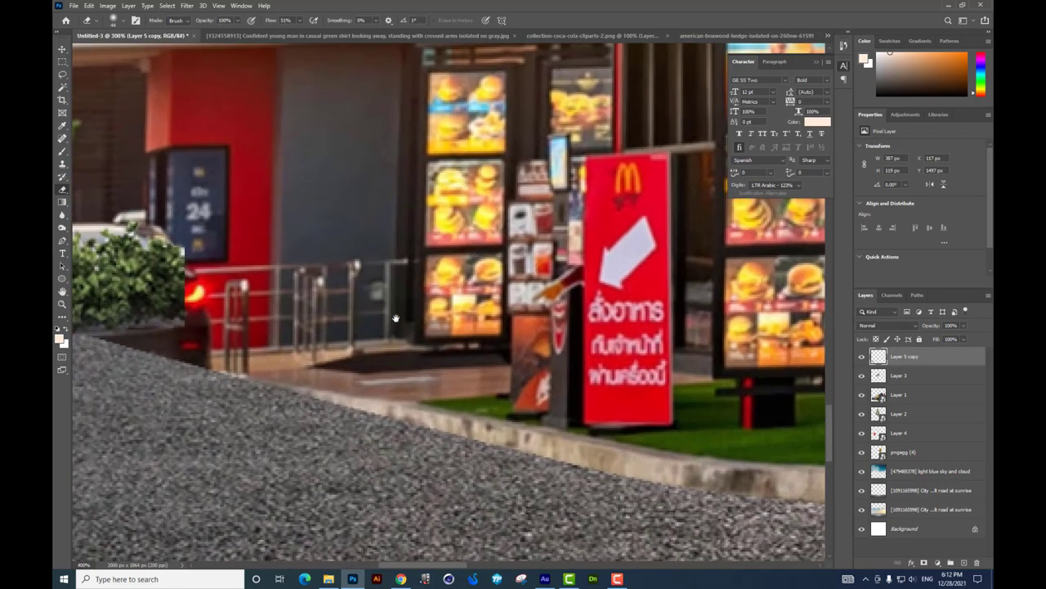
key("ctrl+minus")
key("ctrl+minus")
key("ctrl+minus")
key("ctrl+minus")
Step: Duplicate the hedge by Alt-dragging and move the copy down and right
key("ctrl+plus")
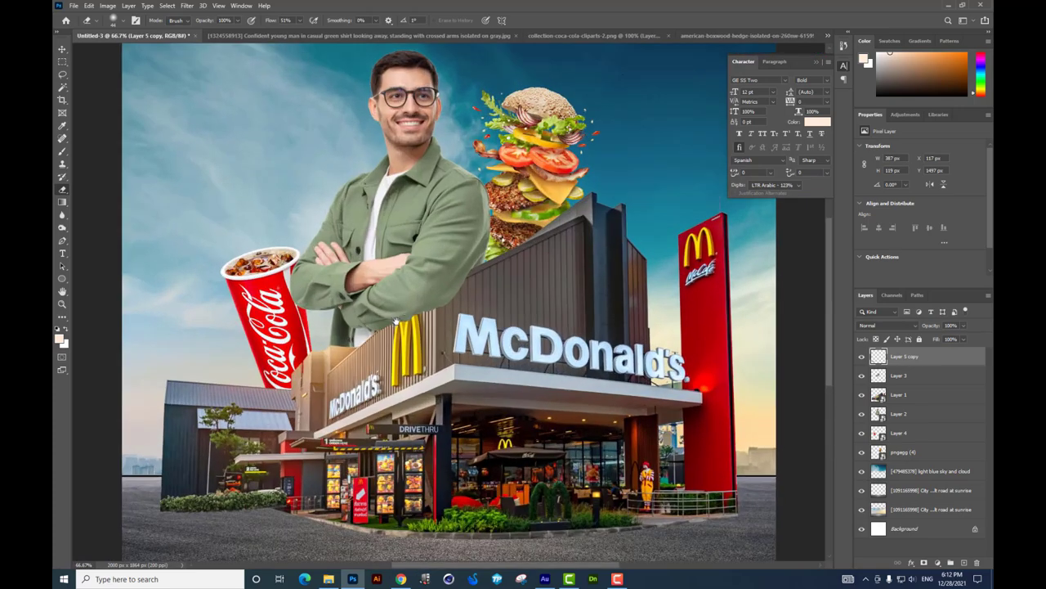
key("ctrl+plus")
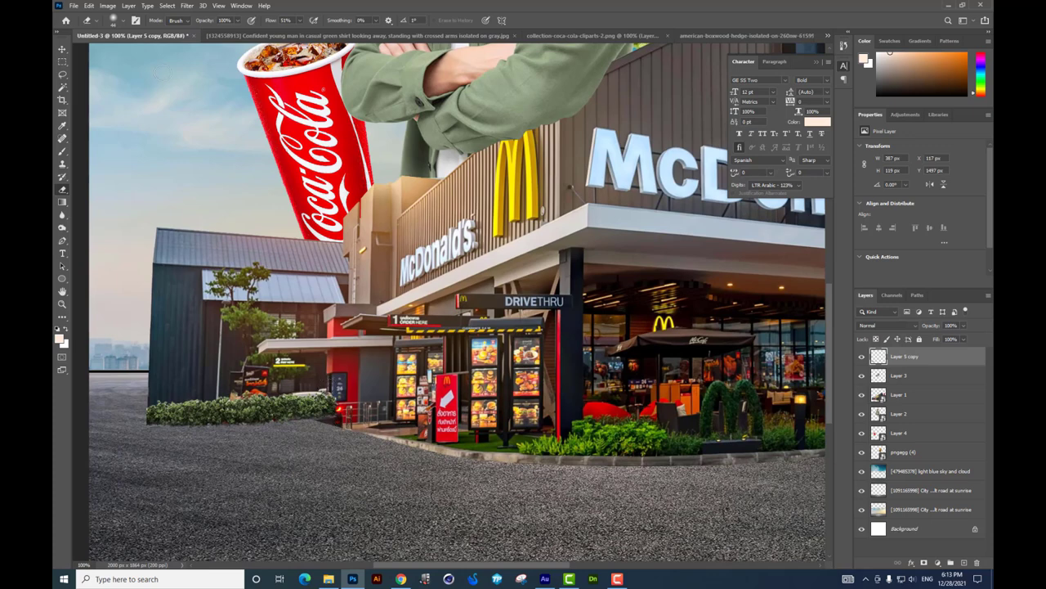
left_click(62, 49)
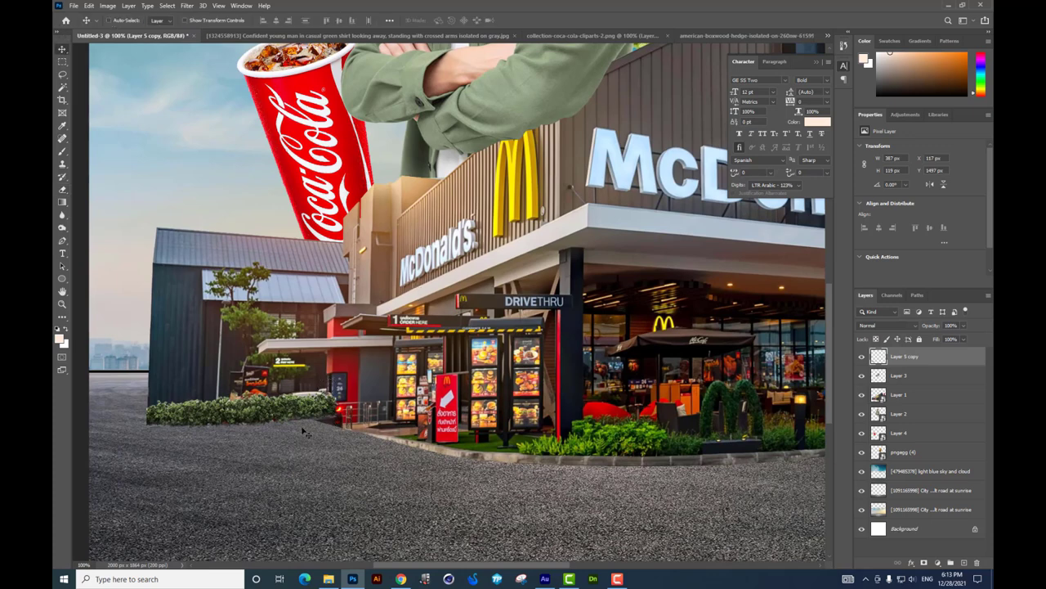
left_click_drag(304, 431, 304, 433)
key("ctrl+t")
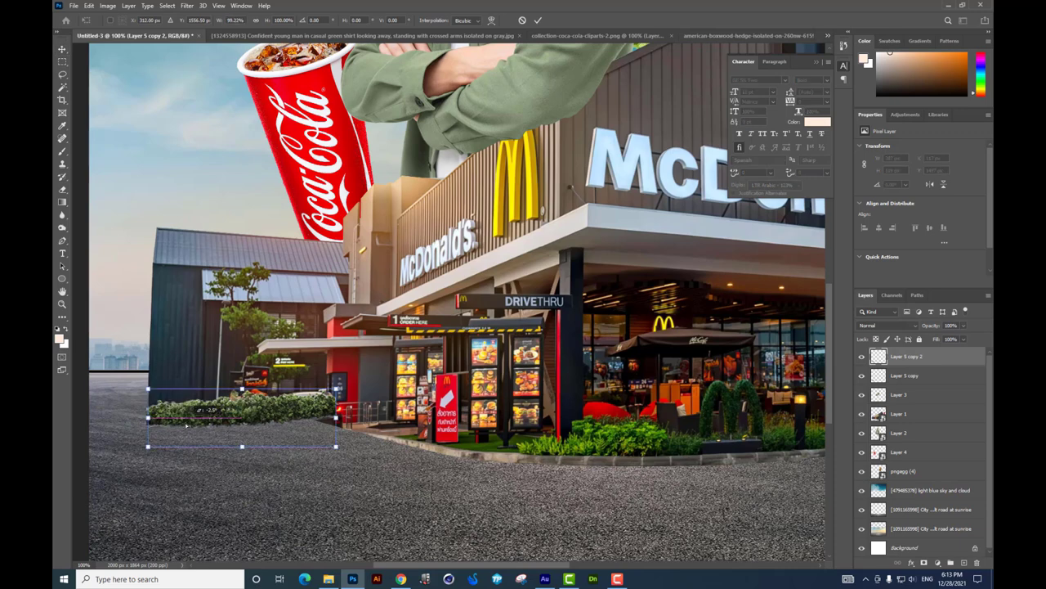
key("Return")
left_click_drag(278, 405, 297, 432)
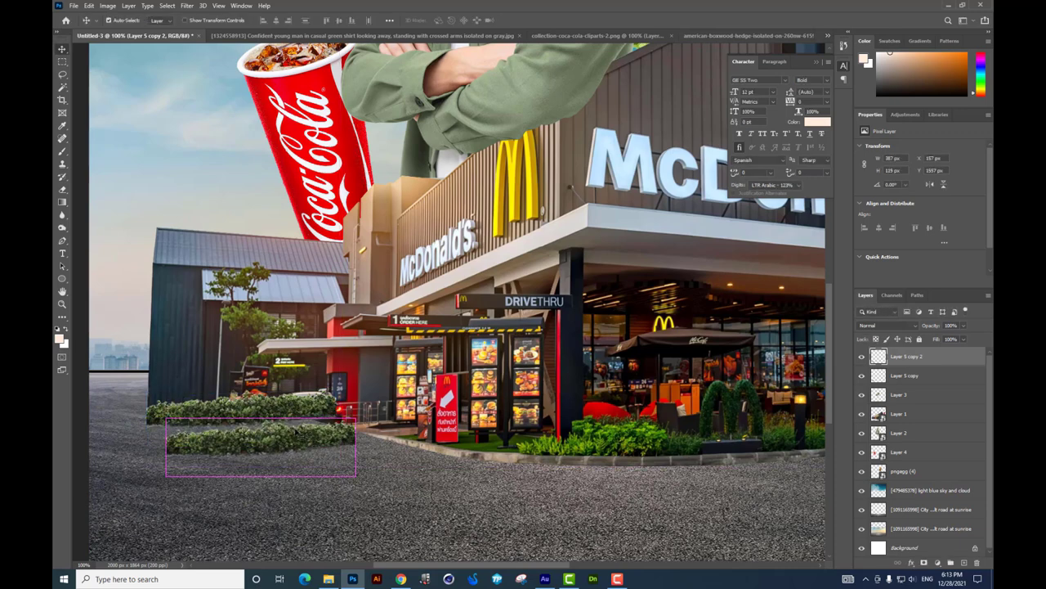
Step: Skew the hedge copy into a perspective strip stretching toward the drive-thru
key("ctrl+t")
mouse_move(165, 433)
left_mouse_down()
mouse_move(478, 448)
mouse_move(455, 433)
mouse_move(384, 435)
mouse_move(419, 438)
left_mouse_up()
key("Return")
key("ctrl+t")
key("Return")
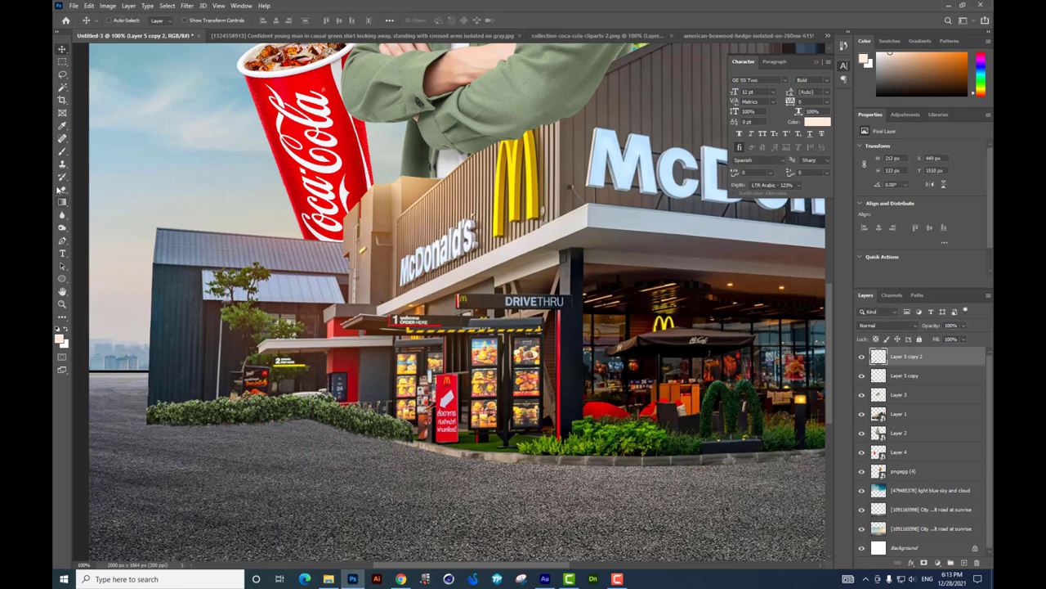
left_click(61, 189)
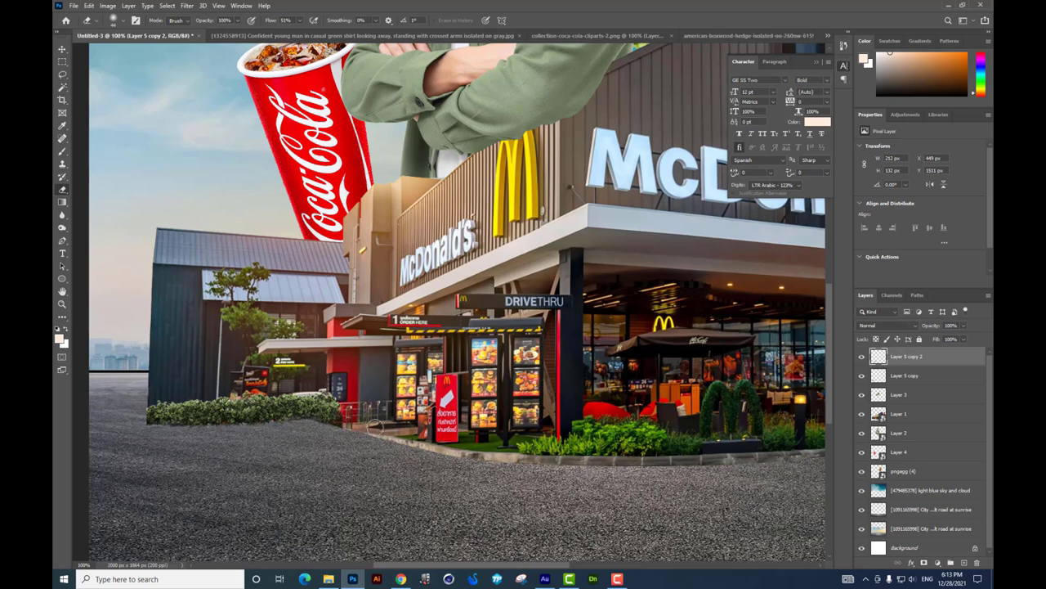
key("ctrl+t")
left_click_drag(412, 428, 446, 443)
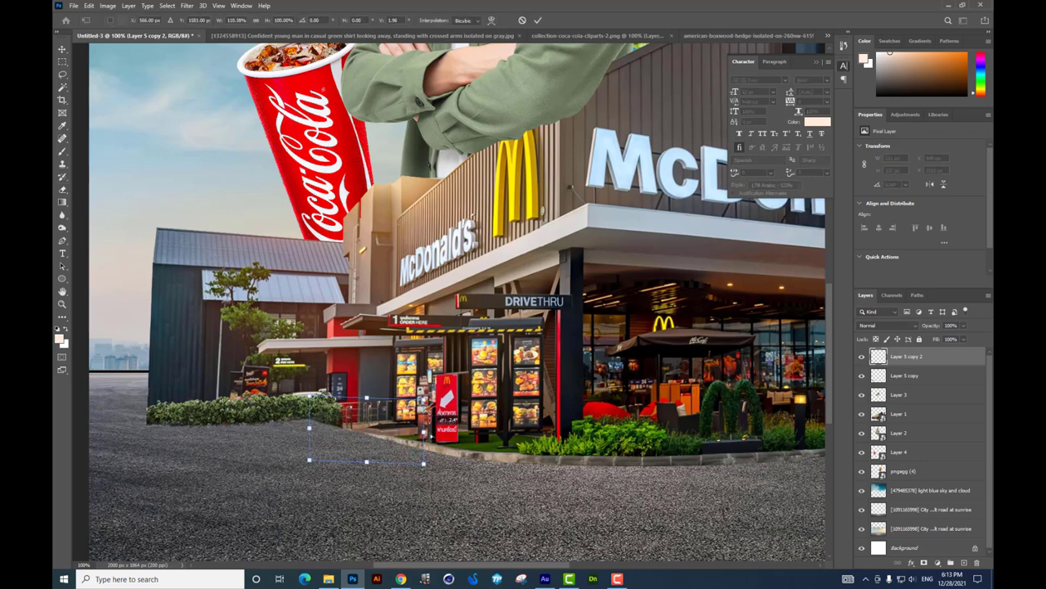
key("Return")
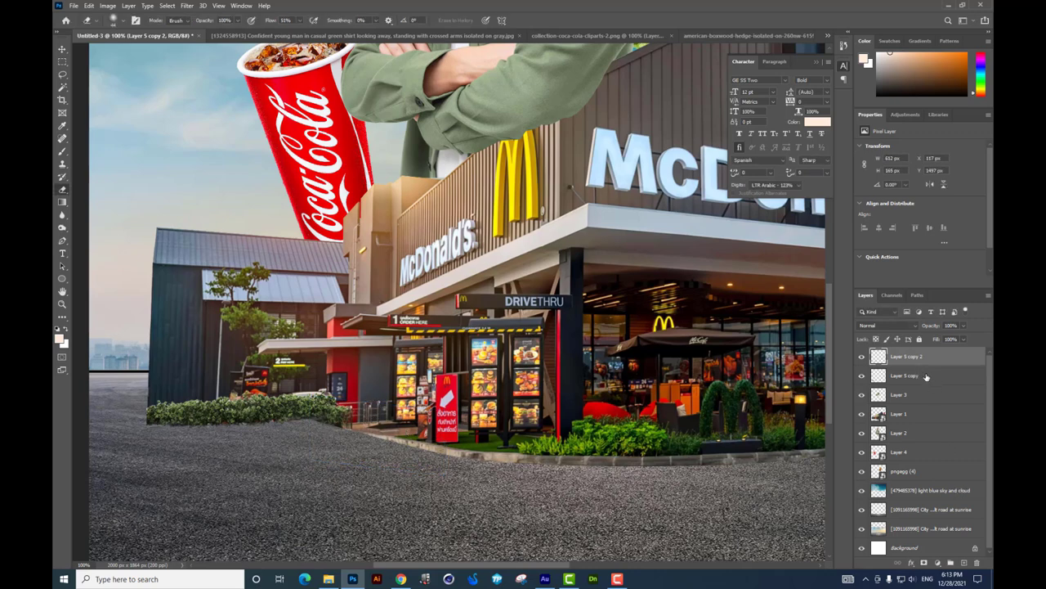
Step: Delete the leftover hedge layer and return to the poster images folder
key("Delete")
key("v")
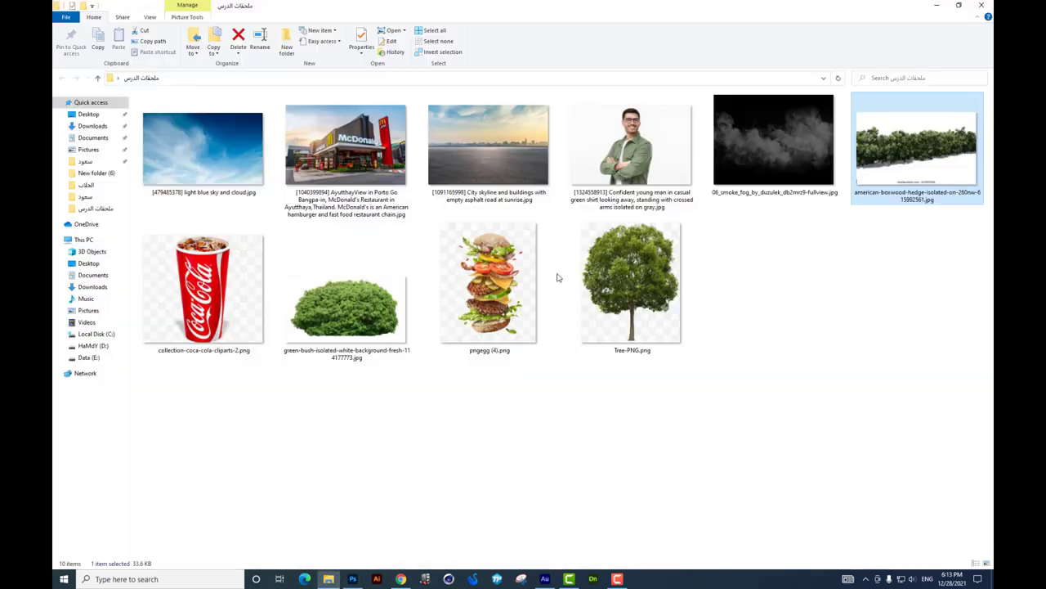
key("alt+Tab")
Step: Place Tree-PNG.png small beside the hedge, layered below Layer 3
left_click(580, 343)
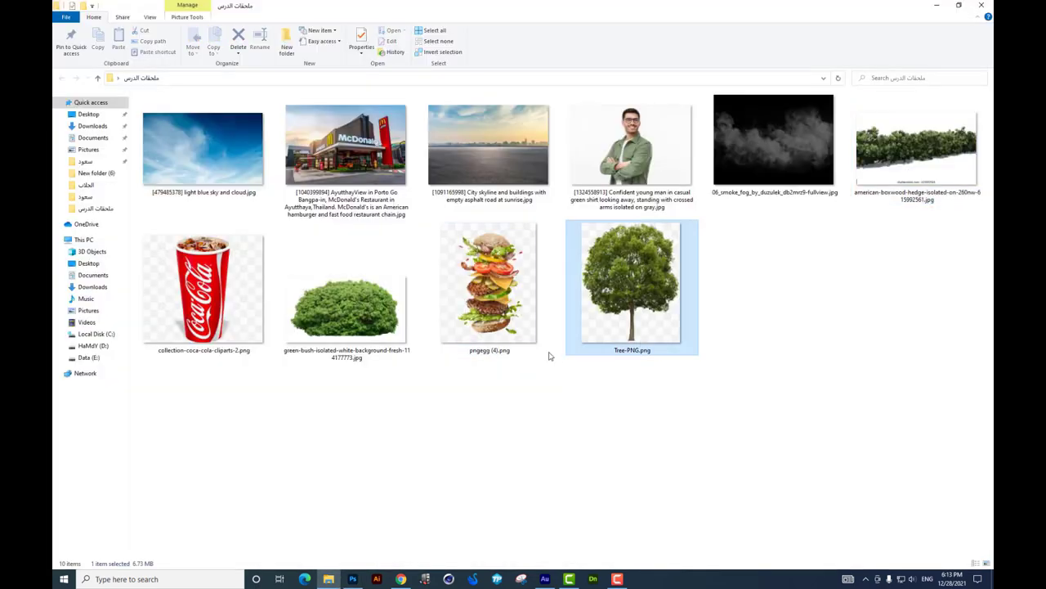
mouse_move(549, 356)
left_mouse_down()
mouse_move(353, 574)
mouse_move(615, 72)
left_mouse_up()
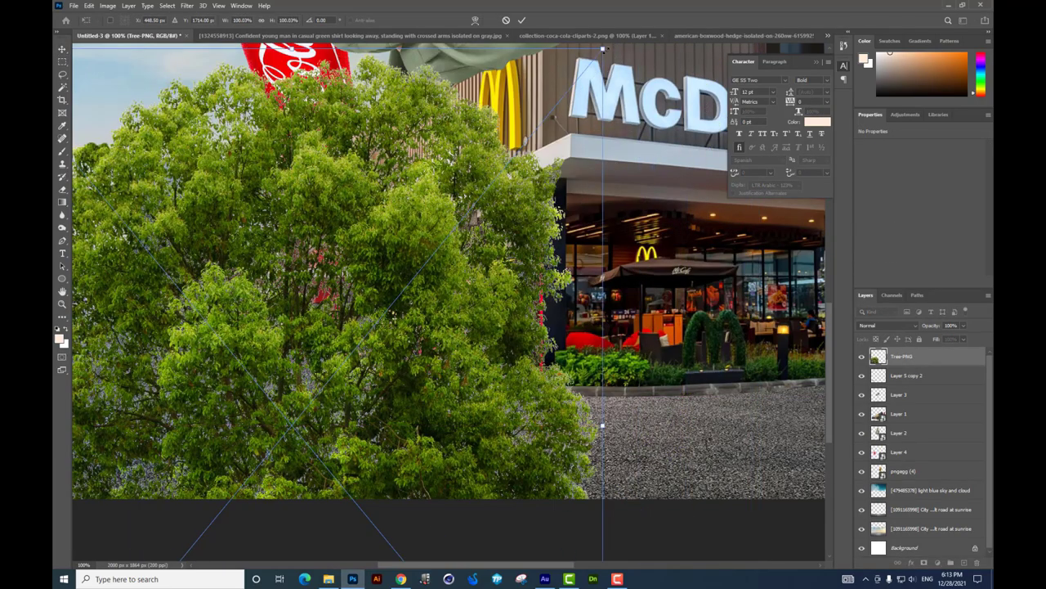
mouse_move(603, 49)
left_mouse_down()
mouse_move(348, 320)
mouse_move(343, 266)
left_mouse_up()
key("Return")
mouse_move(899, 394)
left_mouse_down()
mouse_move(901, 403)
mouse_move(901, 393)
left_mouse_up()
key("ctrl+t")
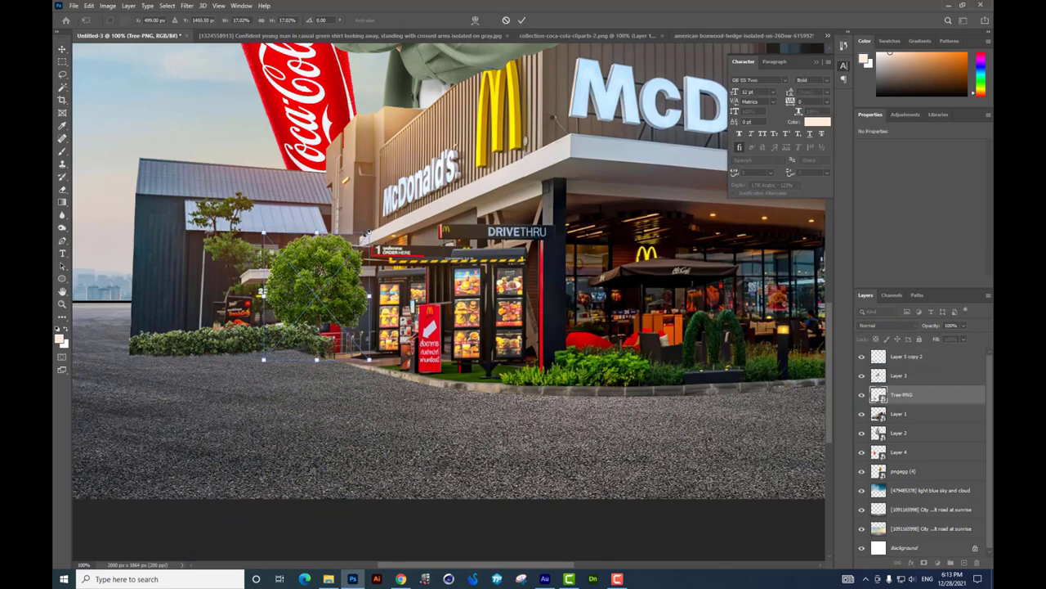
key("Return")
left_click_drag(336, 297, 336, 297)
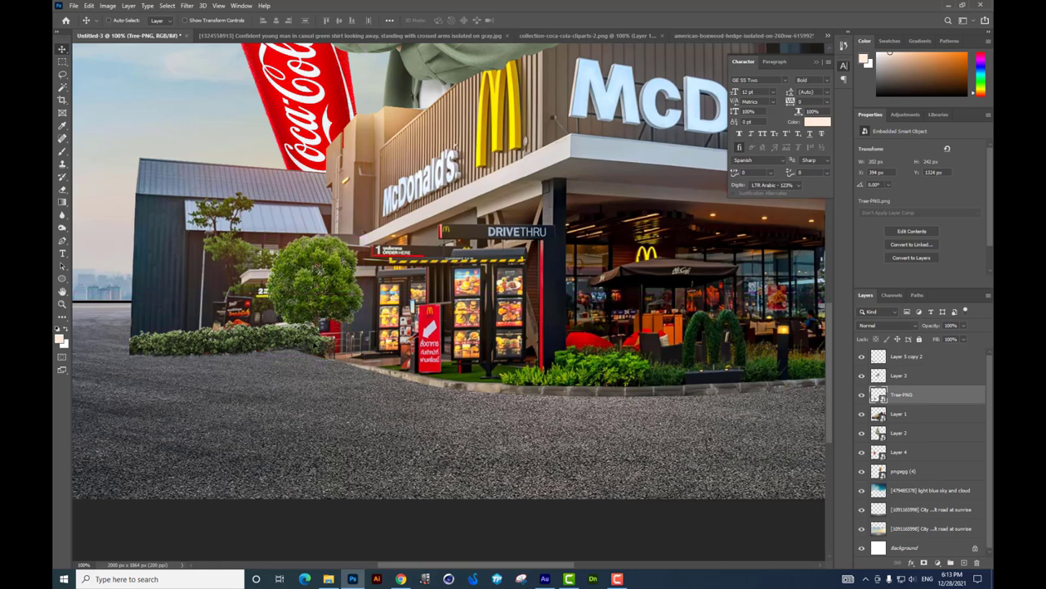
Step: Commit the size and position of the hedge layer Layer 5 copy 2
left_click(340, 357)
key("ctrl+t")
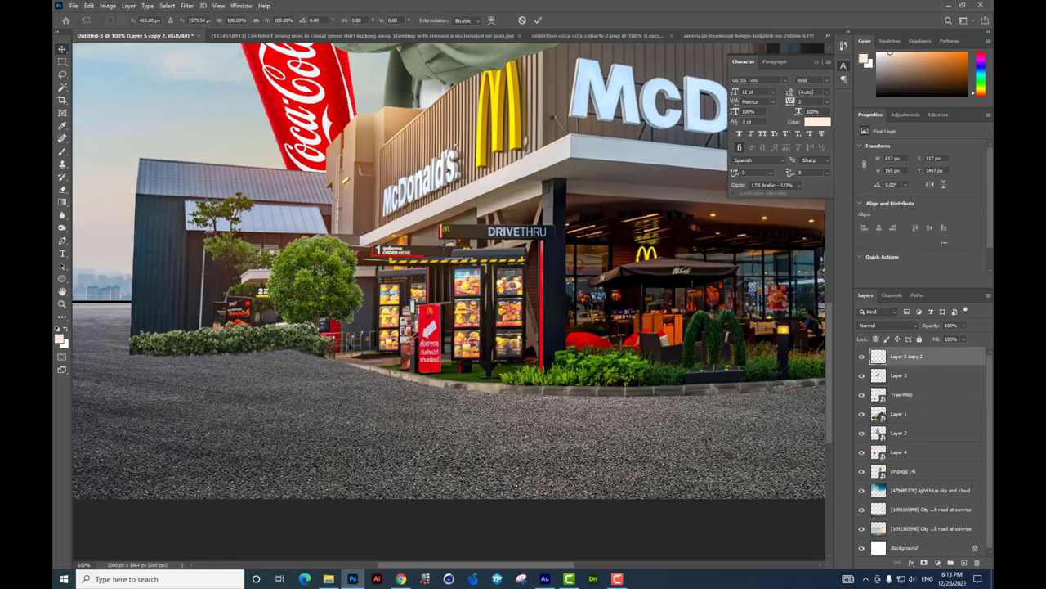
key("Return")
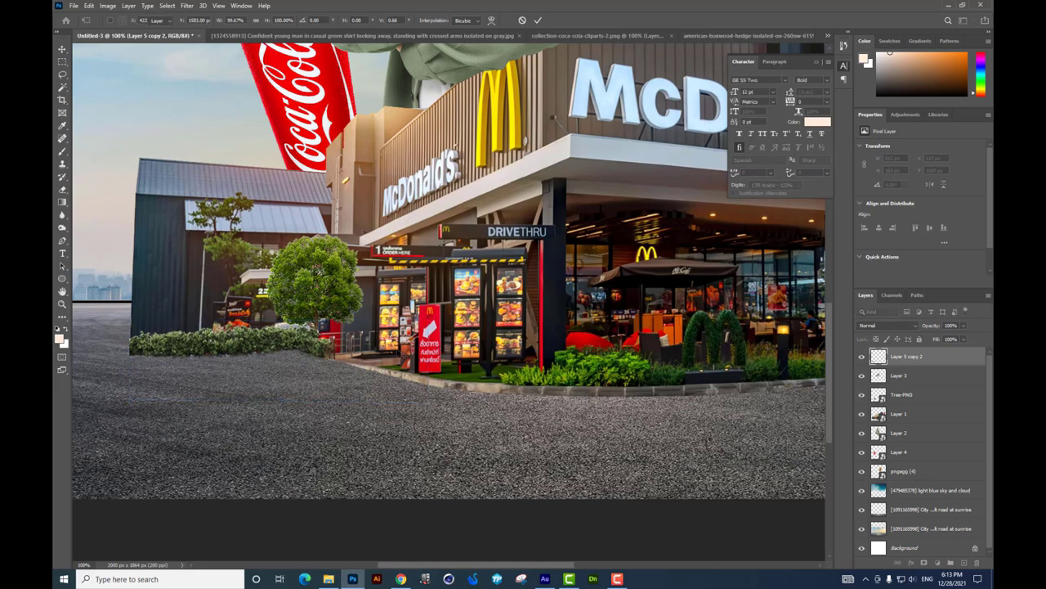
left_click_drag(396, 339, 352, 361)
Step: Place the green-bush-isolated image into the poster
key("alt+Tab")
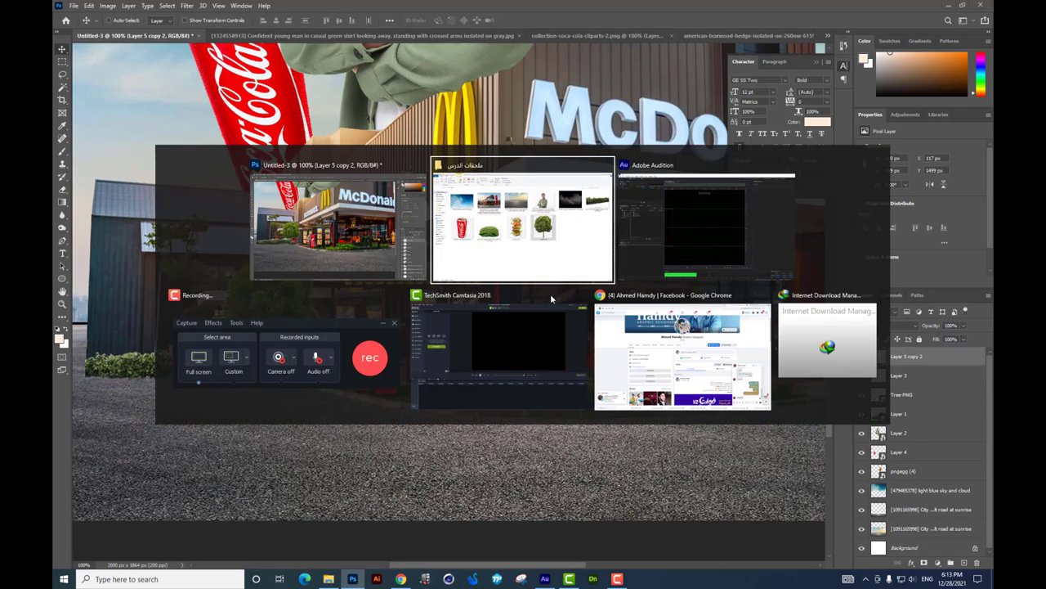
mouse_move(370, 320)
left_mouse_down()
mouse_move(327, 543)
mouse_move(397, 371)
left_mouse_up()
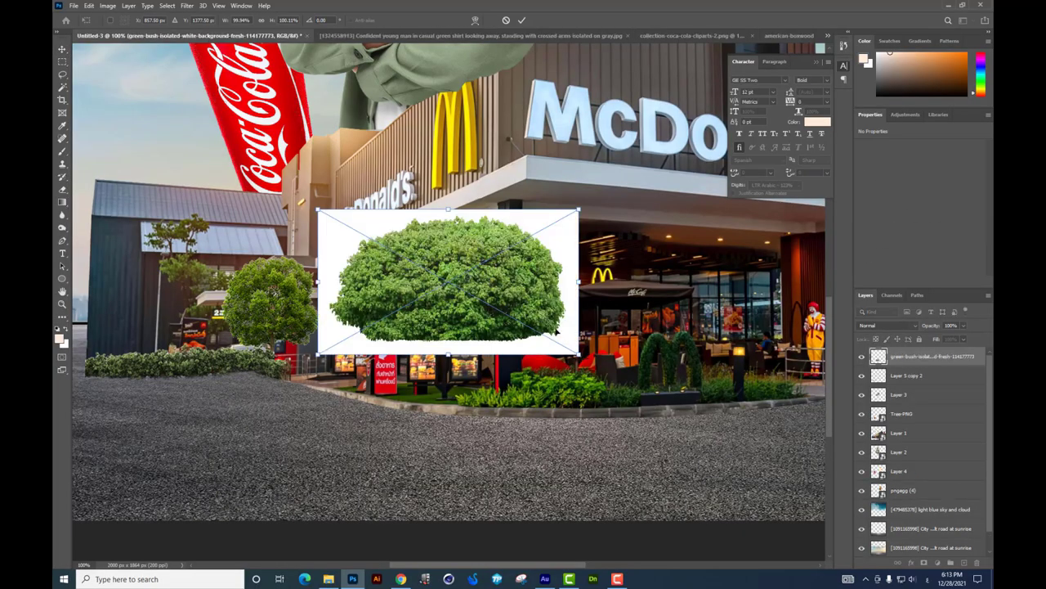
key("Return")
Step: Rasterize the bush layer and delete its white background
key("w")
left_click(556, 230)
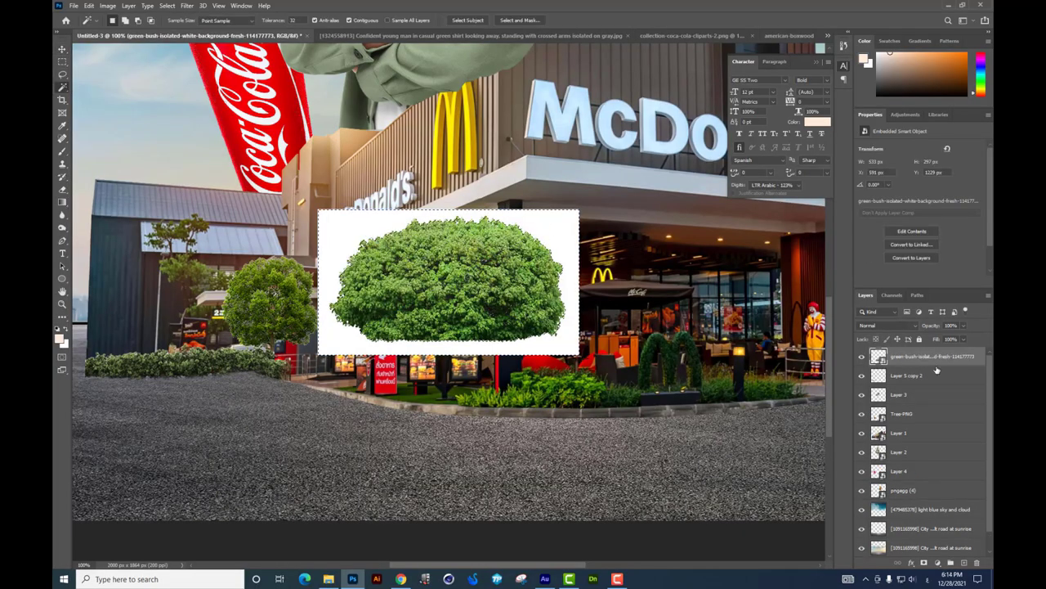
right_click(940, 371)
left_click(867, 328)
key("Delete")
key("ctrl+d")
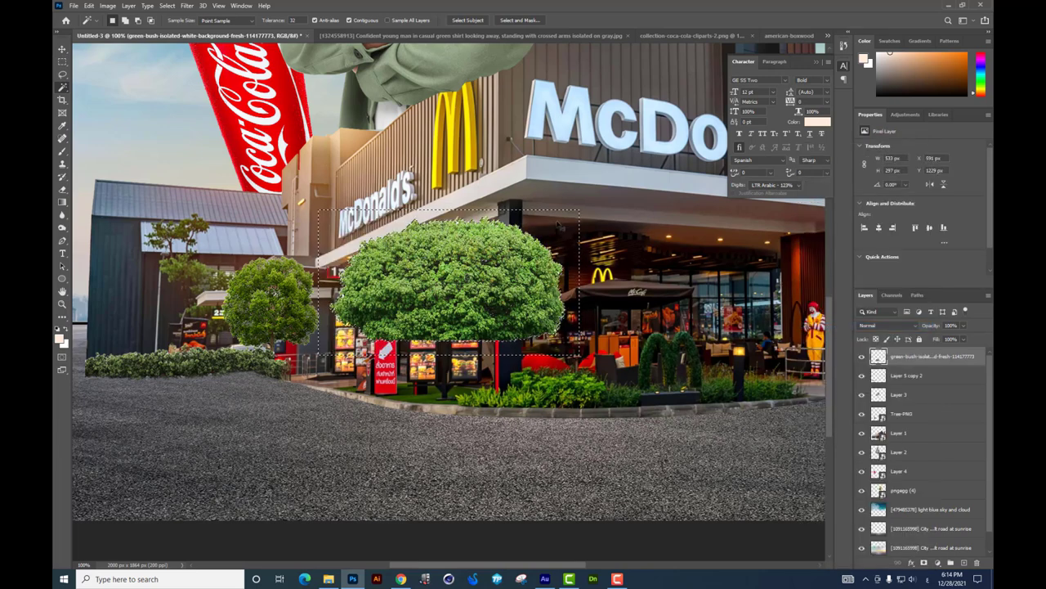
Step: Shrink the bush to about 40% and set it beside the drive-thru sign
key("ctrl+t")
left_click_drag(566, 216, 495, 253)
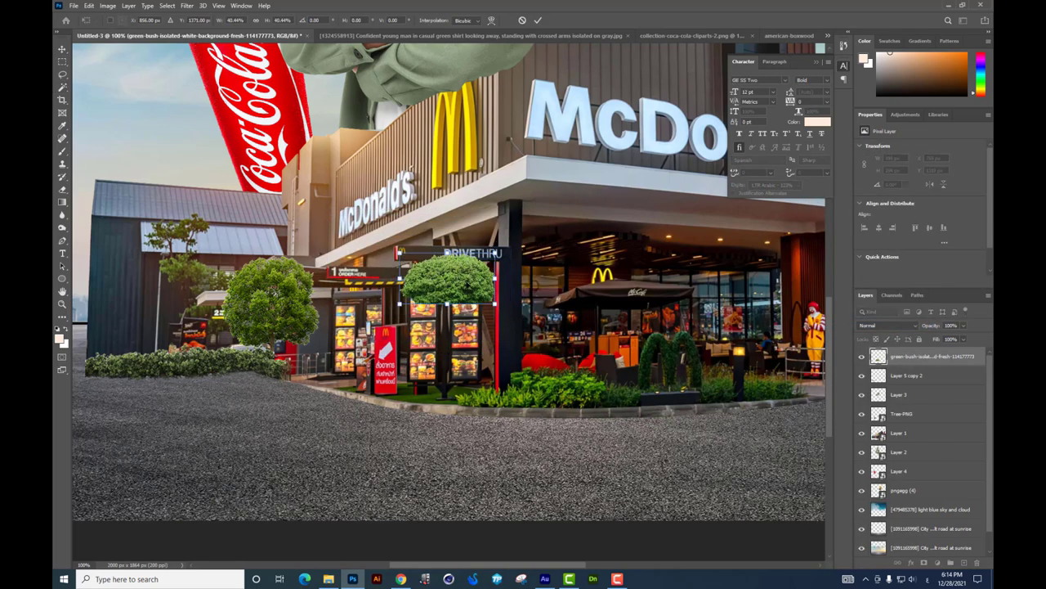
mouse_move(447, 279)
left_mouse_down()
mouse_move(367, 367)
mouse_move(434, 358)
mouse_move(391, 372)
mouse_move(439, 356)
mouse_move(428, 381)
left_mouse_up()
key("Return")
key("w")
left_click(61, 50)
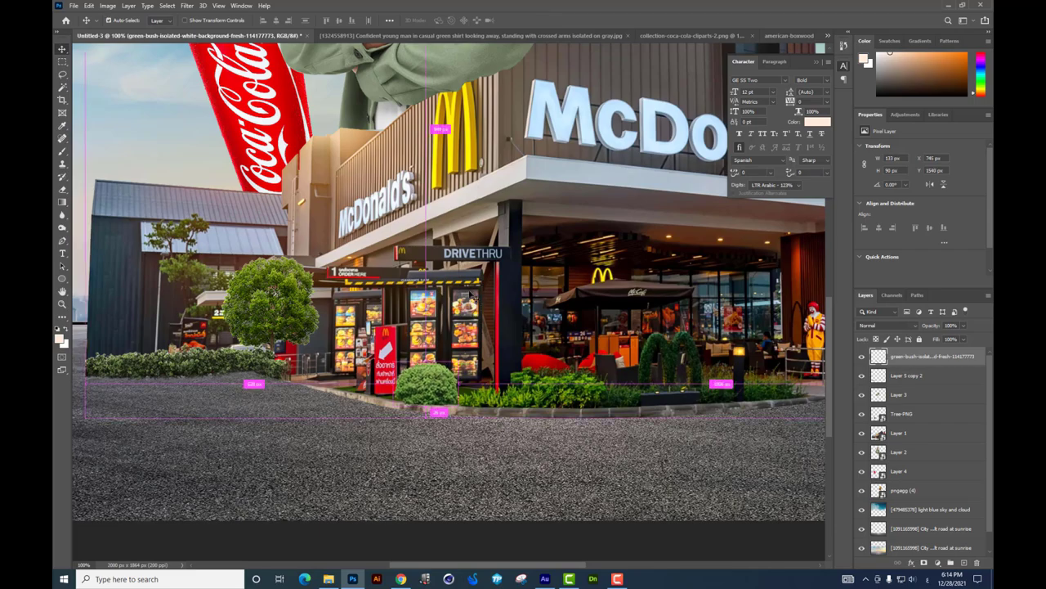
Step: Select the hedge layer and Pen tool, toggling the layer to check its coverage
scroll(472, 296, "up", 2)
scroll(553, 222, "down", 2)
scroll(528, 385, "left", 3)
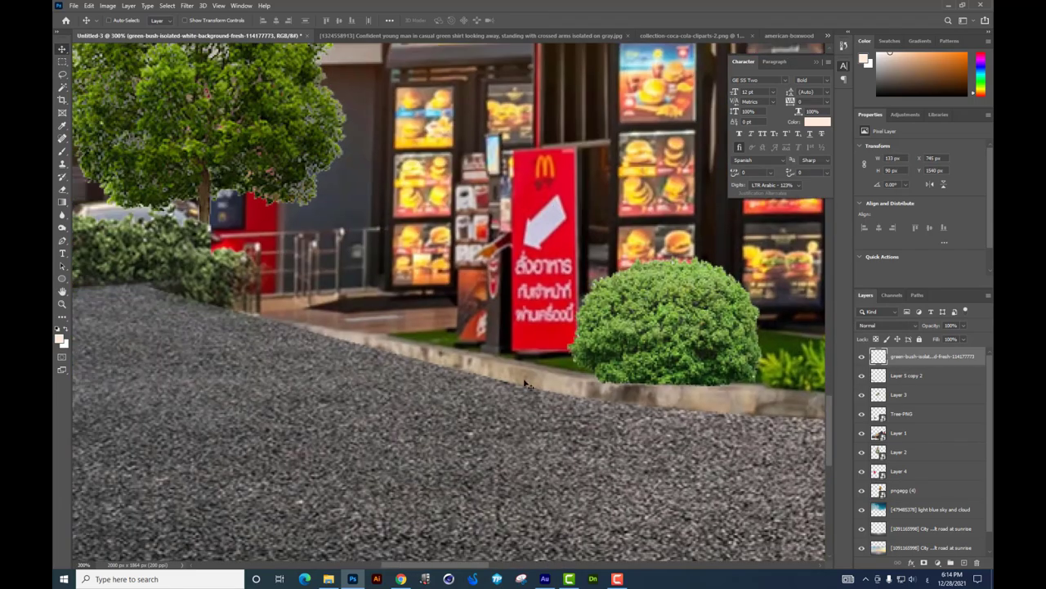
left_click(145, 268, "ctrl")
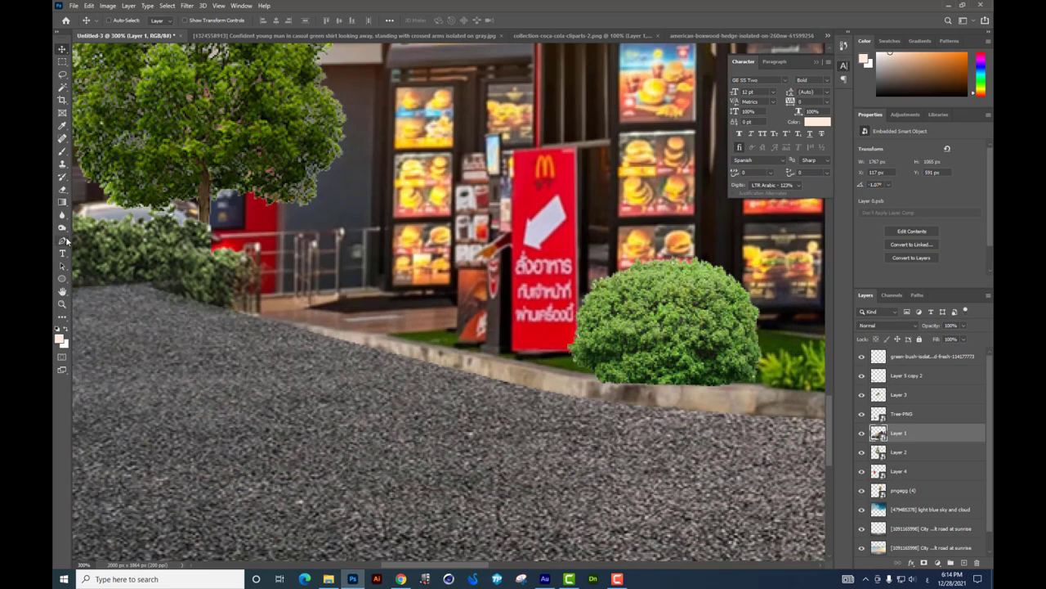
left_click(64, 240)
left_click(861, 433)
left_click(861, 432)
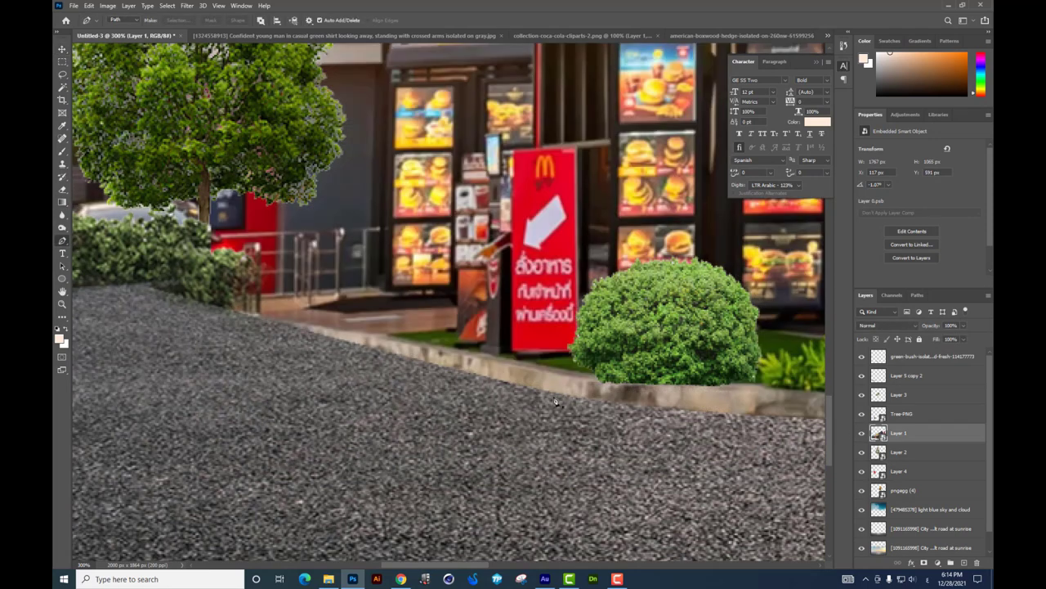
Step: Trace the curb edge with a Pen path and turn it into a selection
left_click(585, 400)
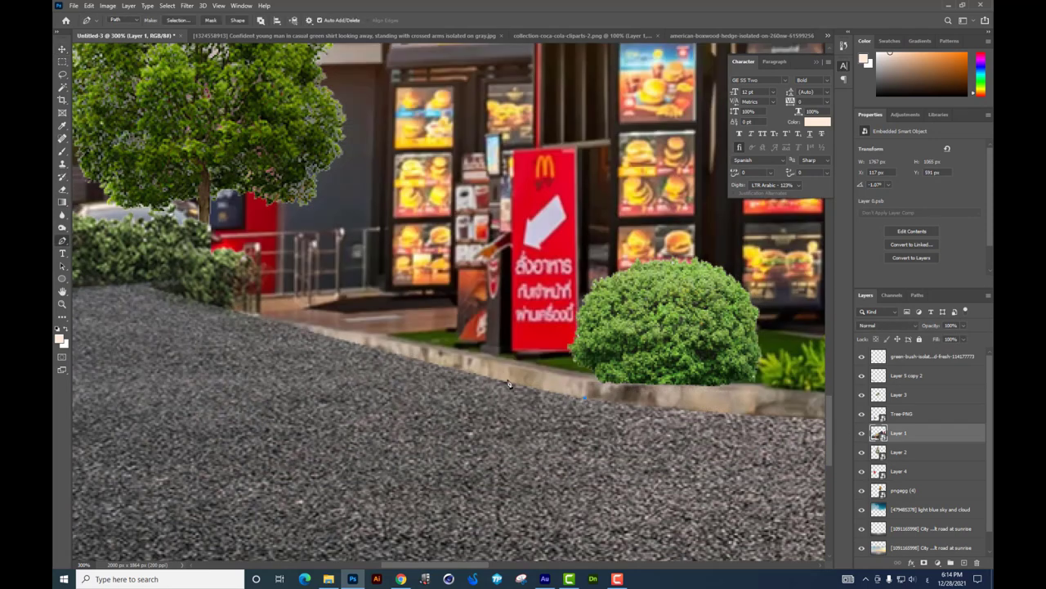
left_click(135, 290)
key("z")
left_click(136, 293)
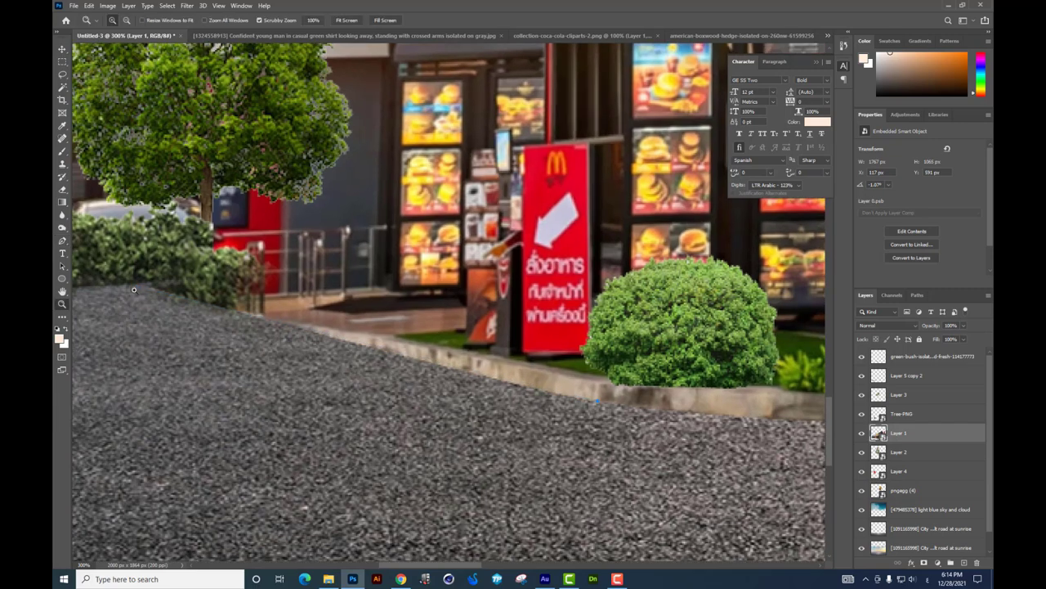
left_click(62, 241)
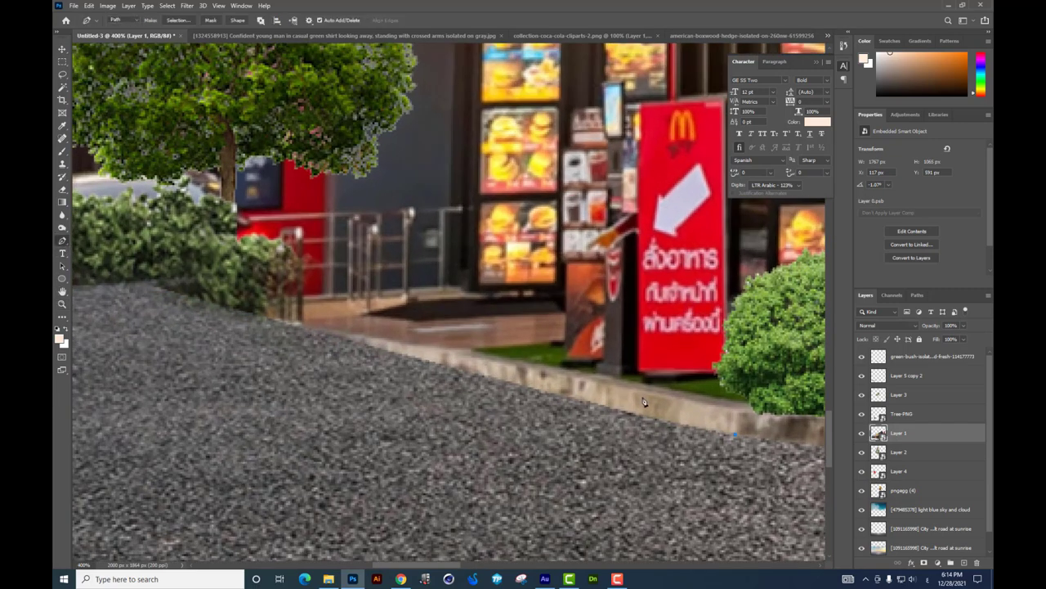
key("ctrl+minus")
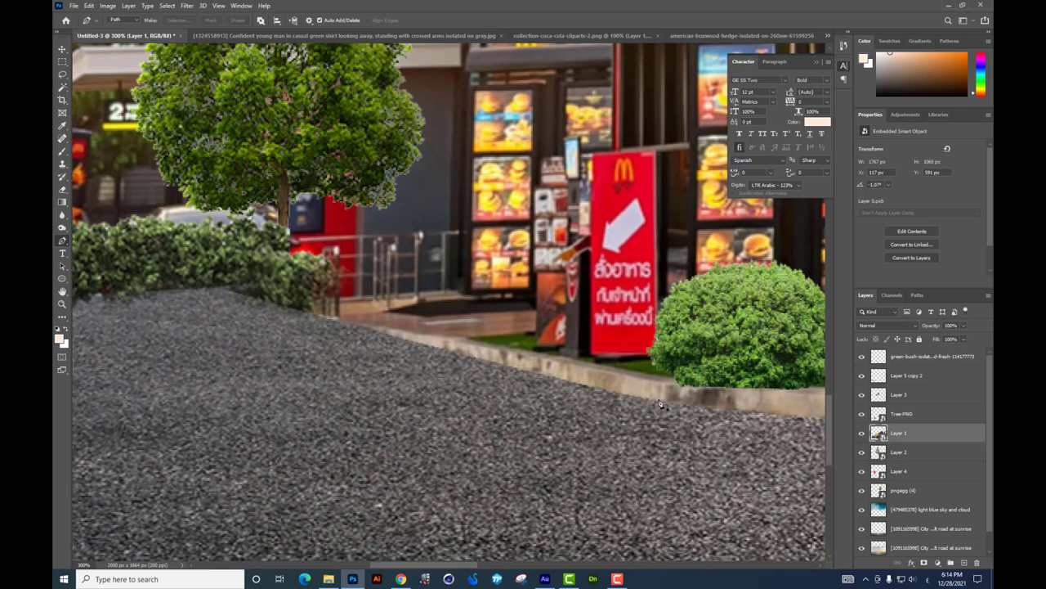
left_click(663, 404)
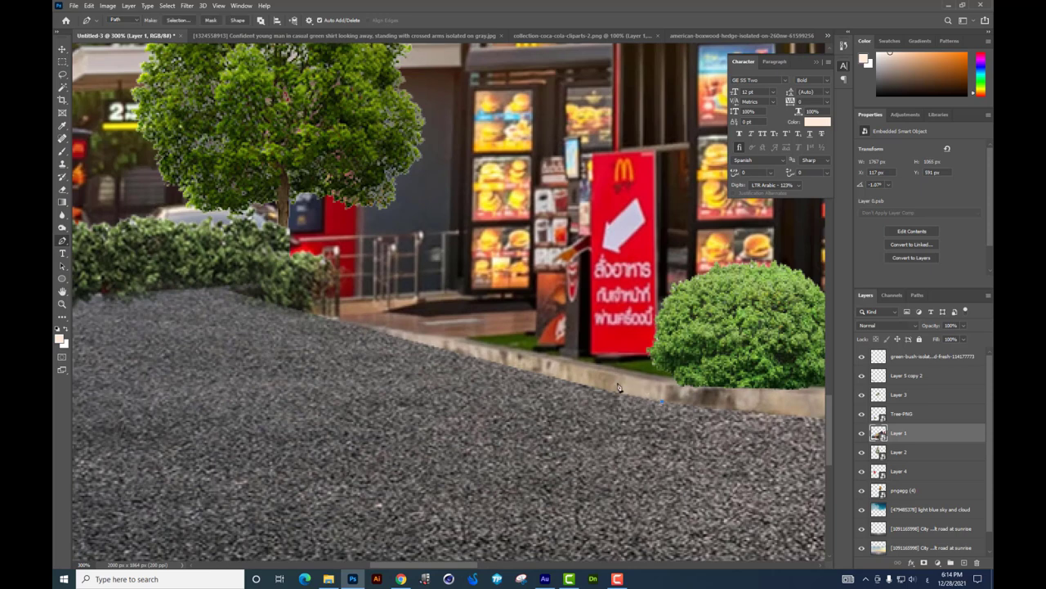
left_click(210, 292)
left_click(204, 289)
key("ctrl+Return")
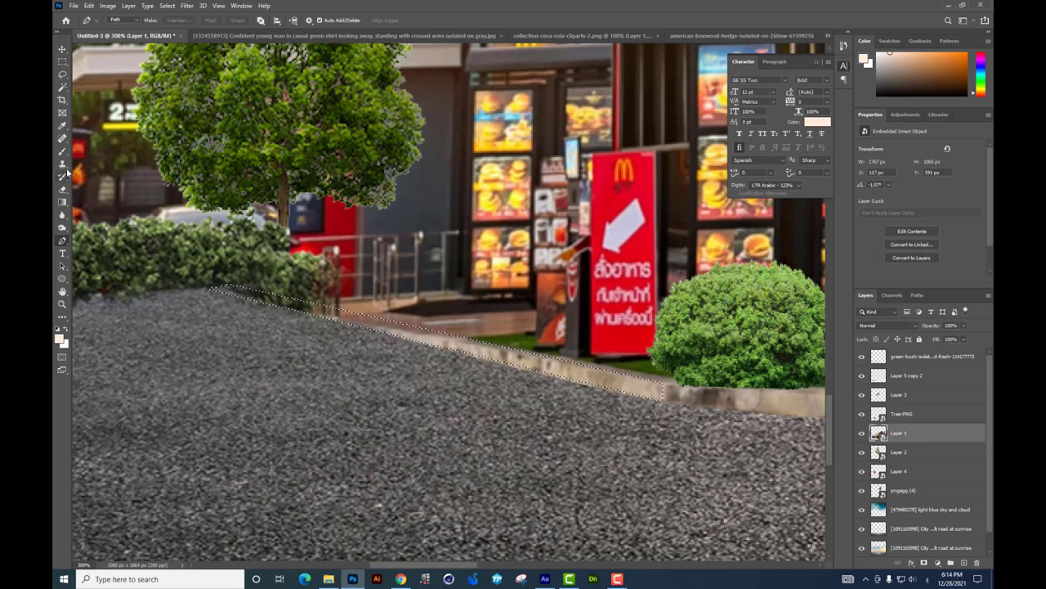
Step: Clone-stamp nearby texture along the curb strip, rasterizing the hedge layer when prompted
left_click(62, 163)
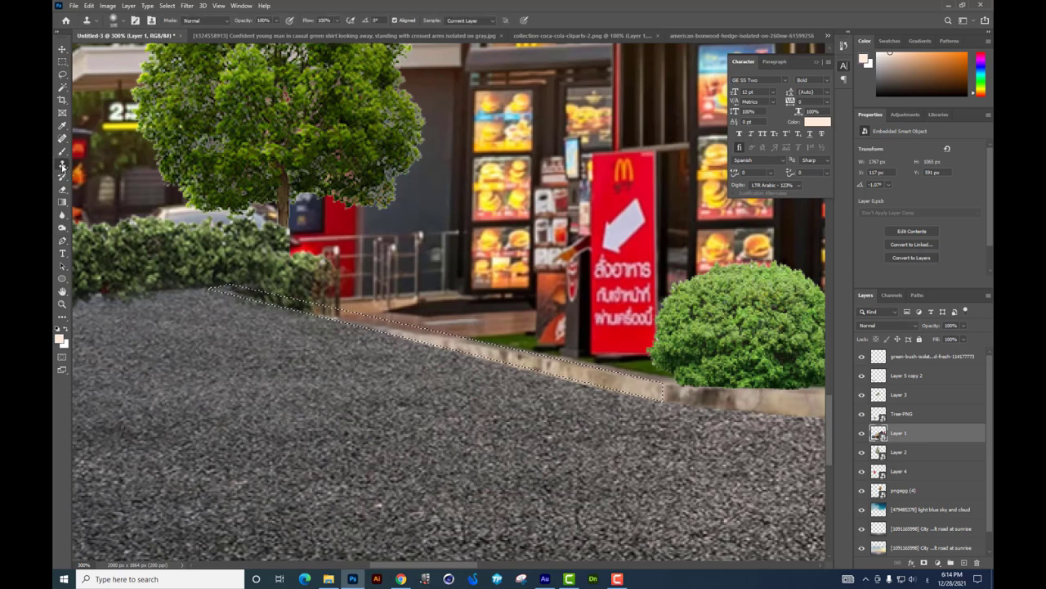
left_click(611, 333)
key("Return")
left_click(620, 383, "alt")
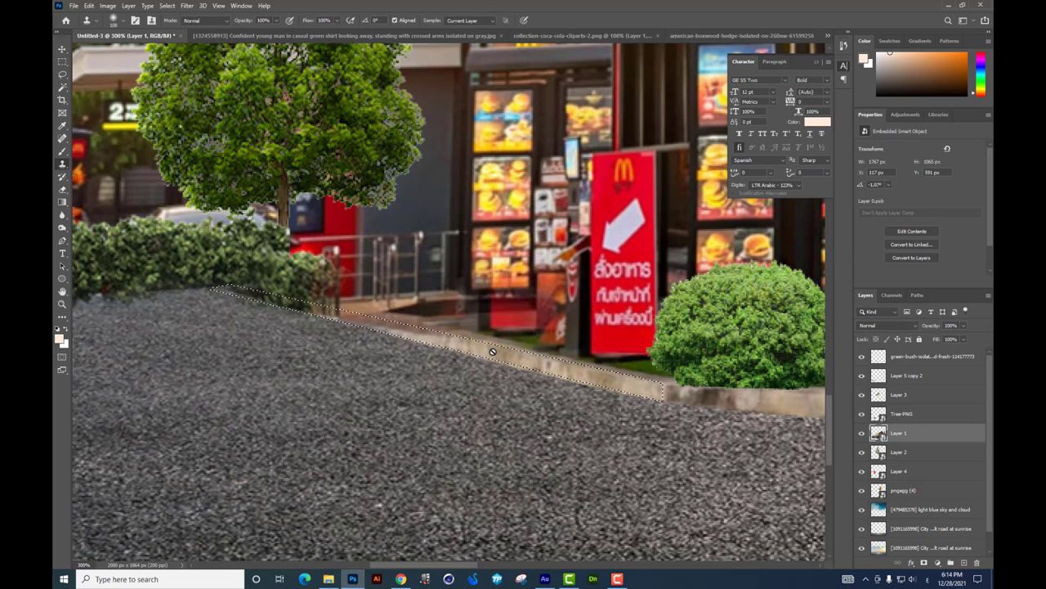
left_click(493, 352)
left_click(510, 224)
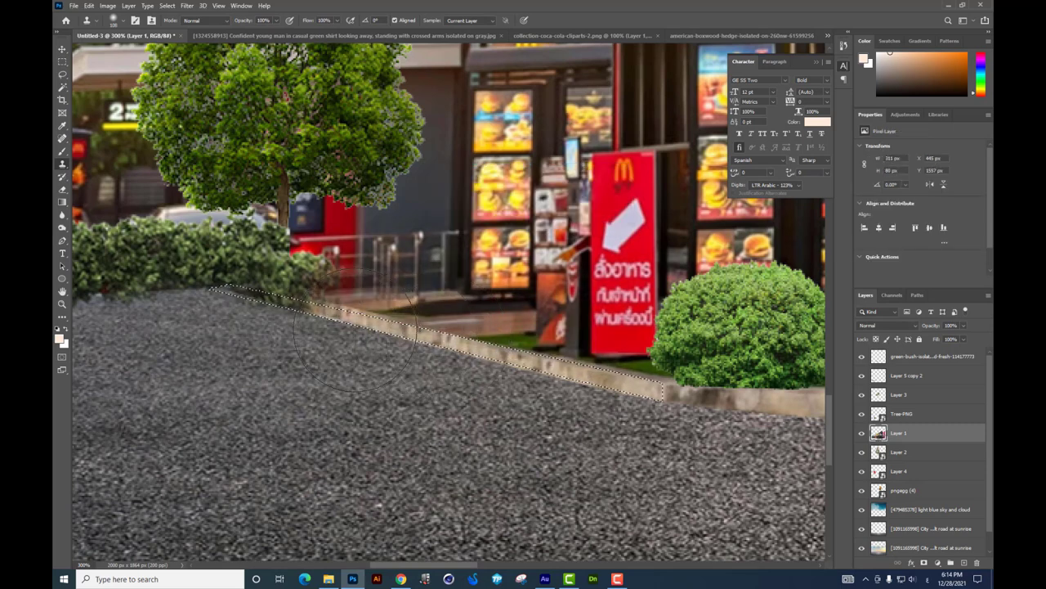
left_click_drag(356, 329, 265, 308)
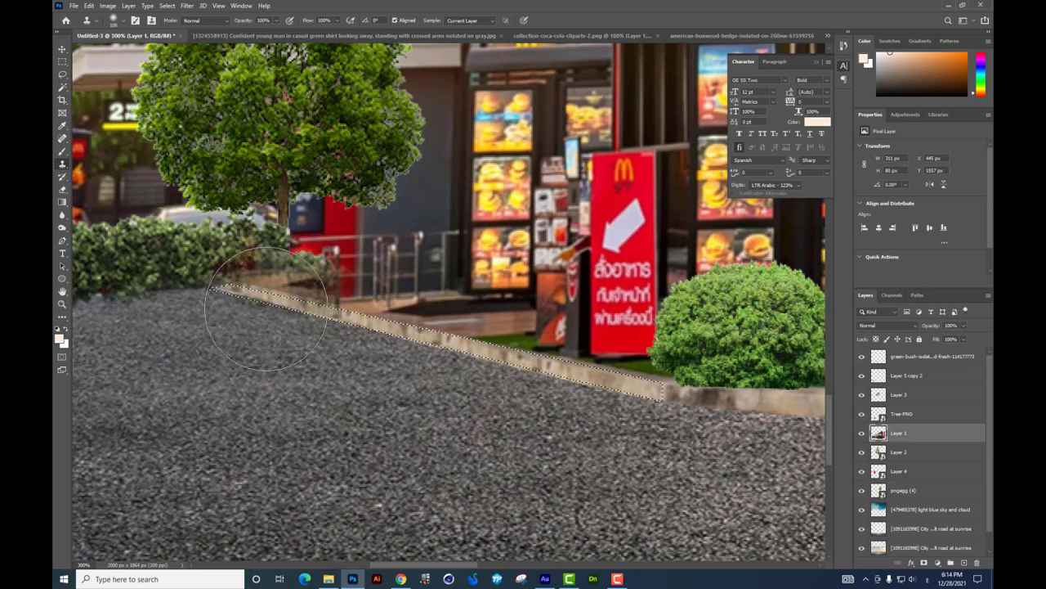
key("ctrl+d")
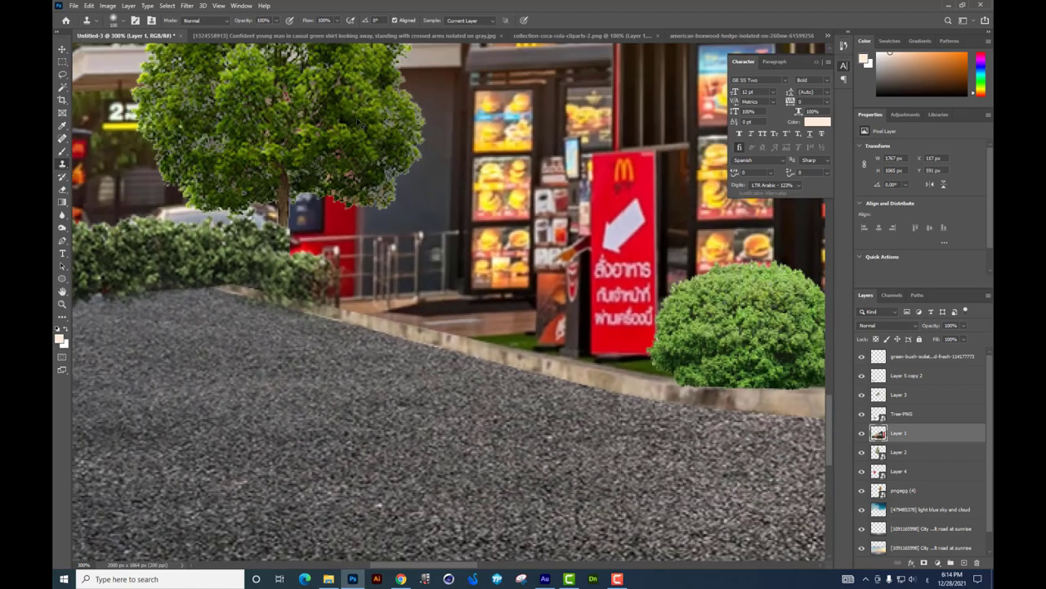
scroll(357, 122, "down", 5)
scroll(245, 204, "up", 4)
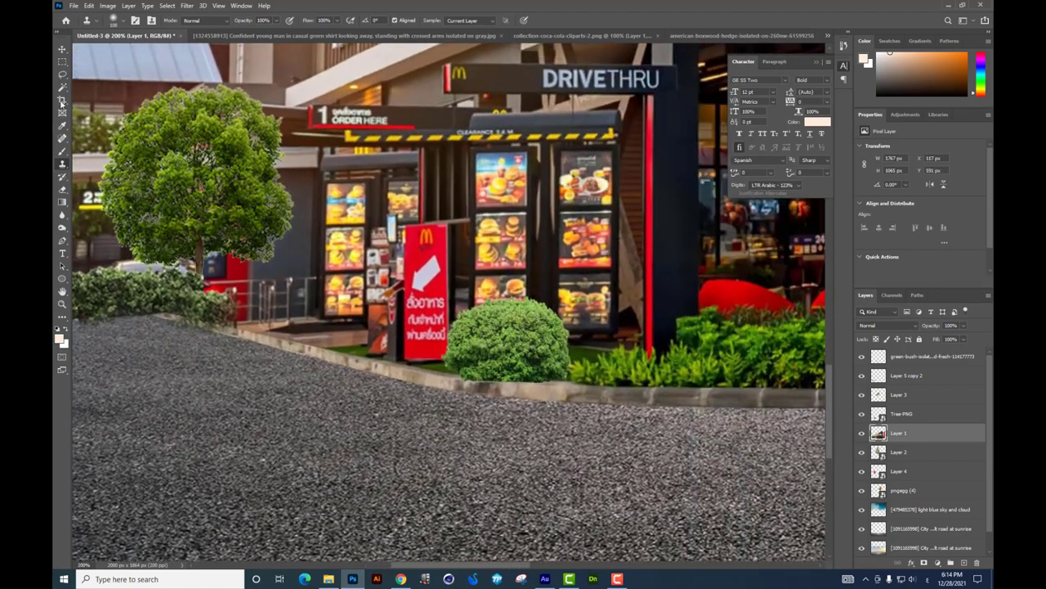
Step: Duplicate the Layer 5 copy 2 hedge leftward and merge the copies into one longer hedge
left_click(62, 49)
right_click(221, 308)
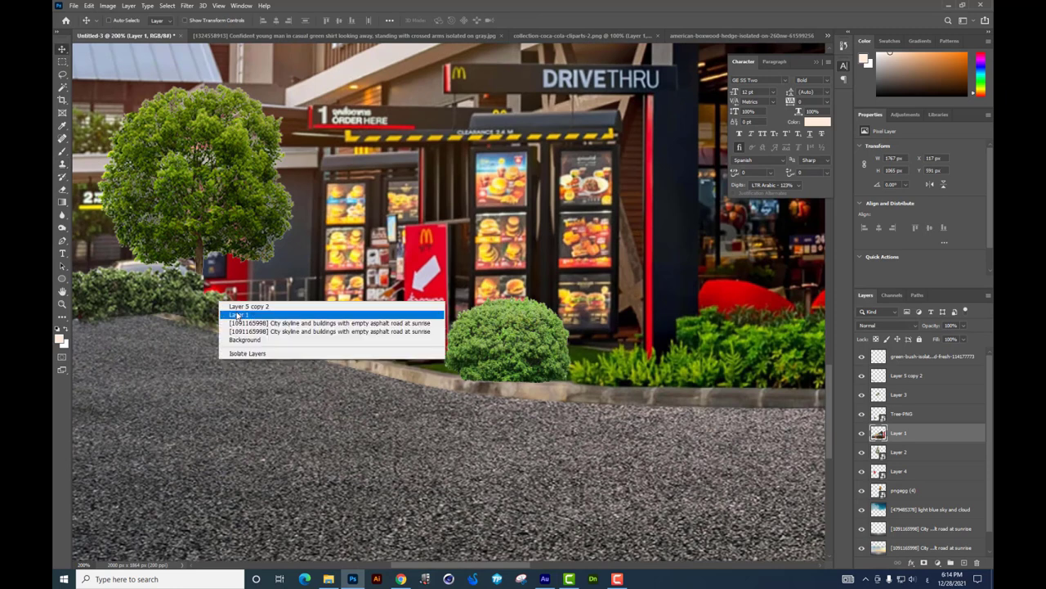
left_click(233, 327)
left_click_drag(225, 327, 106, 322)
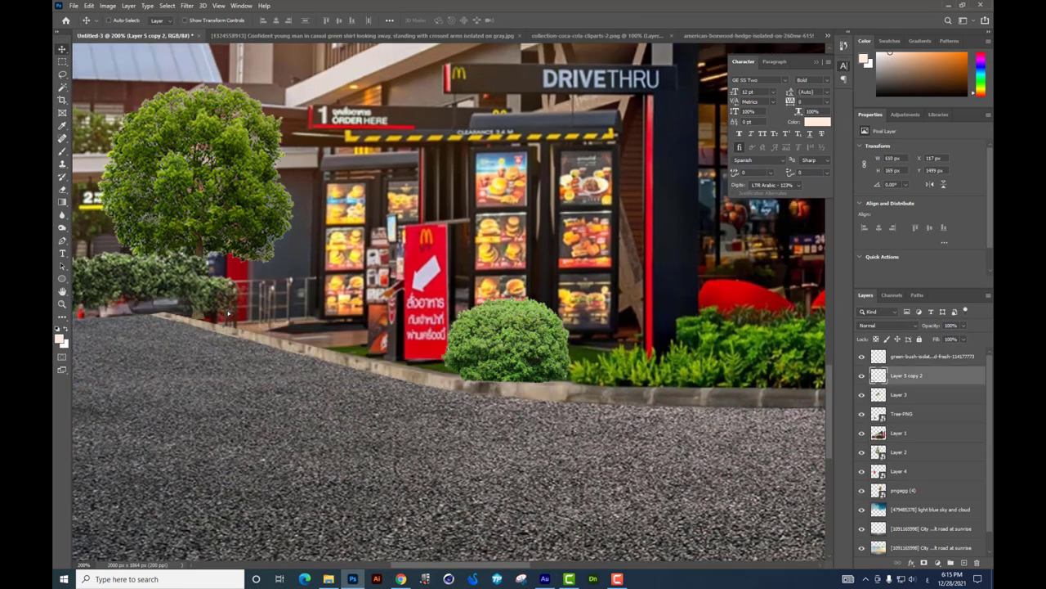
left_click_drag(210, 321, 332, 337)
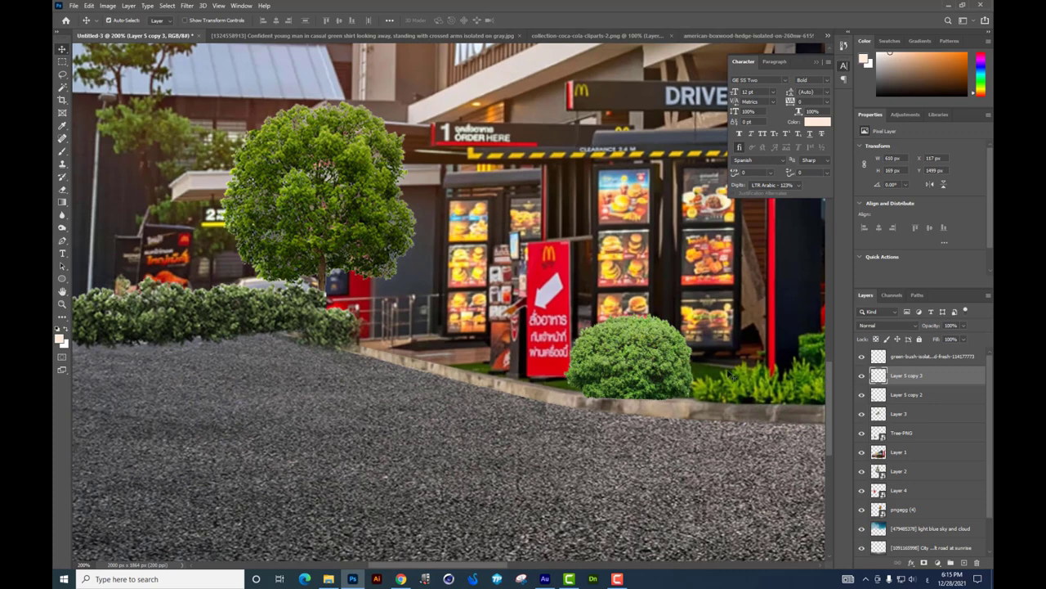
key("ctrl+j")
left_click_drag(701, 378, 748, 352)
left_click(902, 416, "shift")
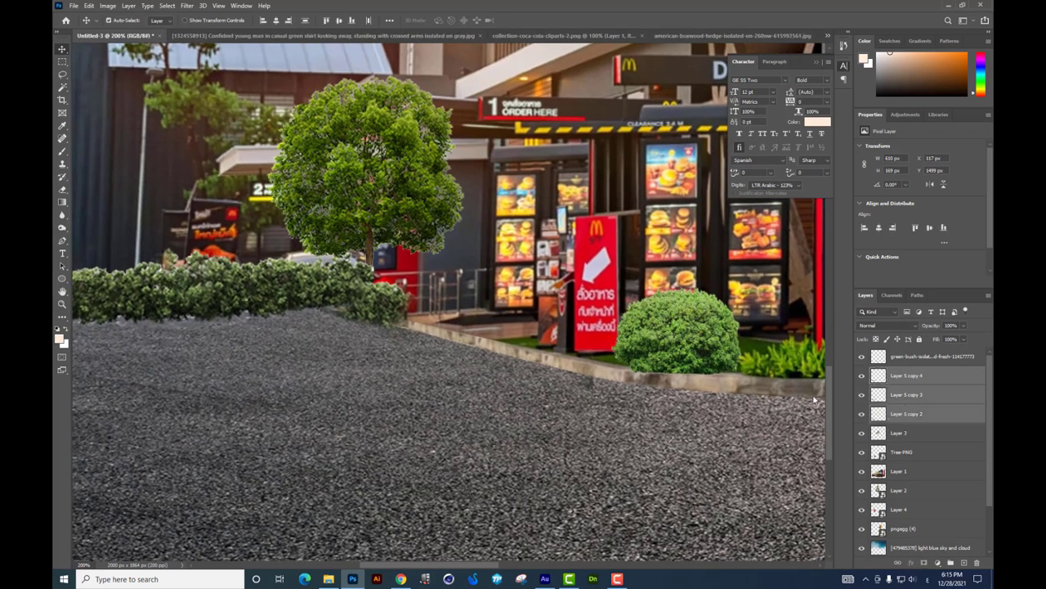
key("ctrl+e")
left_click_drag(438, 349, 485, 341)
Step: Erase the merged hedge's bottom edge with a soft eraser along the gravel, then zoom out to 50%
left_click(62, 189)
right_click(445, 322)
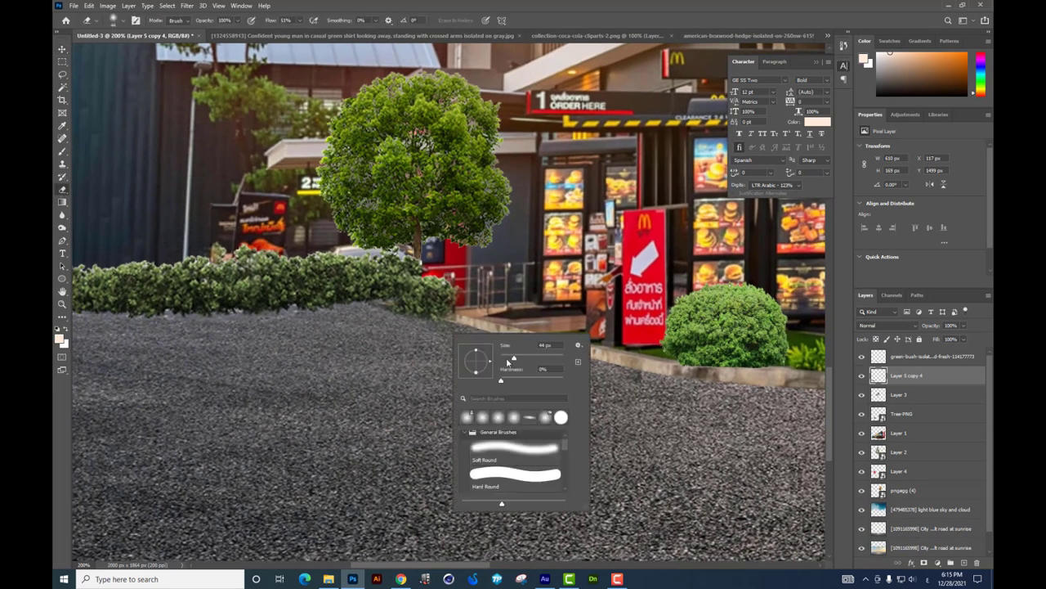
left_click(347, 317)
left_click_drag(374, 315, 462, 319)
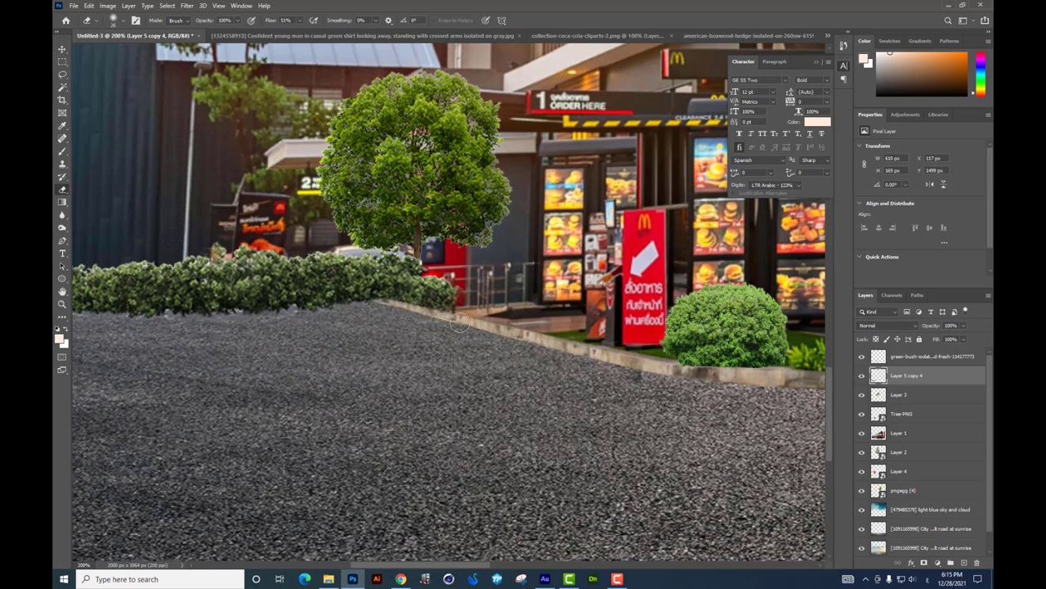
scroll(471, 277, "down", 1)
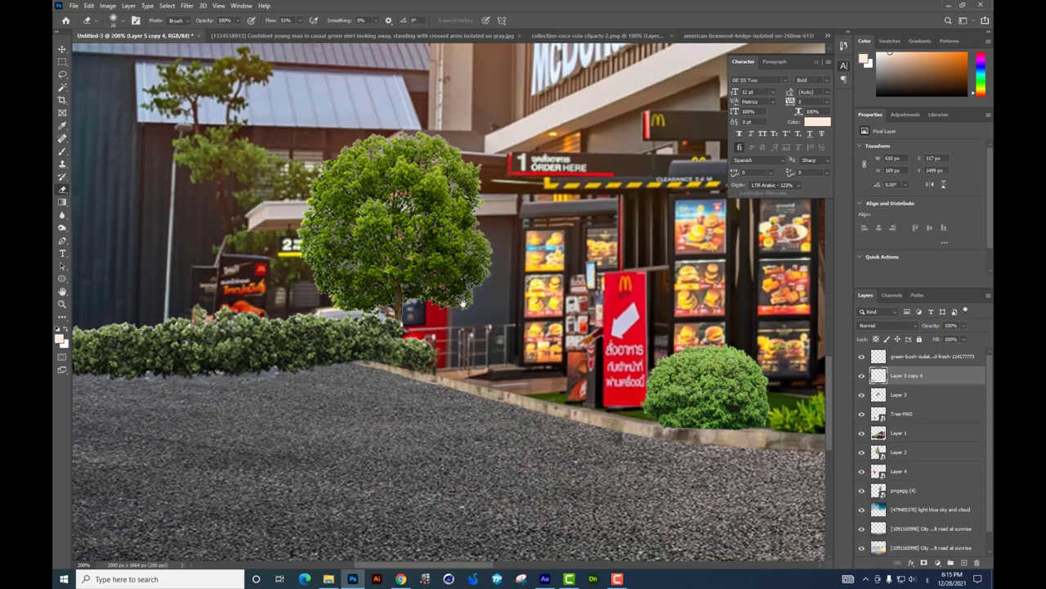
scroll(472, 286, "down", 1)
scroll(476, 303, "down", 1)
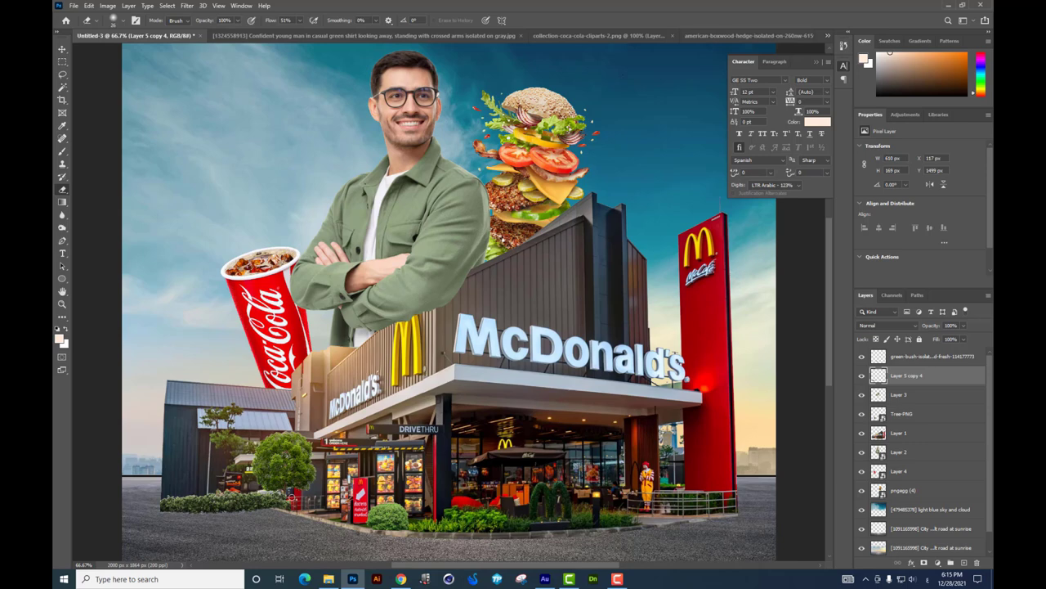
scroll(342, 476, "down", 1)
scroll(355, 446, "down", 1)
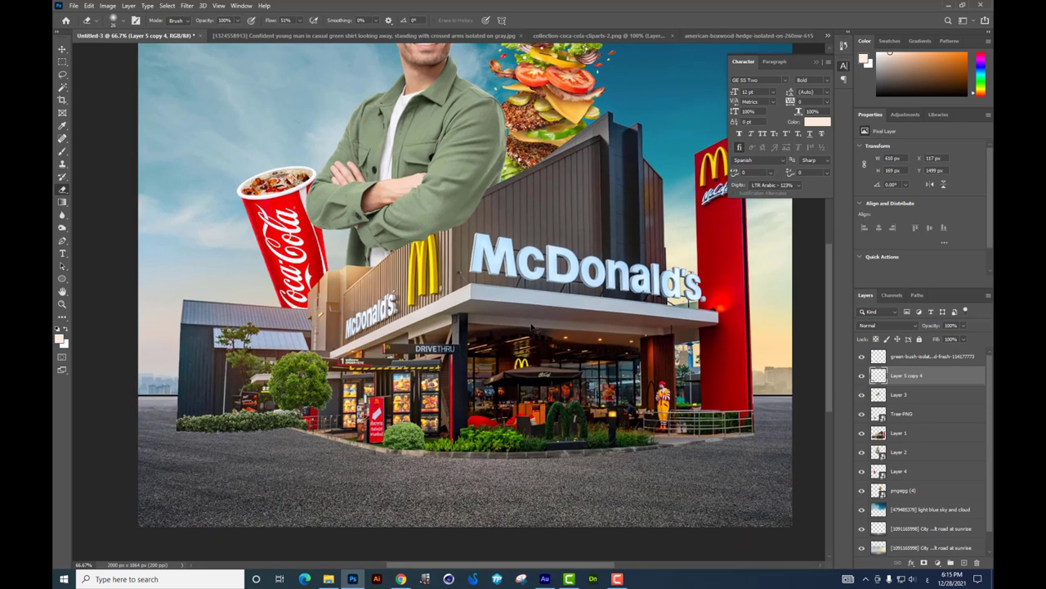
scroll(513, 330, "up", 1)
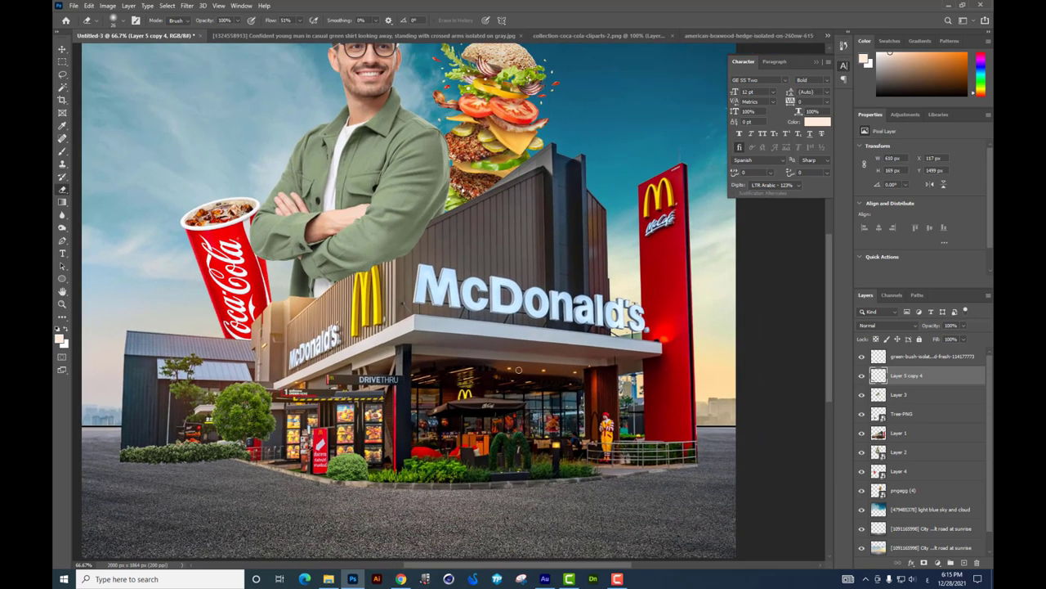
key("ctrl+minus")
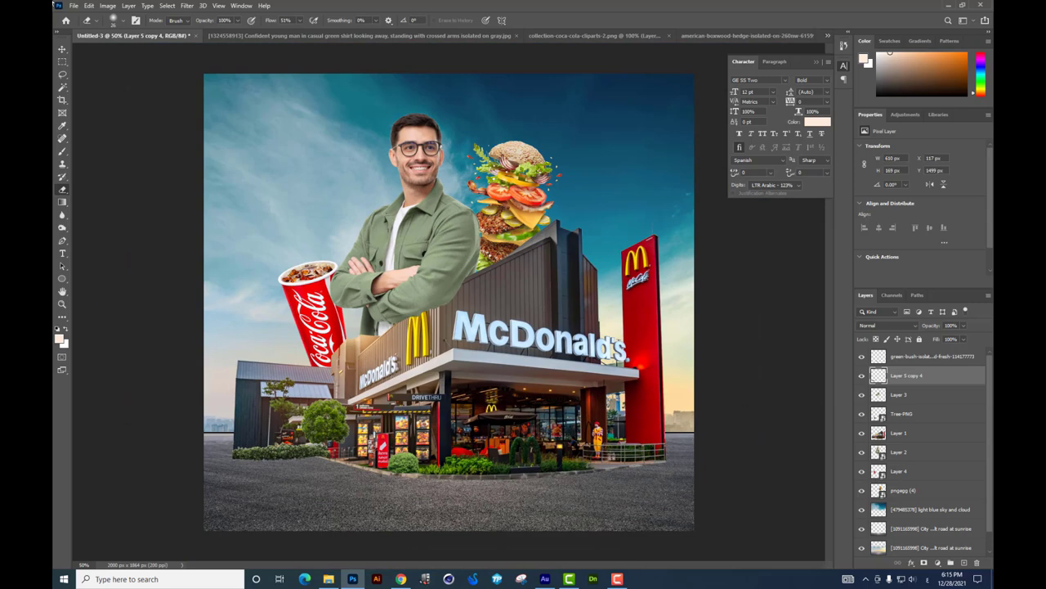
left_click(61, 49)
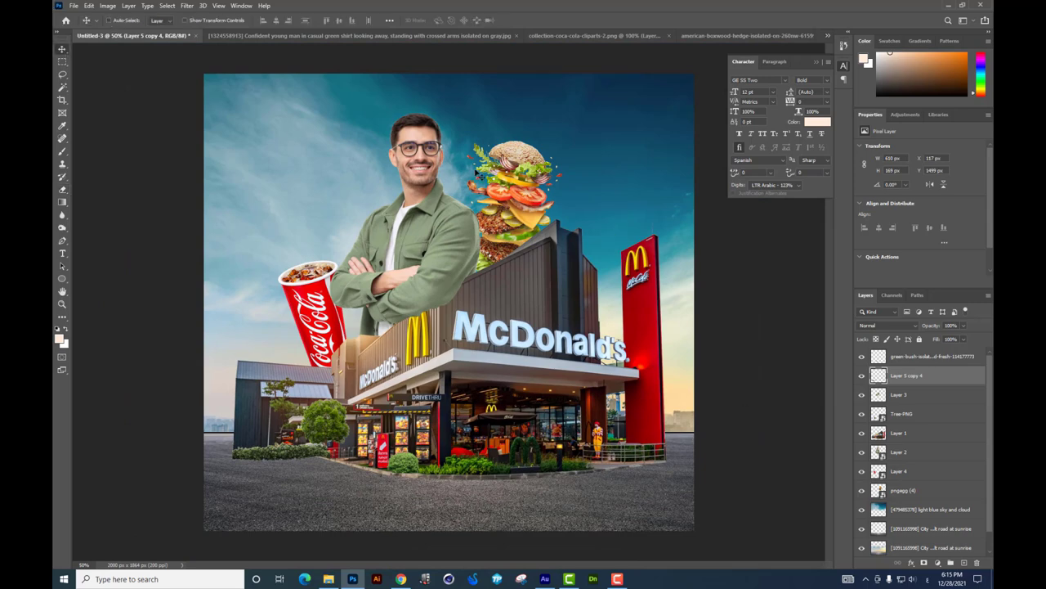
Step: Check the source-photo folder in File Explorer, then return to the Photoshop poster
key("alt+Tab")
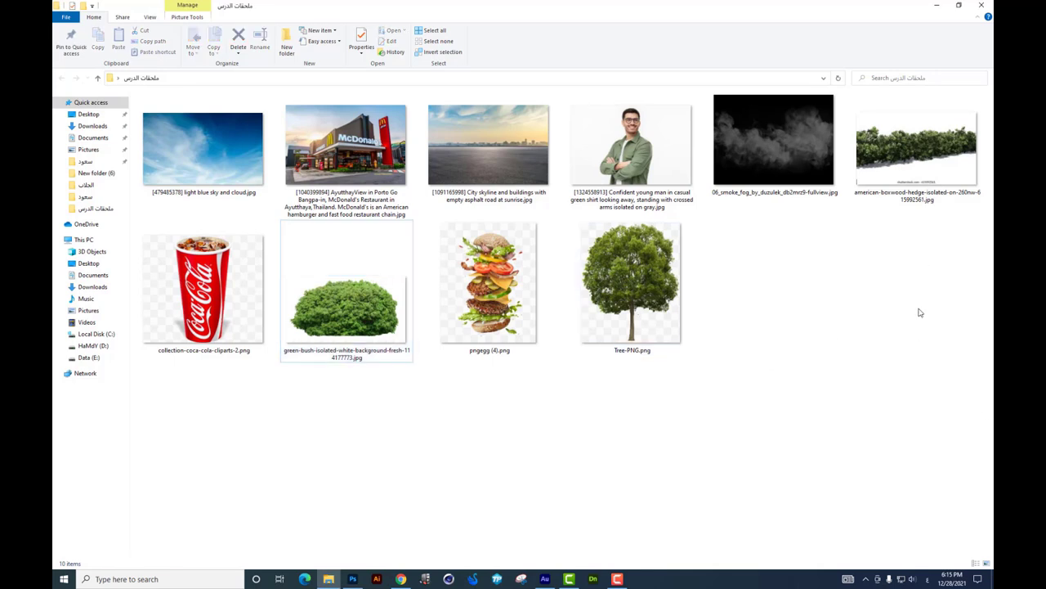
key("alt+Tab")
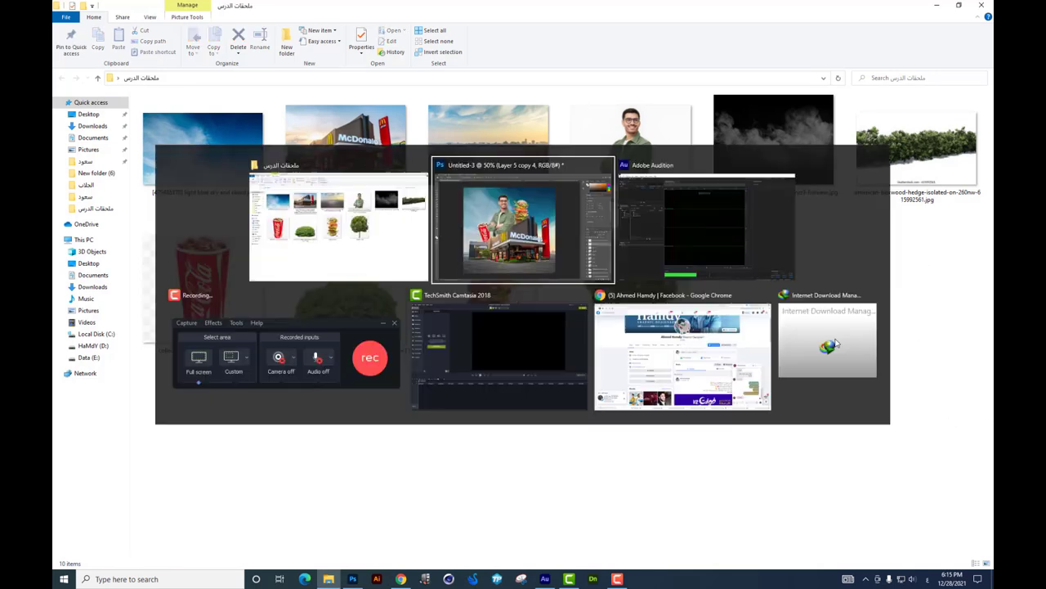
left_click_drag(633, 182, 633, 181)
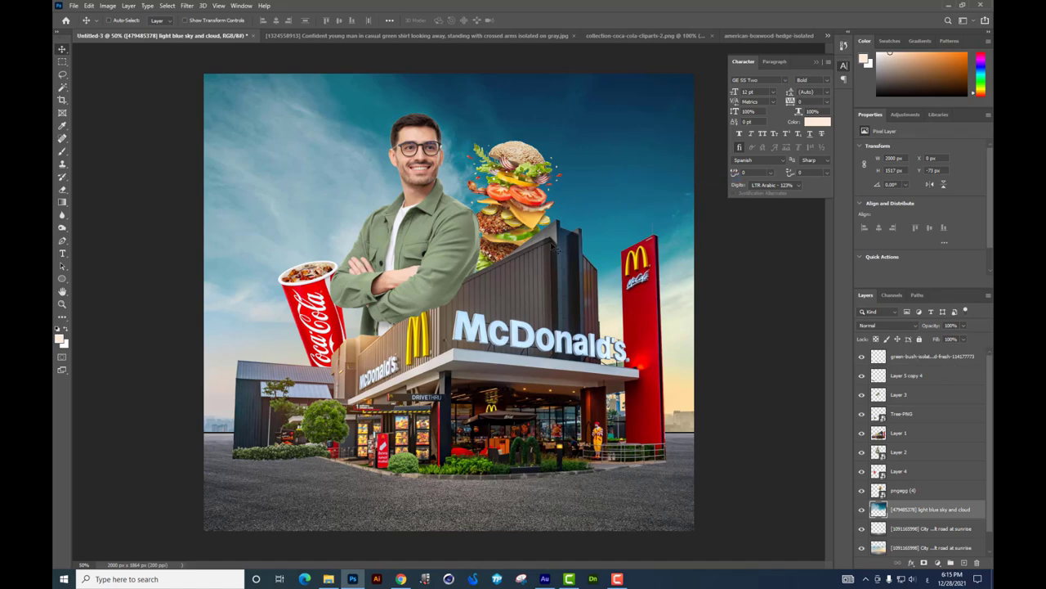
scroll(457, 237, "up", 3)
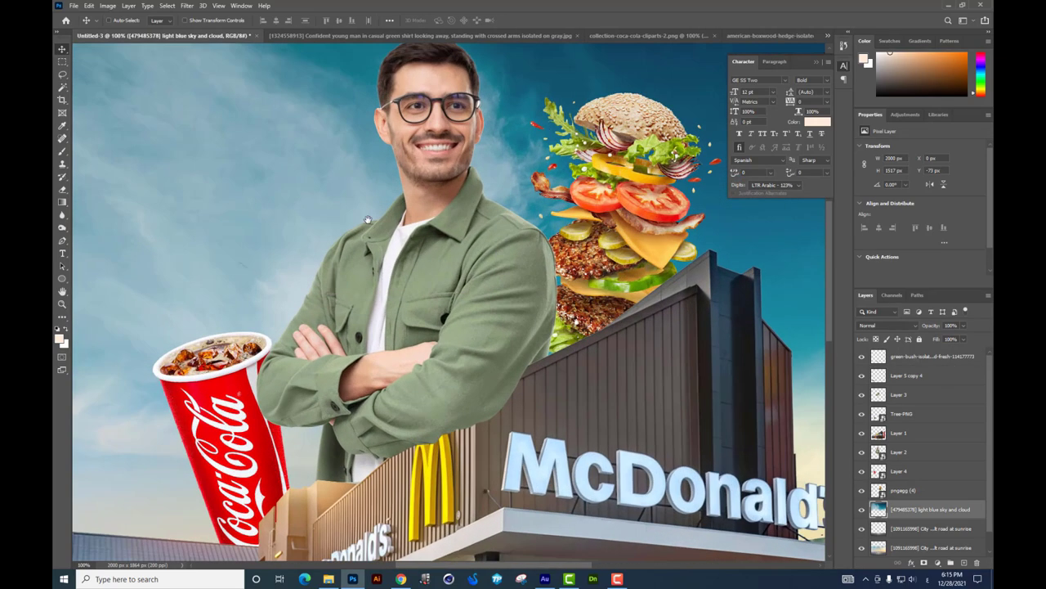
scroll(351, 213, "down", 3)
scroll(330, 208, "up", 2)
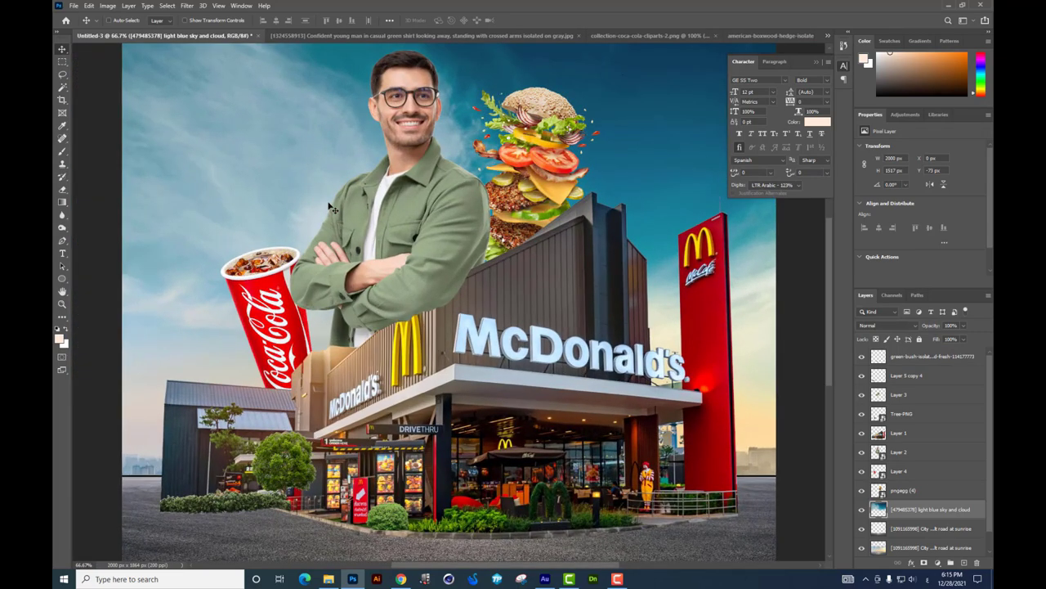
scroll(330, 209, "right", 3)
scroll(424, 272, "right", 1)
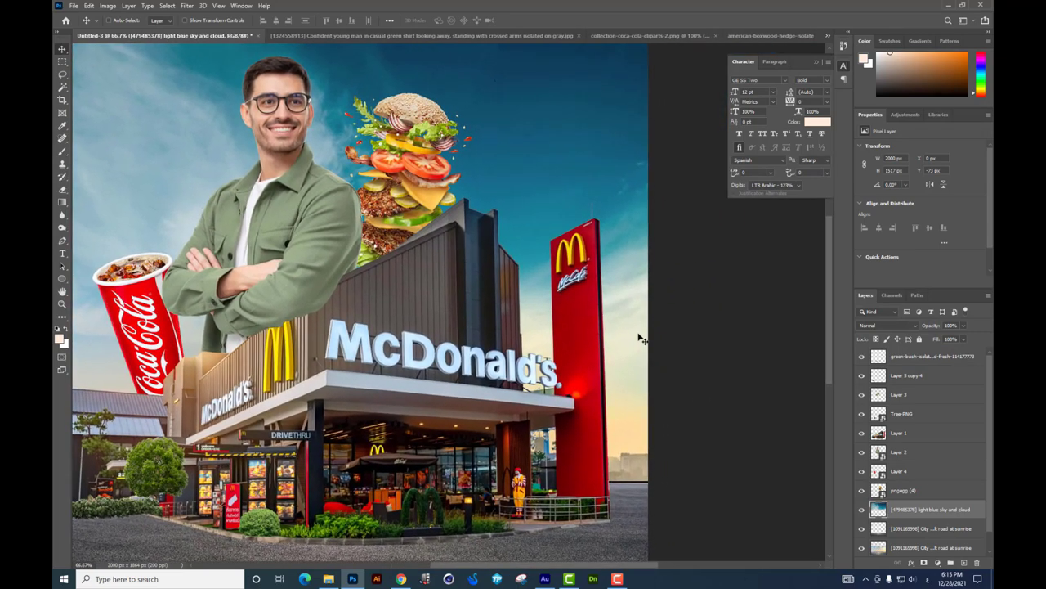
scroll(641, 339, "down", 1)
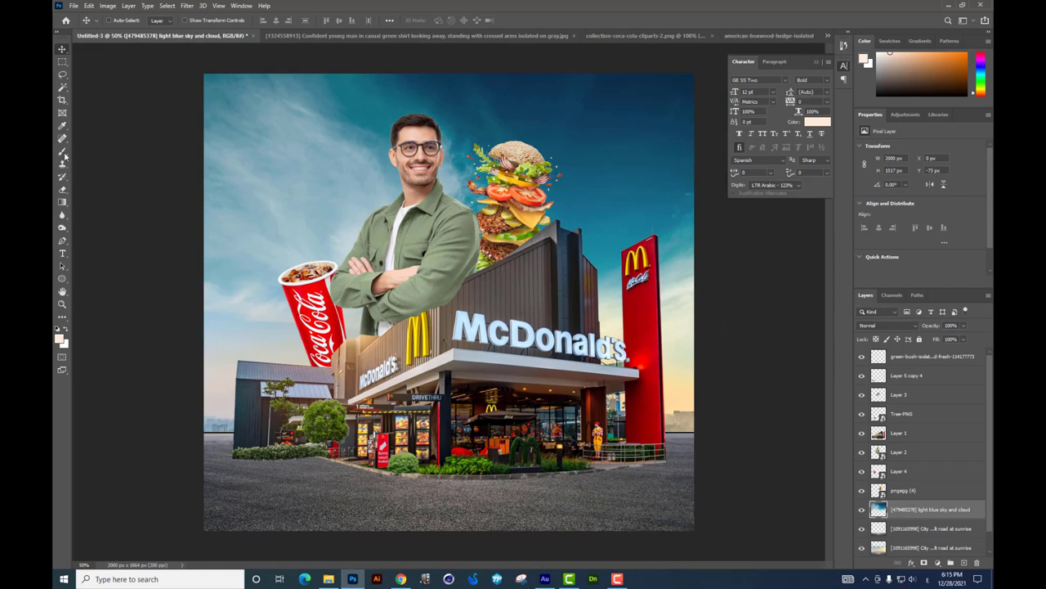
left_click(62, 151)
right_click(665, 303)
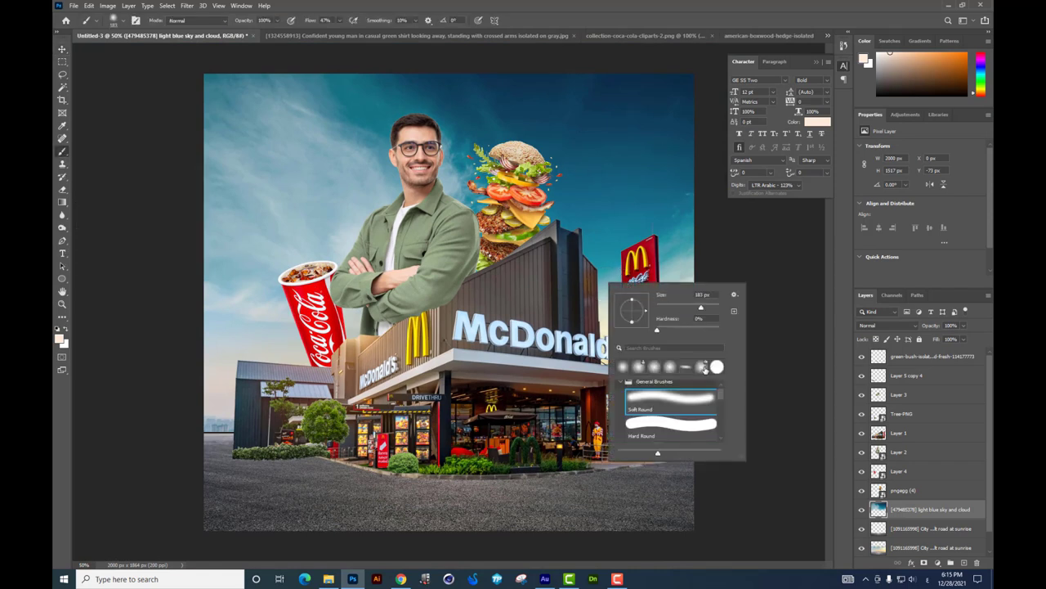
left_click(623, 366)
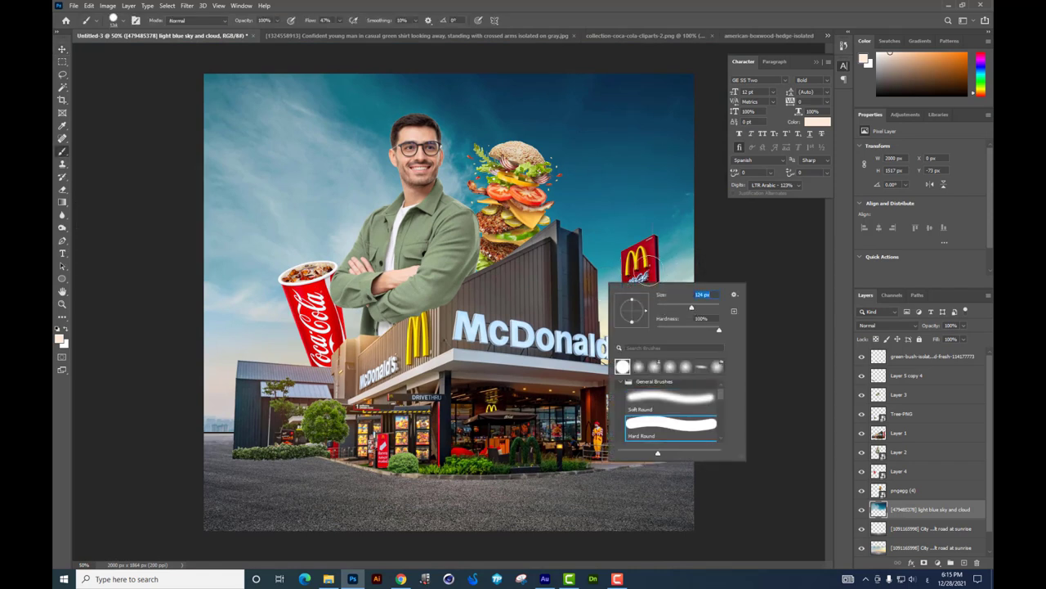
left_click(650, 248)
left_click(649, 247, "alt")
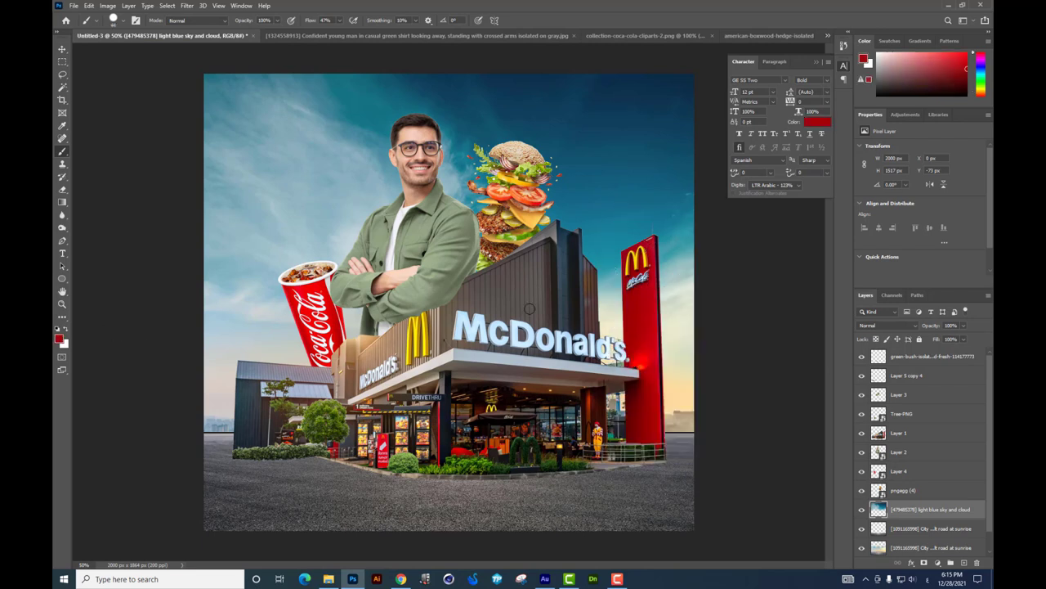
right_click(419, 169)
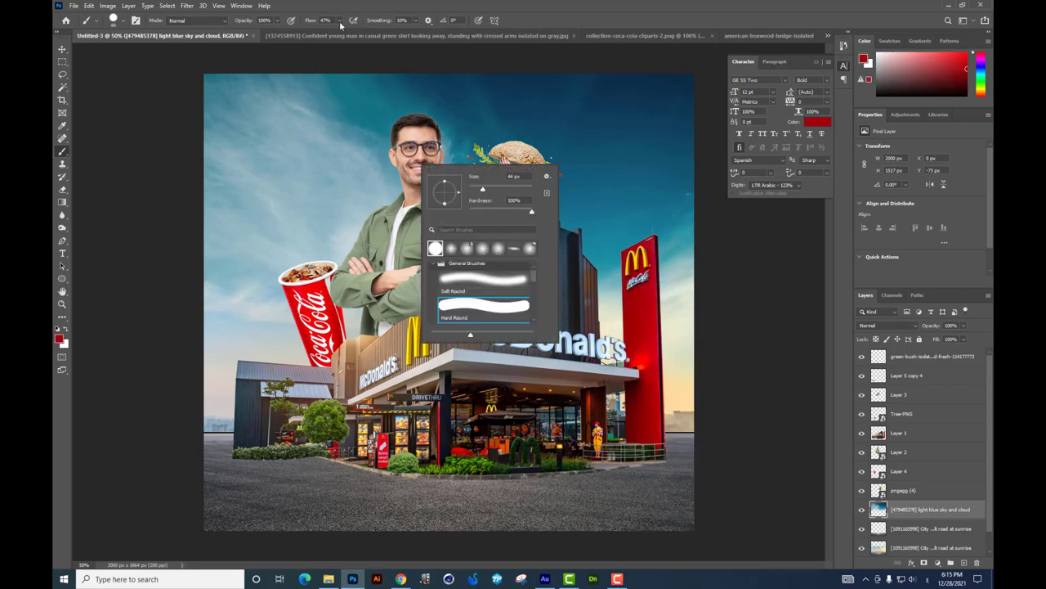
left_click_drag(341, 26, 447, 48)
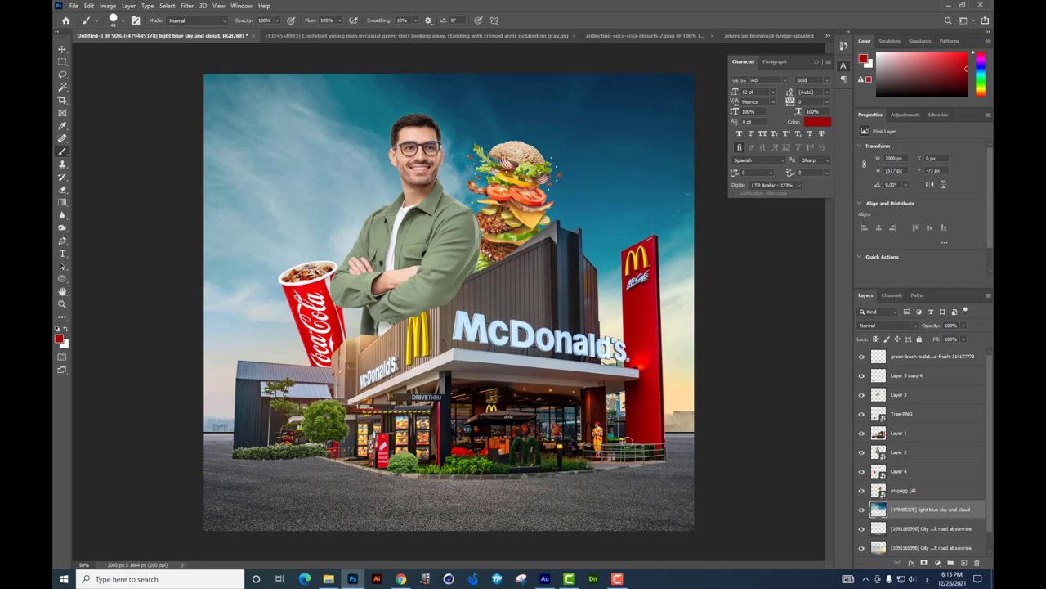
left_click_drag(579, 237, 631, 193)
key("ctrl+z")
left_click(964, 562)
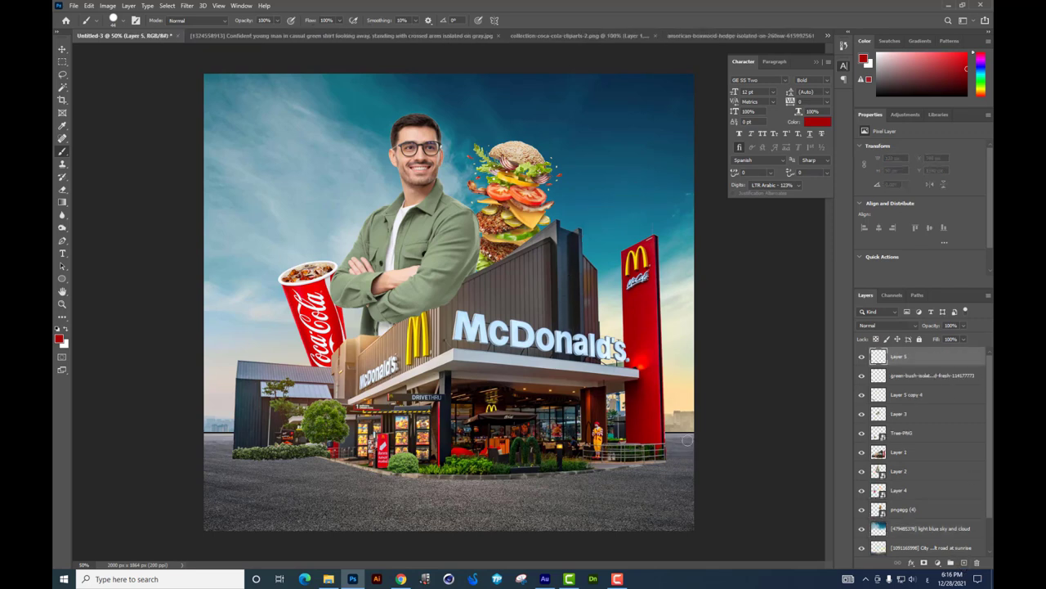
left_click_drag(687, 440, 708, 209)
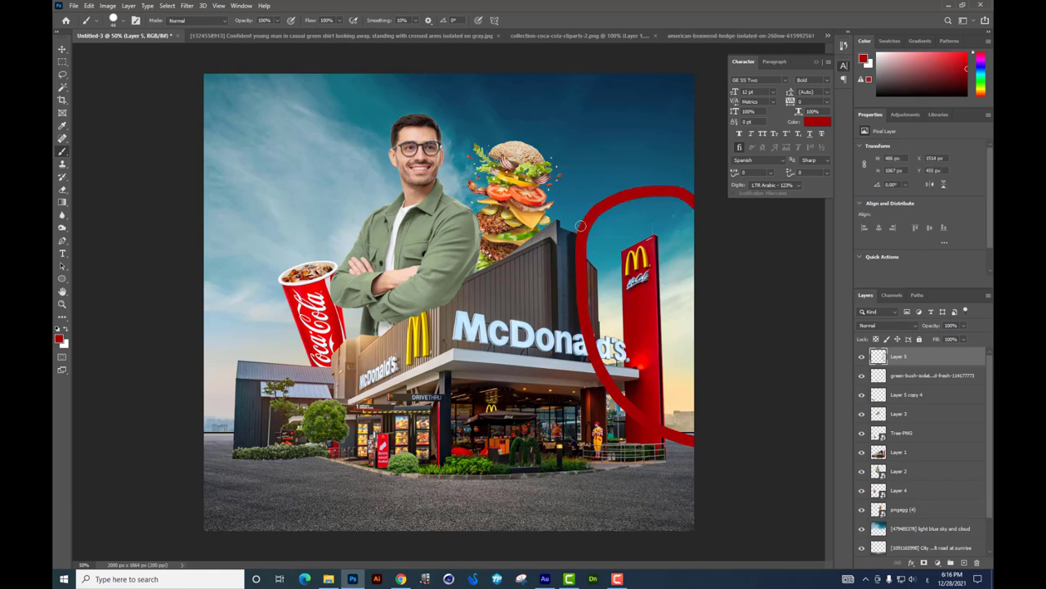
mouse_move(585, 222)
left_mouse_down()
mouse_move(541, 182)
mouse_move(549, 208)
left_mouse_up()
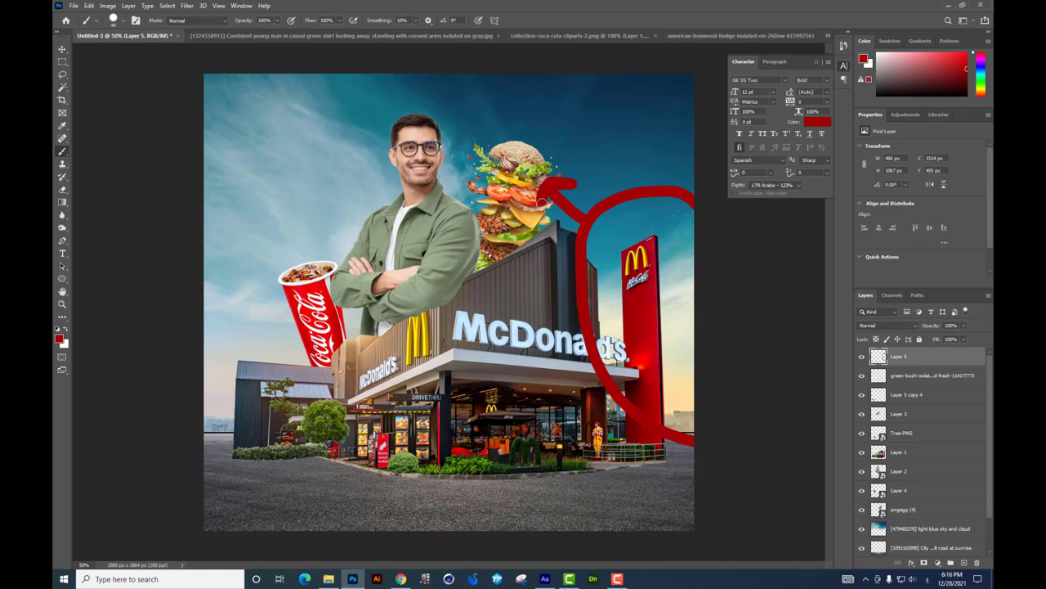
right_click(608, 261)
left_click(573, 269)
left_click_drag(575, 270, 446, 167)
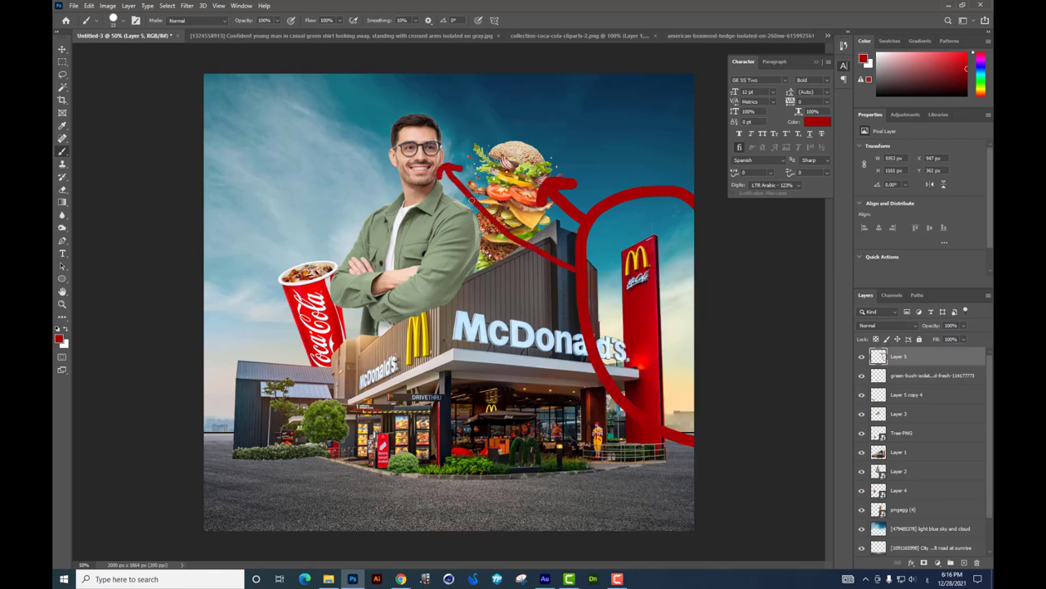
mouse_move(567, 303)
left_mouse_down()
mouse_move(492, 235)
mouse_move(468, 239)
left_mouse_up()
left_click_drag(623, 307, 606, 299)
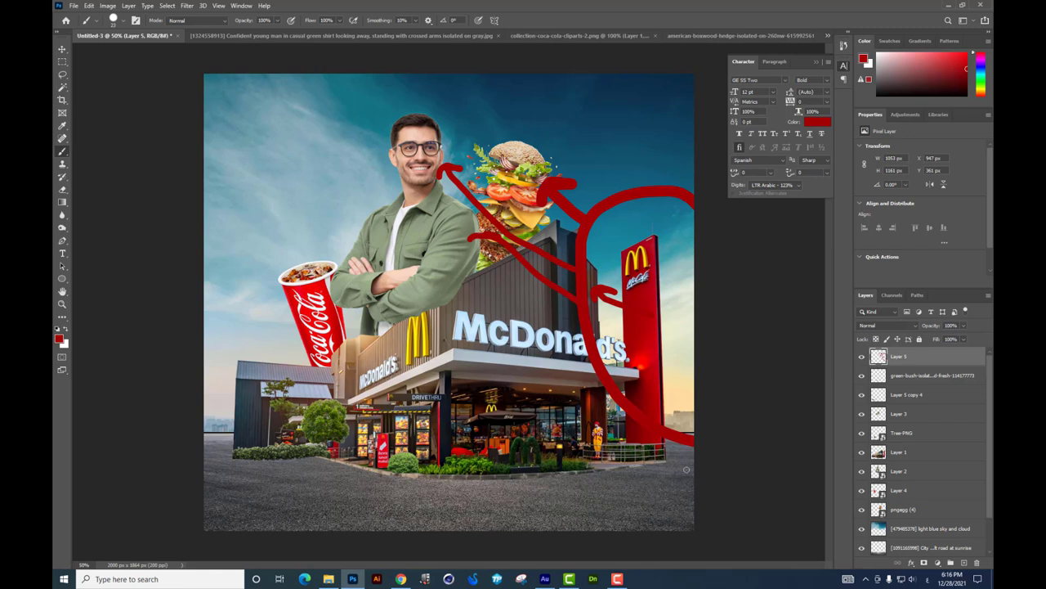
left_click_drag(686, 469, 352, 302)
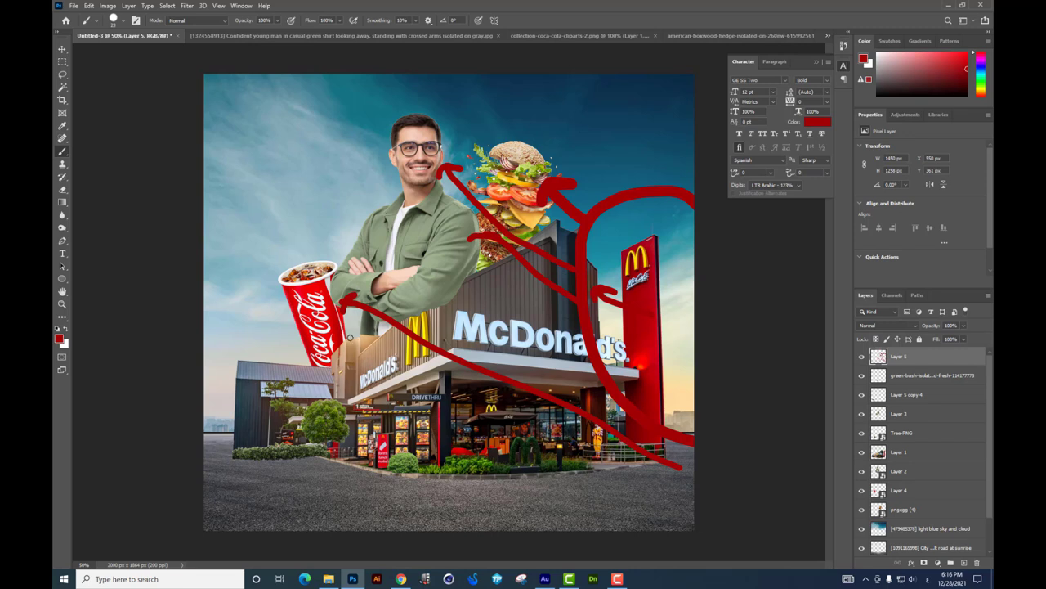
left_click_drag(342, 324, 329, 263)
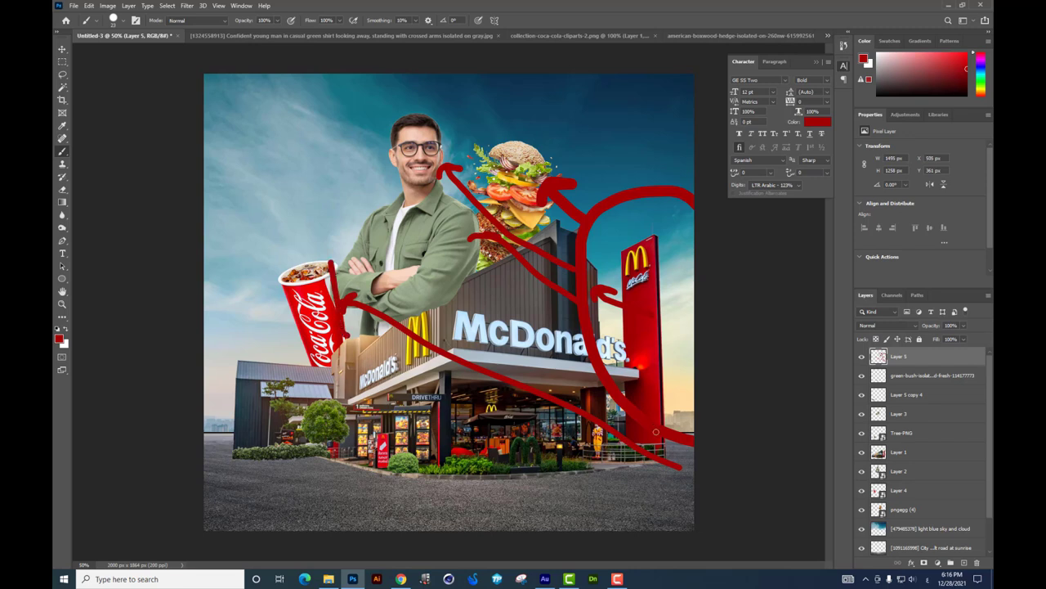
left_click(58, 46)
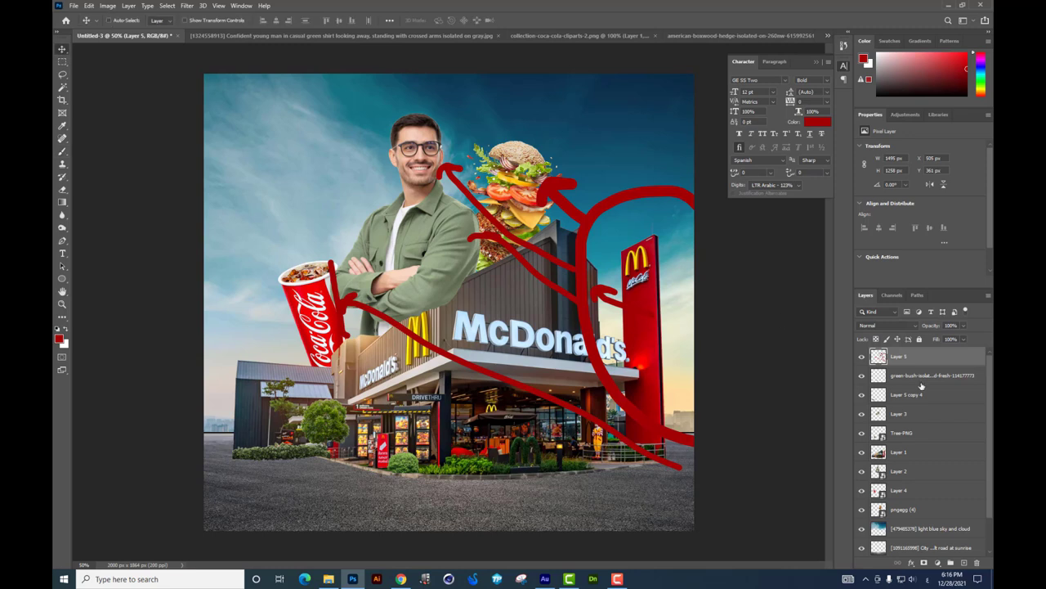
Step: Delete the red-arrows layer, add a new layer, and set a 464 px soft round yellow-orange brush
key("Delete")
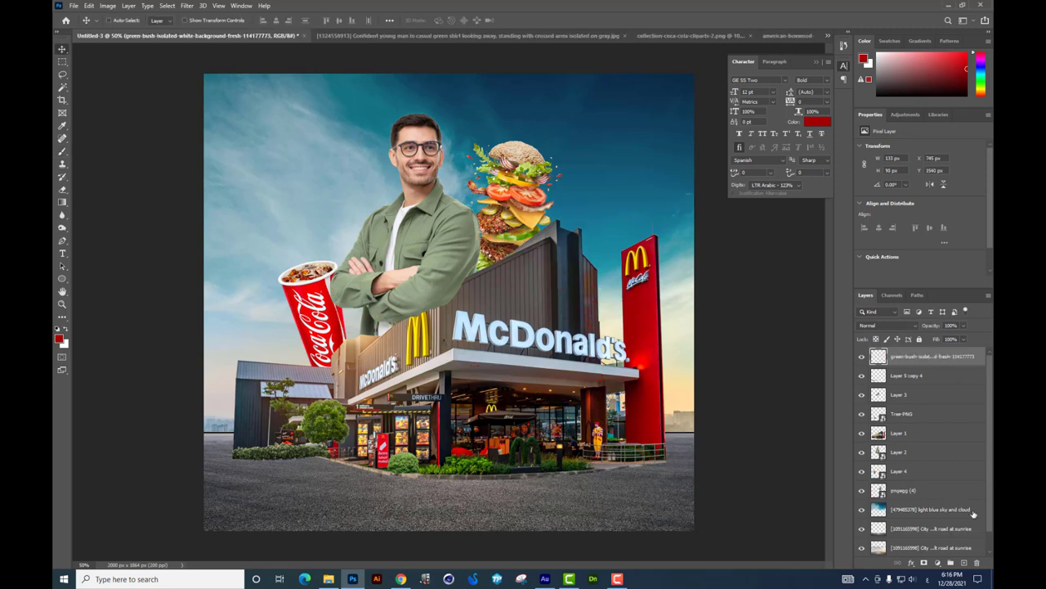
left_click(964, 563)
left_click(62, 151)
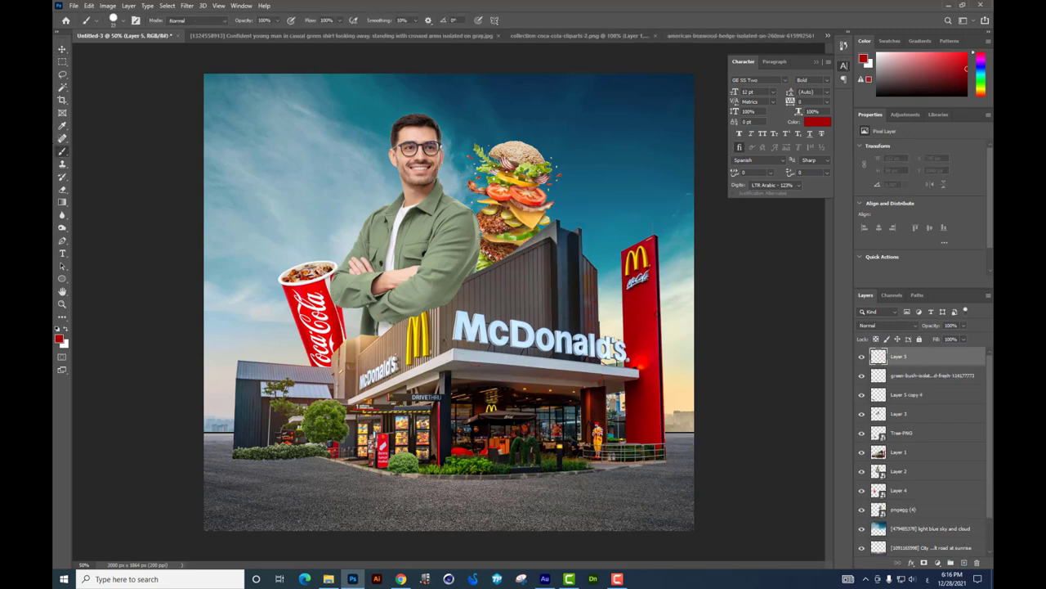
right_click(603, 294)
left_click(694, 316)
left_click(658, 413)
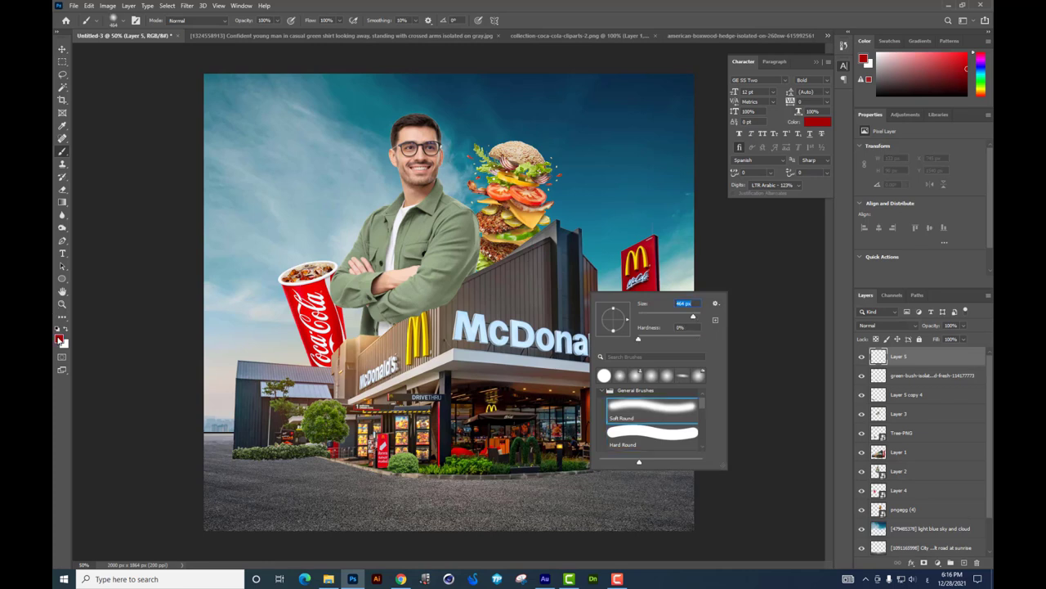
left_click(60, 339)
left_click_drag(799, 409, 799, 415)
key("Return")
Step: Paint the sun, enlarge it, set the layer to Color Dodge, and skew the glow across the right sky
left_click(593, 196)
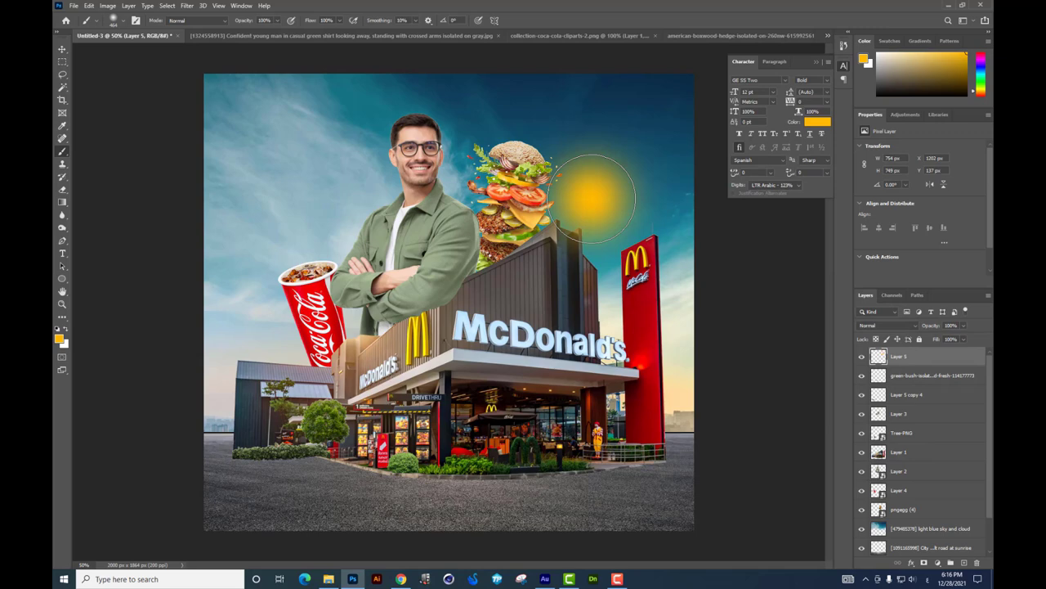
key("ctrl+t")
mouse_move(678, 291)
left_mouse_down()
mouse_move(691, 336)
mouse_move(677, 332)
left_mouse_up()
key("Return")
left_click(887, 326)
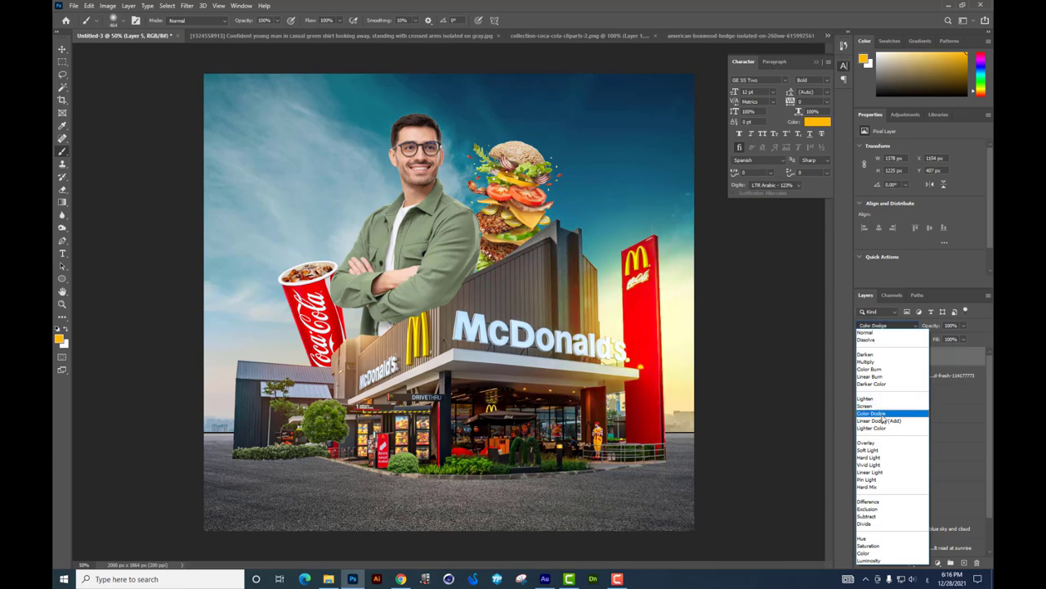
left_click(881, 415)
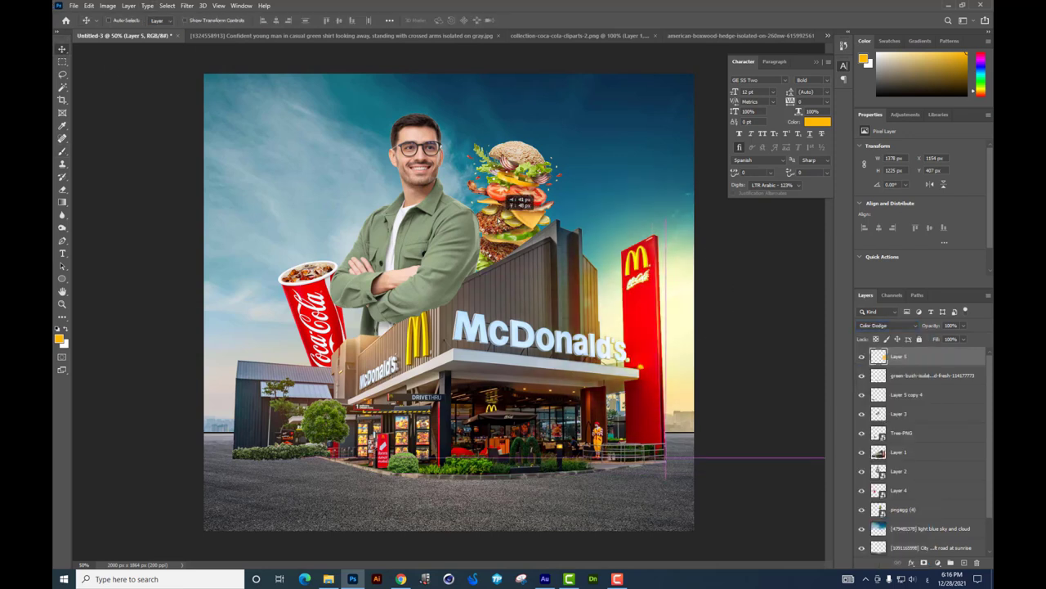
key("ctrl+t")
left_click_drag(497, 163, 444, 231)
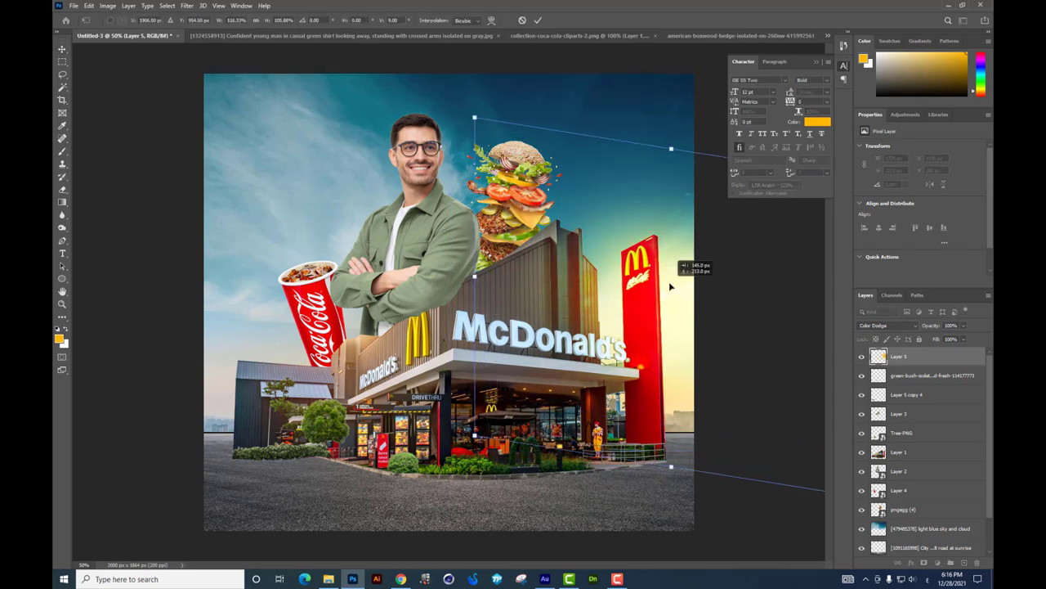
key("Return")
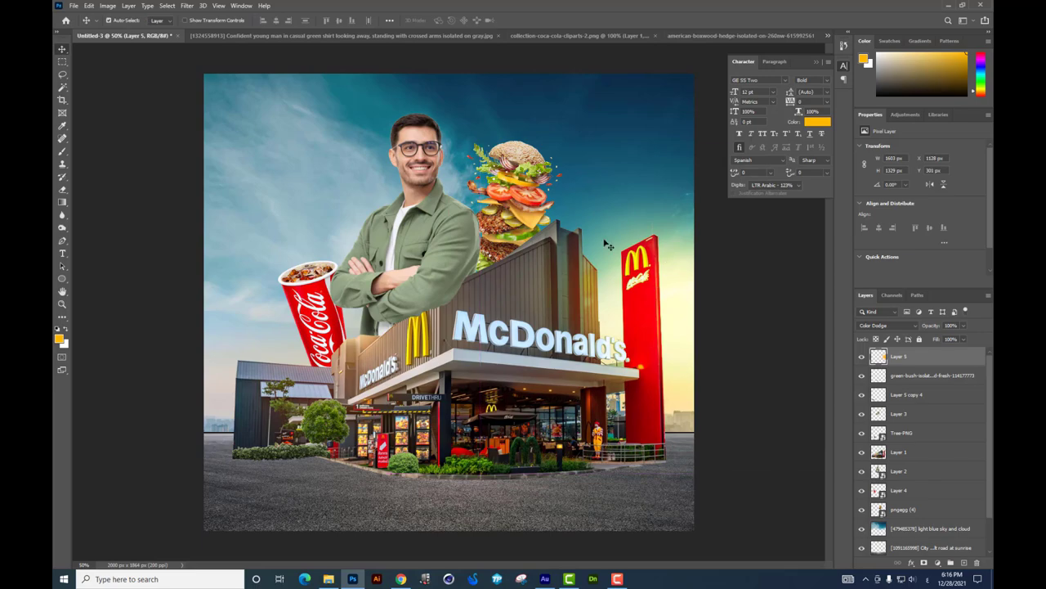
Step: Apply Filter > Sharpen > Sharpen More to Layer 2, the man
scroll(607, 243, "up", 5)
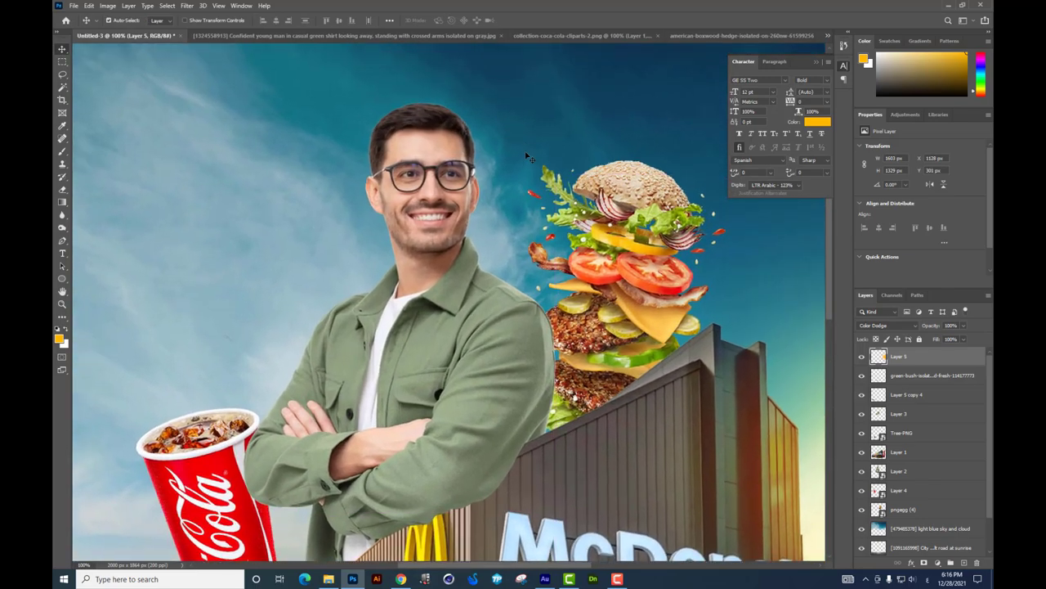
scroll(442, 119, "up", 5)
left_click_drag(435, 236, 457, 245)
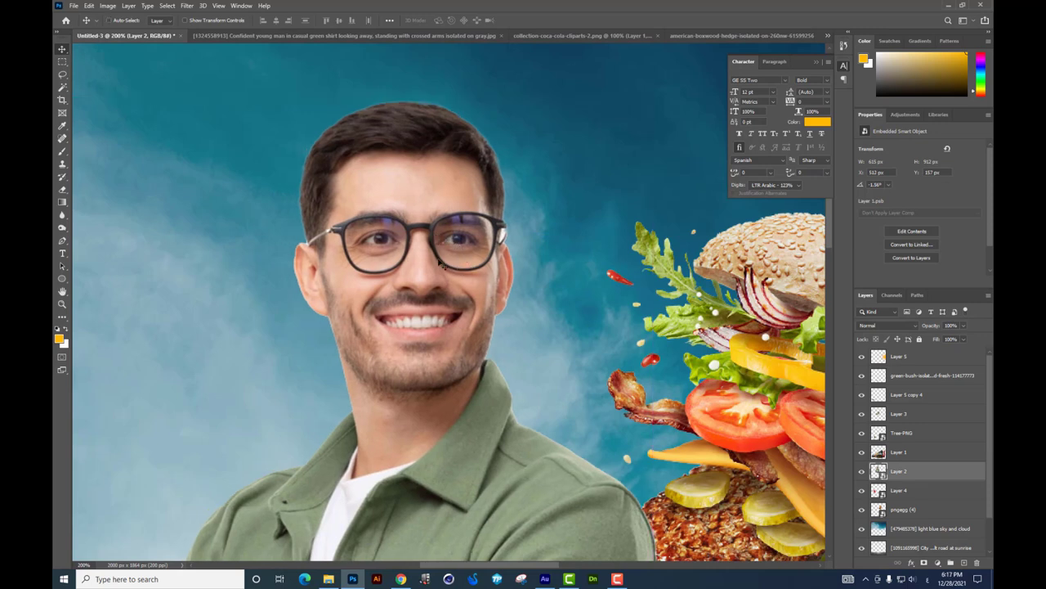
left_click(189, 7)
mouse_move(198, 188)
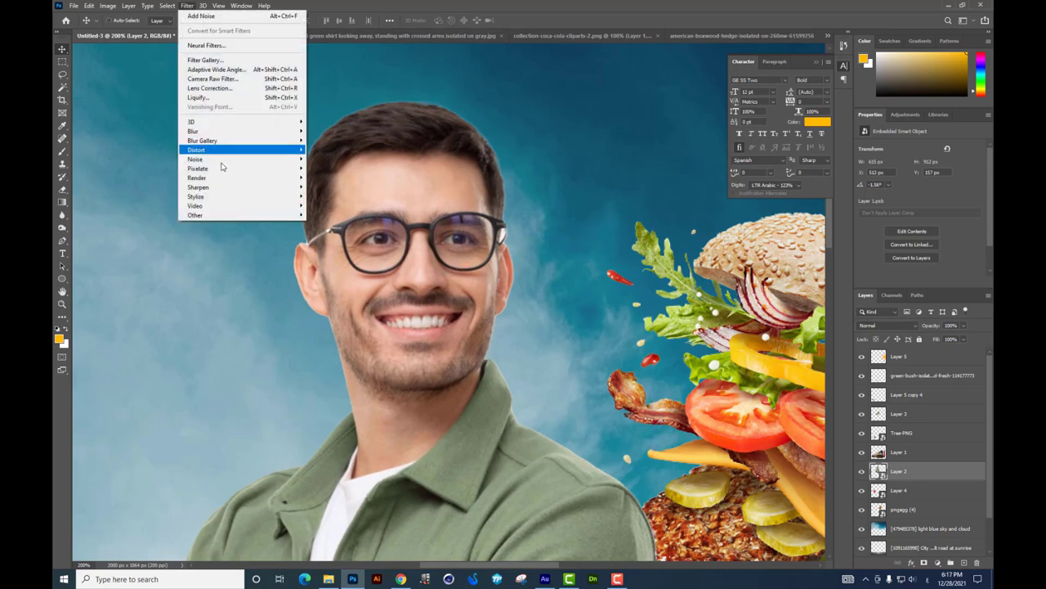
left_click(332, 214)
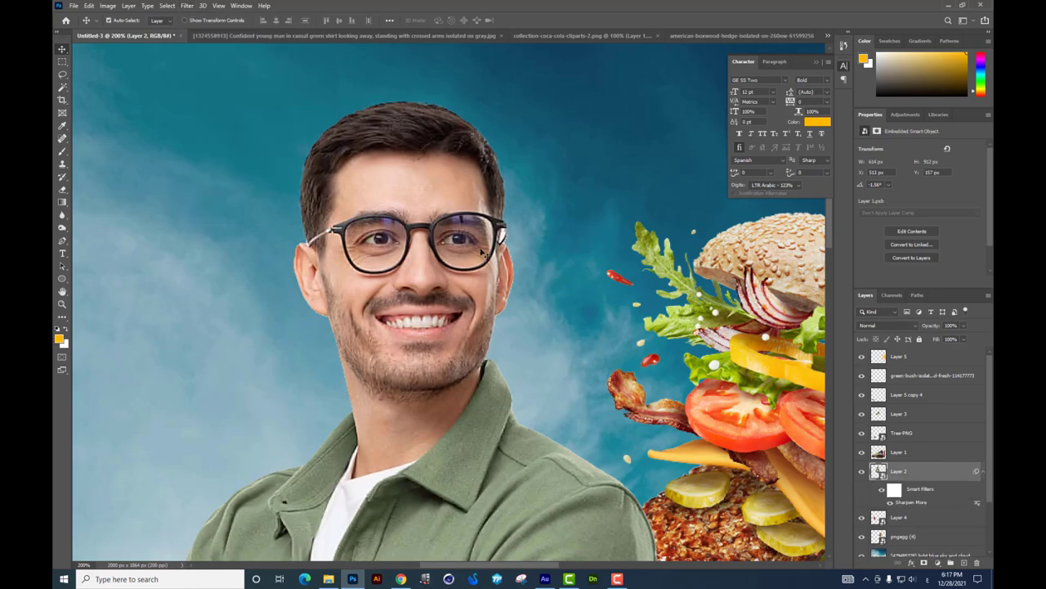
Step: Apply Sharpen More to Layer 3, the jacket patch, and zoom out to 100%
left_click_drag(525, 254, 522, 213)
scroll(499, 286, "down", 2)
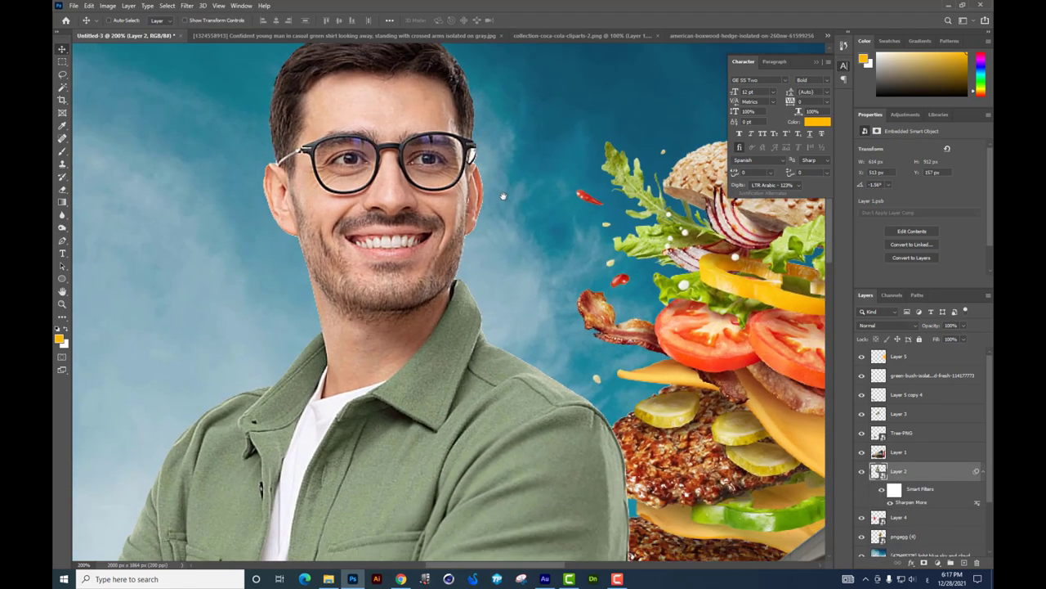
scroll(478, 343, "down", 5)
scroll(454, 400, "down", 4)
right_click(454, 400)
left_click(462, 405)
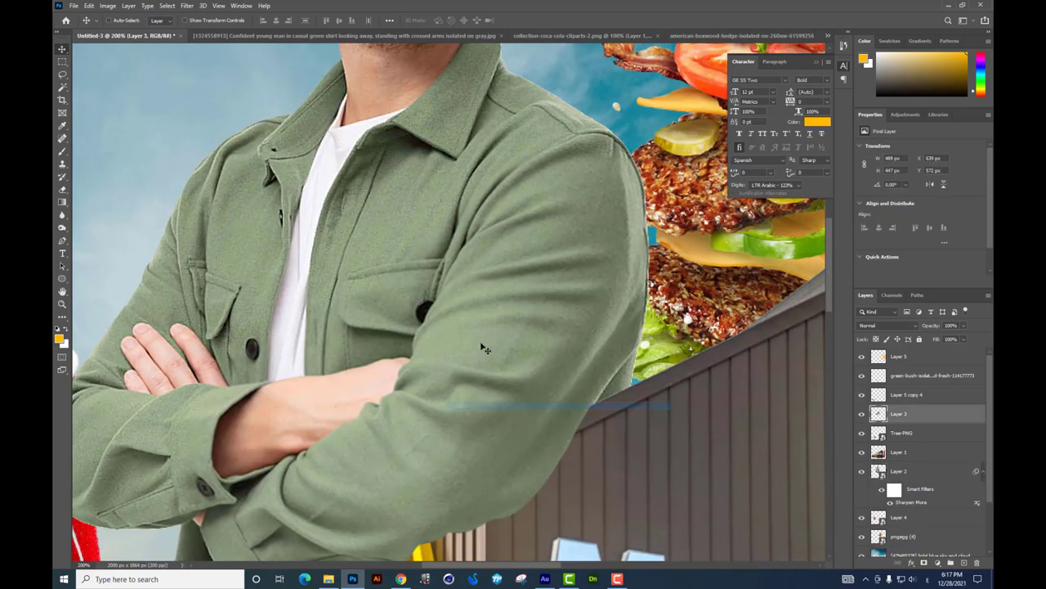
scroll(479, 346, "down", 2)
scroll(474, 255, "left", 2)
left_click_drag(548, 311, 186, 51)
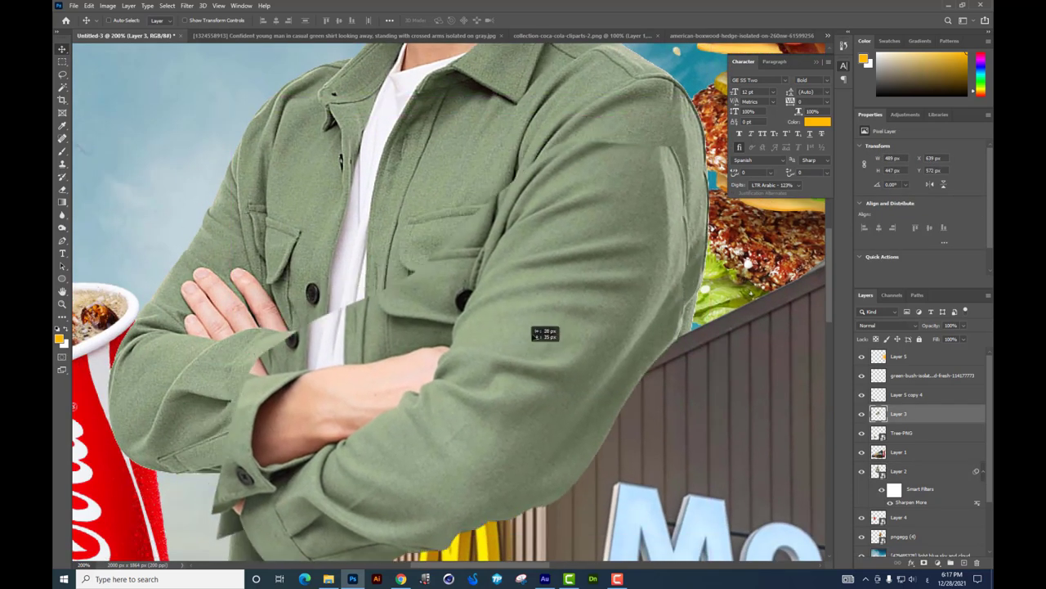
key("ctrl+z")
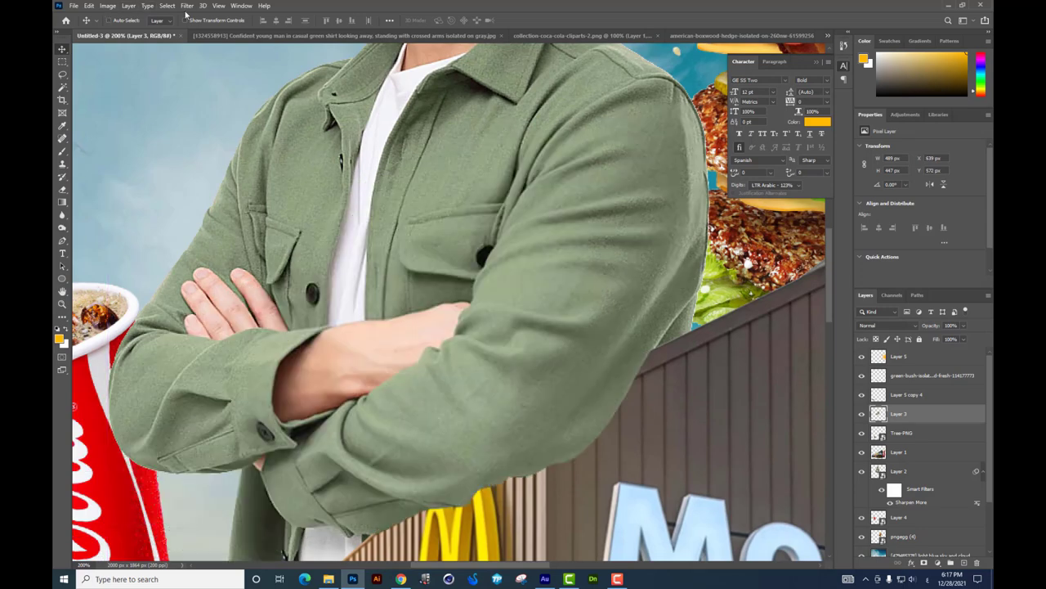
left_click(187, 6)
mouse_move(199, 187)
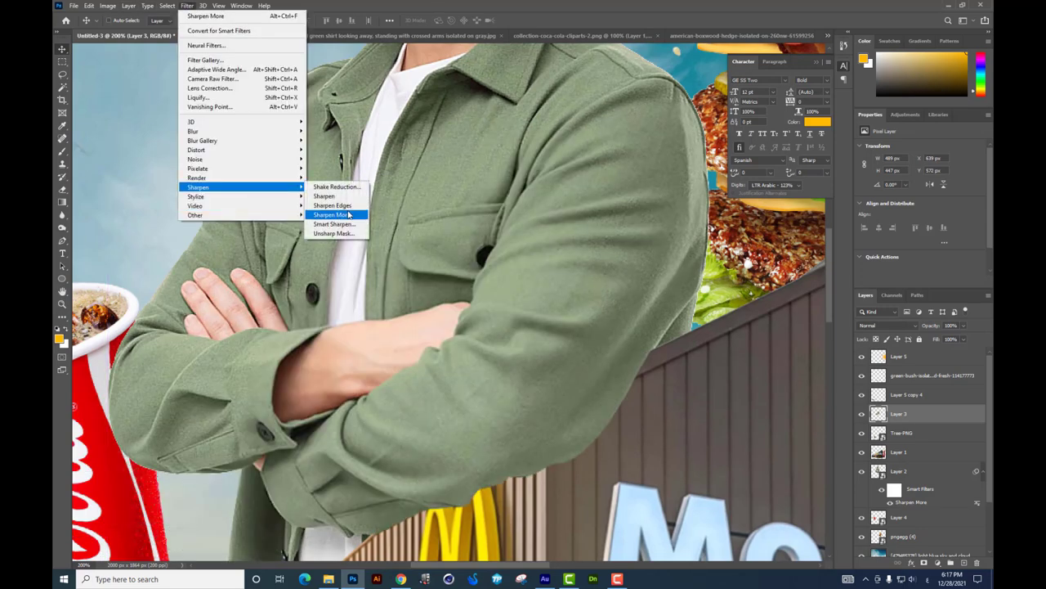
left_click(349, 214)
key("ctrl+minus")
scroll(471, 198, "up", 2)
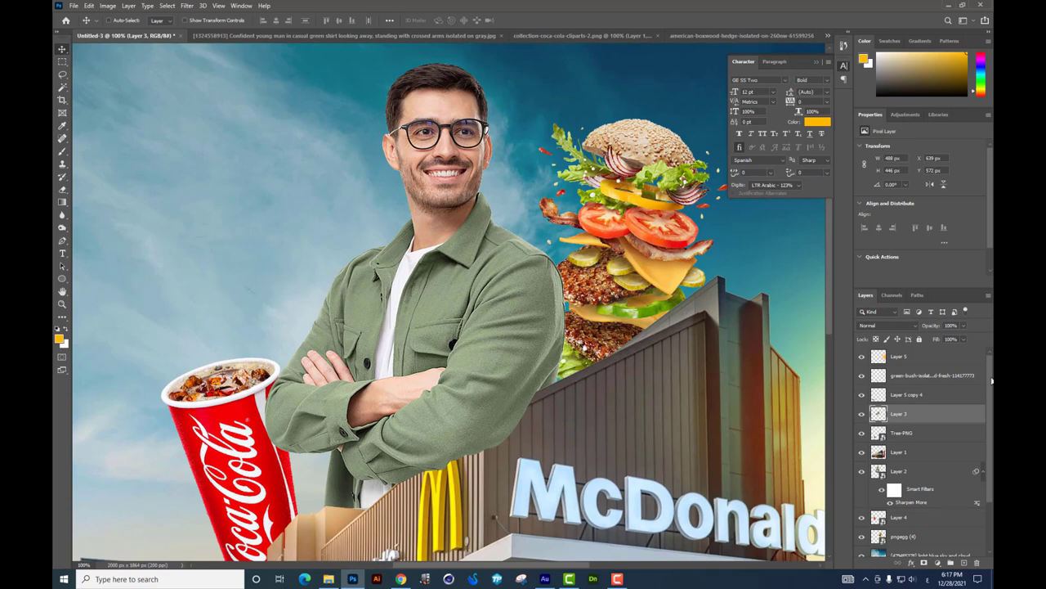
Step: Nudge the Layer 3 jacket patch down-right and erase its shoulder edge with a large eraser
left_click(434, 191)
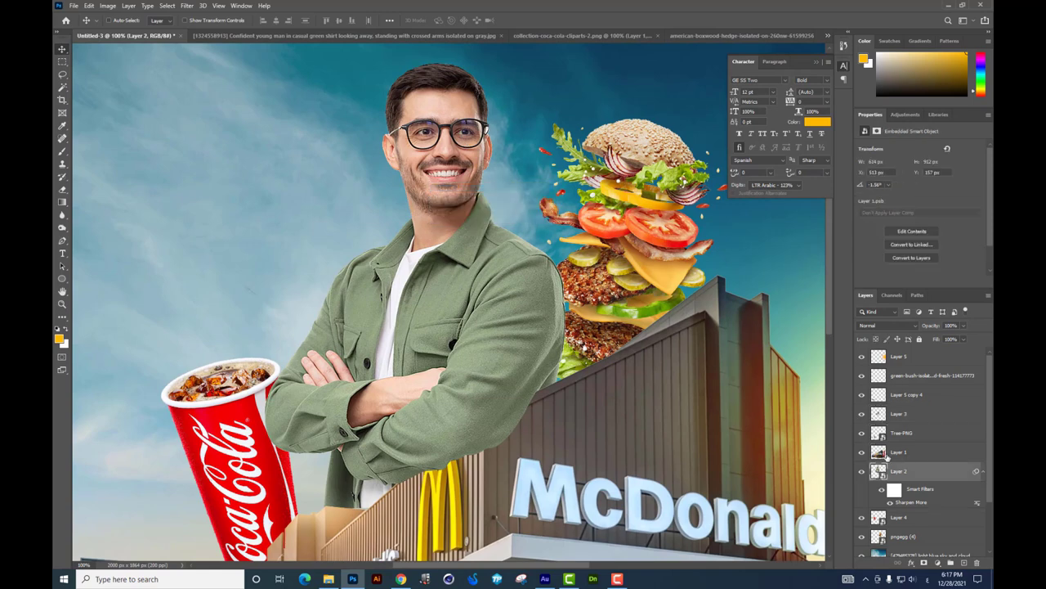
left_click_drag(502, 346, 523, 352)
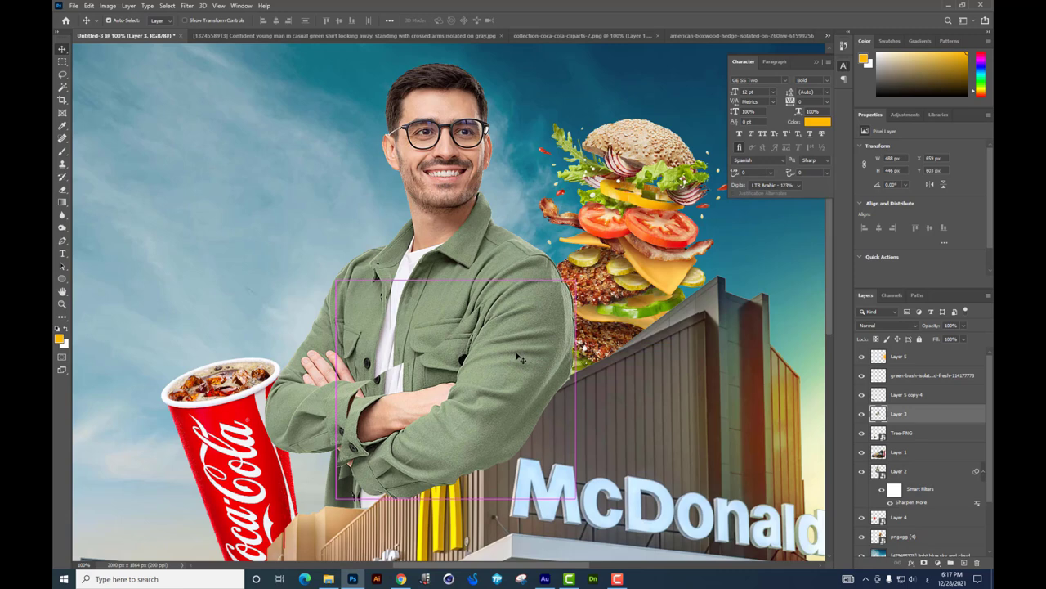
key("e")
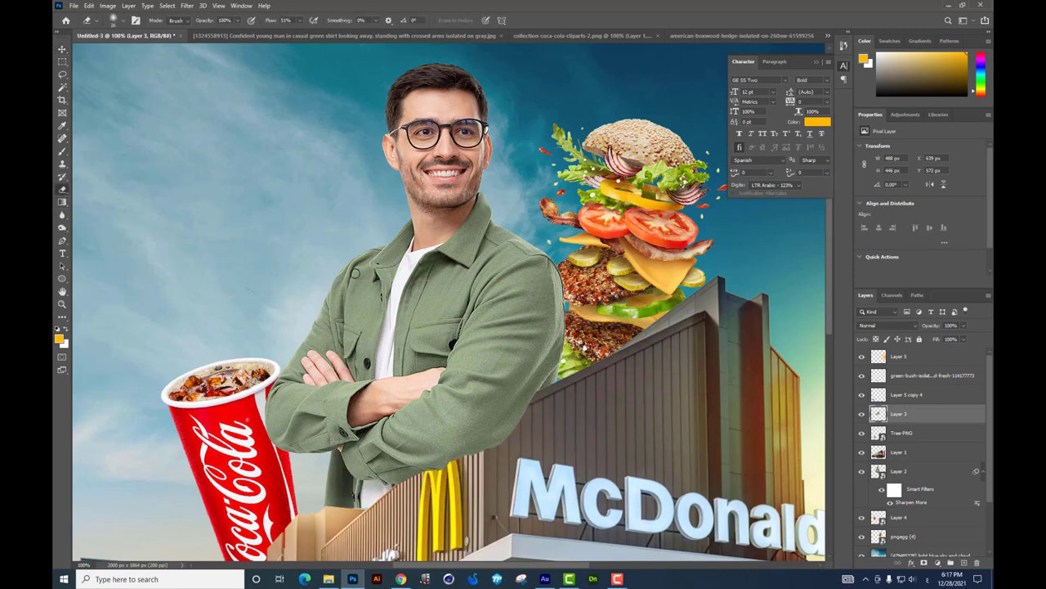
right_click(437, 298)
left_click(531, 324)
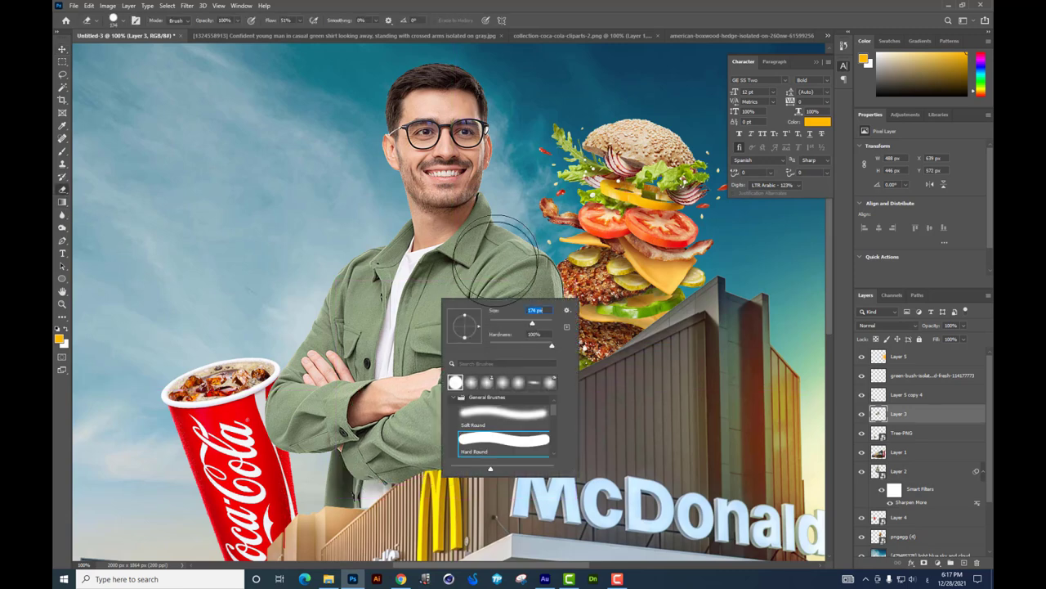
key("Return")
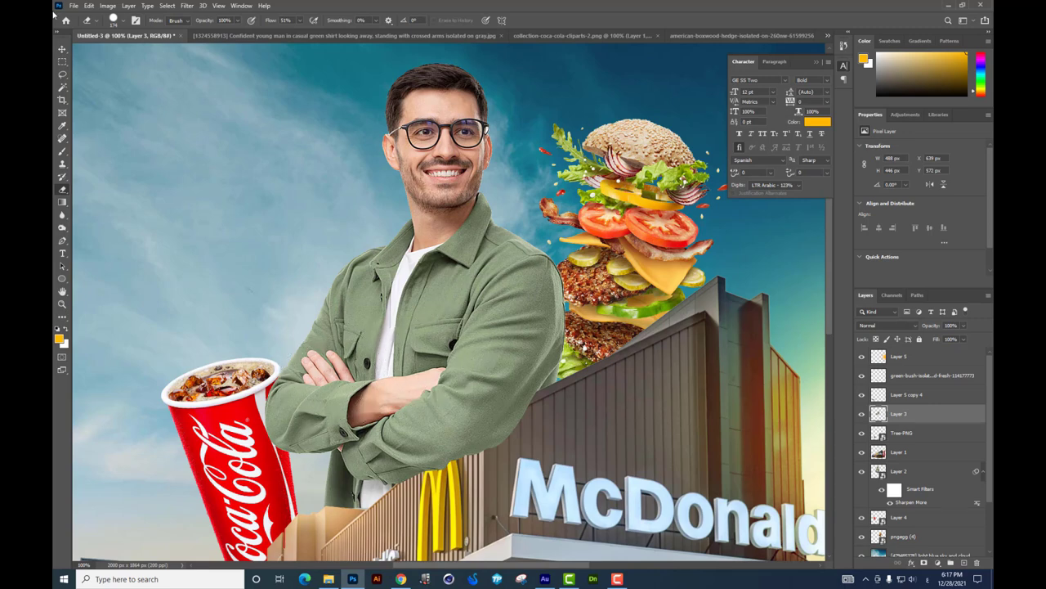
left_click(62, 50)
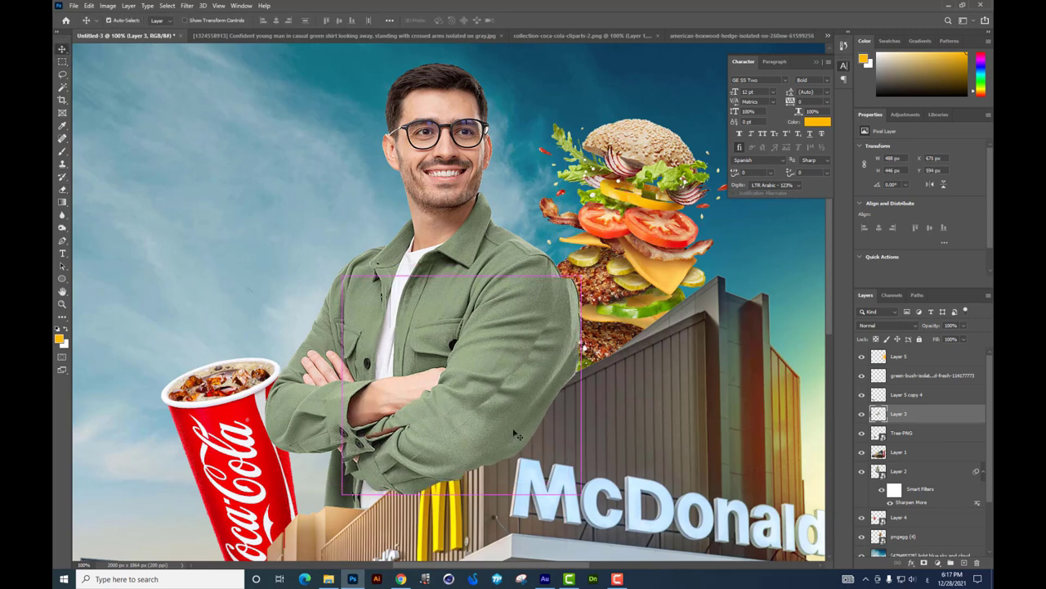
left_click(62, 189)
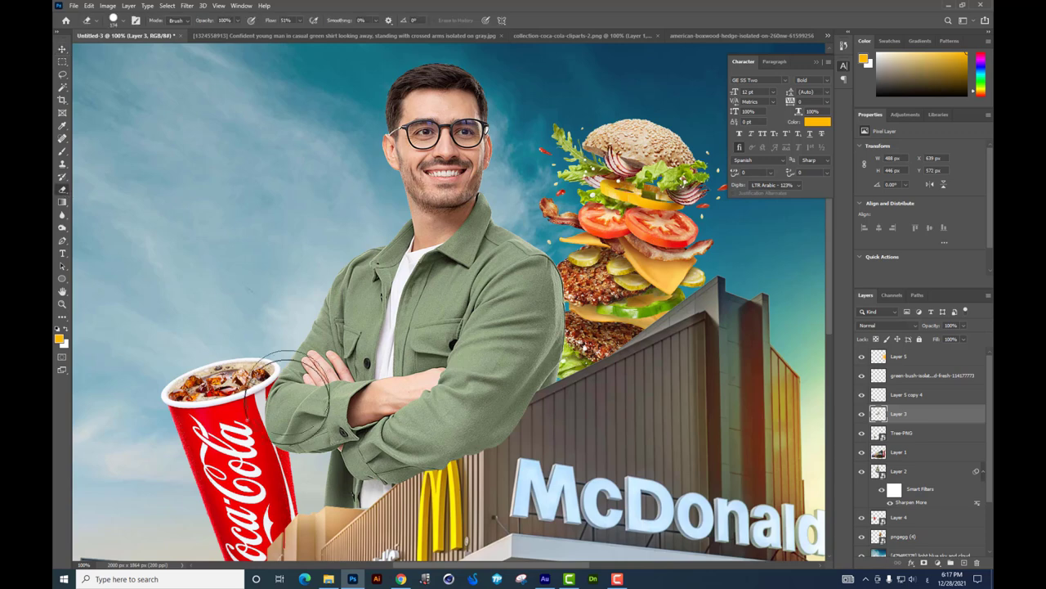
mouse_move(468, 357)
left_mouse_down()
mouse_move(515, 262)
mouse_move(497, 282)
left_mouse_up()
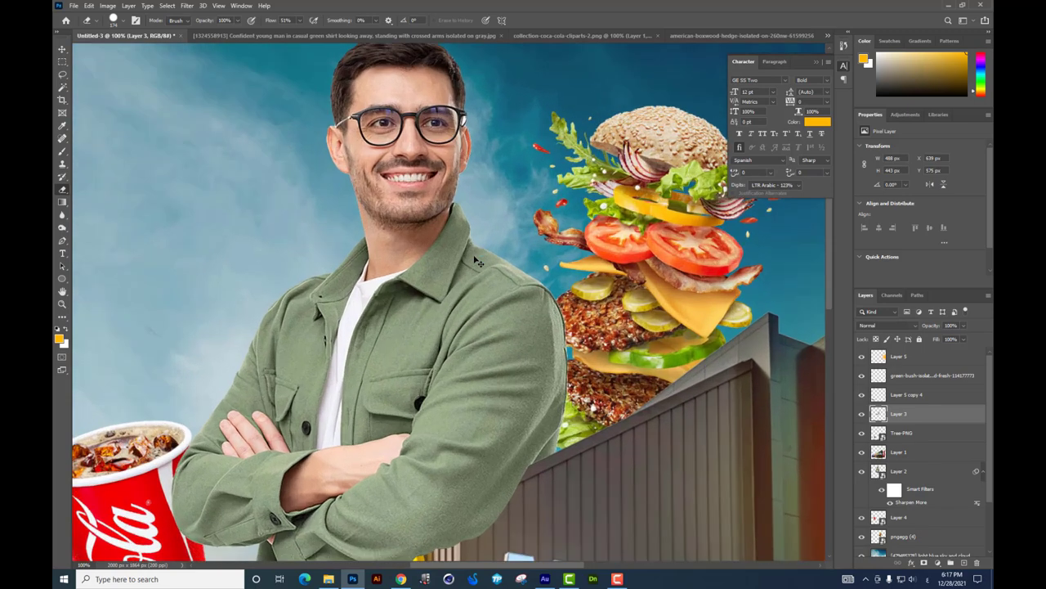
scroll(497, 282, "up", 3)
left_click(63, 47)
Step: Select Layer 2, the man, and duplicate it as Layer 2 copy
right_click(397, 156)
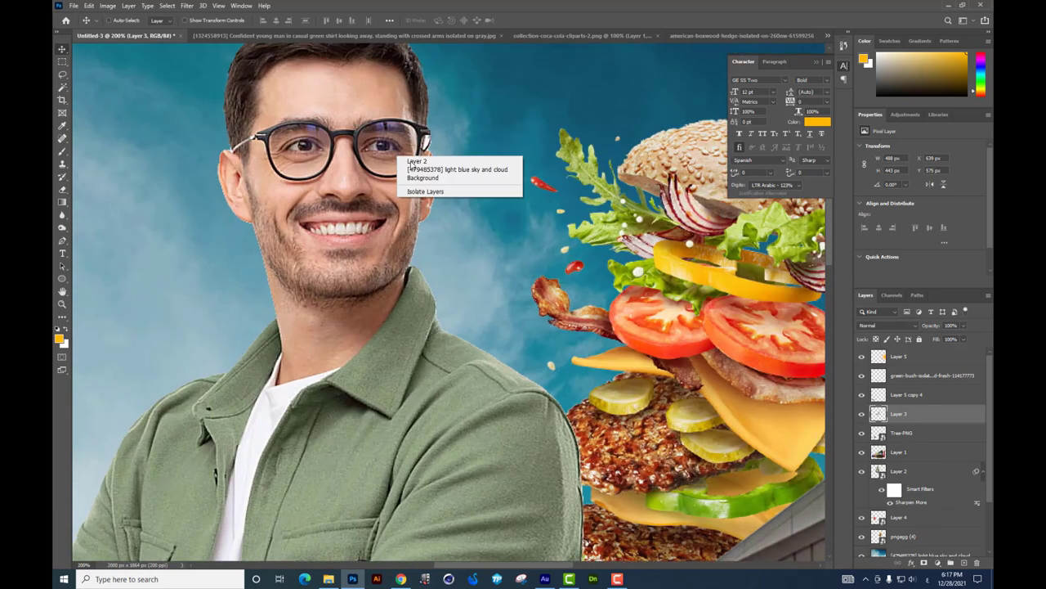
left_click(409, 162)
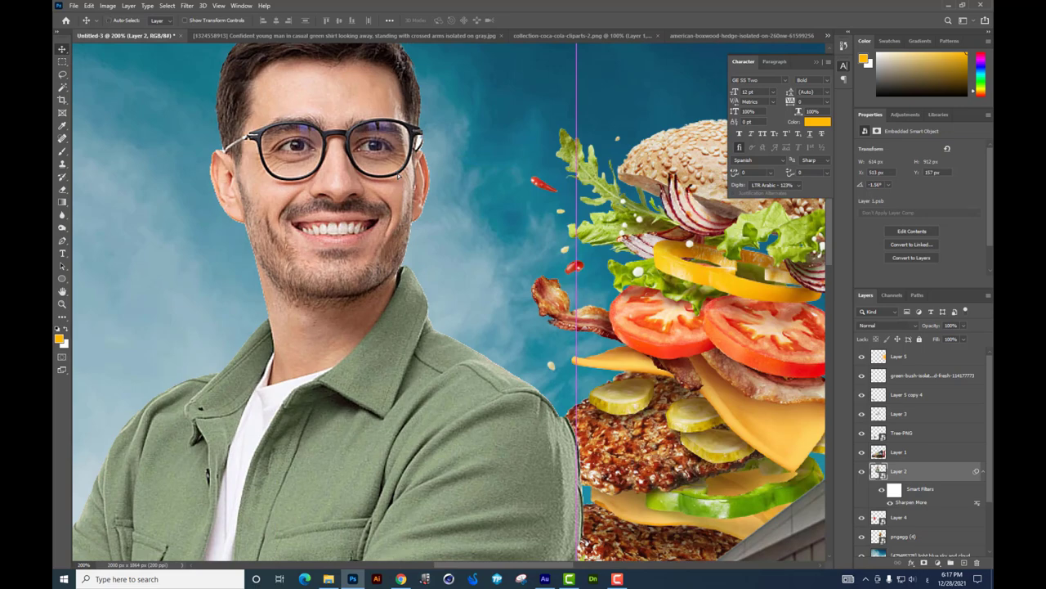
scroll(401, 176, "down", 3)
scroll(398, 175, "up", 2)
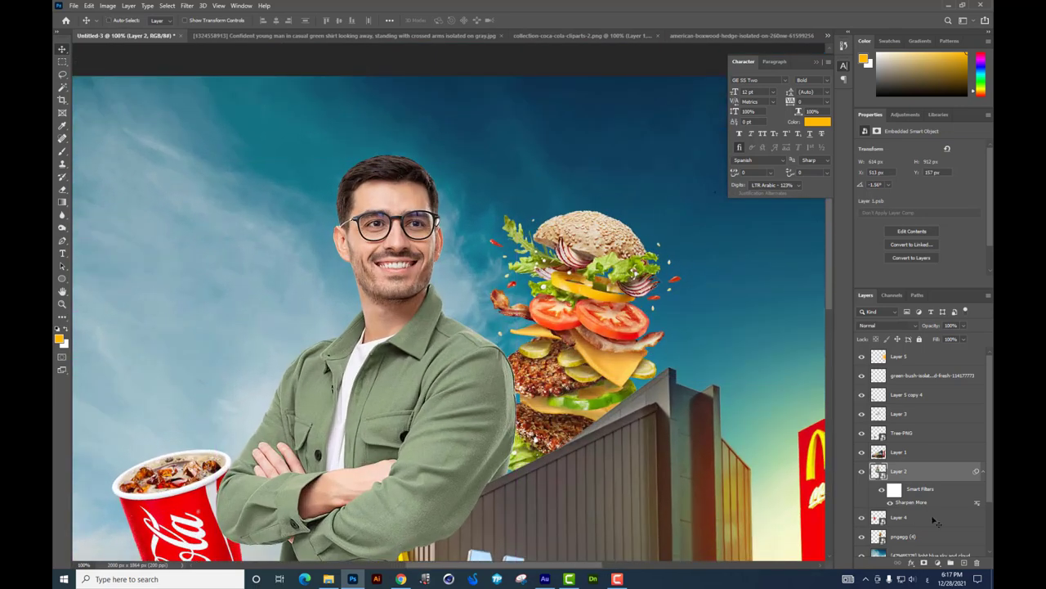
key("ctrl+j")
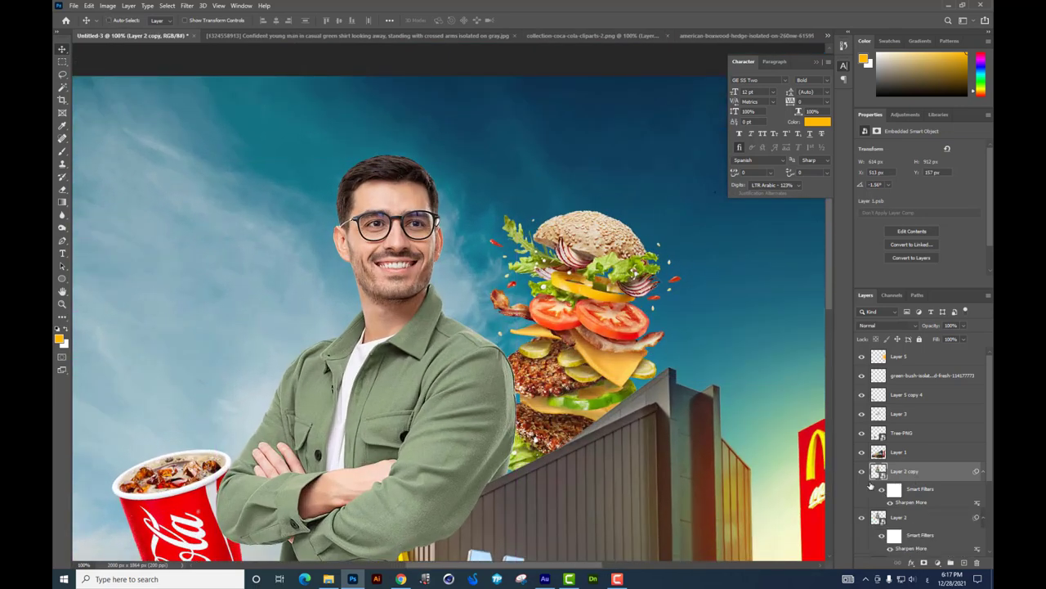
scroll(590, 364, "down", 2)
key("ctrl")
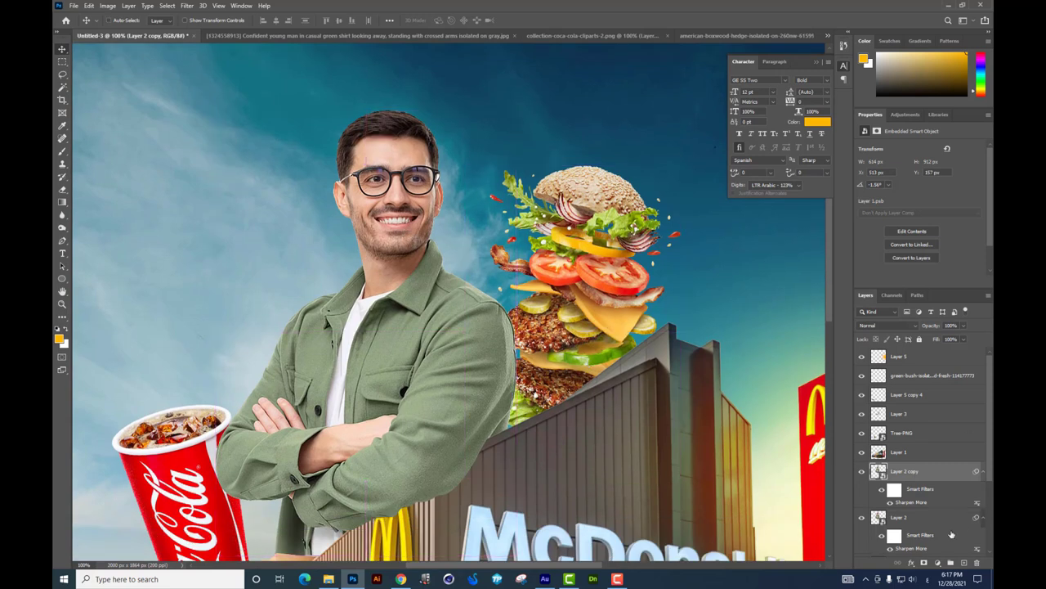
Step: Add a Levels adjustment with input levels 35, 0.97 and 255
left_click(939, 563)
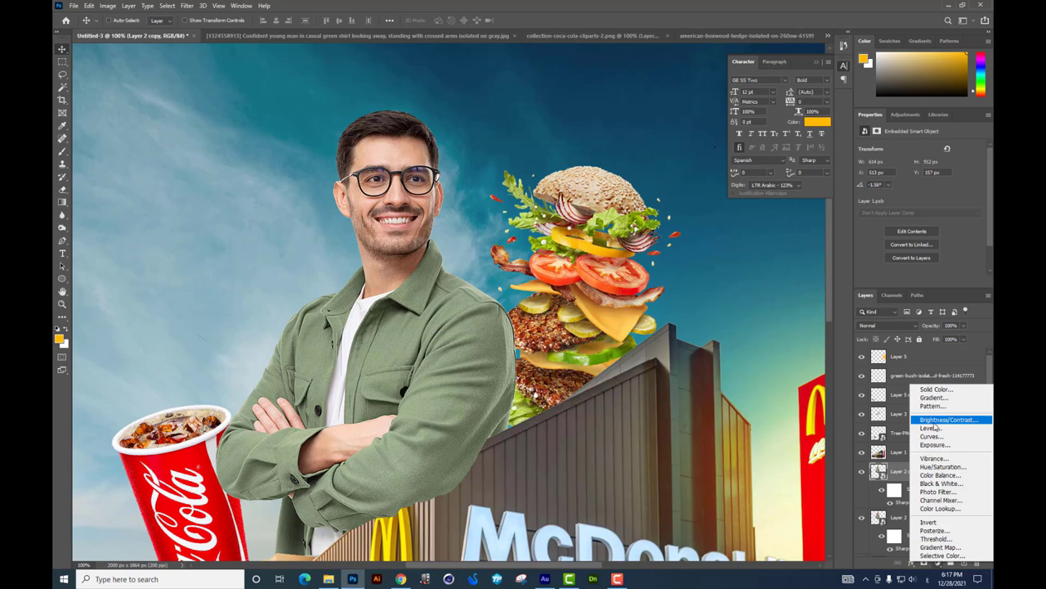
left_click(852, 418)
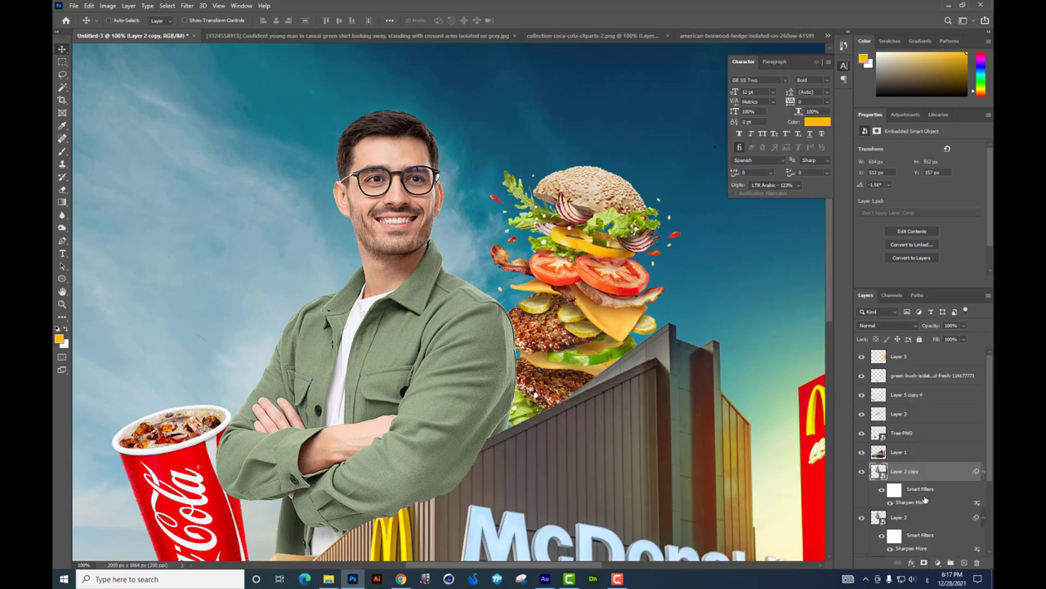
left_click(937, 563)
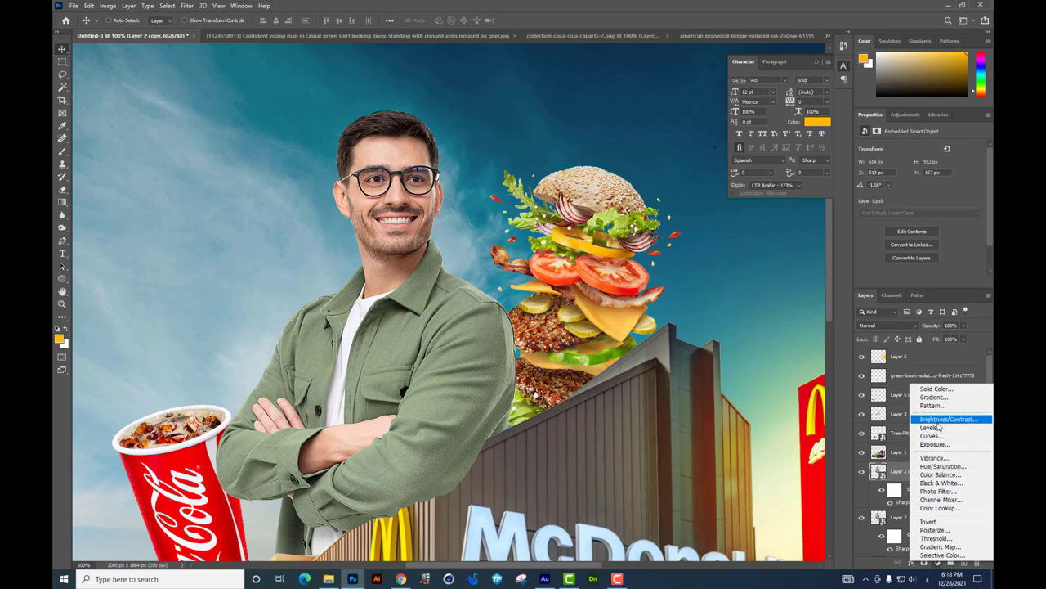
left_click(930, 428)
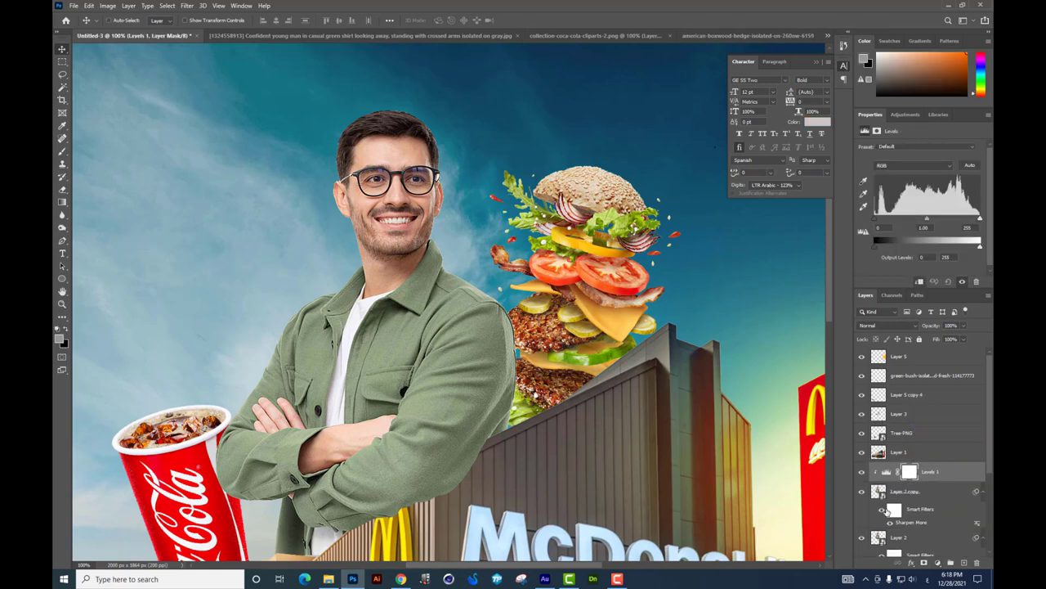
left_click_drag(876, 219, 934, 219)
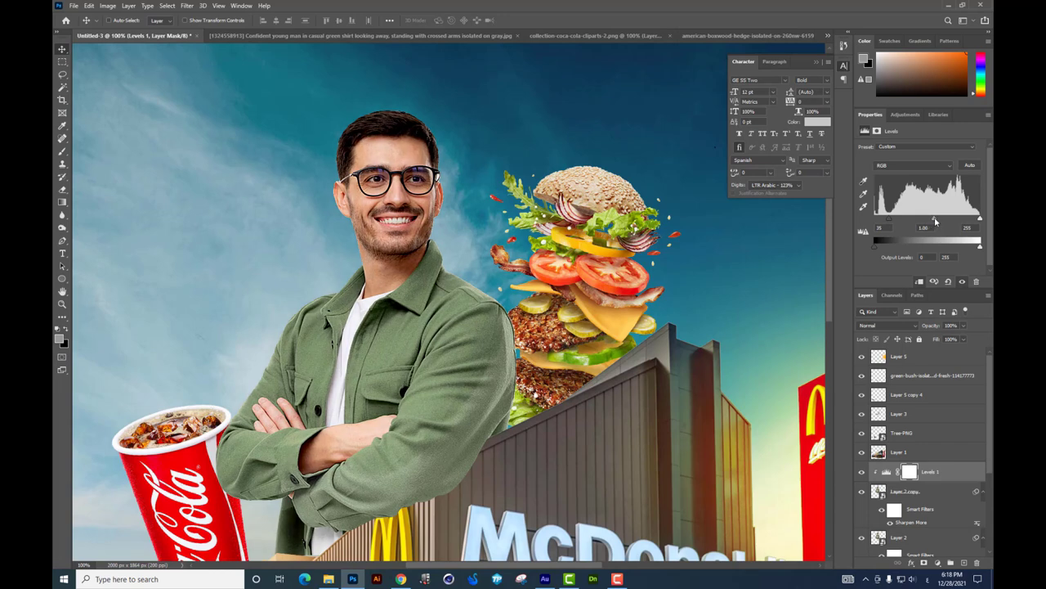
left_click_drag(586, 345, 562, 235)
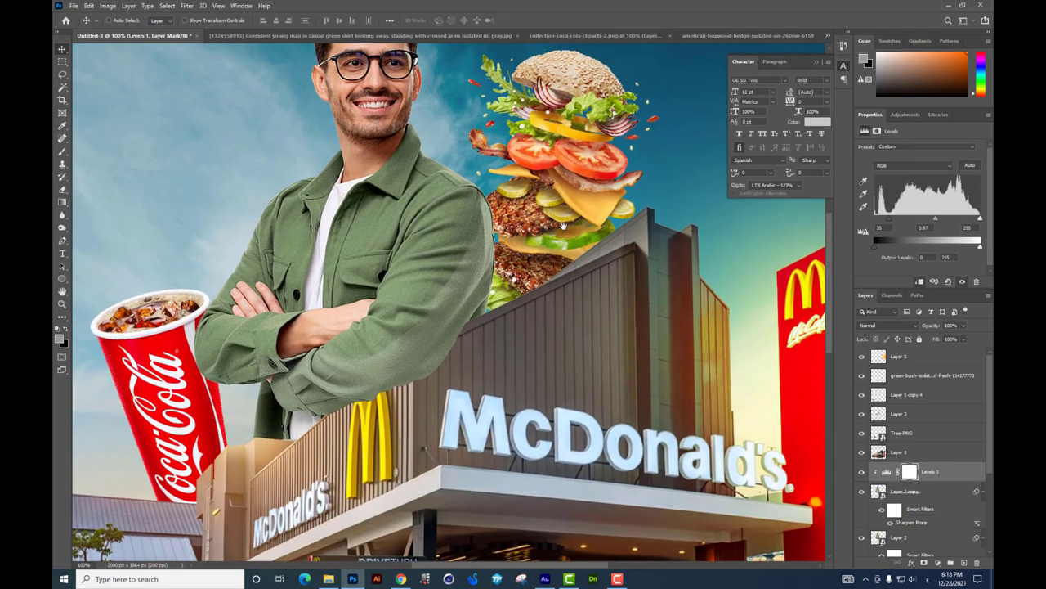
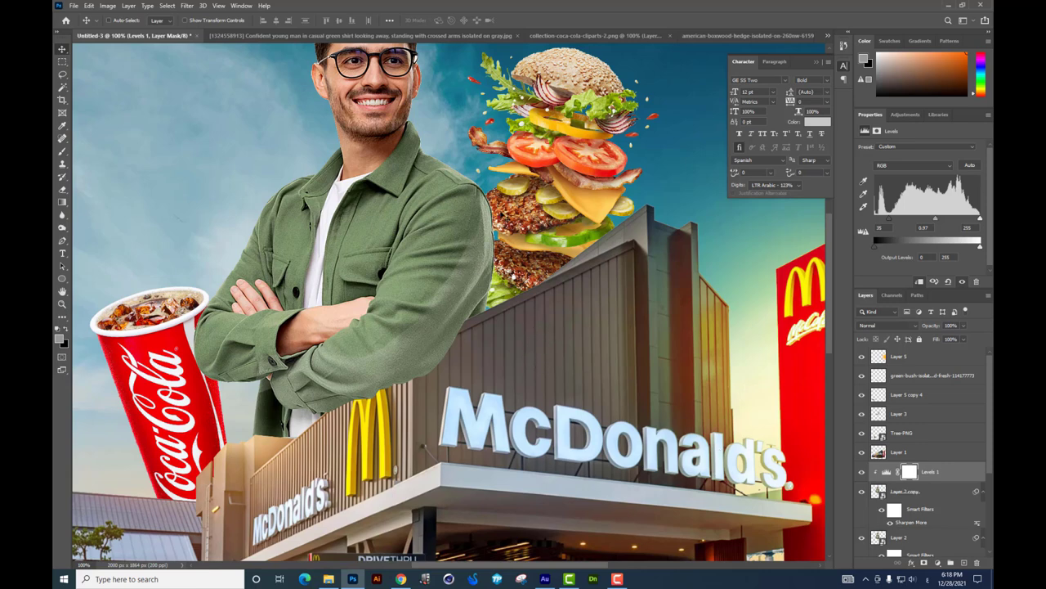
Step: Raise the Levels black input from 35 to 41, then list the layers under the canvas
left_click_drag(531, 246, 519, 291)
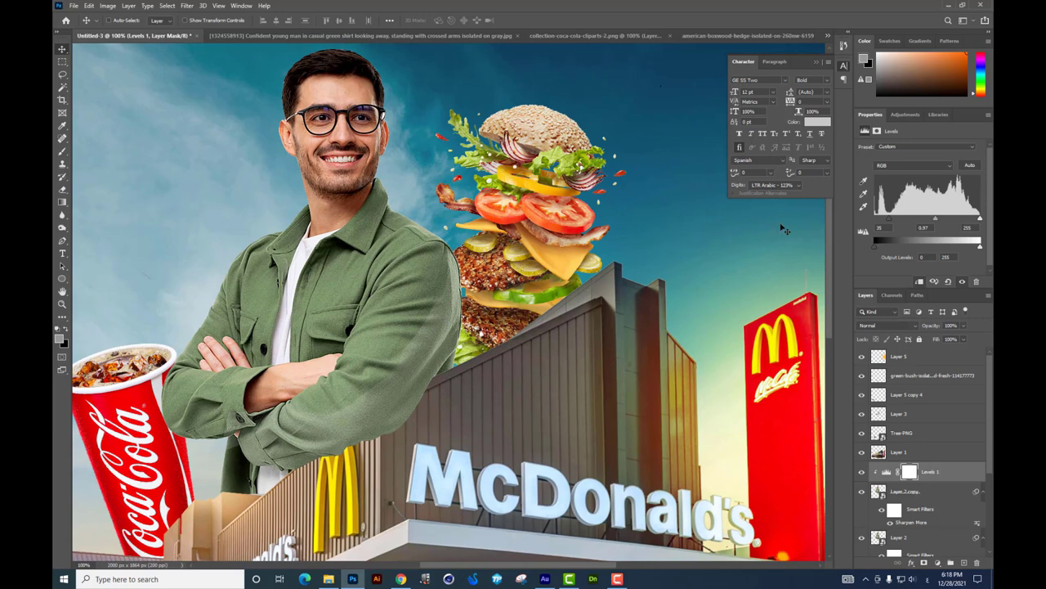
left_click_drag(891, 219, 892, 219)
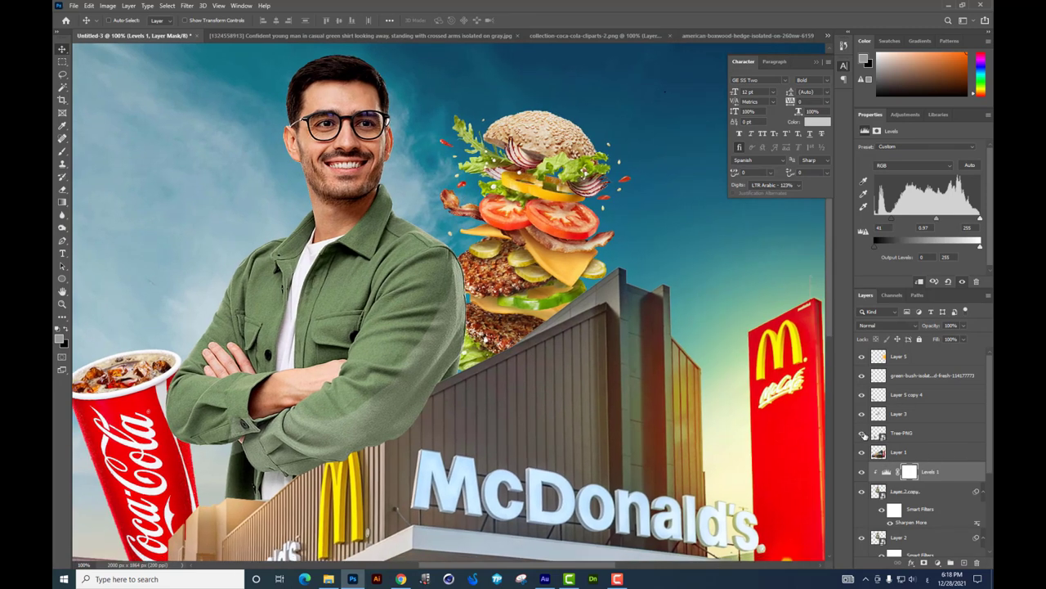
right_click(459, 372)
Step: Duplicate Levels 1, move the copy above Layer 3 and clip it to that layer
left_click(462, 397)
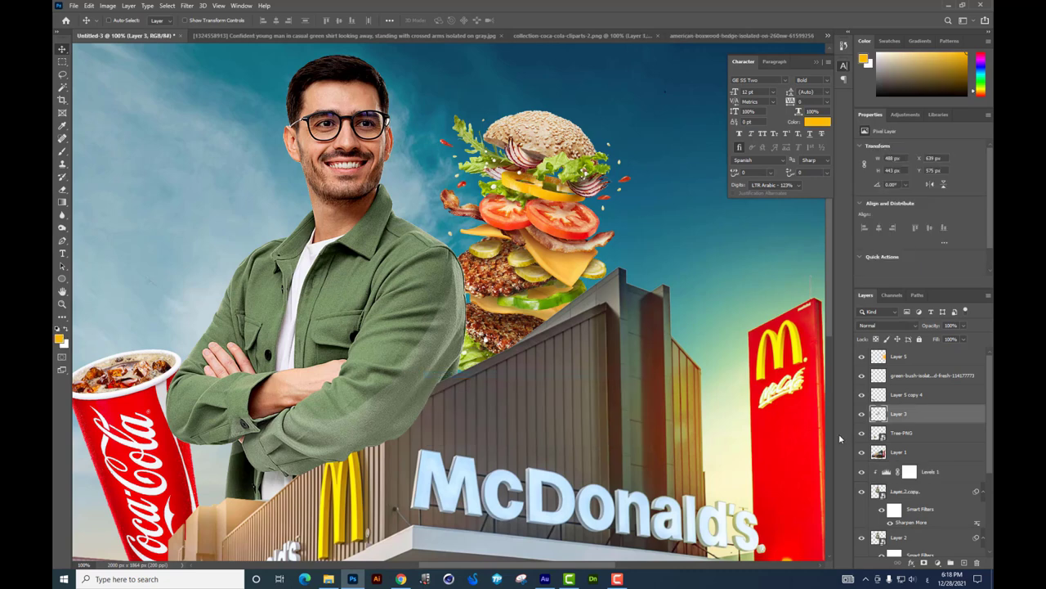
left_click(861, 416)
left_click(861, 416)
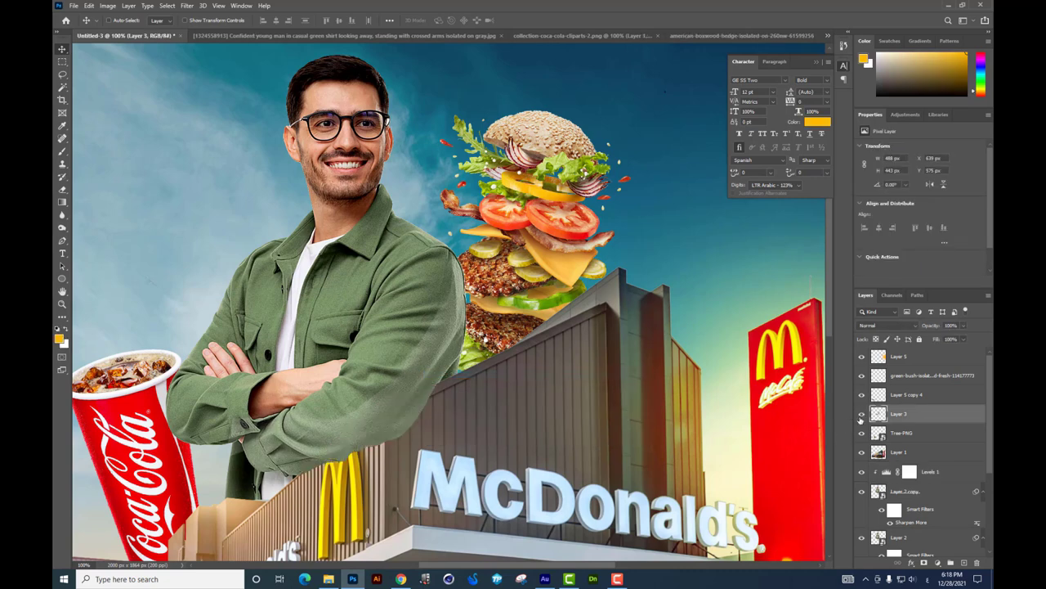
left_click(944, 474)
key("ctrl+j")
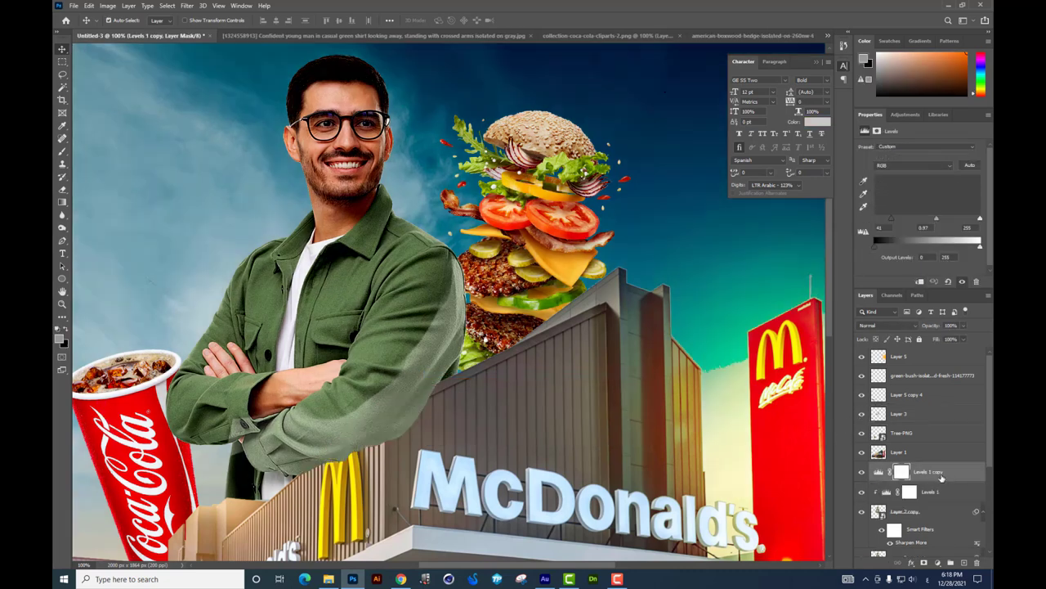
left_click_drag(929, 469, 928, 412)
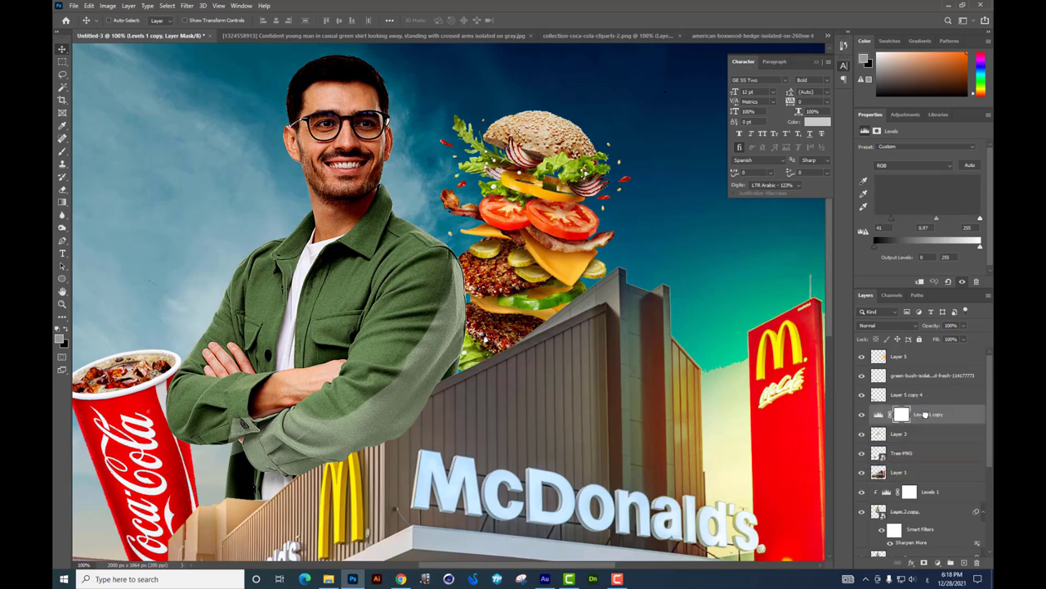
key("ctrl+alt+g")
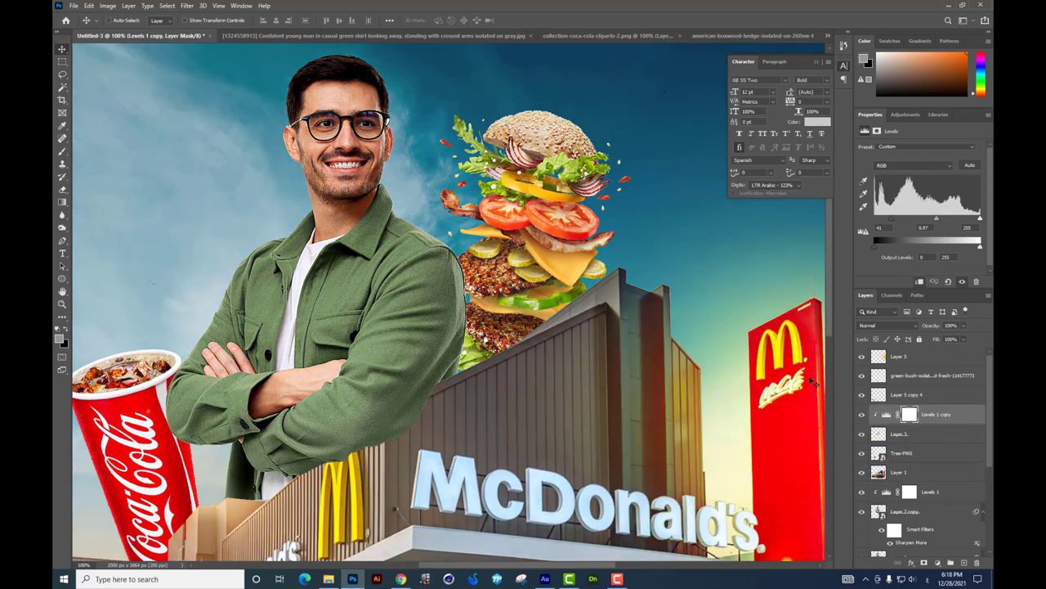
left_click(861, 415)
left_click(860, 415)
Step: Select the man's layer, Layer 2 copy, and move him 13 px to the right
left_click_drag(460, 311, 468, 347)
scroll(409, 147, "up", 5)
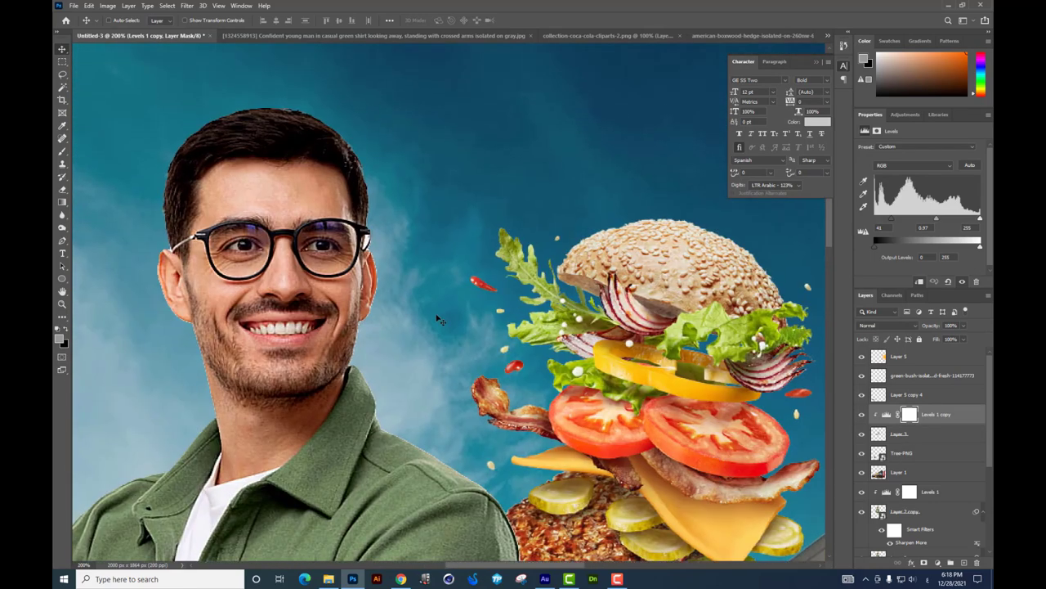
right_click(305, 199)
left_click(319, 196)
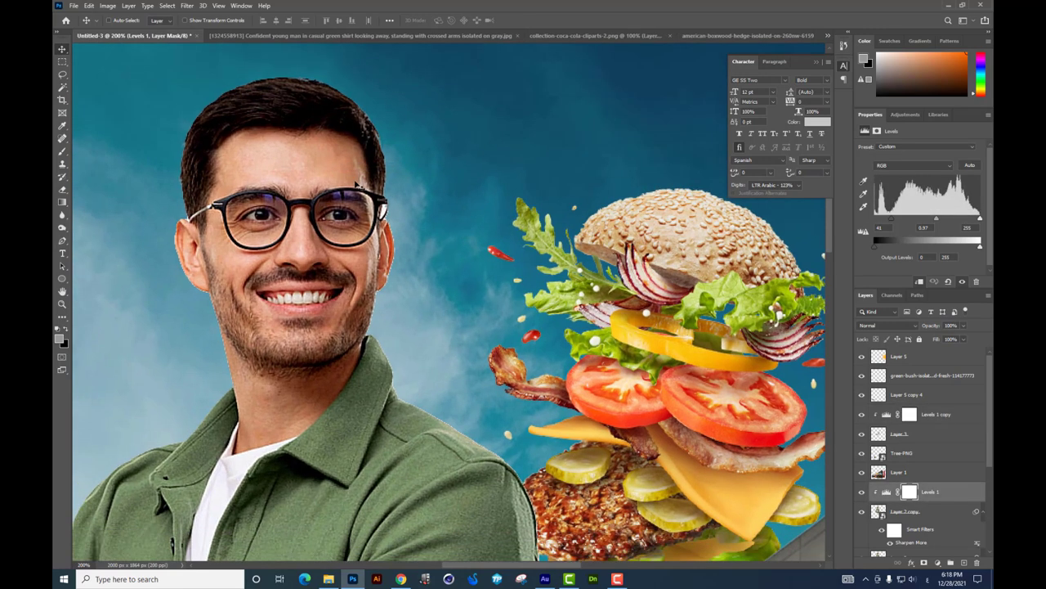
right_click(356, 183)
left_click(378, 197)
left_click_drag(373, 197, 394, 197)
scroll(711, 321, "down", 5)
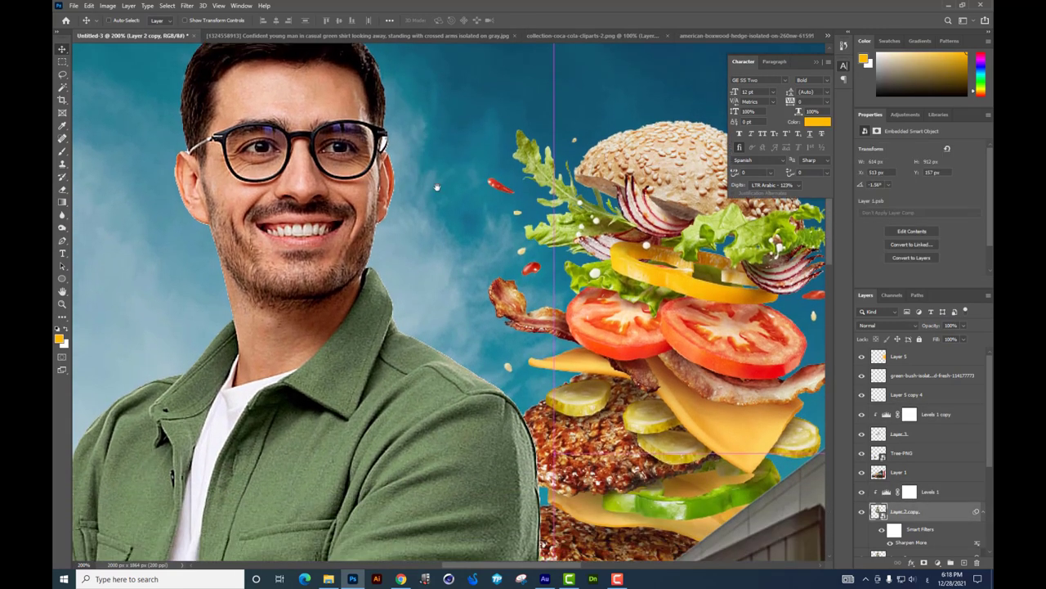
scroll(711, 321, "up", 2)
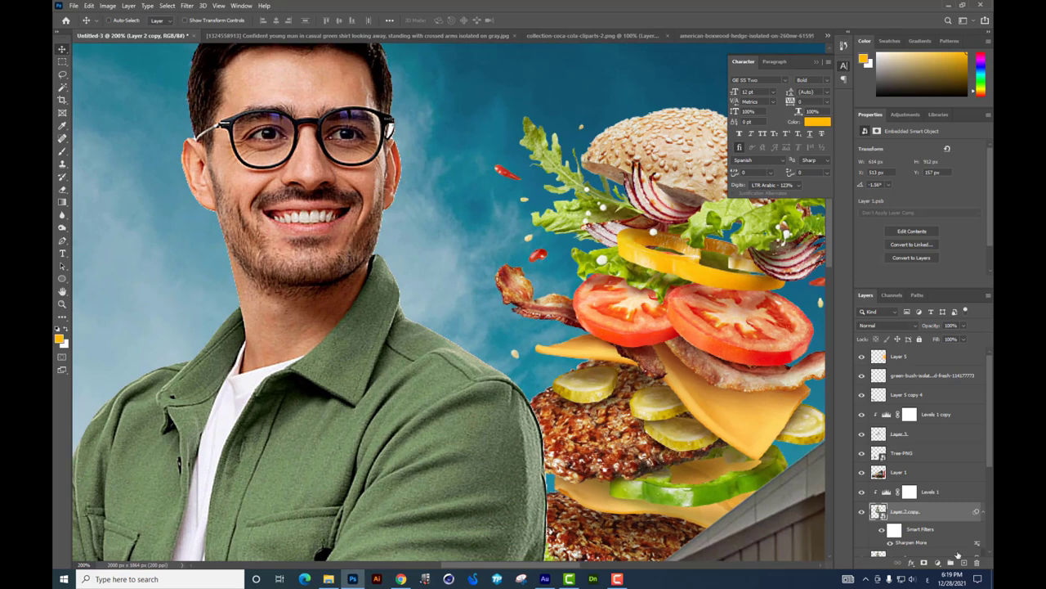
Step: Add new Layer 6 and try an orange rim-light stroke along the hair, then undo it
left_click(964, 563)
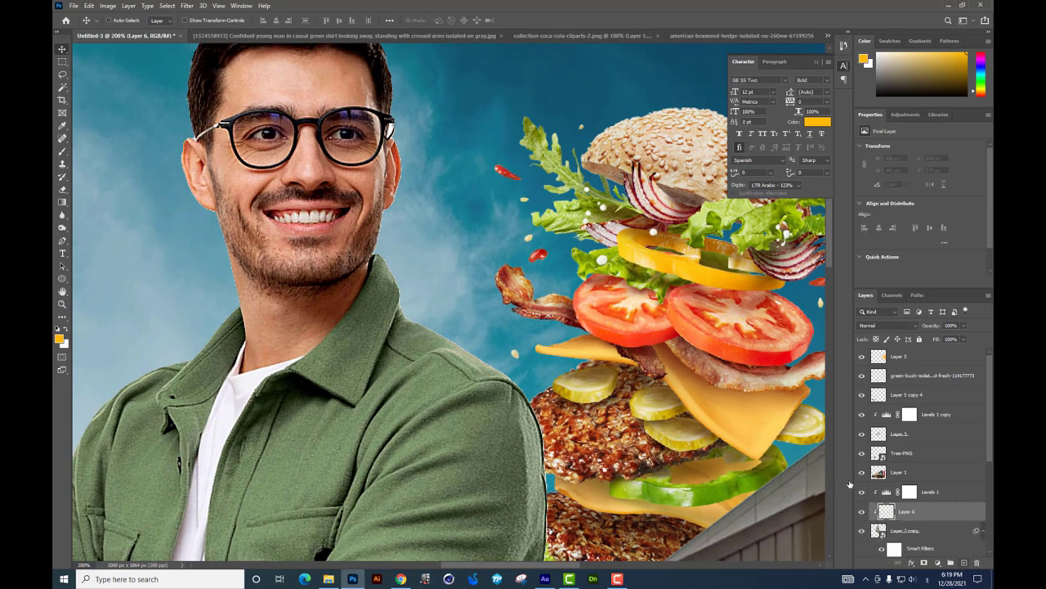
left_click(62, 152)
right_click(470, 275)
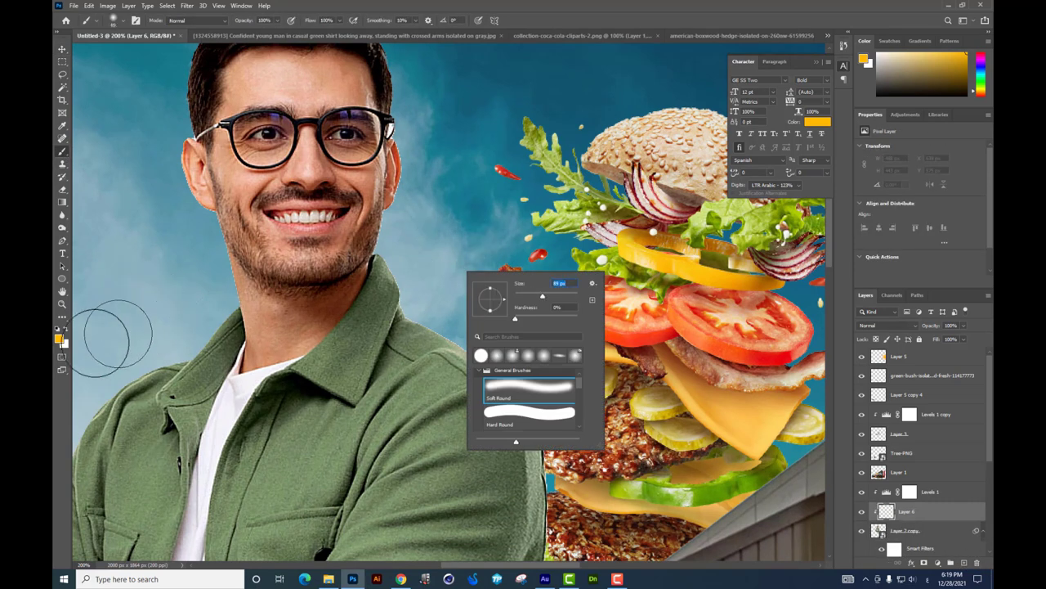
left_click(419, 191)
scroll(419, 190, "up", 3)
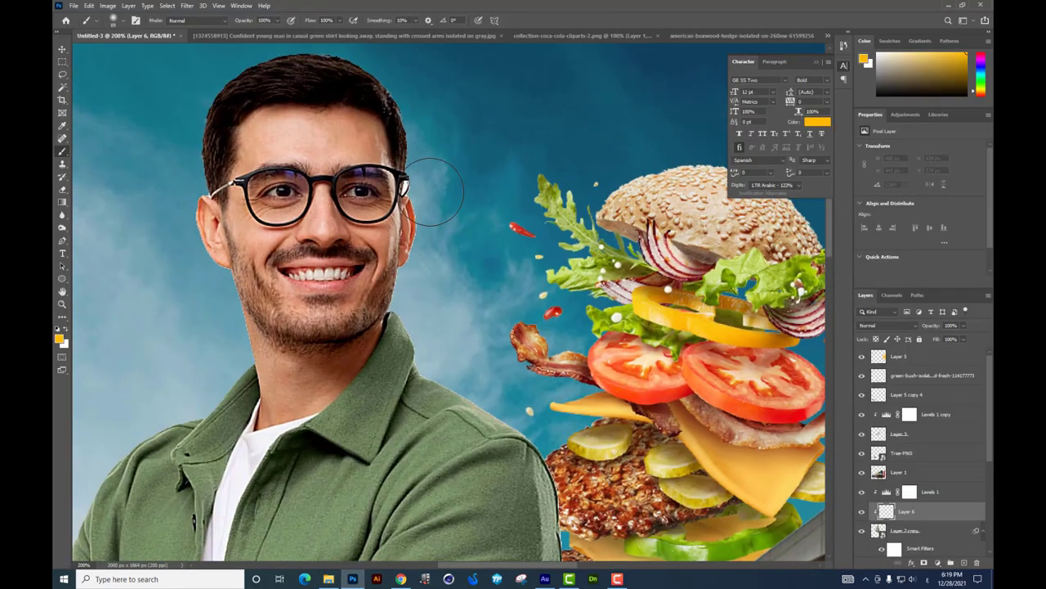
scroll(437, 196, "up", 3)
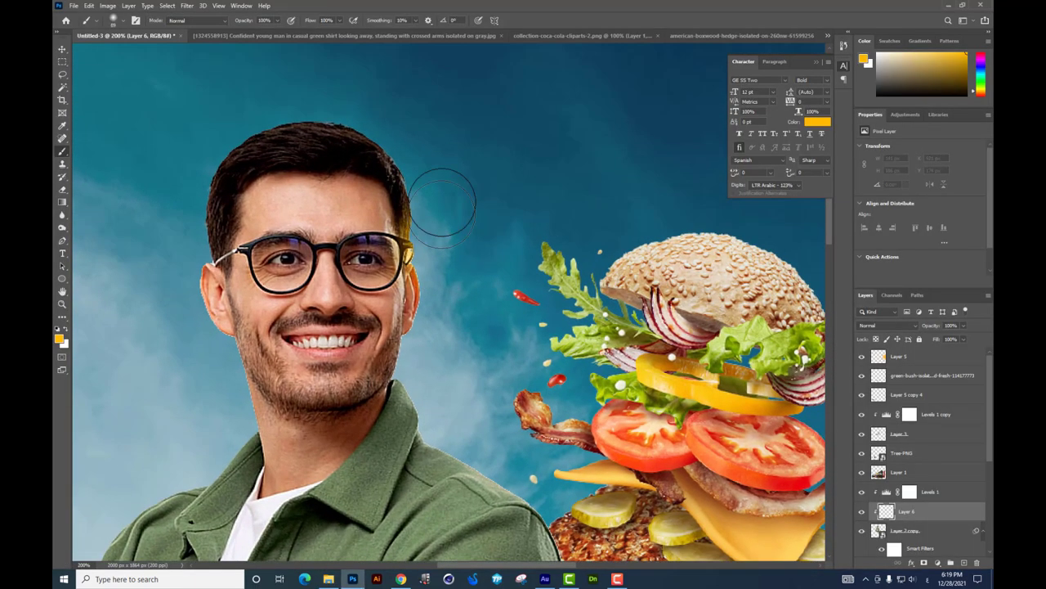
left_click_drag(444, 210, 404, 100)
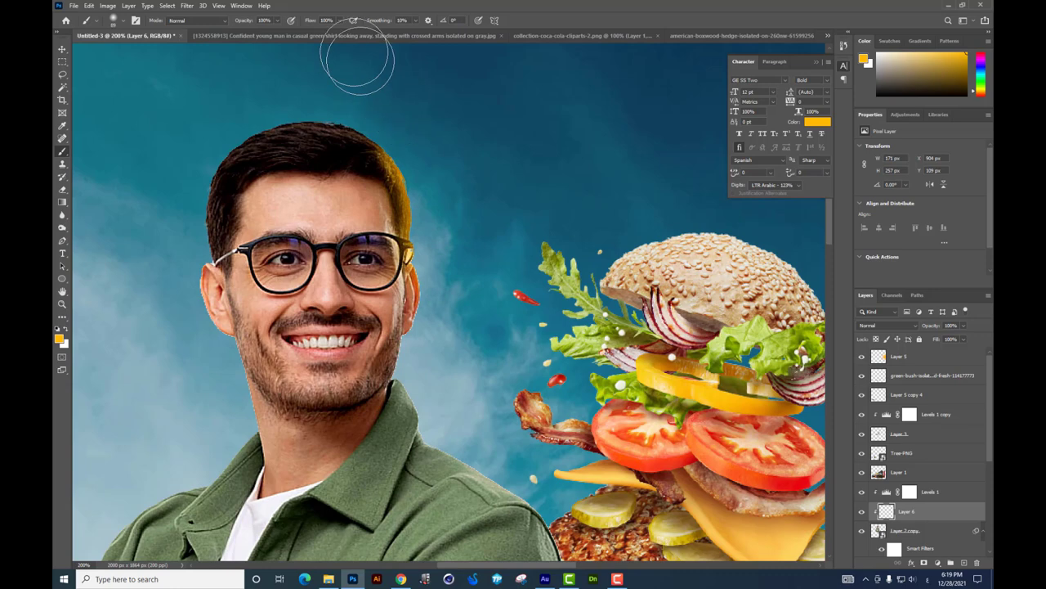
key("ctrl+z")
key("ctrl+z")
key("ctrl+z")
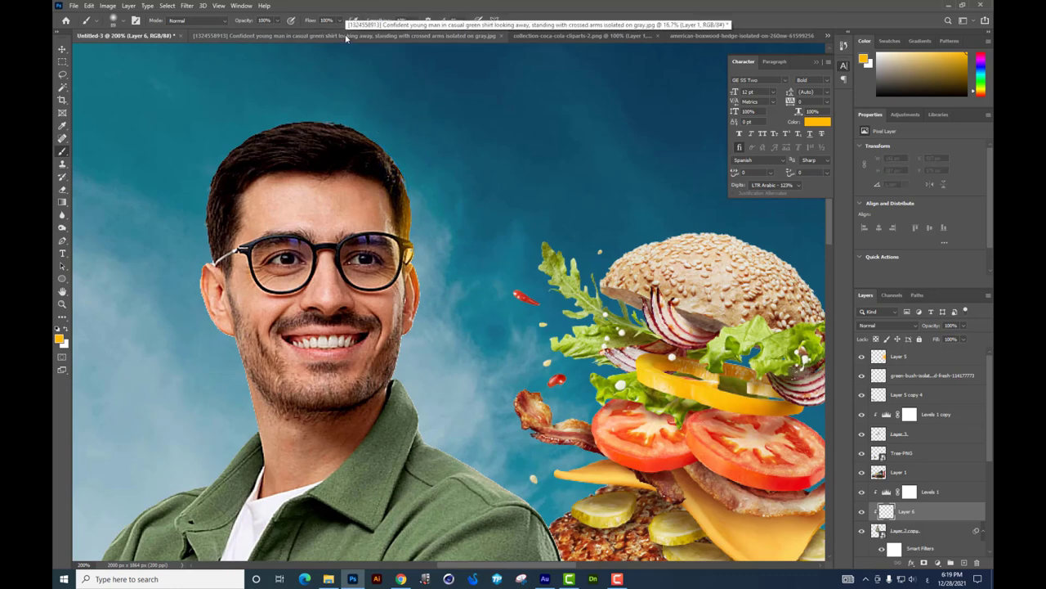
key("ctrl+z")
Step: Lower brush flow to 50%, test a rim-light stroke on the ear and hair, and undo it
left_click_drag(339, 19, 317, 31)
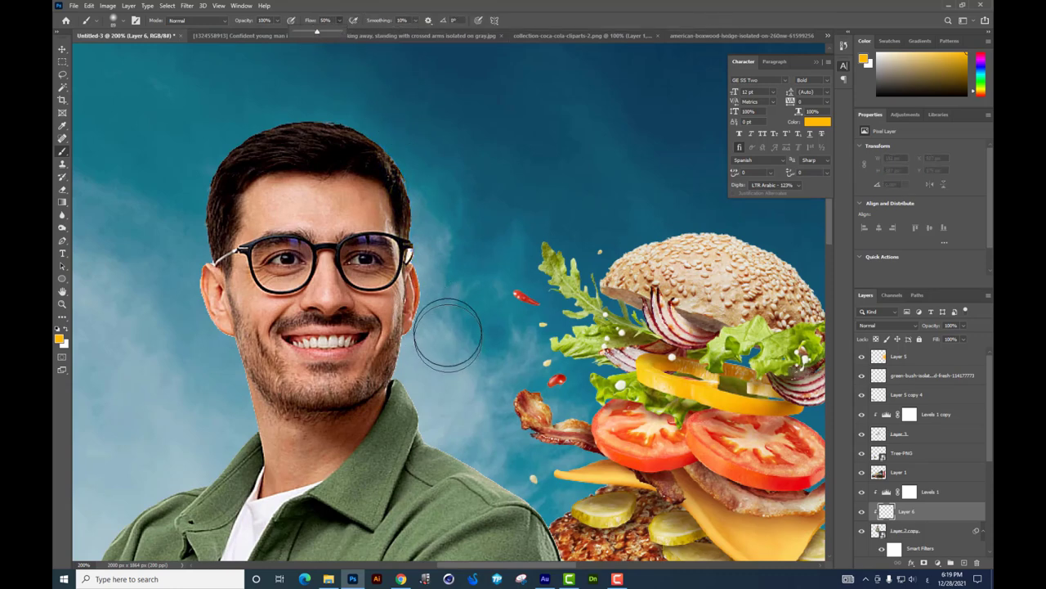
mouse_move(448, 335)
left_mouse_down()
mouse_move(417, 153)
mouse_move(369, 93)
mouse_move(380, 153)
mouse_move(368, 128)
left_mouse_up()
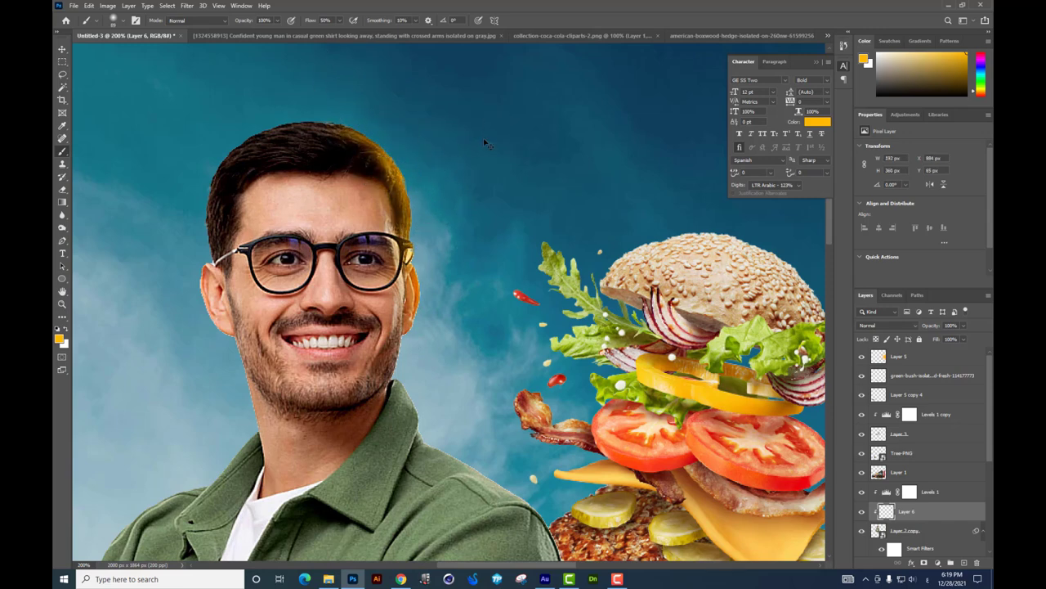
key("ctrl+z")
key("ctrl+z")
key("ctrl+z")
key("ctrl+z")
key("ctrl+z")
key("ctrl+z")
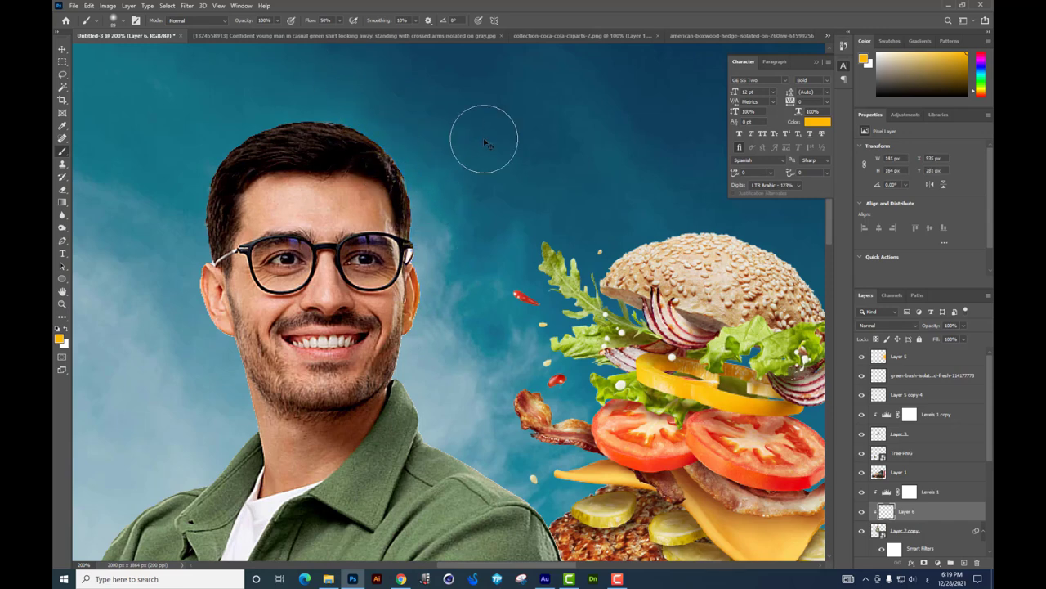
left_click(339, 21)
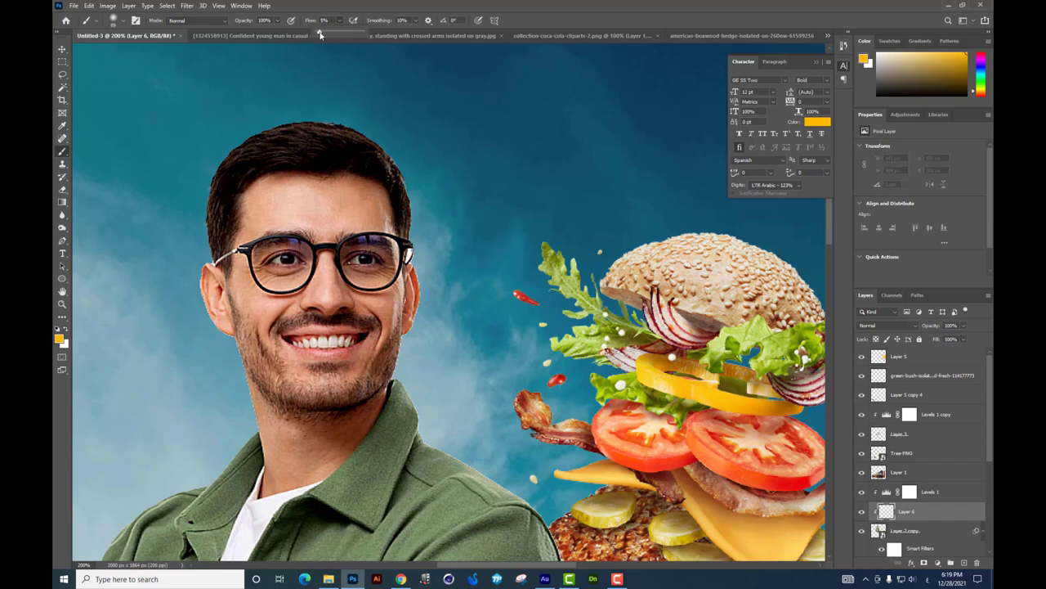
right_click(405, 81)
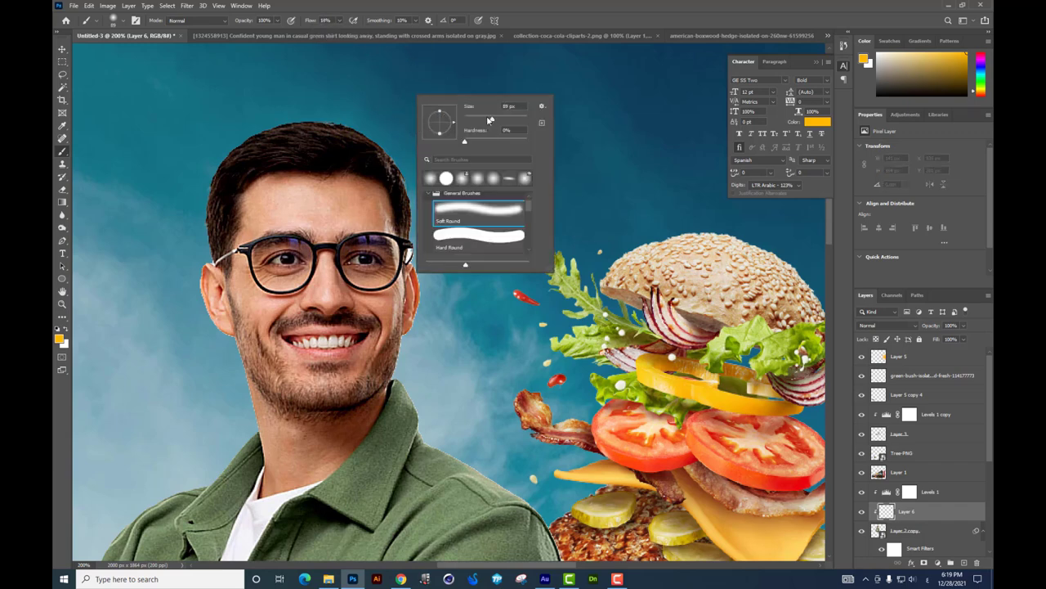
left_click(431, 351)
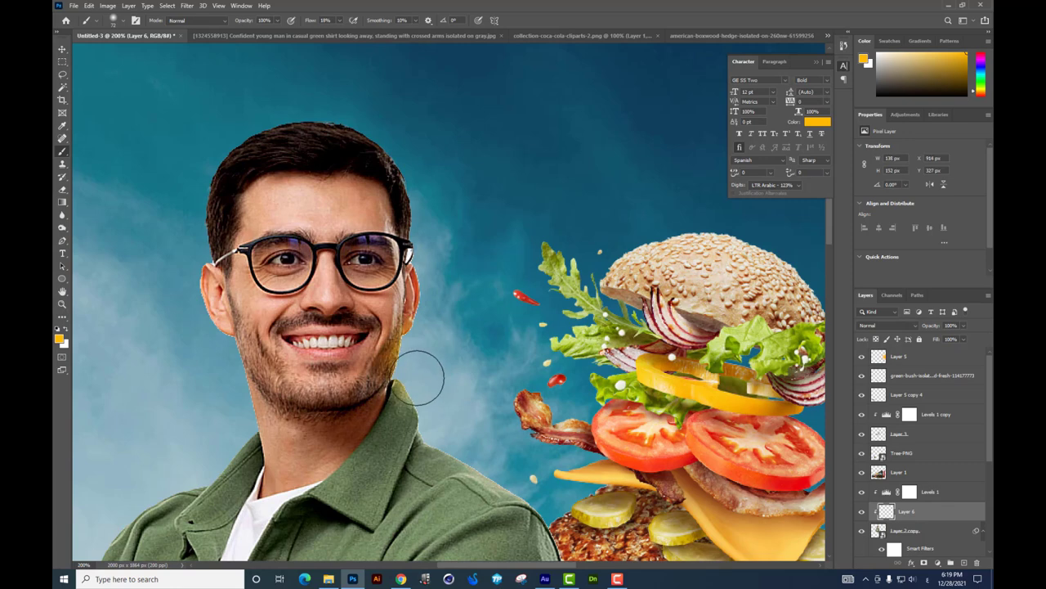
scroll(455, 401, "down", 3)
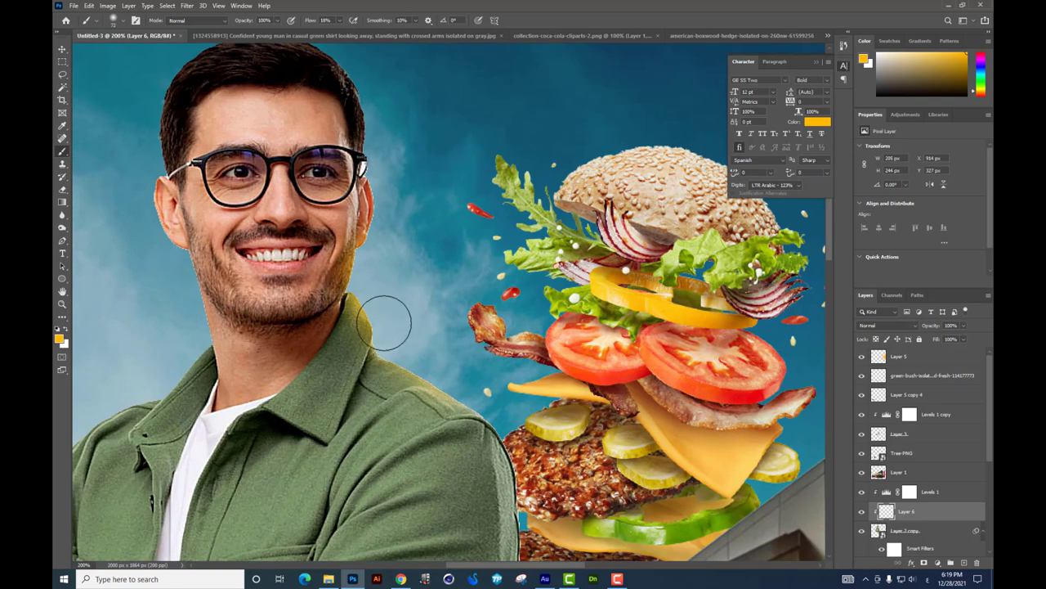
scroll(384, 310, "down", 3)
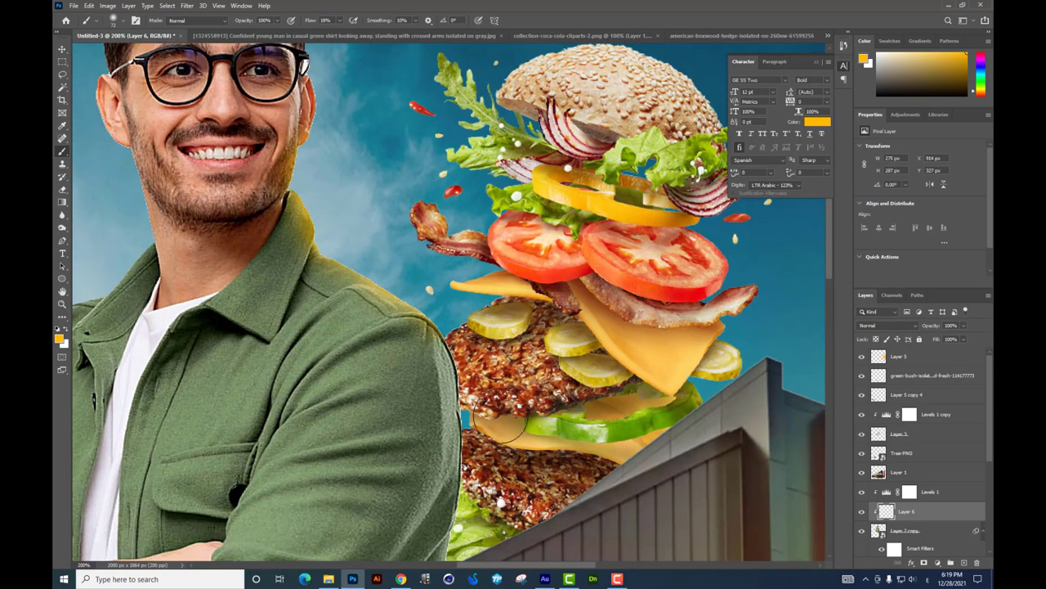
scroll(499, 418, "down", 3)
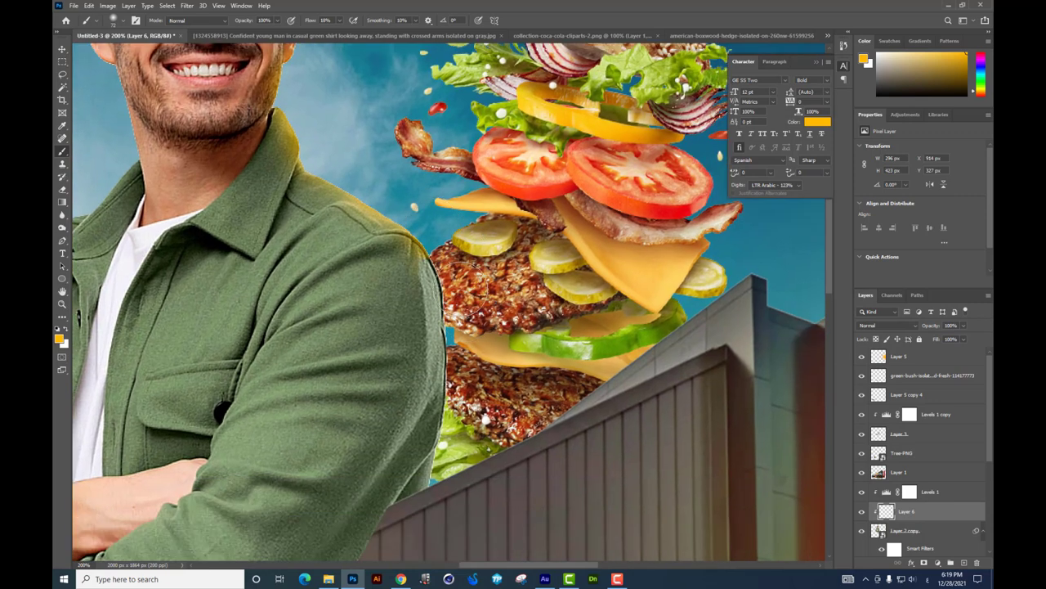
Step: Paint soft orange glow where the shoulder meets the burger and along the hair edge
mouse_move(440, 366)
left_mouse_down()
mouse_move(473, 459)
mouse_move(433, 531)
mouse_move(454, 368)
mouse_move(427, 264)
left_mouse_up()
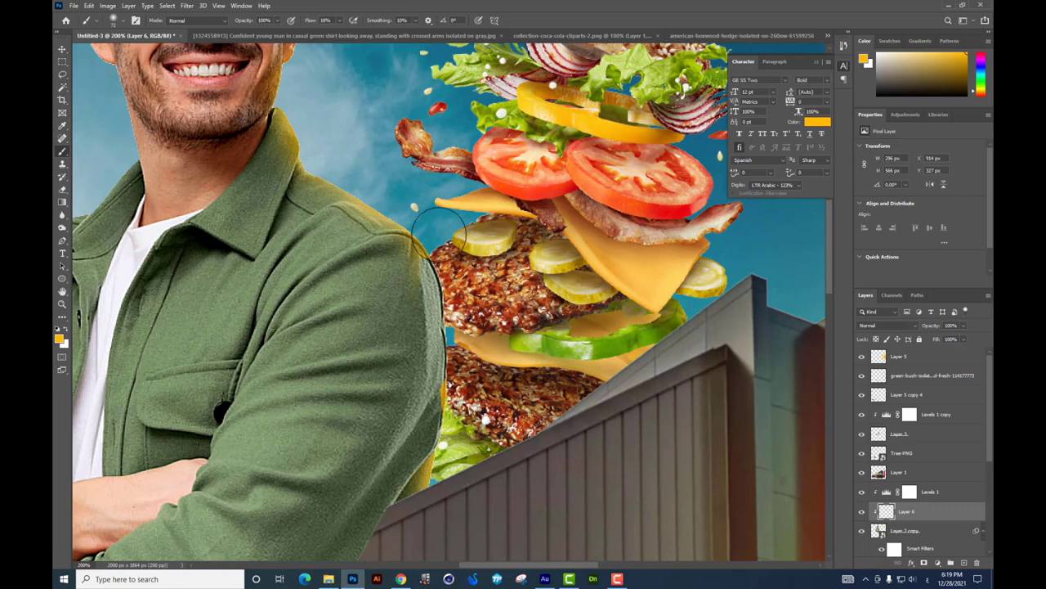
scroll(442, 309, "up", 2)
scroll(441, 309, "up", 5)
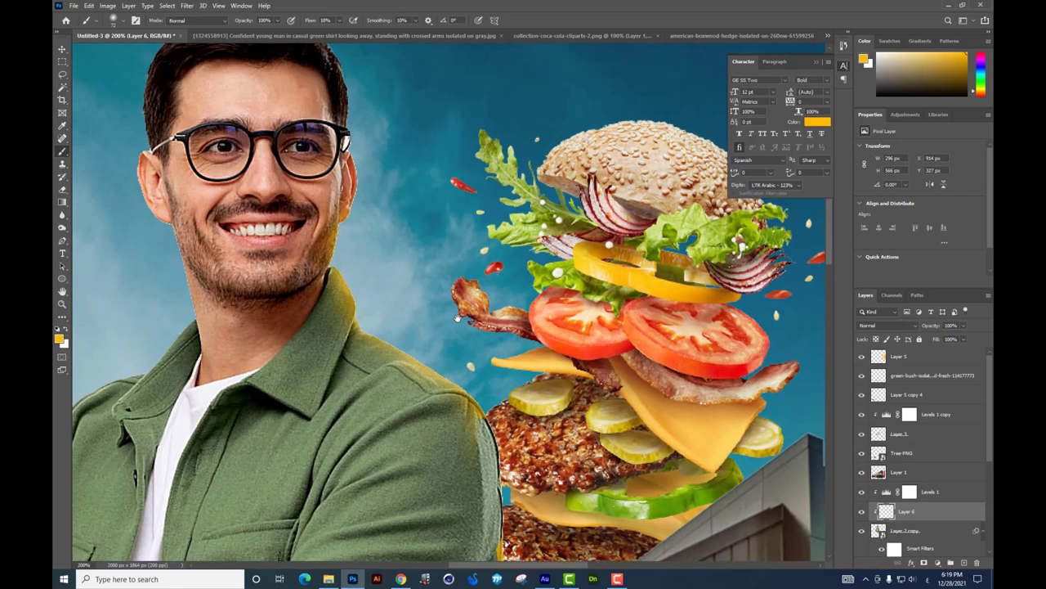
scroll(400, 295, "up", 1)
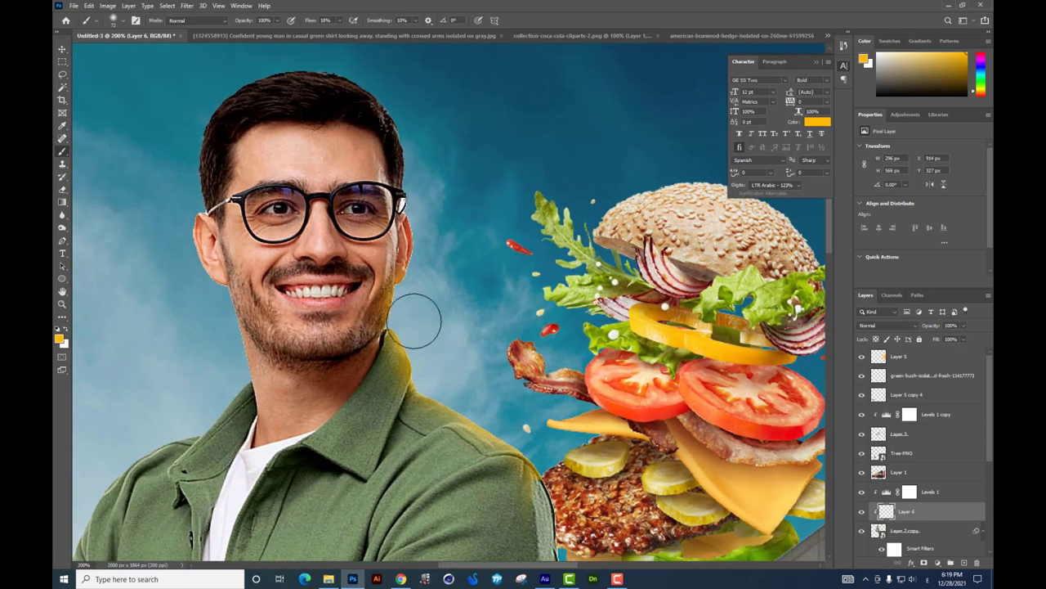
scroll(434, 303, "up", 3)
scroll(442, 294, "up", 3)
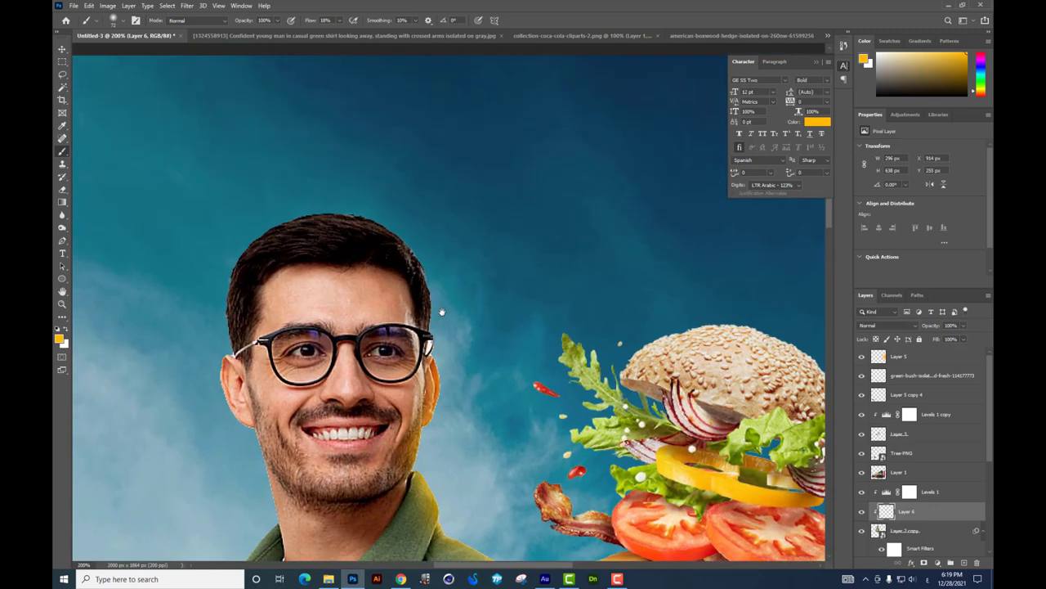
mouse_move(456, 297)
left_mouse_down()
mouse_move(441, 229)
mouse_move(441, 260)
mouse_move(425, 233)
mouse_move(341, 180)
left_mouse_up()
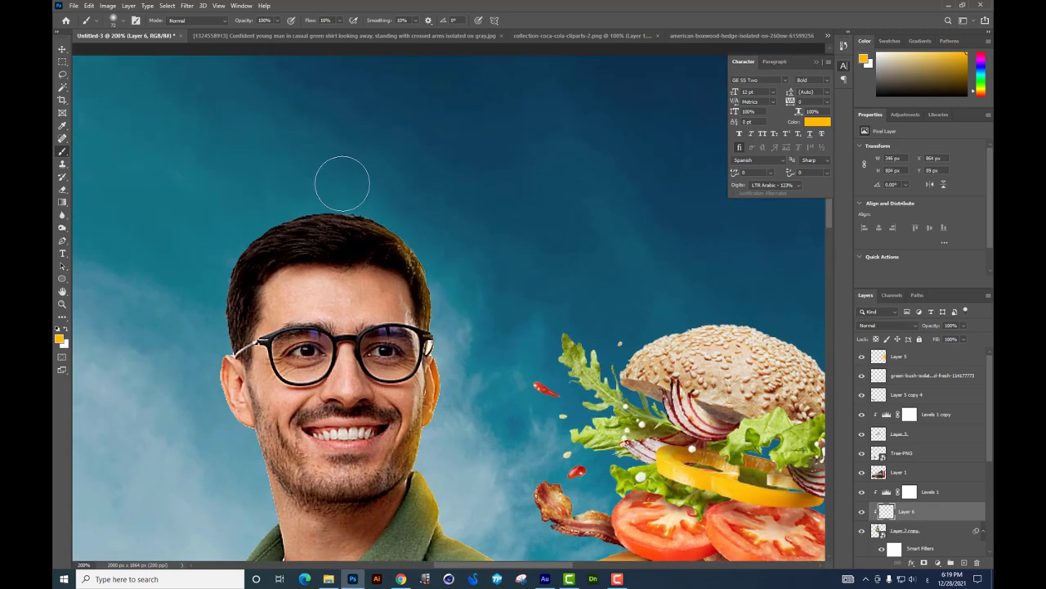
Step: Set brush flow to 2% and paint a faint glow stroke around the man's hair
left_click(341, 20)
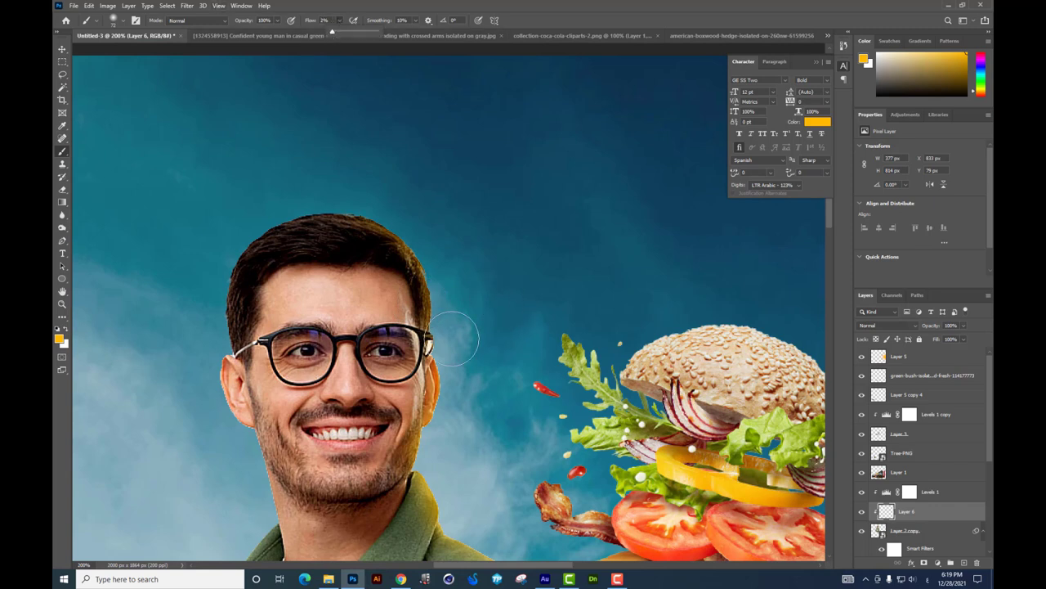
left_click(417, 317)
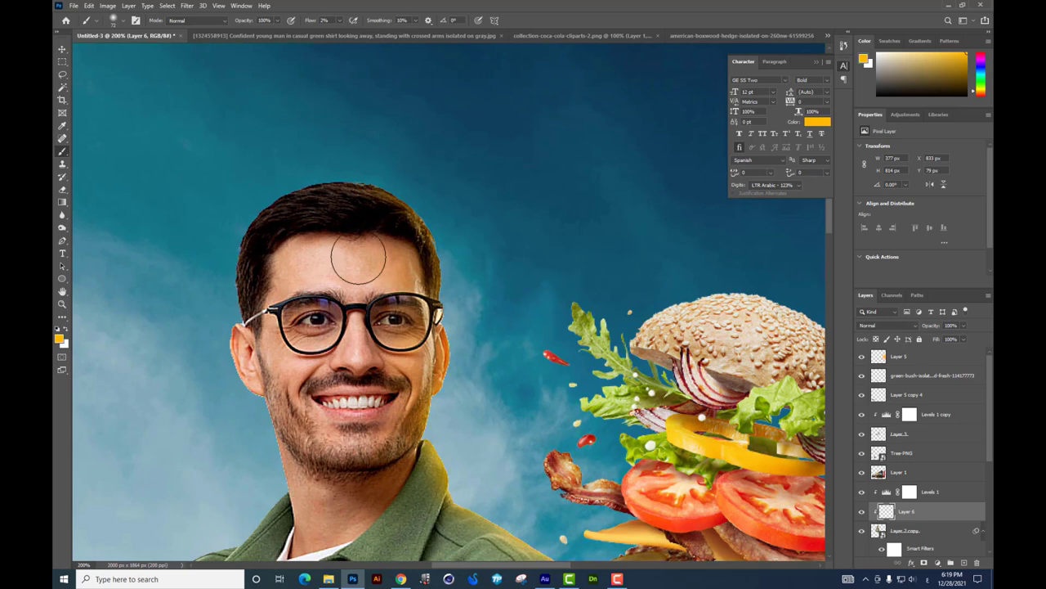
mouse_move(346, 251)
left_mouse_down()
mouse_move(327, 180)
mouse_move(303, 206)
mouse_move(401, 262)
left_mouse_up()
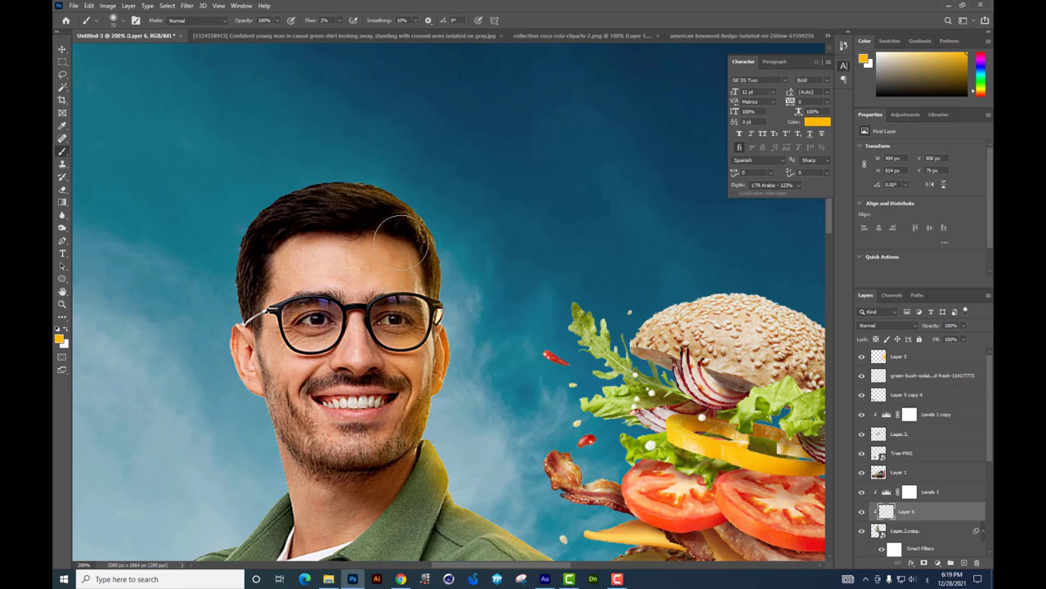
scroll(401, 262, "down", 1)
right_click(448, 327)
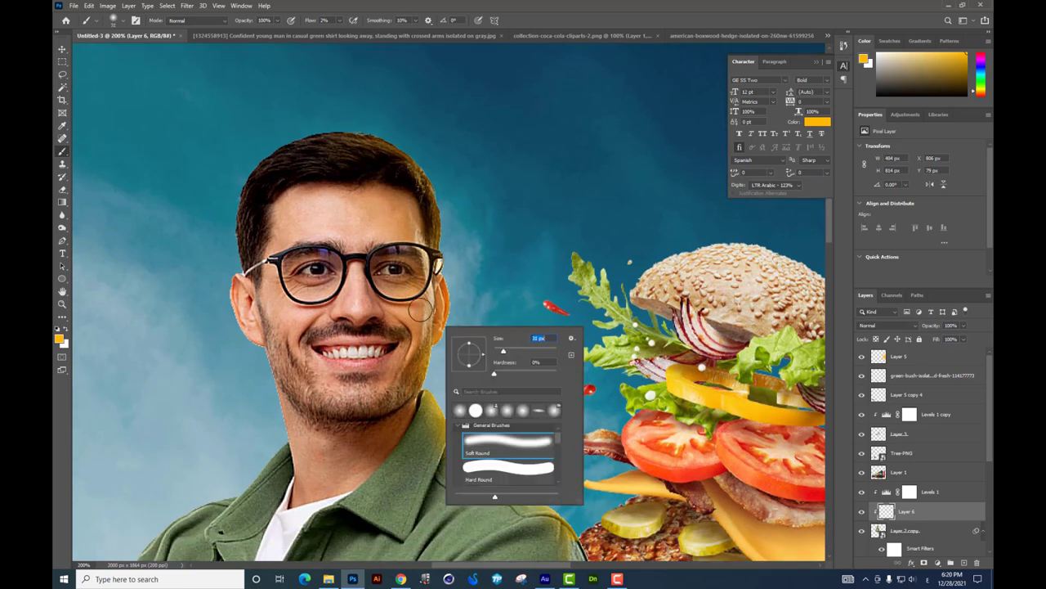
key("Return")
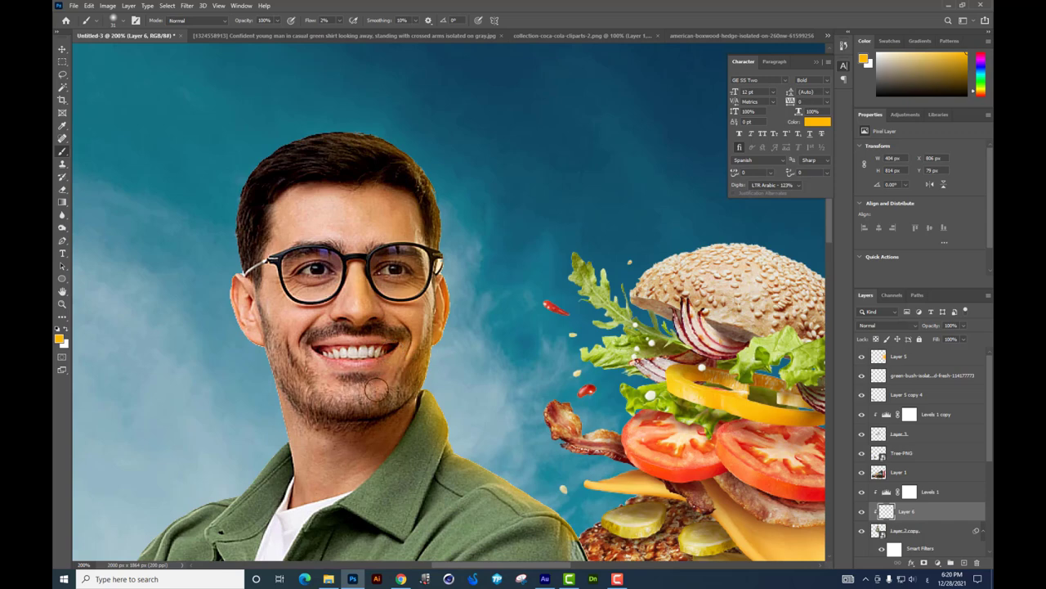
Step: View the whole composition fit to screen, then at 100%
scroll(414, 324, "down", 2)
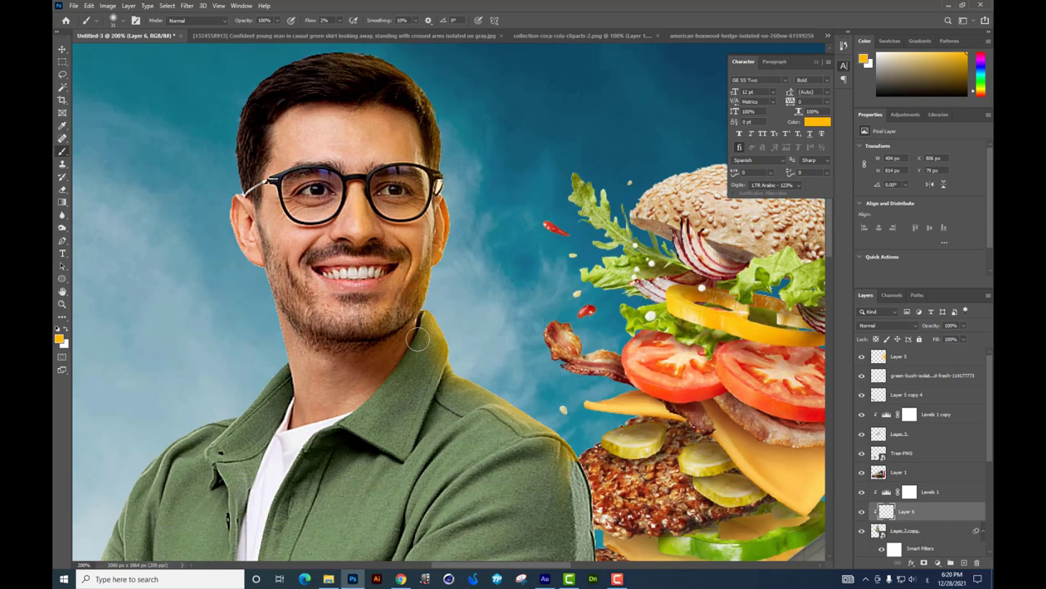
scroll(441, 303, "down", 3)
scroll(470, 276, "down", 2)
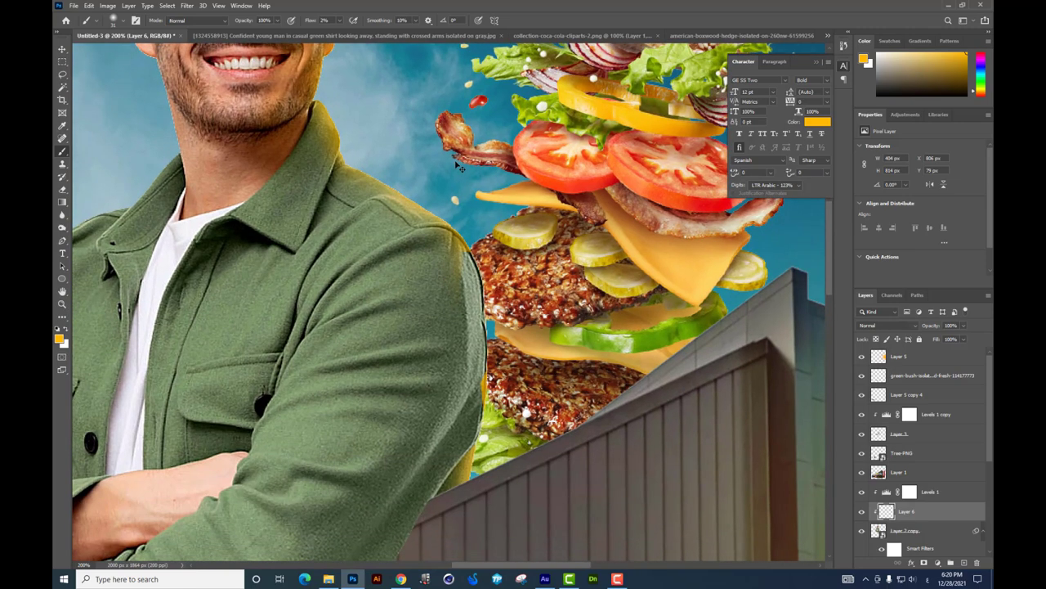
key("ctrl+0")
key("ctrl+1")
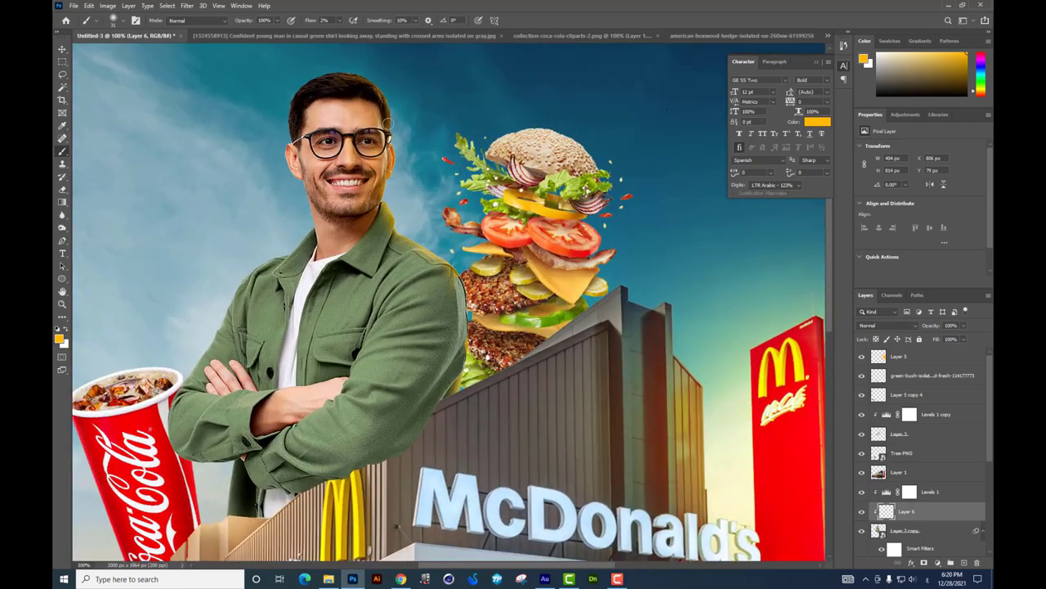
scroll(431, 217, "up", 3)
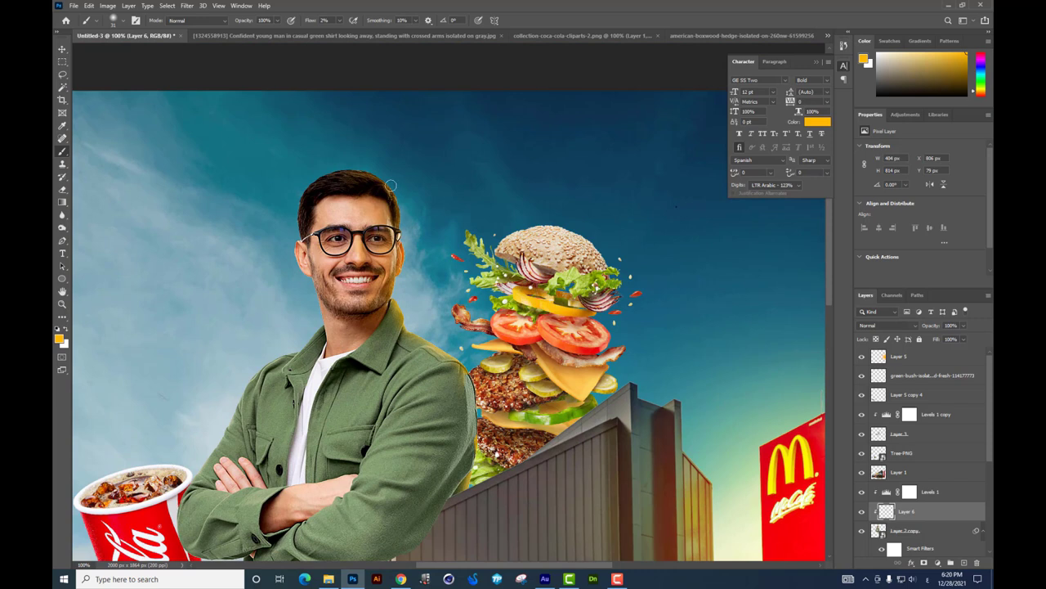
Step: Set Layer 6 to Color Dodge and extend the glow along the jacket edge
left_click(878, 327)
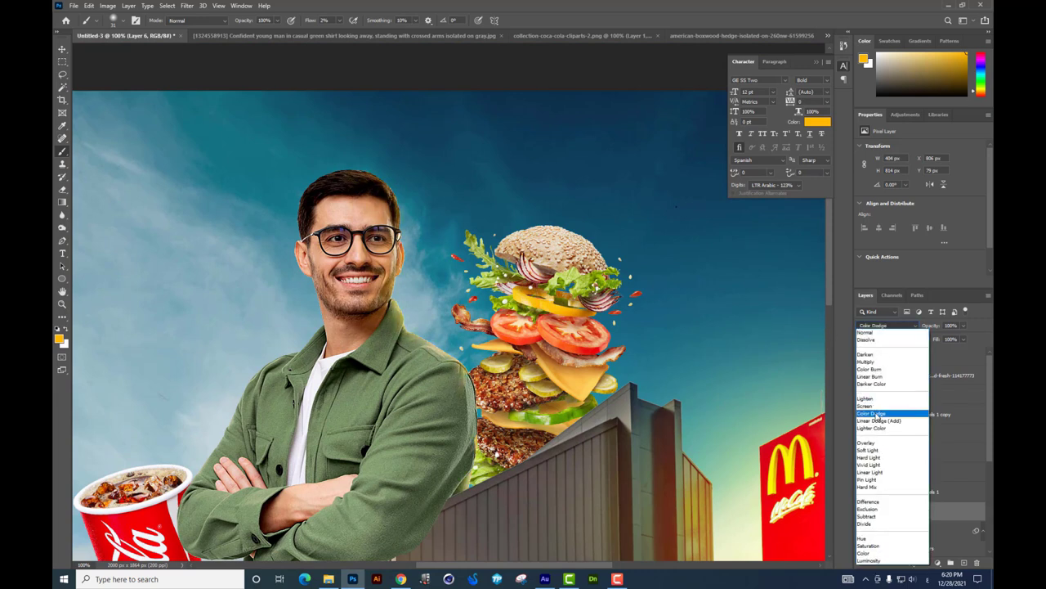
left_click(873, 414)
scroll(687, 344, "down", 2)
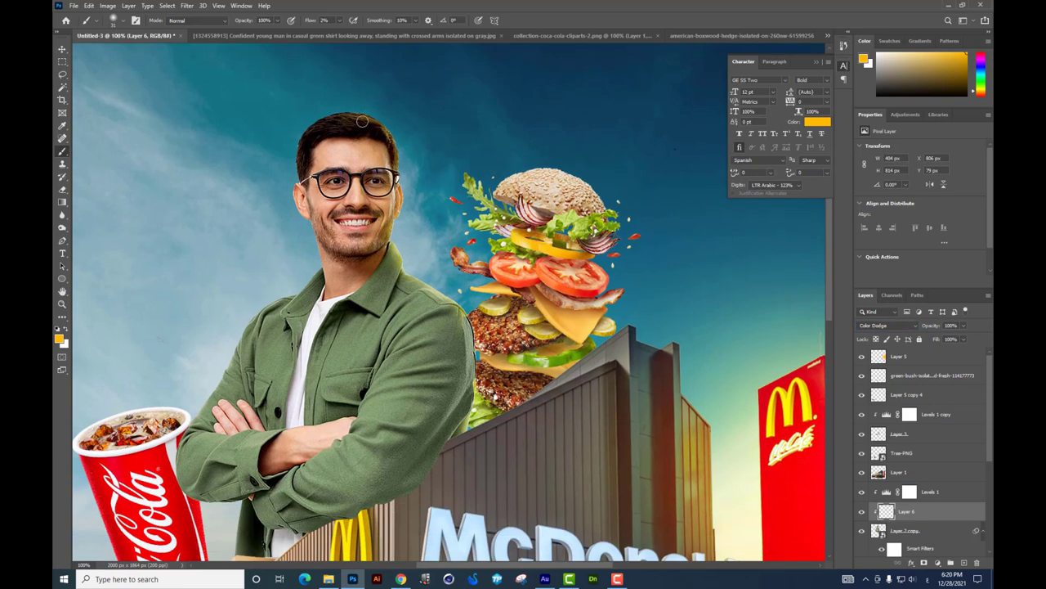
right_click(480, 219)
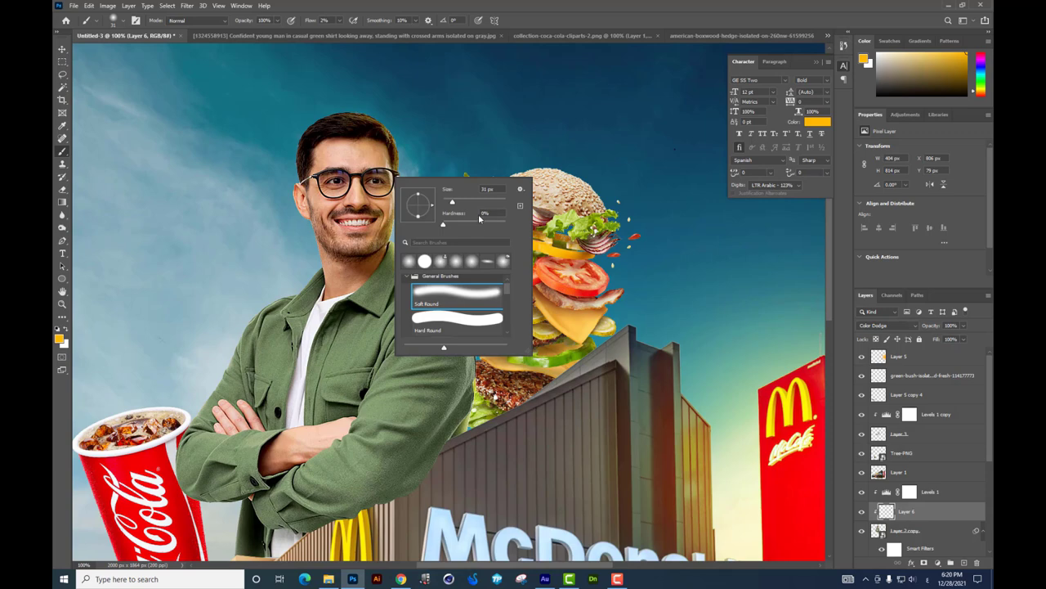
key("Escape")
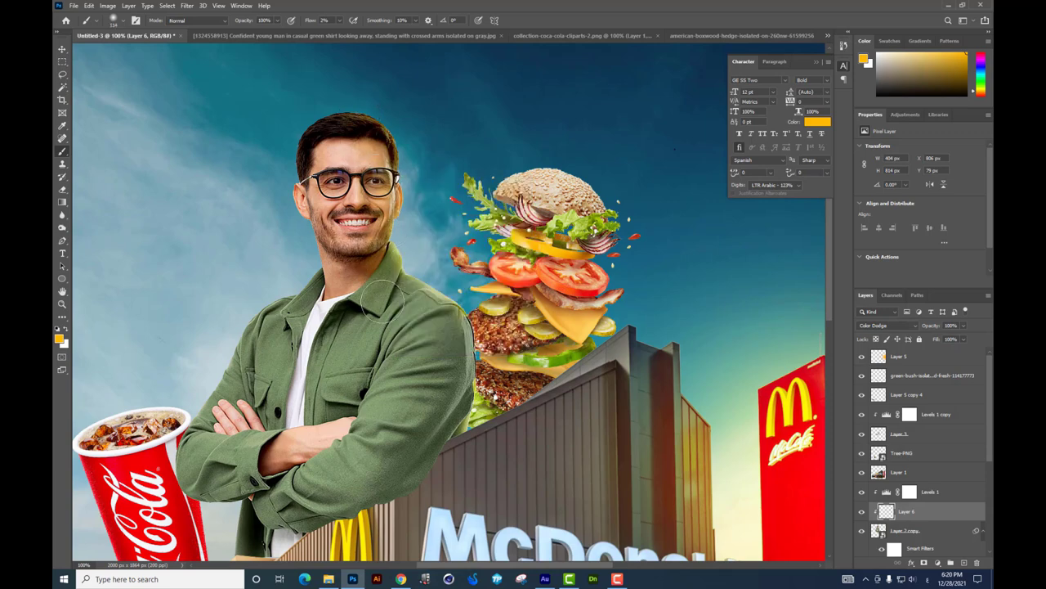
scroll(417, 215, "down", 2)
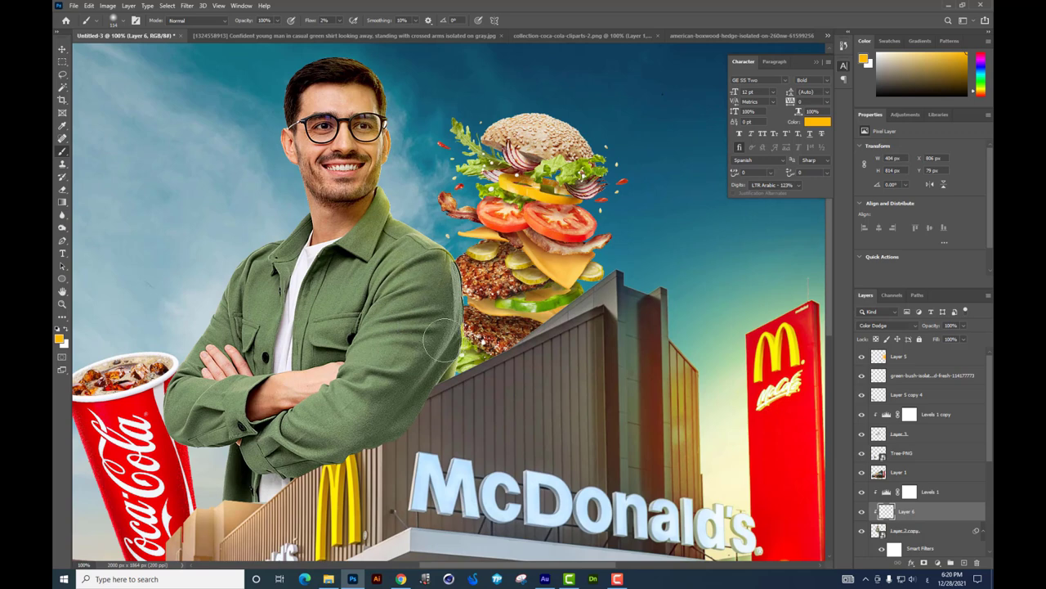
left_click_drag(426, 415, 401, 424)
scroll(484, 214, "up", 2)
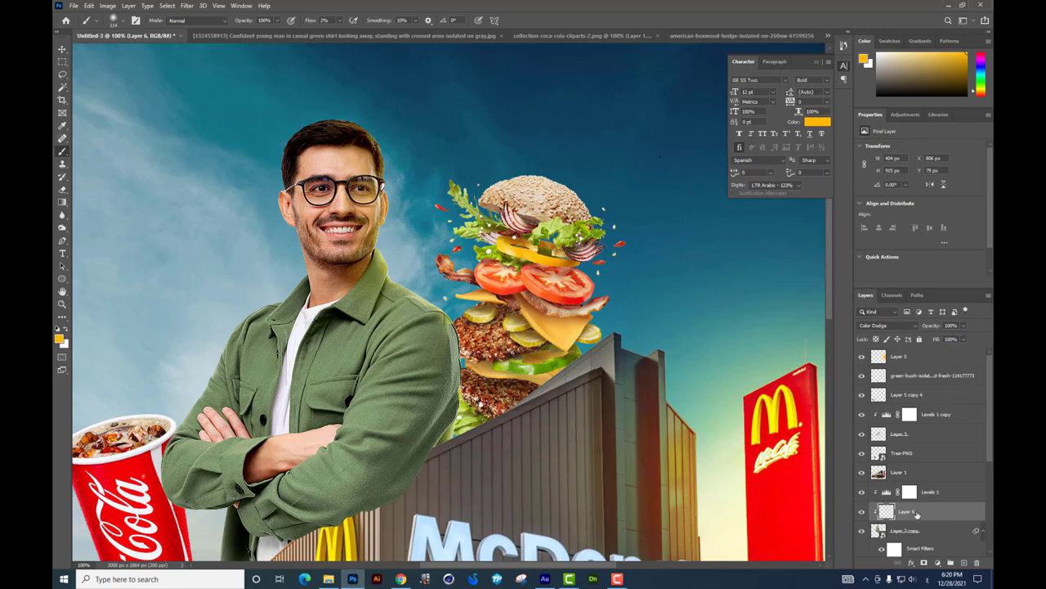
Step: Move Layer 6 above Levels 1, duplicate it, and place the copy higher in the stack
left_click_drag(917, 513, 926, 486)
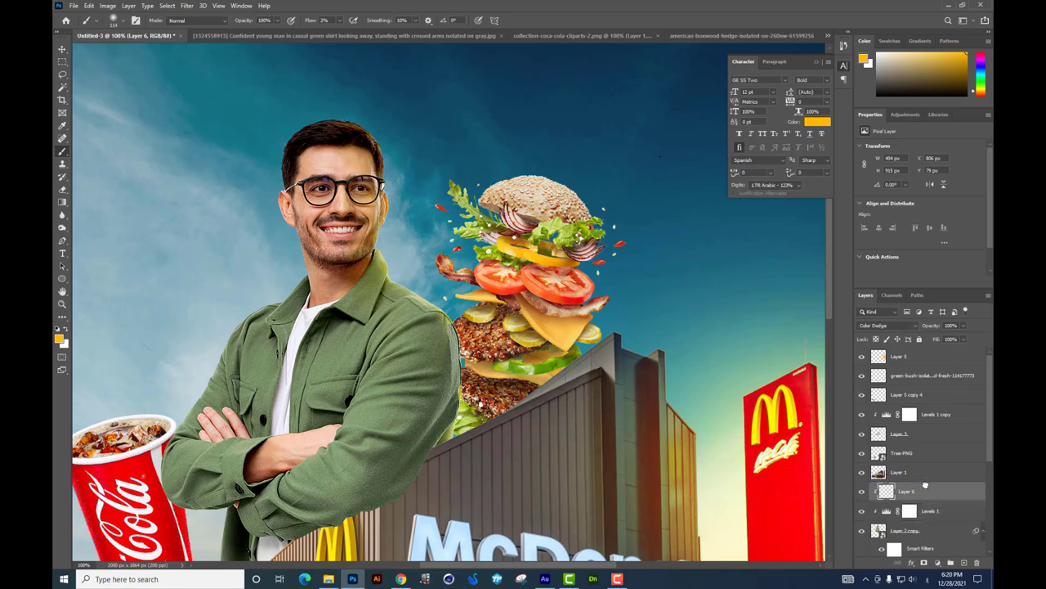
scroll(666, 407, "right", 2)
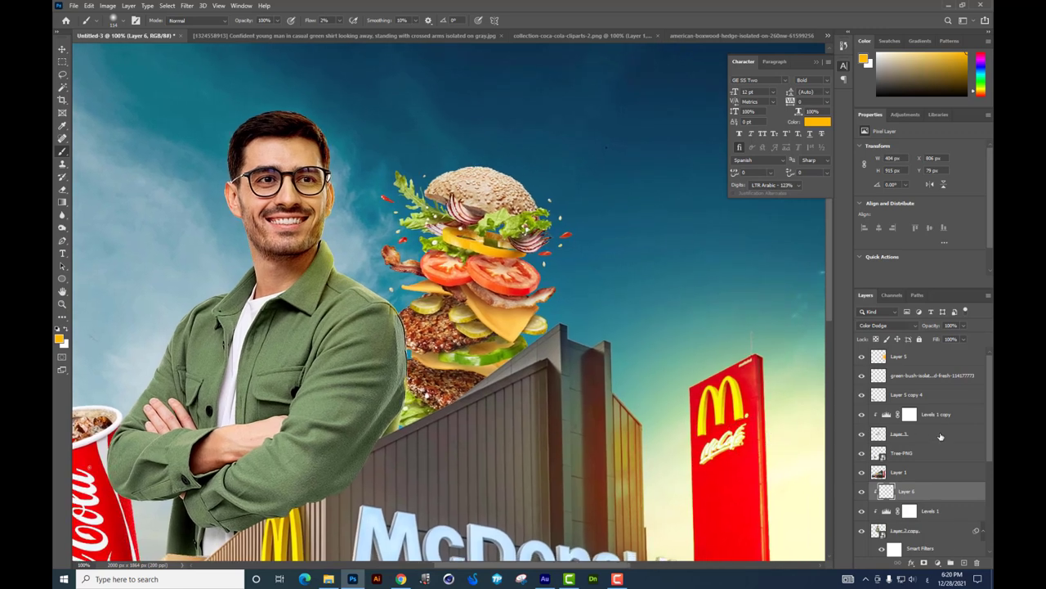
key("ctrl+j")
left_click_drag(915, 495, 925, 407)
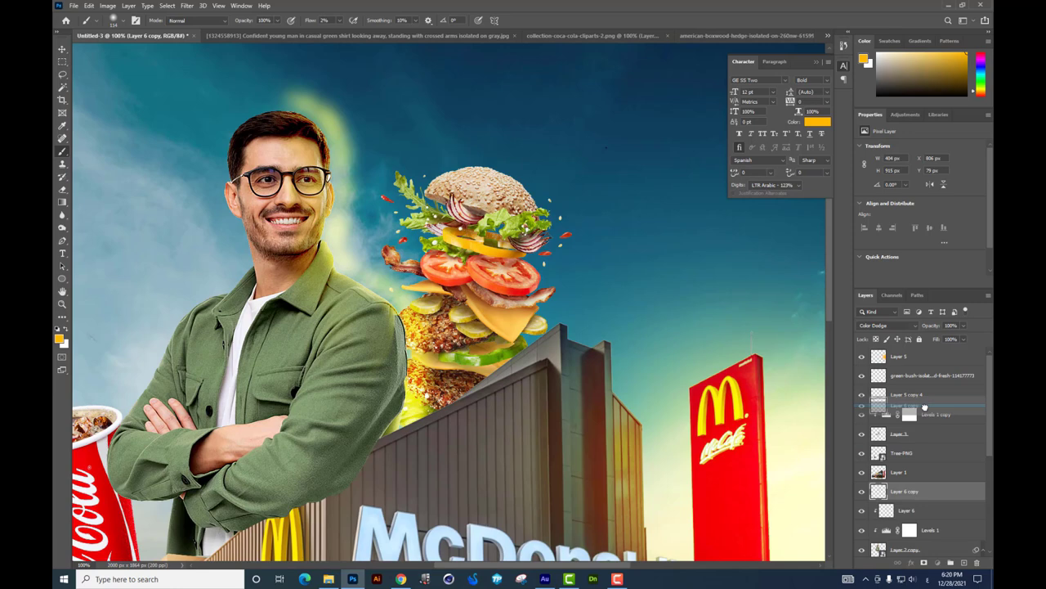
Step: Clip Layer 6 copy to the layer below and brighten the jacket-burger edge
left_click_drag(925, 407, 924, 407)
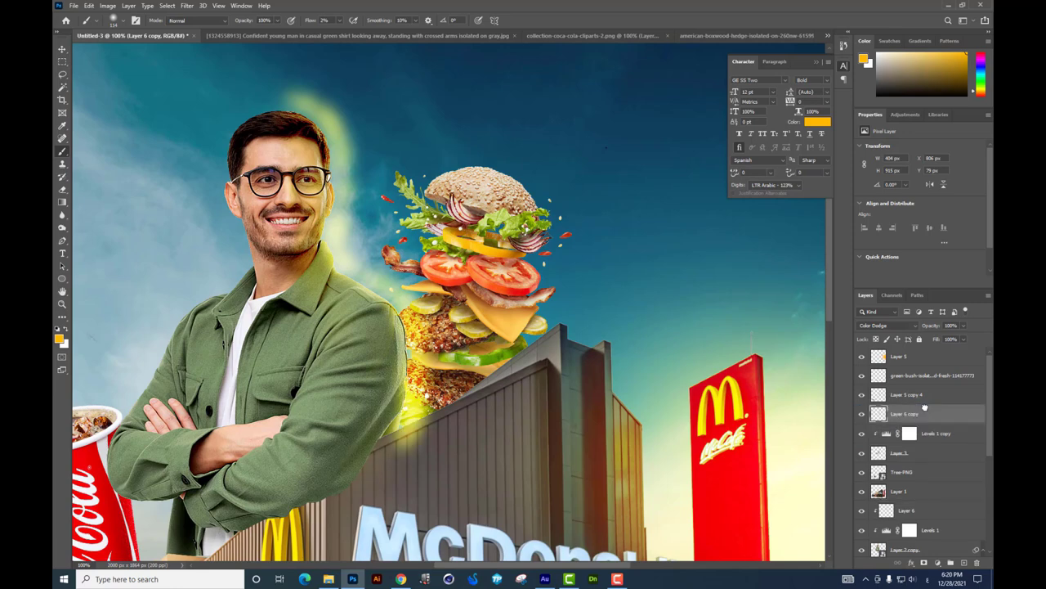
left_click(925, 404, "alt")
scroll(438, 414, "down", 2)
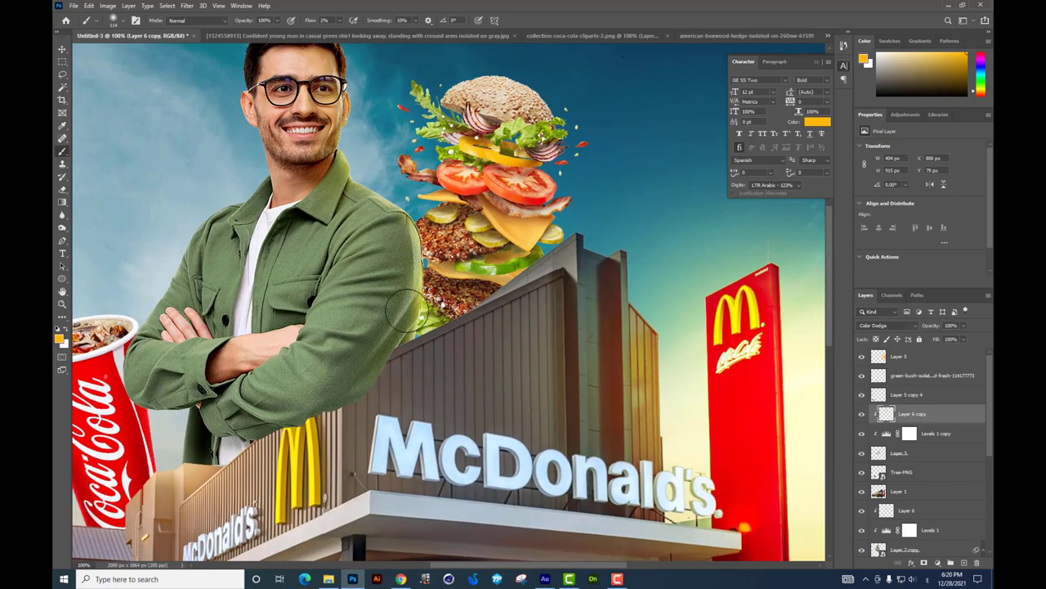
left_click_drag(404, 310, 412, 269)
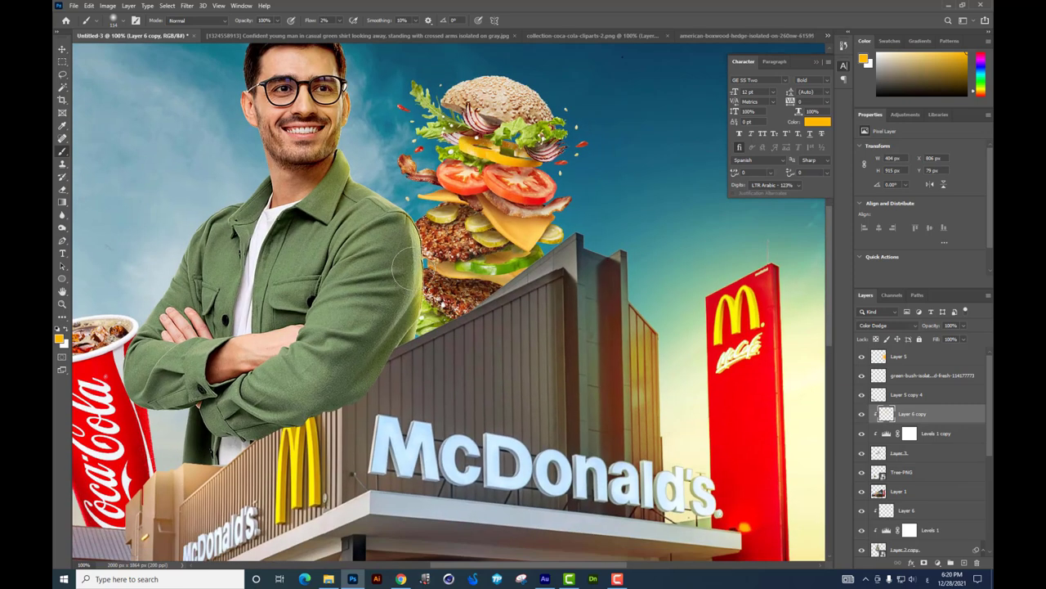
Step: Set the Eraser to a Soft Round 78 px tip with 18% flow
left_click(62, 193)
right_click(513, 304)
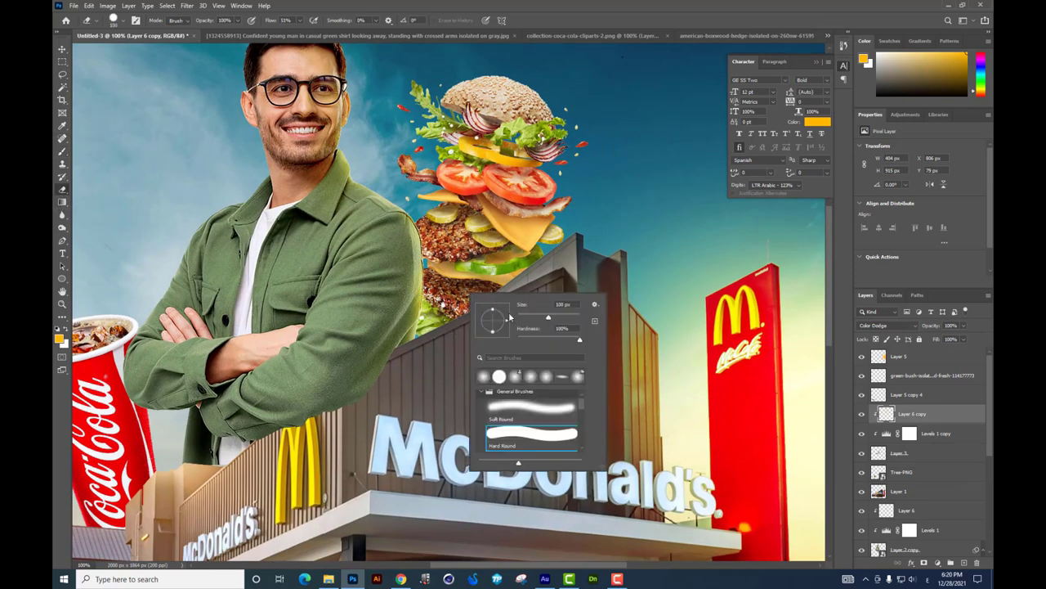
key("Escape")
right_click(392, 288)
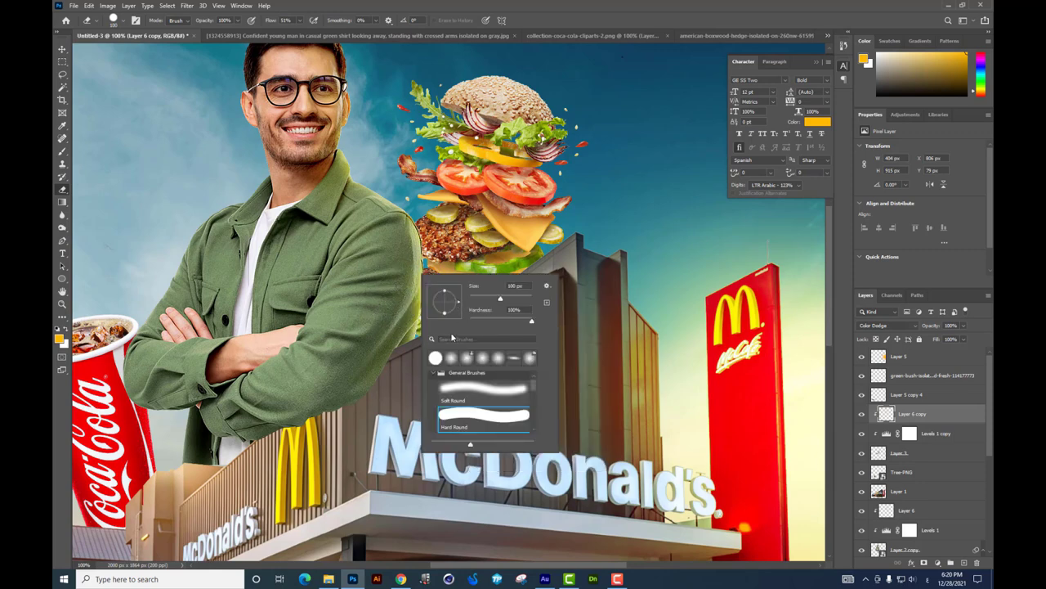
left_click(482, 390)
left_click_drag(500, 298, 494, 301)
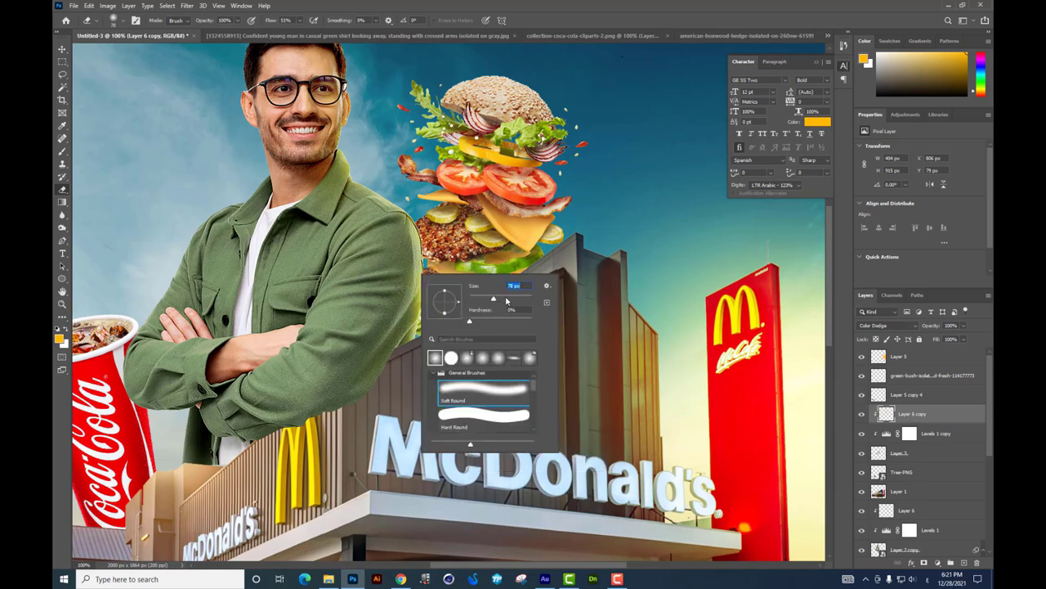
left_click_drag(300, 20, 284, 33)
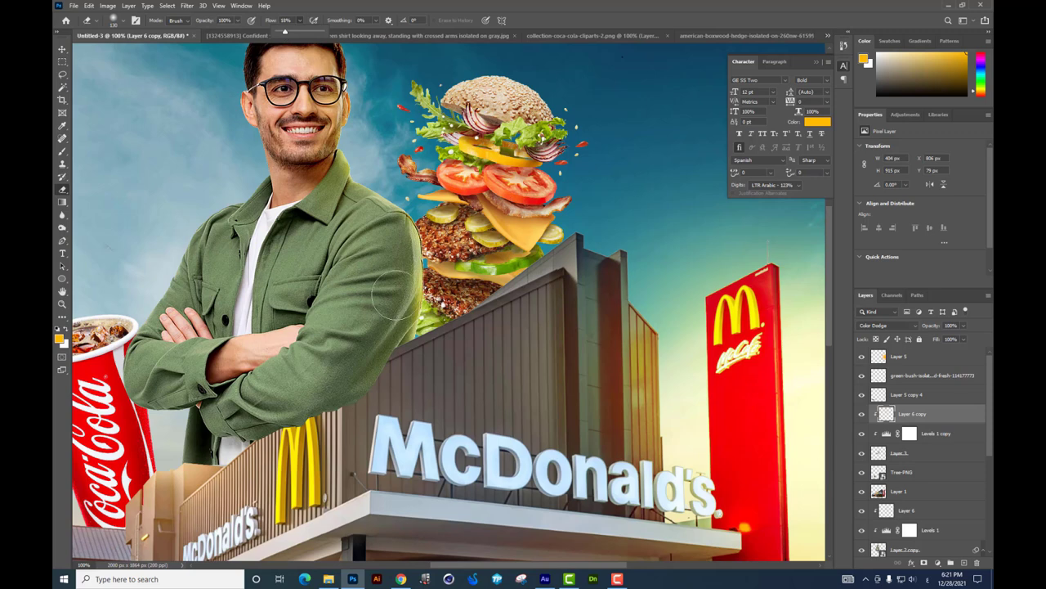
left_click(385, 270)
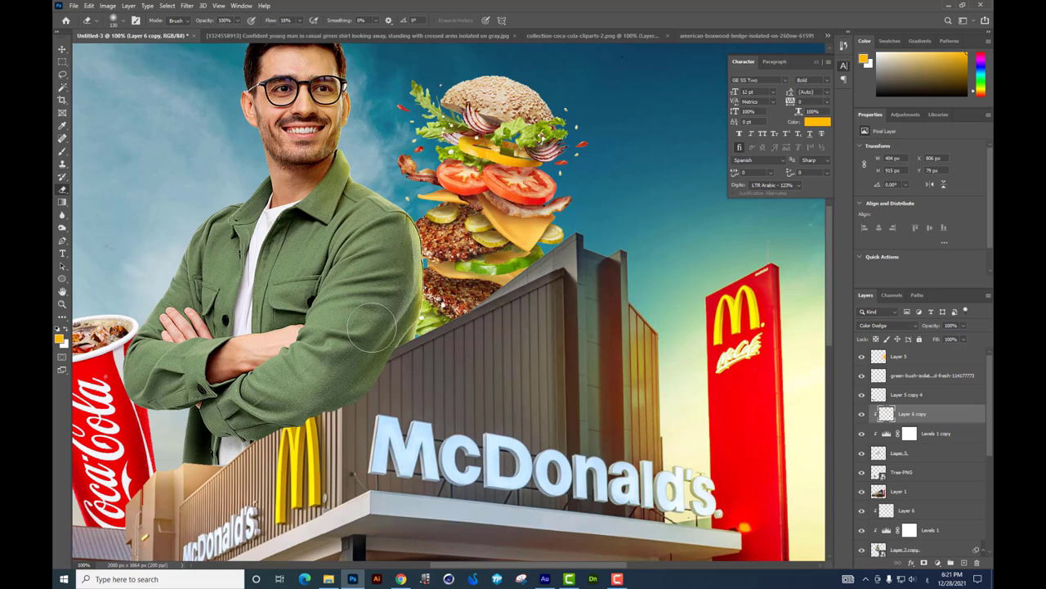
Step: Free-transform the burger layer pngegg (4), rotating it 2.36° and raising it slightly
scroll(388, 270, "up", 2)
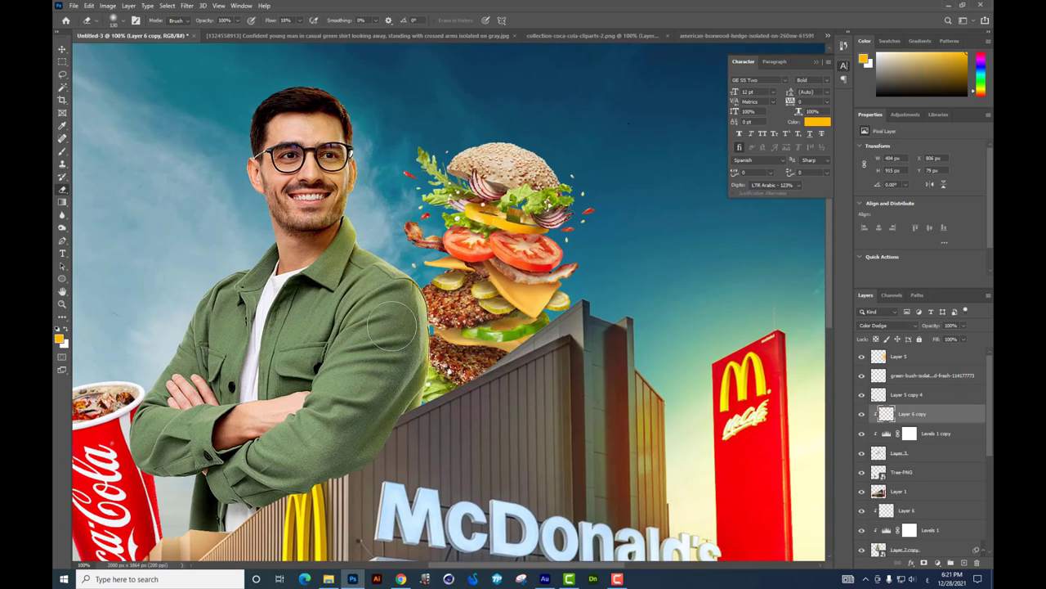
scroll(352, 258, "up", 3)
scroll(351, 258, "left", 2)
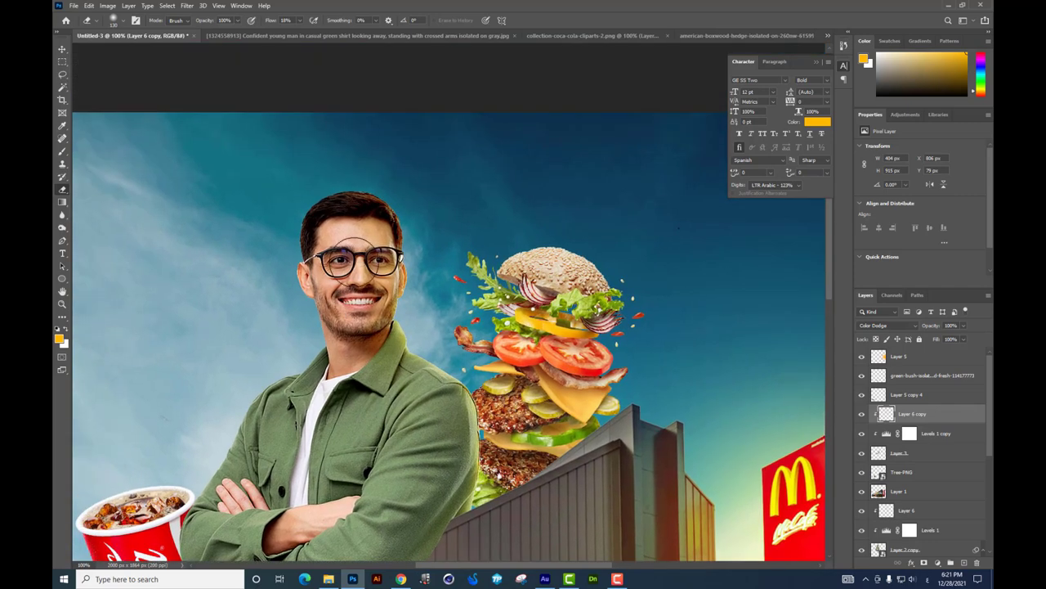
scroll(352, 258, "up", 2)
scroll(360, 229, "down", 2)
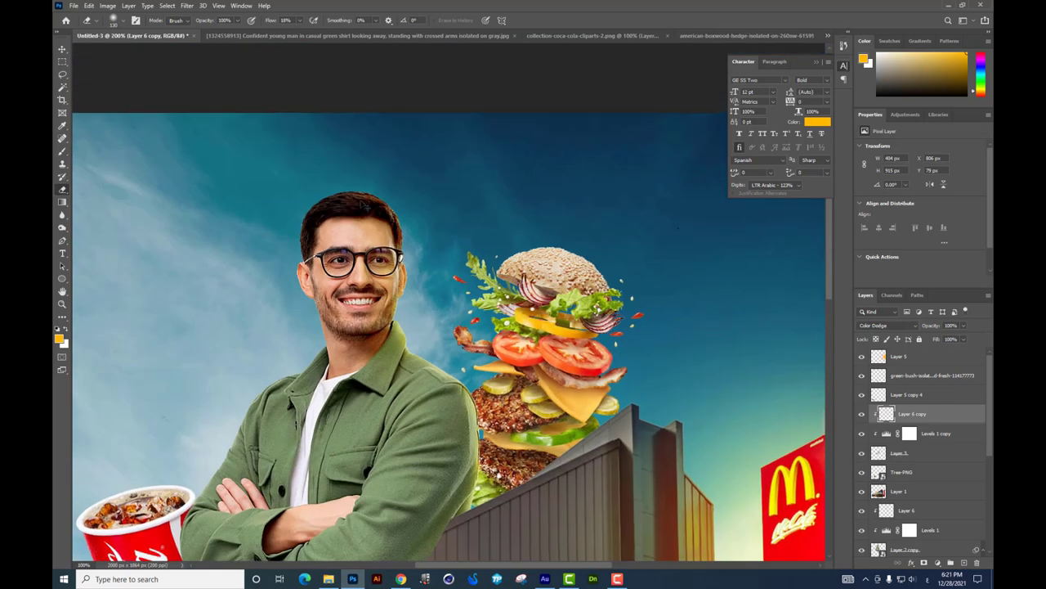
scroll(366, 206, "down", 4)
scroll(369, 206, "up", 1)
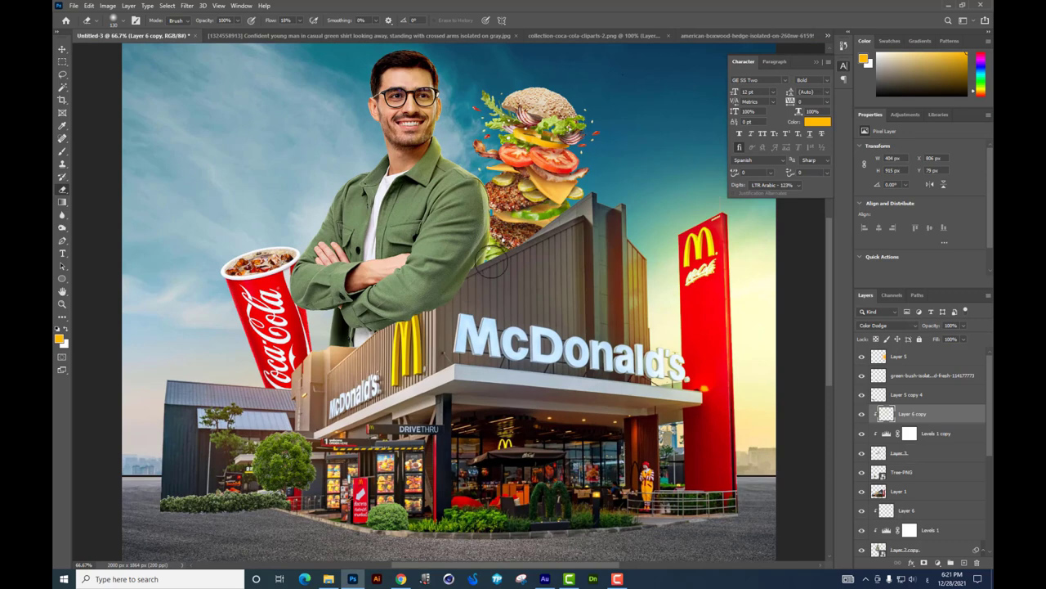
scroll(470, 303, "up", 1)
scroll(470, 302, "up", 2)
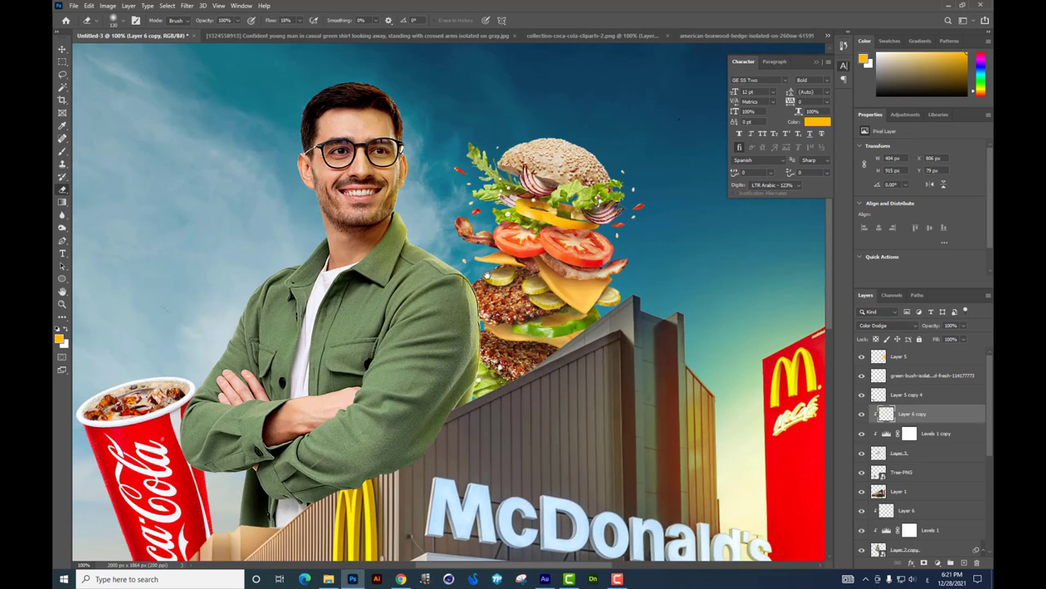
scroll(470, 303, "up", 1)
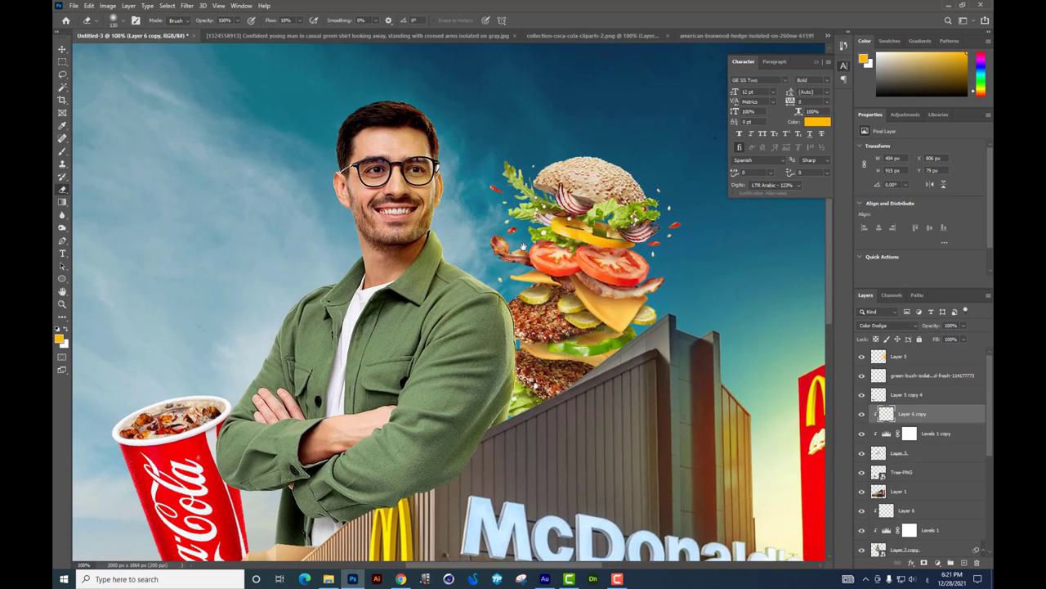
left_click_drag(468, 261, 436, 215)
left_click(62, 53)
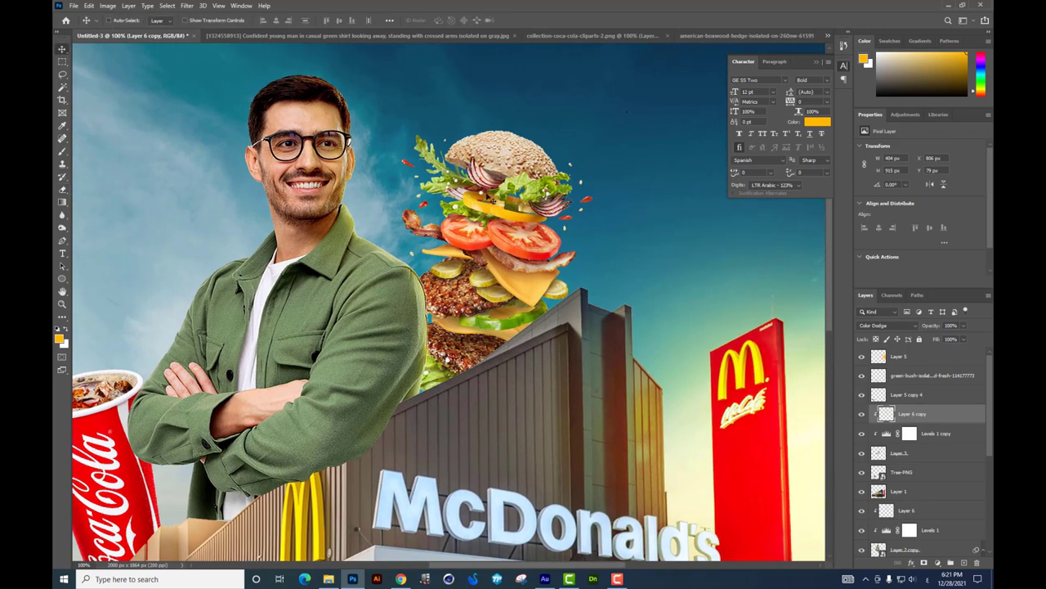
left_click(491, 200)
key("ctrl+minus")
key("ctrl+t")
mouse_move(598, 205)
left_mouse_down()
mouse_move(542, 179)
mouse_move(542, 187)
mouse_move(550, 180)
left_mouse_up()
Step: Commit the burger transform, clip Layer 7 to the burger, and load a black soft brush
key("Return")
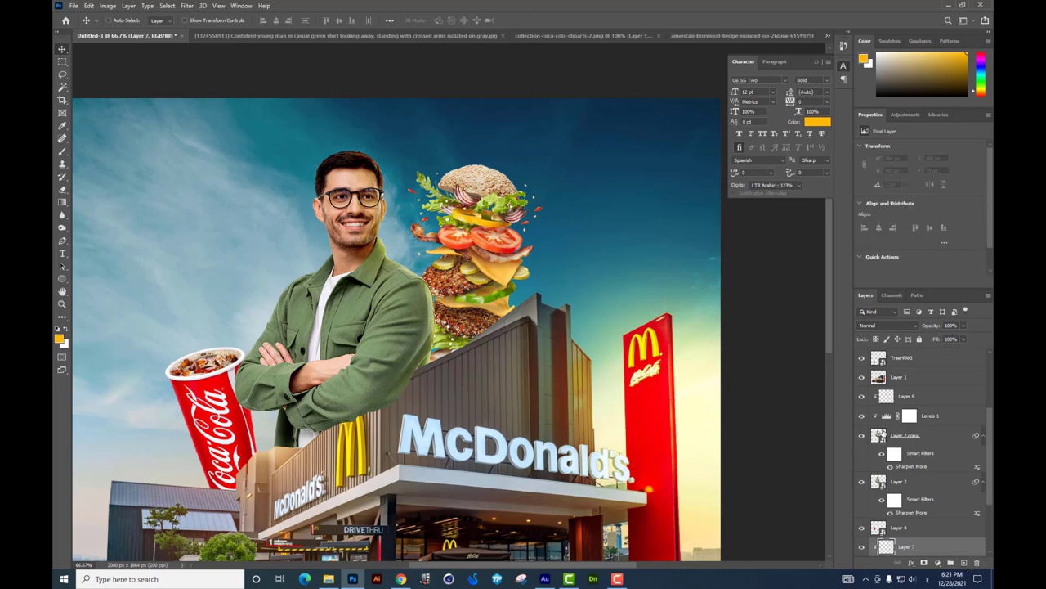
scroll(931, 487, "down", 3)
key("ctrl+alt+g")
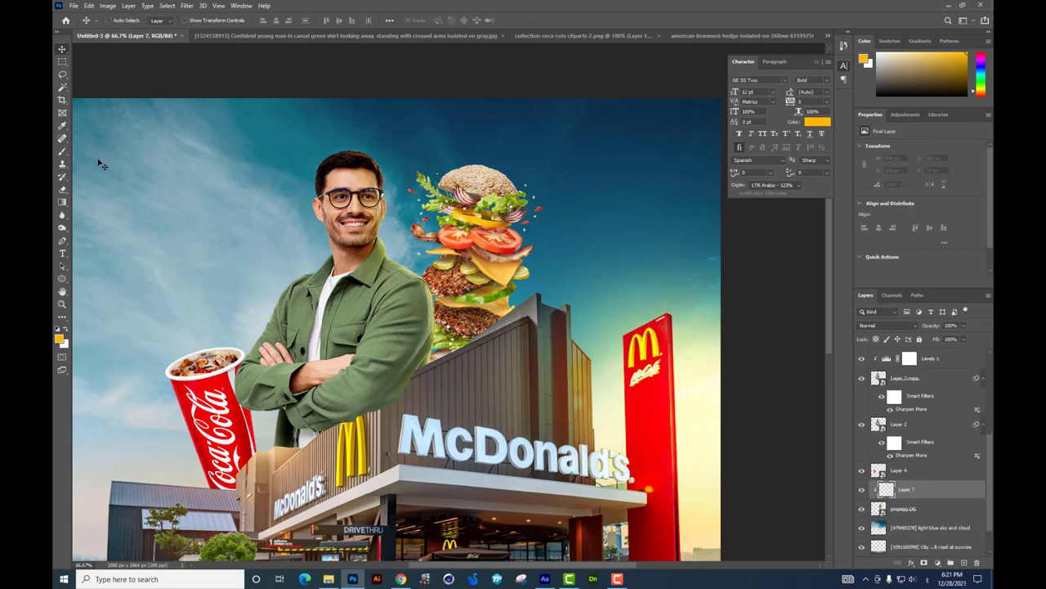
left_click(61, 151)
left_click(59, 340)
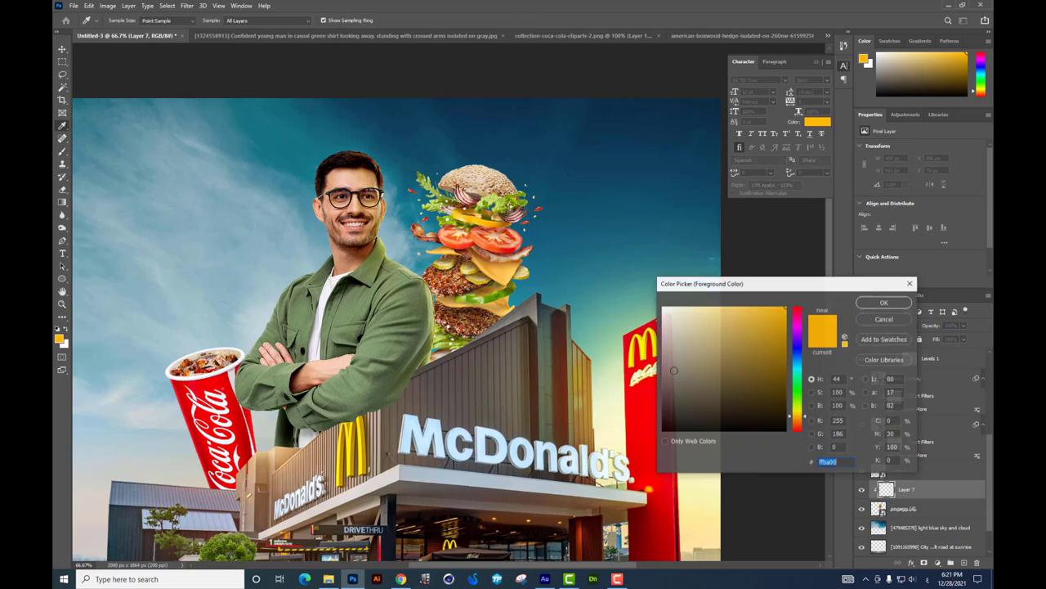
left_click(664, 432)
left_click(881, 304)
right_click(438, 316)
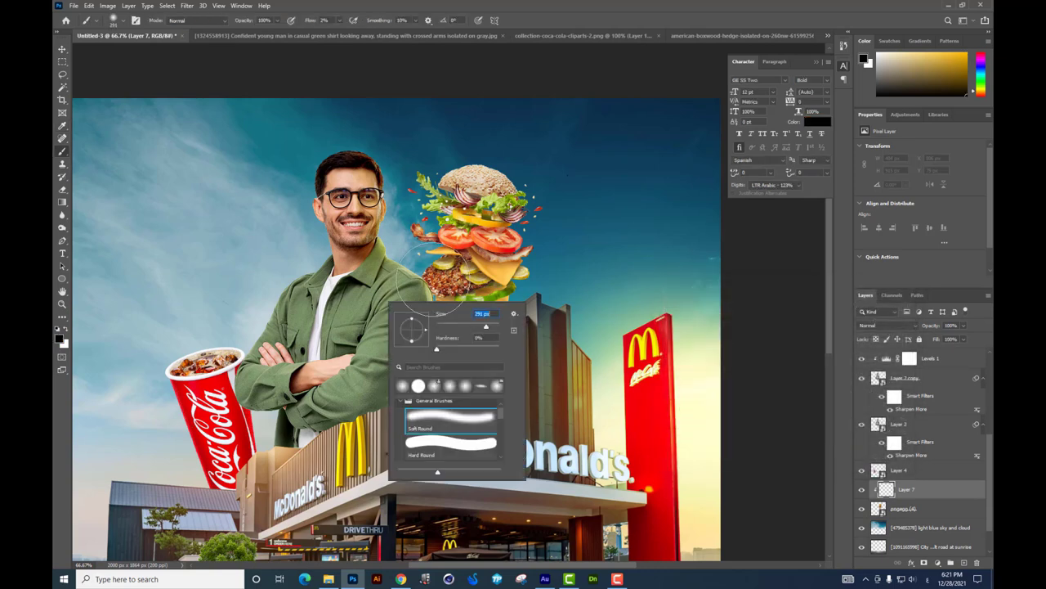
key("Return")
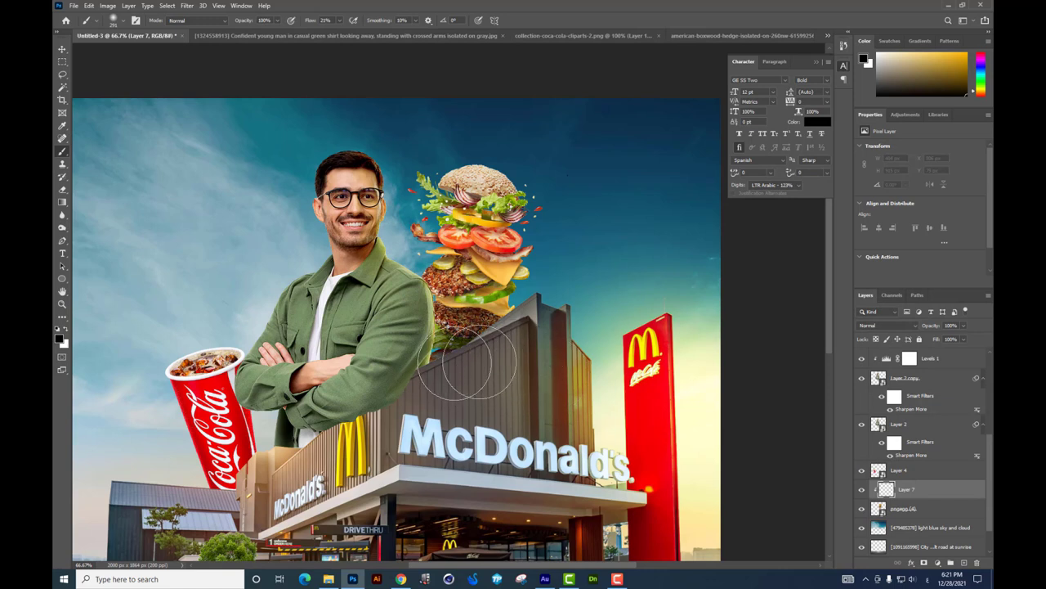
Step: Paint dark shadows along the shoulder, under the burger and on the building roof
left_click_drag(468, 362, 389, 272)
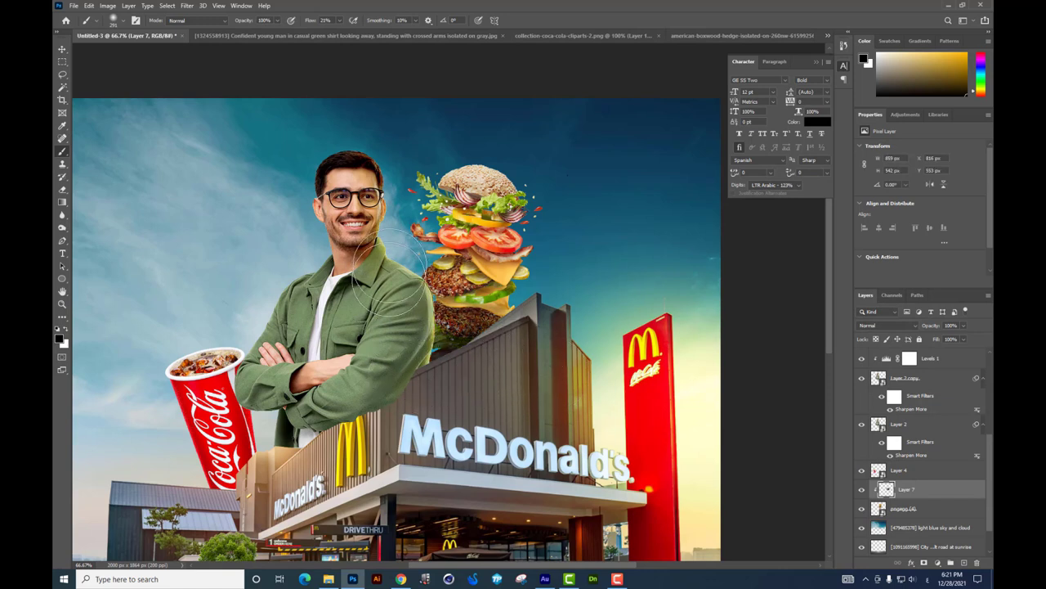
mouse_move(441, 344)
left_mouse_down()
mouse_move(463, 297)
mouse_move(408, 379)
left_mouse_up()
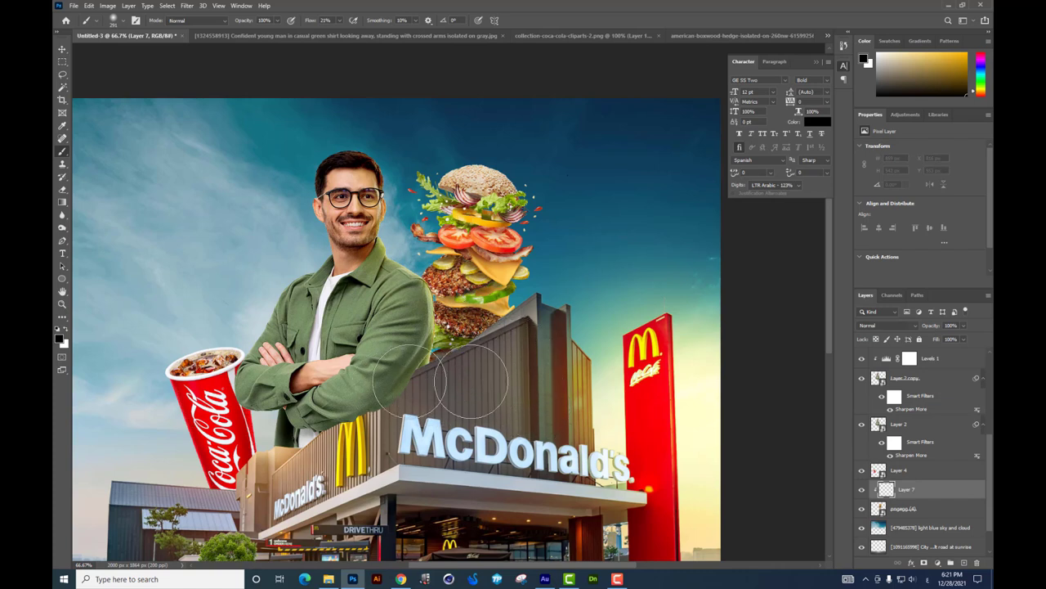
mouse_move(471, 380)
left_mouse_down()
mouse_move(496, 355)
mouse_move(411, 351)
mouse_move(396, 370)
left_mouse_up()
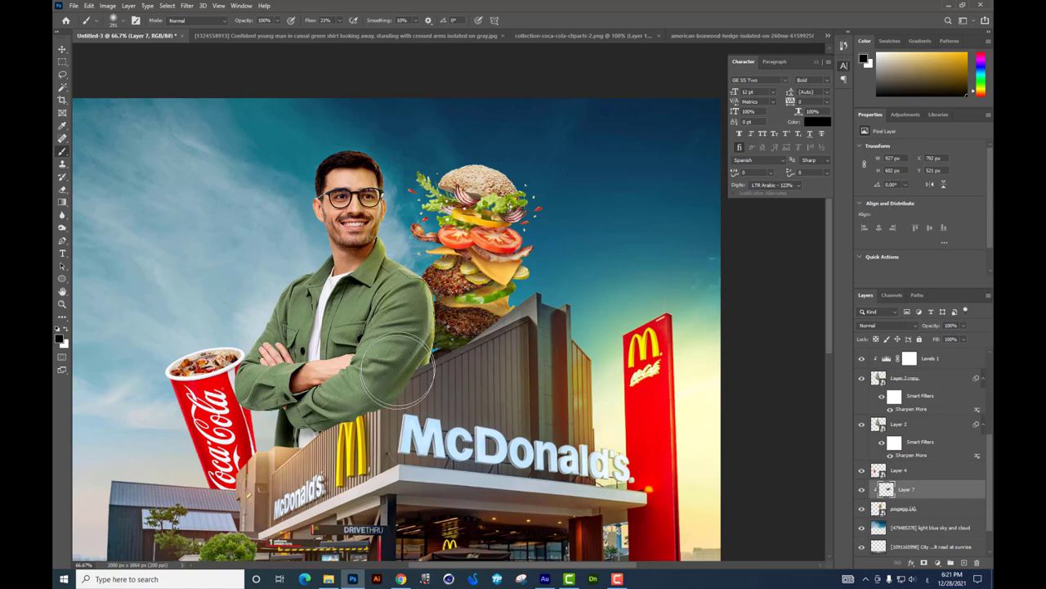
left_click_drag(398, 372, 399, 255)
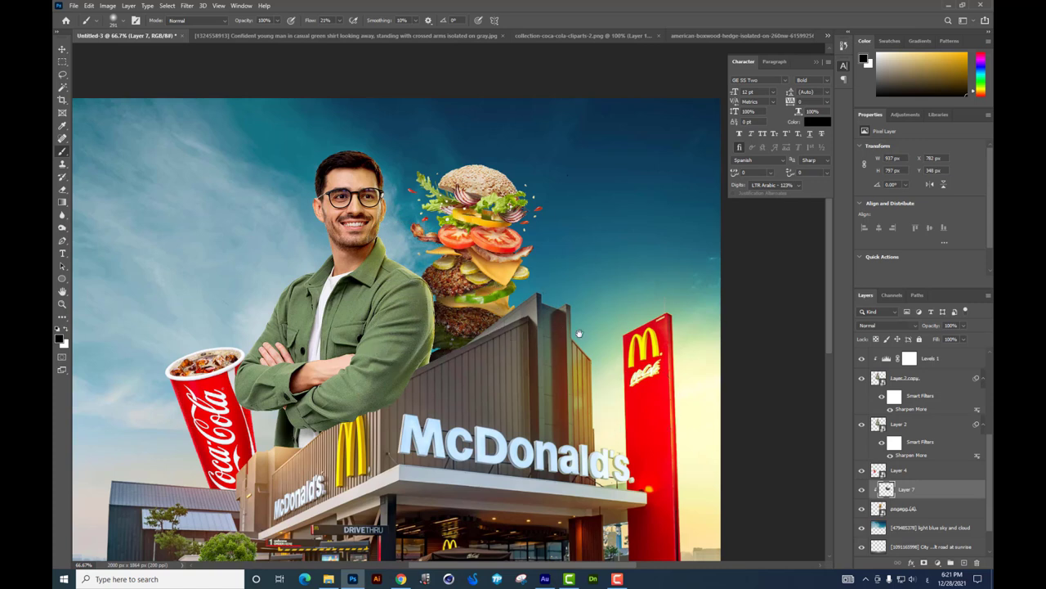
left_click_drag(425, 268, 411, 212)
key("ctrl+z")
Step: Lower brush flow to 3% and paint very faint shading around the burger top
left_click(339, 20)
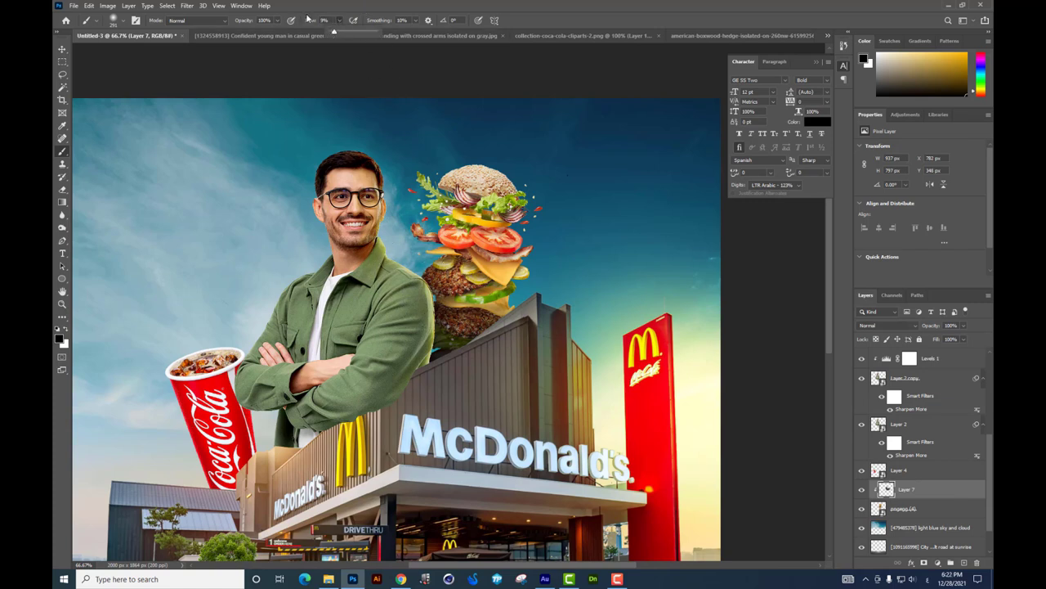
left_click_drag(333, 35, 330, 34)
mouse_move(377, 92)
left_mouse_down()
mouse_move(450, 145)
mouse_move(426, 214)
left_mouse_up()
scroll(368, 245, "left", 3)
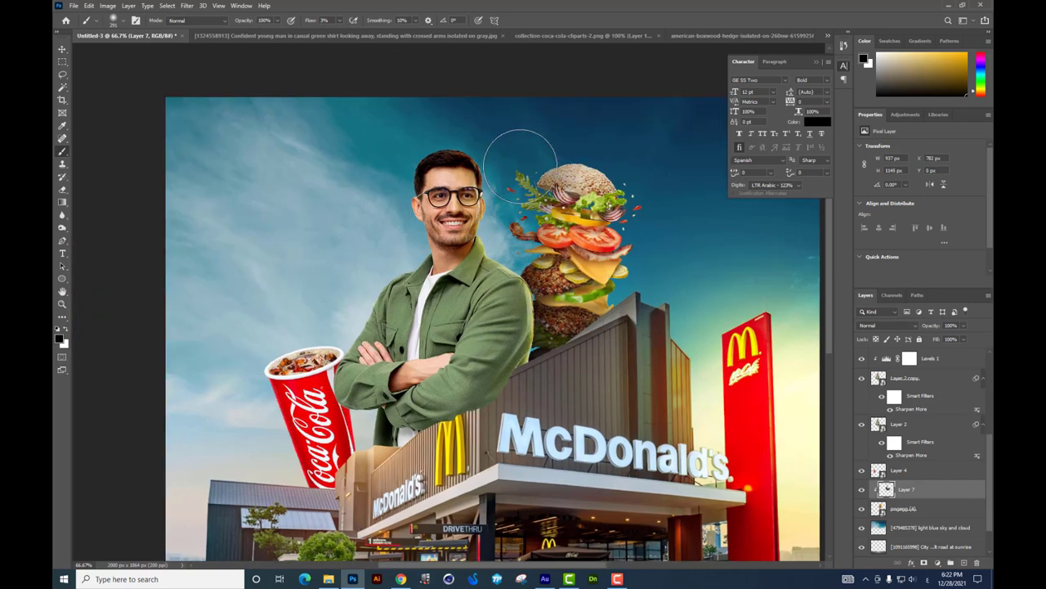
Step: Erase excess shadow with the Eraser, then add a new empty Layer 8
left_click(62, 189)
right_click(580, 235)
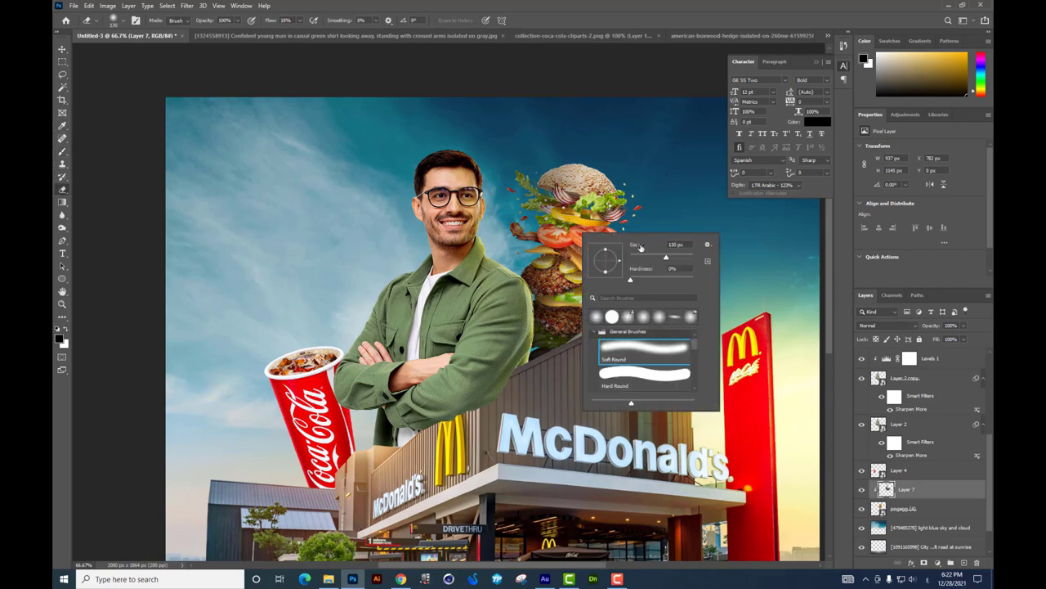
left_click(572, 174)
left_click_drag(559, 229, 512, 203)
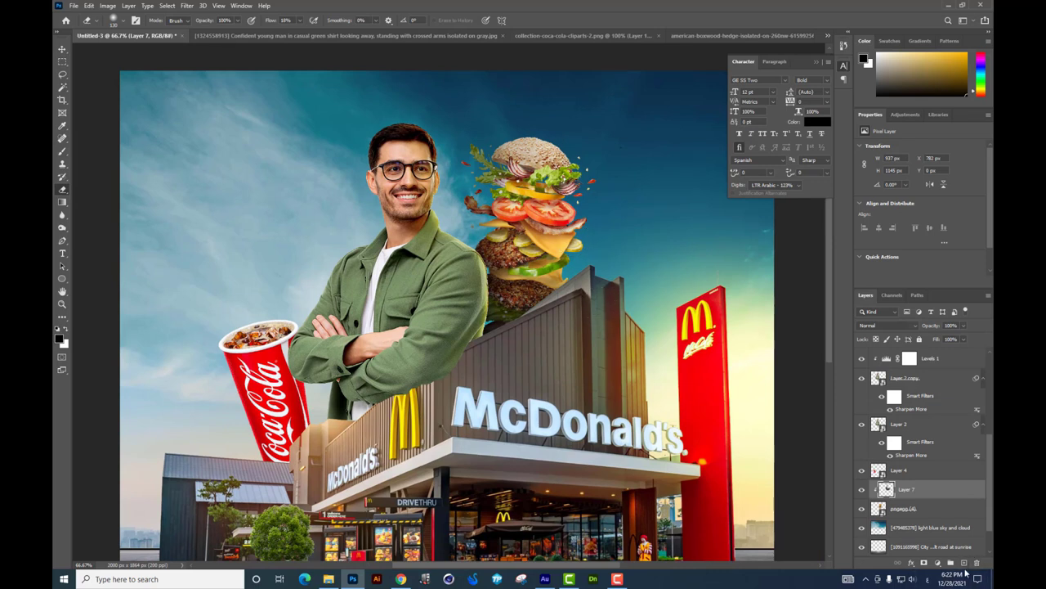
left_click(964, 563)
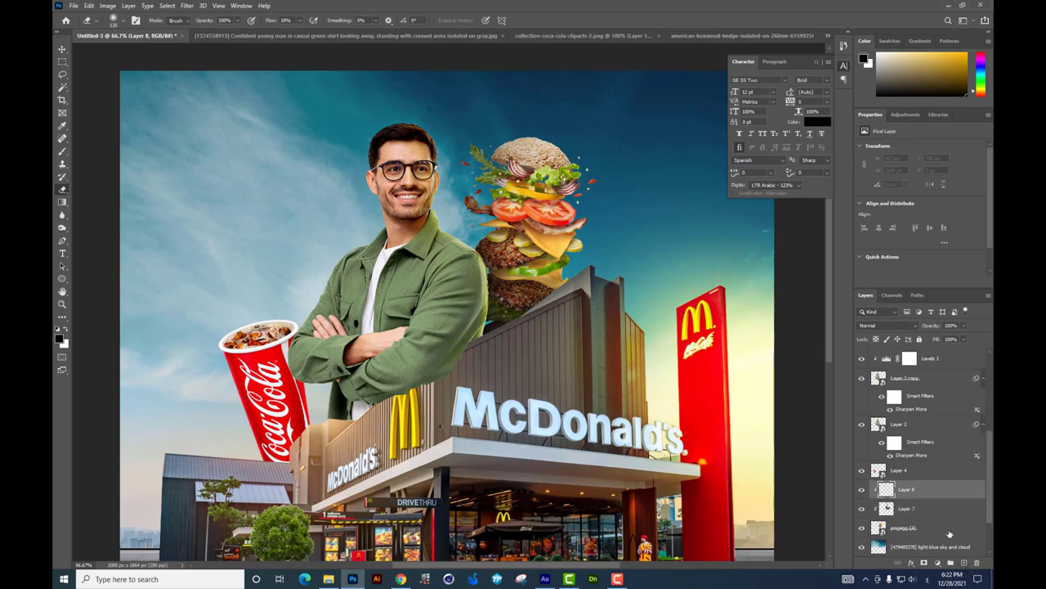
Step: Paint orange light on the building top and the sky above the burger
left_click(62, 152)
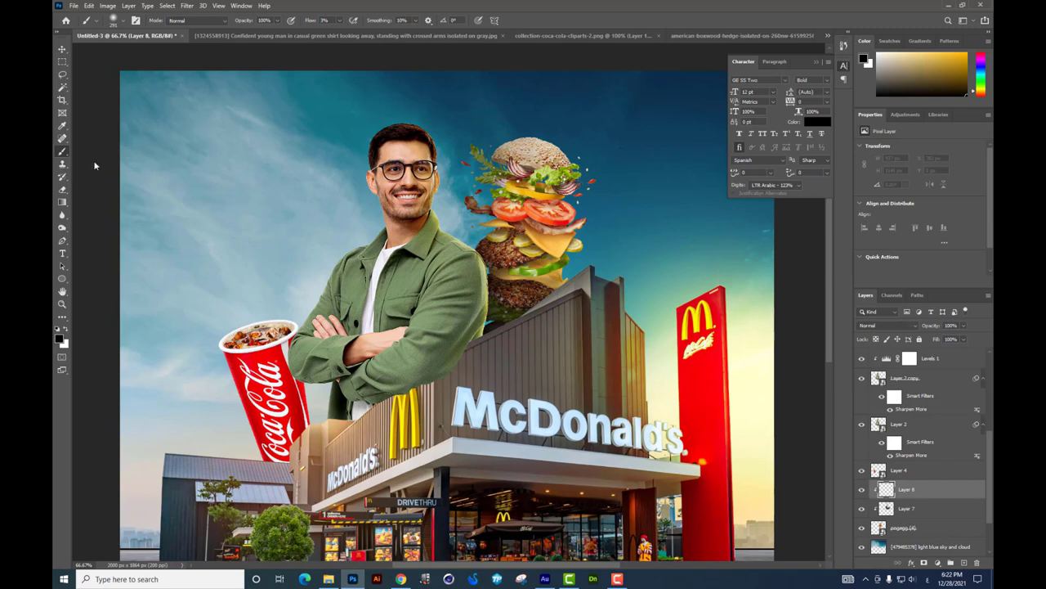
left_click(769, 345, "alt")
left_click(58, 339)
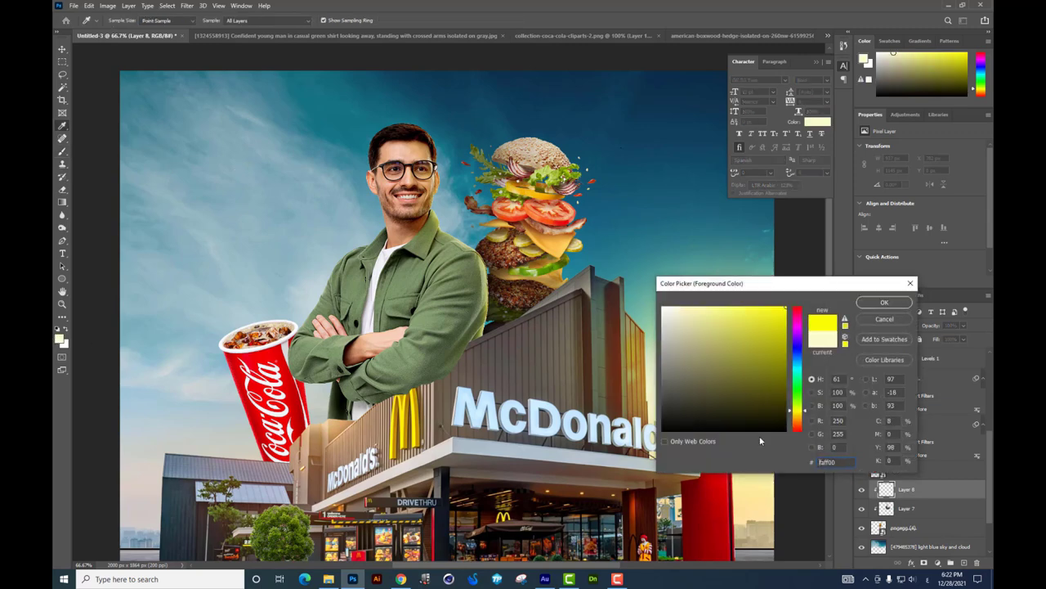
left_click_drag(796, 425, 802, 422)
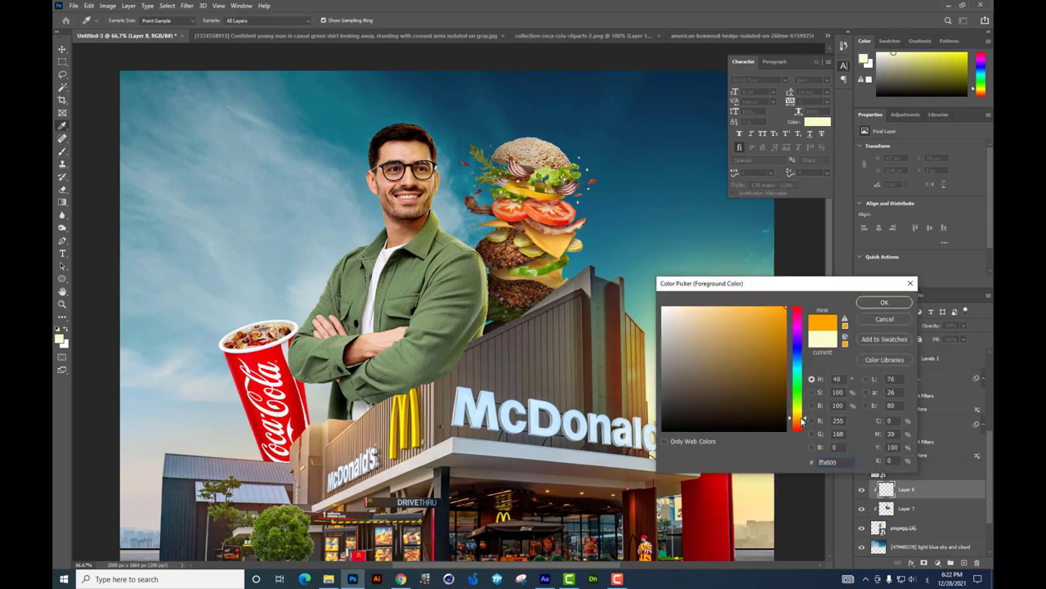
left_click(883, 301)
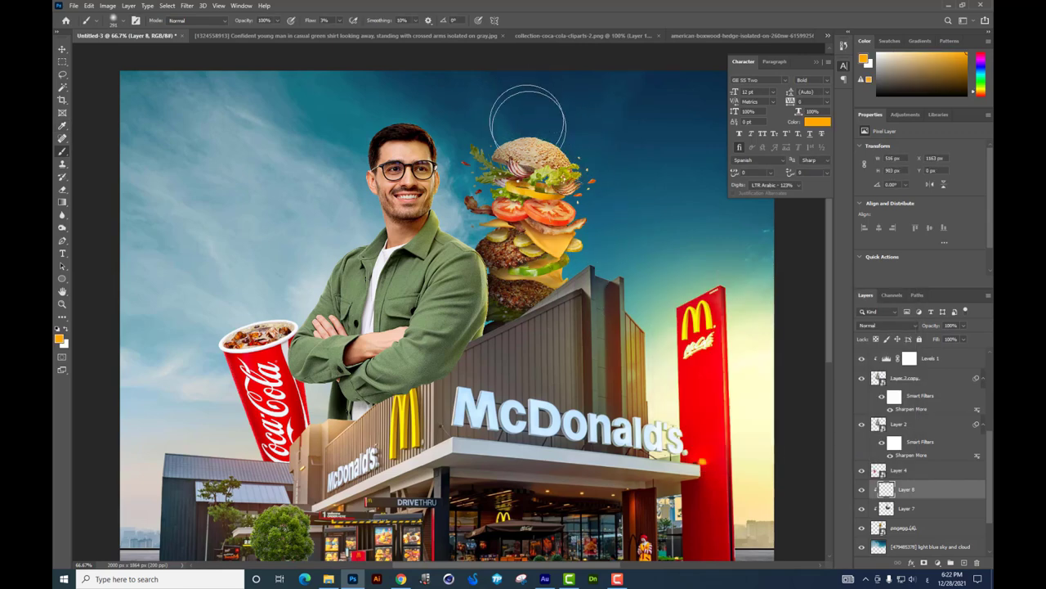
left_click_drag(514, 316, 525, 334)
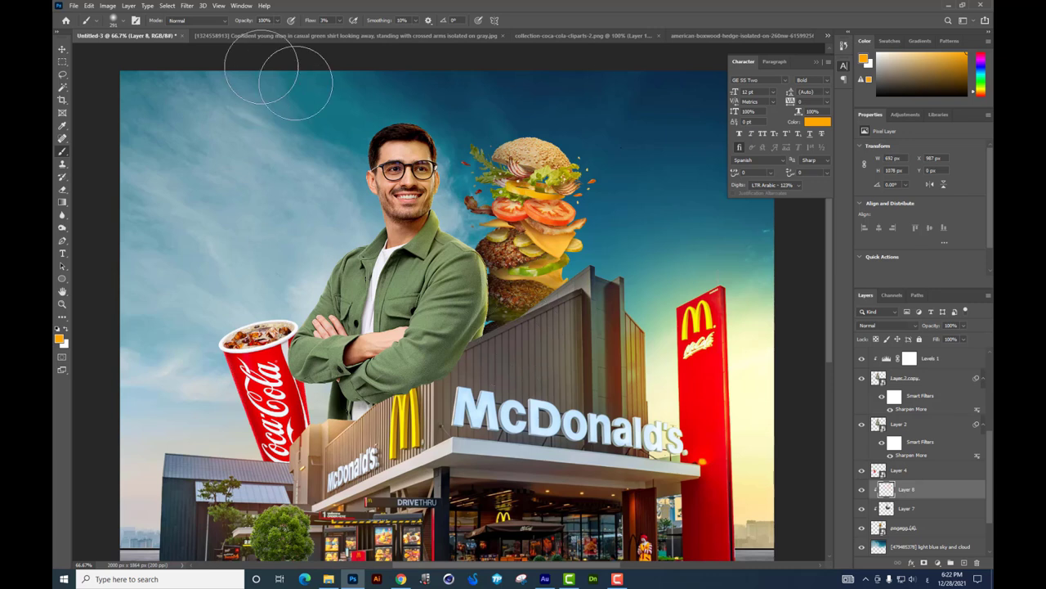
left_click_drag(609, 160, 554, 106)
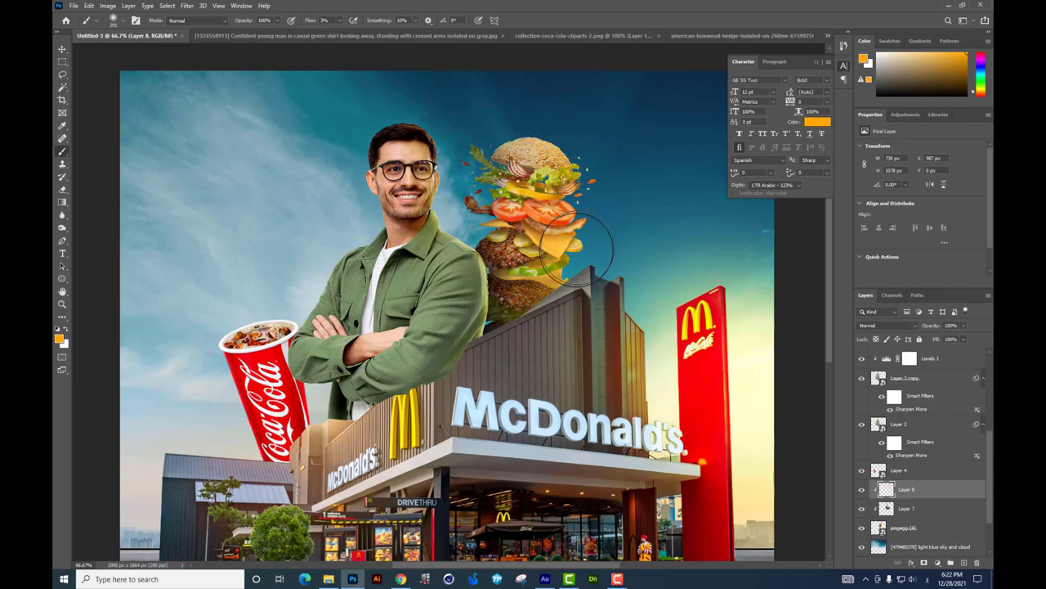
Step: Blend Layer 8 as Color Dodge, zoom out to the whole image, and select Layer 4
left_click(878, 326)
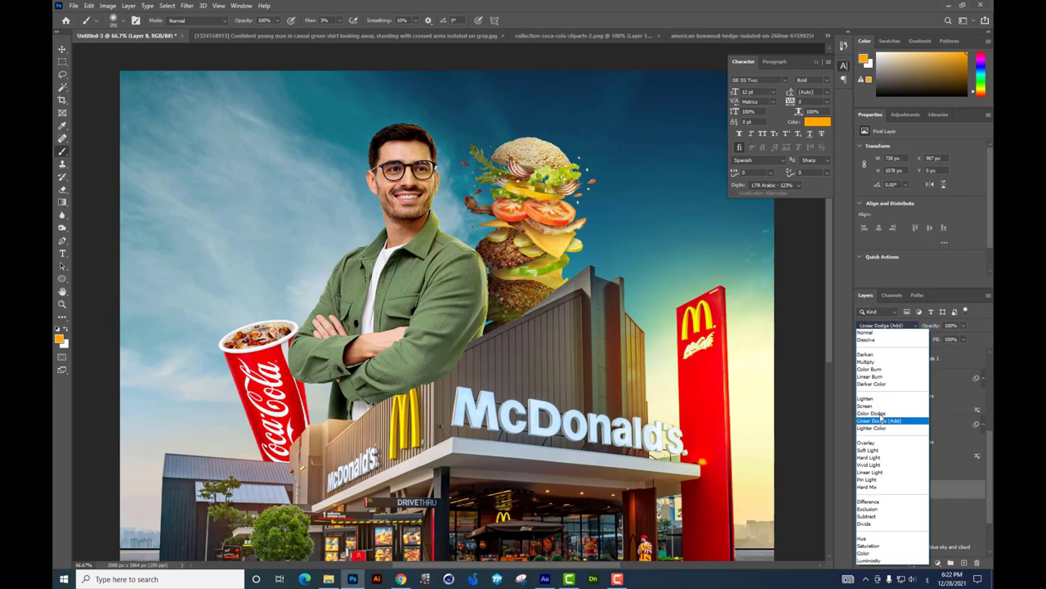
left_click(871, 413)
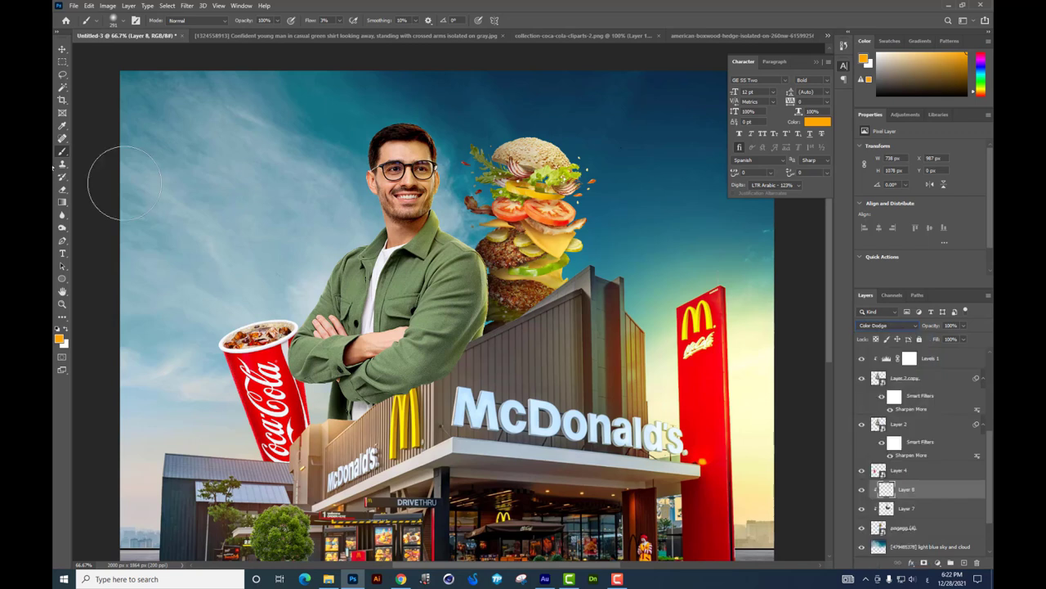
left_click(63, 190)
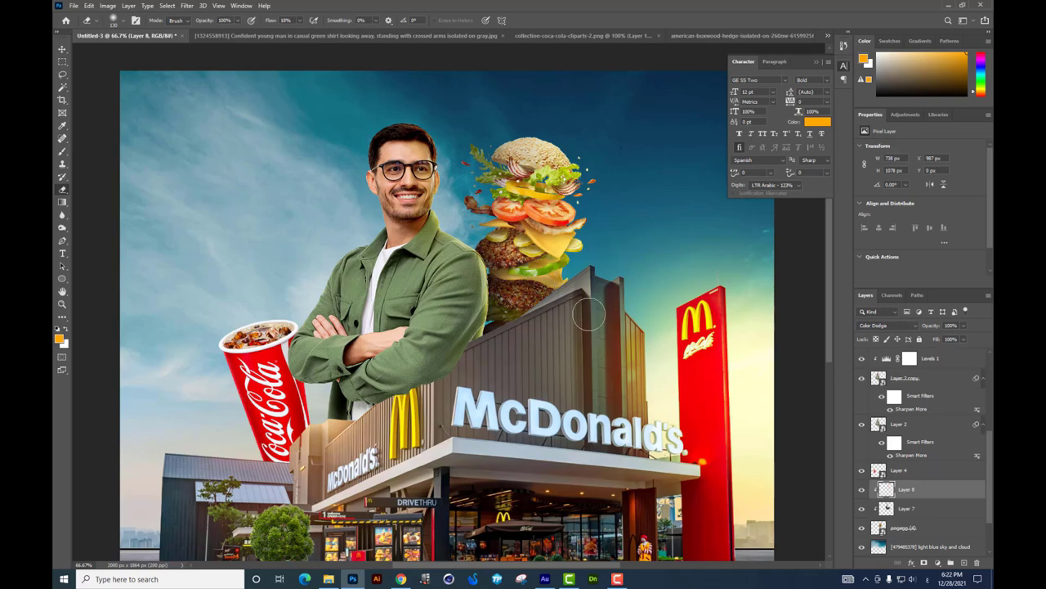
key("ctrl+minus")
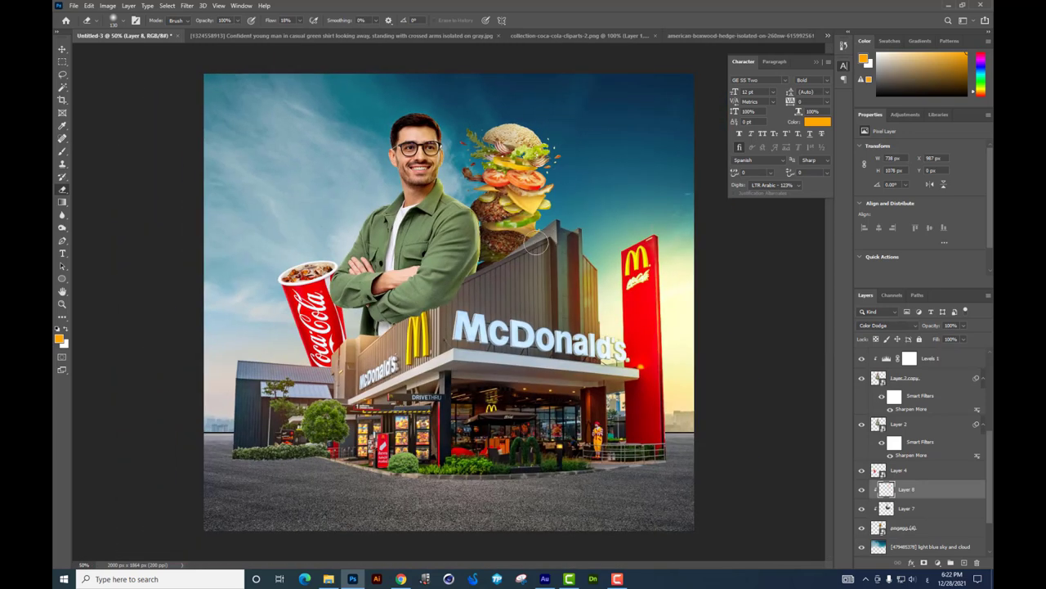
left_click(61, 49)
left_click(899, 470)
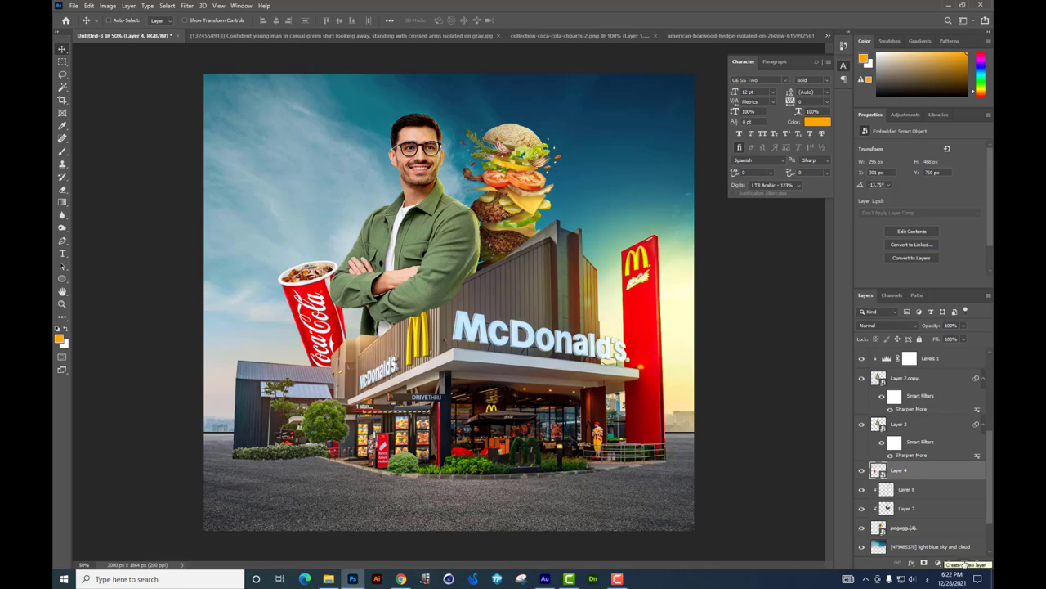
Step: Add a new layer clipped to Layer 4 and set the brush colour to black
left_click(965, 562)
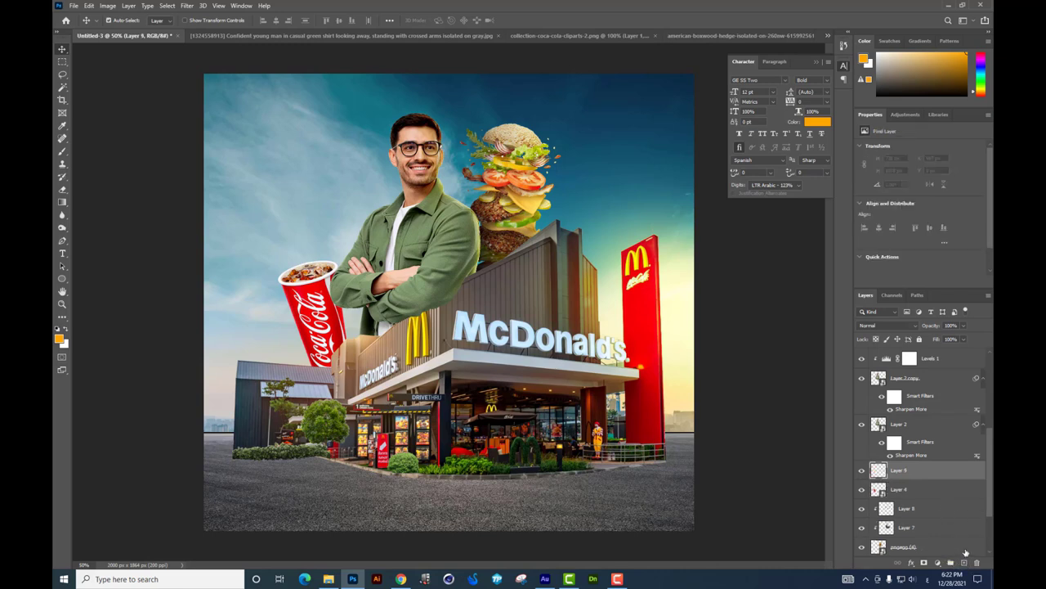
key("ctrl+alt+g")
left_click(62, 151)
left_click(59, 338)
left_click(670, 434)
key("Return")
Step: Paint a faint soft black shadow near the Coca-Cola cup, then add Layer 10 clipped above it
right_click(519, 365)
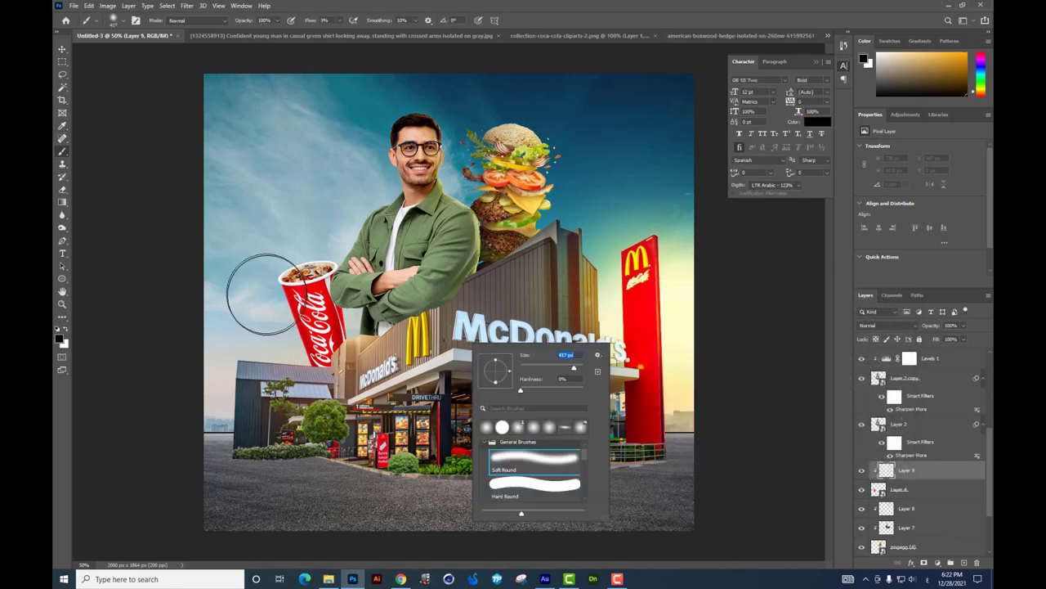
key("Return")
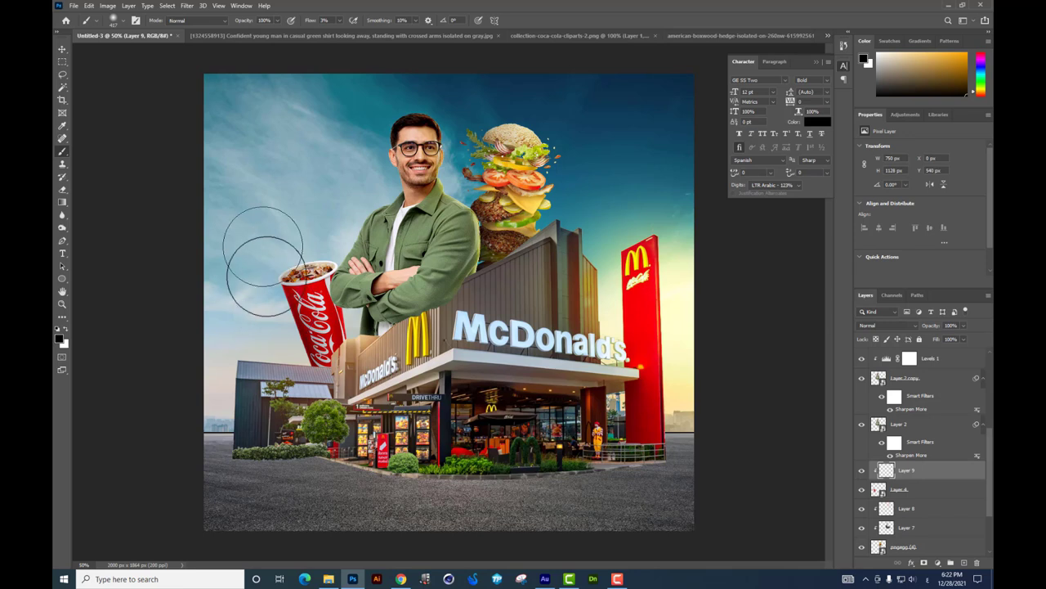
left_click_drag(319, 445, 292, 313)
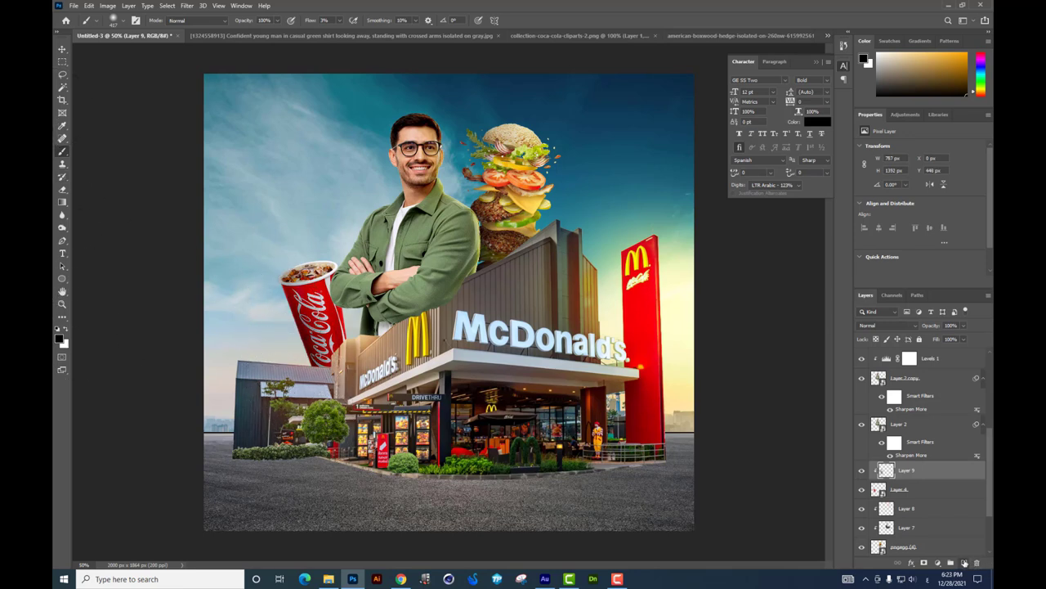
left_click(964, 563)
left_click(900, 478, "alt")
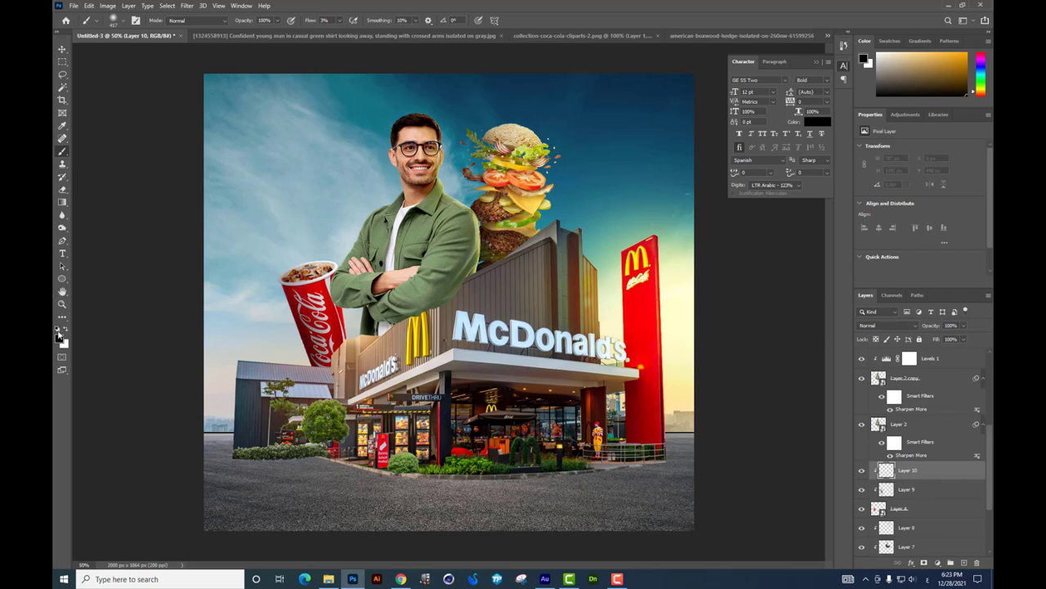
Step: Paint faint bright-yellow light around the man's arm, raising brush flow to 23%
left_click(58, 333)
left_click(800, 406)
left_click(780, 309)
left_click(890, 338)
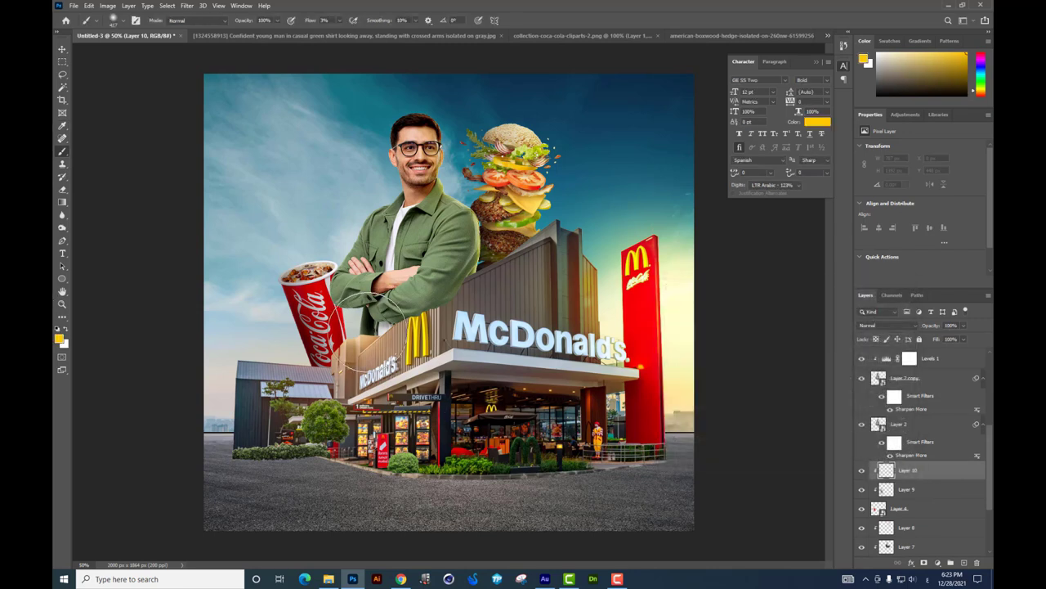
left_click_drag(372, 307, 359, 266)
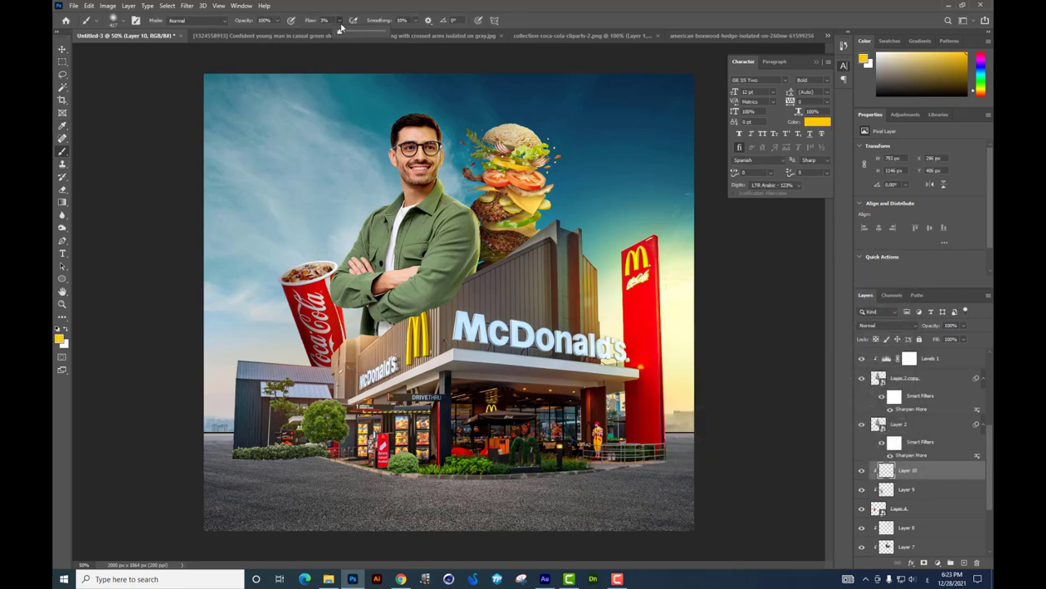
left_click(349, 35)
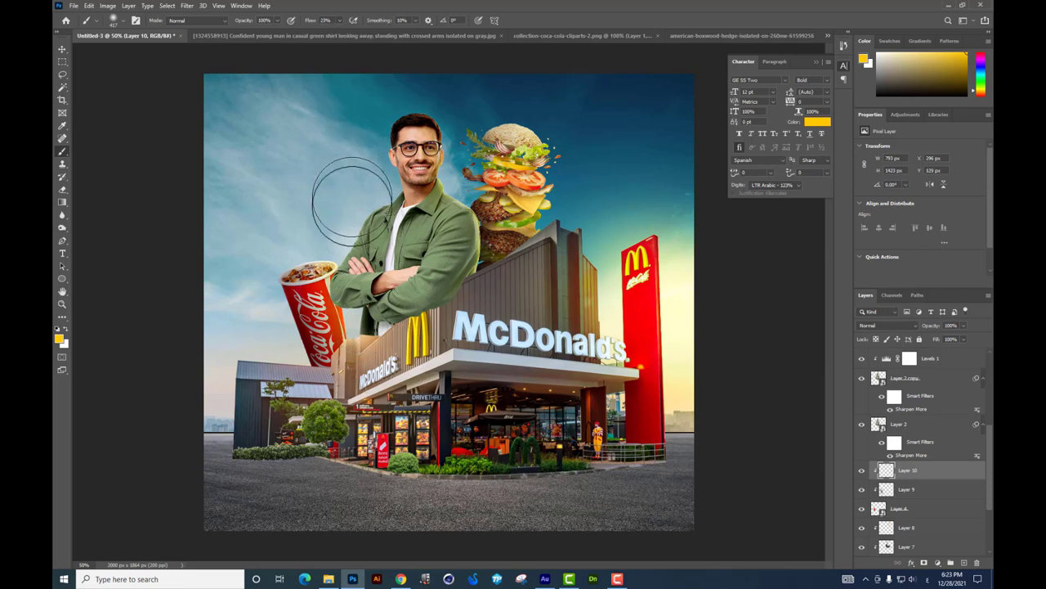
Step: Set Layer 10's blend mode to Lighten and zoom in on the composition
left_click(887, 325)
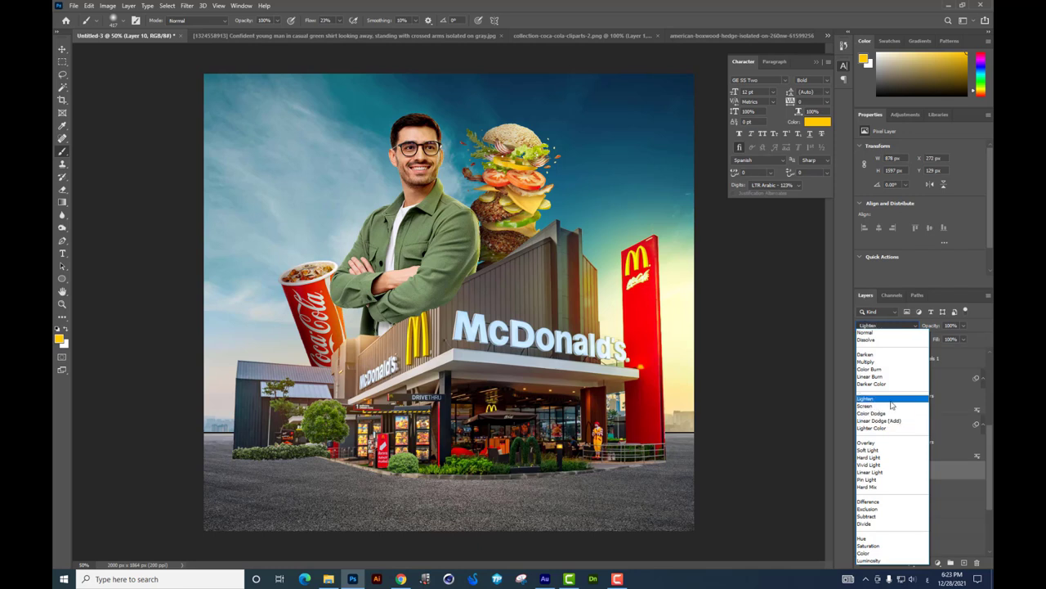
left_click(892, 398)
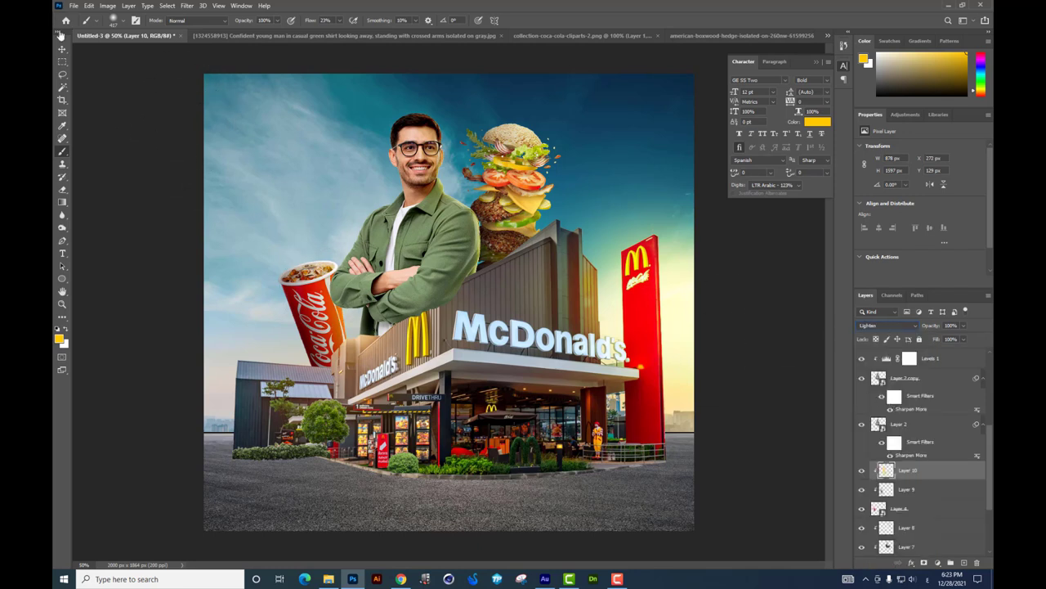
left_click(62, 50)
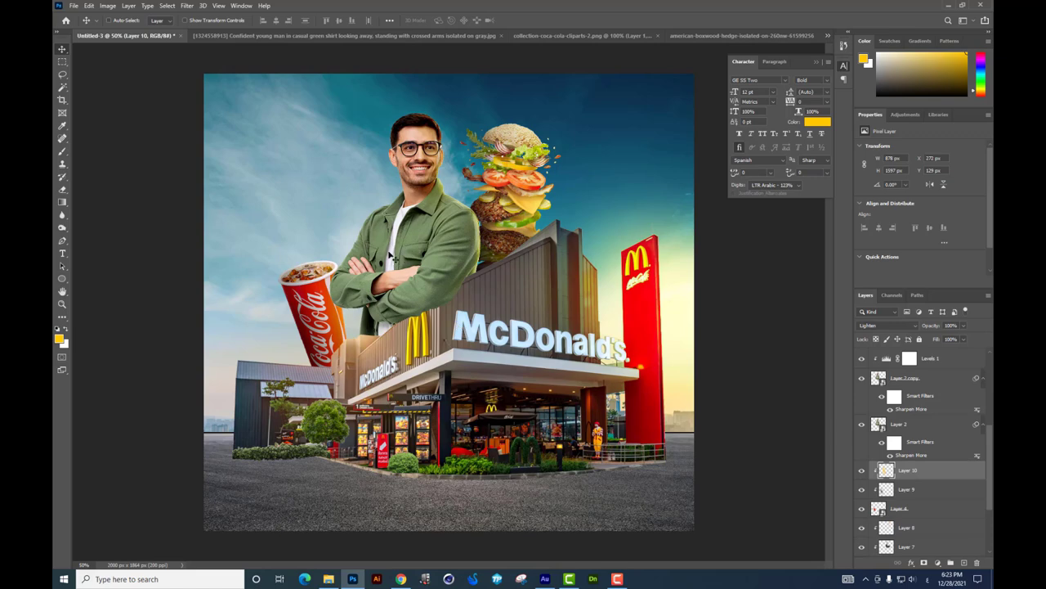
key("ctrl+plus")
Step: Select Layer 2 copy and undo its offset so the doubled head disappears
right_click(433, 211)
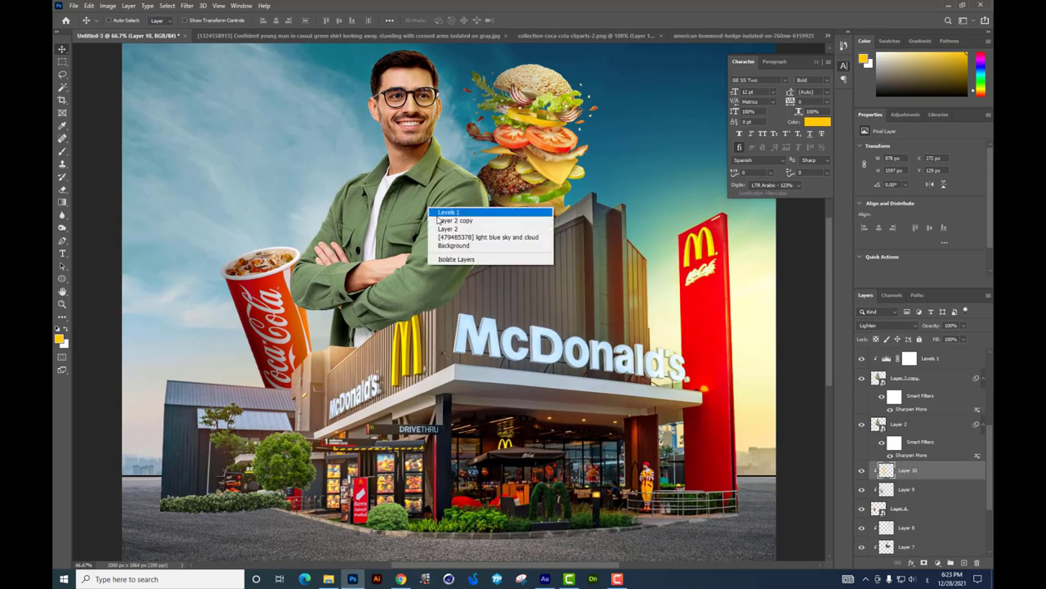
left_click(447, 210)
key("ctrl+z")
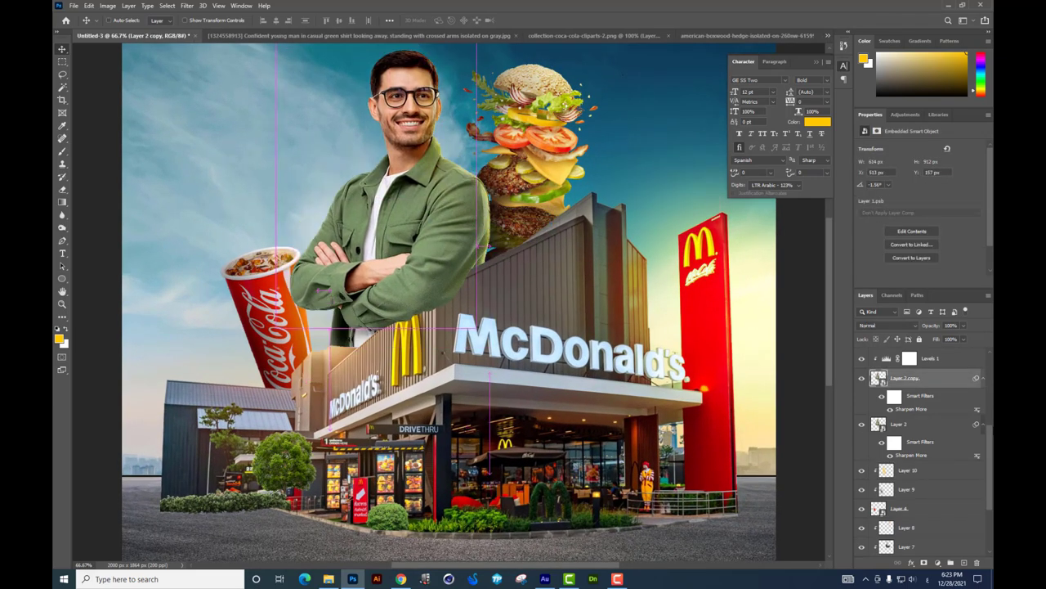
Step: Add a new layer and paint faint black shading beside the man's shoulder and upward
left_click(964, 562)
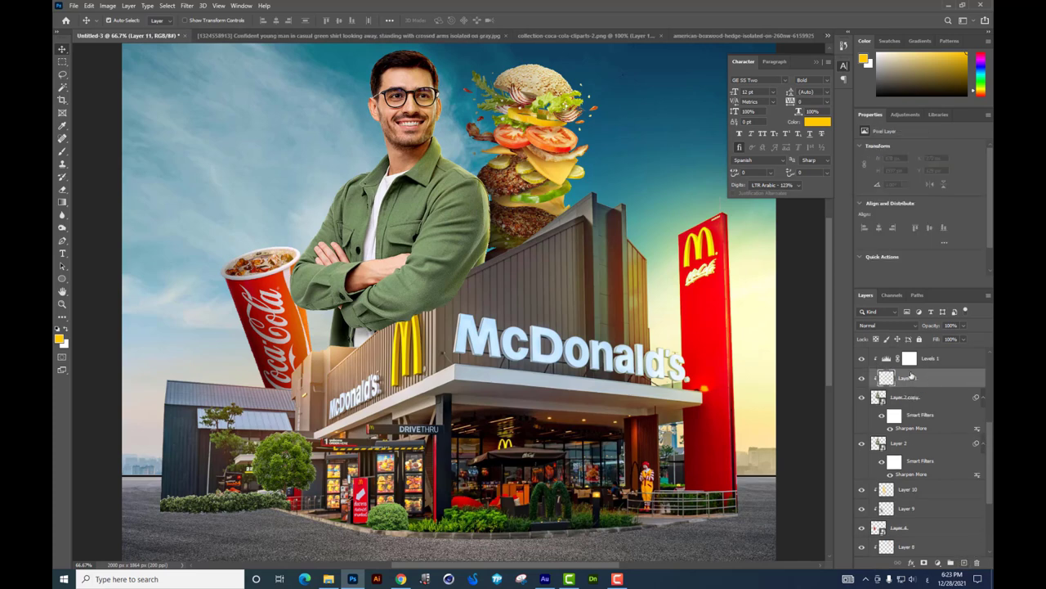
left_click(59, 338)
key("Return")
key("b")
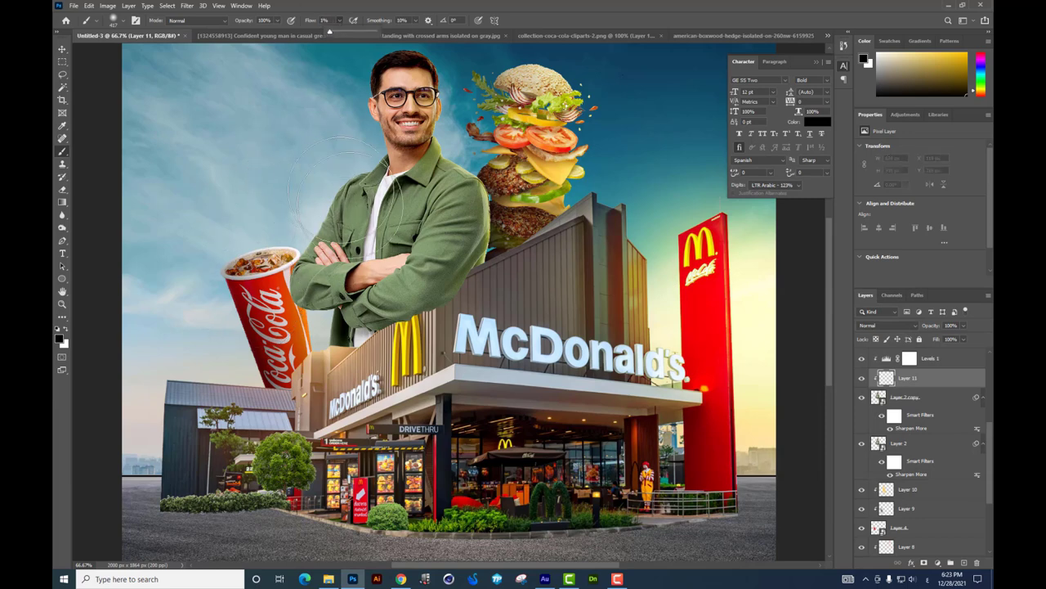
left_click_drag(274, 242, 298, 323)
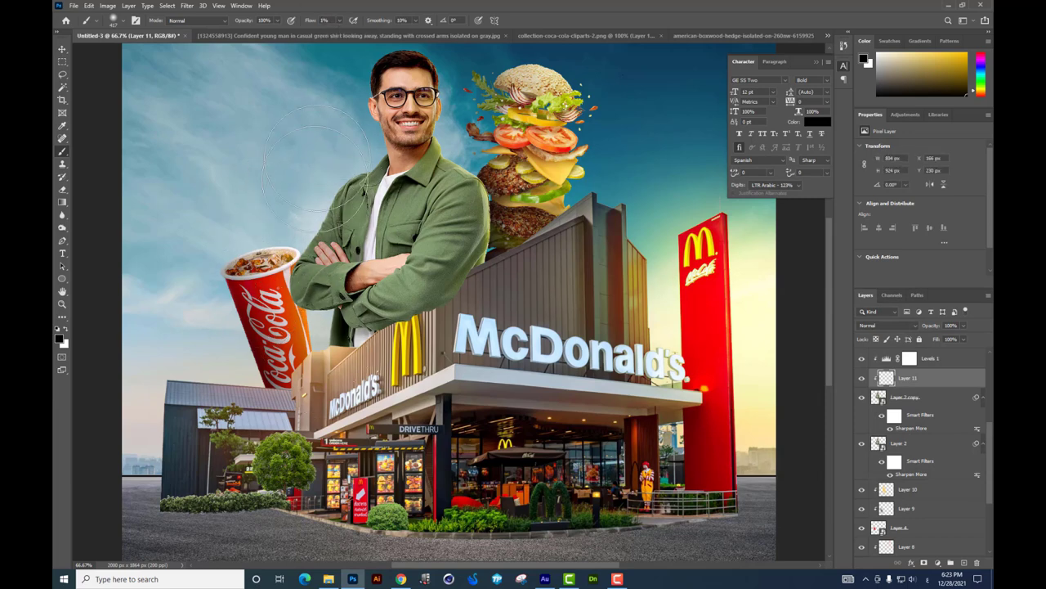
left_click_drag(337, 90, 352, 57)
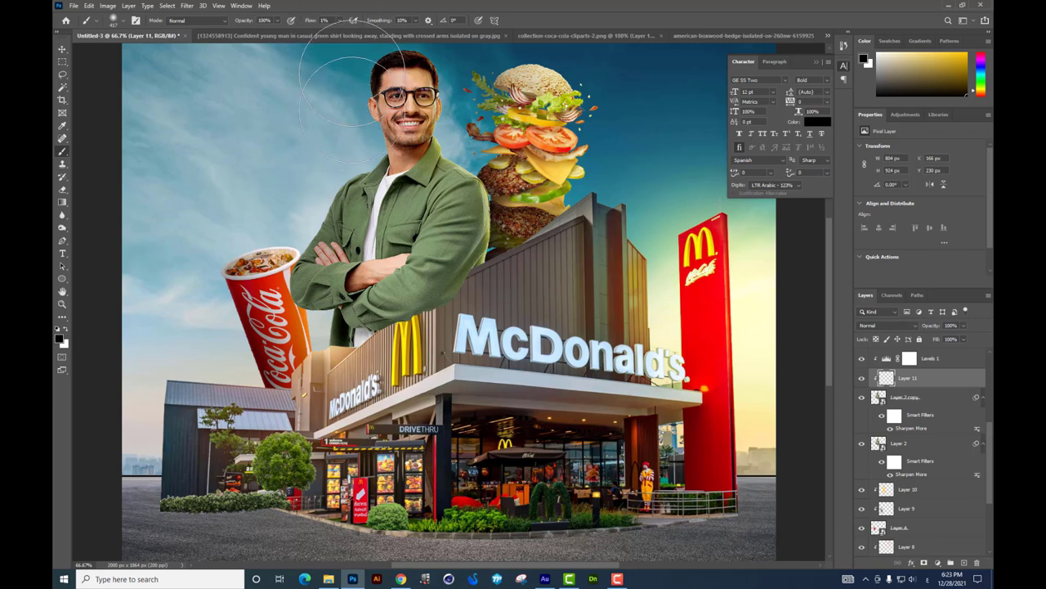
Step: Switch to the Eraser and pan around the canvas
left_click(62, 189)
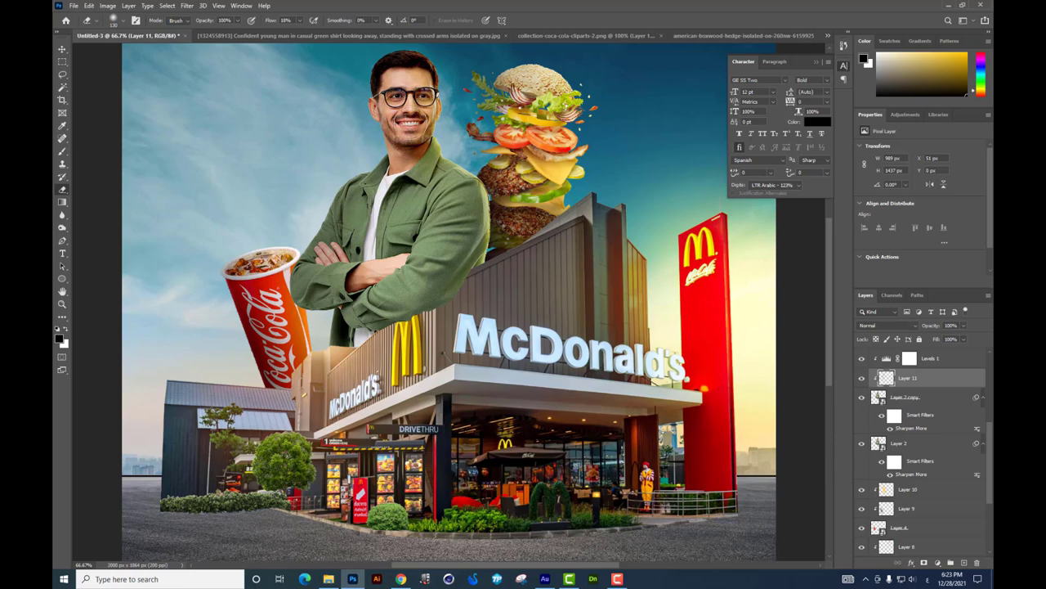
scroll(372, 145, "up", 2)
scroll(390, 352, "up", 3)
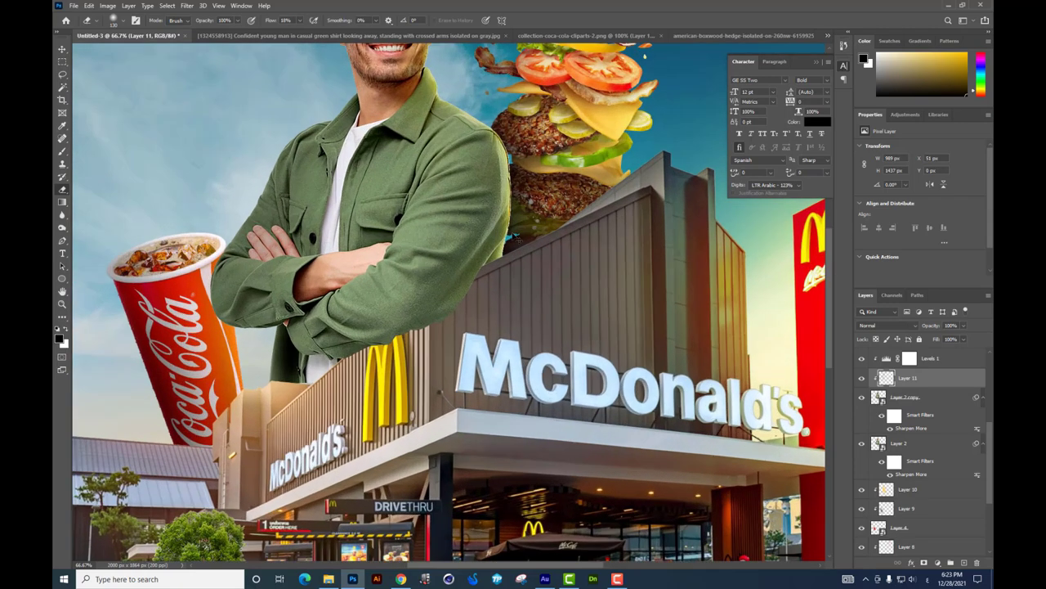
scroll(491, 270, "left", 2)
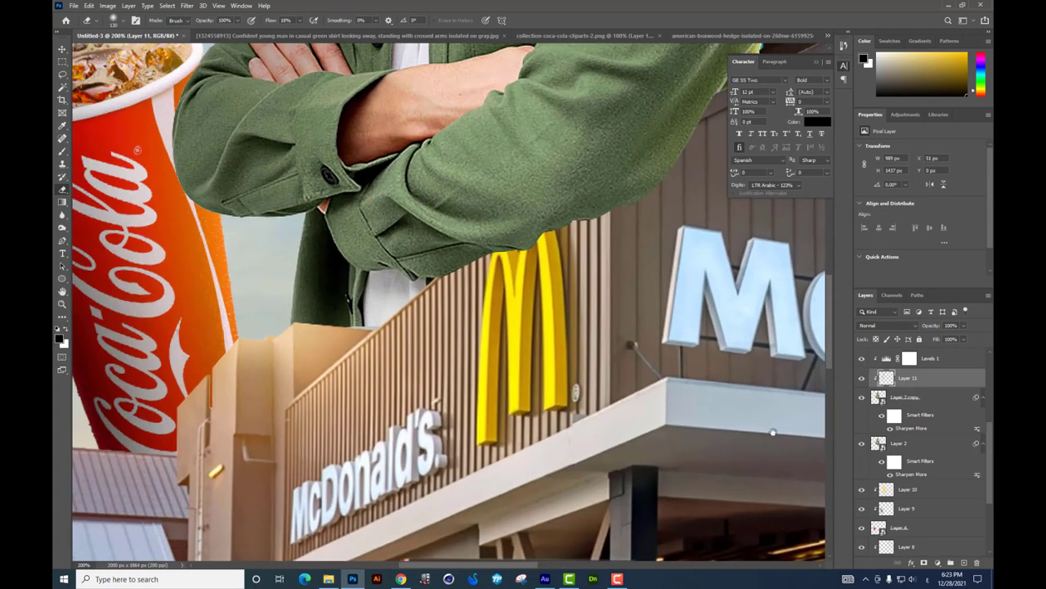
scroll(918, 511, "down", 1)
scroll(920, 513, "down", 1)
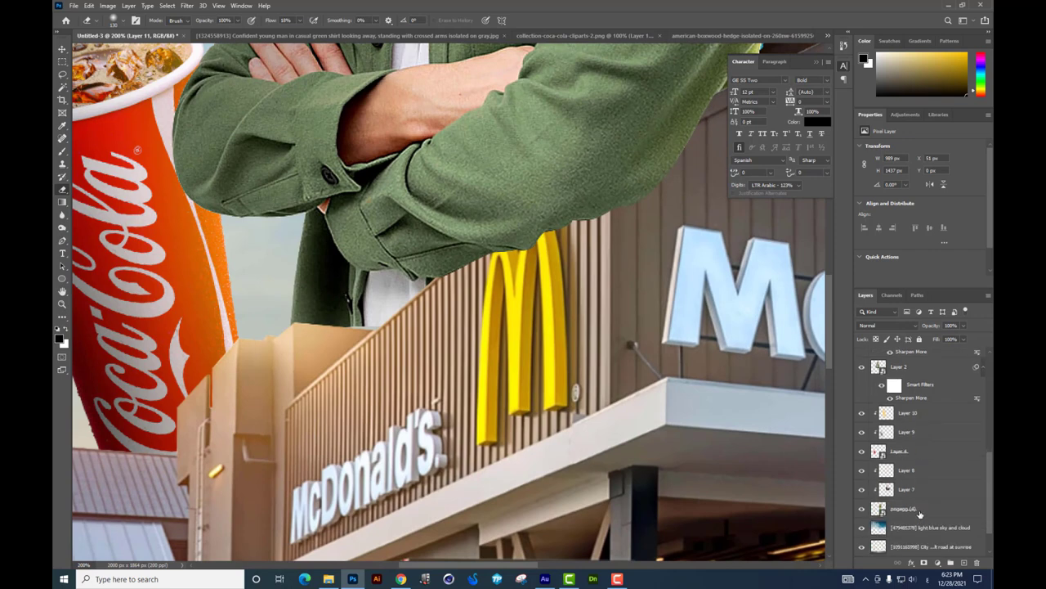
Step: Add a new layer above Layer 8 and paint soft strokes on the sleeve by the cup at 34% flow
left_click(920, 513)
left_click(902, 469)
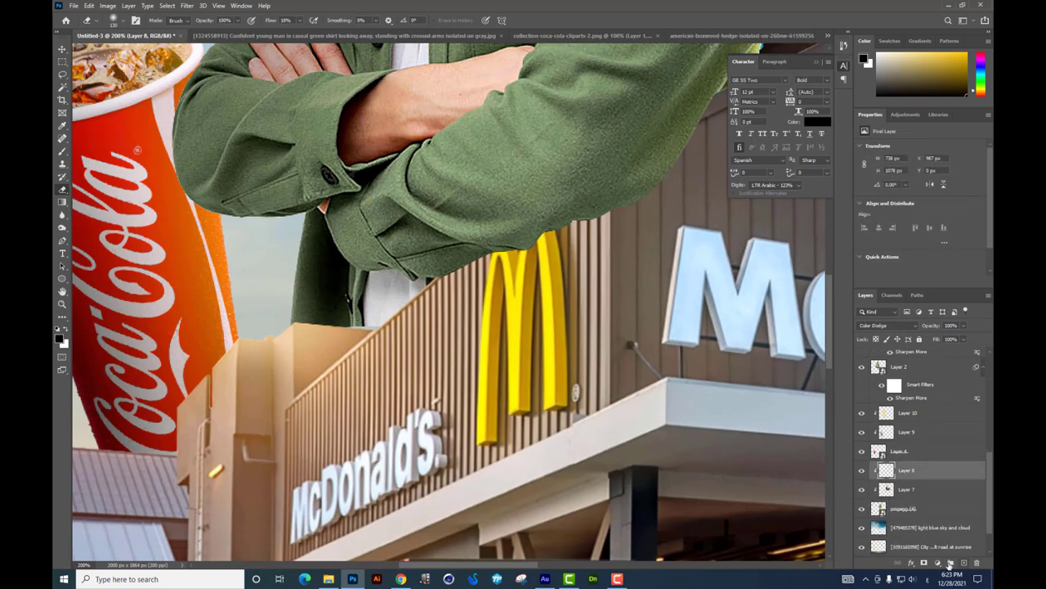
left_click(964, 562)
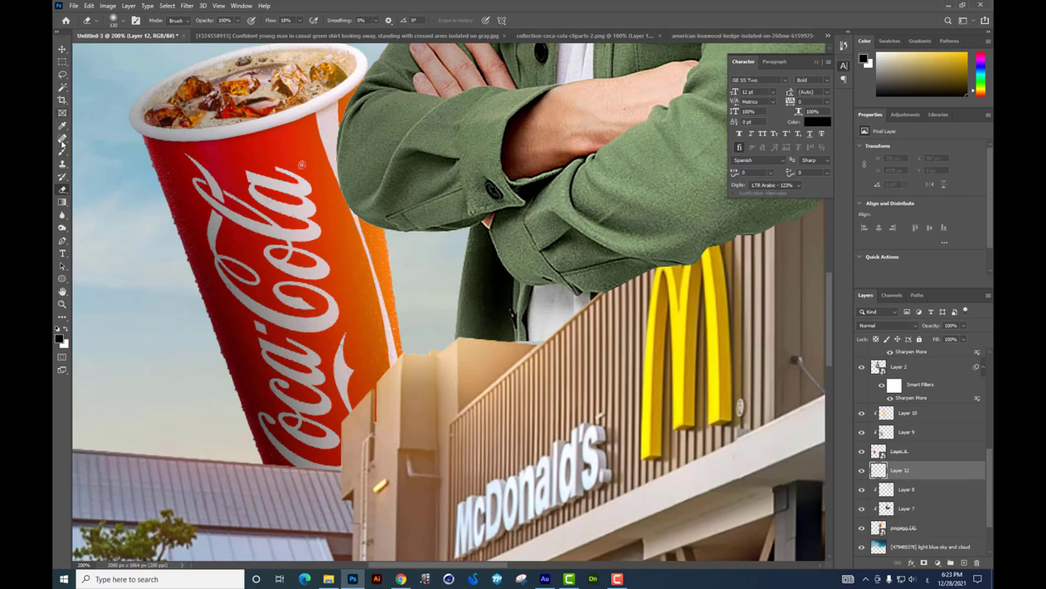
left_click(63, 139)
right_click(412, 234)
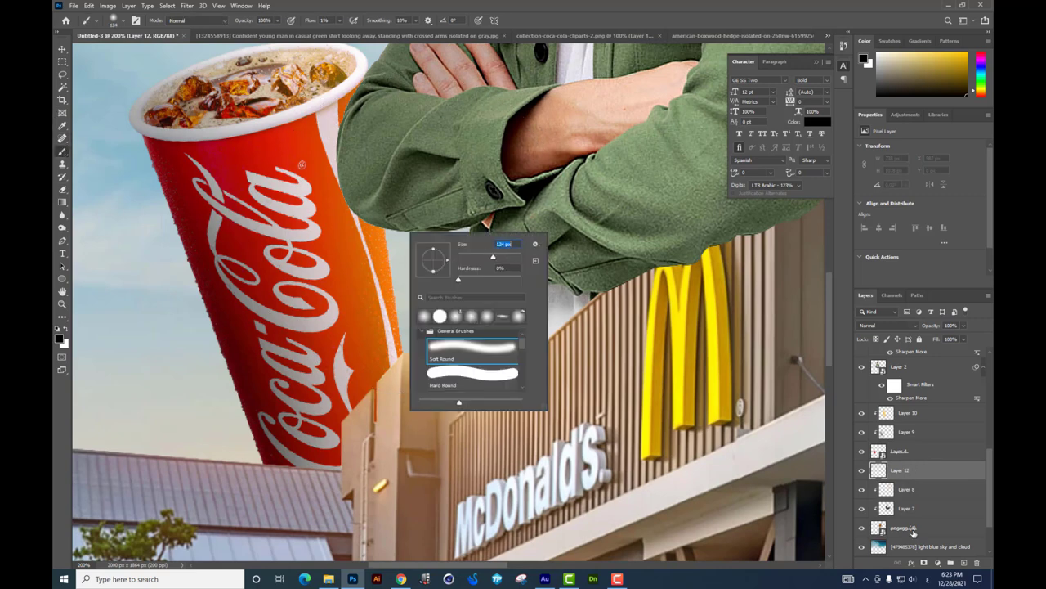
left_click(900, 469)
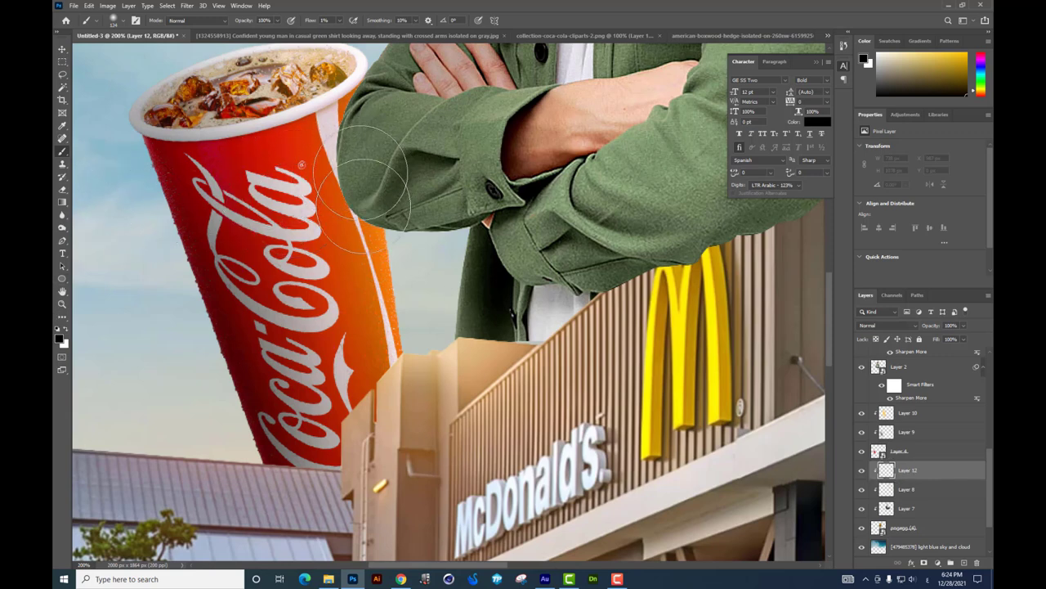
left_click(366, 180)
left_click_drag(339, 21, 355, 36)
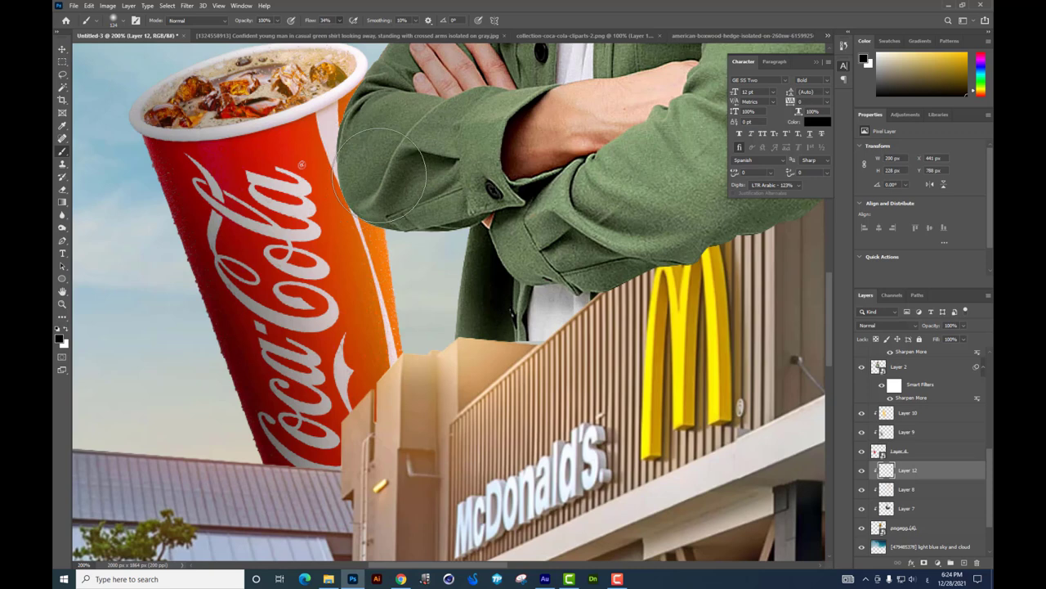
left_click_drag(372, 176, 368, 106)
Step: Replace that layer with a fresh one above Layer 10 and paint the sleeve edge at about 5% flow
left_click_drag(903, 468, 899, 410)
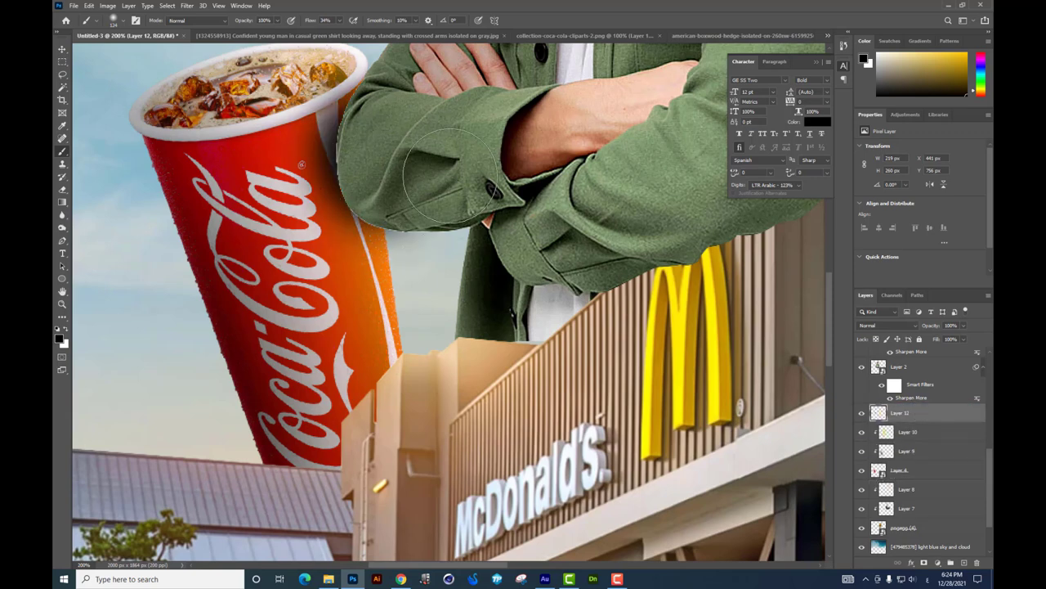
key("Delete")
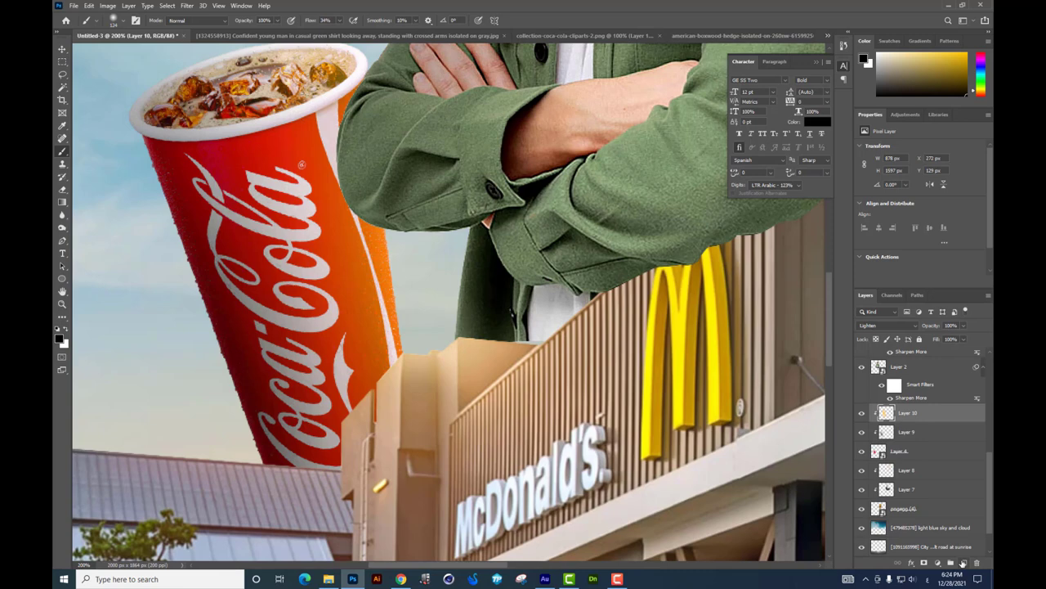
left_click(963, 563)
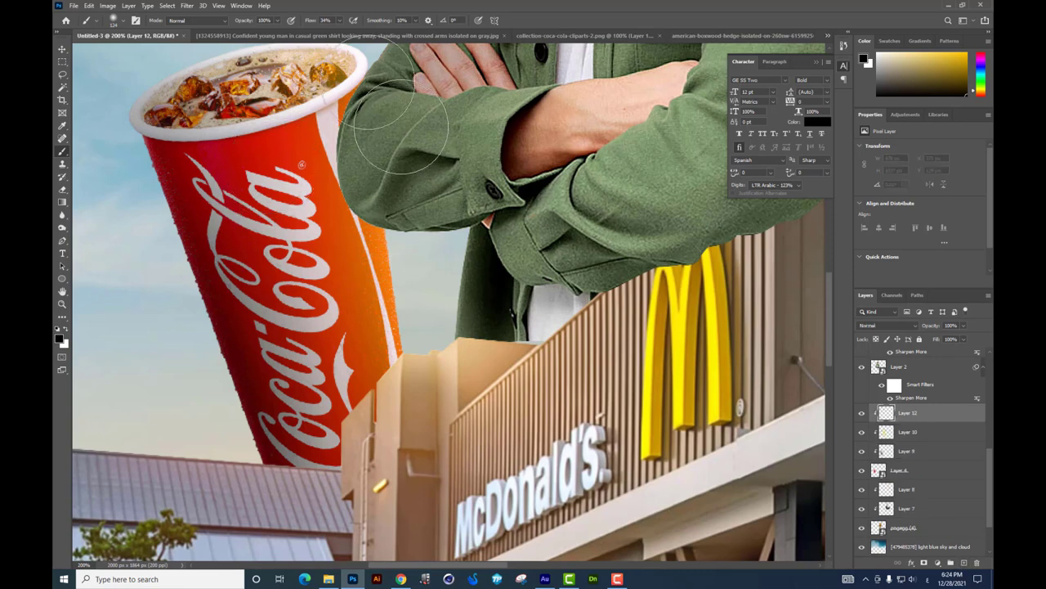
left_click_drag(339, 24, 326, 35)
mouse_move(408, 98)
left_mouse_down()
mouse_move(381, 155)
mouse_move(377, 130)
left_mouse_up()
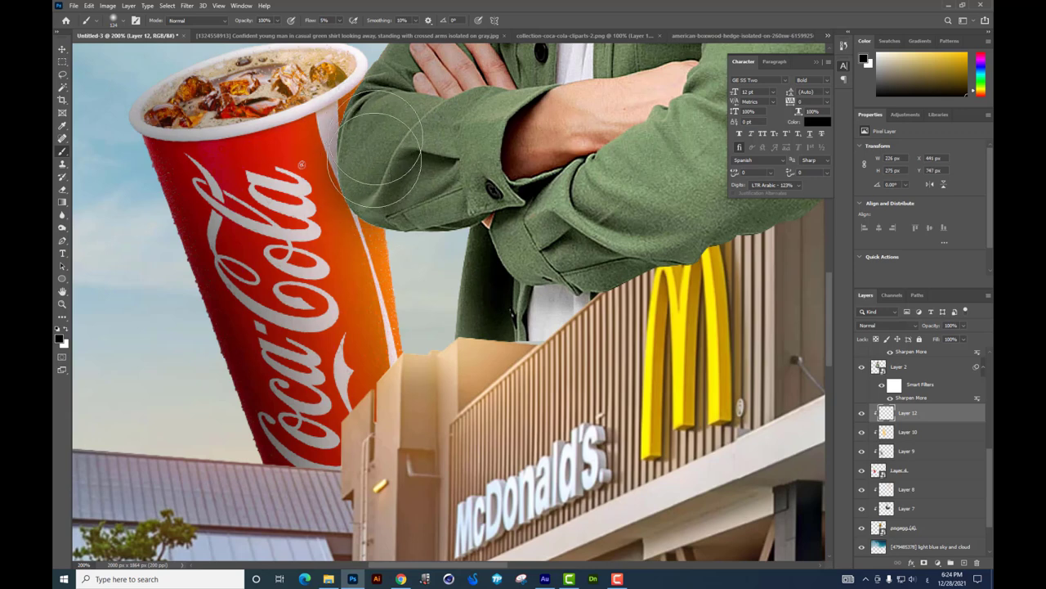
mouse_move(378, 131)
left_mouse_down()
mouse_move(387, 190)
mouse_move(389, 116)
mouse_move(369, 178)
mouse_move(303, 234)
left_mouse_up()
key("bracketright")
key("bracketright")
key("bracketright")
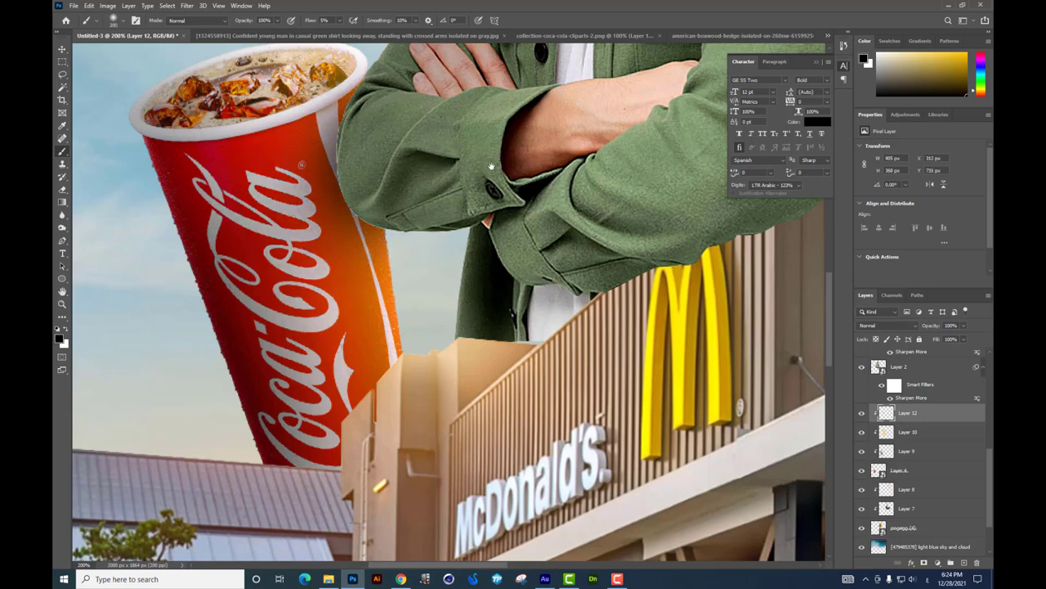
Step: Keep Layer 12 above Layer 10 and darken the area under the crossed arms
key("ctrl+minus")
key("ctrl+minus")
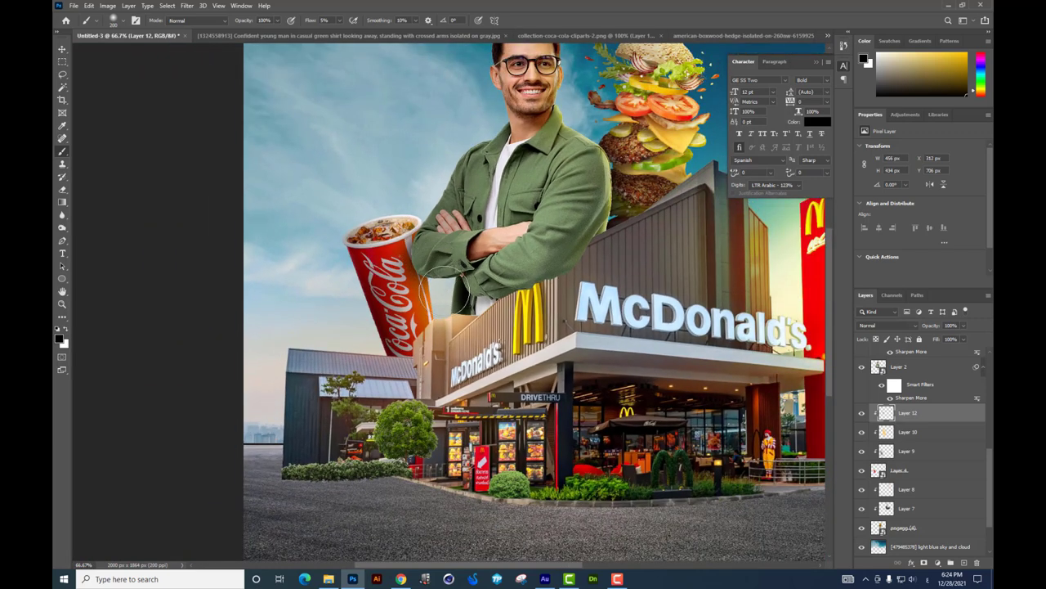
scroll(458, 245, "up", 1)
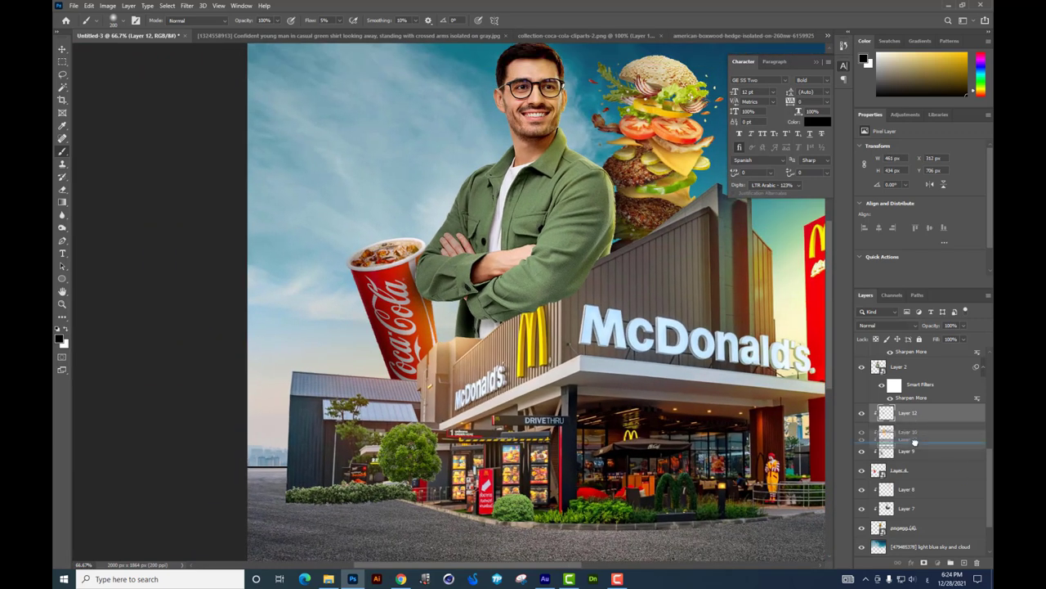
left_click_drag(913, 421, 914, 436)
key("ctrl+z")
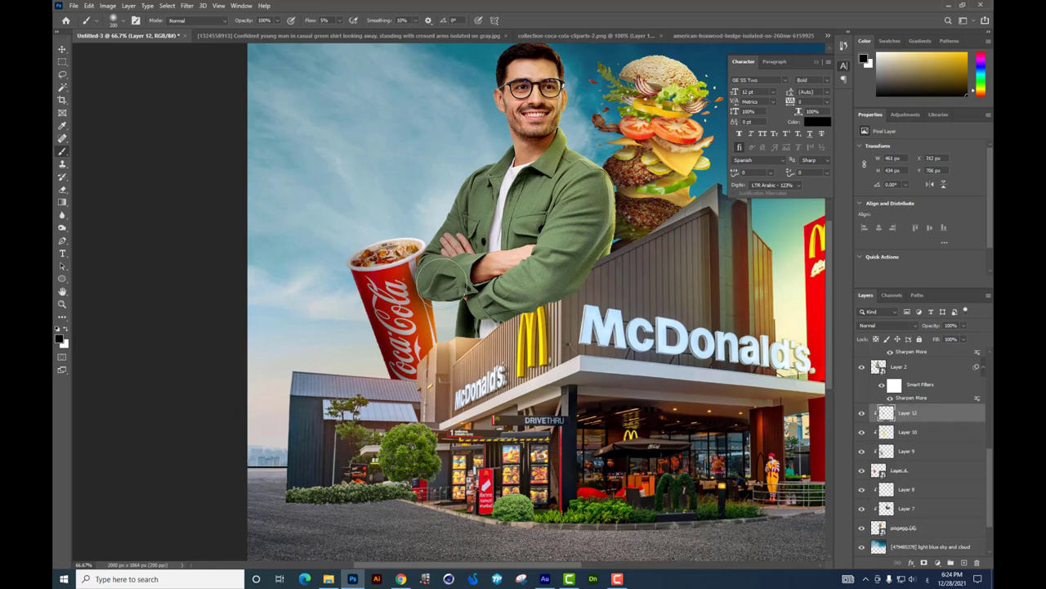
scroll(586, 288, "up", 3)
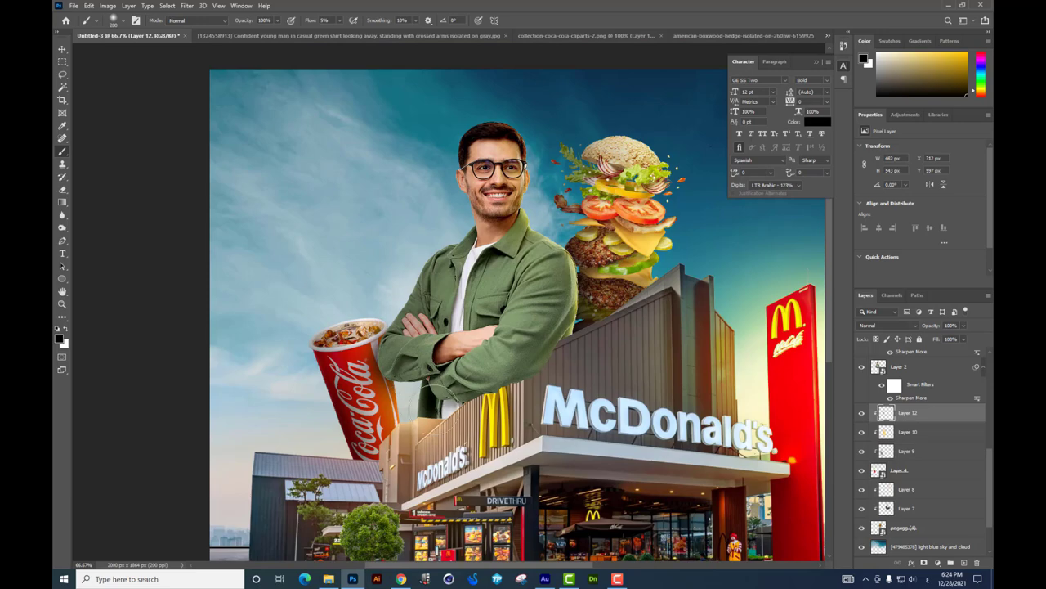
left_click_drag(423, 396, 456, 391)
key("ctrl+minus")
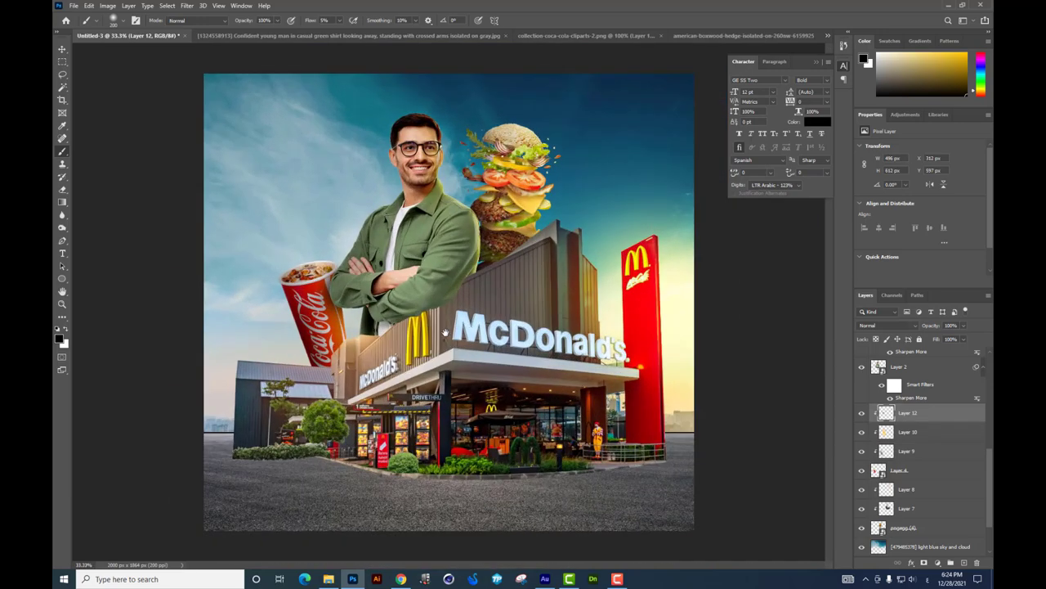
key("ctrl+plus")
key("ctrl+plus")
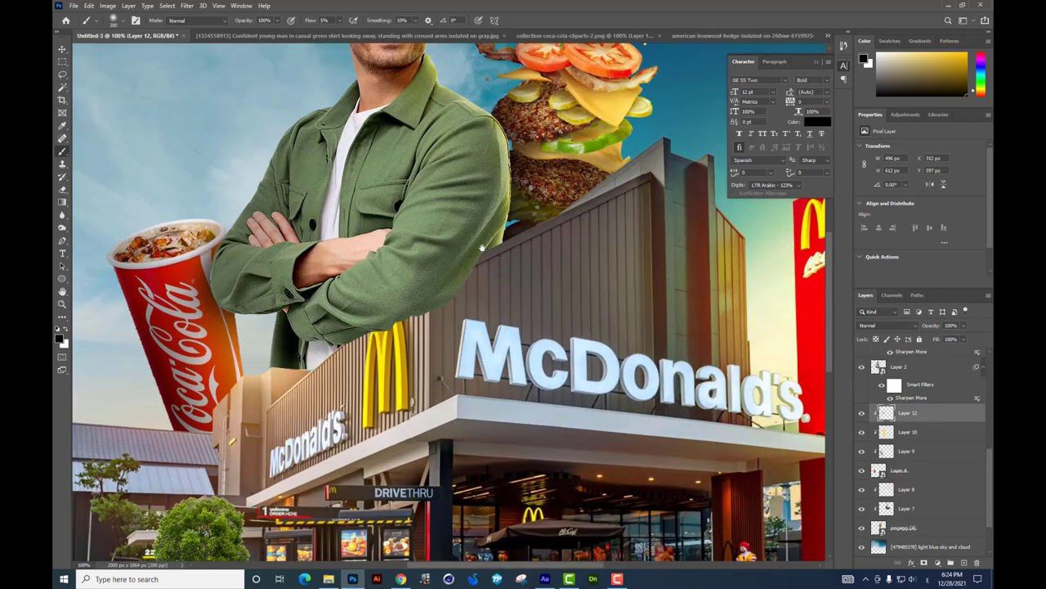
Step: Add Layer 13 above Layer 1 and paint a soft shadow from the sleeve and burger down onto the building
key("v")
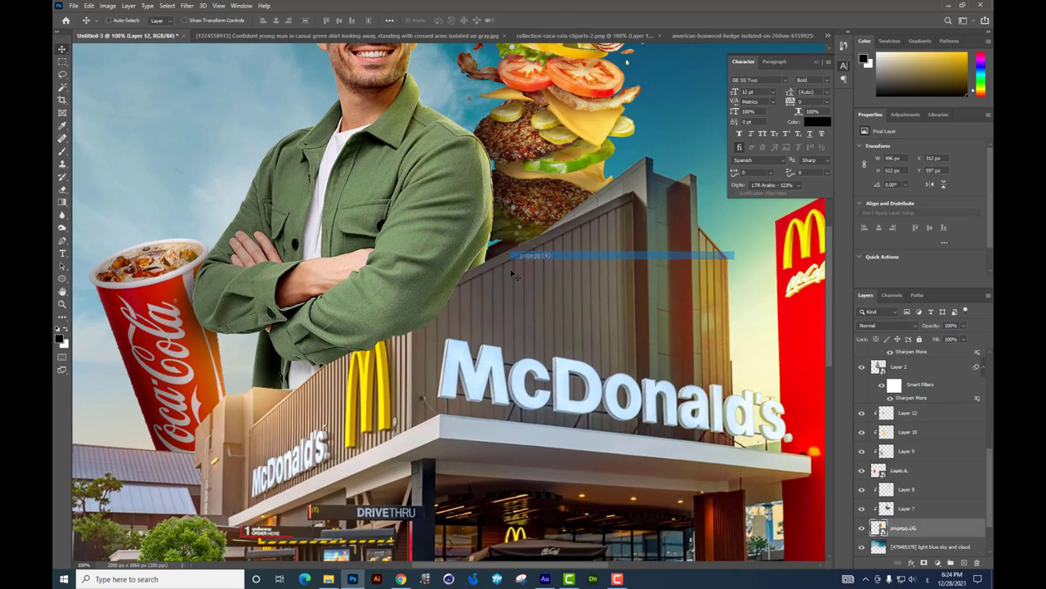
left_click(665, 302)
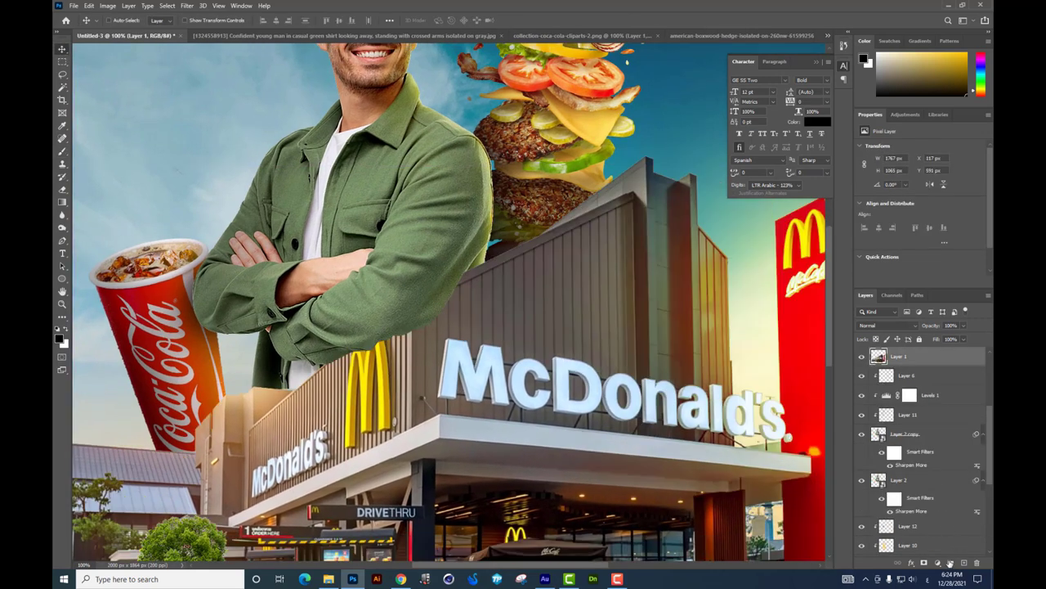
left_click(965, 563)
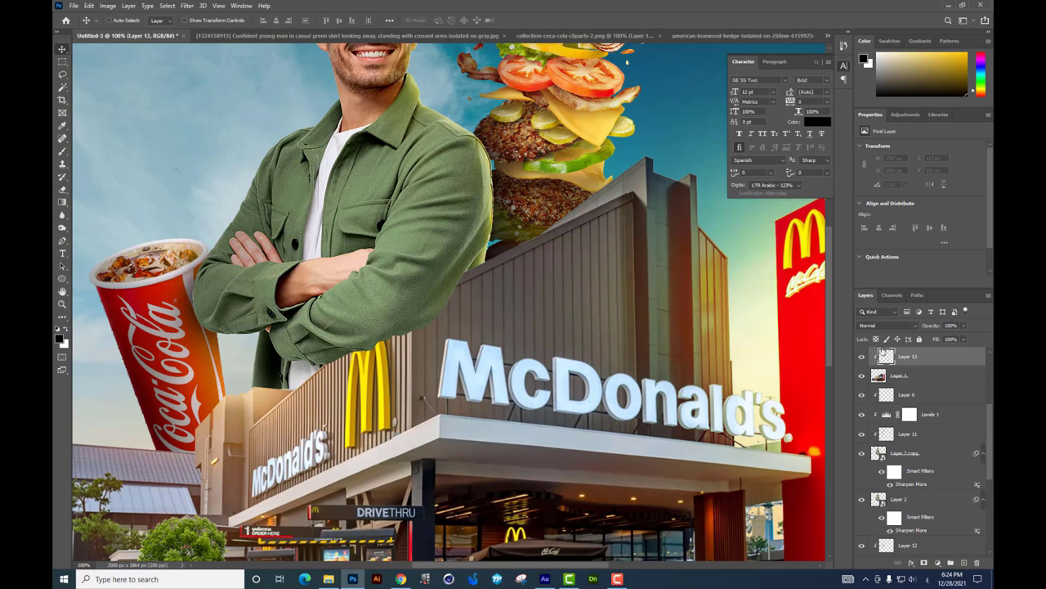
left_click(61, 155)
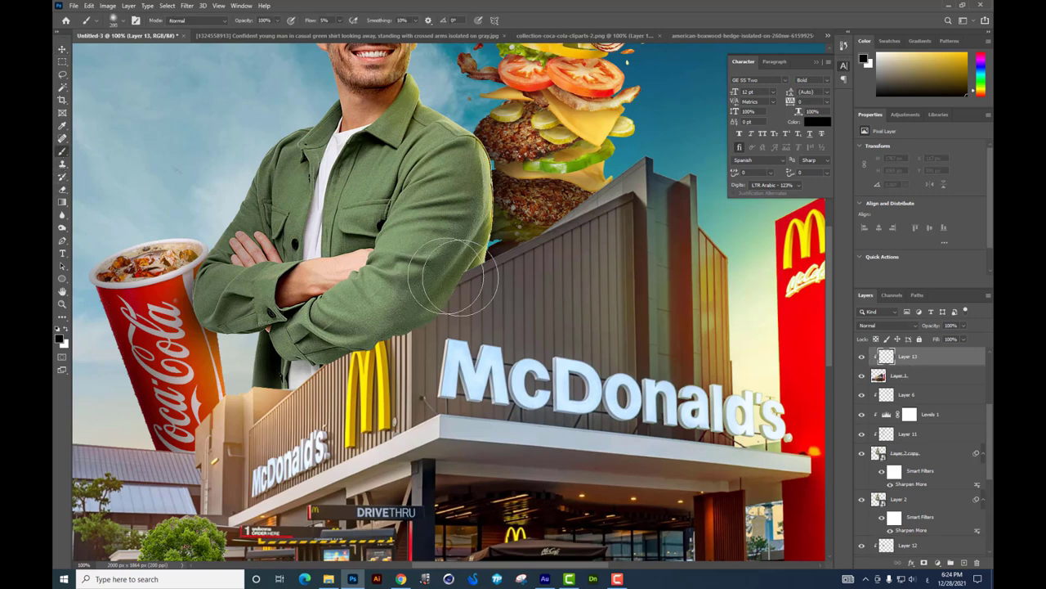
right_click(532, 283)
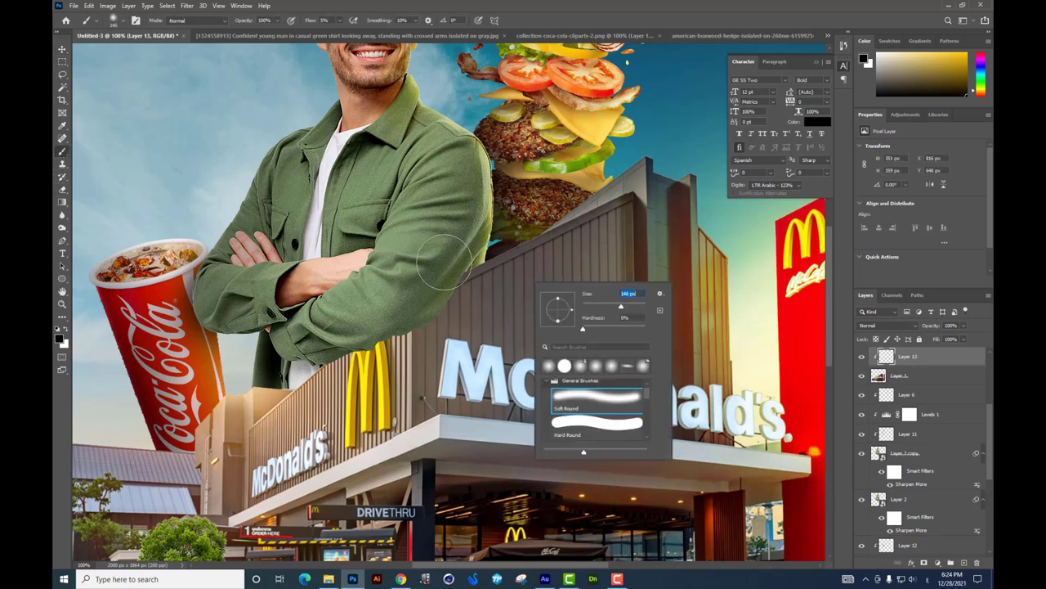
key("Return")
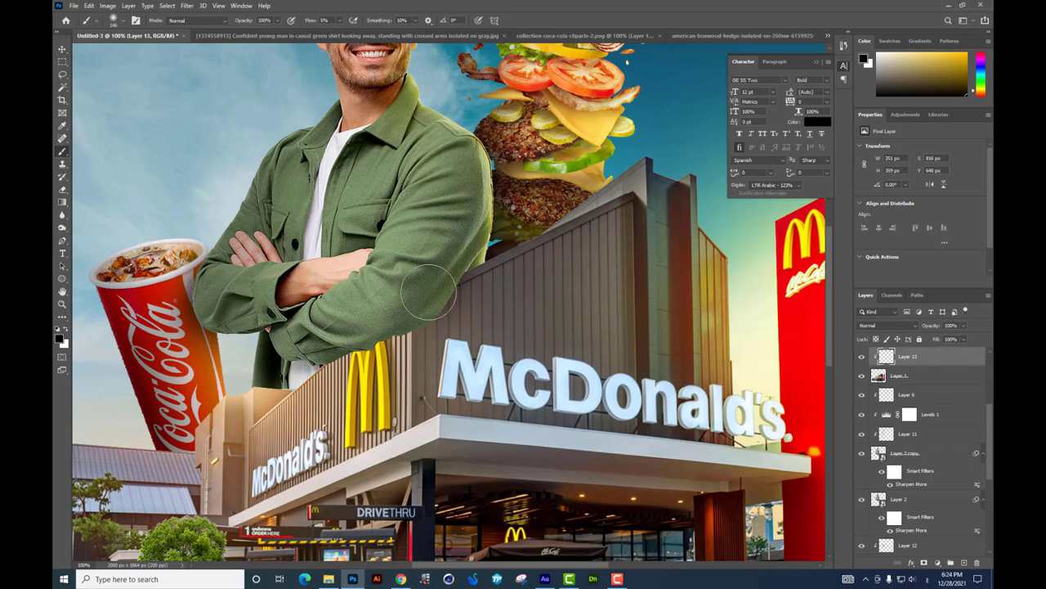
mouse_move(428, 292)
left_mouse_down()
mouse_move(415, 316)
mouse_move(340, 359)
left_mouse_up()
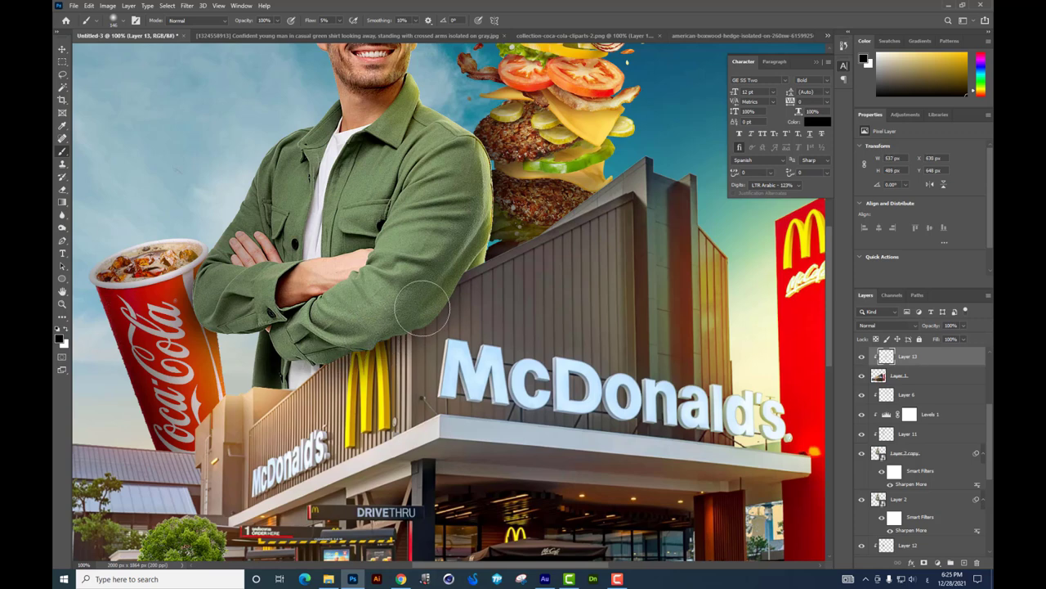
mouse_move(487, 245)
left_mouse_down()
mouse_move(533, 236)
mouse_move(327, 343)
mouse_move(410, 325)
left_mouse_up()
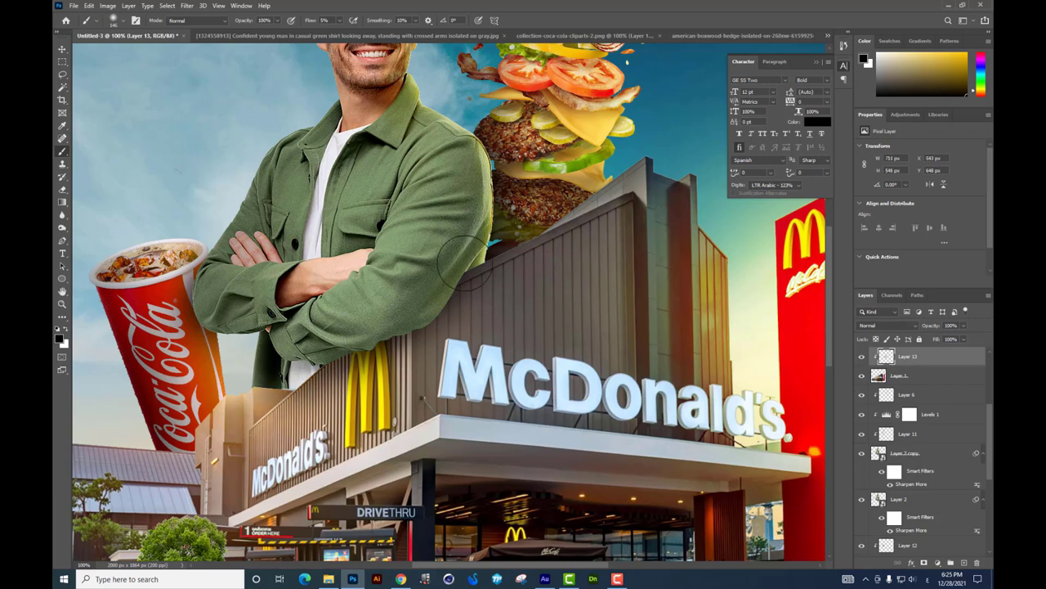
left_click_drag(464, 262, 469, 256)
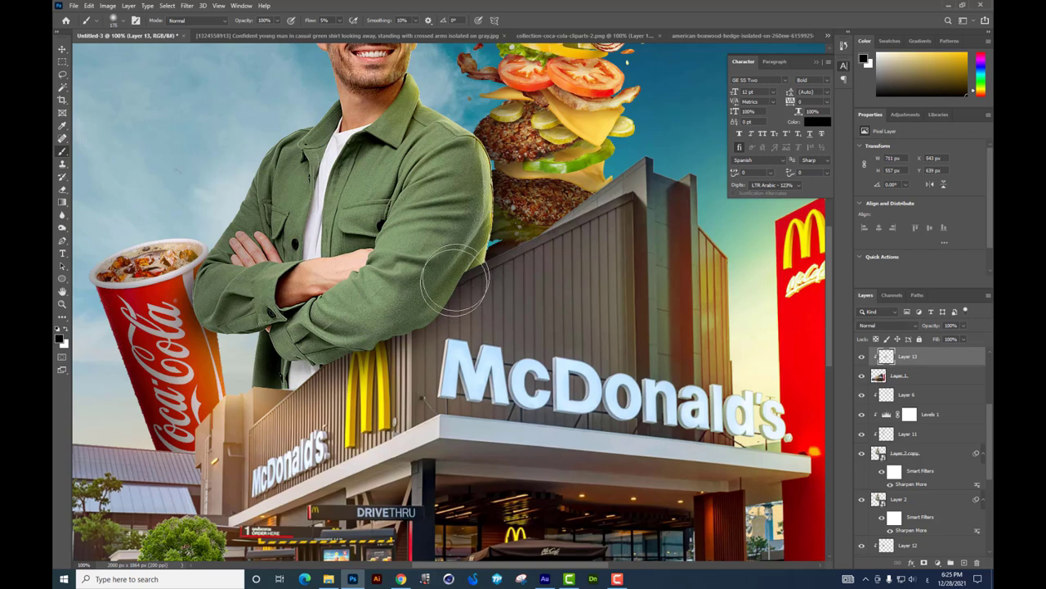
key("bracketright")
key("bracketright")
key("bracketright")
mouse_move(446, 268)
left_mouse_down()
mouse_move(443, 319)
mouse_move(286, 454)
mouse_move(260, 493)
left_mouse_up()
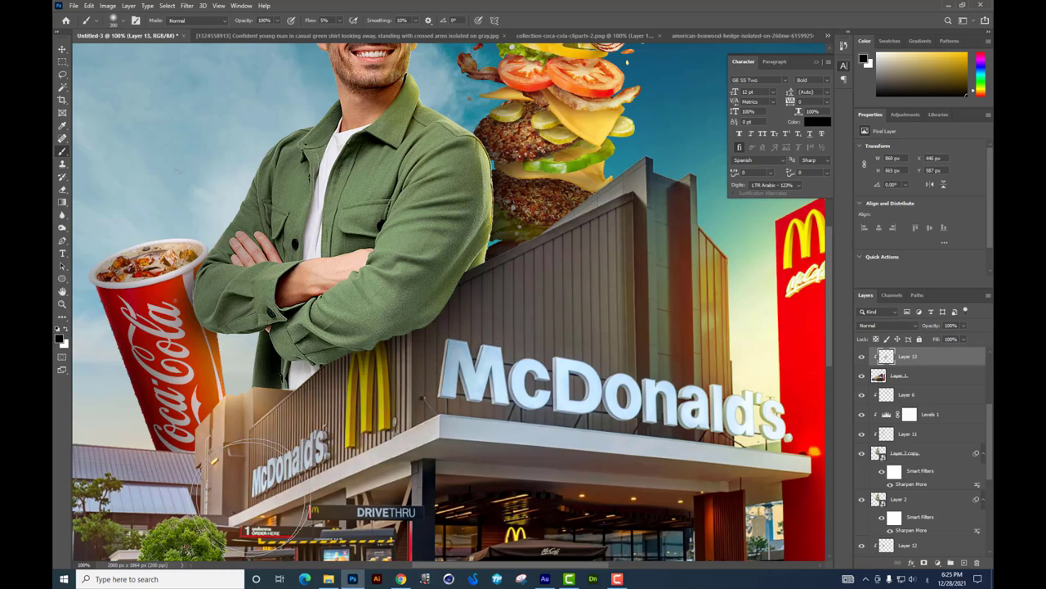
key("ctrl+minus")
key("ctrl+minus")
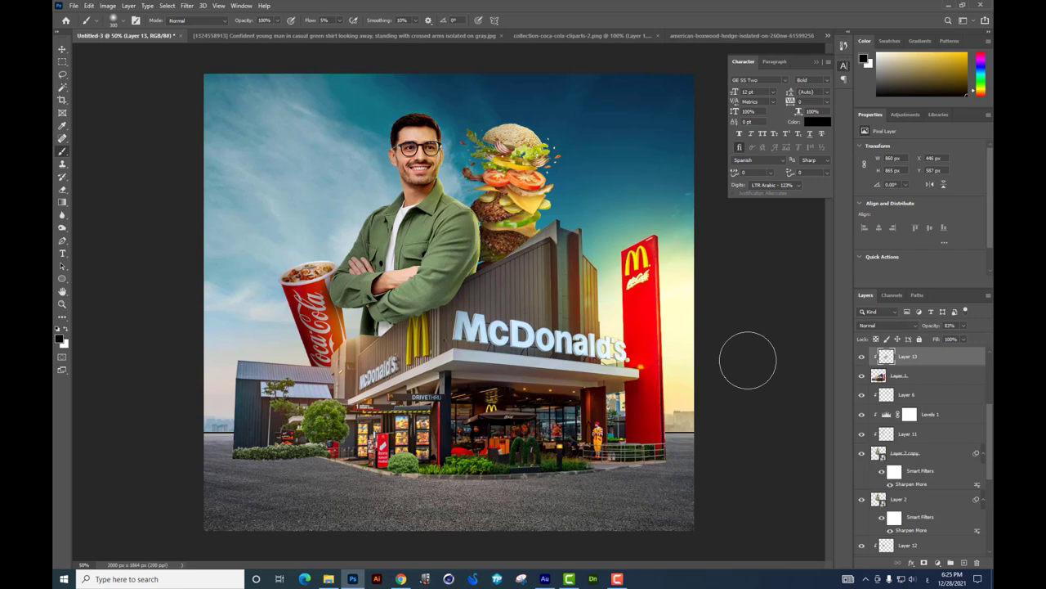
Step: Alt-drag to duplicate Layer 6 and reposition it on the canvas
left_click(62, 49)
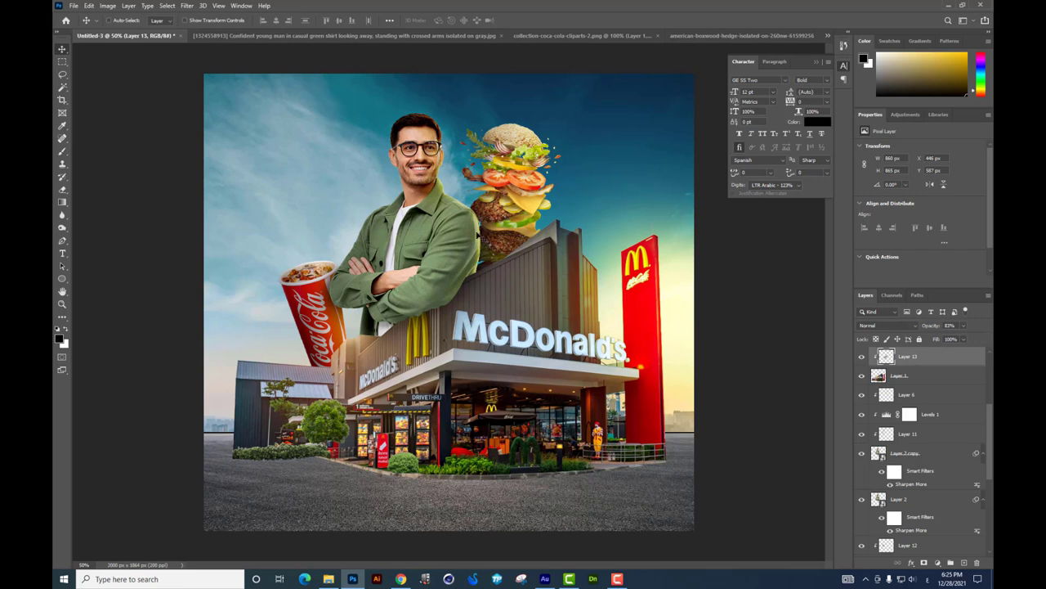
right_click(480, 234)
left_click(498, 245)
mouse_move(485, 244)
left_mouse_down()
mouse_move(489, 257)
mouse_move(477, 245)
left_mouse_up()
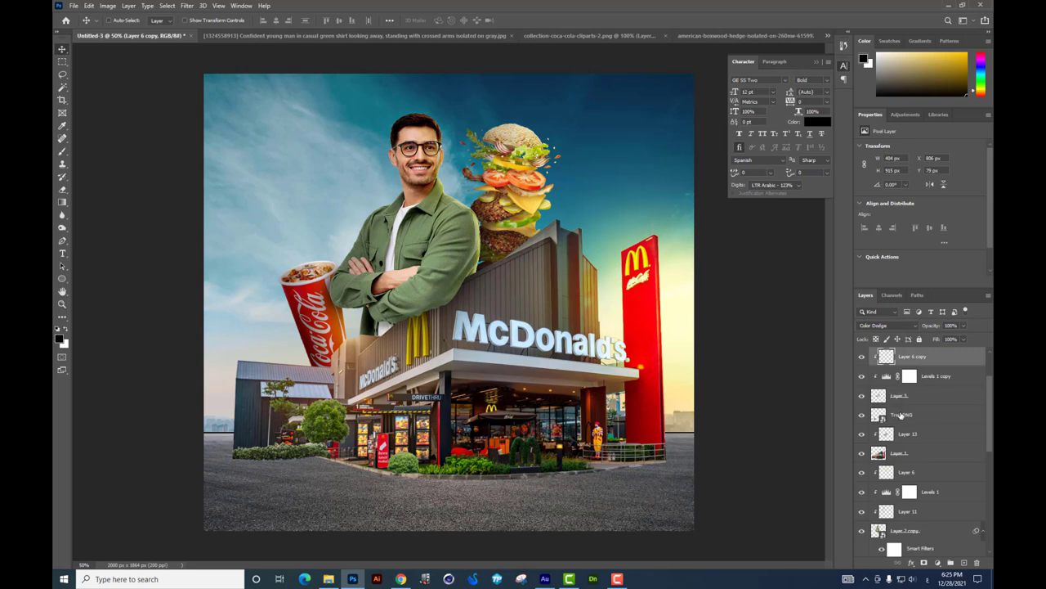
right_click(446, 192)
left_click(459, 202)
mouse_move(460, 201)
left_mouse_down()
mouse_move(473, 208)
mouse_move(496, 269)
left_mouse_up()
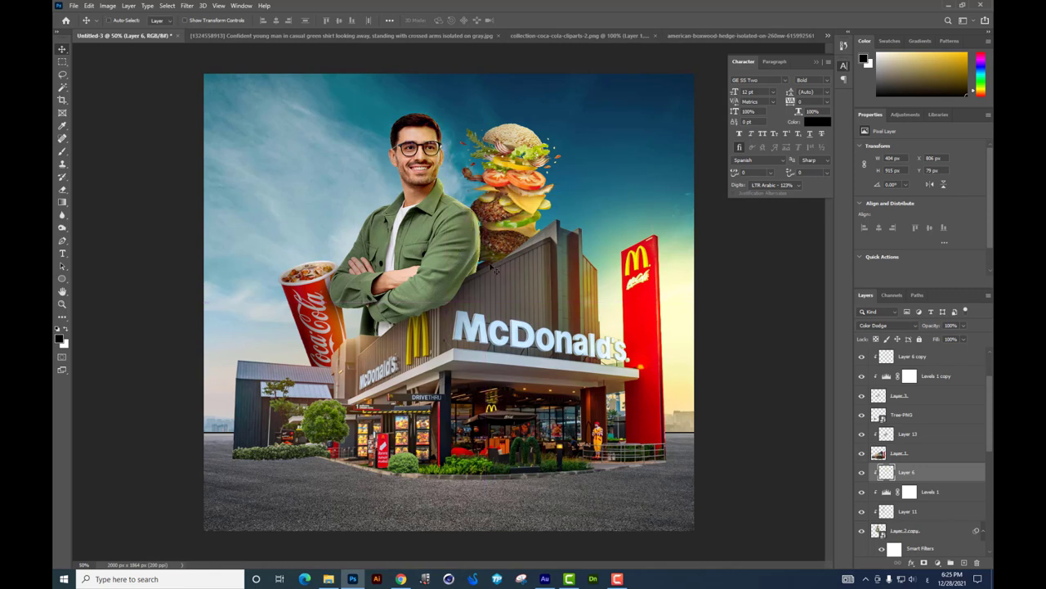
Step: Select Layer 3 and add an empty Layer 14 directly above it
left_click(63, 189)
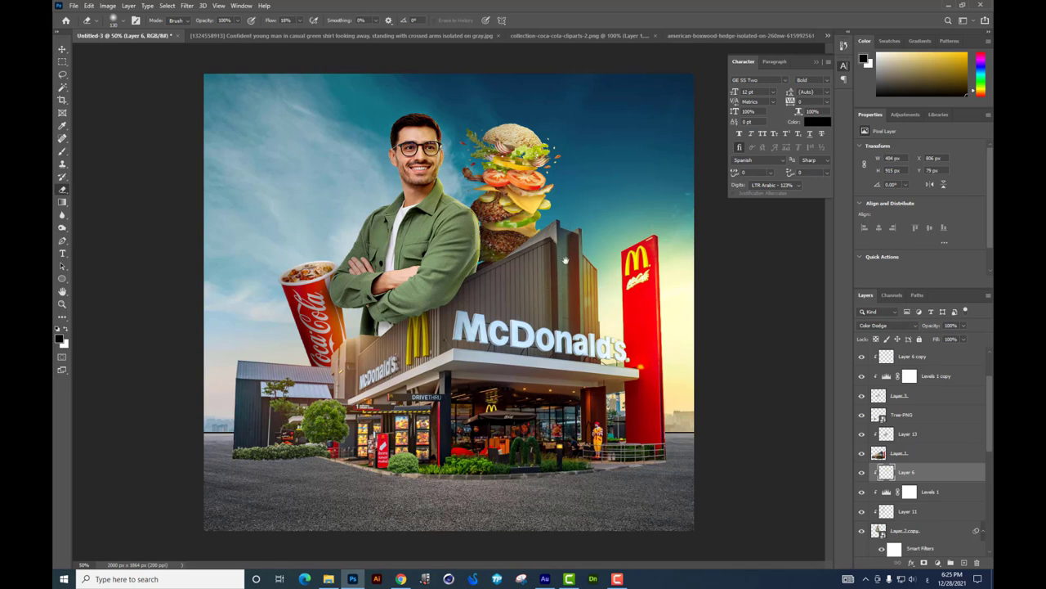
key("v")
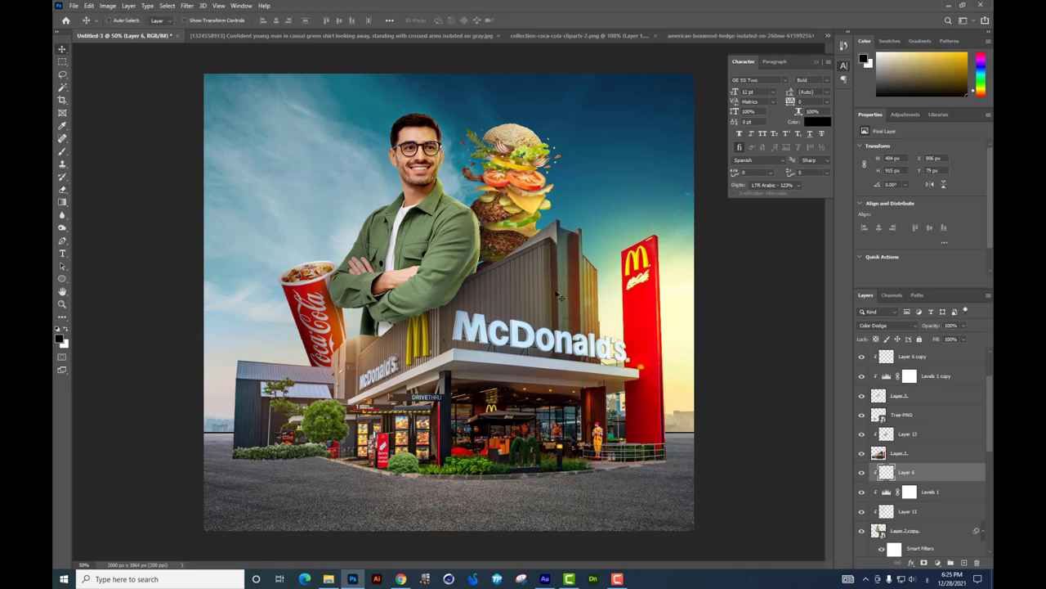
right_click(470, 292)
left_click(474, 288)
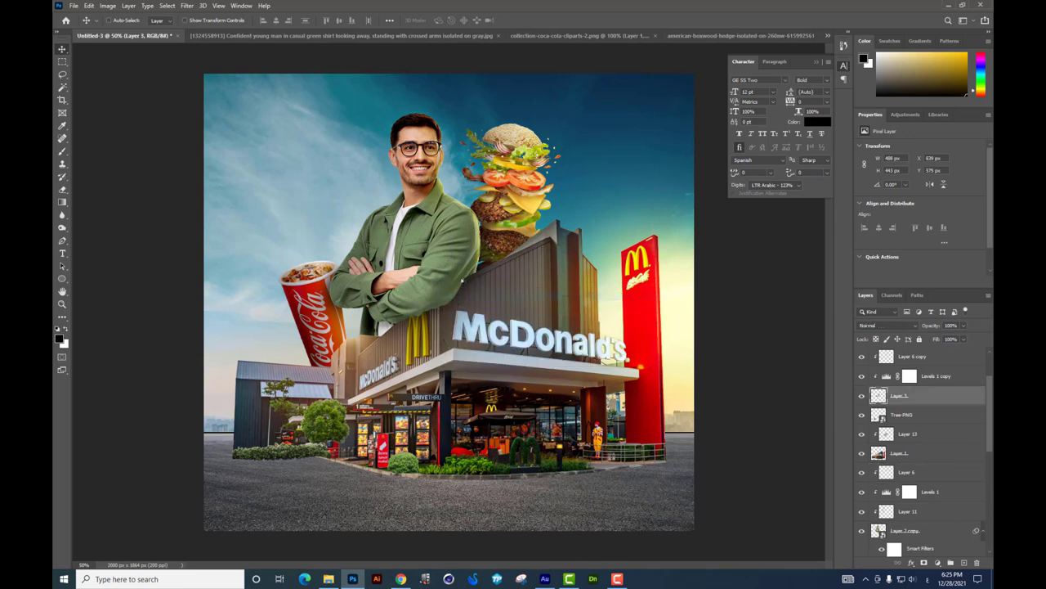
left_click(964, 565)
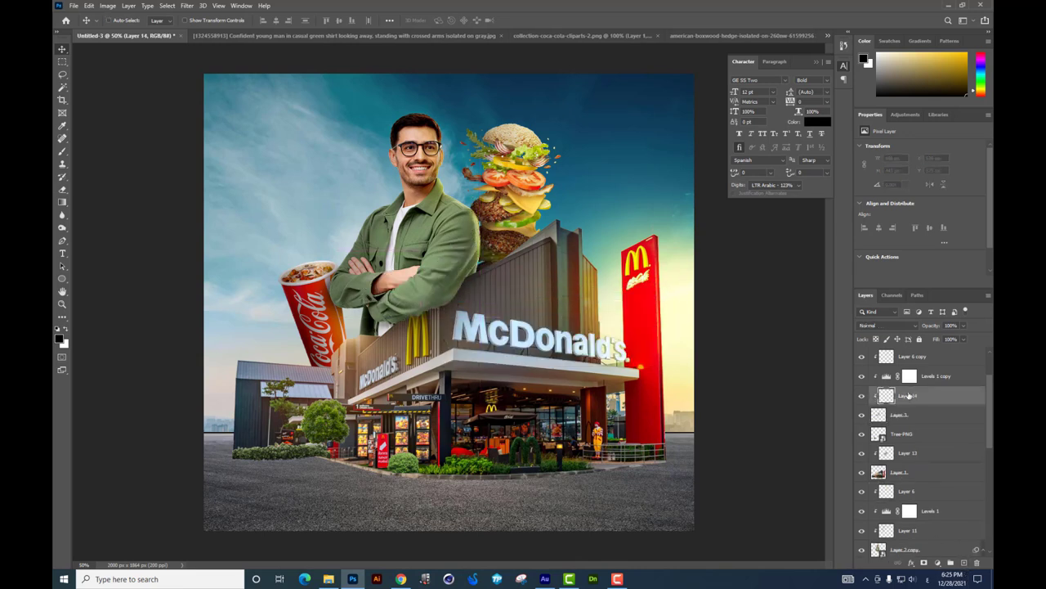
Step: Paint shading over the McDonald's wall below the man on Layer 14
left_click(66, 153)
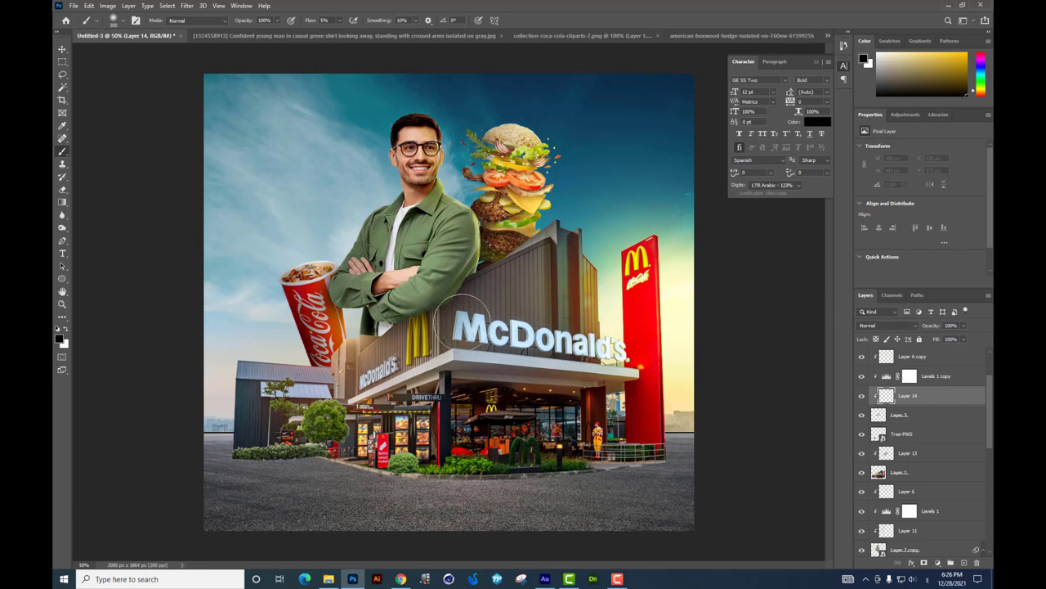
left_click_drag(462, 327, 475, 314)
key("ctrl+minus")
key("ctrl+plus")
Step: Move Layer 5's Color Dodge glow over the building and stretch it across the building and sign
left_click(62, 50)
right_click(672, 286)
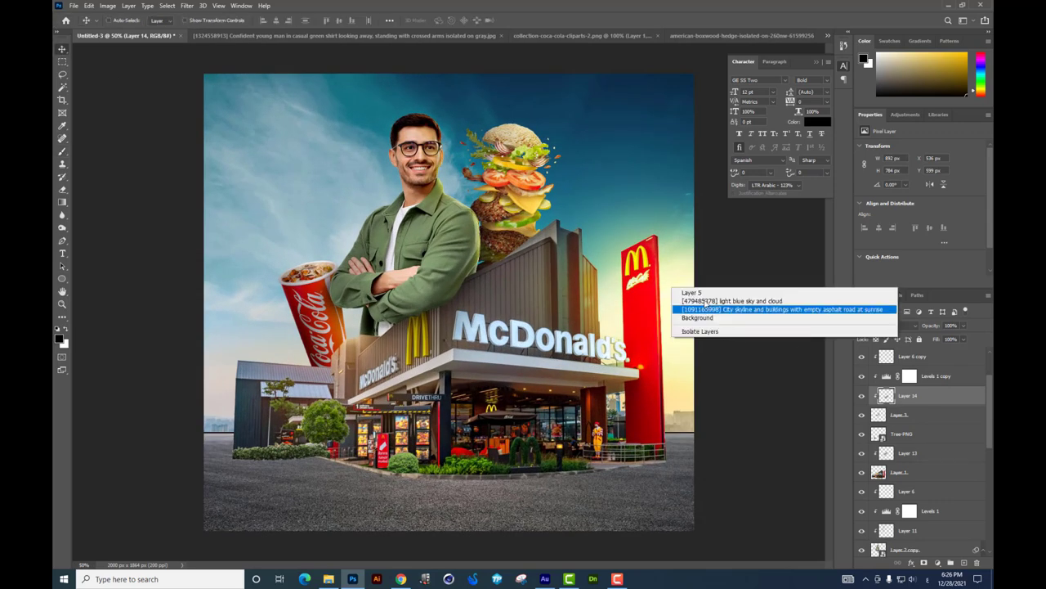
left_click(682, 294)
left_click_drag(753, 322, 969, 331)
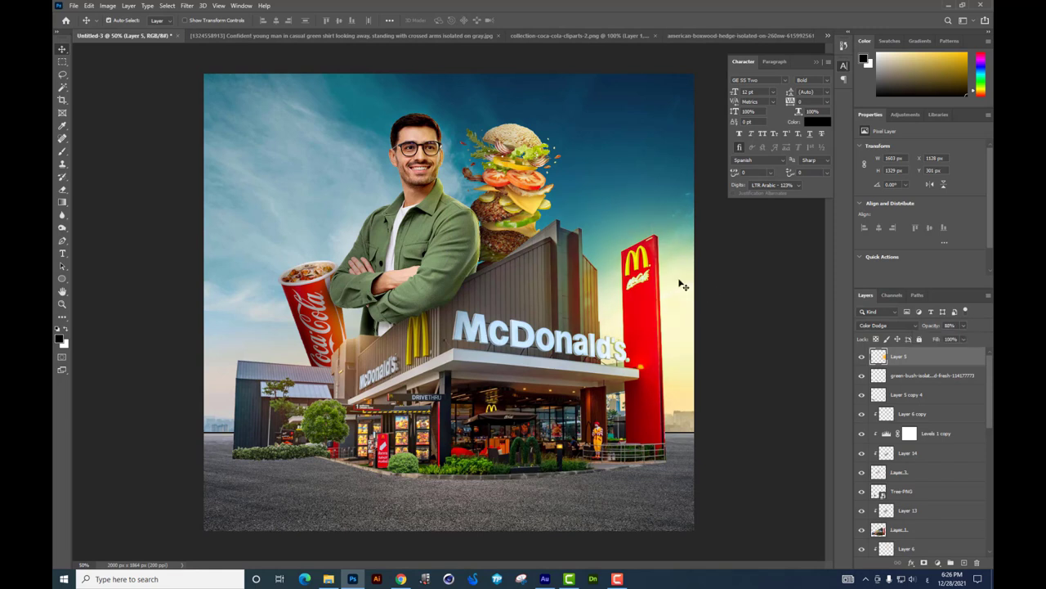
key("ctrl+t")
left_click_drag(481, 311, 612, 277)
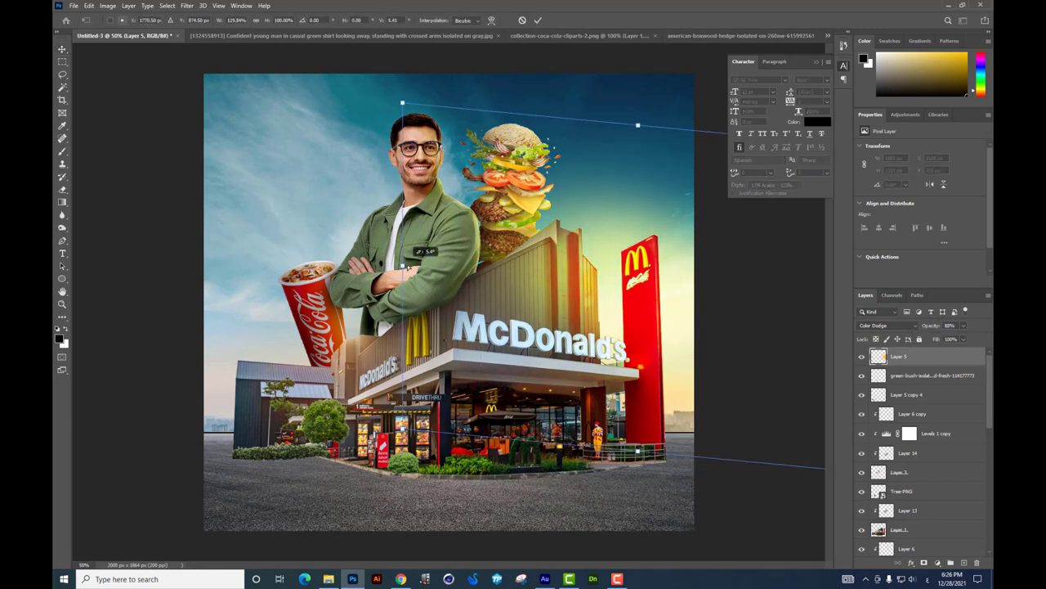
key("Return")
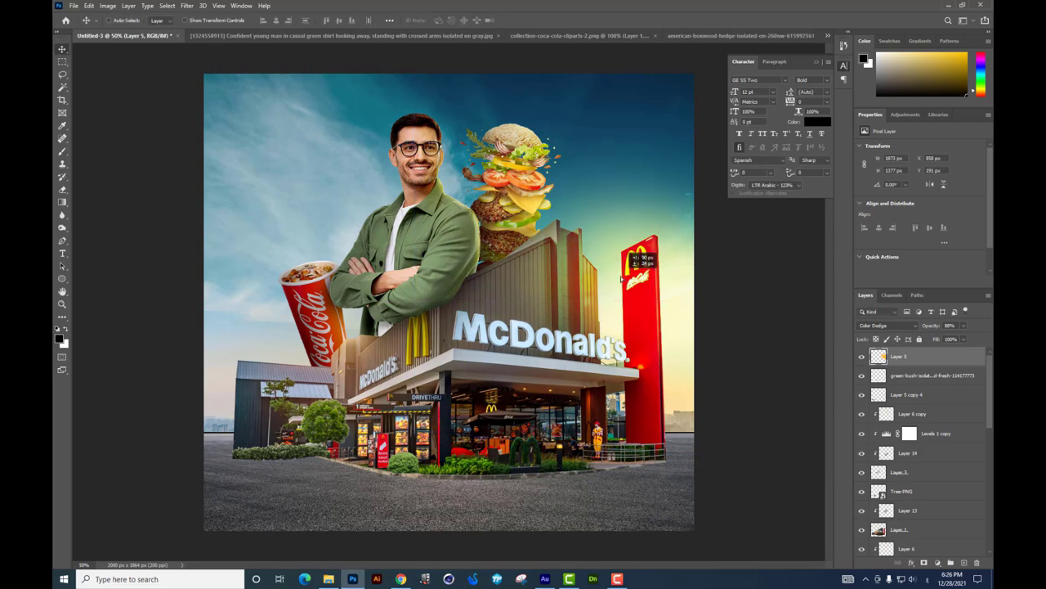
Step: Scroll up and select Layer 1 from the canvas layer list
scroll(590, 176, "up", 2)
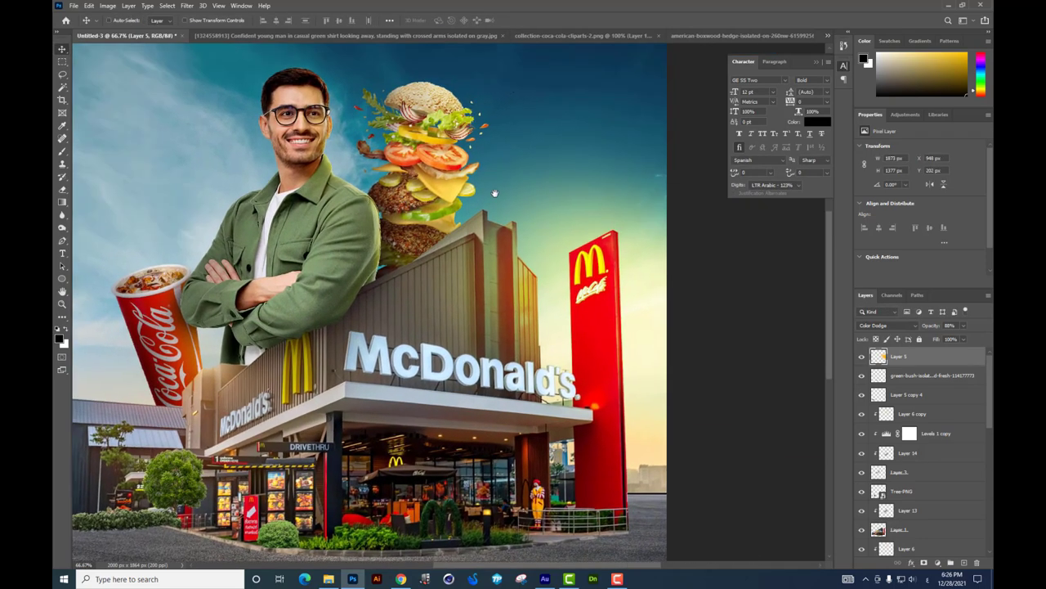
scroll(496, 192, "up", 2)
scroll(436, 75, "up", 2)
scroll(442, 274, "up", 2)
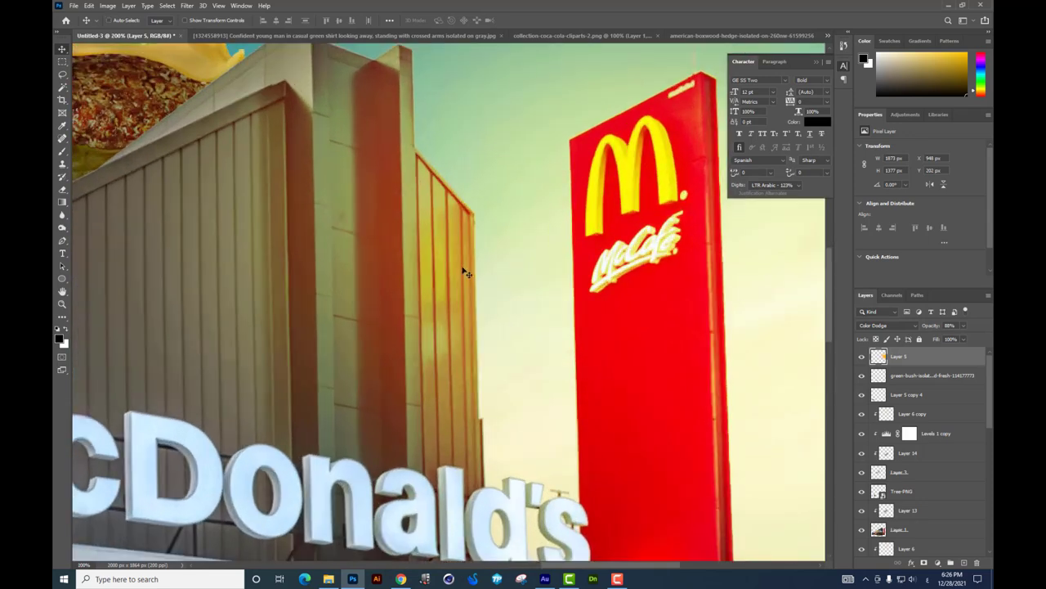
right_click(607, 318)
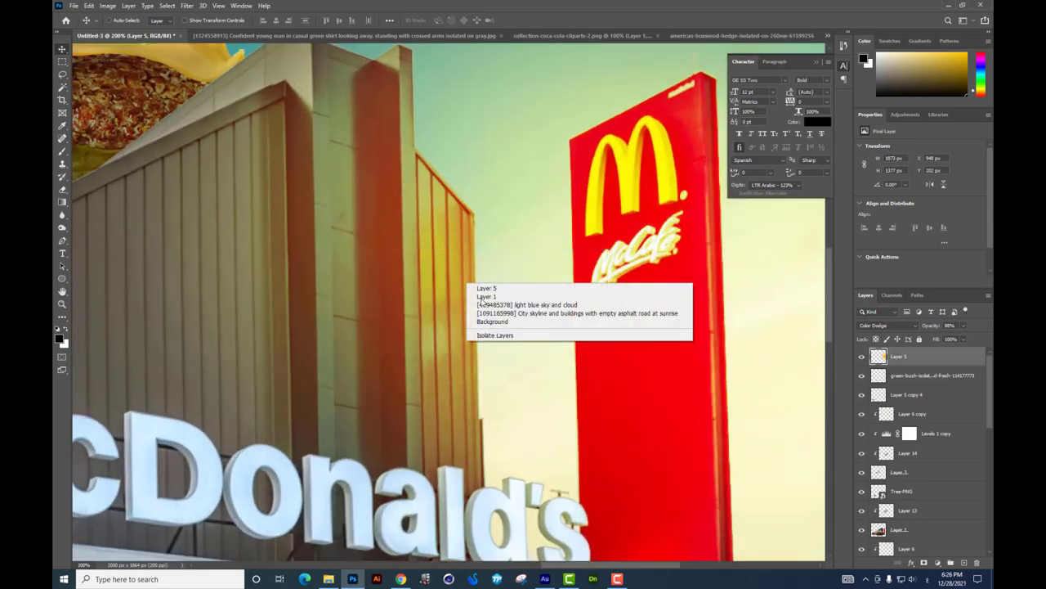
left_click(572, 296)
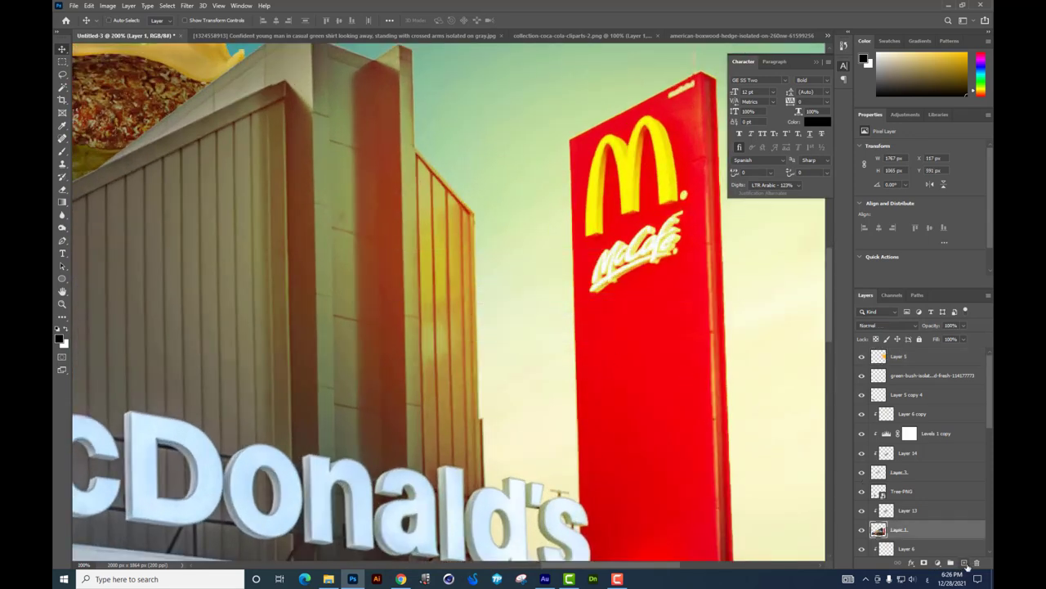
Step: Add Layer 15 above Layer 1, sample a light gold colour and choose a soft round brush
left_click(965, 563)
left_click(62, 153)
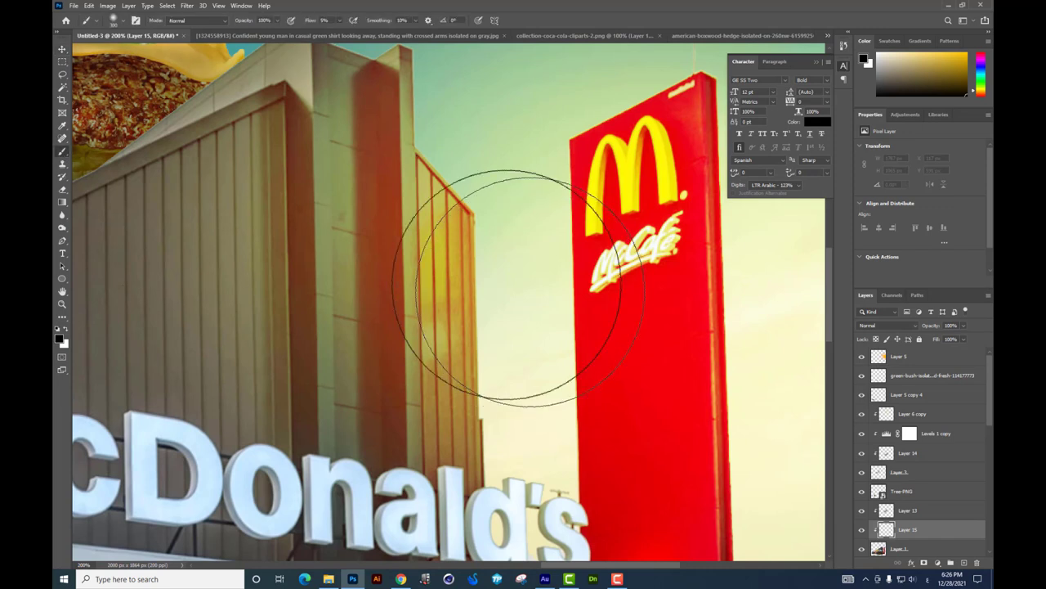
left_click(425, 249, "alt")
left_click(61, 340)
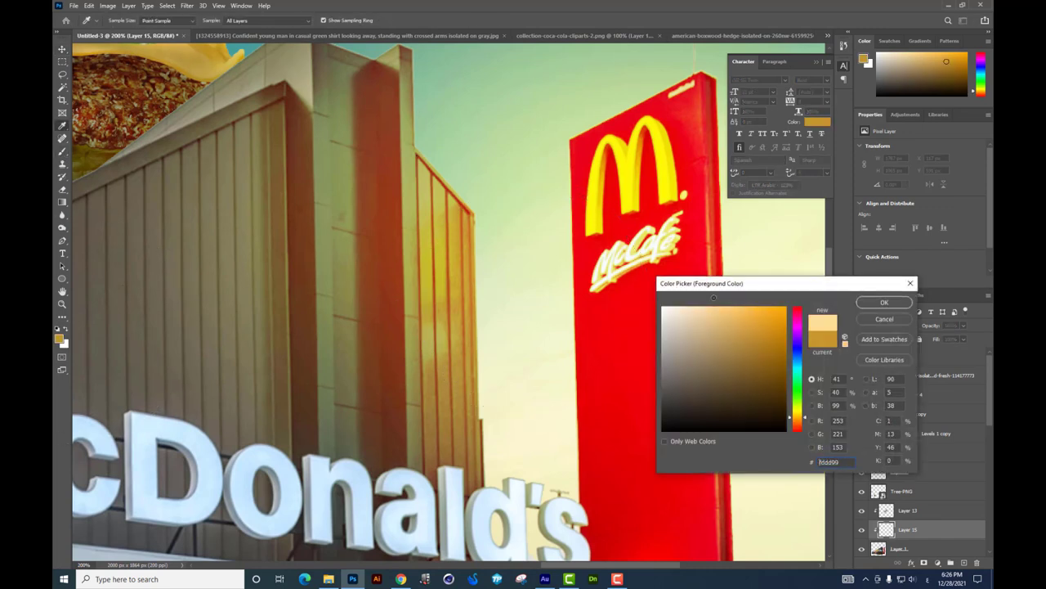
key("Return")
right_click(631, 298)
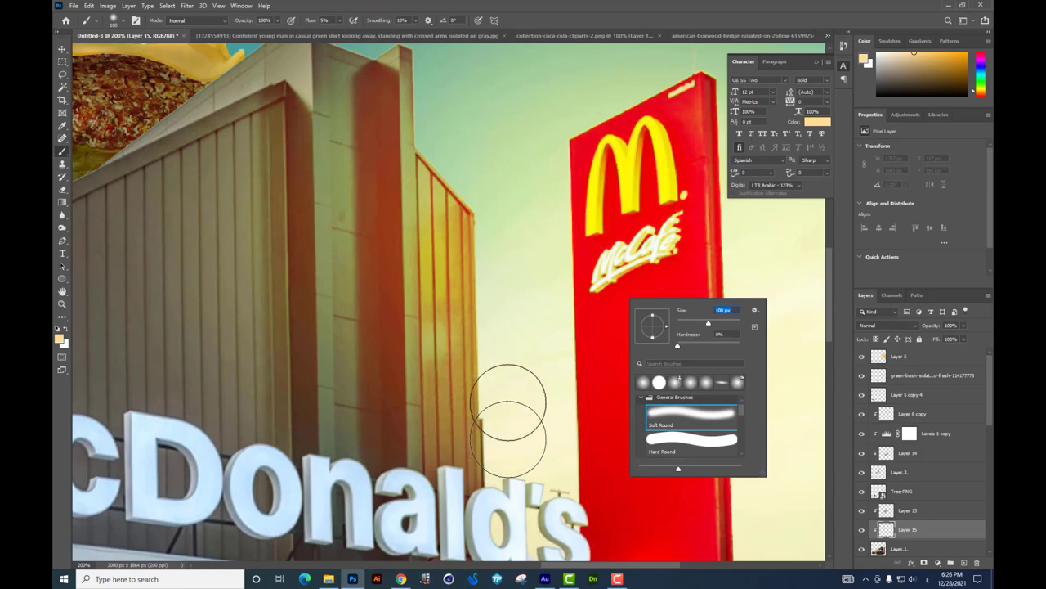
left_click(503, 382)
scroll(505, 346, "up", 5)
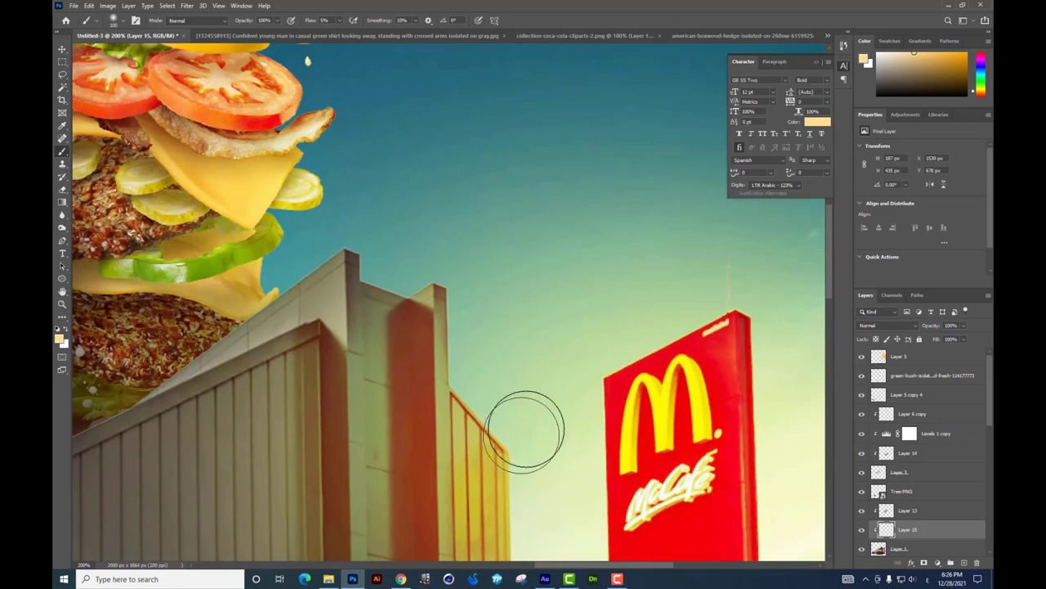
Step: Paint soft gold light along the building top and the red sign's right edge
mouse_move(515, 406)
left_mouse_down()
mouse_move(467, 249)
mouse_move(381, 245)
left_mouse_up()
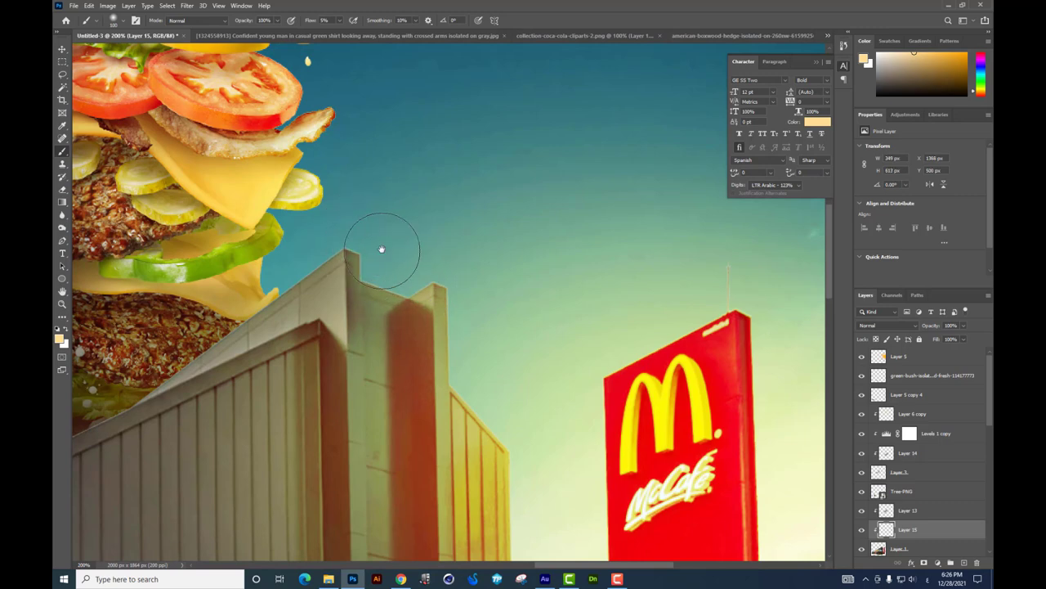
scroll(381, 245, "down", 2)
left_click_drag(370, 204, 452, 214)
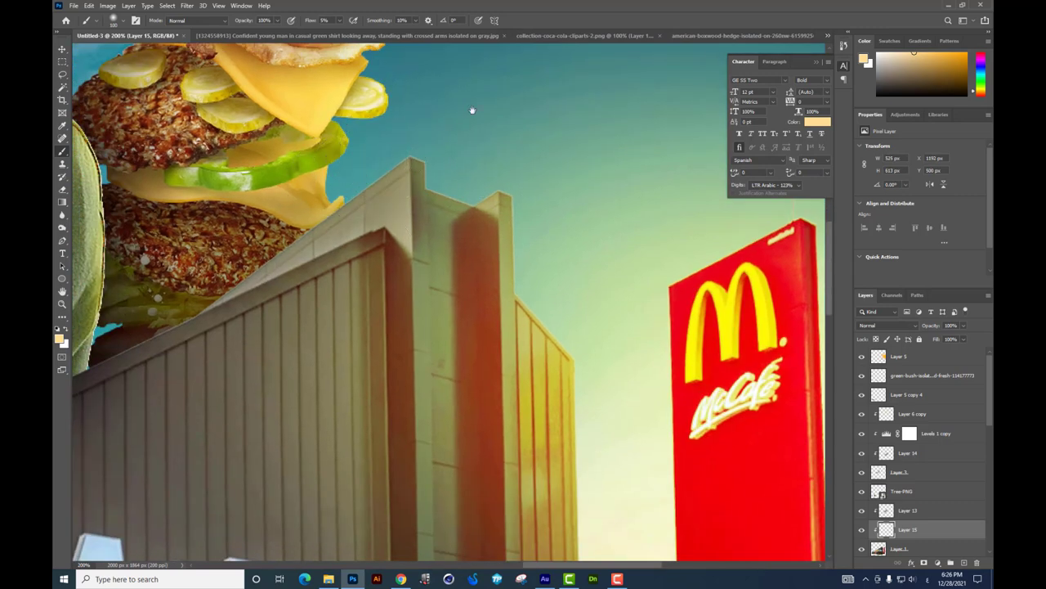
scroll(396, 347, "down", 3)
key("ctrl+minus")
key("ctrl+minus")
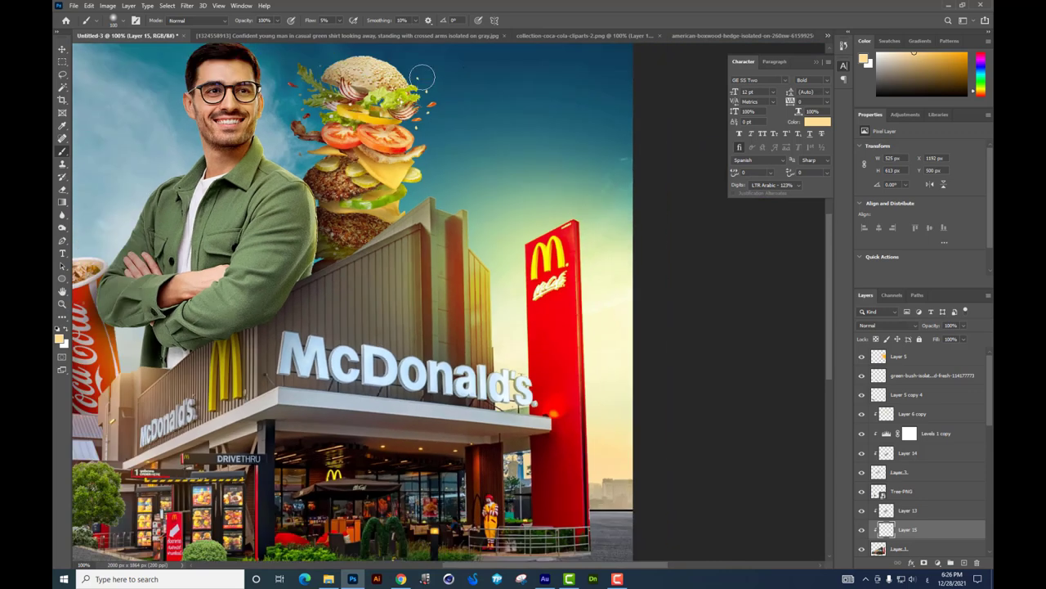
scroll(512, 268, "down", 2)
left_click_drag(571, 174, 577, 366)
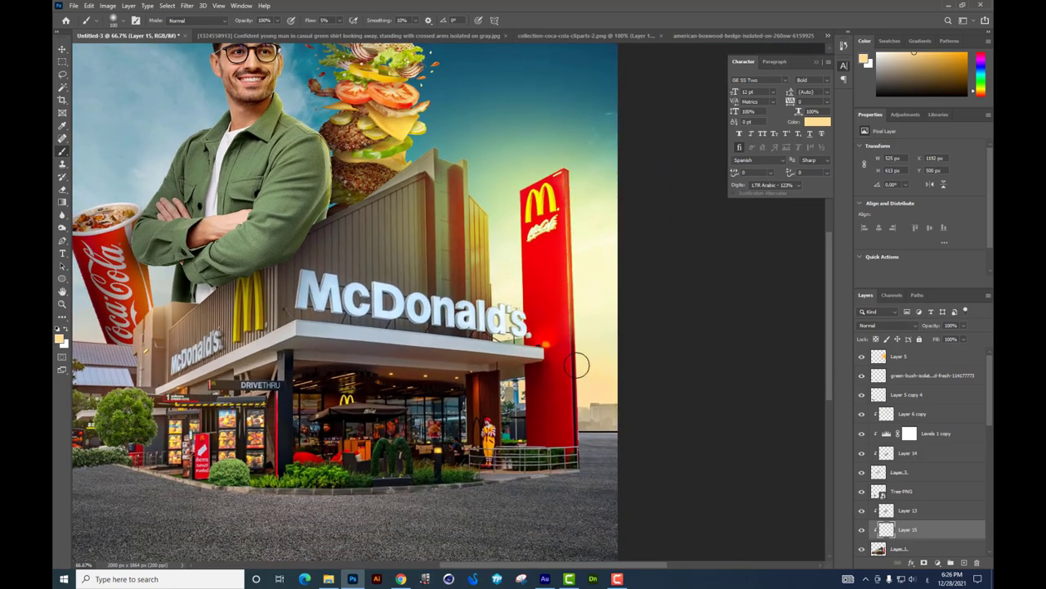
left_click_drag(577, 241, 586, 380)
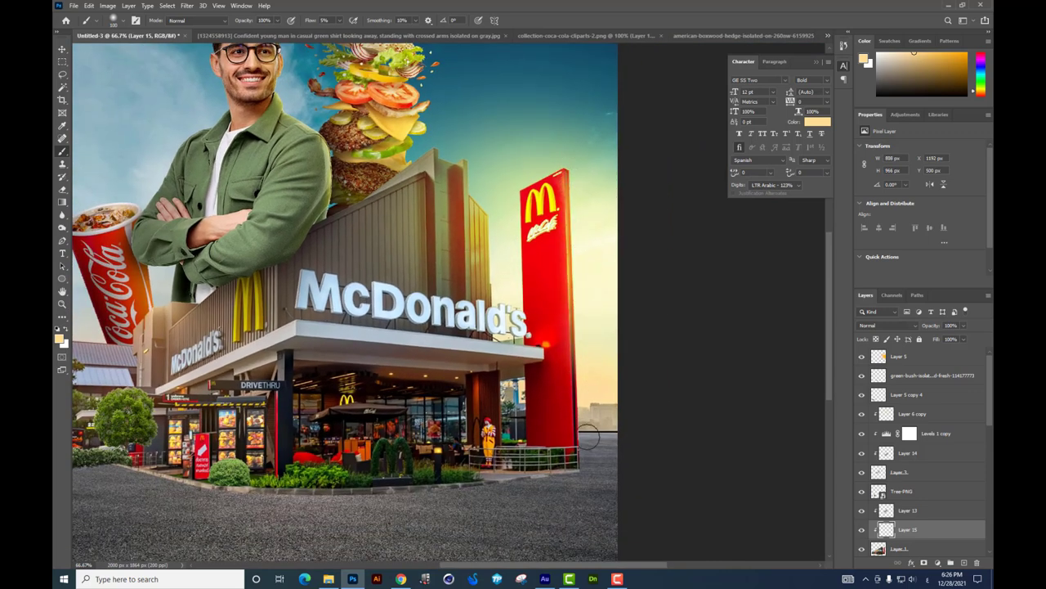
left_click_drag(575, 180, 488, 248)
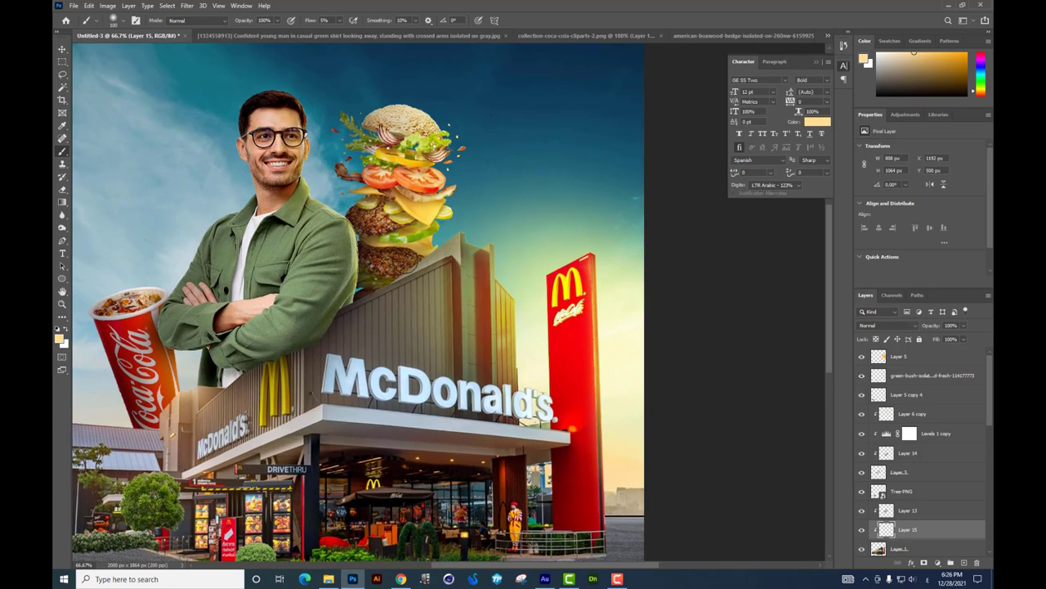
Step: Set Layer 15 to Hard Light, toggle its visibility to compare, and zoom out
left_click(892, 325)
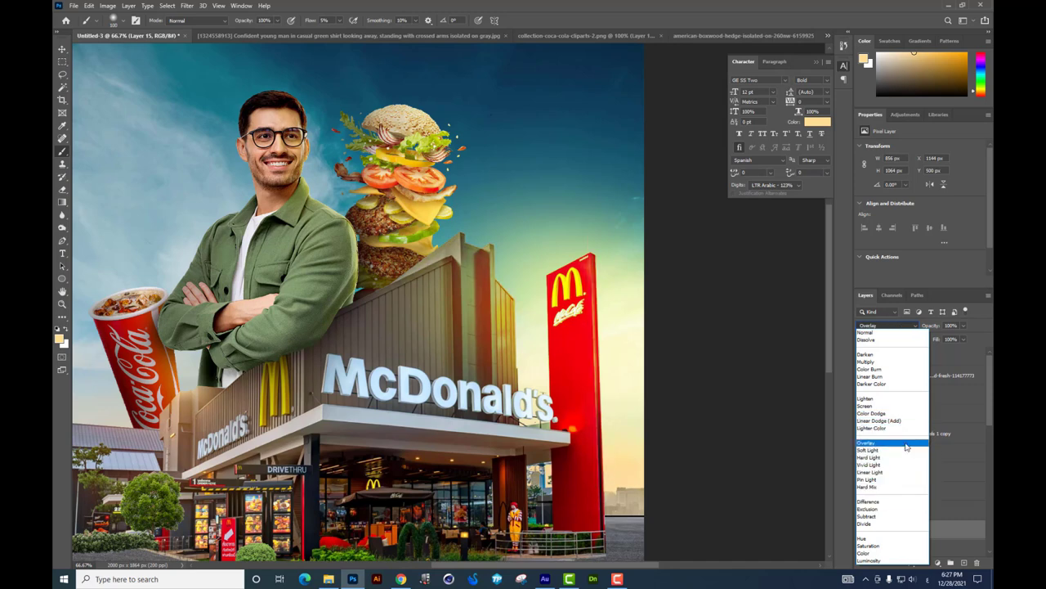
left_click(906, 458)
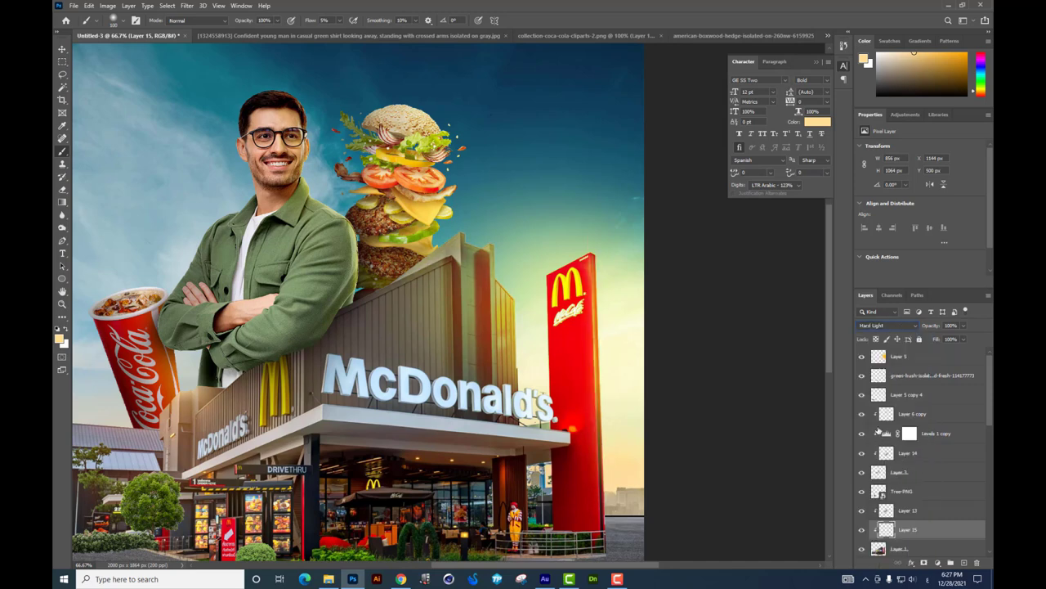
left_click(862, 530)
left_click(862, 530)
left_click(865, 533)
left_click(865, 532)
key("ctrl+0")
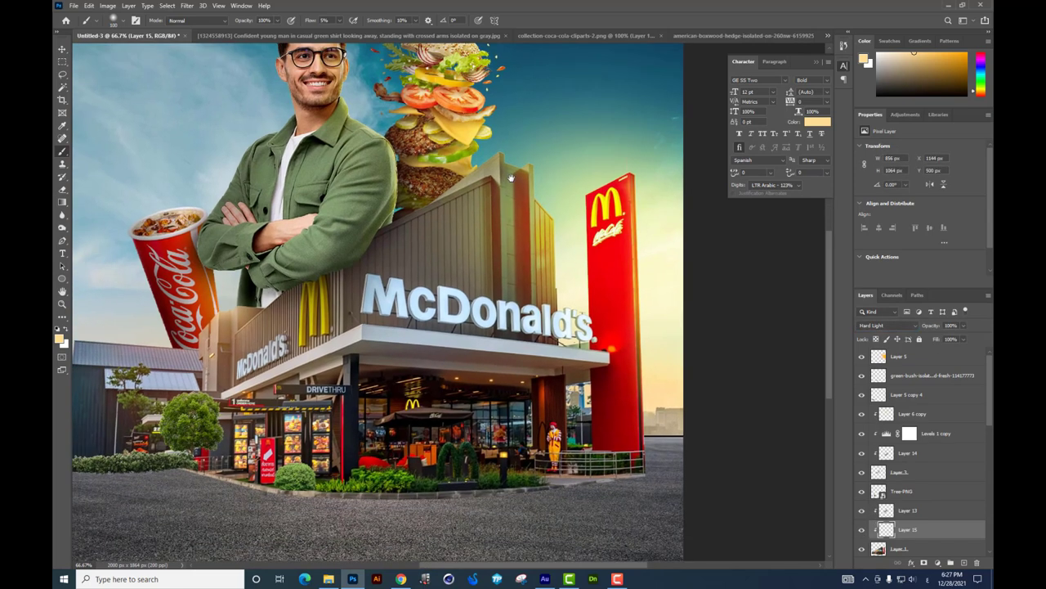
key("ctrl+minus")
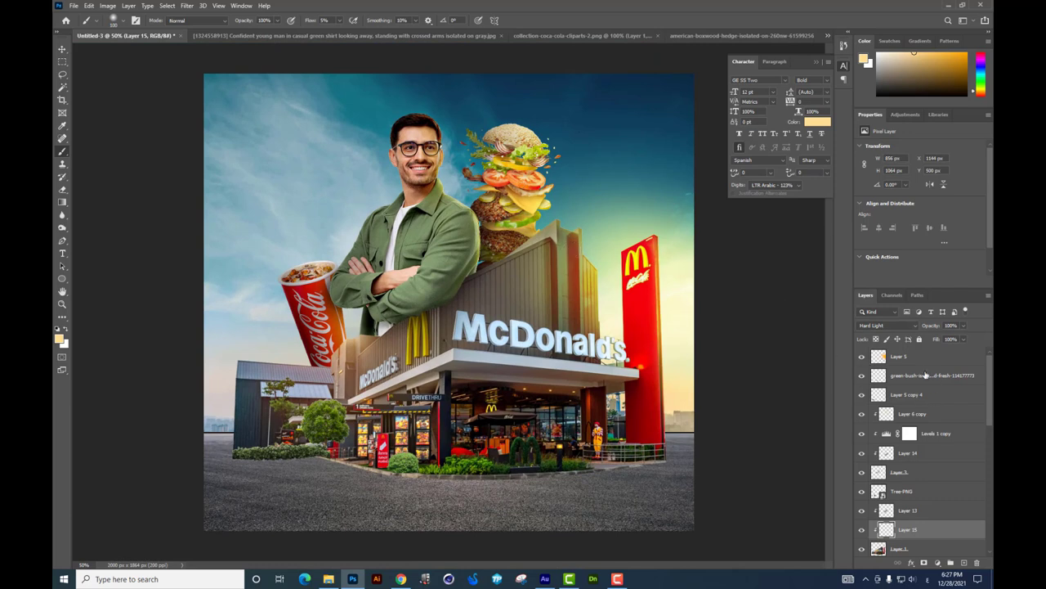
left_click(925, 357)
Step: On a new layer, paint soft black shading along the road's bottom edge
left_click(961, 563)
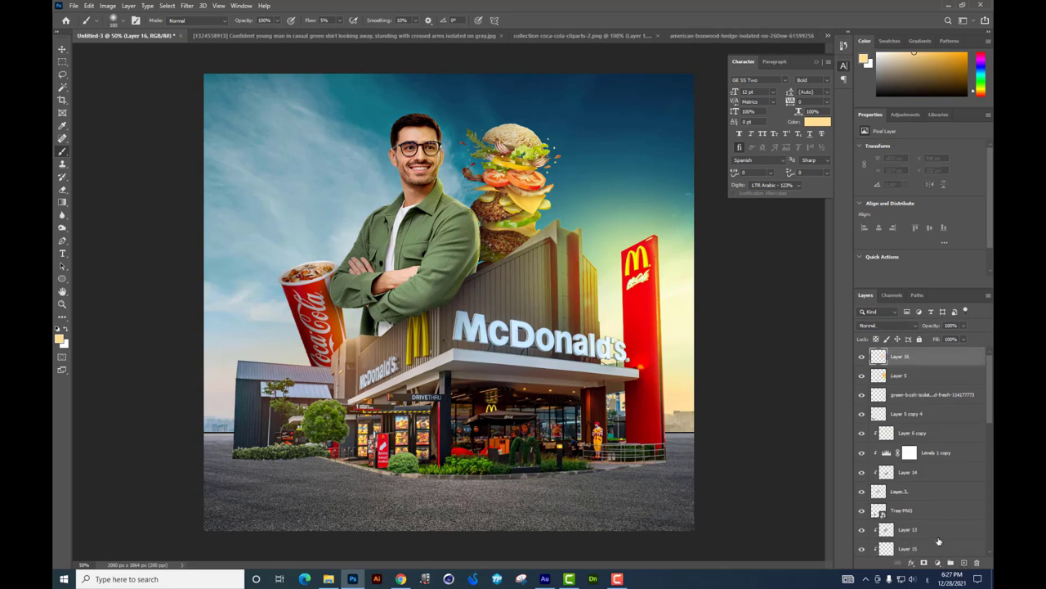
key("ctrl+minus")
right_click(560, 357)
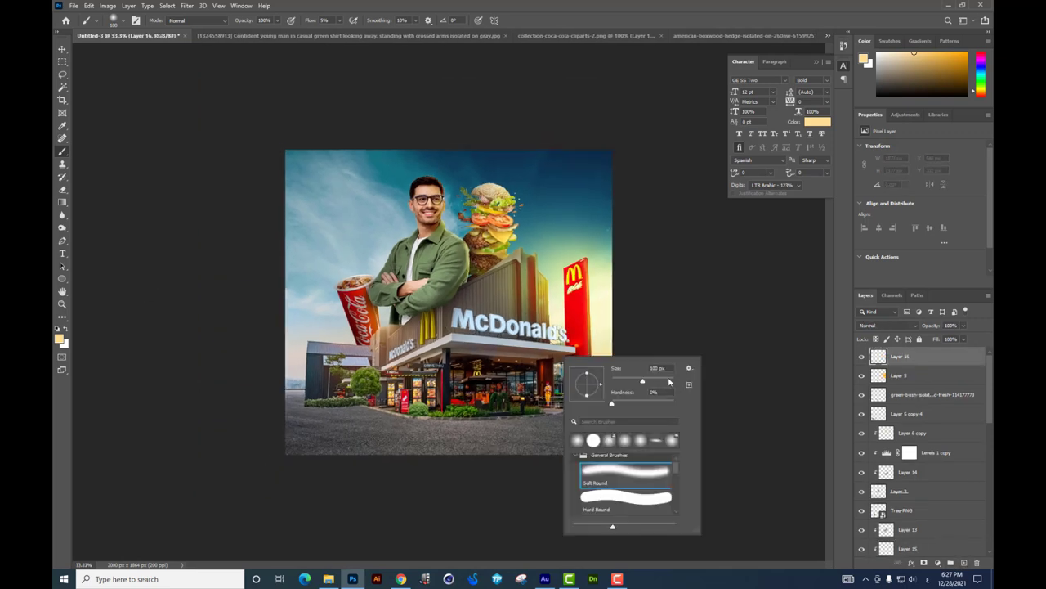
left_click(64, 343)
key("Escape")
key("d")
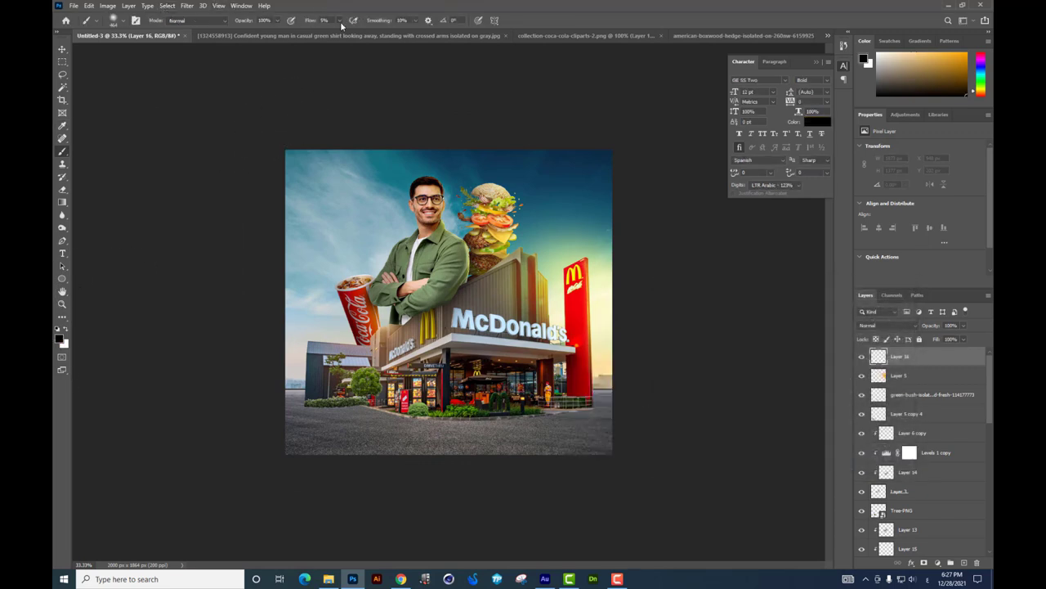
left_click_drag(279, 480, 529, 474)
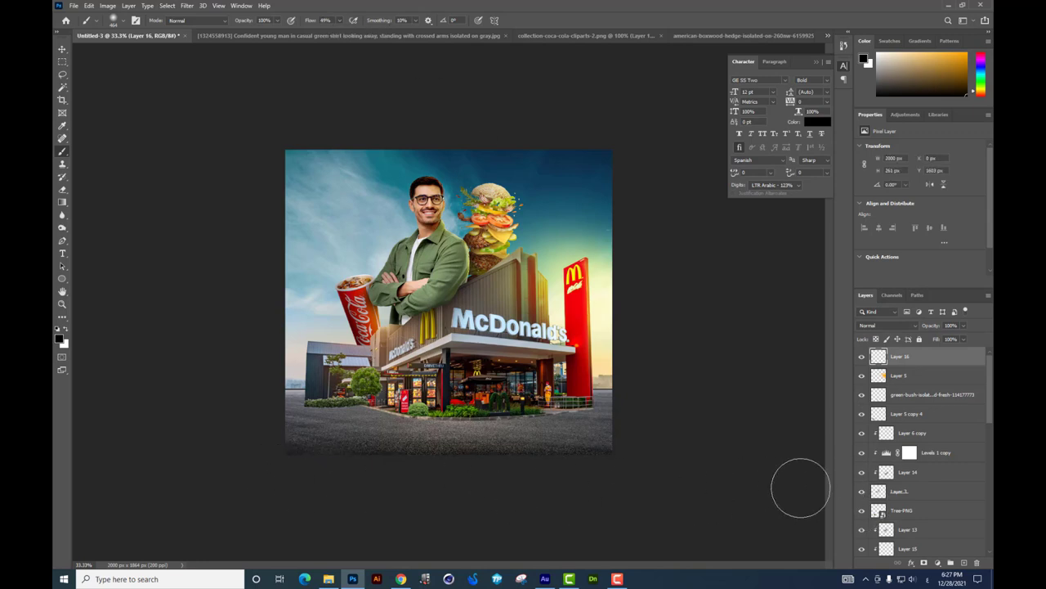
left_click_drag(800, 488, 87, 449)
Step: Stretch the dark shading upward over the road and wider than the image
key("ctrl+t")
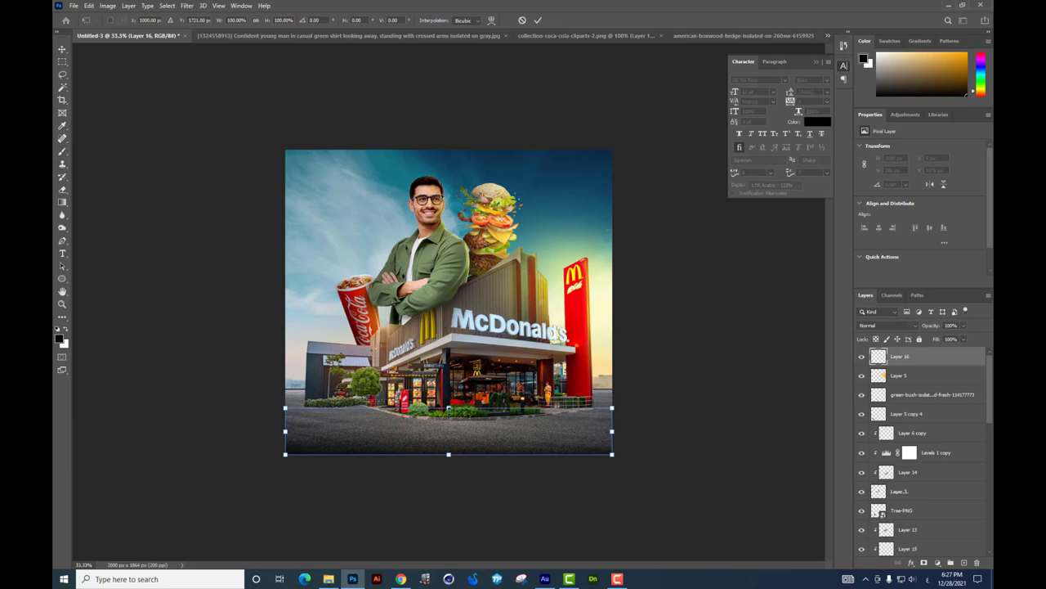
left_click_drag(448, 413, 449, 163)
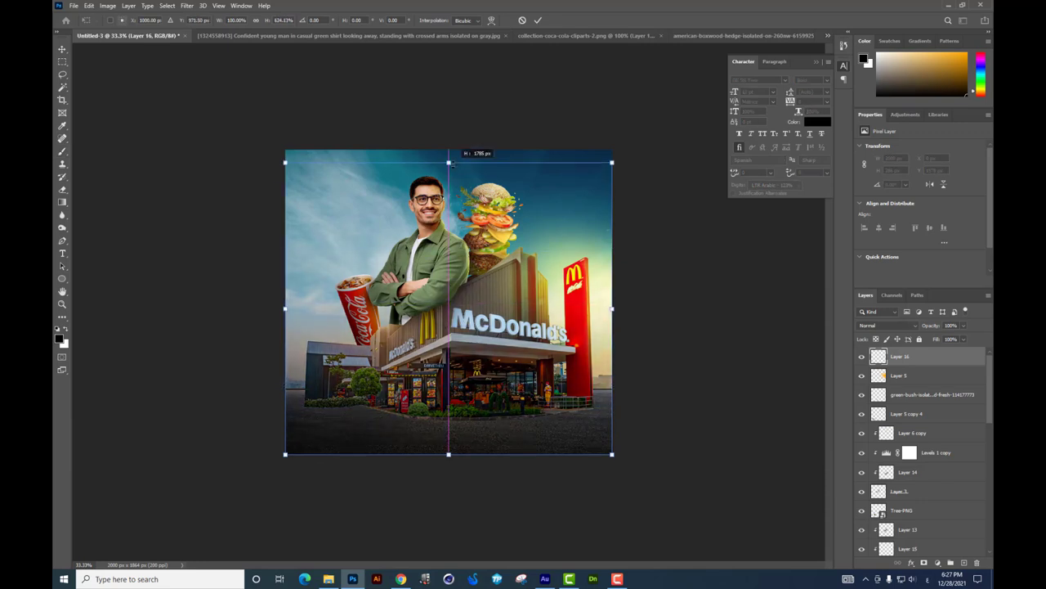
left_click_drag(612, 310, 637, 310)
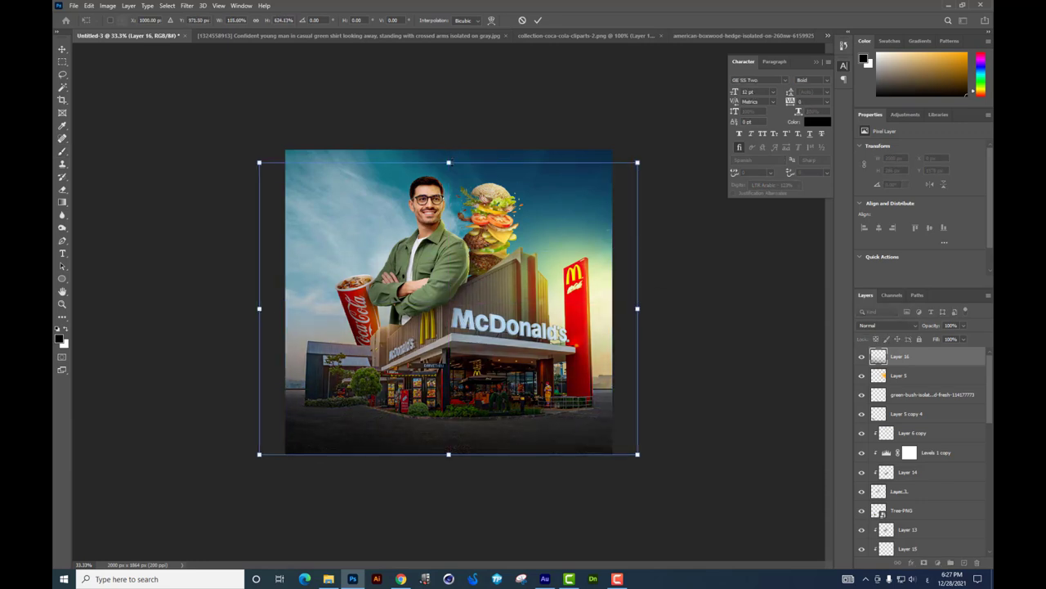
left_click_drag(448, 163, 449, 125)
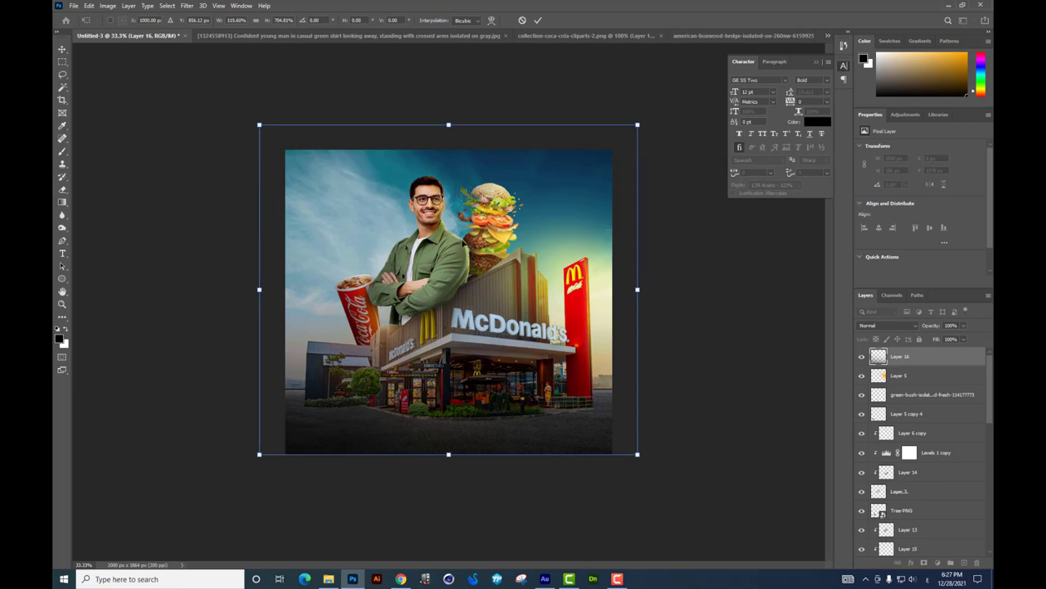
key("Return")
Step: Warp the shading so its top edge bends down in the middle
key("ctrl+t")
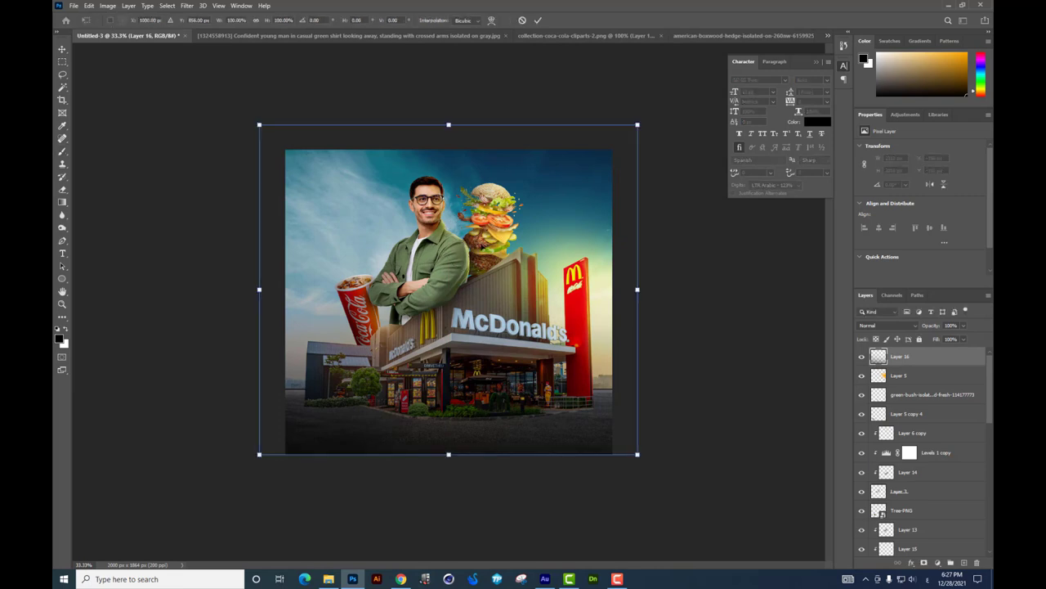
right_click(469, 240)
left_click(484, 308)
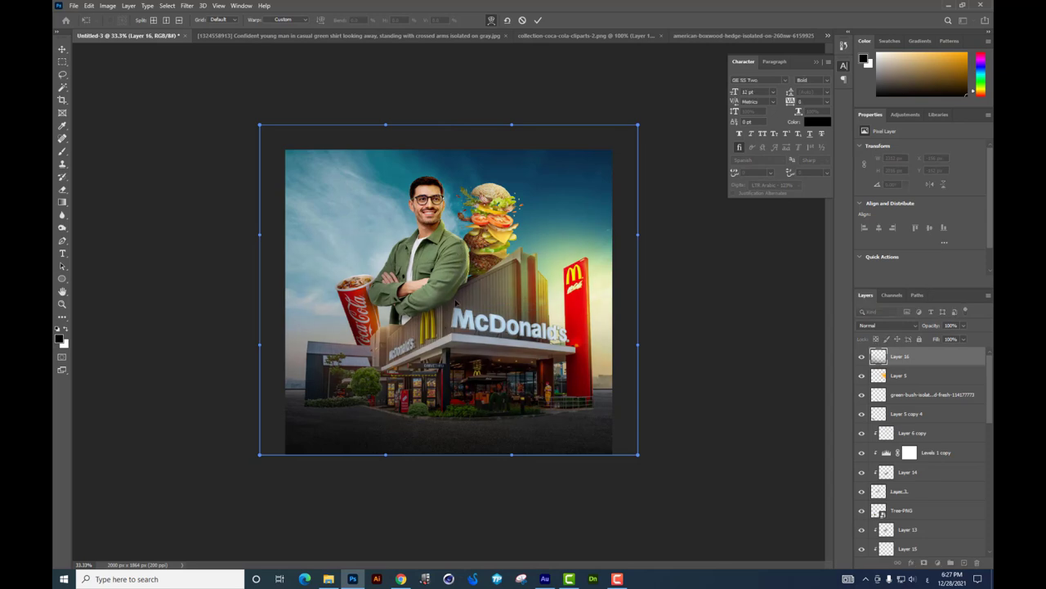
mouse_move(425, 384)
left_mouse_down()
mouse_move(460, 331)
mouse_move(464, 341)
left_mouse_up()
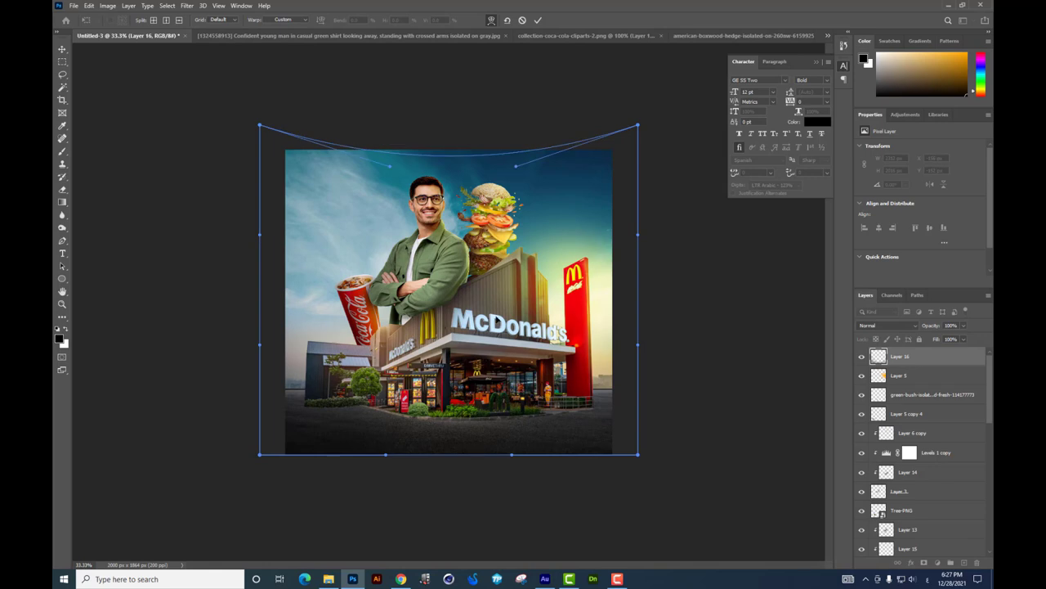
key("Return")
Step: Compare the shading on and off, then stretch it taller up the road
left_click(860, 356)
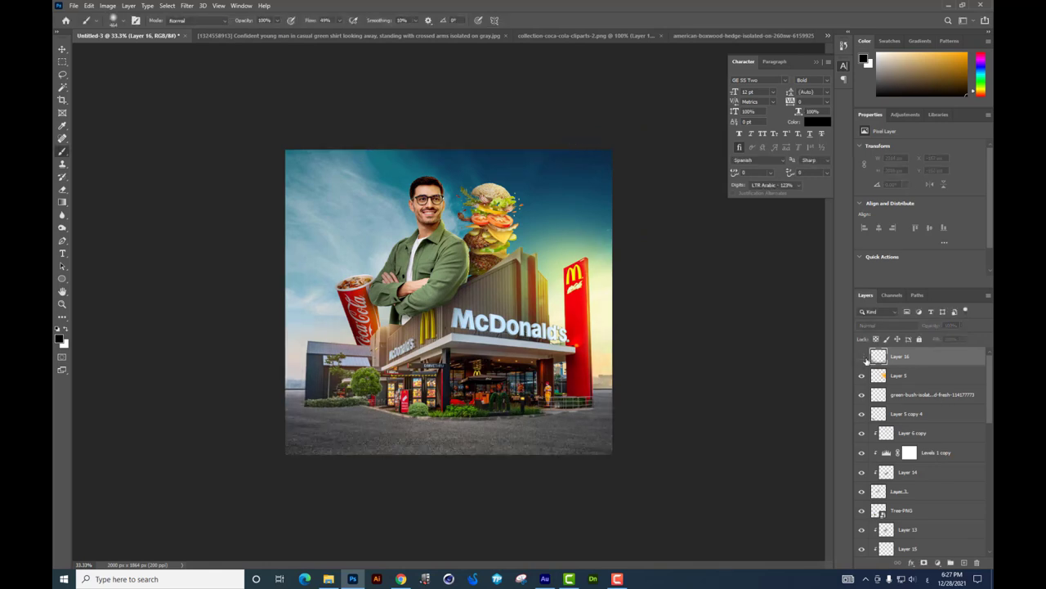
left_click(861, 356)
left_click(861, 357)
left_click(861, 356)
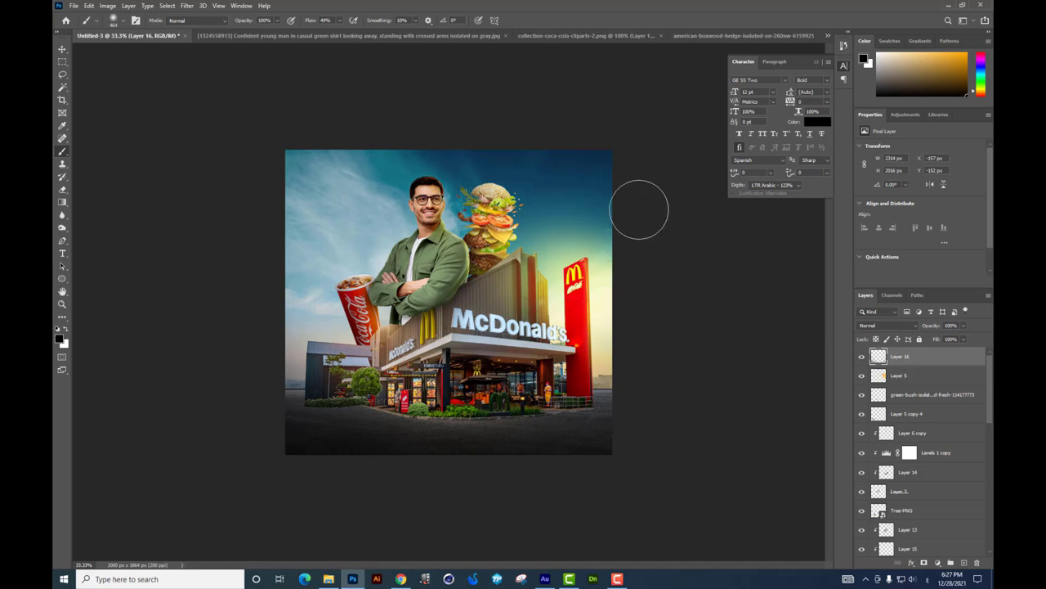
key("ctrl+t")
left_click_drag(448, 125, 448, 89)
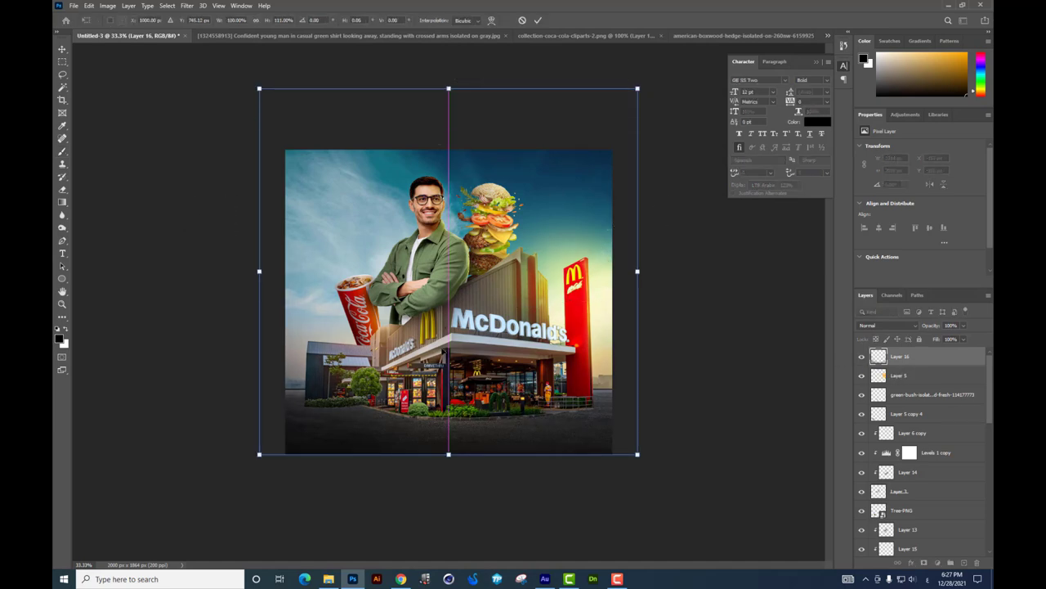
key("Return")
Step: Add a new empty layer above the city road-at-sunrise layer
scroll(558, 305, "up", 3)
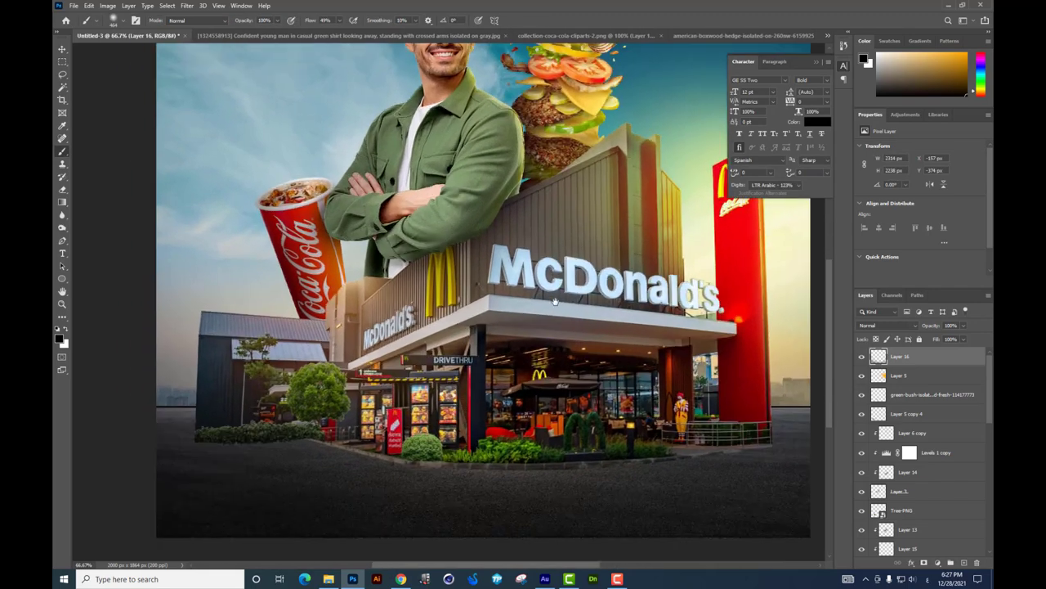
left_click_drag(559, 305, 516, 310)
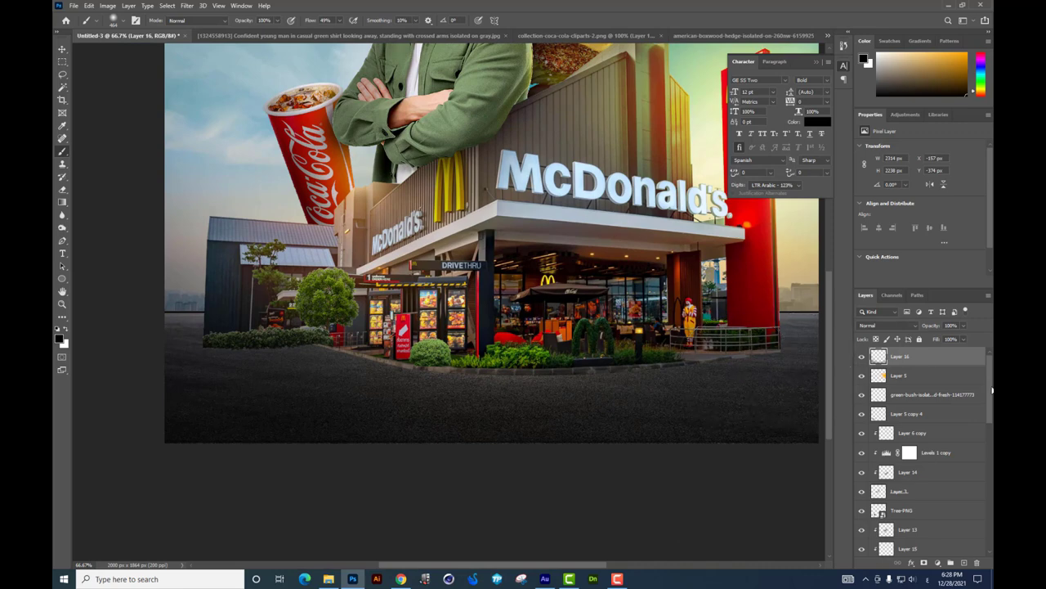
scroll(993, 390, "down", 5)
scroll(992, 390, "down", 5)
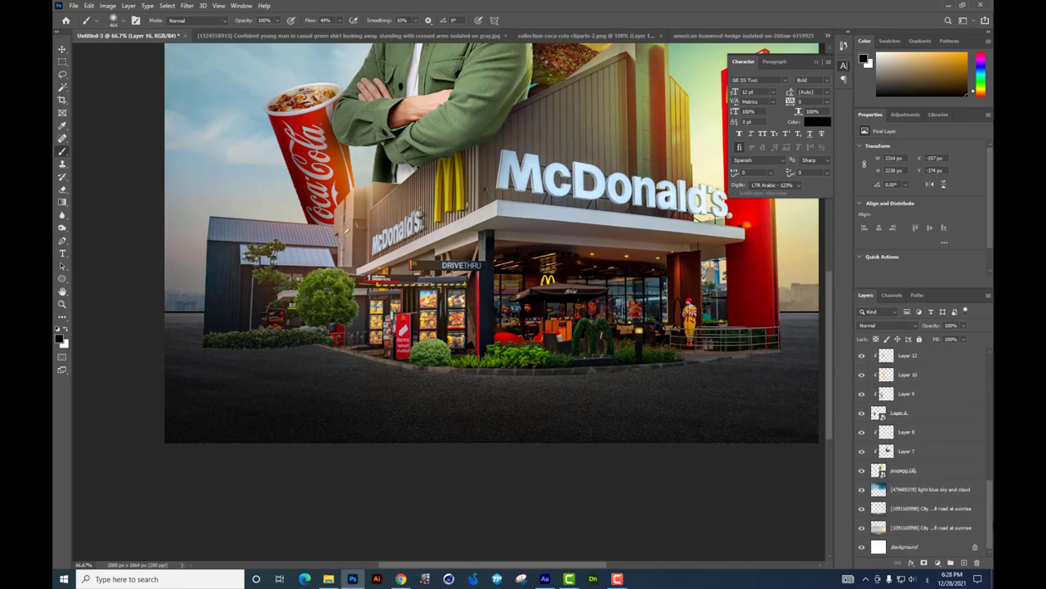
left_click(901, 512)
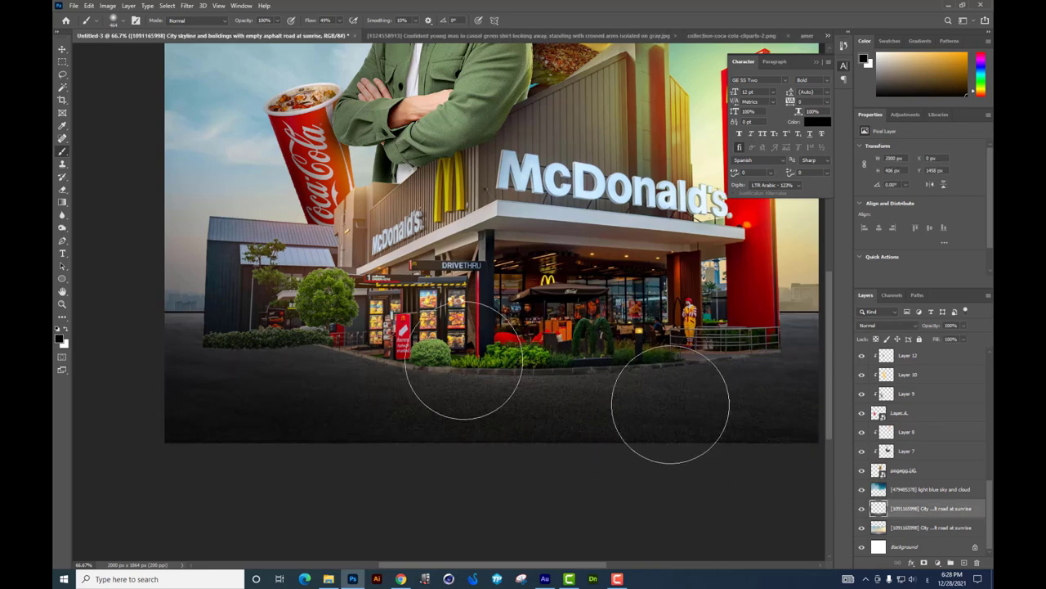
left_click(965, 563)
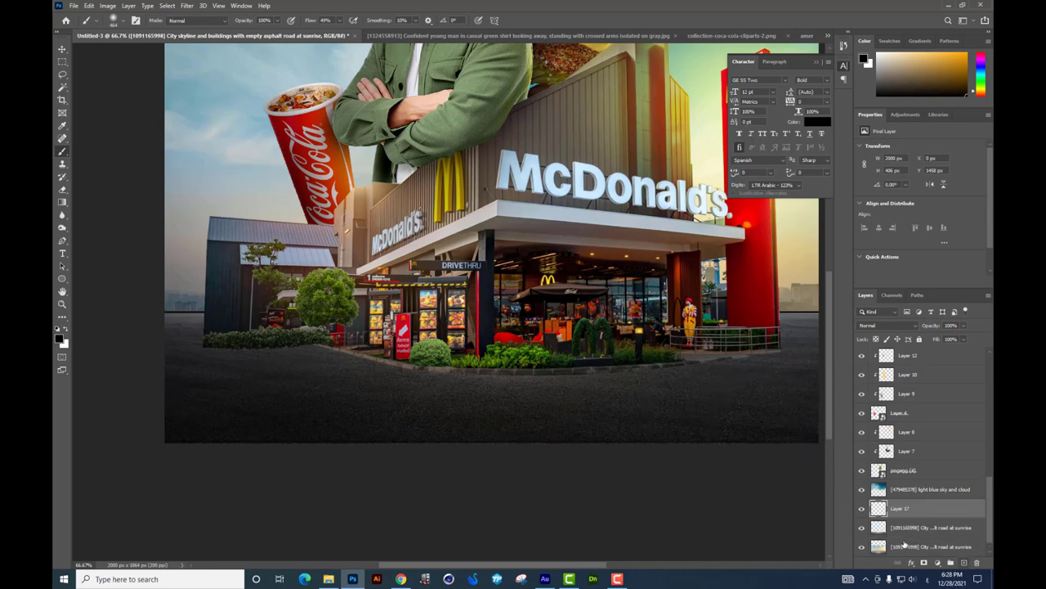
Step: Paint soft shadow under the storefront shrubs, extending it to the image's left edge
right_click(652, 363)
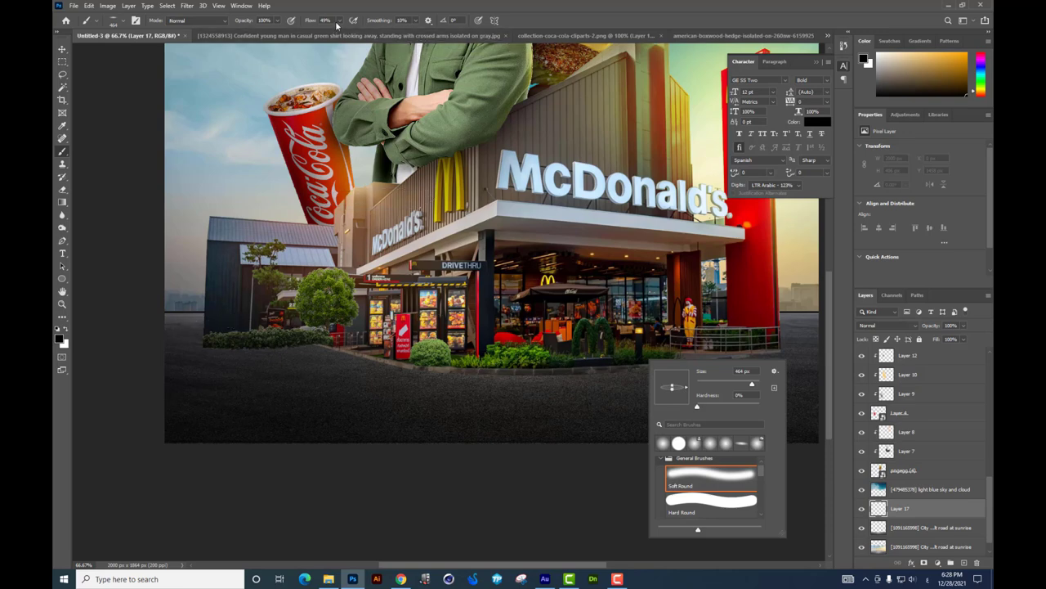
key("Escape")
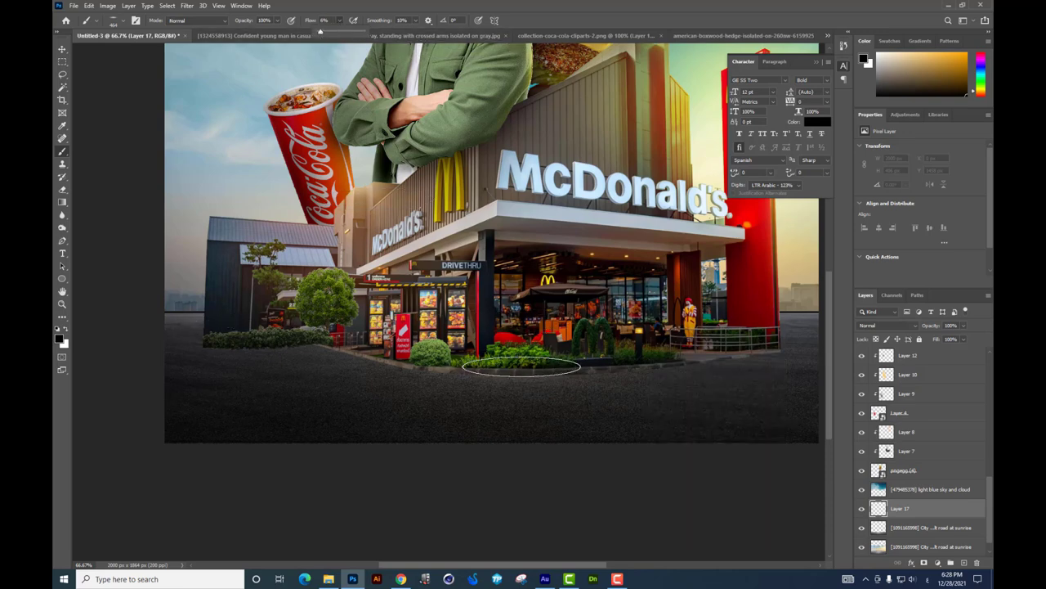
mouse_move(549, 362)
left_mouse_down()
mouse_move(648, 347)
mouse_move(536, 367)
mouse_move(482, 365)
left_mouse_up()
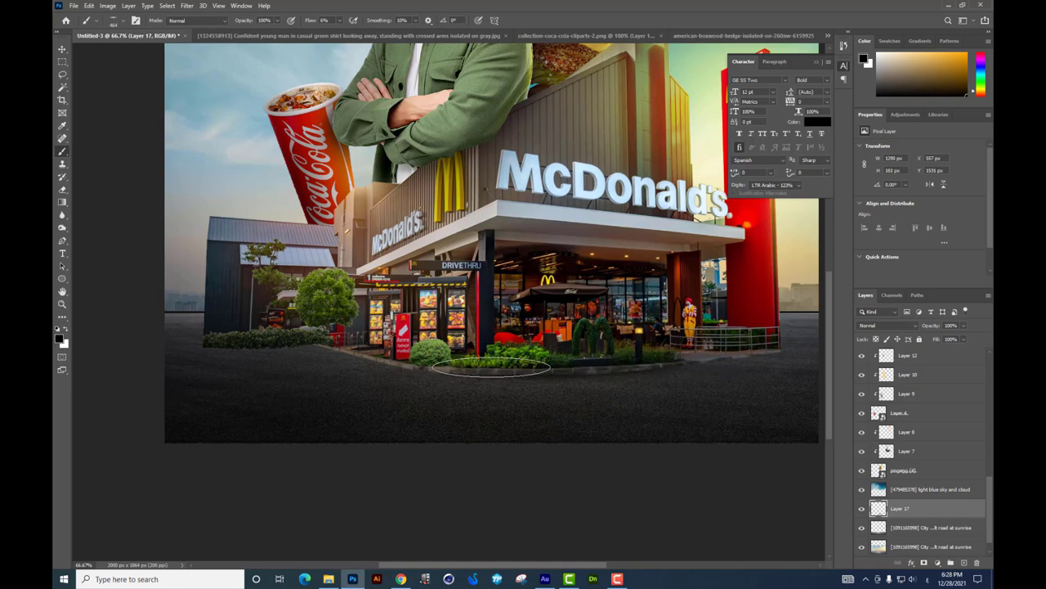
left_click_drag(482, 364, 449, 385)
mouse_move(531, 365)
left_mouse_down()
mouse_move(437, 360)
mouse_move(360, 338)
mouse_move(598, 363)
mouse_move(732, 349)
left_mouse_up()
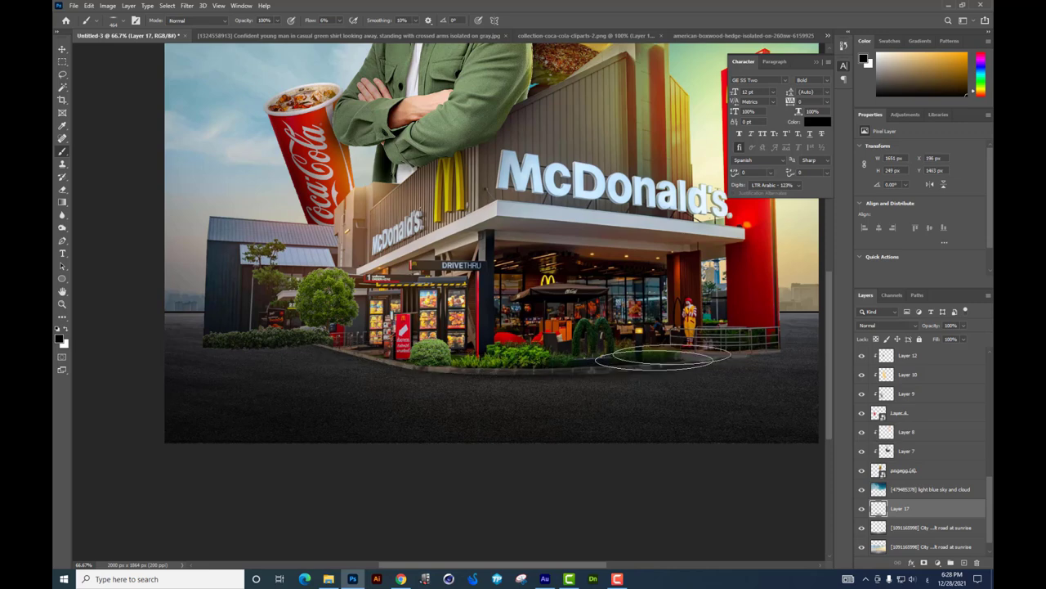
scroll(599, 342, "left", 5)
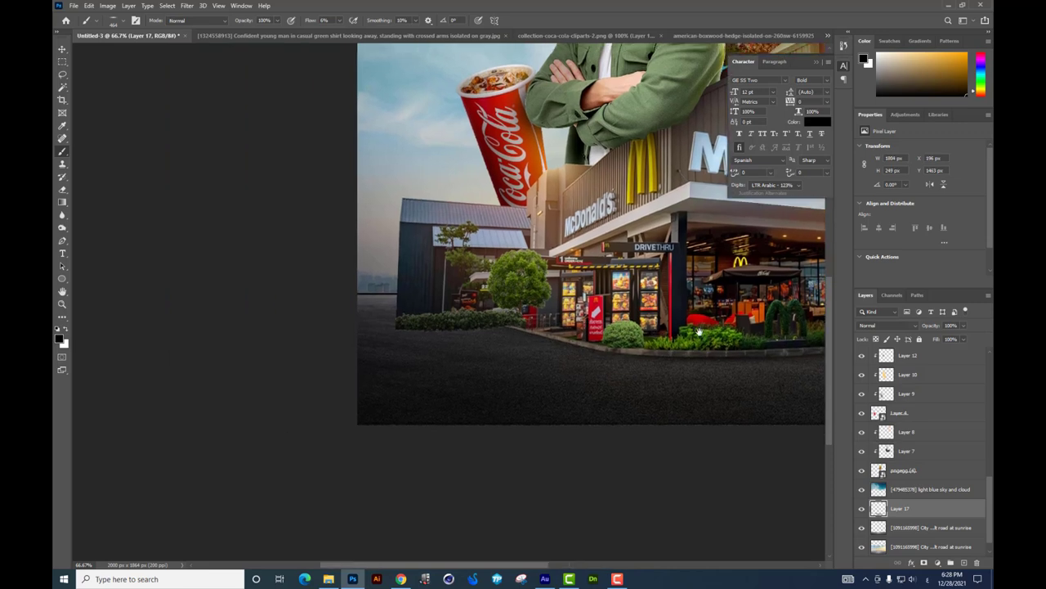
mouse_move(448, 325)
left_mouse_down()
mouse_move(432, 320)
mouse_move(504, 326)
left_mouse_up()
Step: Pan across the composition to review the painted ground shadow
scroll(503, 327, "right", 2)
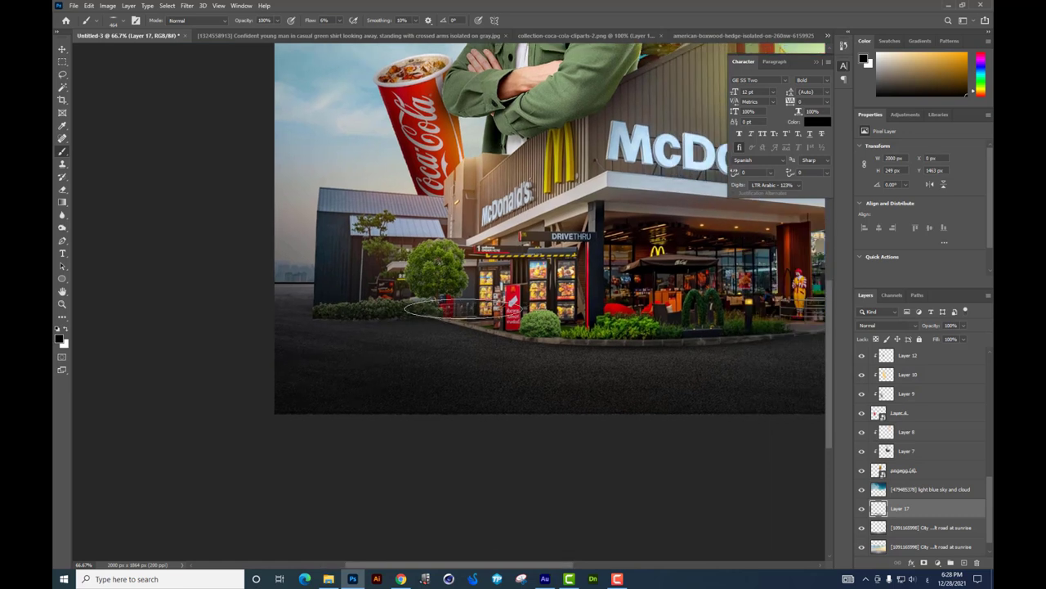
scroll(555, 343, "right", 2)
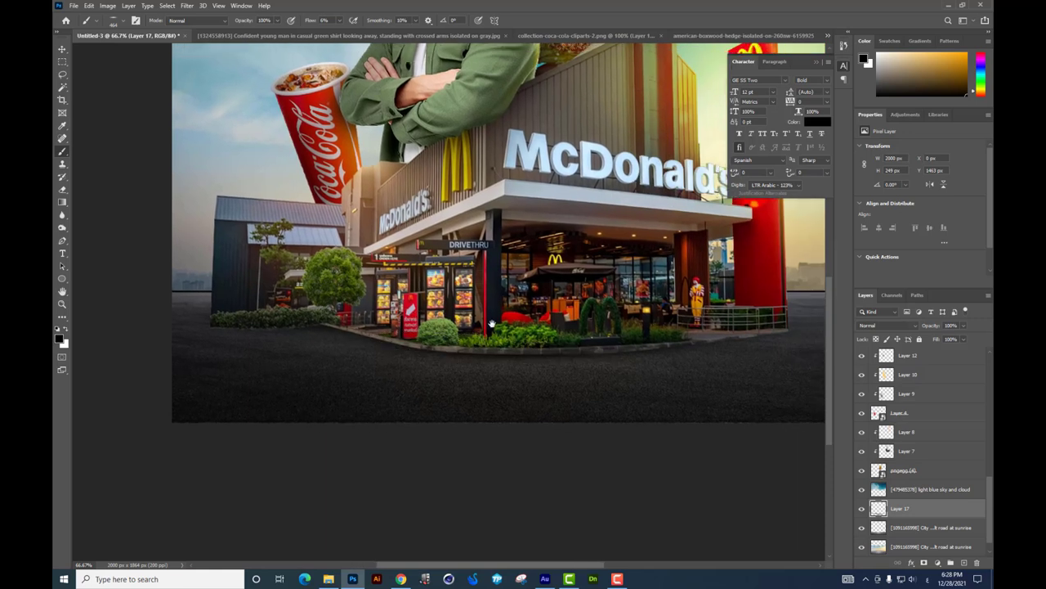
scroll(490, 343, "right", 2)
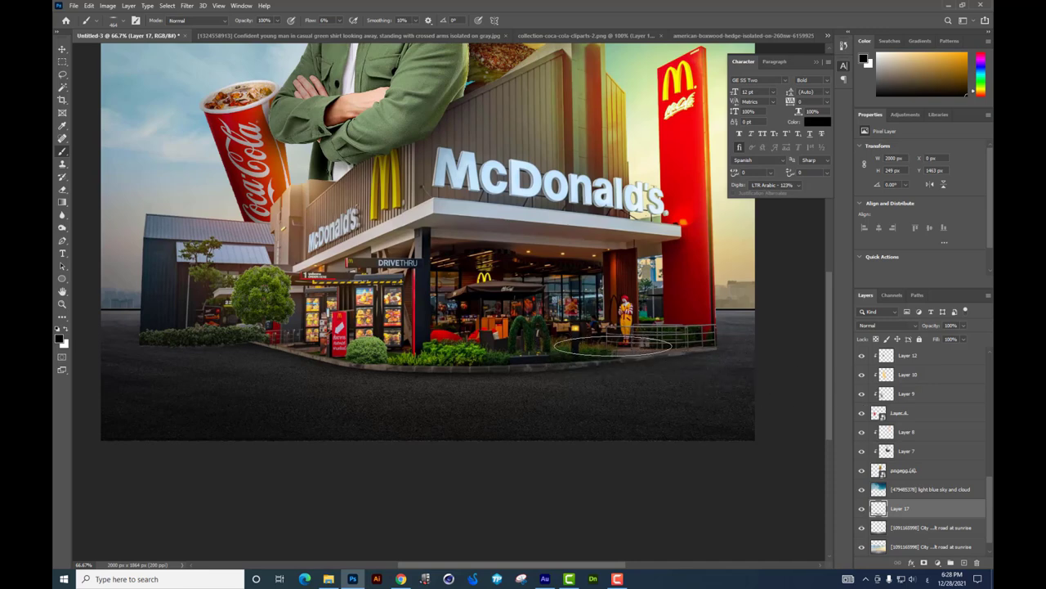
mouse_move(613, 348)
left_mouse_down()
mouse_move(619, 365)
mouse_move(621, 327)
left_mouse_up()
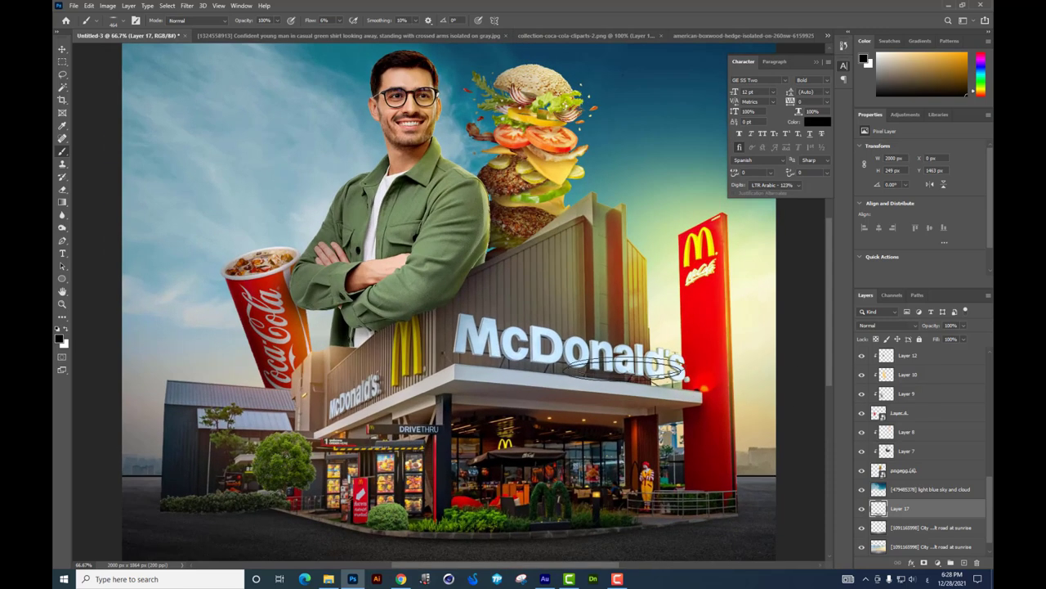
scroll(979, 527, "up", 5)
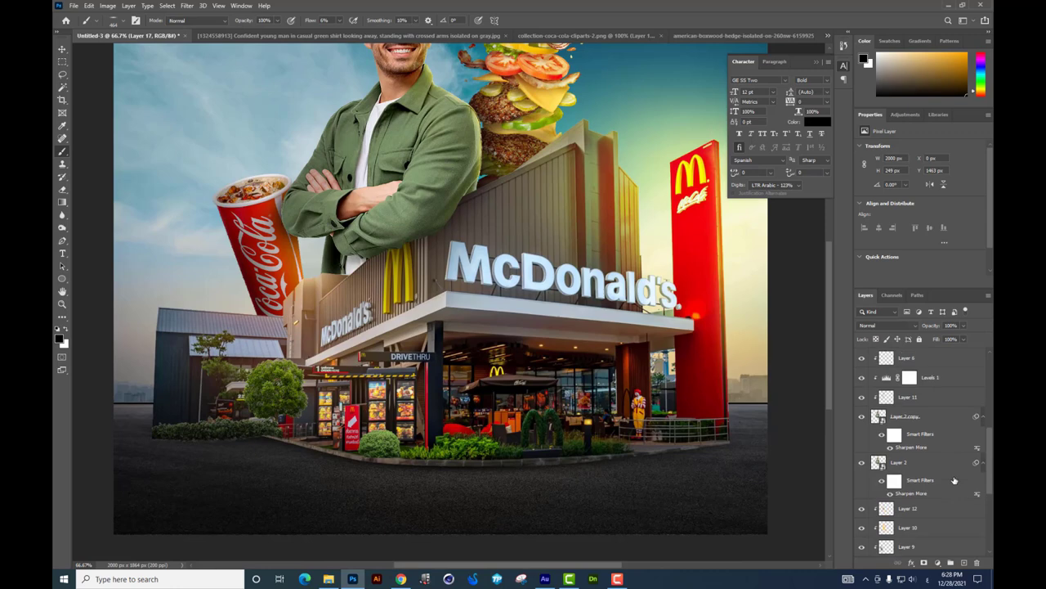
Step: Select the McDonald's building layer, Layer 1, and check its visibility
key("v")
right_click(419, 351)
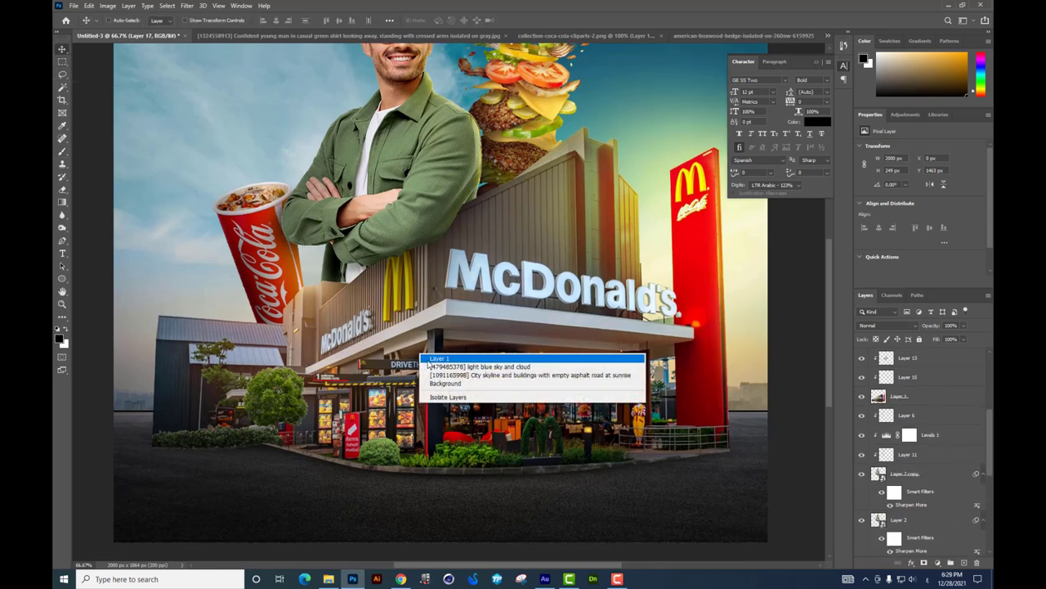
left_click(458, 399)
right_click(461, 347)
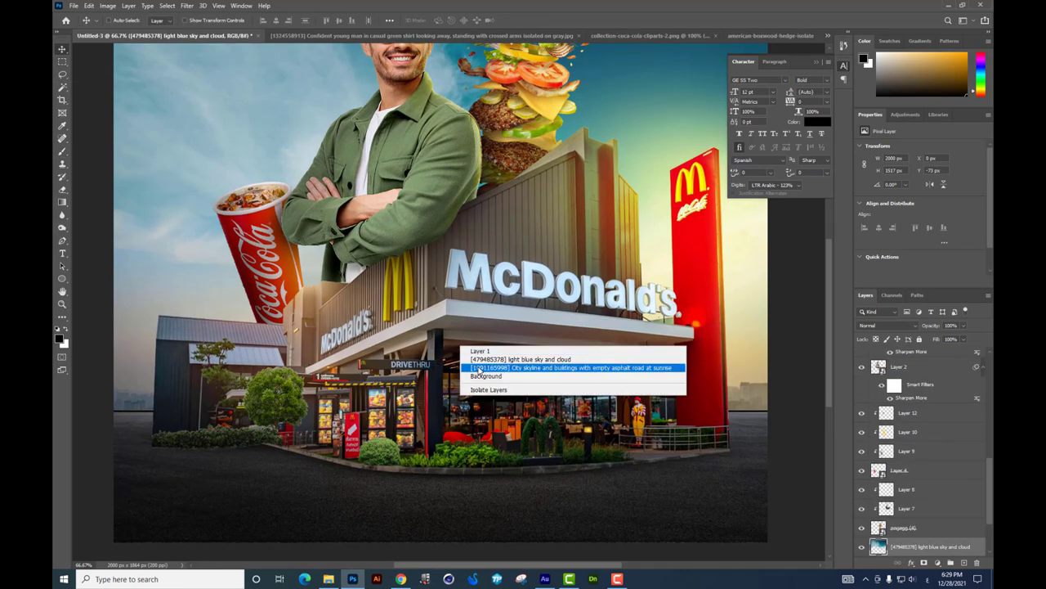
left_click(491, 368)
scroll(875, 485, "up", 1)
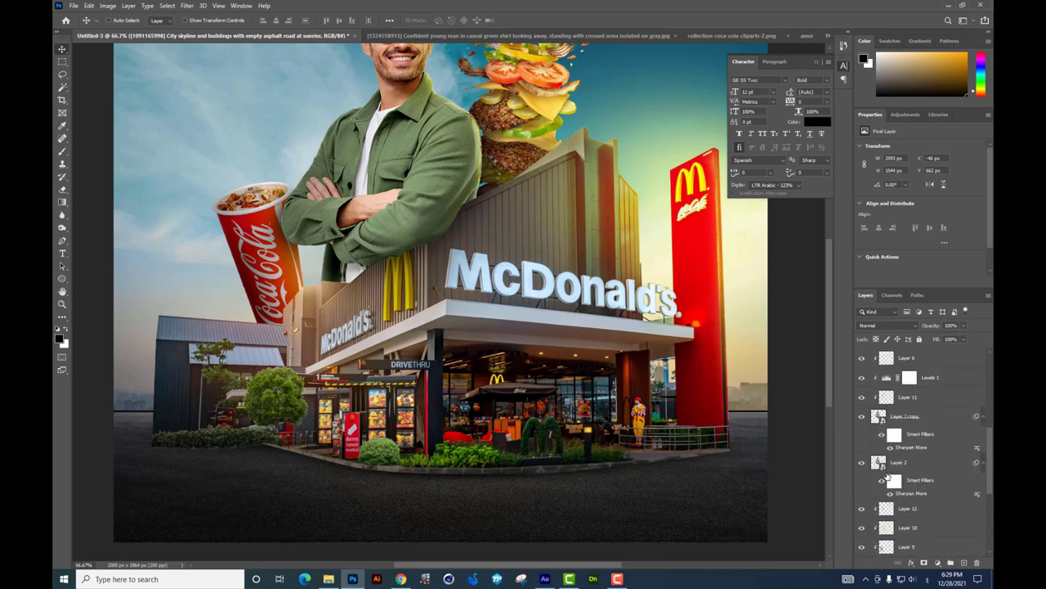
scroll(873, 481, "up", 5)
left_click(895, 492)
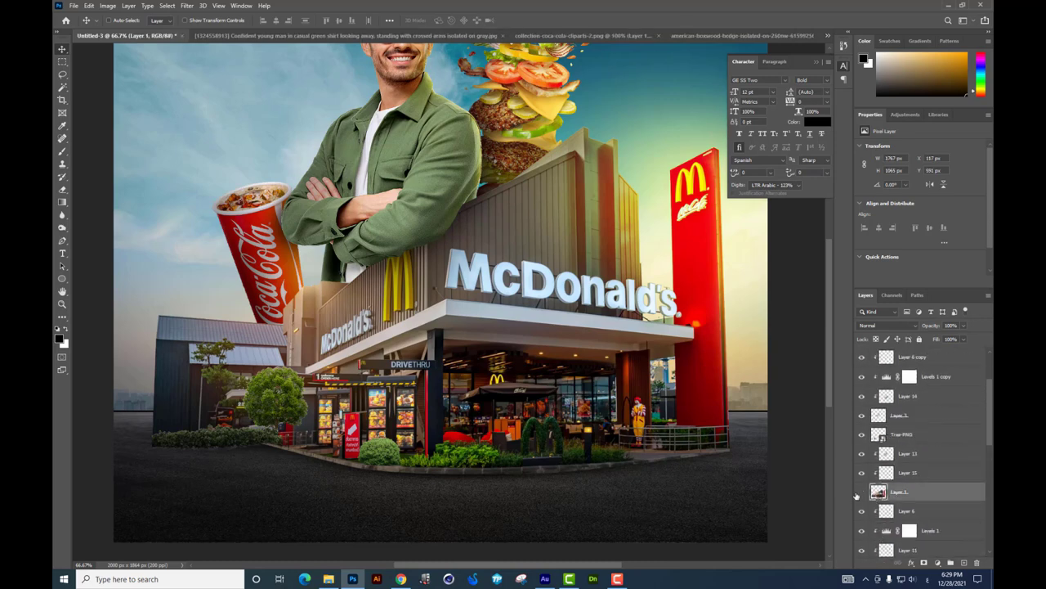
left_click(859, 492)
left_click(859, 492)
Step: Add a new layer above the building, set a soft brush, and zoom to the curb
left_click(965, 564)
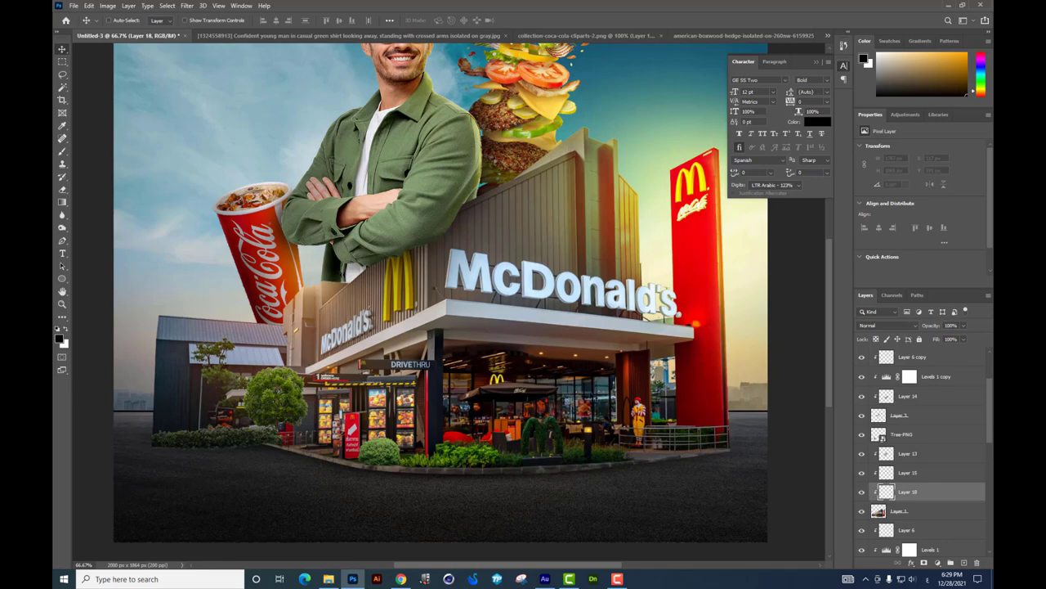
scroll(425, 327, "down", 2)
left_click(61, 153)
right_click(495, 395)
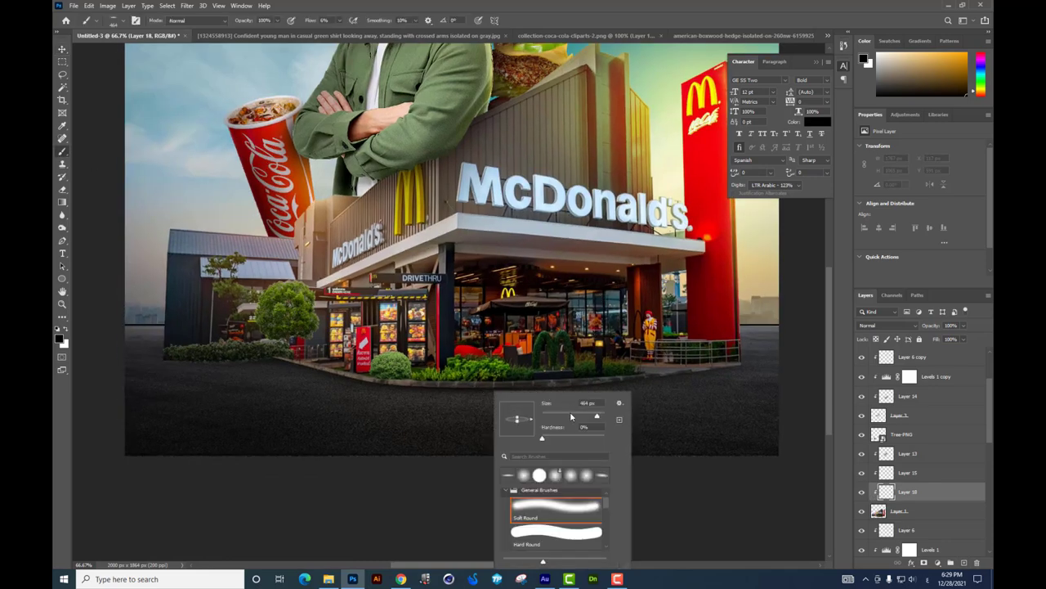
left_click(470, 389)
scroll(470, 384, "up", 2, "alt")
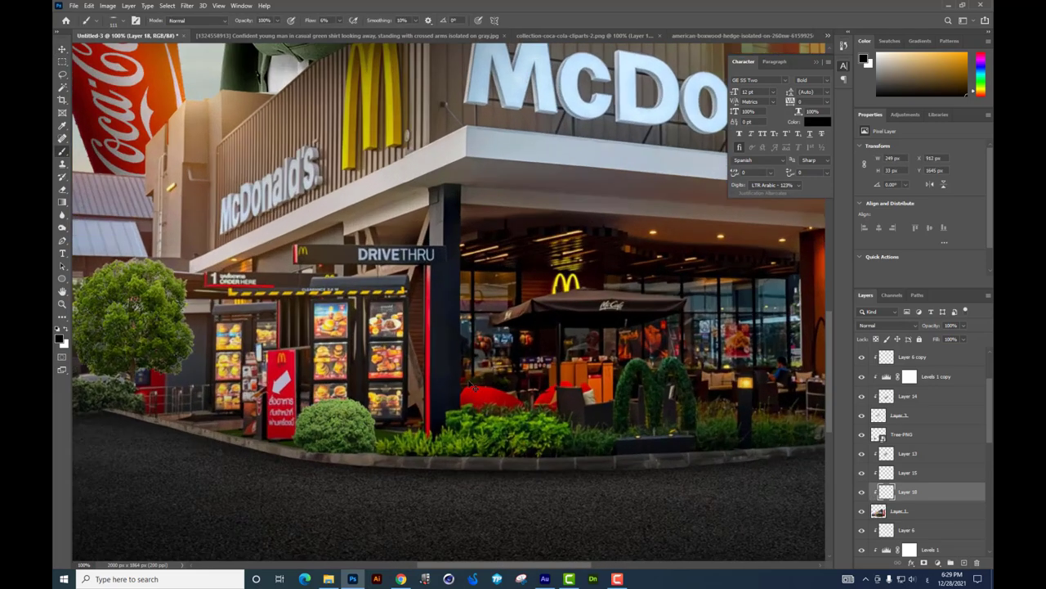
scroll(458, 392, "up", 2, "alt")
scroll(425, 409, "up", 1, "alt")
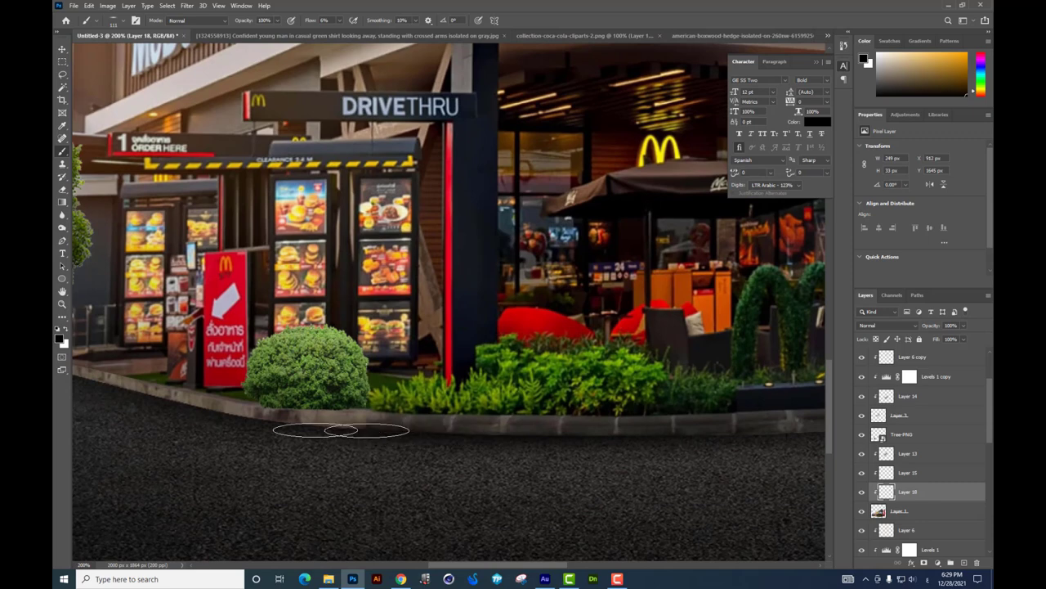
left_click_drag(264, 419, 469, 434)
right_click(692, 456)
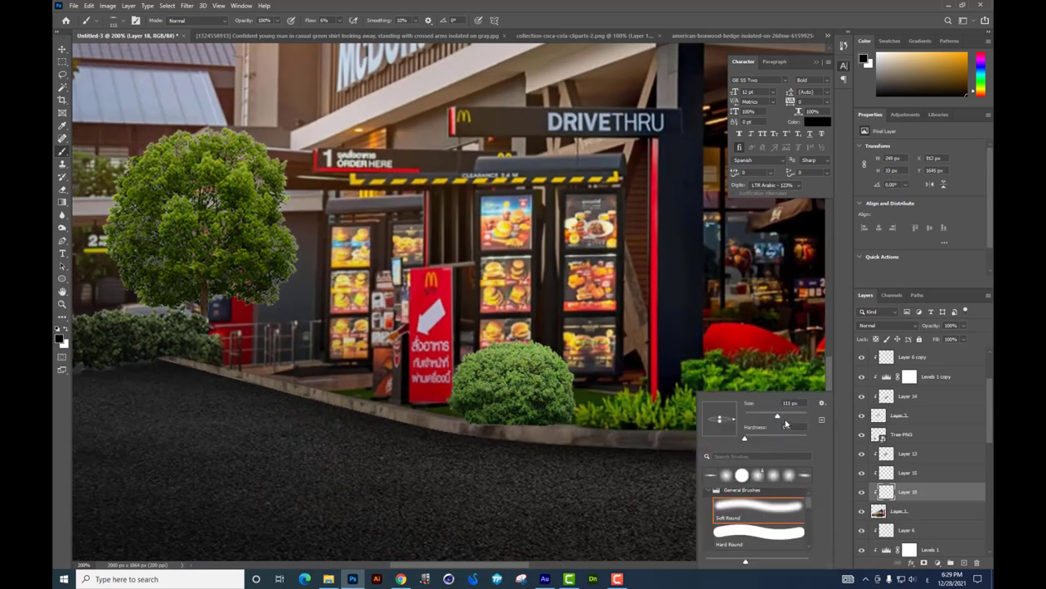
key("Return")
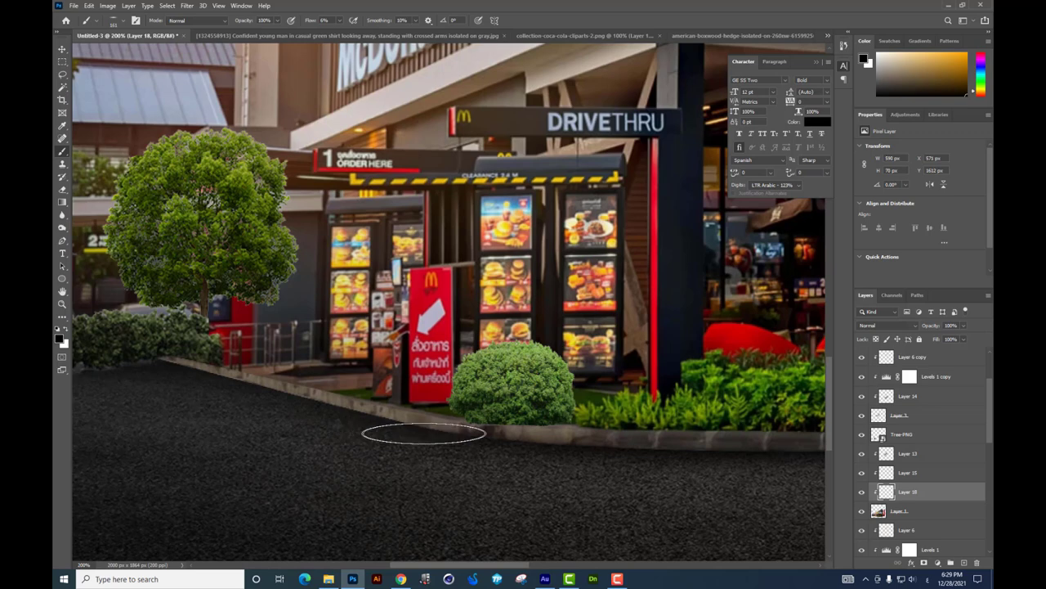
Step: Paint soft shadow along the curb and road toward Ronald McDonald and under the hedge
left_click_drag(395, 428, 270, 401)
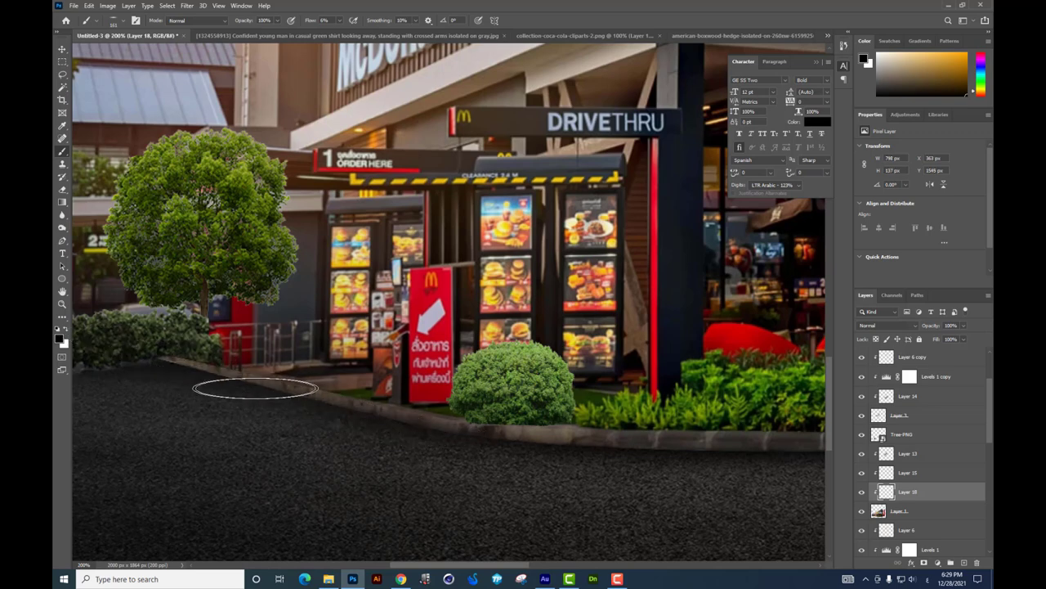
scroll(234, 368, "right", 4)
scroll(234, 369, "down", 1)
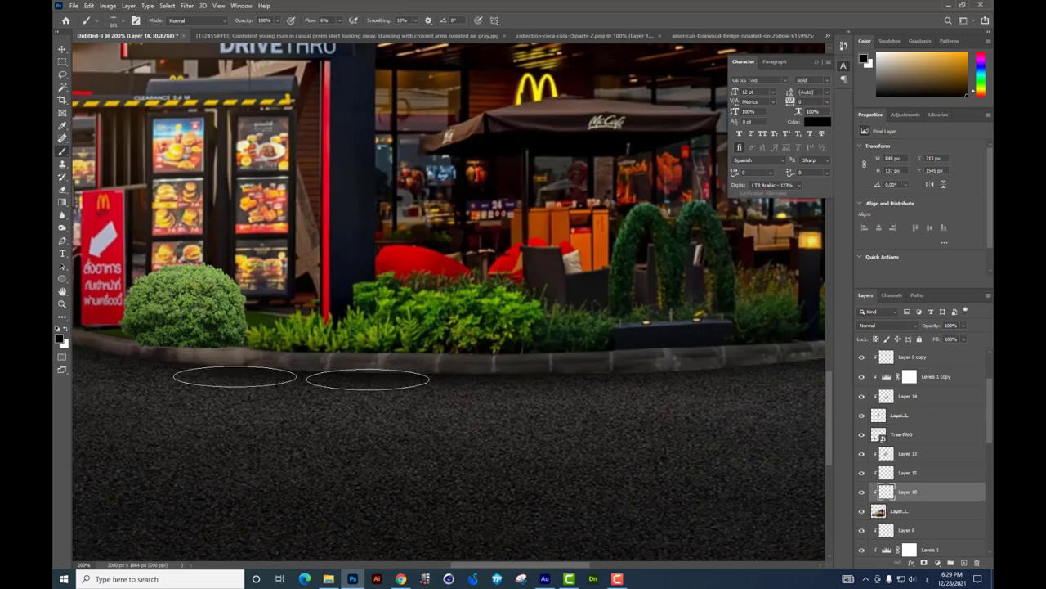
mouse_move(312, 378)
left_mouse_down()
mouse_move(671, 362)
mouse_move(379, 368)
left_mouse_up()
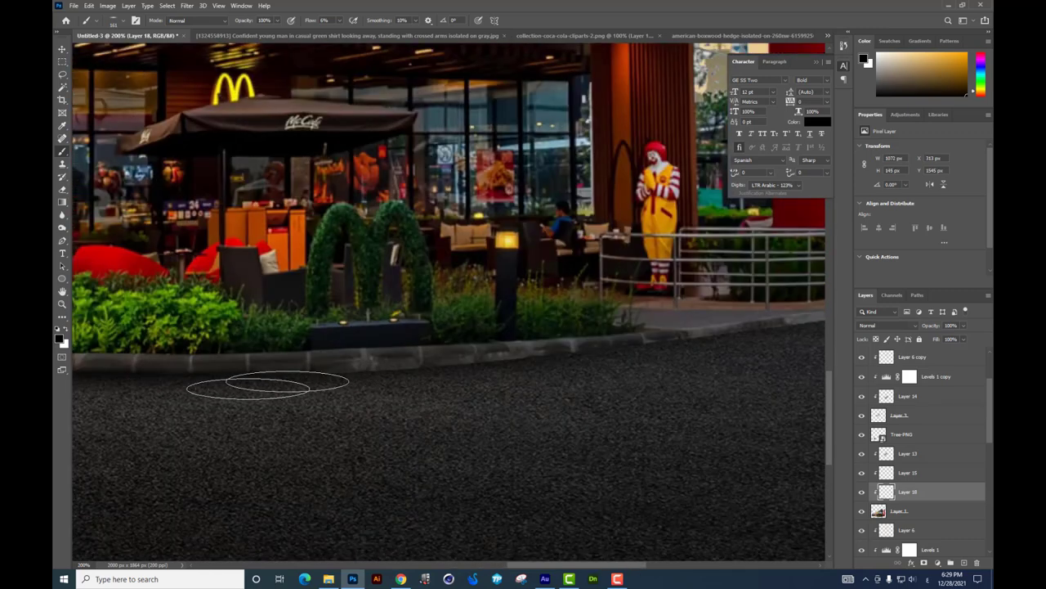
mouse_move(269, 379)
left_mouse_down()
mouse_move(514, 378)
mouse_move(712, 362)
left_mouse_up()
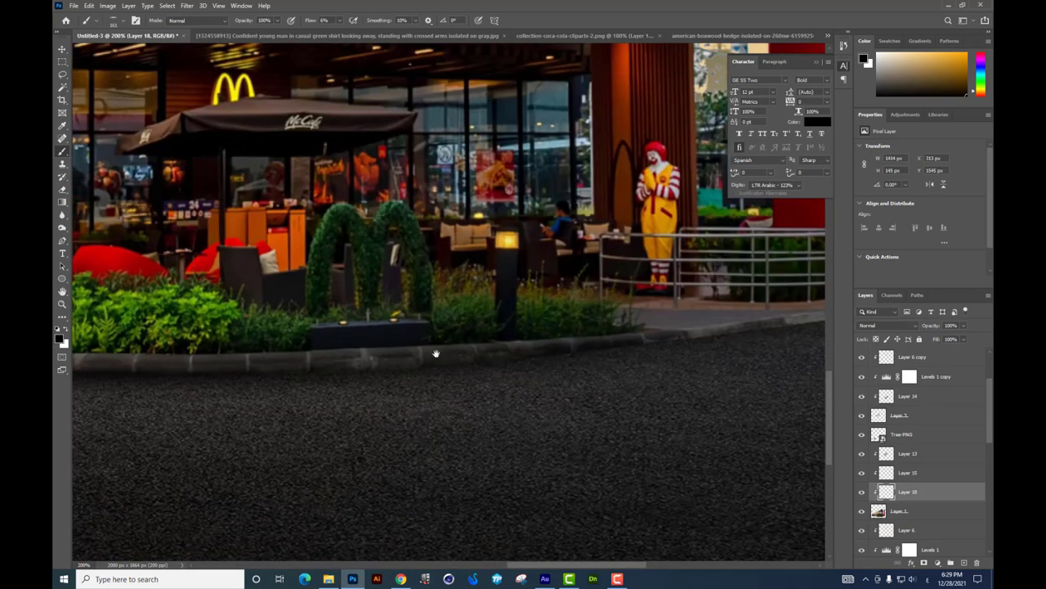
scroll(437, 355, "right", 4)
mouse_move(385, 366)
left_mouse_down()
mouse_move(444, 341)
mouse_move(662, 297)
mouse_move(654, 318)
mouse_move(810, 309)
left_mouse_up()
scroll(809, 309, "left", 8)
scroll(510, 304, "left", 7)
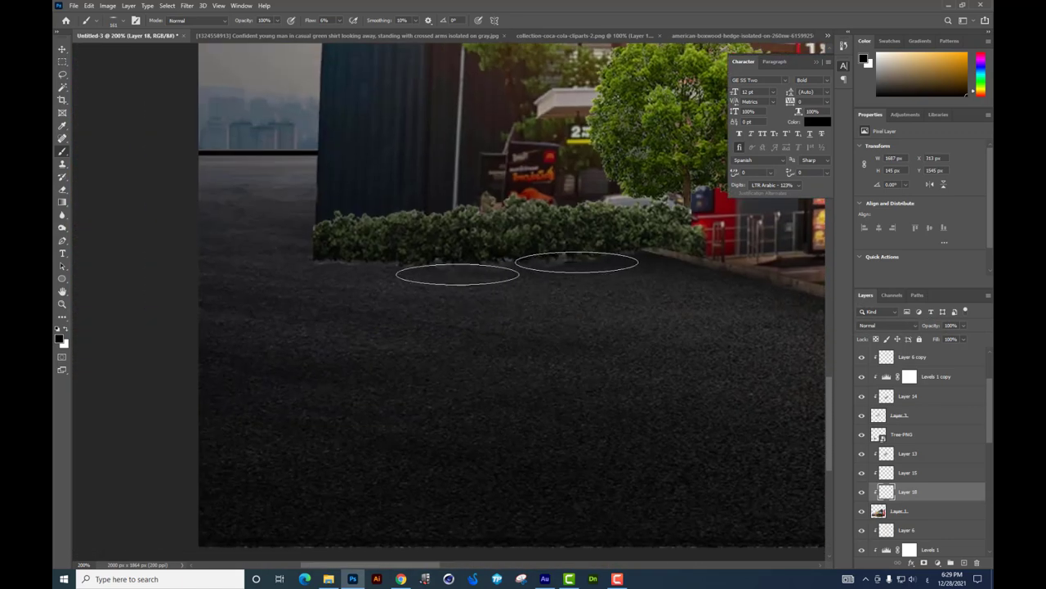
mouse_move(572, 259)
left_mouse_down()
mouse_move(395, 276)
mouse_move(338, 264)
mouse_move(671, 261)
left_mouse_up()
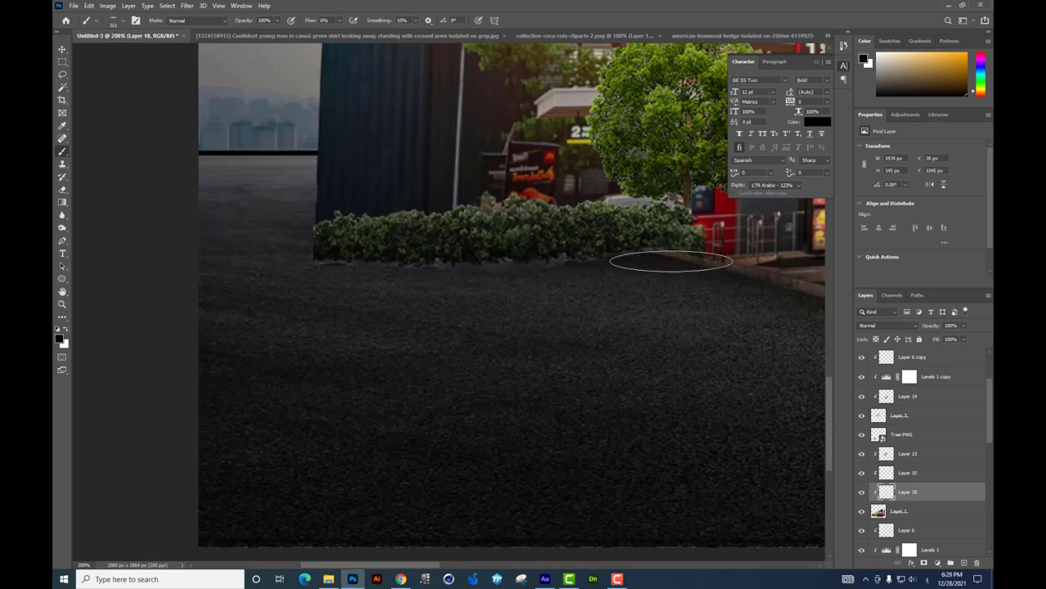
key("ctrl+minus")
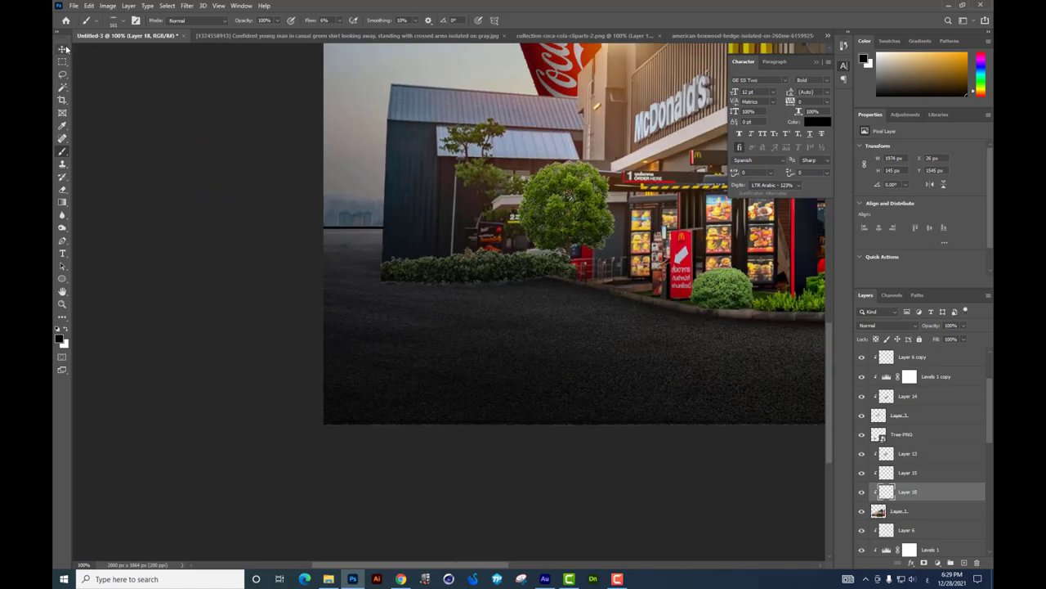
Step: Select the hedge layer, Layer 5 copy 4, and nudge it into place
left_click(62, 49)
right_click(481, 268)
left_click(494, 277)
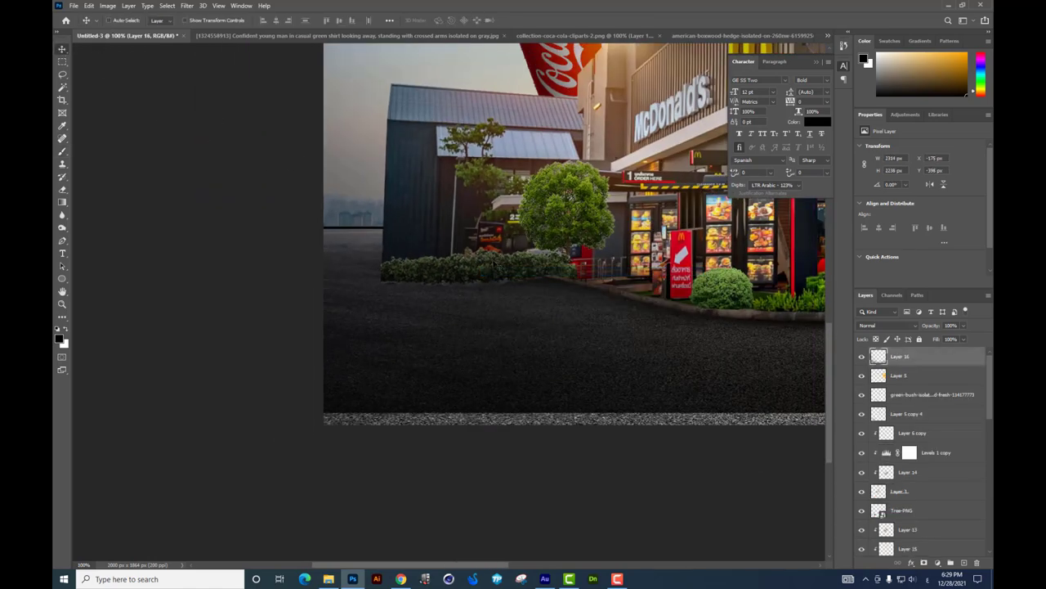
right_click(495, 268)
left_click(511, 279)
left_click_drag(511, 279, 380, 255)
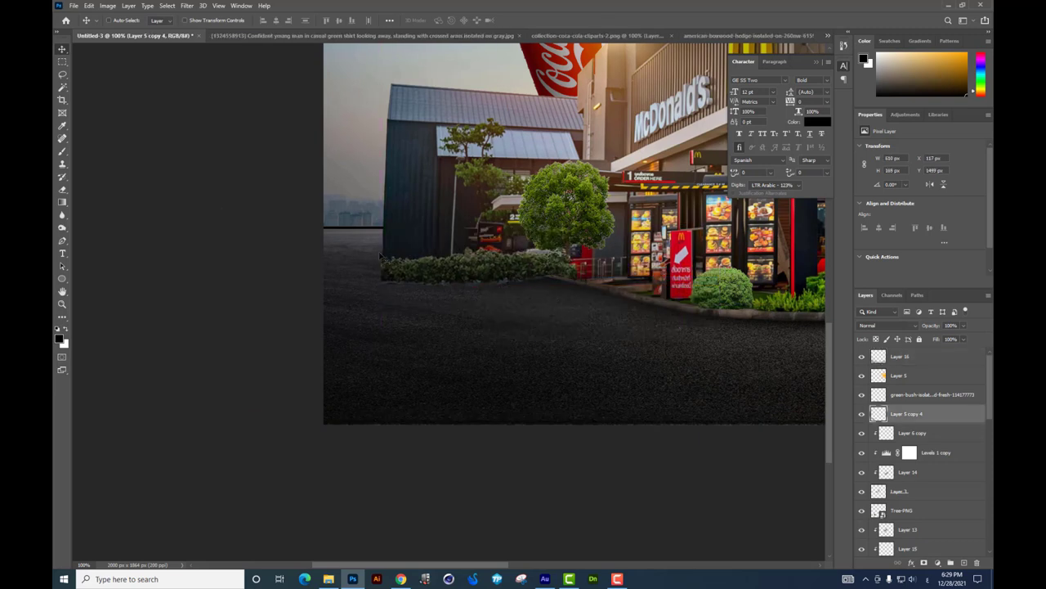
Step: Add new Layer 19 above the hedge for shadow painting and fit the view
left_click(62, 152)
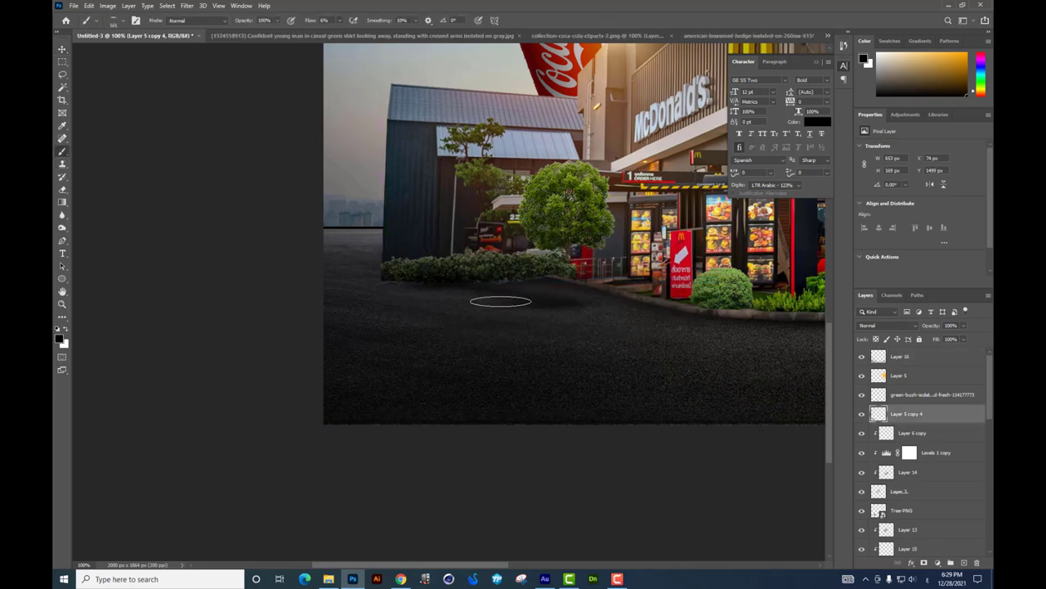
left_click(967, 562)
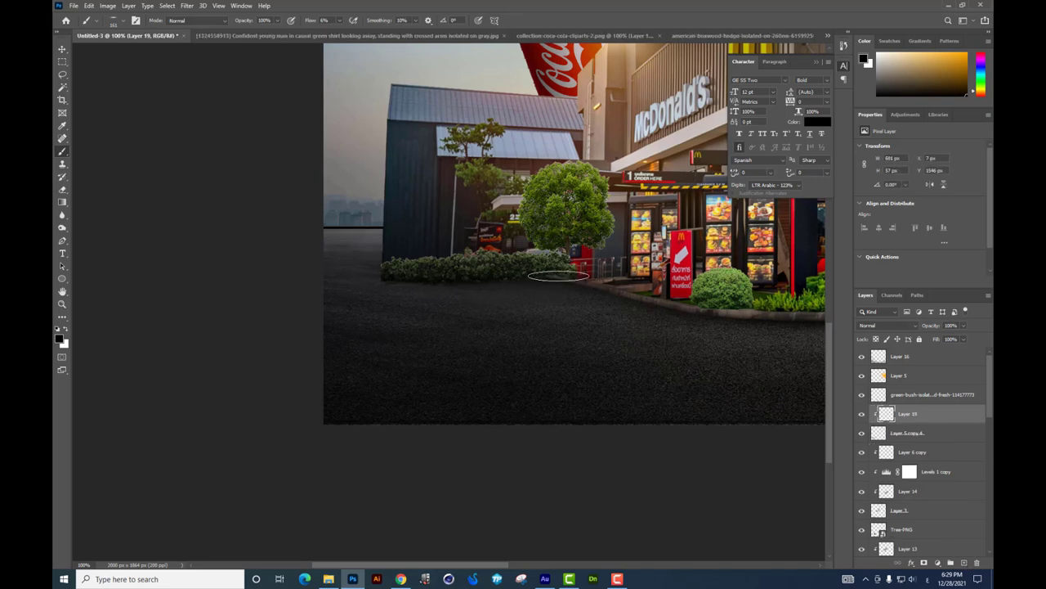
scroll(490, 319, "up", 2)
scroll(385, 368, "up", 1)
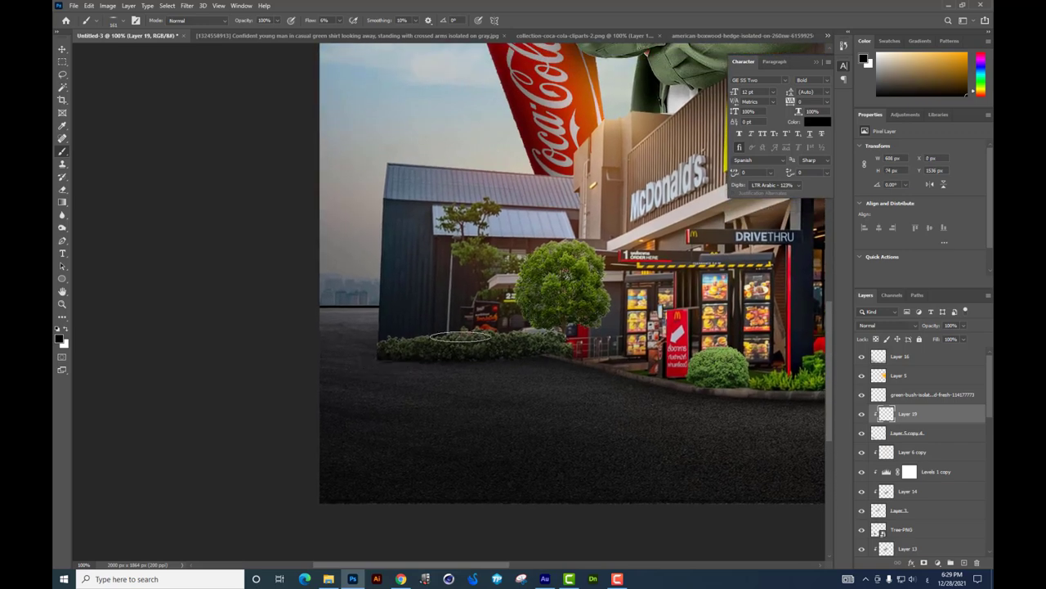
key("ctrl+0")
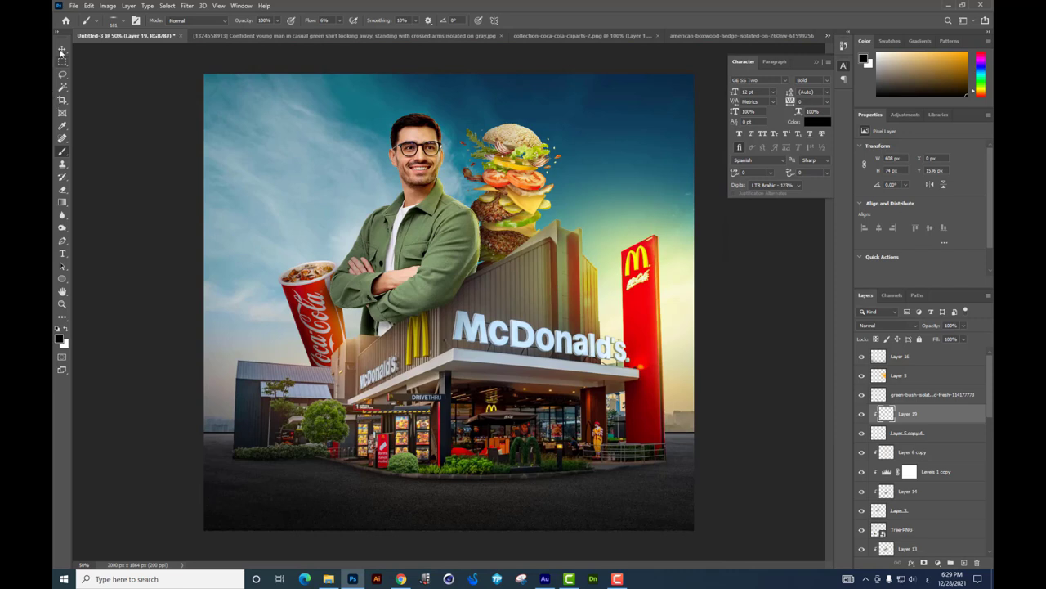
Step: Move the dark ground shading on Layer 16 up slightly
left_click(61, 51)
right_click(396, 462)
left_click(408, 470)
left_click_drag(403, 469, 403, 462)
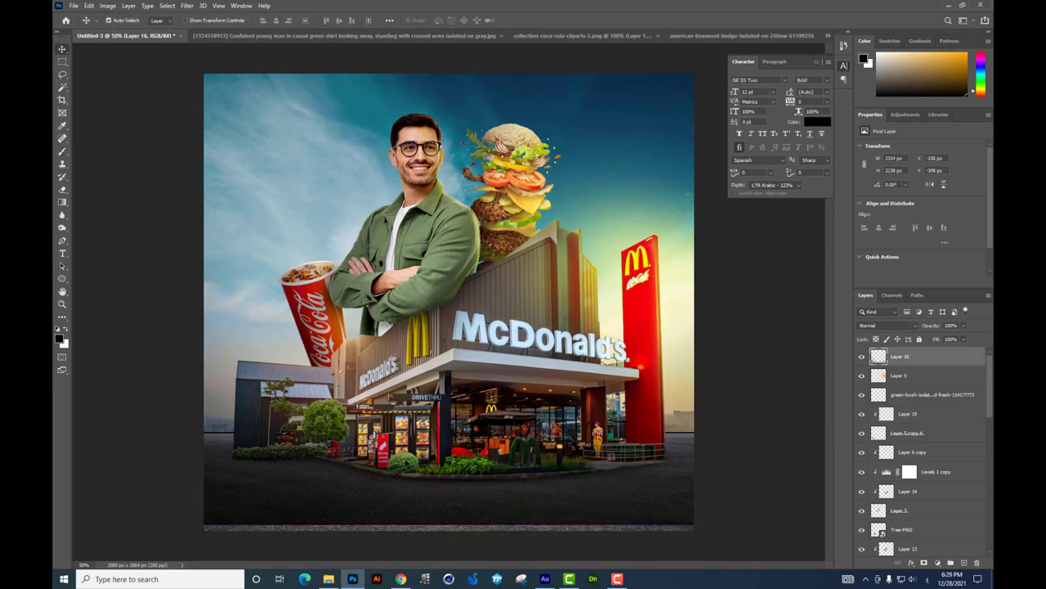
Step: Add a Brightness/Contrast adjustment to the green bush layer
right_click(404, 464)
left_click(425, 479)
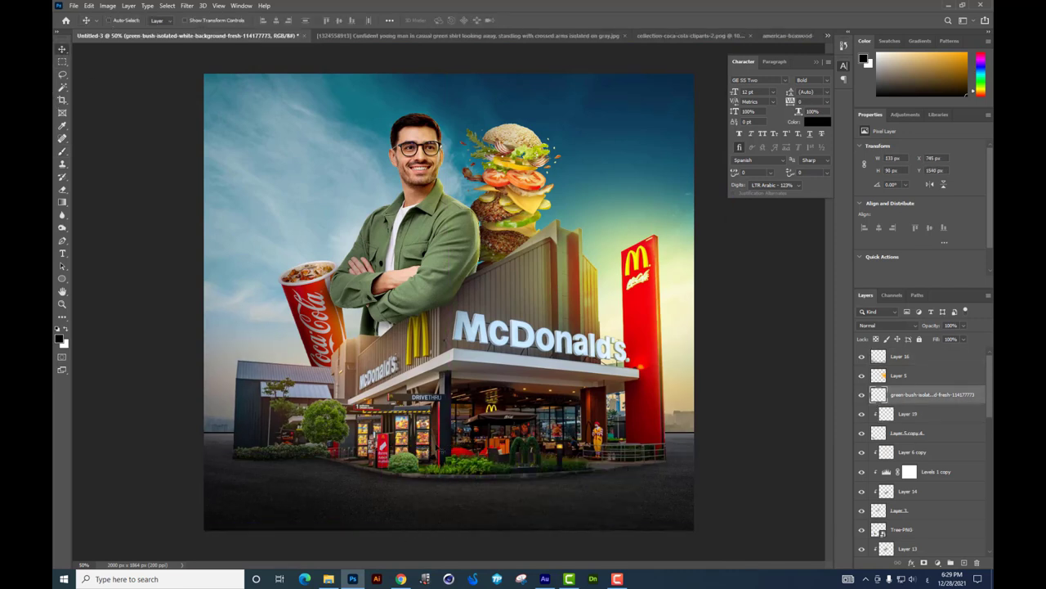
key("ctrl")
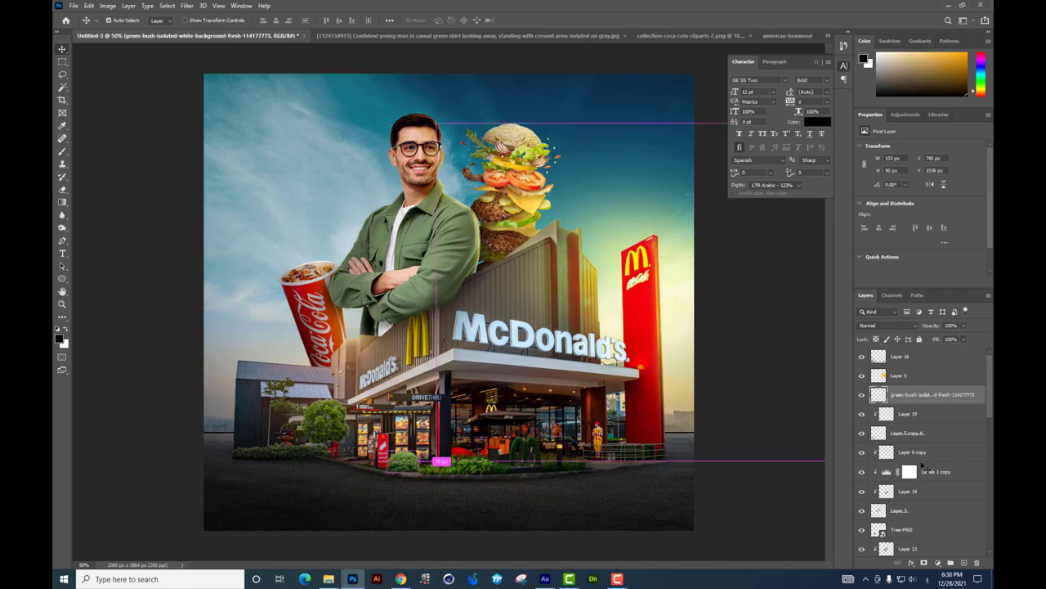
left_click(937, 563)
left_click(945, 421)
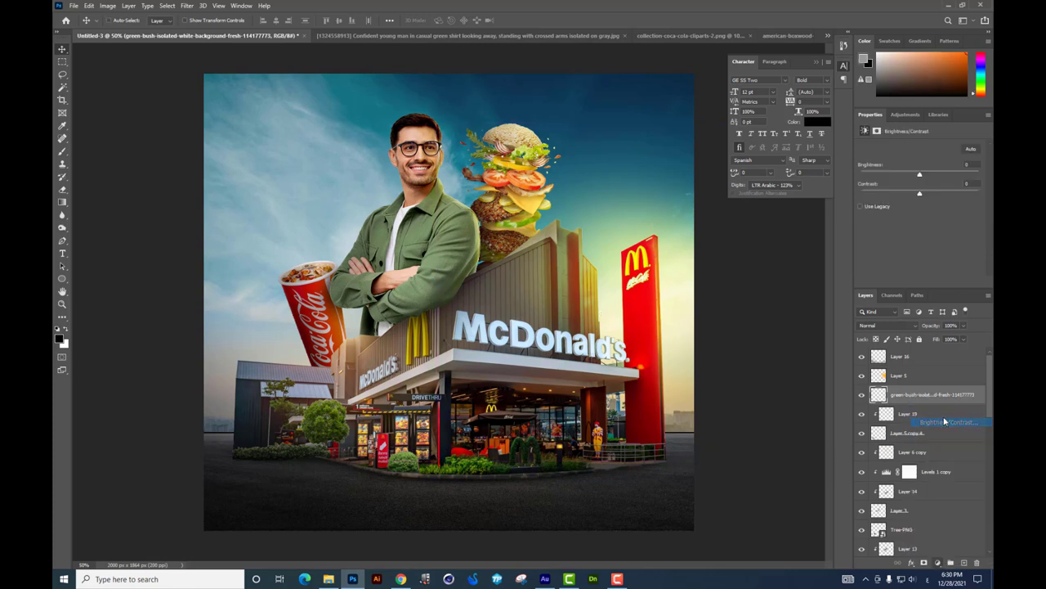
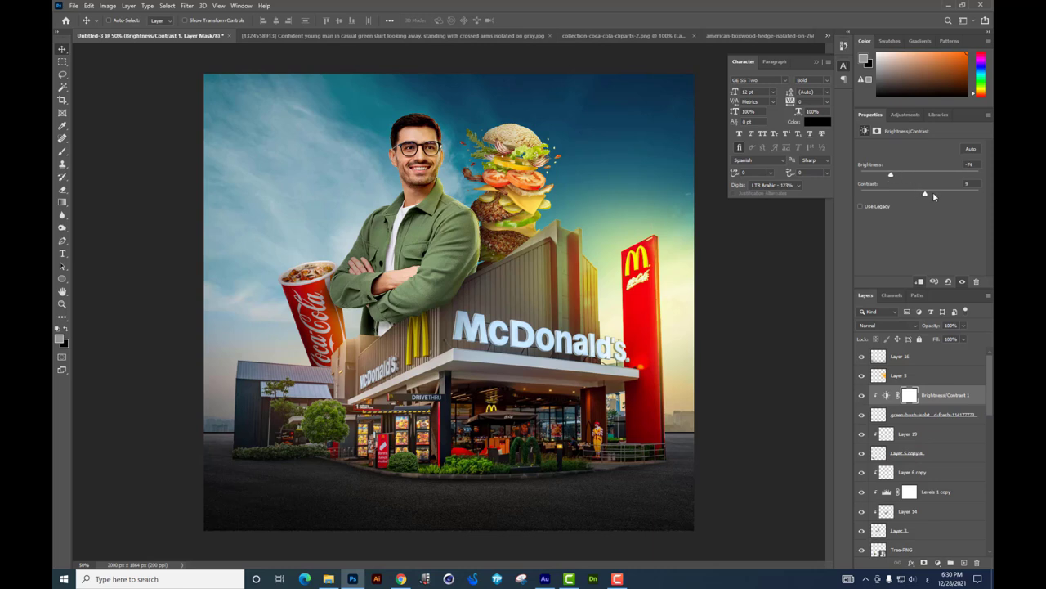
Step: Leave the first Brightness/Contrast mask and select the Tree-PNG layer from the canvas
left_click(909, 396)
left_click(62, 189)
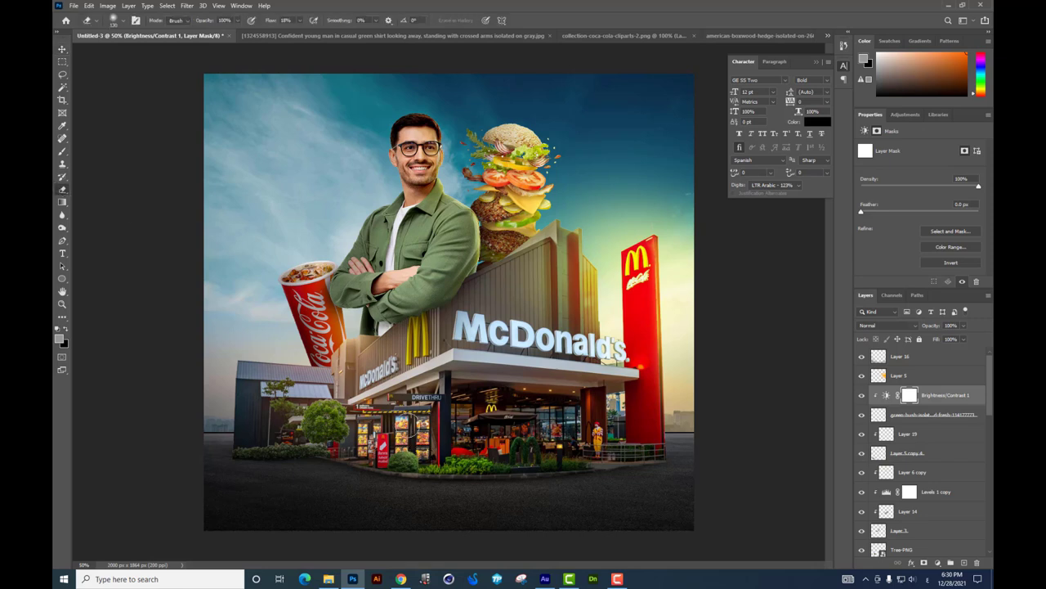
left_click(62, 49)
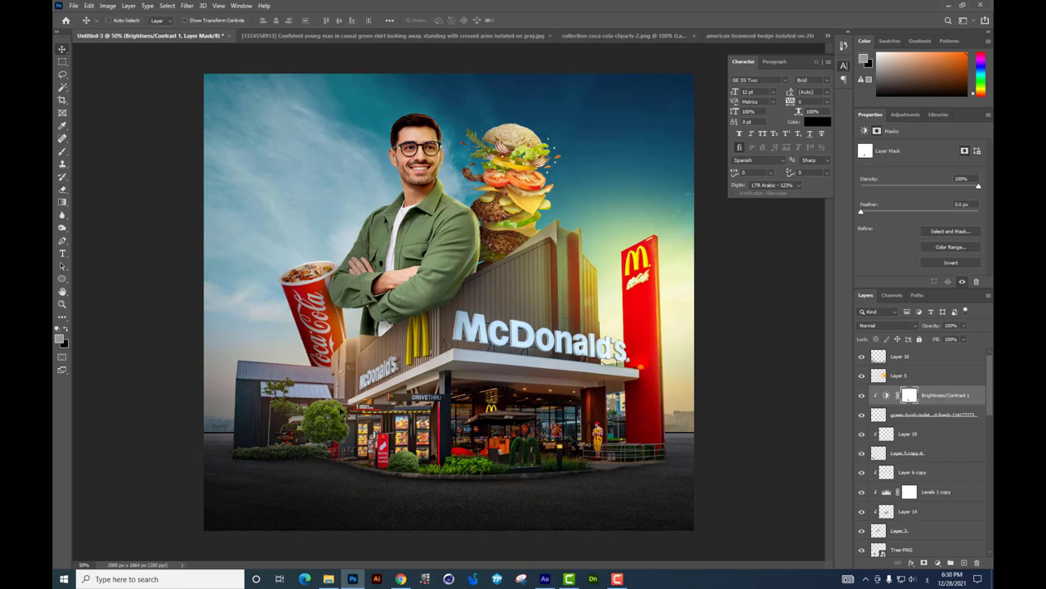
right_click(341, 408)
left_click(360, 420)
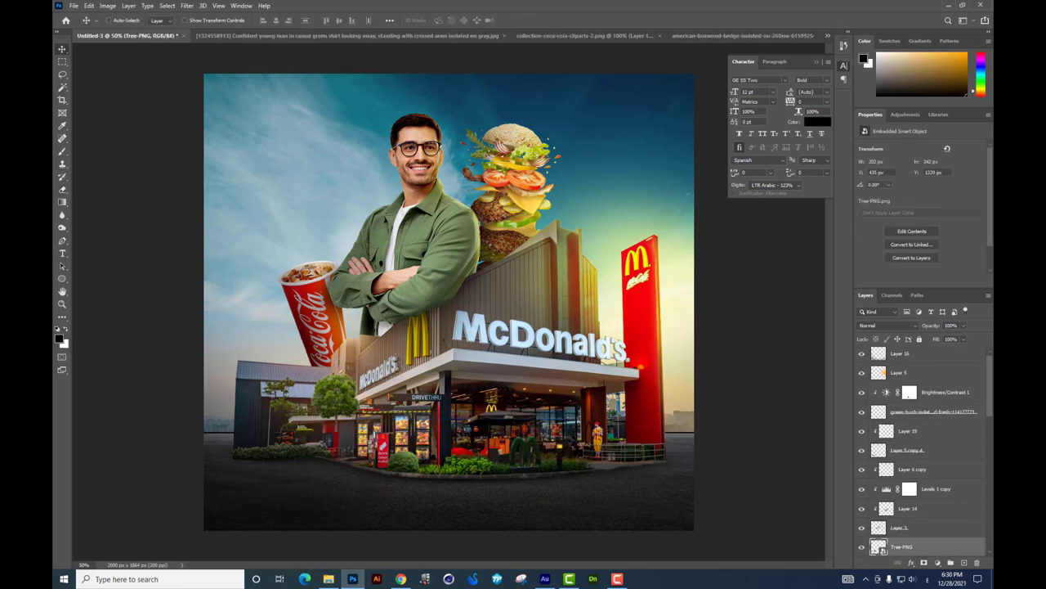
Step: Add a Brightness/Contrast adjustment with lowered brightness, then target its mask with the Eraser
left_click(937, 563)
left_click(935, 424)
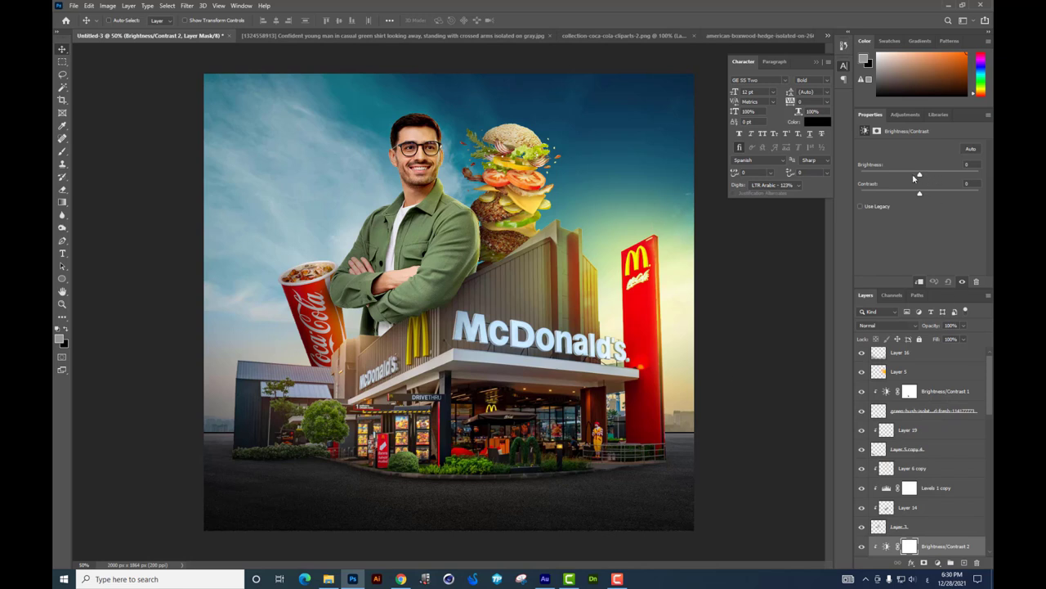
left_click_drag(918, 175, 885, 175)
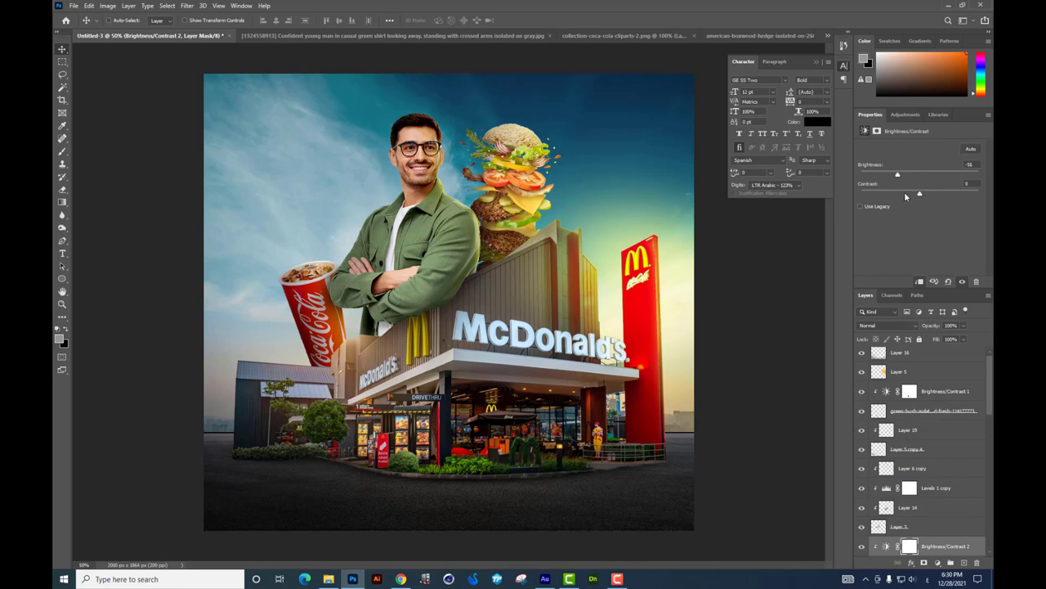
left_click(61, 190)
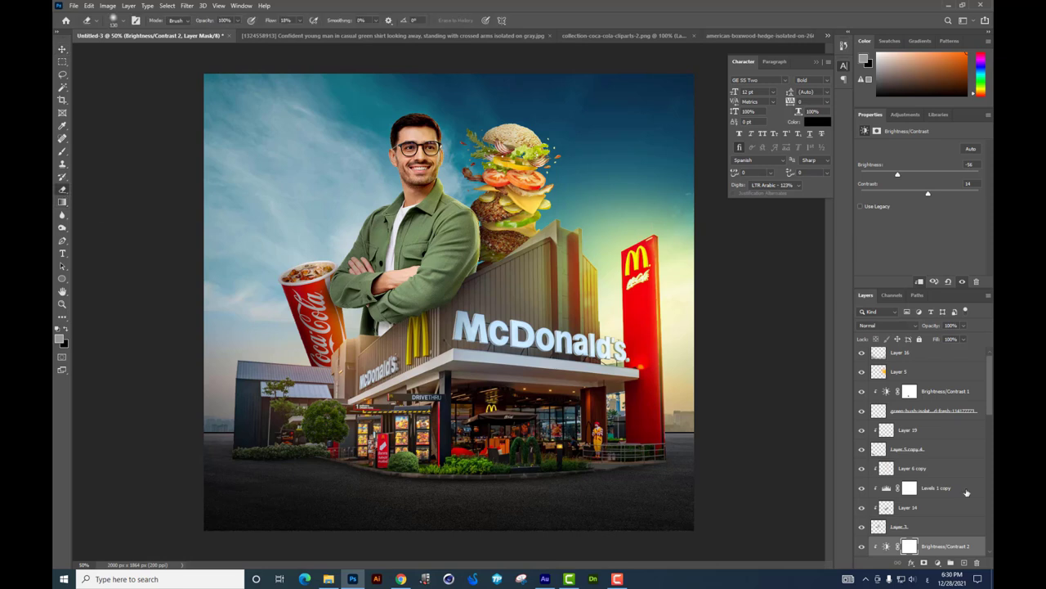
left_click(909, 546)
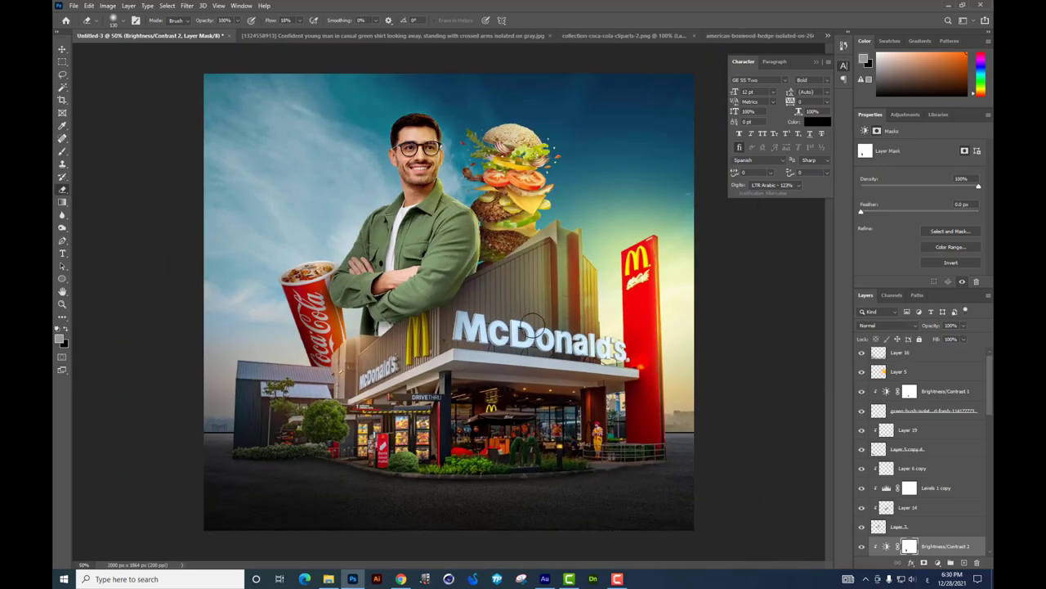
Step: Zoom in on the man and select his photo layer, Layer 2 copy
key("ctrl+plus")
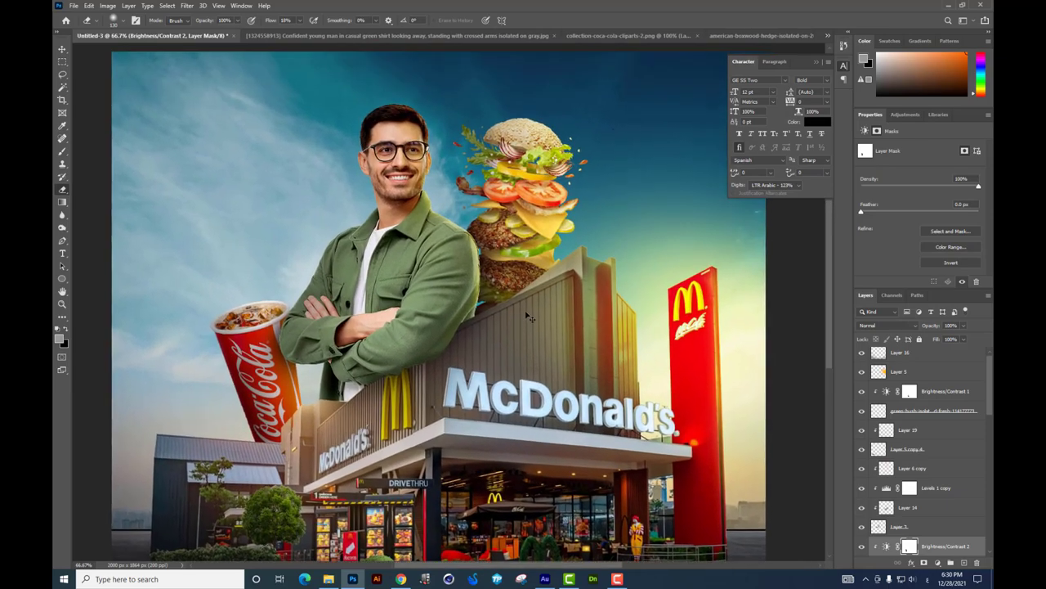
key("ctrl+plus")
key("ctrl+plus")
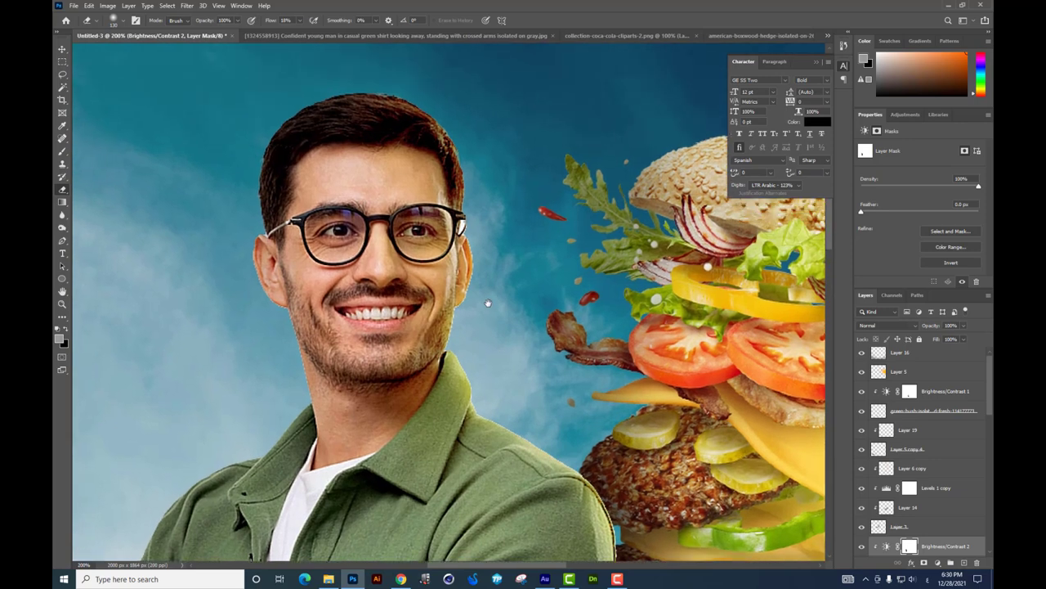
key("v")
right_click(395, 190)
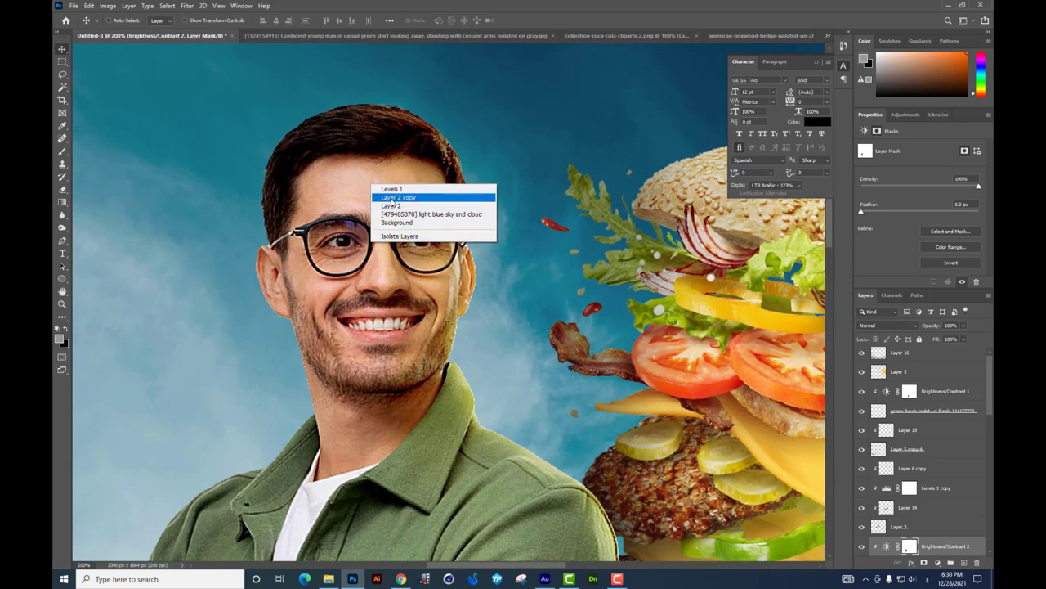
left_click(401, 196)
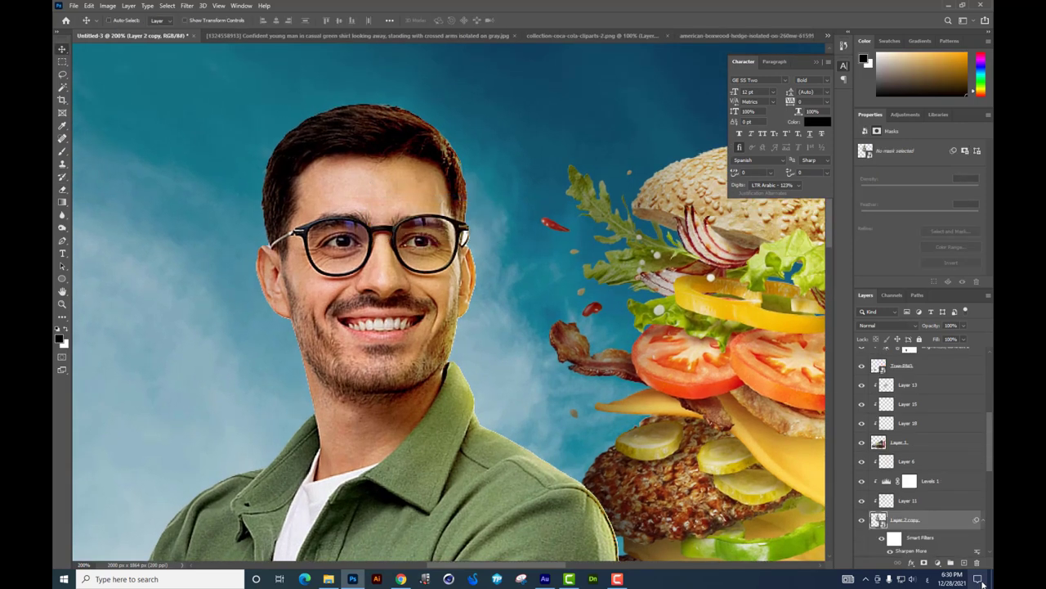
Step: Create a new layer above the man filled with 50% Gray
left_click(965, 562)
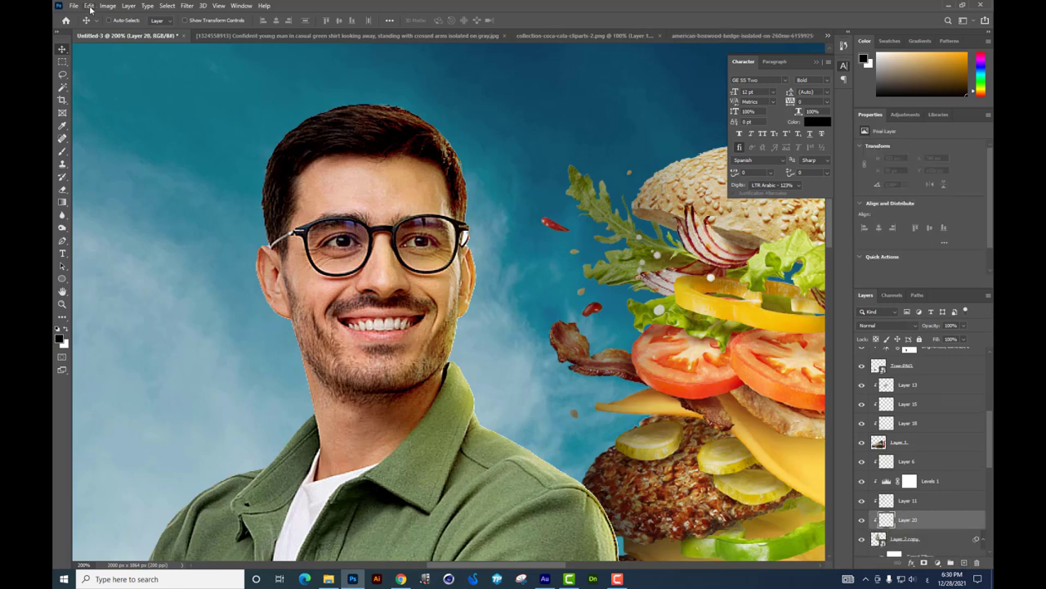
left_click(90, 6)
left_click(122, 159)
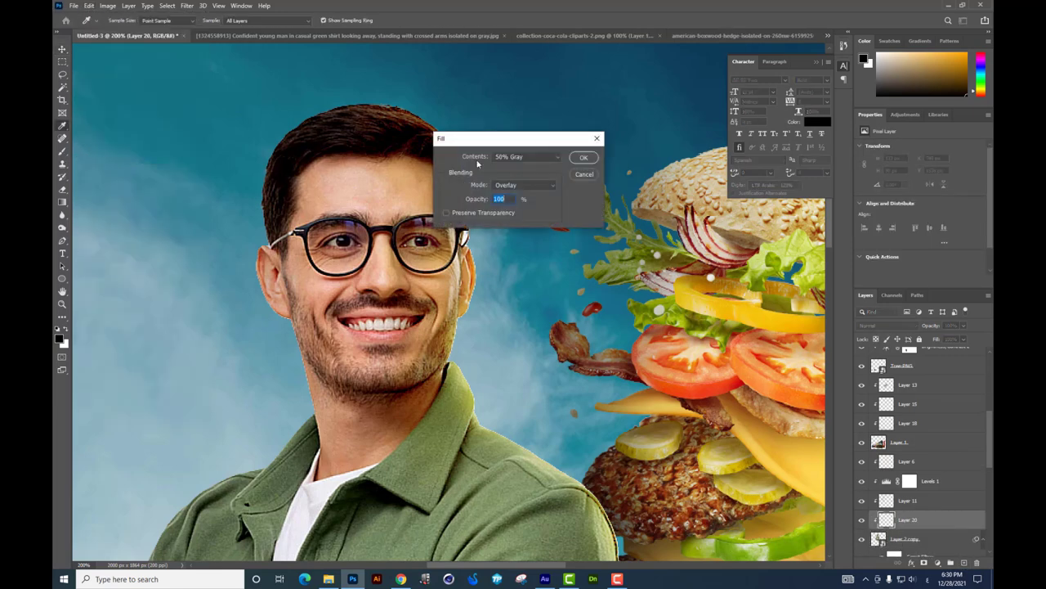
left_click(508, 157)
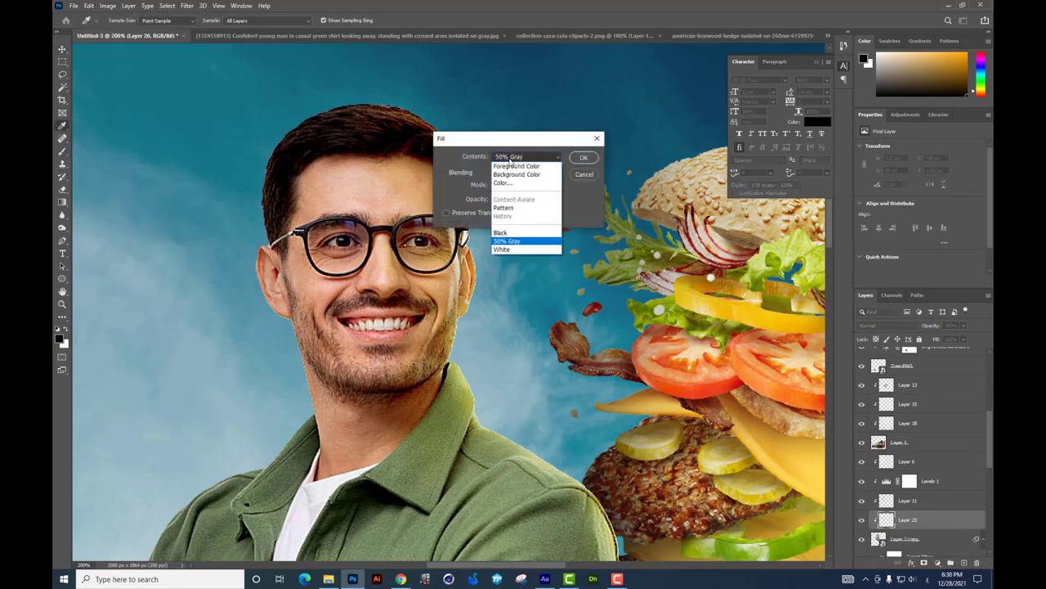
left_click(528, 147)
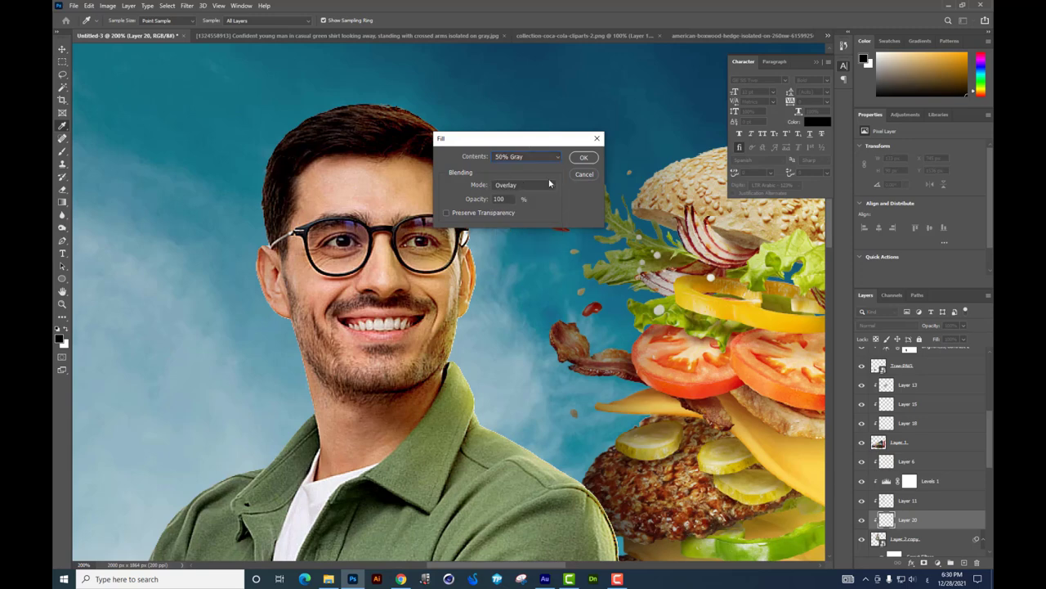
left_click(581, 158)
key("v")
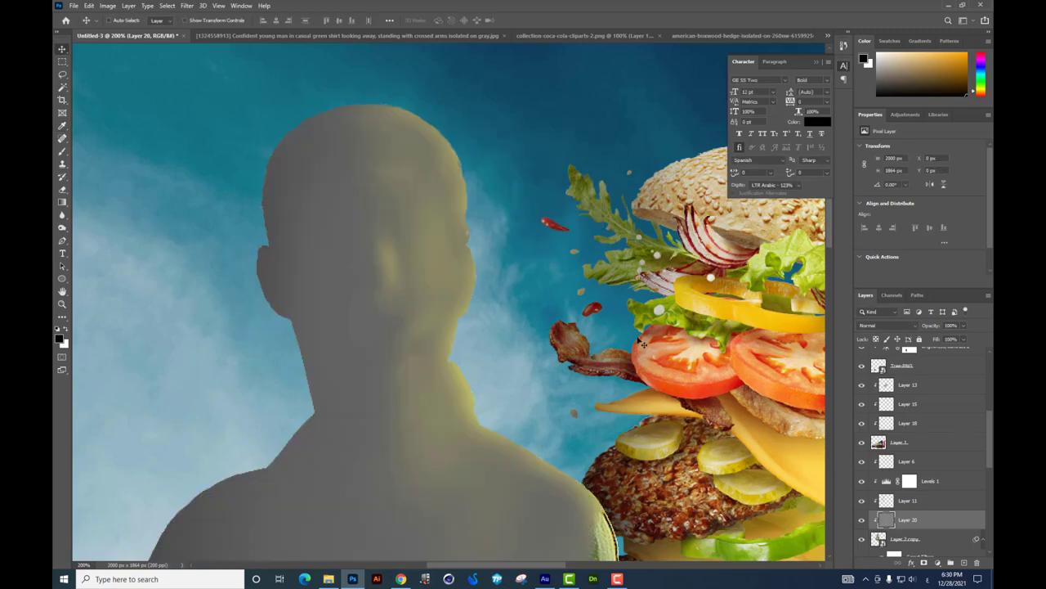
left_click(884, 326)
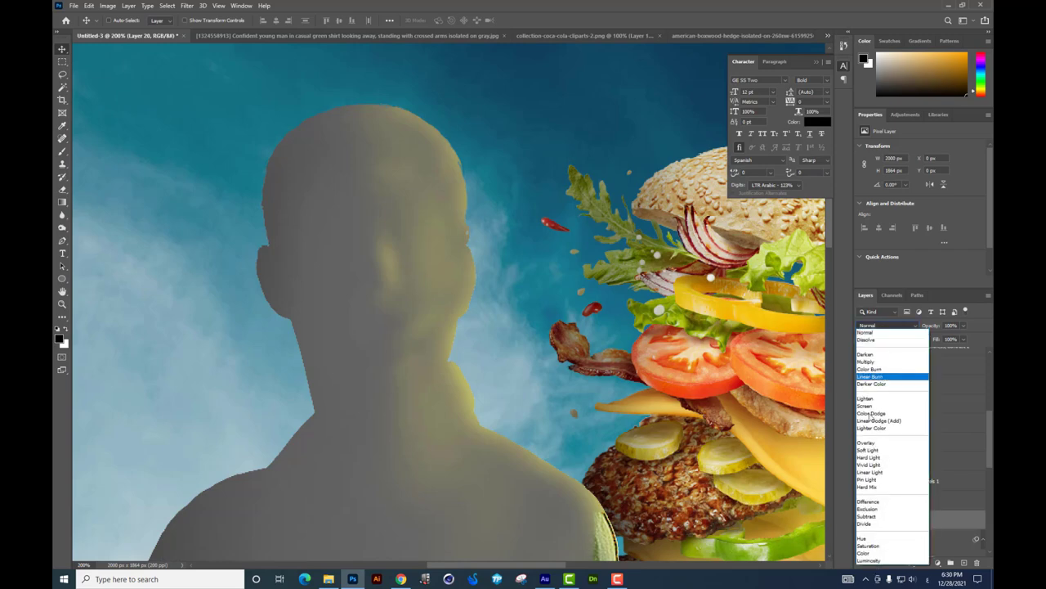
Step: Set the gray Layer 20 to Overlay and zoom in on the man's face
left_click(866, 442)
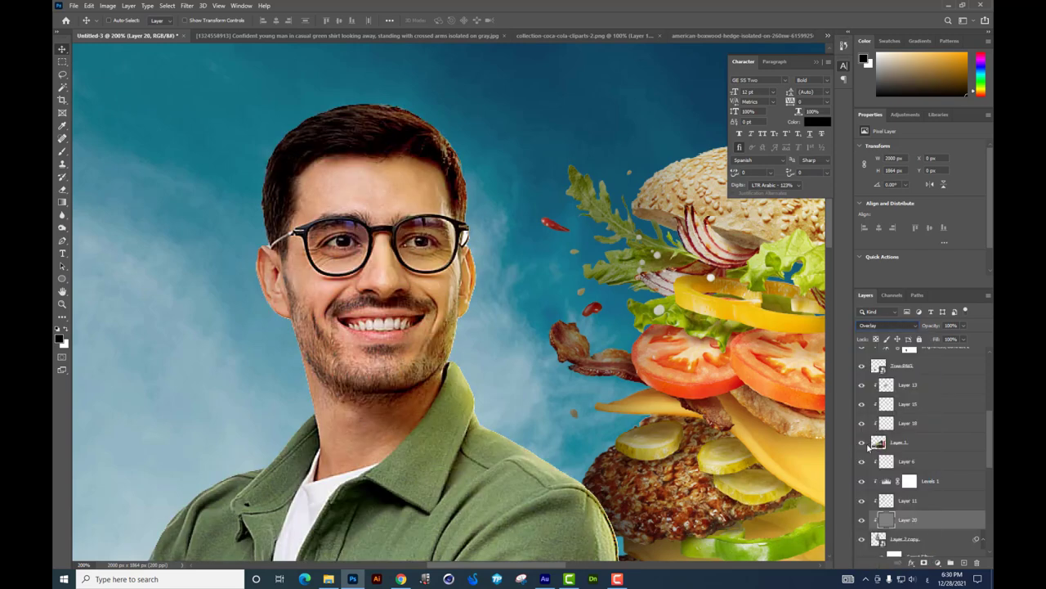
left_click_drag(413, 304, 479, 263)
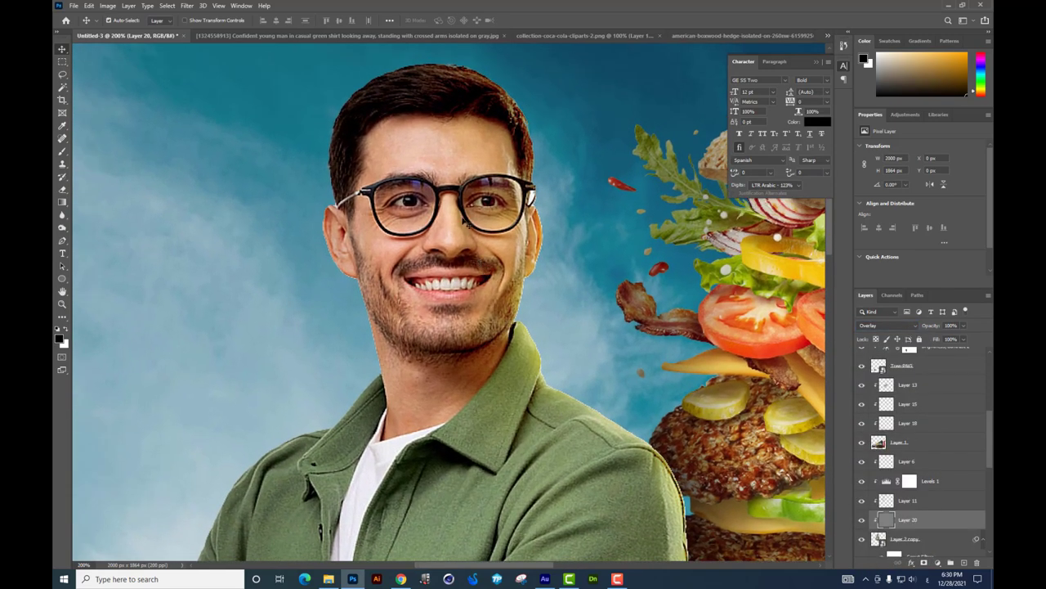
key("ctrl+plus")
scroll(298, 180, "up", 2)
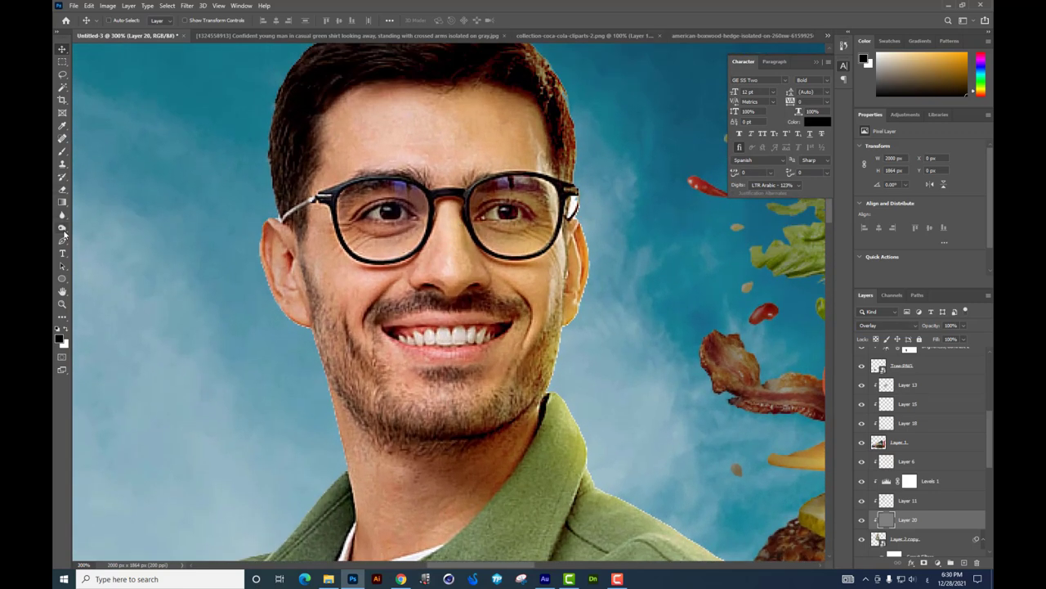
Step: Choose the Dodge tool with 27% exposure and a soft round brush
left_click(63, 229)
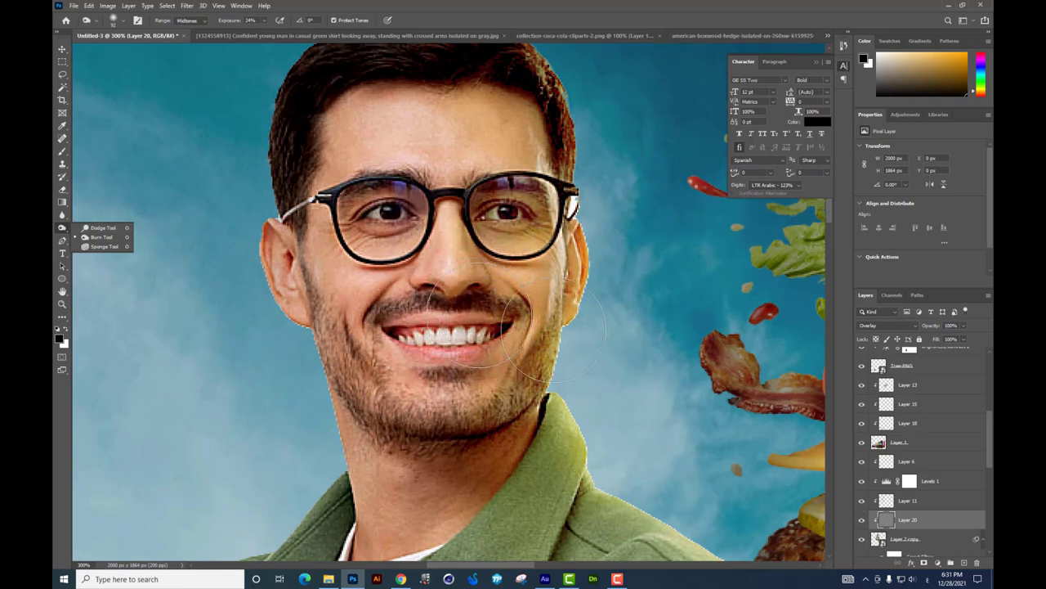
left_click(99, 236)
right_click(585, 291)
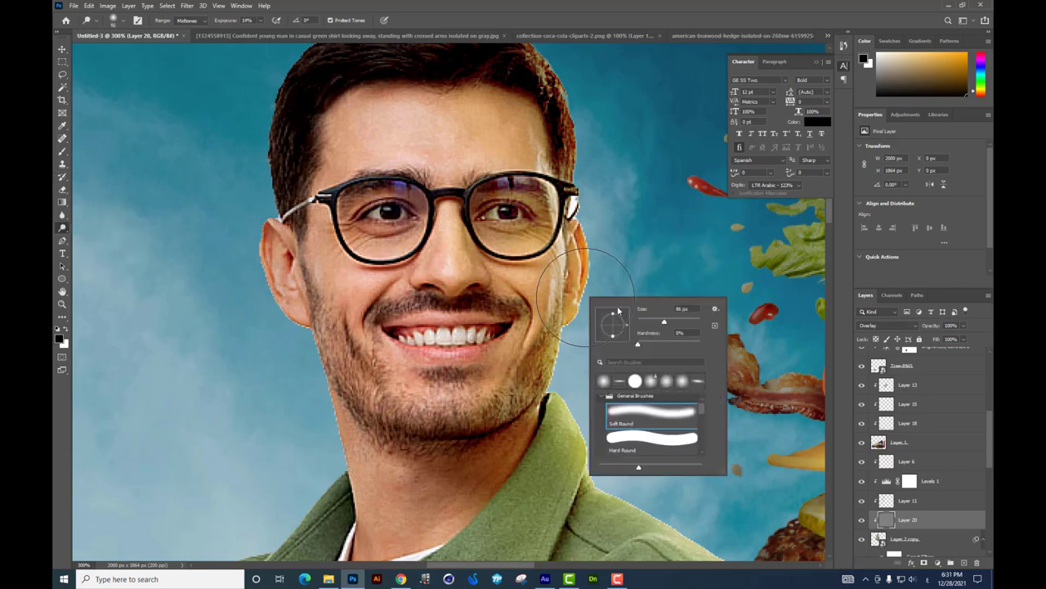
left_click(451, 269)
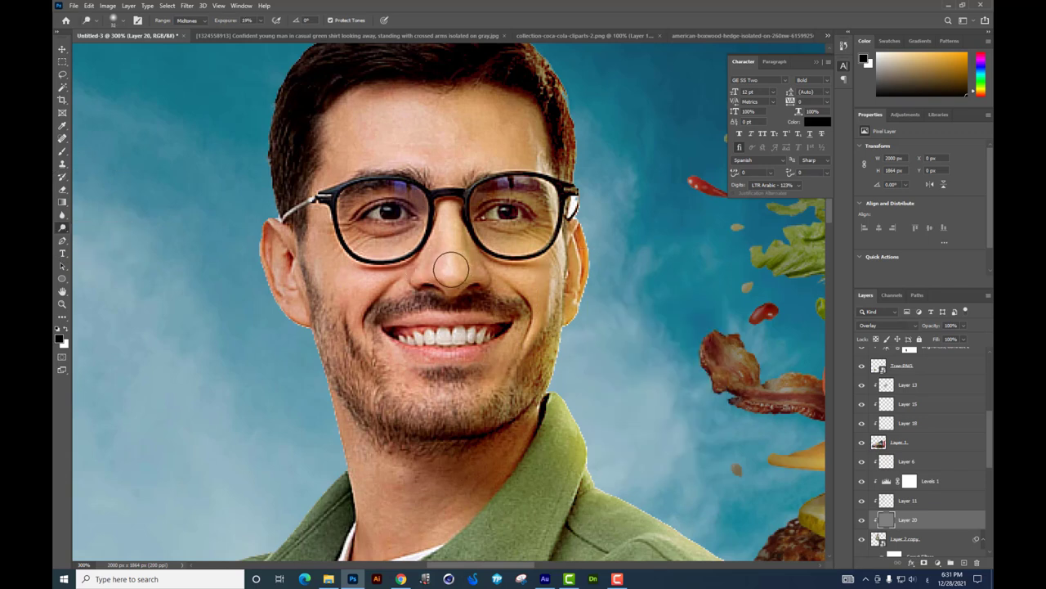
left_click(263, 24)
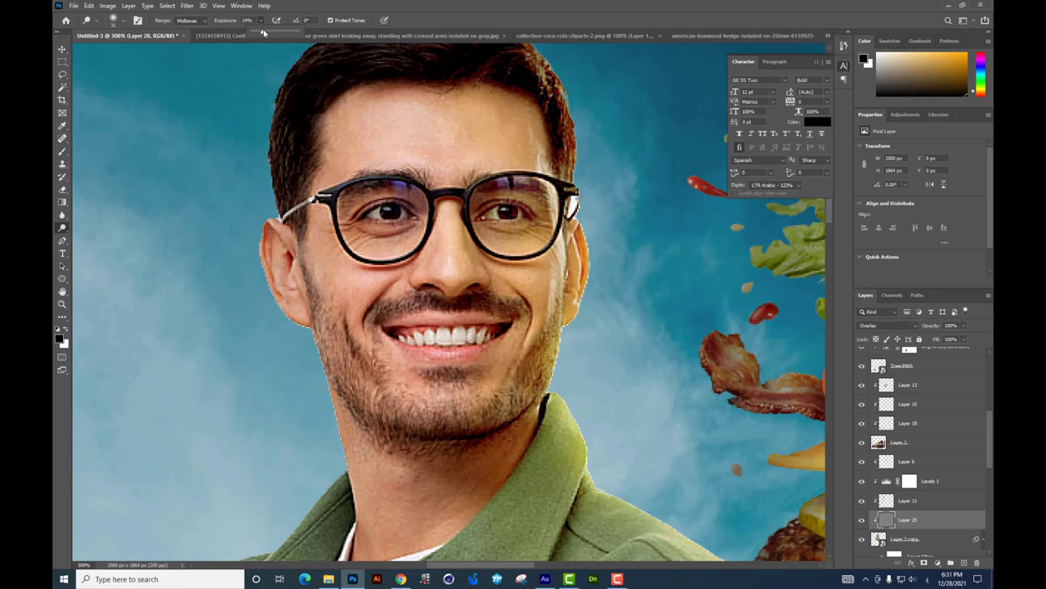
left_click_drag(264, 33, 267, 34)
right_click(572, 292)
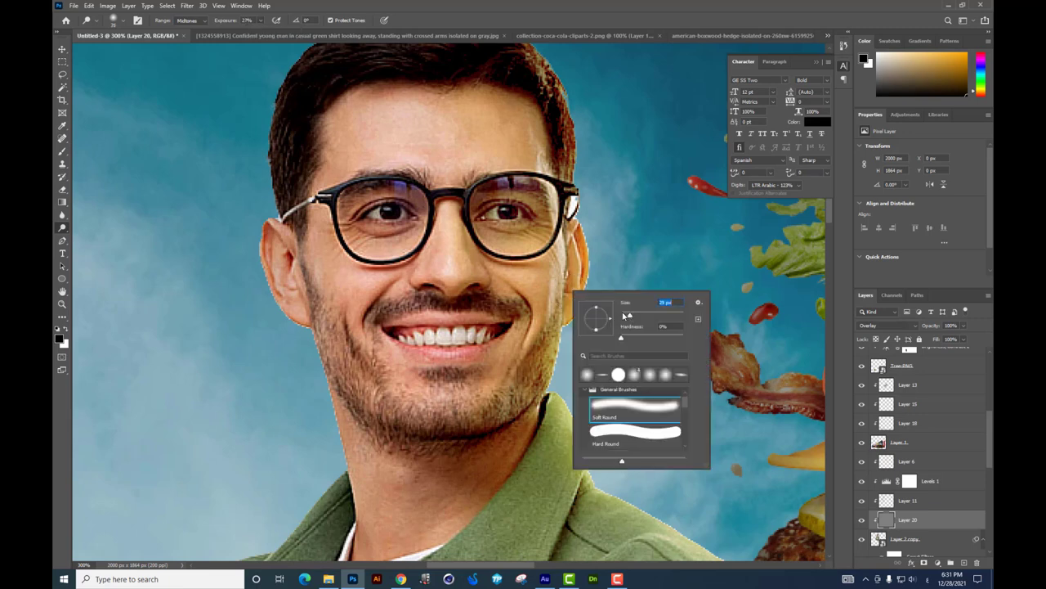
key("Return")
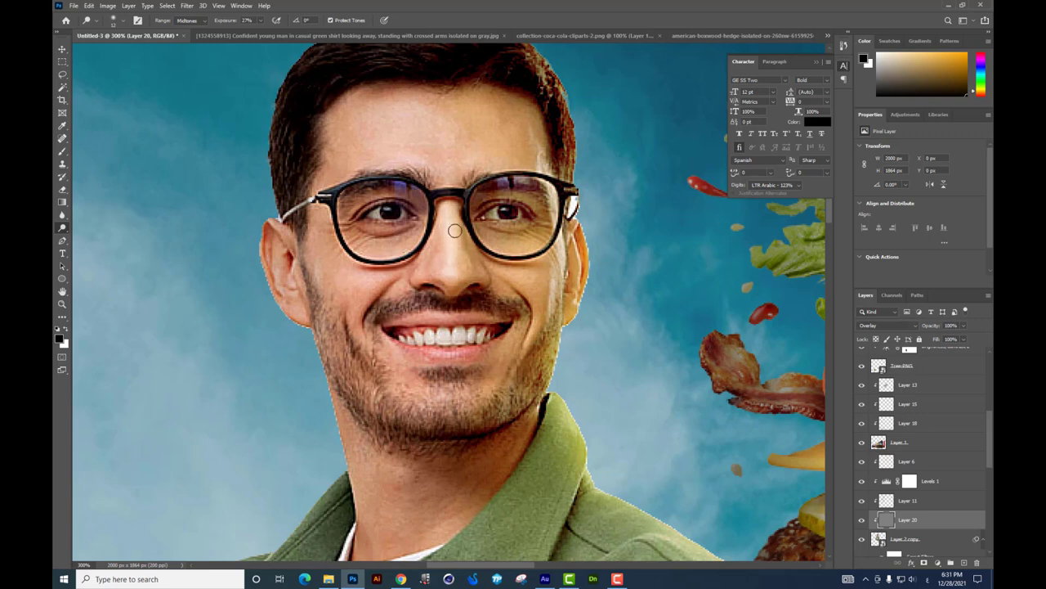
Step: Shrink the brush to 10 px and lighten the face highlights
left_click_drag(454, 230, 436, 244)
right_click(571, 299)
key("Return")
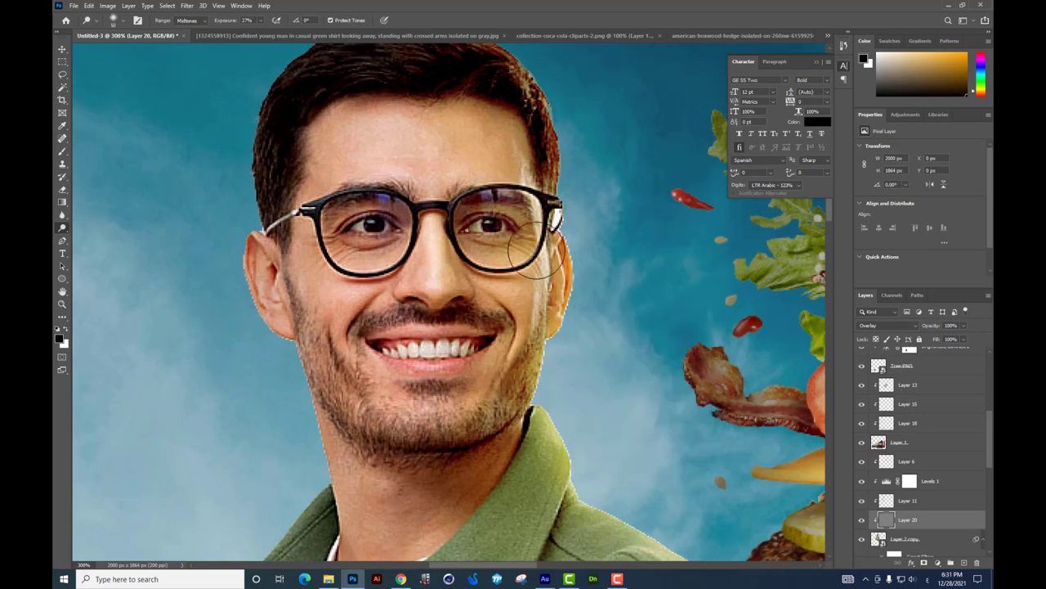
right_click(562, 319)
key("Return")
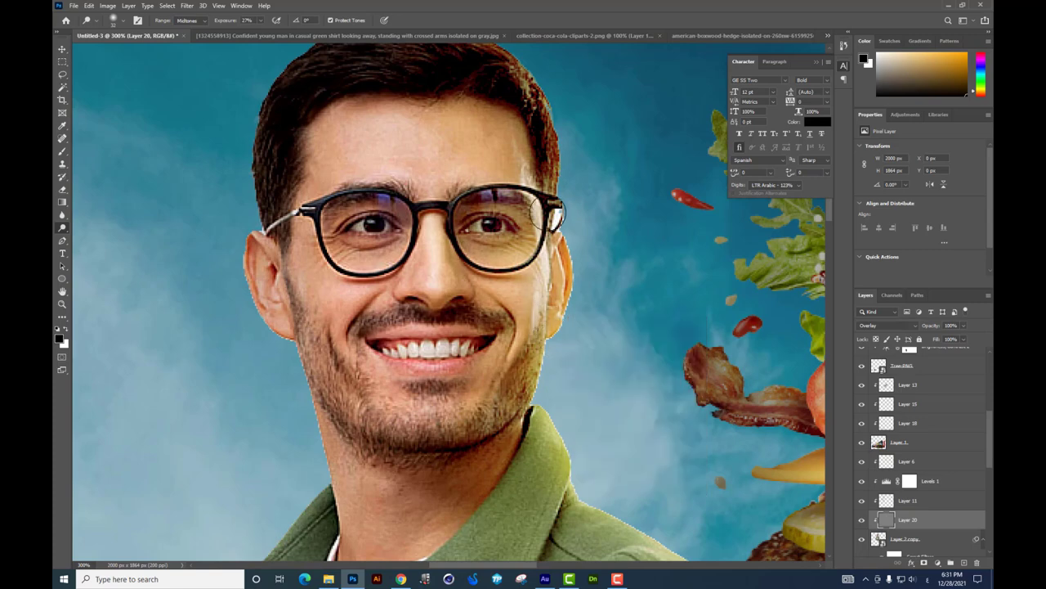
scroll(544, 214, "up", 1)
scroll(491, 270, "down", 2)
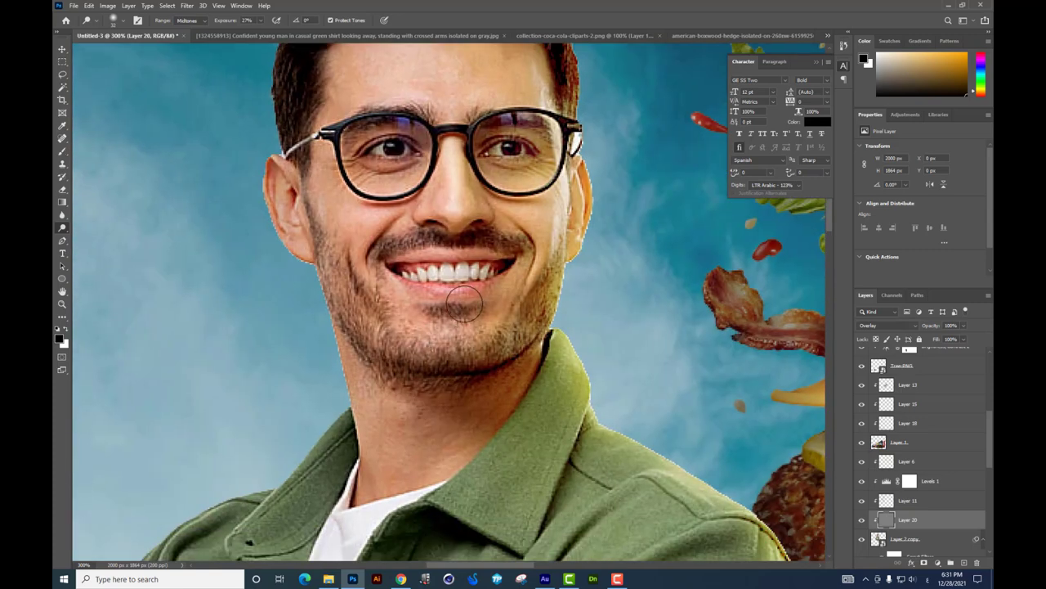
right_click(507, 291)
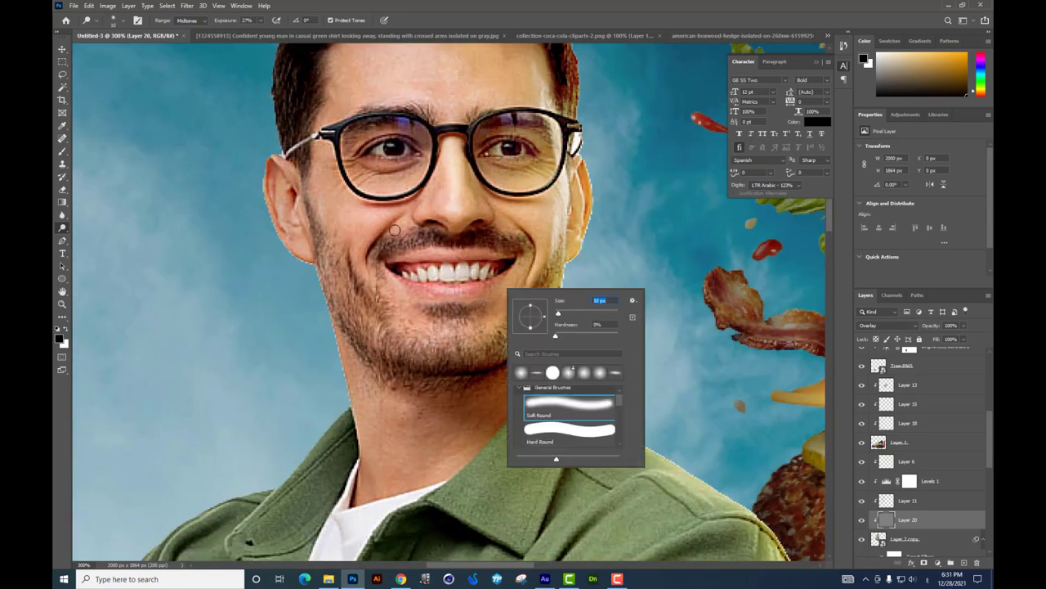
key("Return")
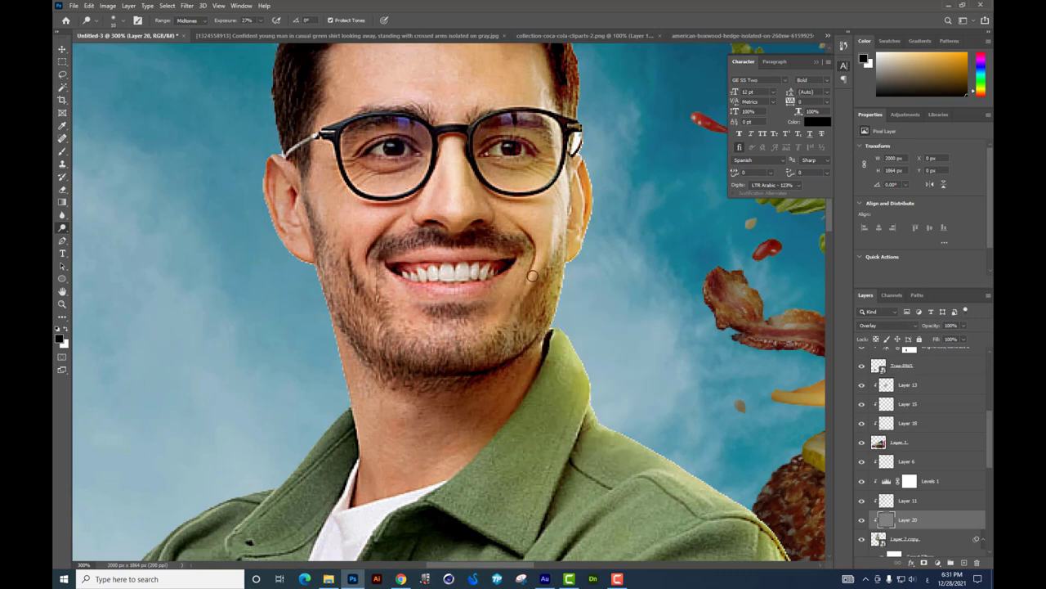
Step: Enlarge the brush and keep lightening the cheeks and hair
scroll(514, 316, "down", 2)
scroll(500, 372, "up", 2)
right_click(502, 376)
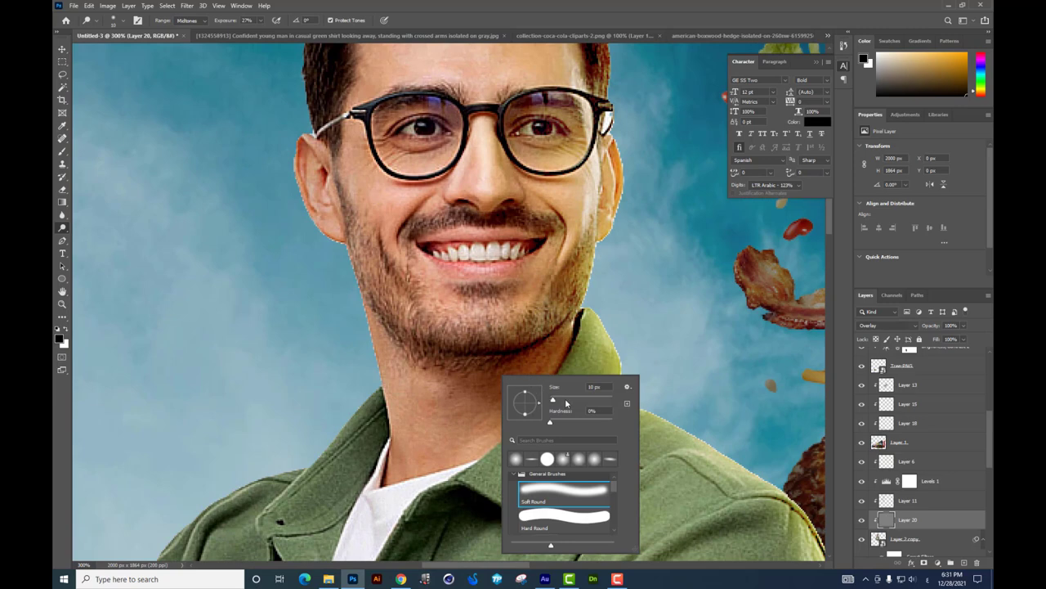
key("Return")
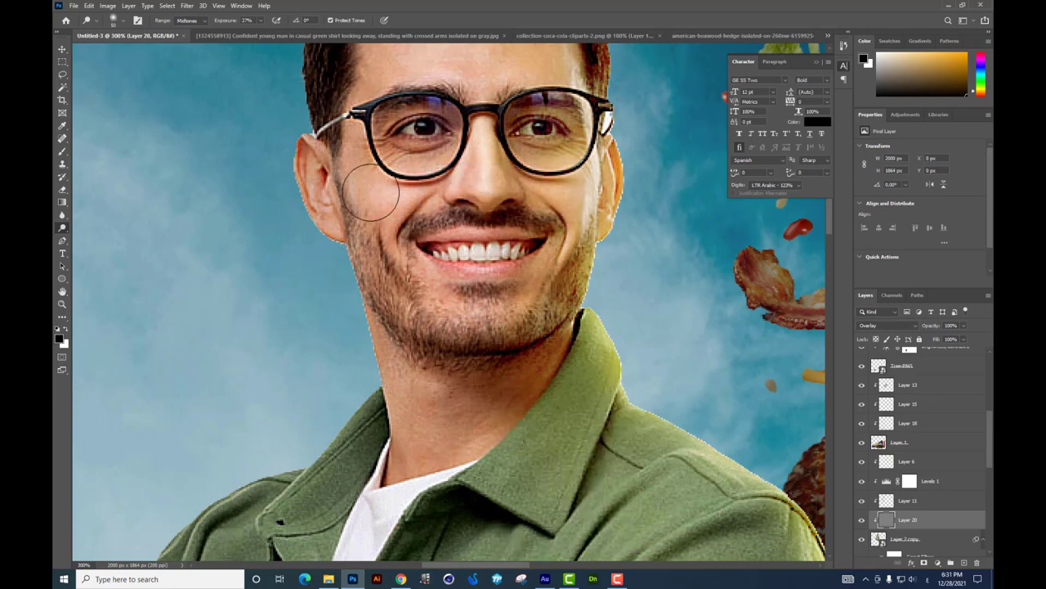
scroll(558, 267, "up", 3)
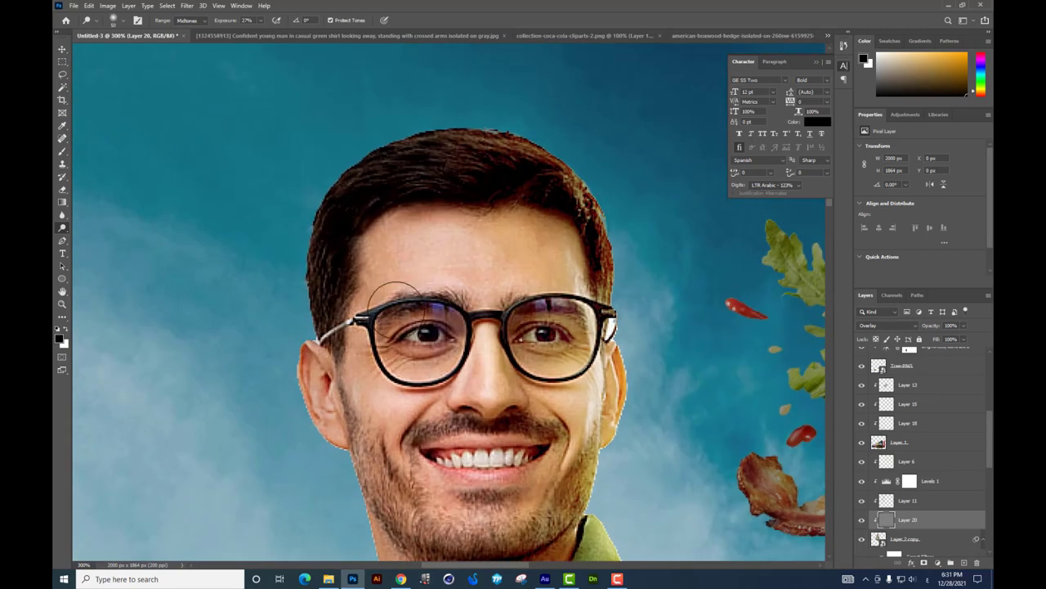
scroll(474, 207, "down", 1)
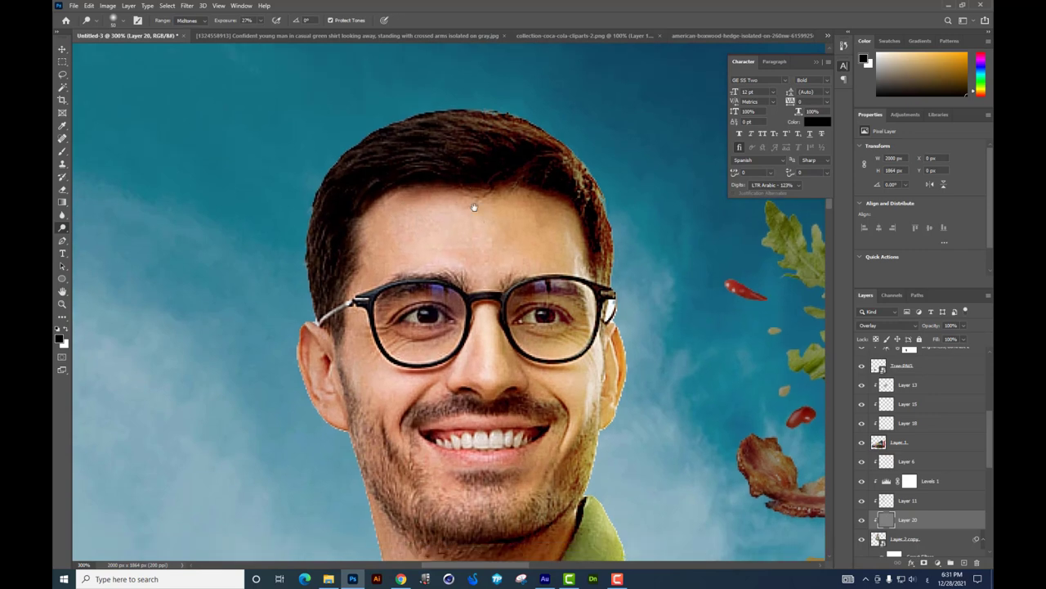
scroll(474, 207, "down", 2)
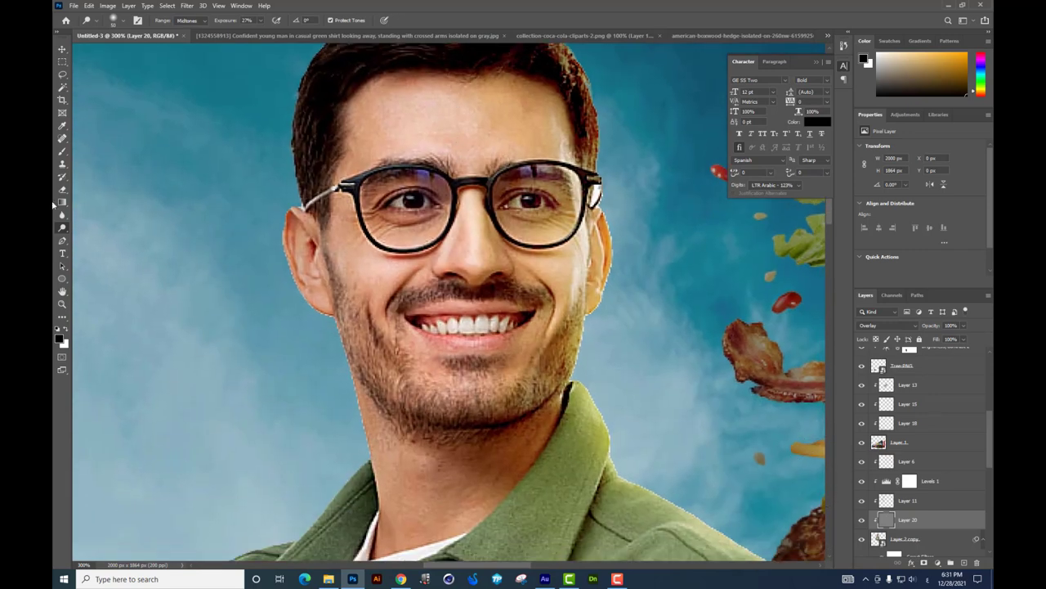
Step: Switch to the Burn tool and lower its exposure to 9%
right_click(62, 230)
left_click(90, 239)
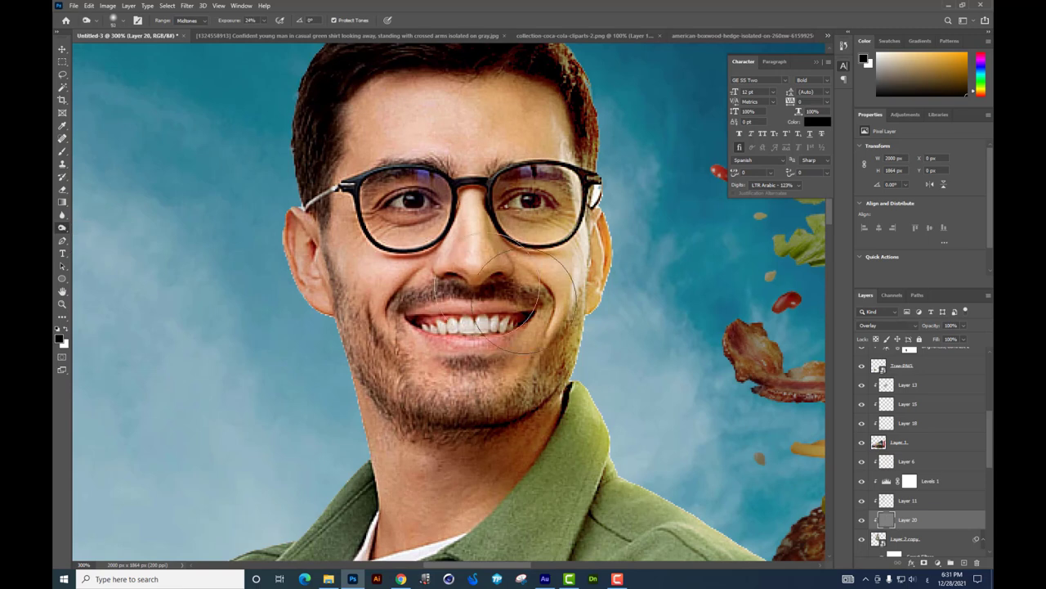
right_click(450, 275)
left_click(331, 299)
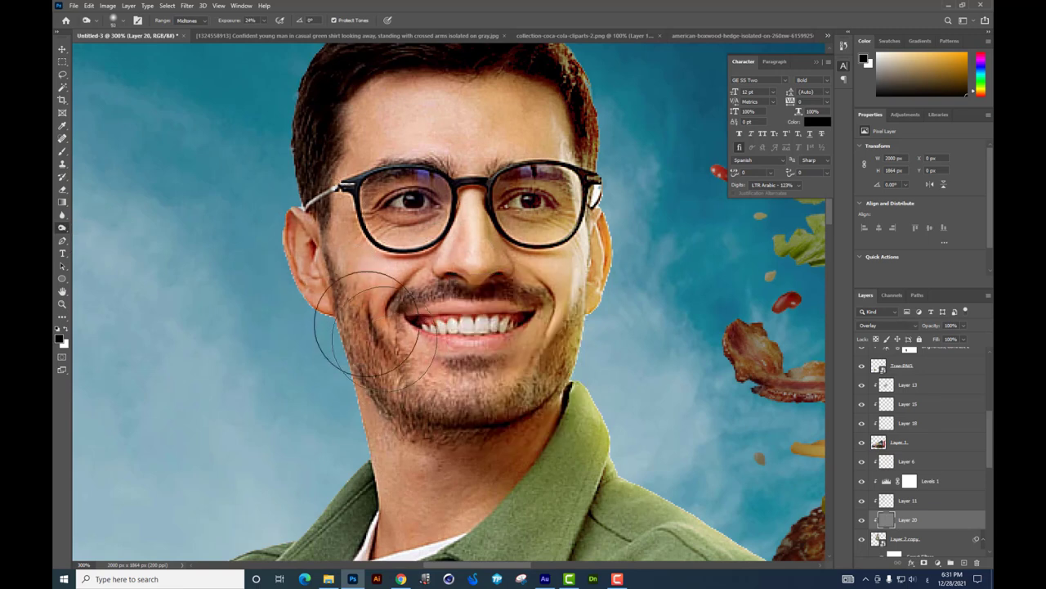
left_click(263, 20)
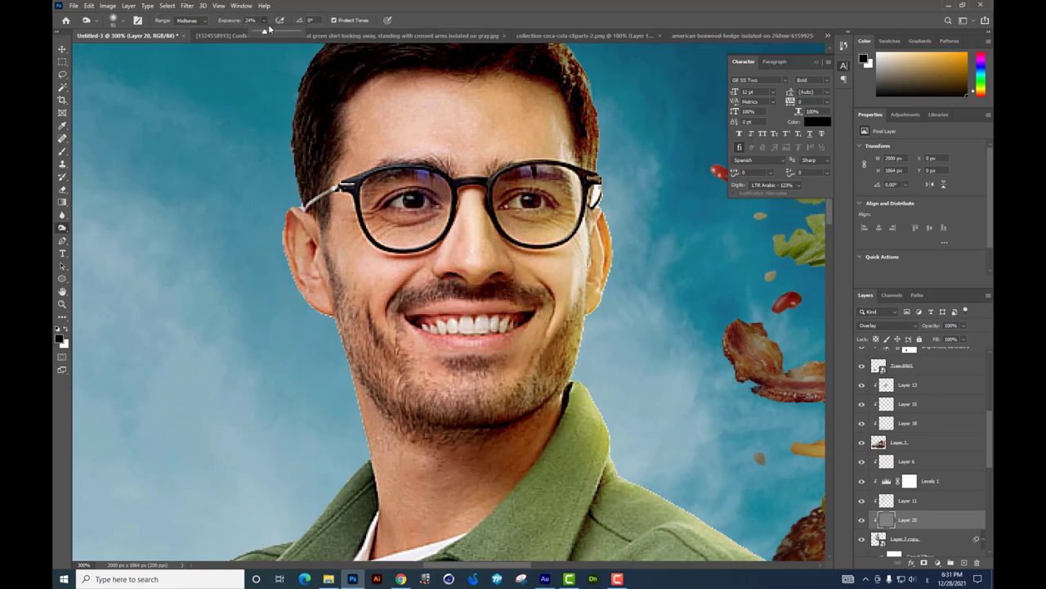
left_click_drag(258, 35, 249, 34)
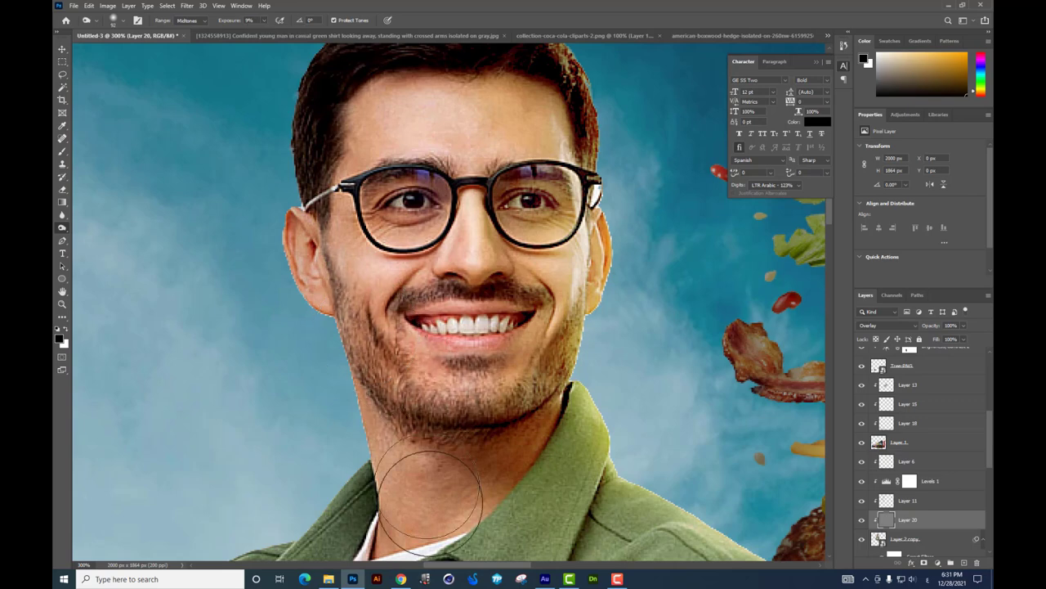
Step: Burn shadows along the neck, collar, hair, cheek and forehead
left_click_drag(438, 309, 442, 203)
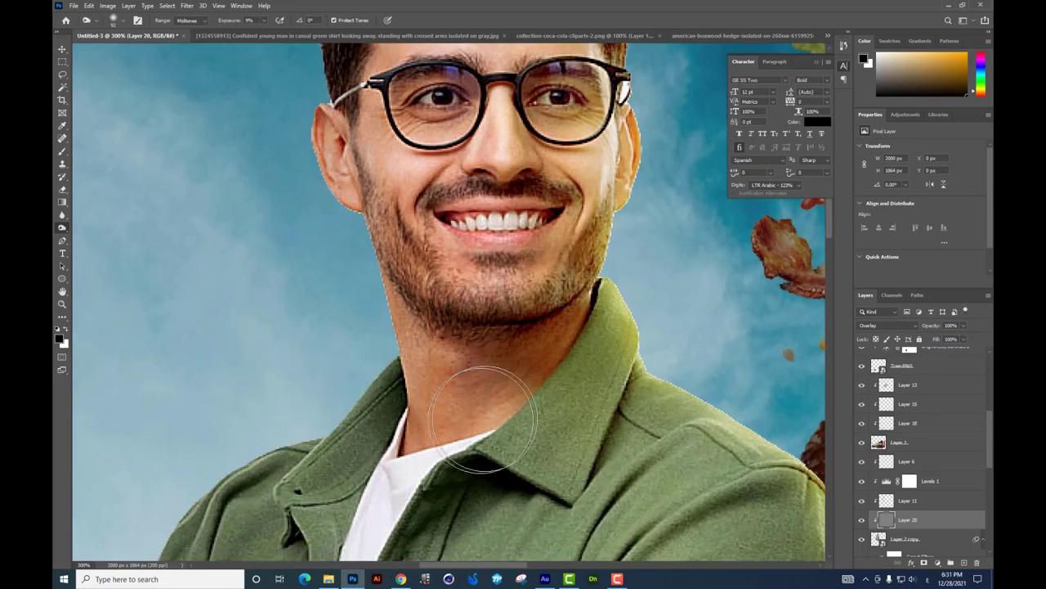
left_click_drag(512, 327, 503, 462)
left_click_drag(303, 360, 303, 374)
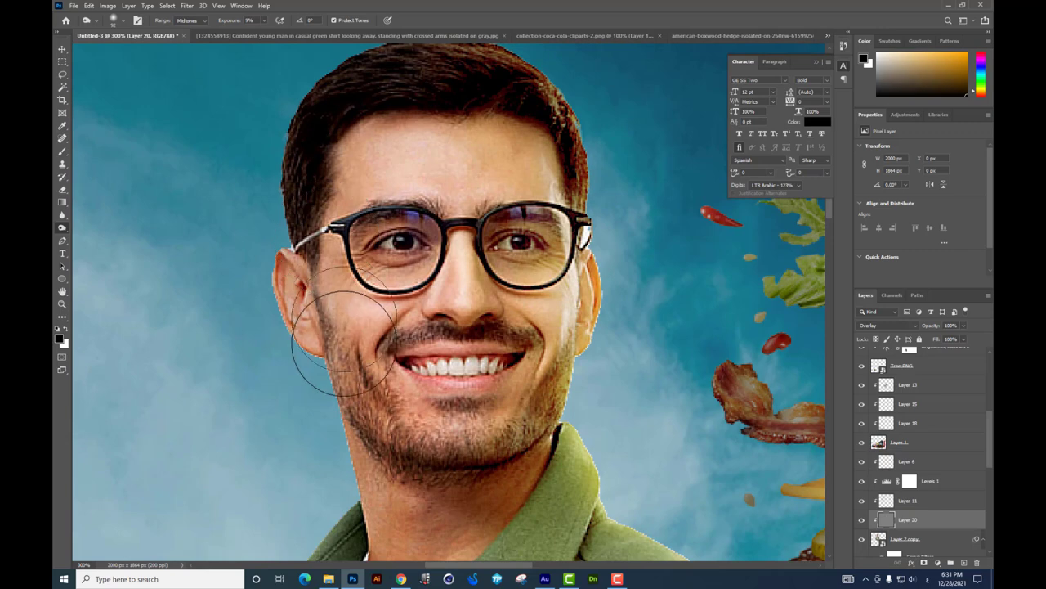
left_click_drag(303, 221, 315, 327)
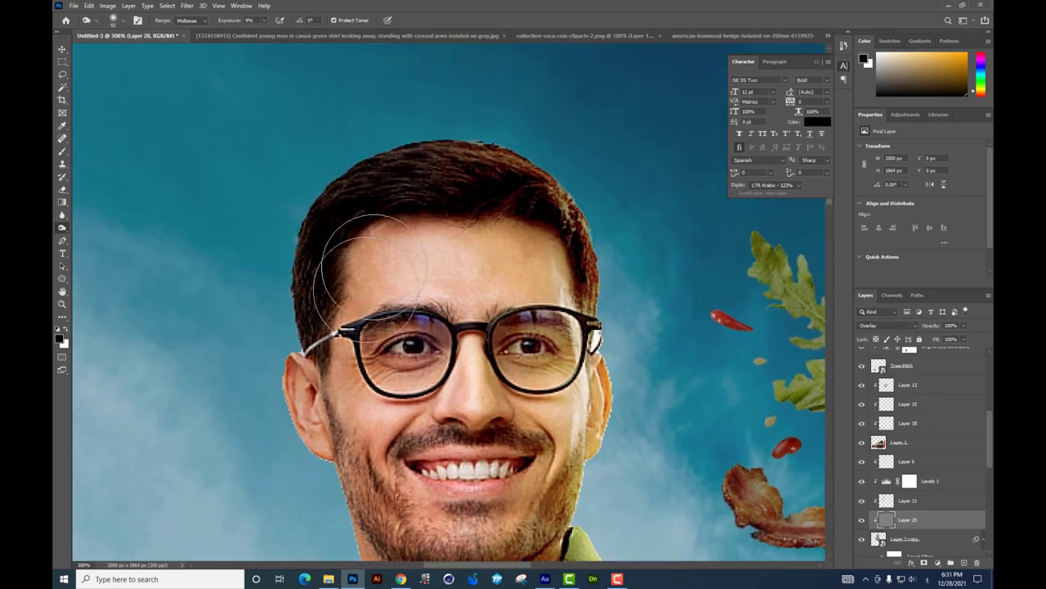
left_click_drag(434, 210, 434, 100)
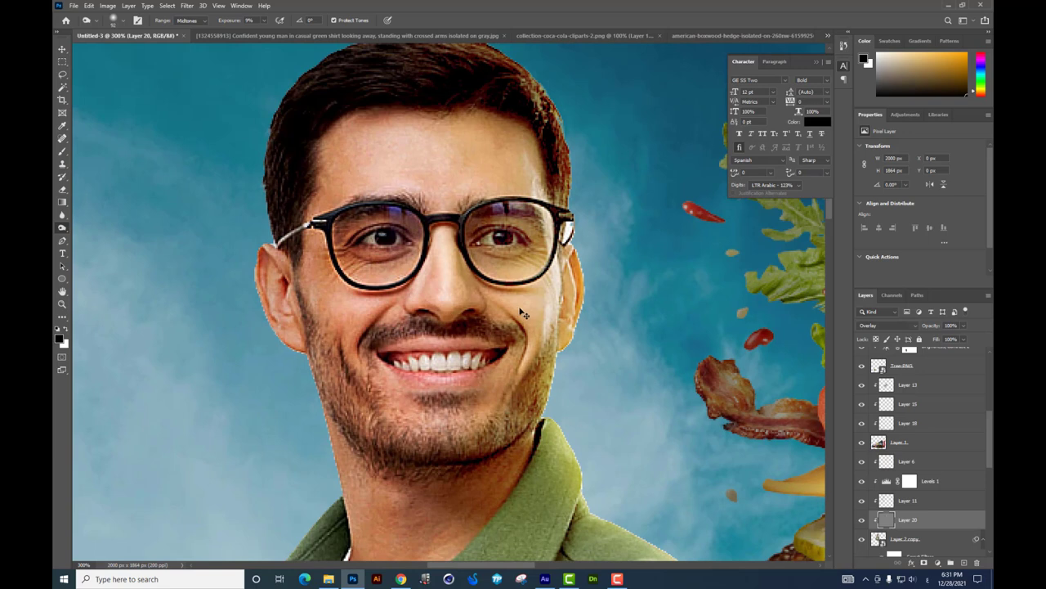
Step: Make the burn brush much larger while zooming around the face
right_click(523, 313)
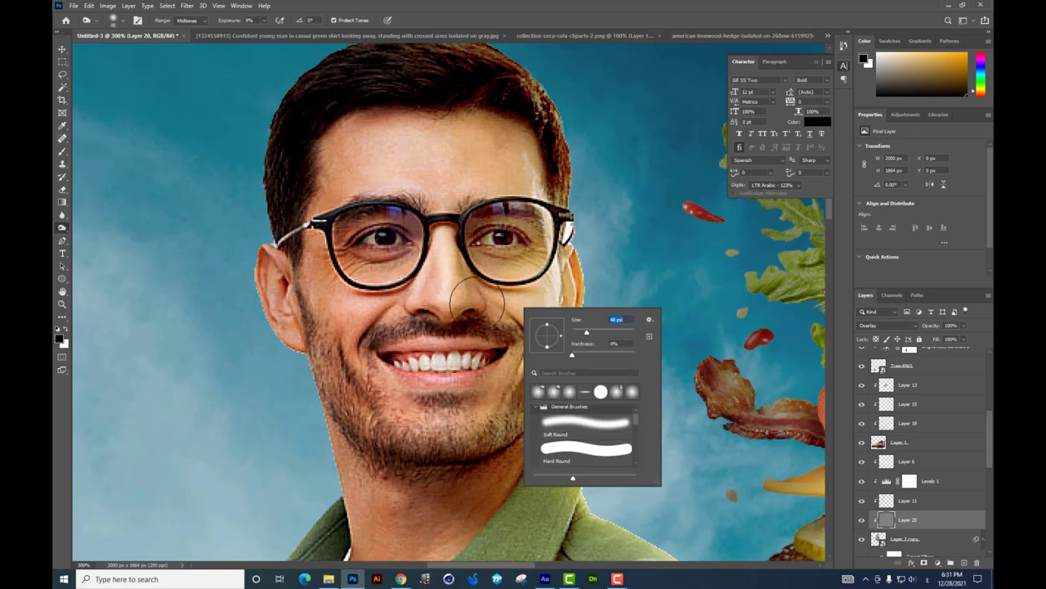
left_click(360, 262)
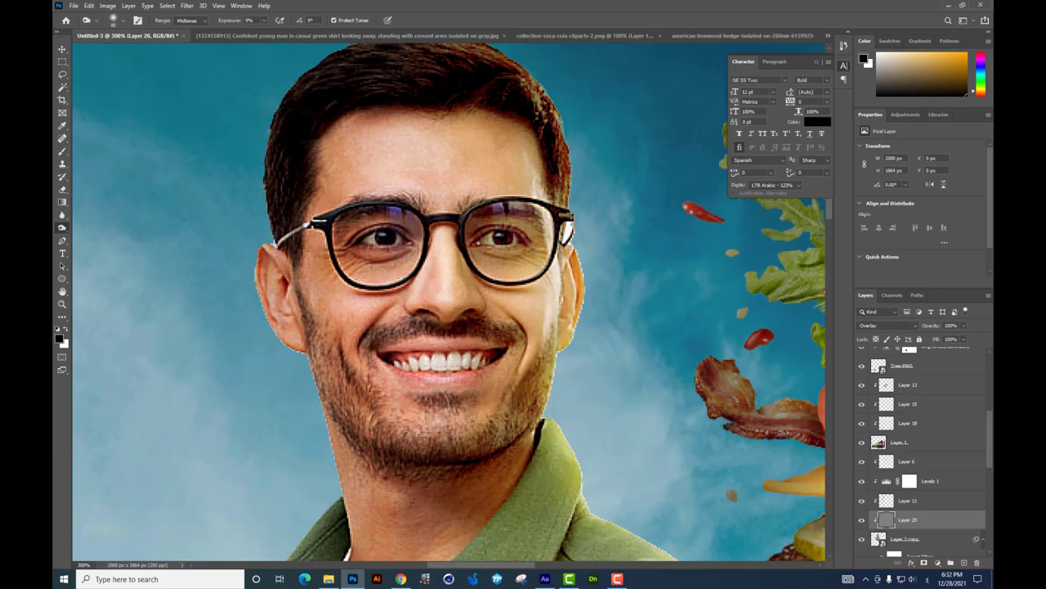
scroll(376, 401, "down", 3)
scroll(376, 392, "up", 2)
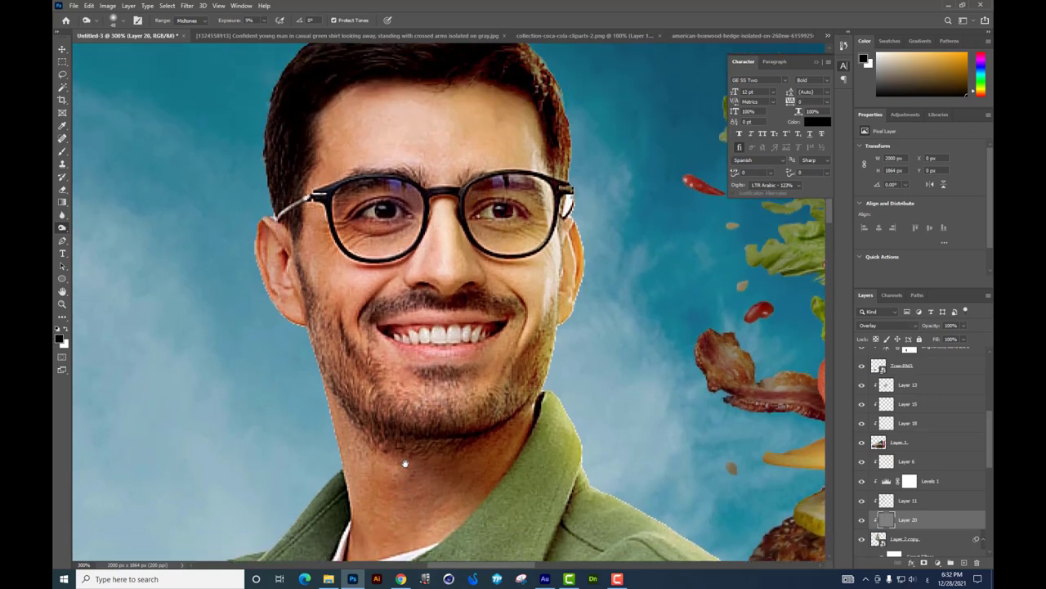
scroll(339, 270, "up", 2)
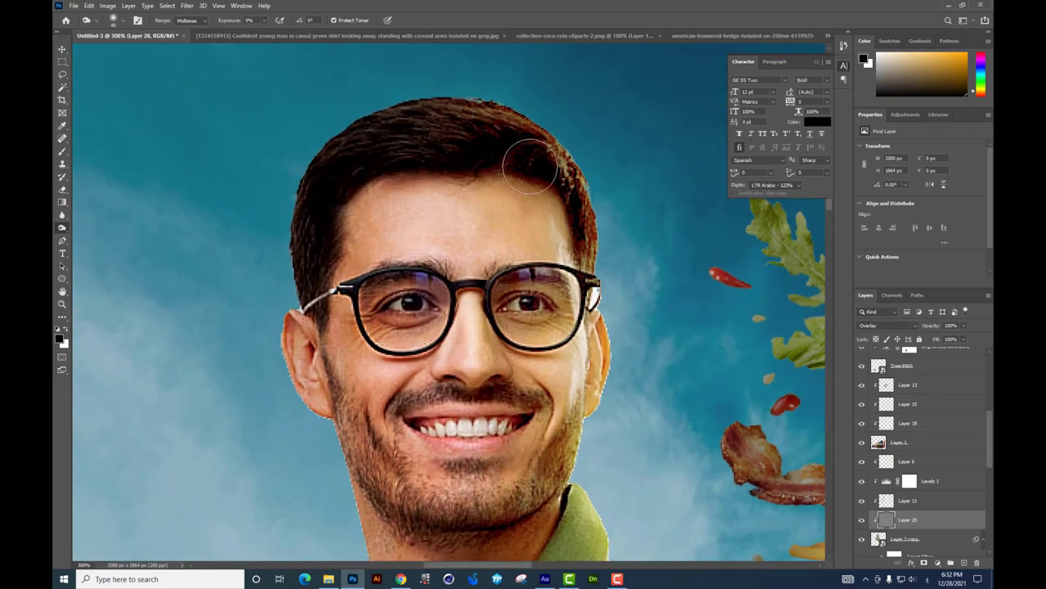
scroll(371, 351, "down", 5)
scroll(371, 352, "down", 8)
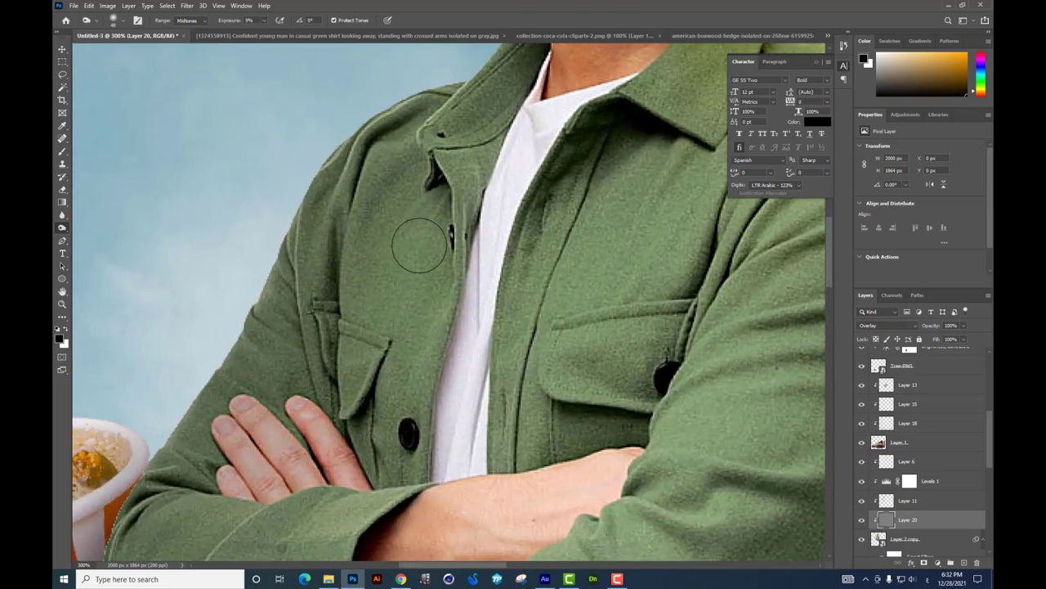
scroll(419, 245, "down", 2)
scroll(417, 241, "down", 2)
scroll(417, 236, "up", 1)
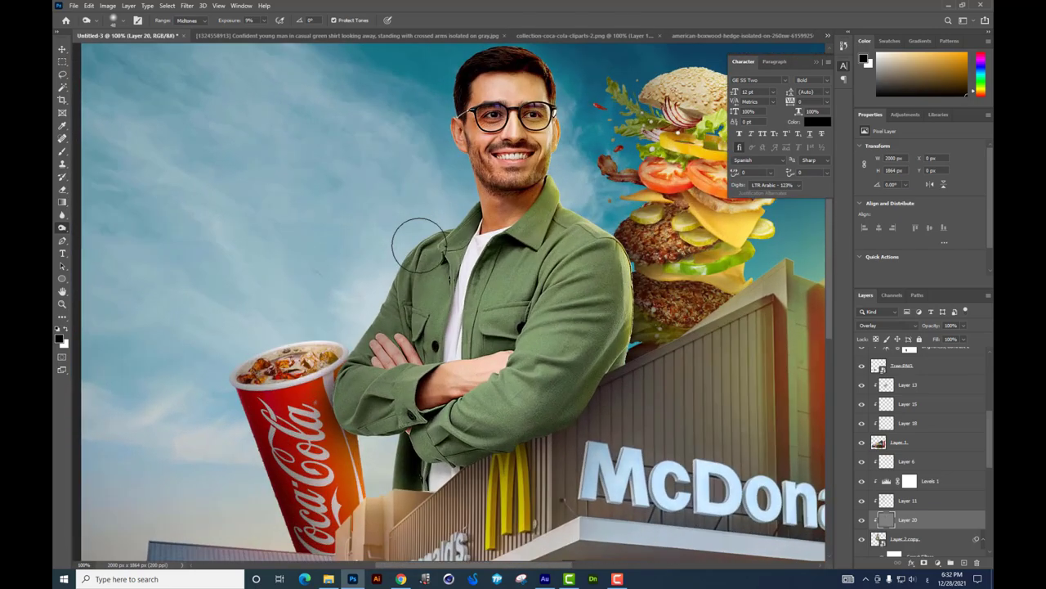
scroll(468, 272, "up", 1)
scroll(468, 273, "down", 1)
scroll(469, 272, "up", 1)
right_click(542, 337)
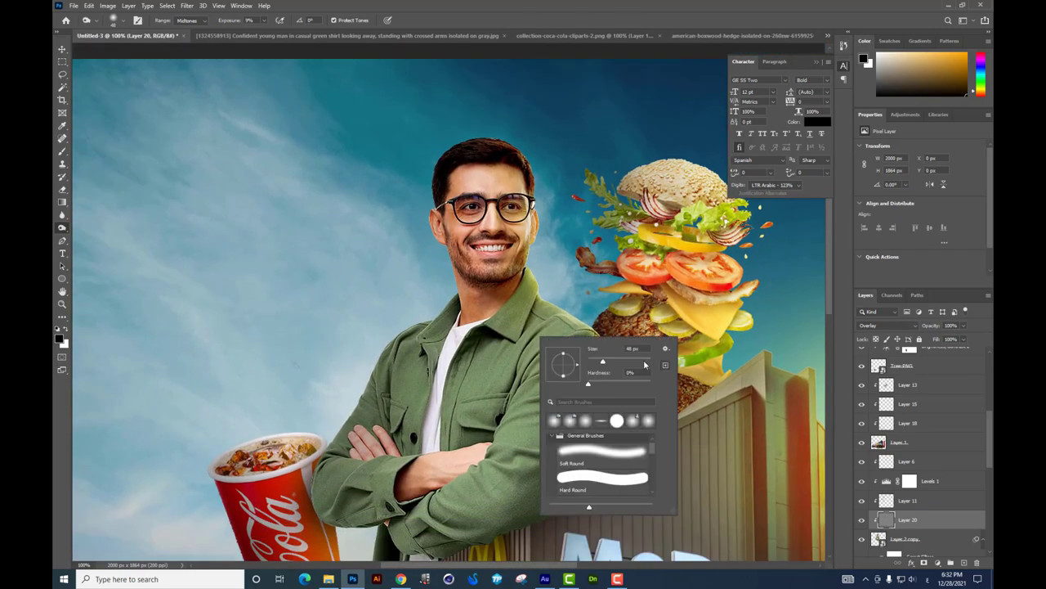
key("Return")
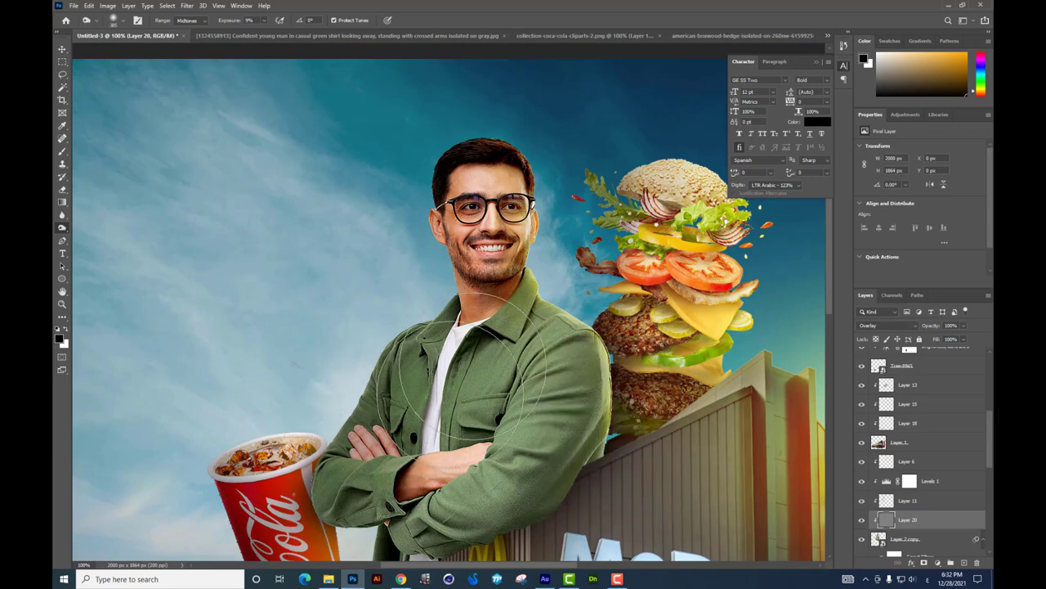
scroll(513, 462, "down", 1)
scroll(441, 491, "up", 1)
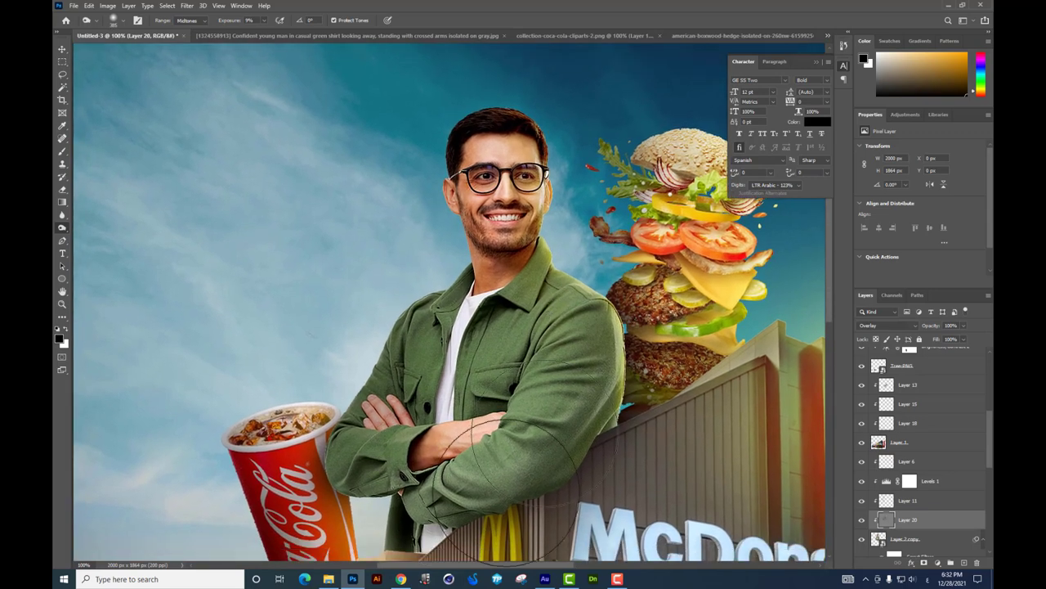
scroll(425, 503, "down", 1)
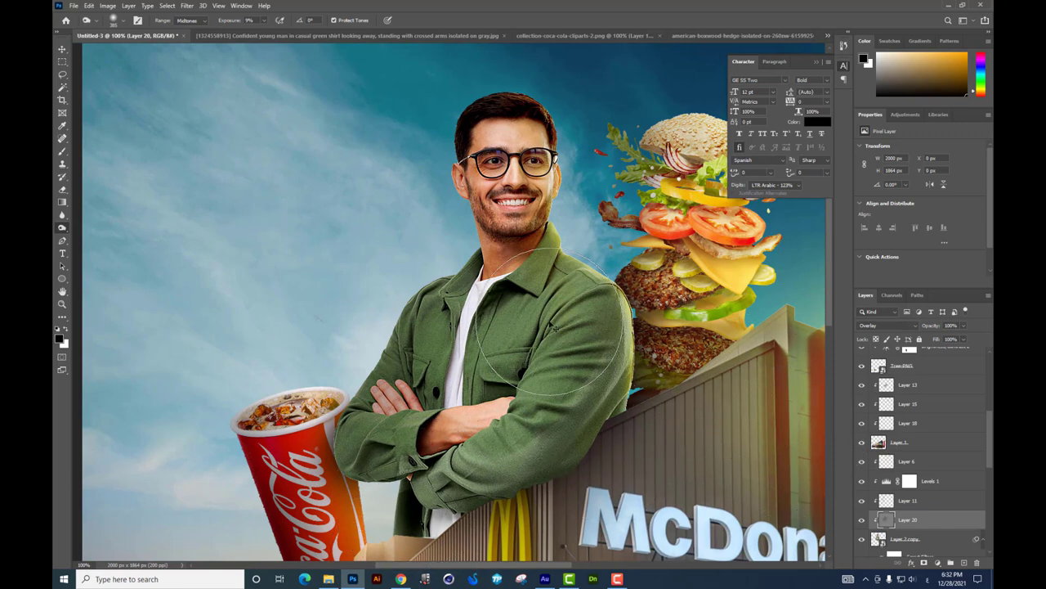
scroll(489, 188, "up", 3)
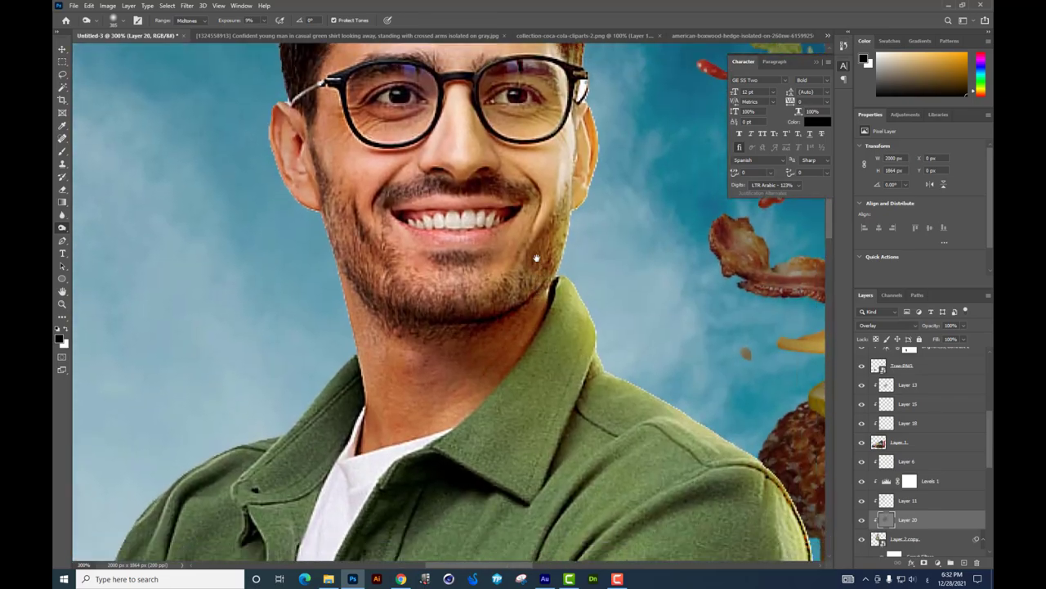
scroll(501, 374, "down", 2)
scroll(501, 373, "down", 3)
scroll(502, 373, "up", 5)
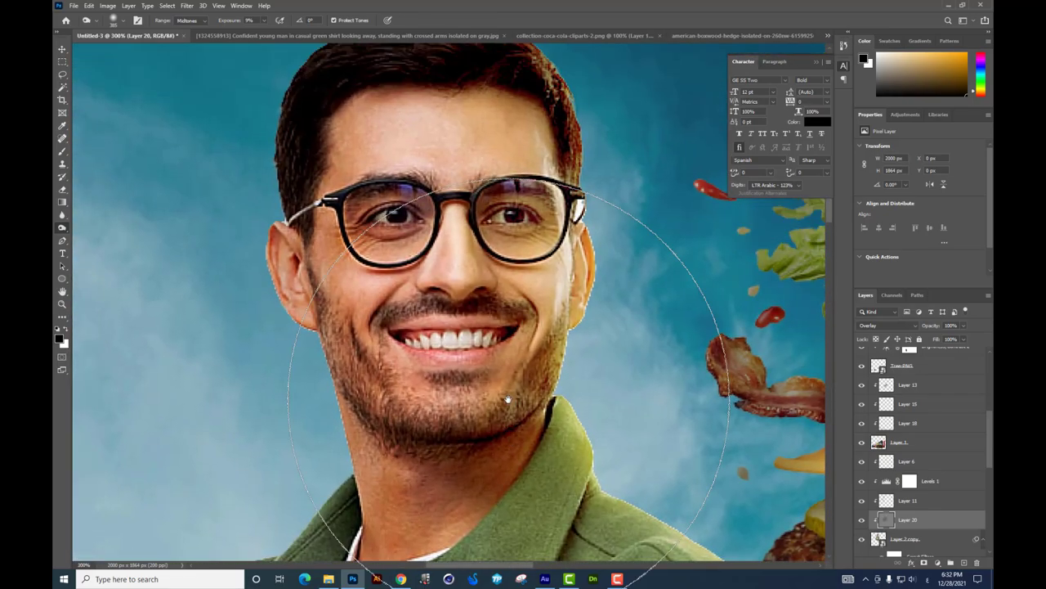
Step: Raise the burn exposure to 15% and confirm the brush size
right_click(572, 378)
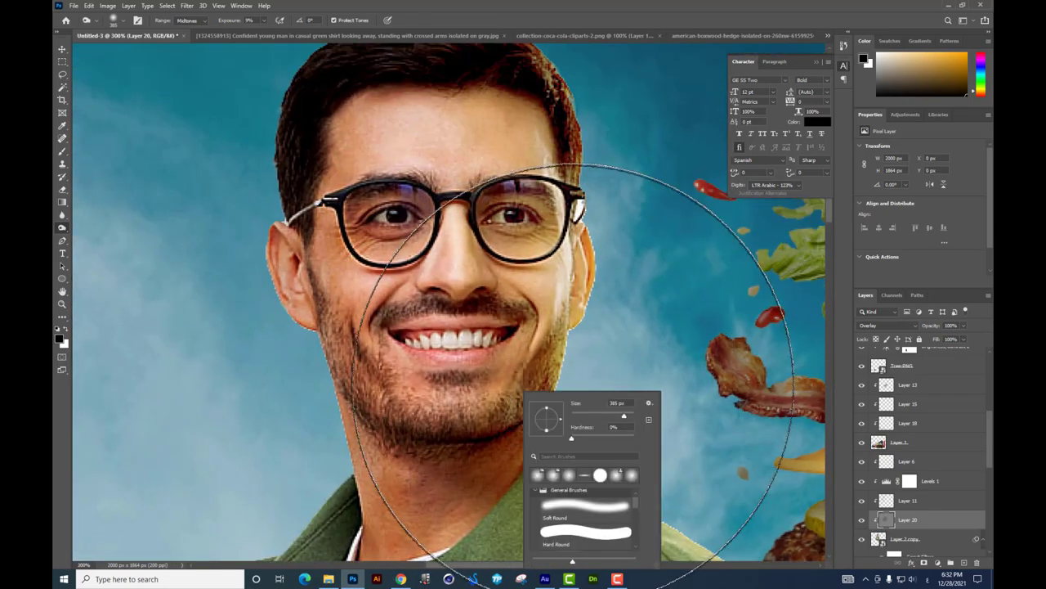
left_click(262, 21)
left_click_drag(262, 21, 274, 49)
right_click(651, 365)
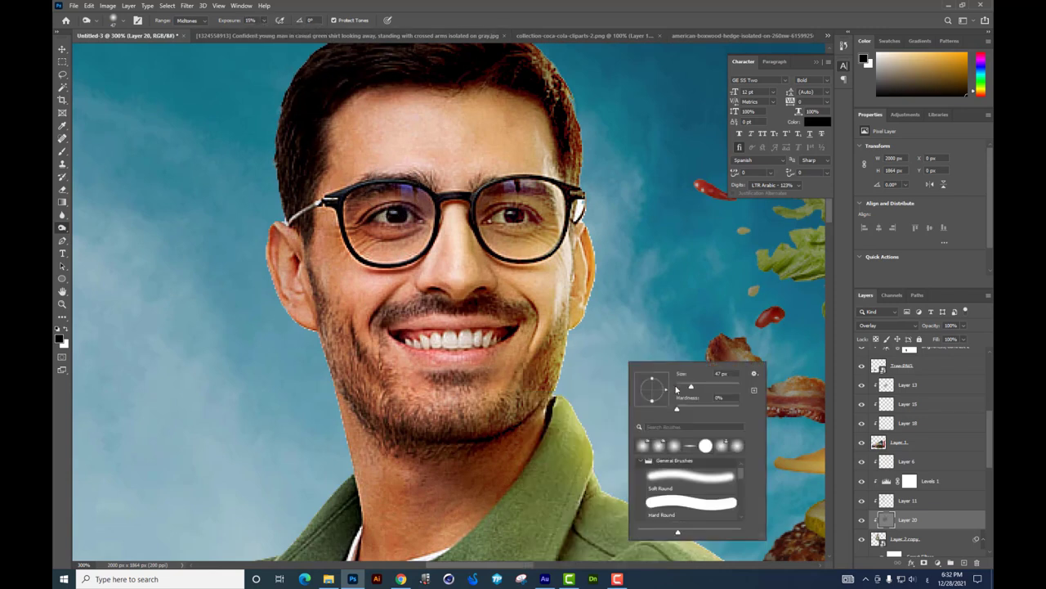
key("Return")
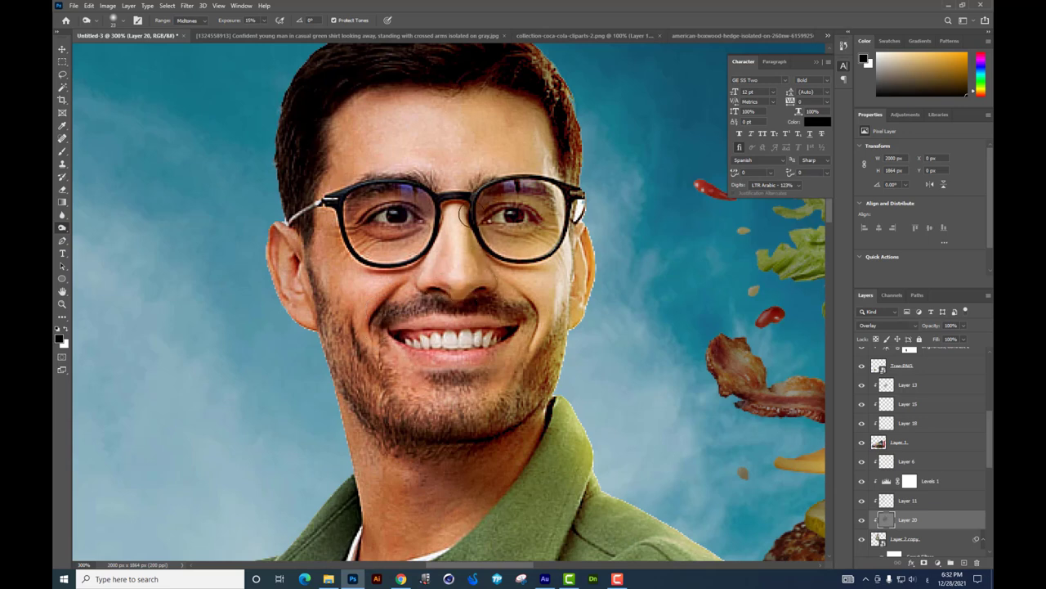
Step: Darken the shadow beside the man's nose, checking the whole composition
left_click_drag(500, 284, 497, 280)
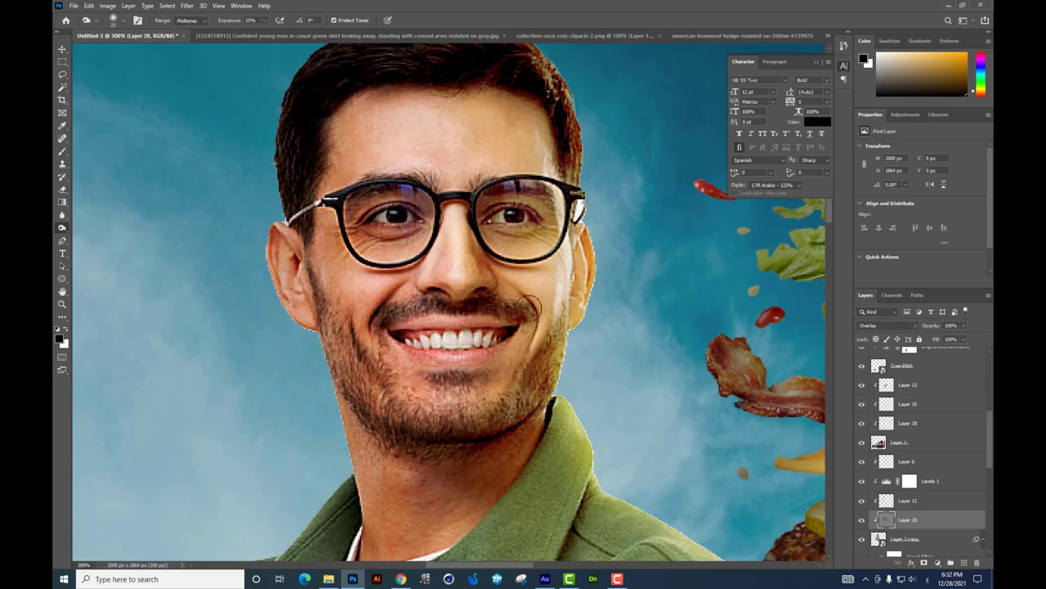
key("ctrl+minus")
key("ctrl+minus")
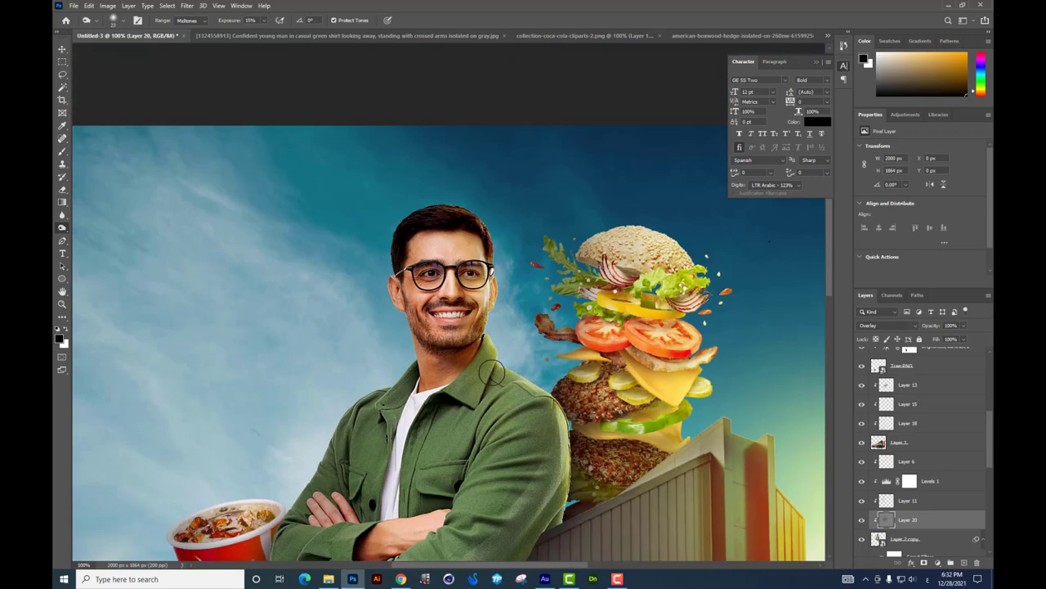
key("ctrl+plus")
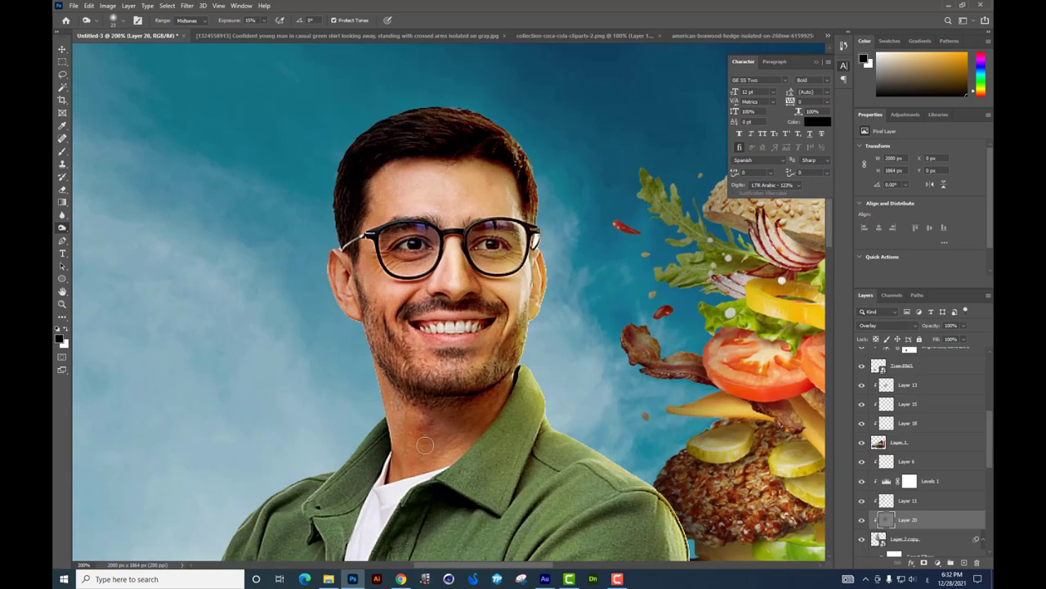
scroll(429, 477, "down", 3)
scroll(411, 235, "down", 2)
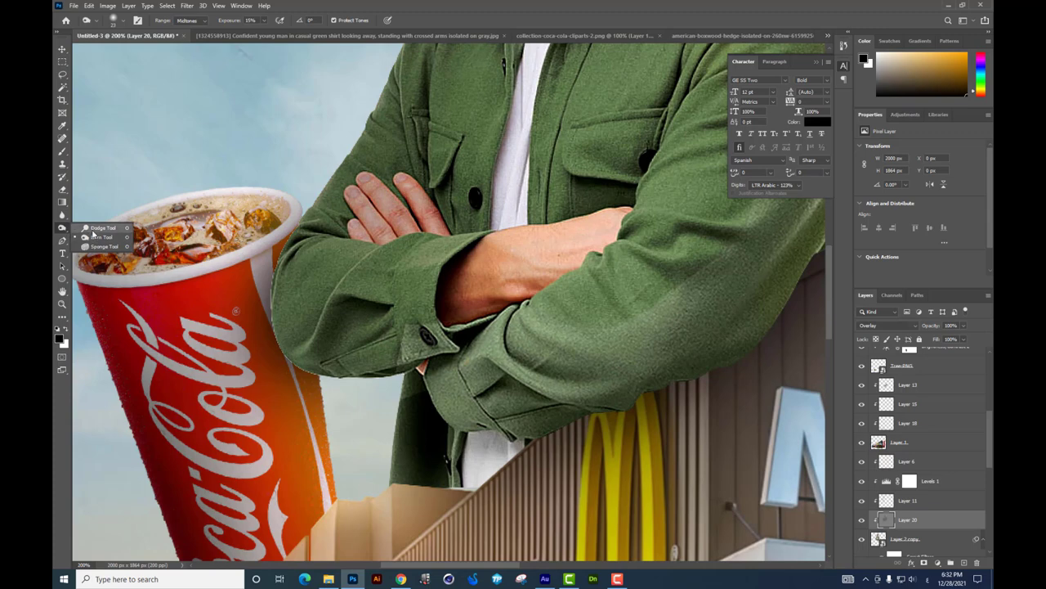
Step: Set burn exposure to 27% and duplicate Layer 20 as Layer 20 copy
key("2")
key("7")
right_click(474, 258)
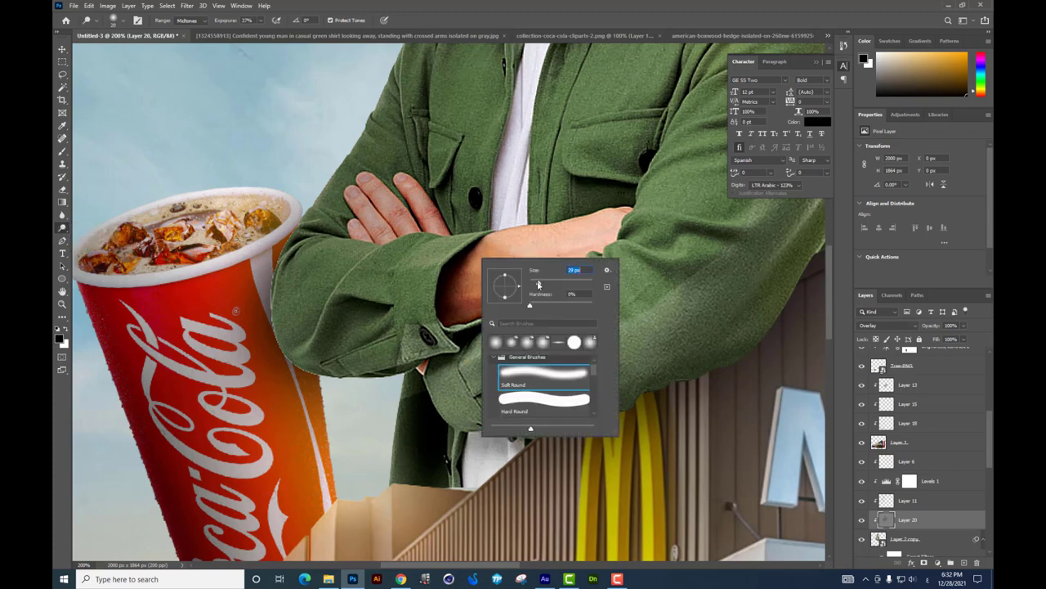
key("Return")
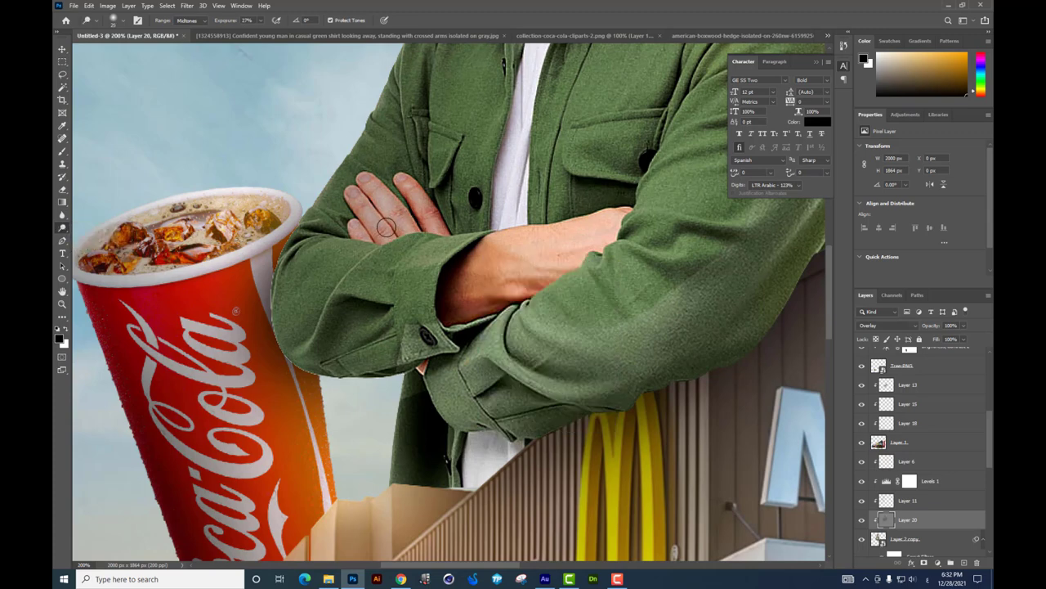
scroll(401, 186, "up", 2)
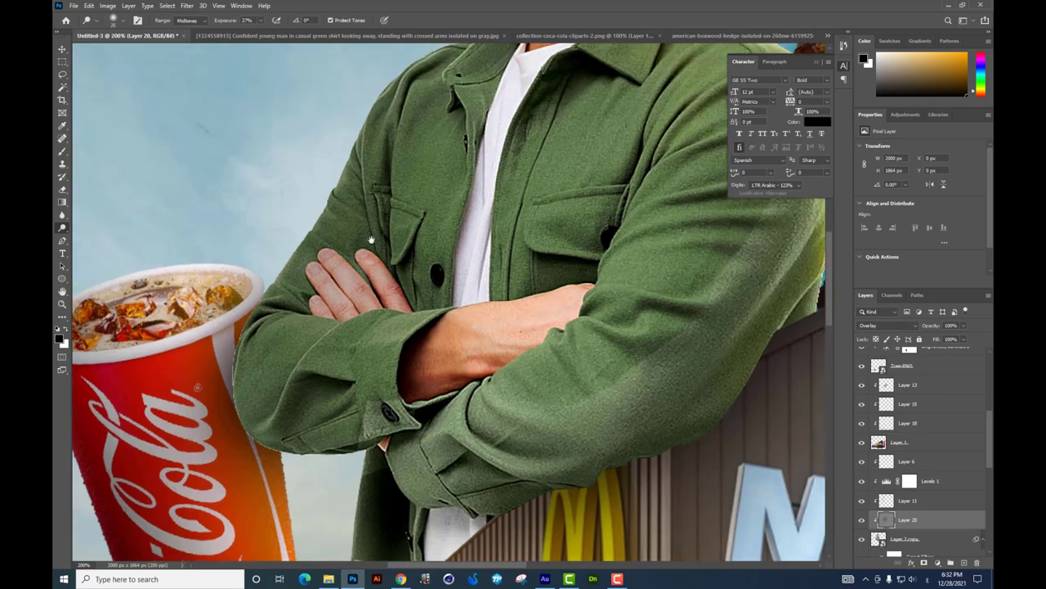
scroll(490, 213, "right", 2)
scroll(555, 245, "right", 4)
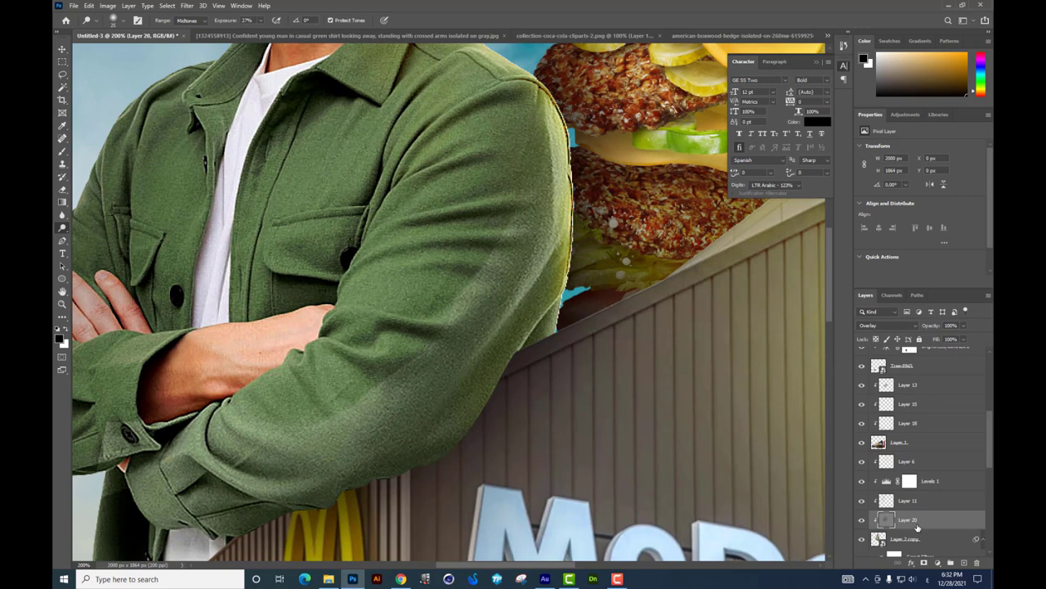
key("ctrl+j")
Step: Move Layer 20 copy above Layer 13 and clip it to that layer
left_click_drag(916, 526, 936, 426)
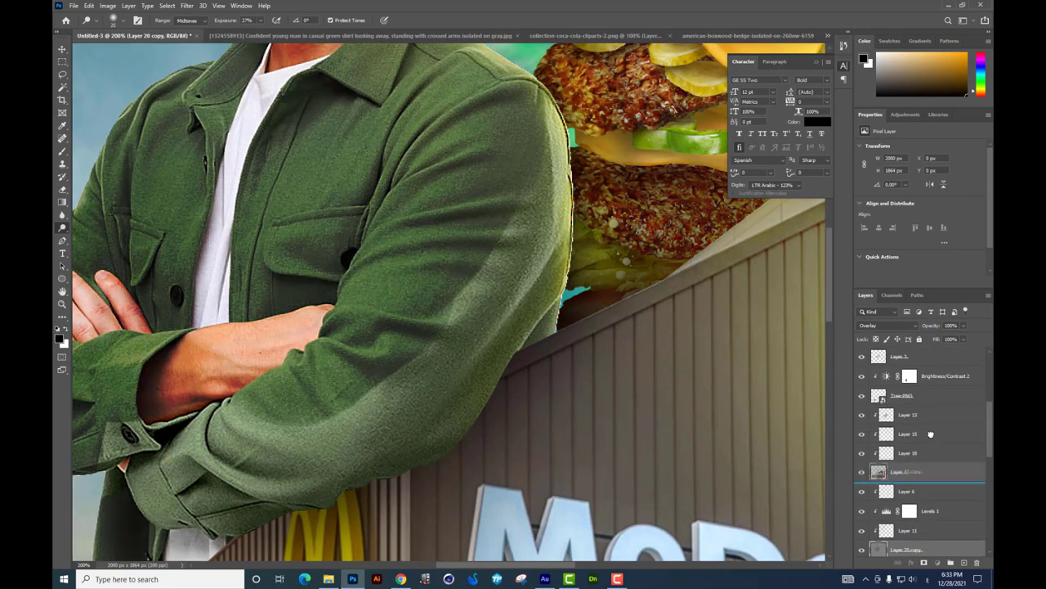
left_click_drag(936, 427, 931, 411)
key("ctrl+alt+g")
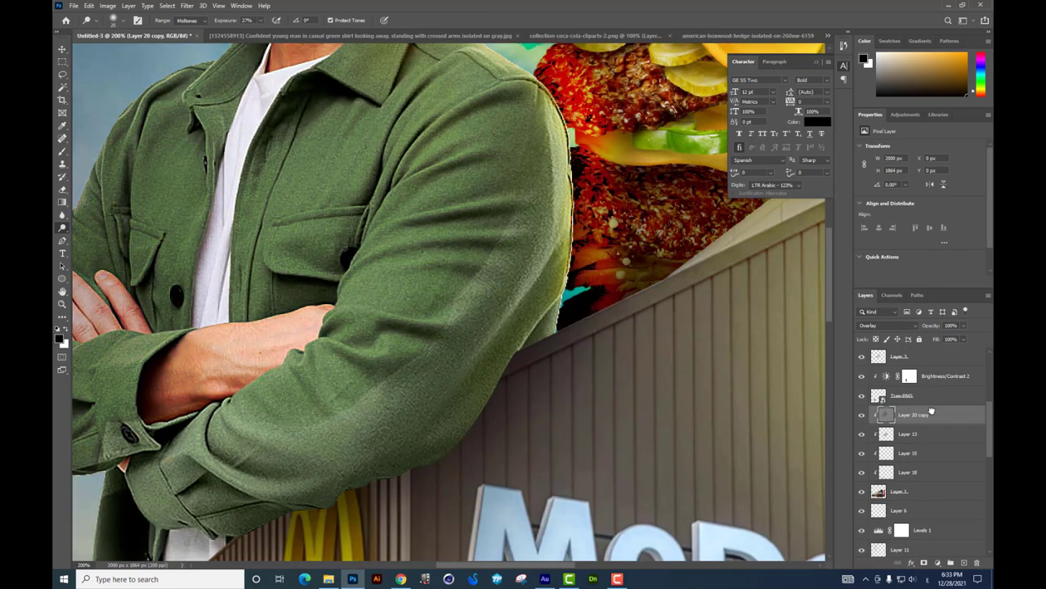
key("ctrl+1")
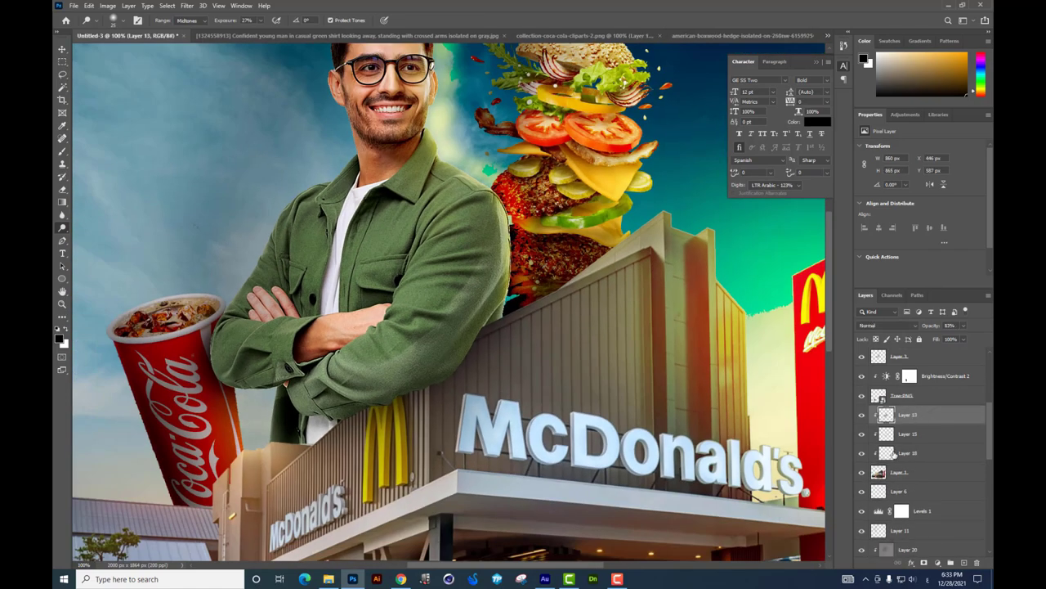
scroll(902, 474, "down", 2)
Step: Delete an extra duplicate and move Layer 20 up just below Layer 1
left_click(915, 463)
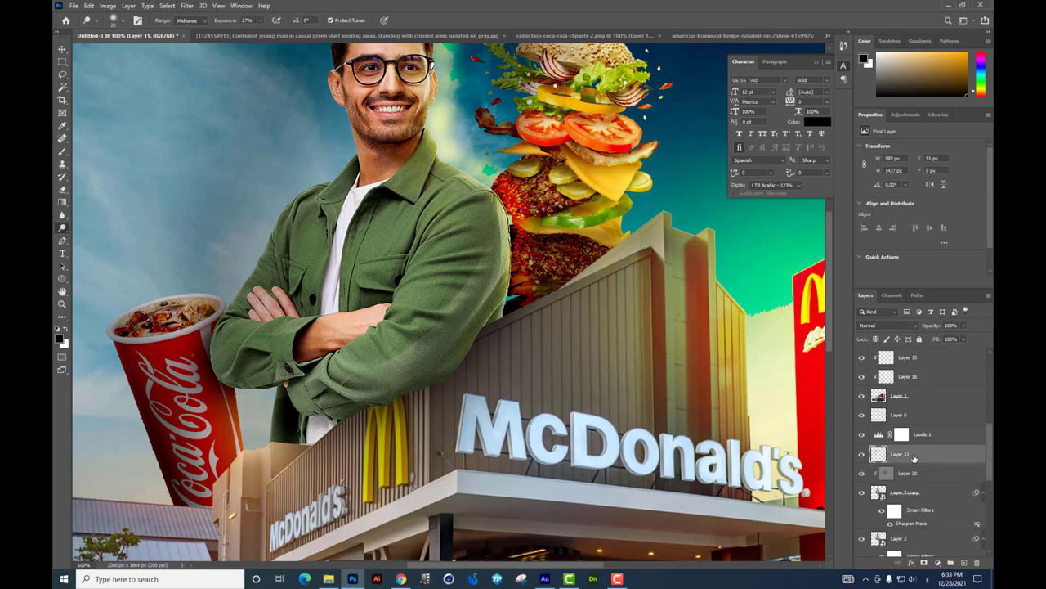
key("ctrl+j")
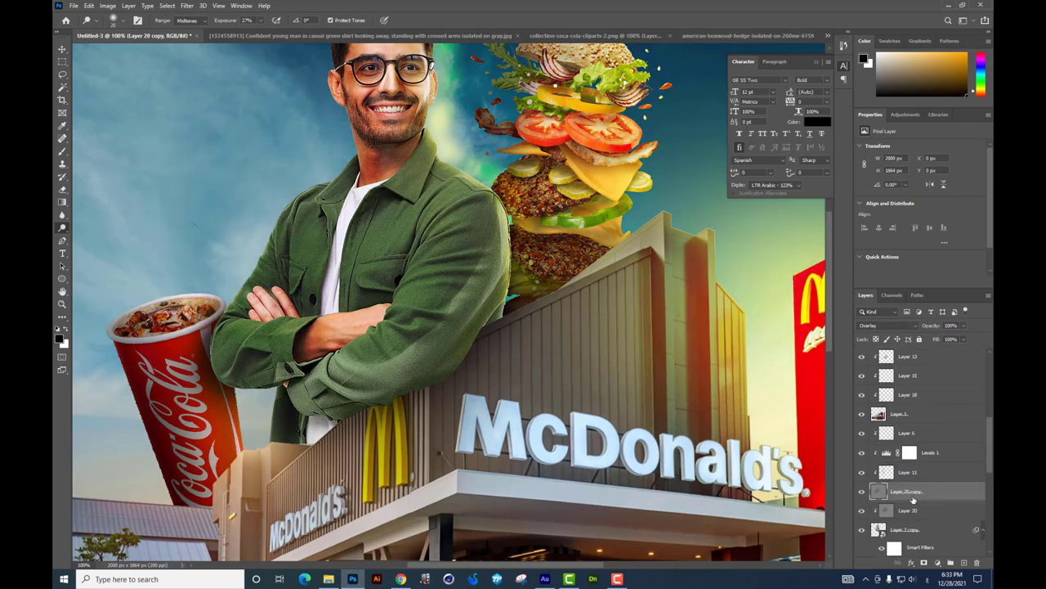
key("Delete")
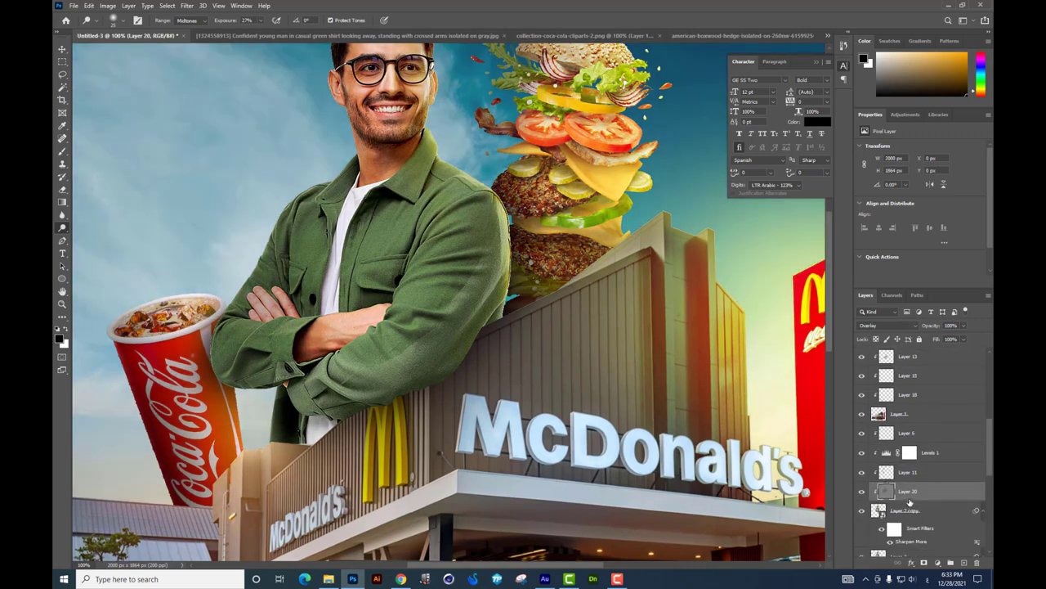
left_click_drag(910, 501, 932, 405)
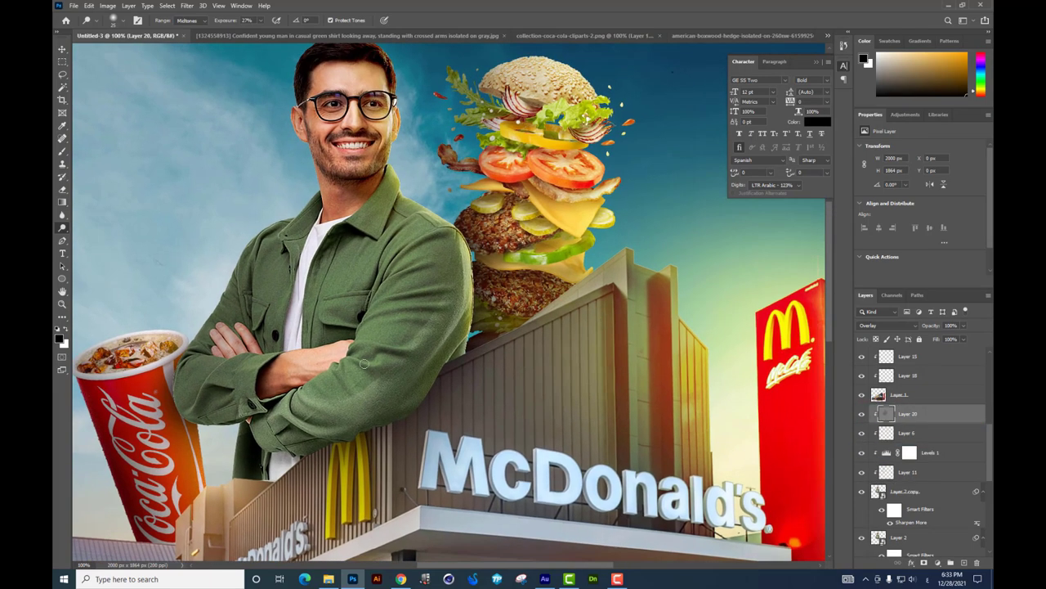
Step: Select Layer 14, then toggle Layer 20 and Layer 3 visibility to compare shading
left_click(62, 50)
right_click(397, 393)
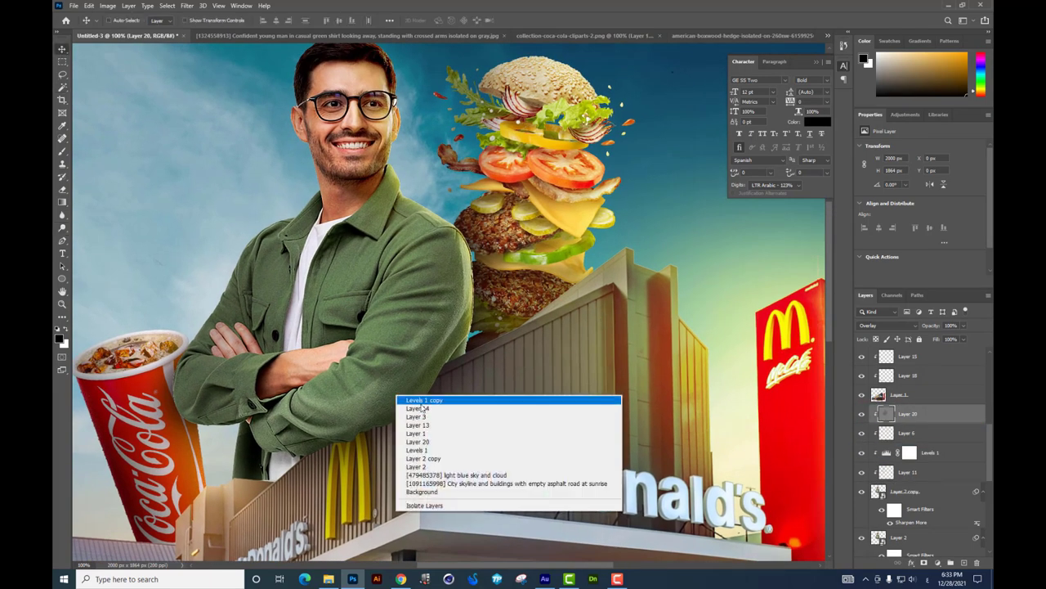
left_click(435, 407)
left_click(435, 407)
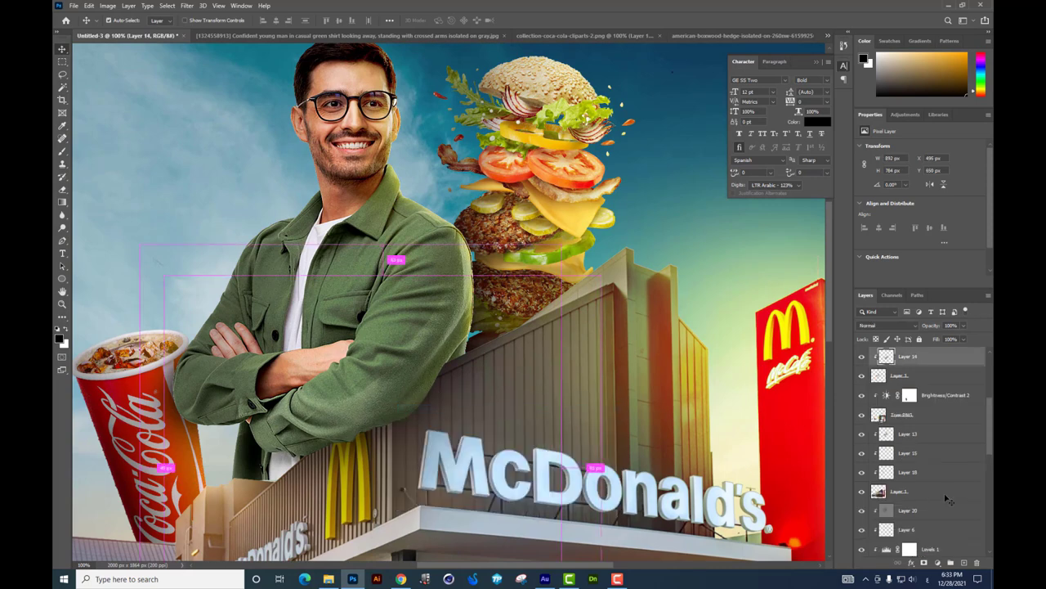
left_click(891, 513)
left_click(861, 511)
left_click(862, 510)
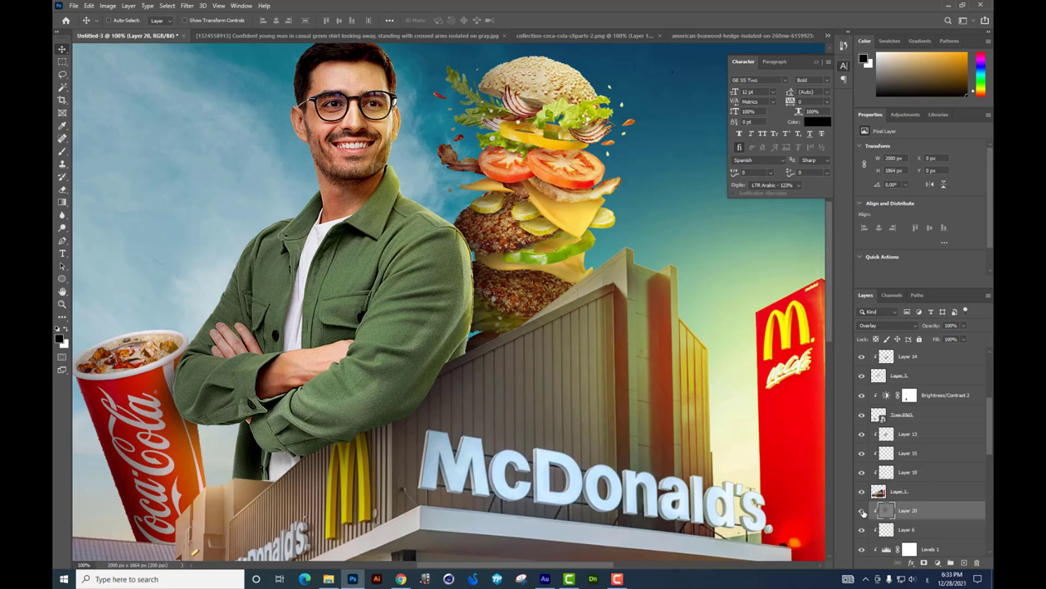
left_click(862, 375)
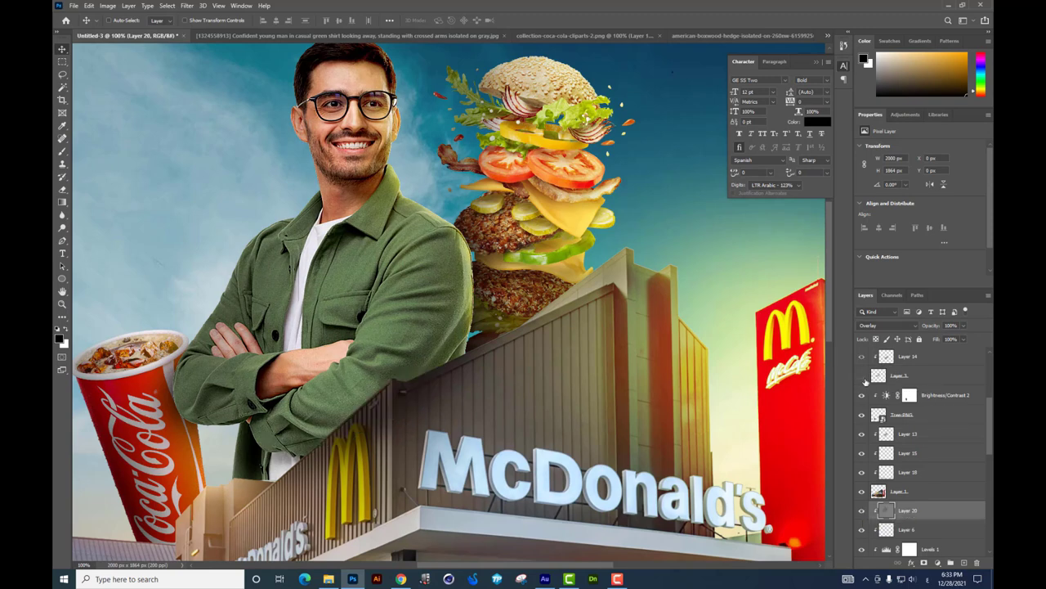
left_click(862, 375)
Step: Duplicate Layer 20, place the copy above Layer 6 copy and clip it
key("ctrl+j")
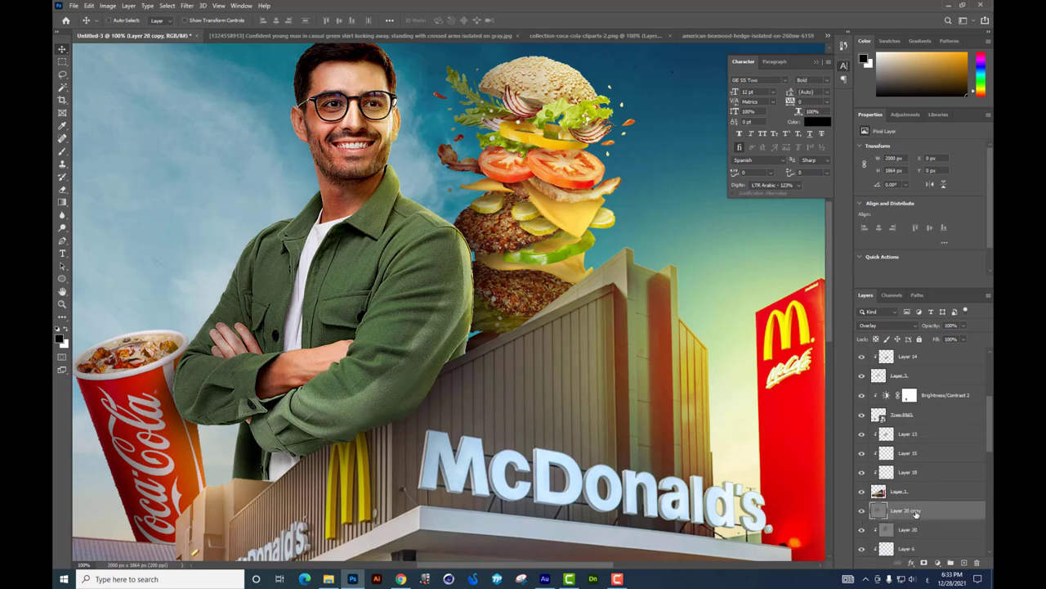
left_click_drag(928, 512, 913, 372)
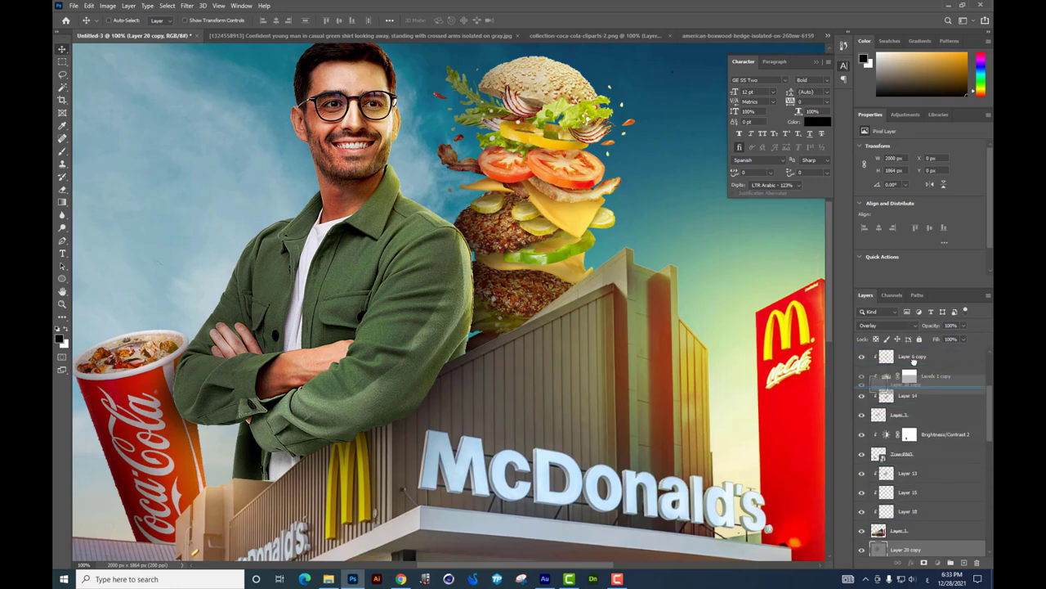
left_click_drag(918, 342, 980, 413)
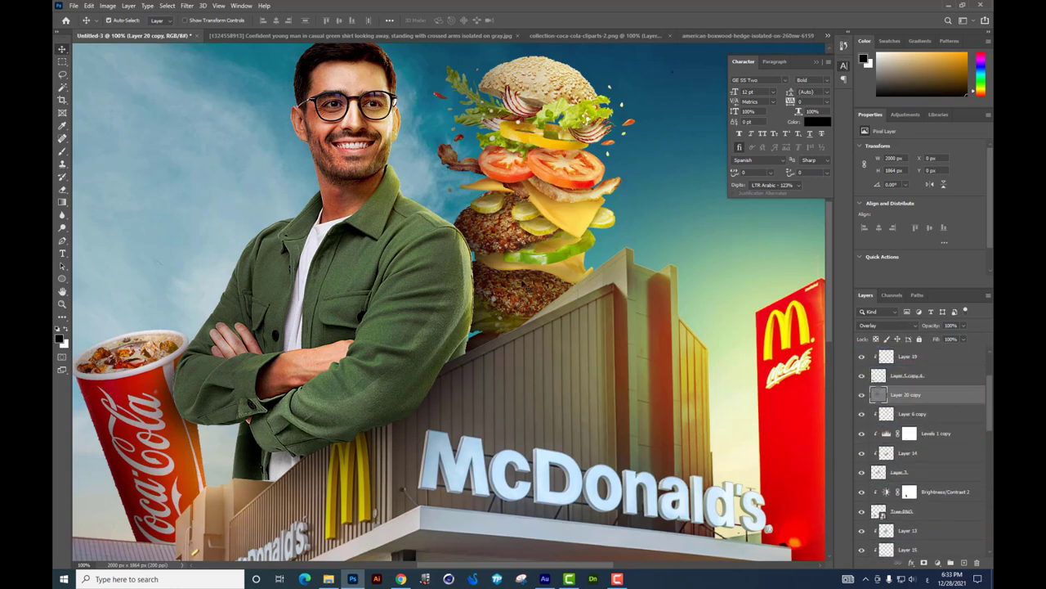
key("ctrl+alt+g")
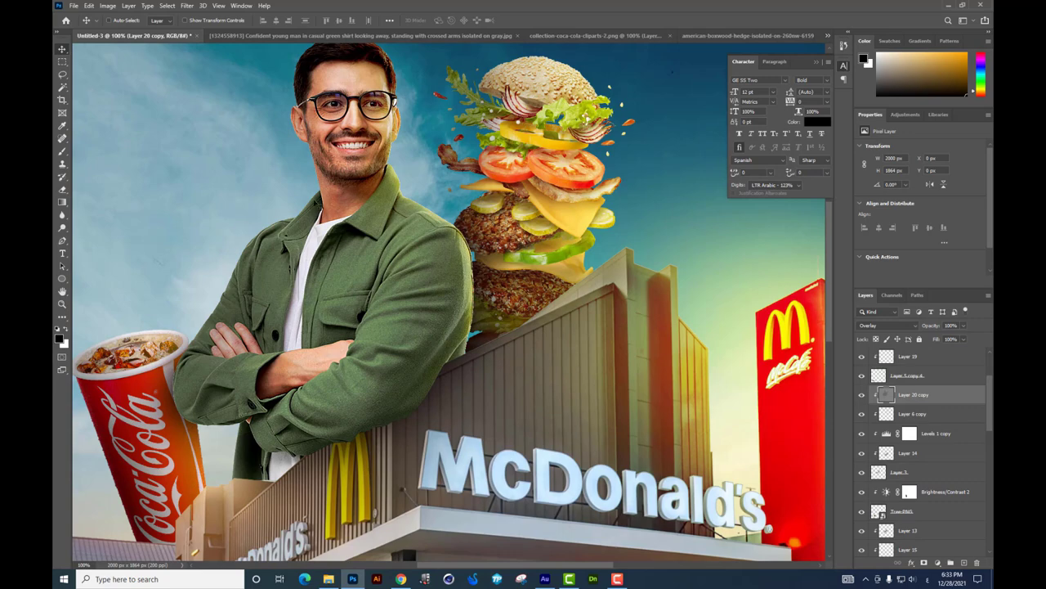
scroll(529, 309, "down", 5)
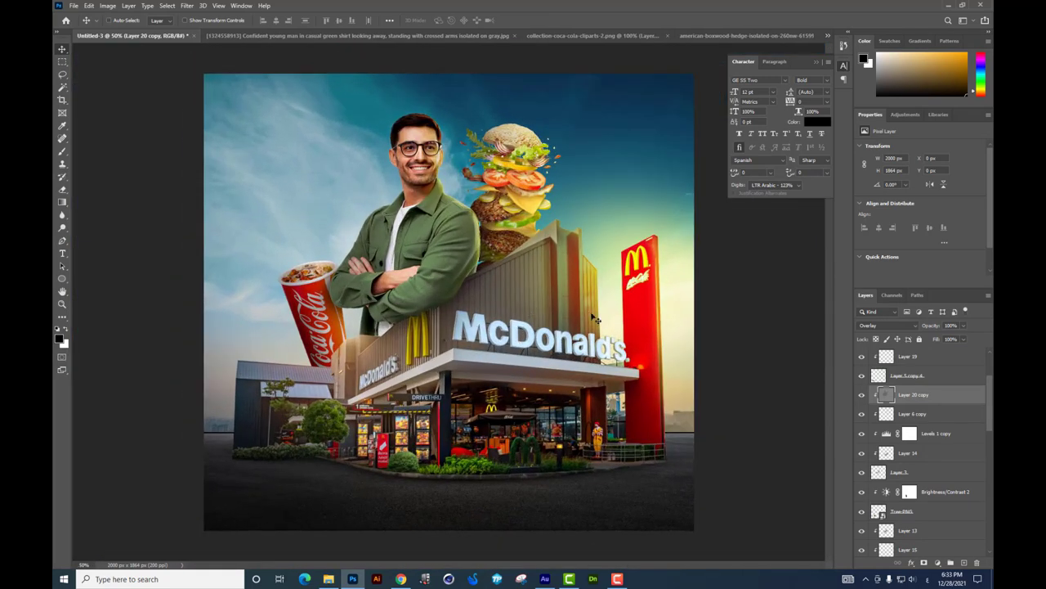
Step: Drag the 06_smoke_fog_by_duzulek image from the folder onto the canvas
key("alt+Tab")
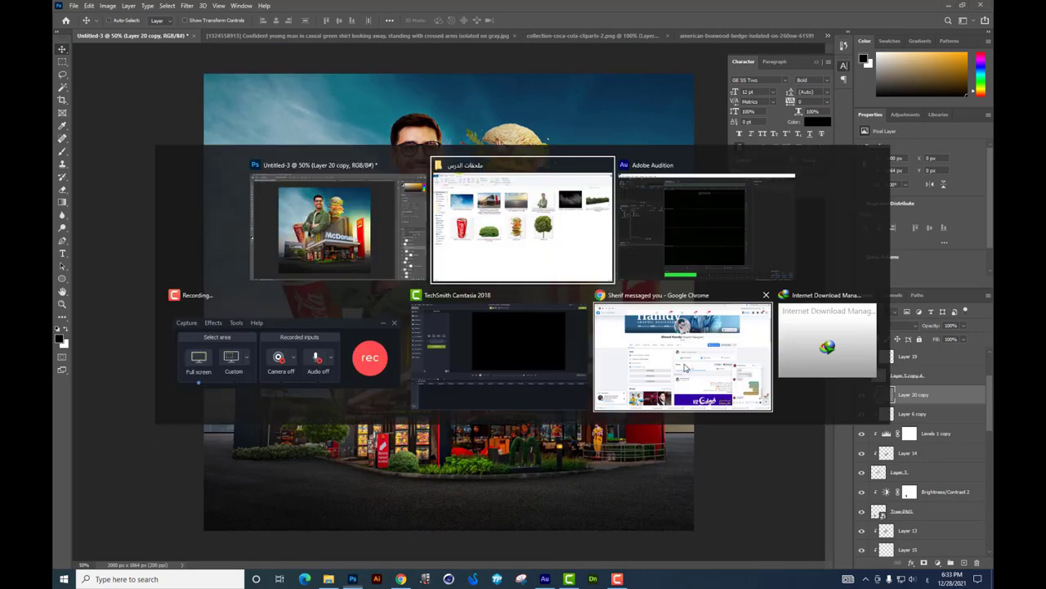
mouse_move(812, 155)
left_mouse_down()
mouse_move(520, 402)
mouse_move(920, 398)
left_mouse_up()
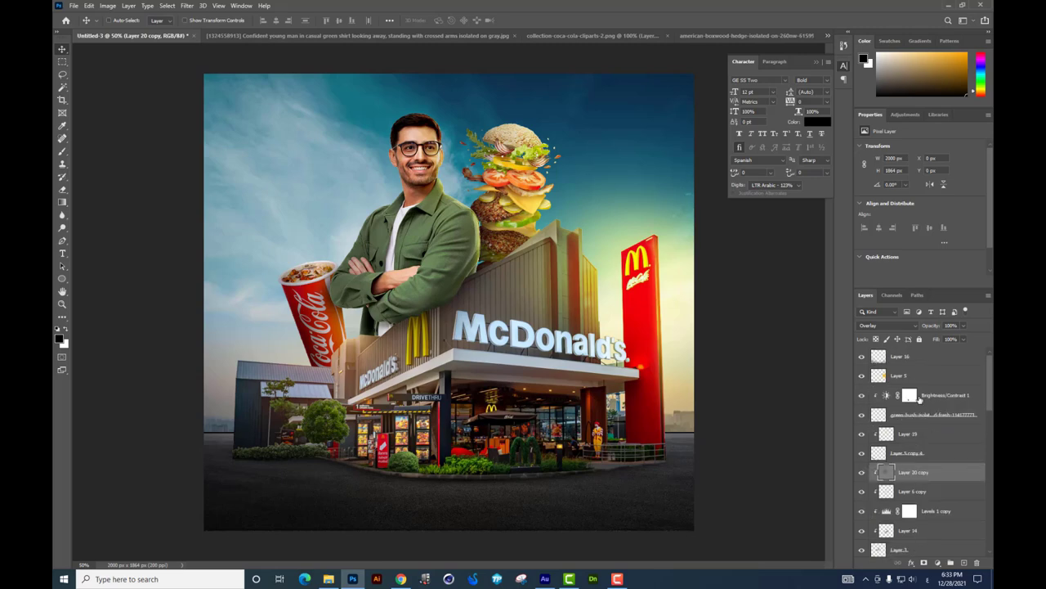
key("alt+Tab")
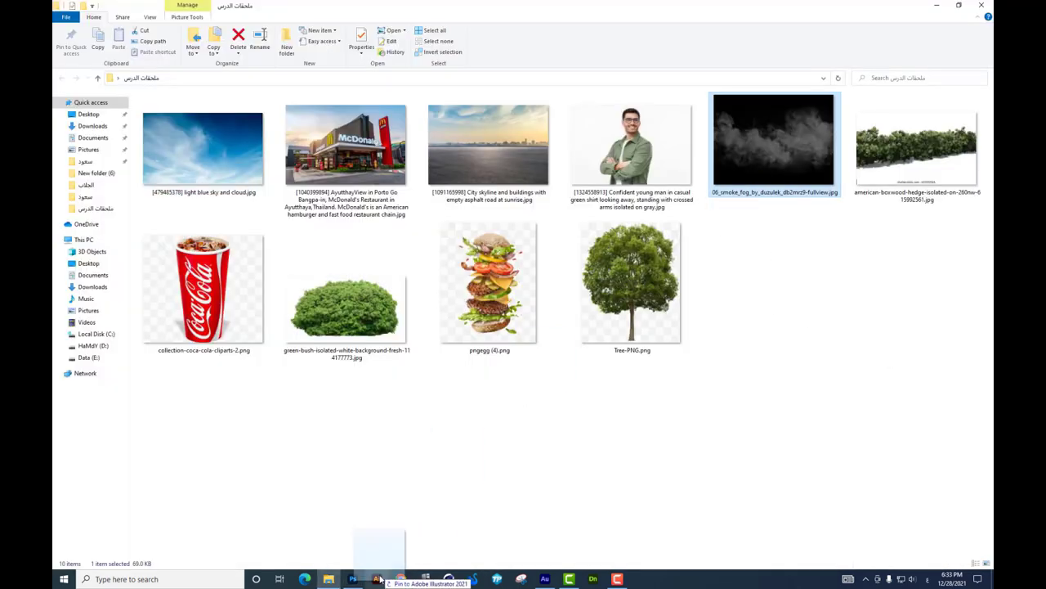
mouse_move(914, 357)
left_mouse_down()
mouse_move(357, 583)
mouse_move(474, 468)
left_mouse_up()
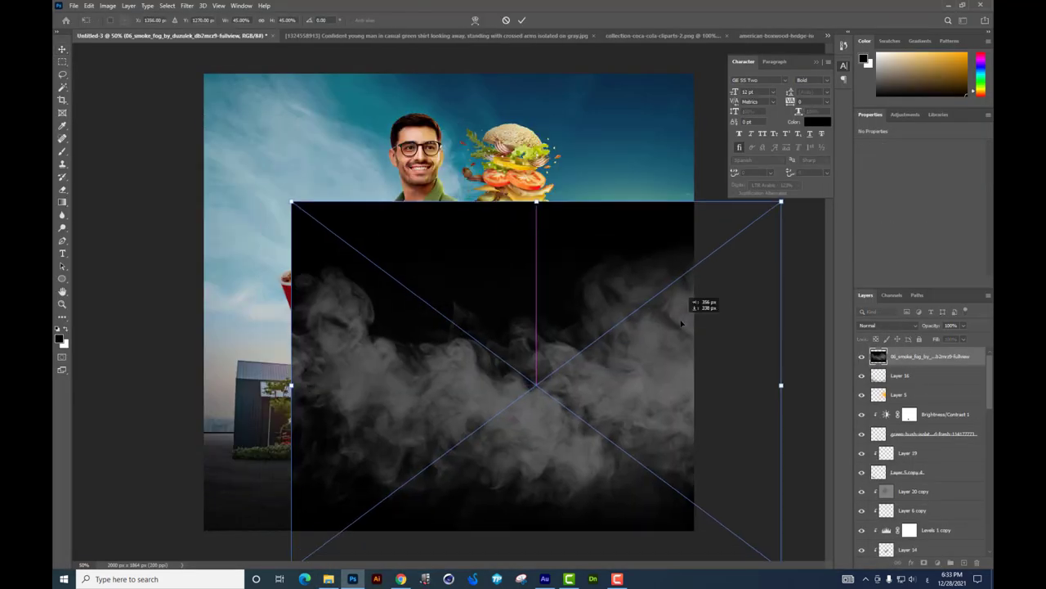
Step: Shrink the smoke to about half size at the lower right, then duplicate it and flip the copy horizontally
left_click_drag(782, 205, 649, 303)
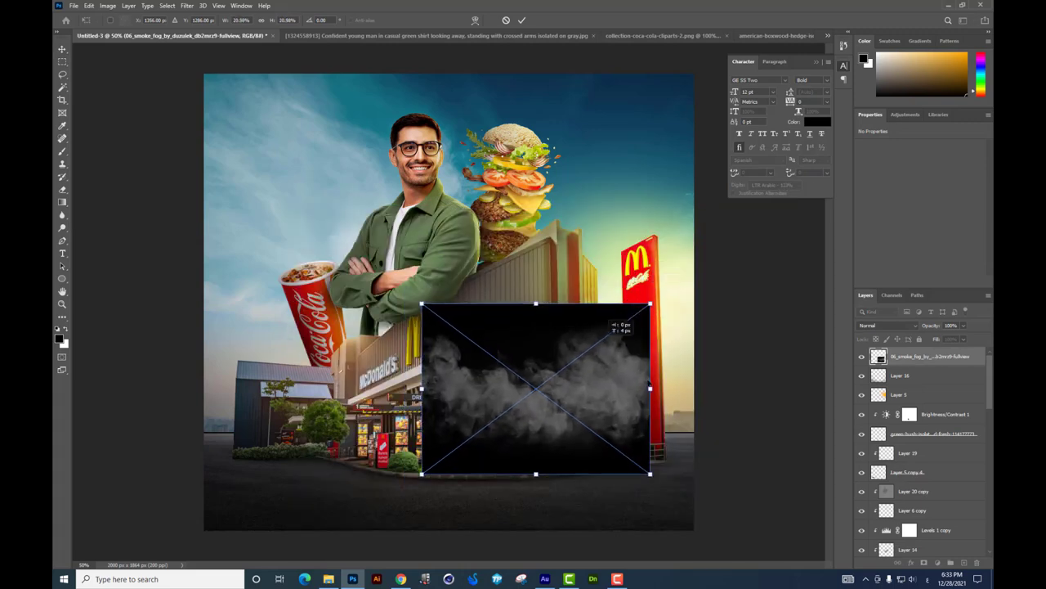
mouse_move(590, 336)
left_mouse_down()
mouse_move(654, 386)
mouse_move(633, 387)
left_mouse_up()
key("Return")
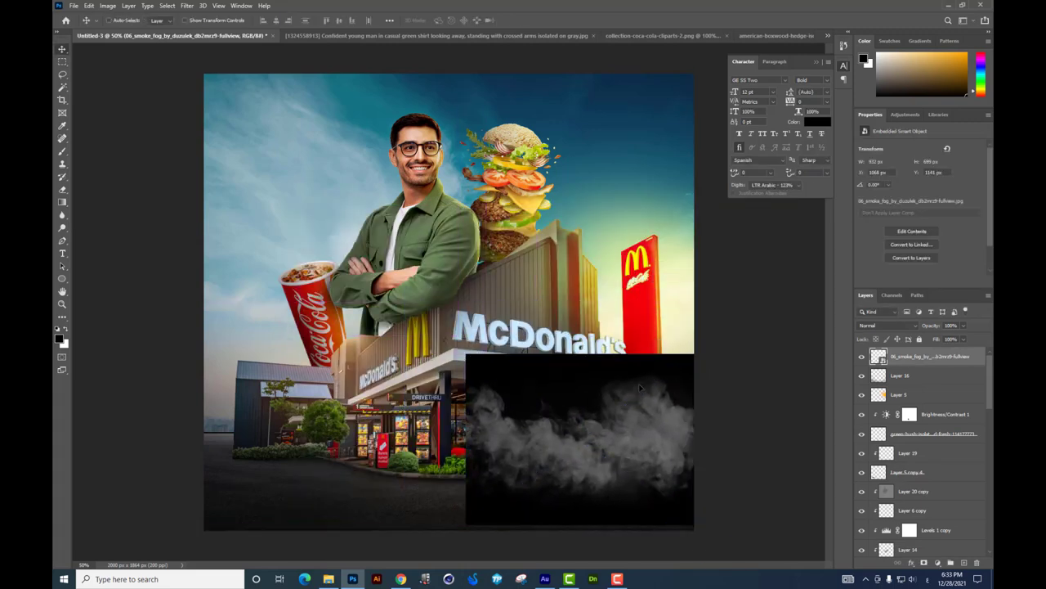
key("ctrl+j")
key("ctrl+t")
left_click_drag(691, 401, 193, 407)
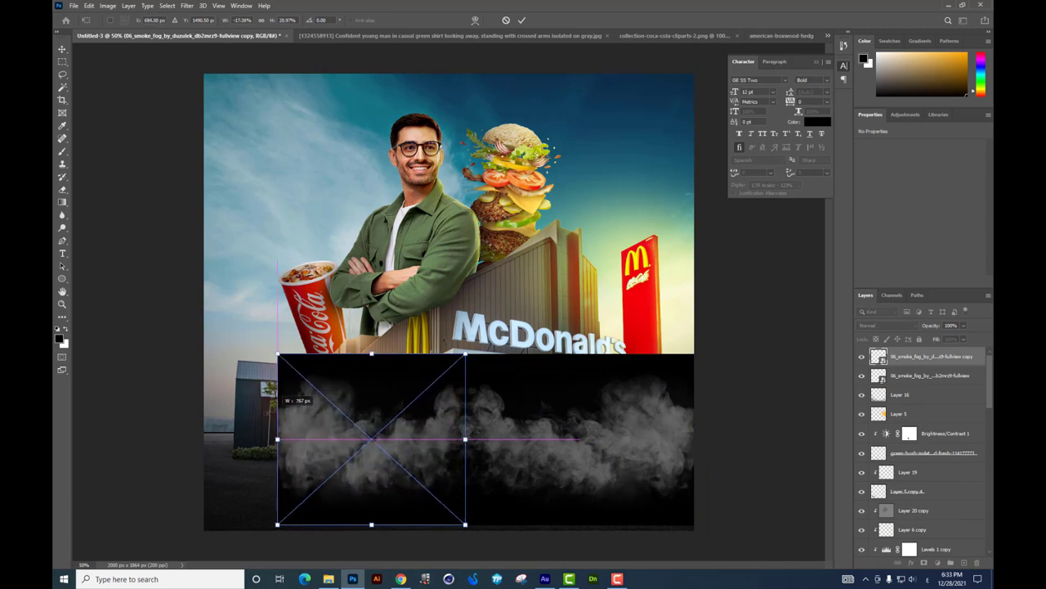
key("Return")
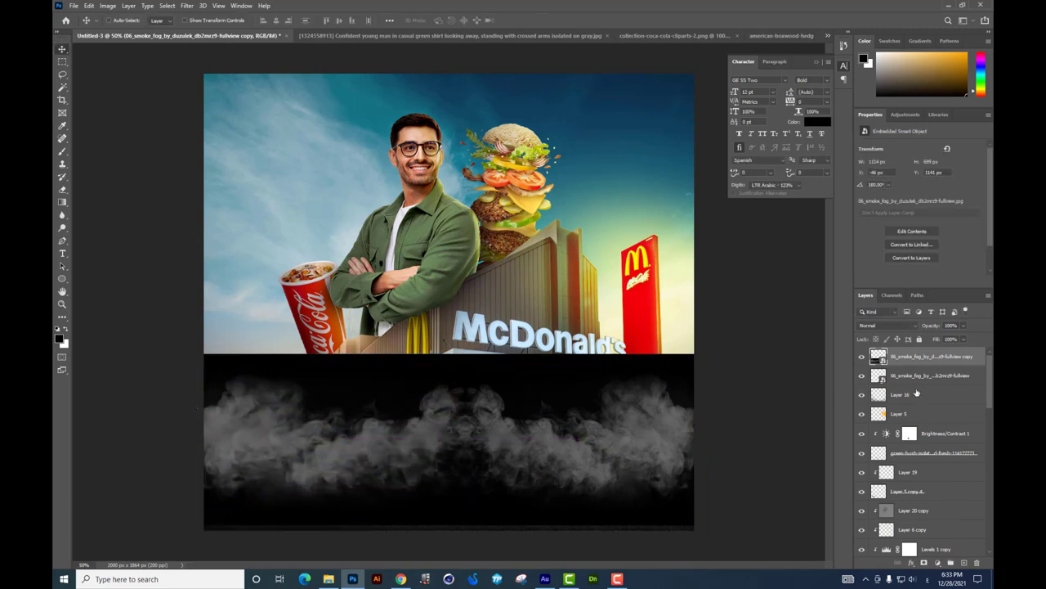
Step: Set the top smoke layer to Screen blend at 30% opacity, scaled slightly larger
left_click(924, 356)
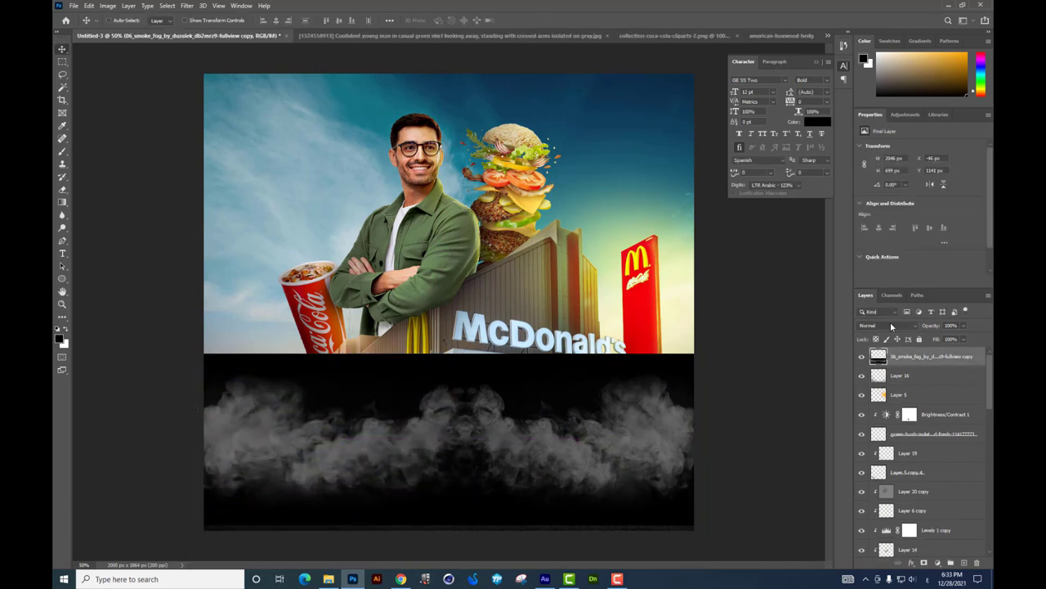
left_click(891, 325)
left_click(871, 406)
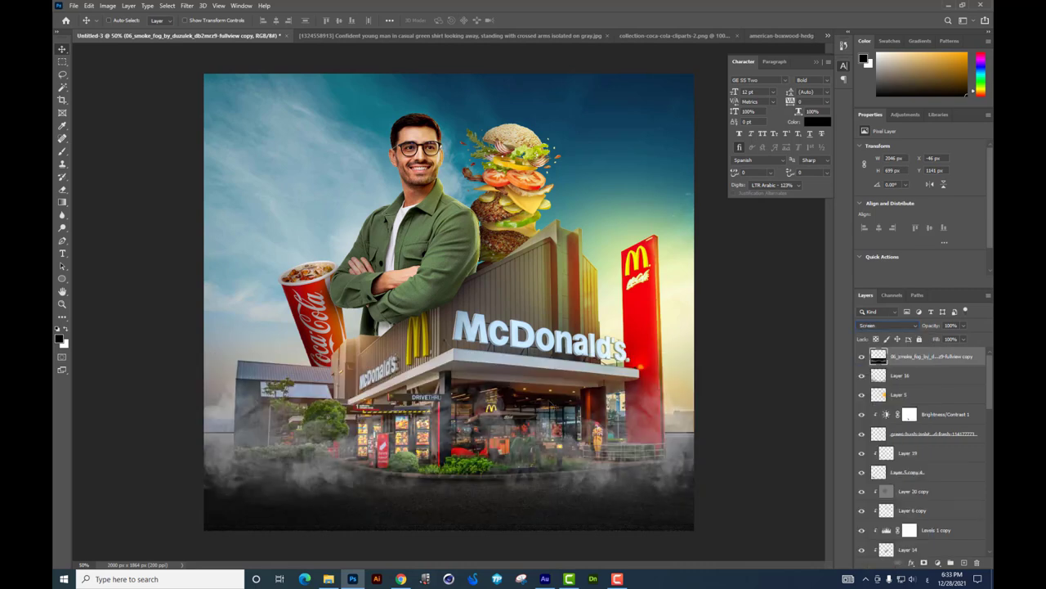
key("ctrl+t")
left_click_drag(696, 403, 766, 379)
key("Return")
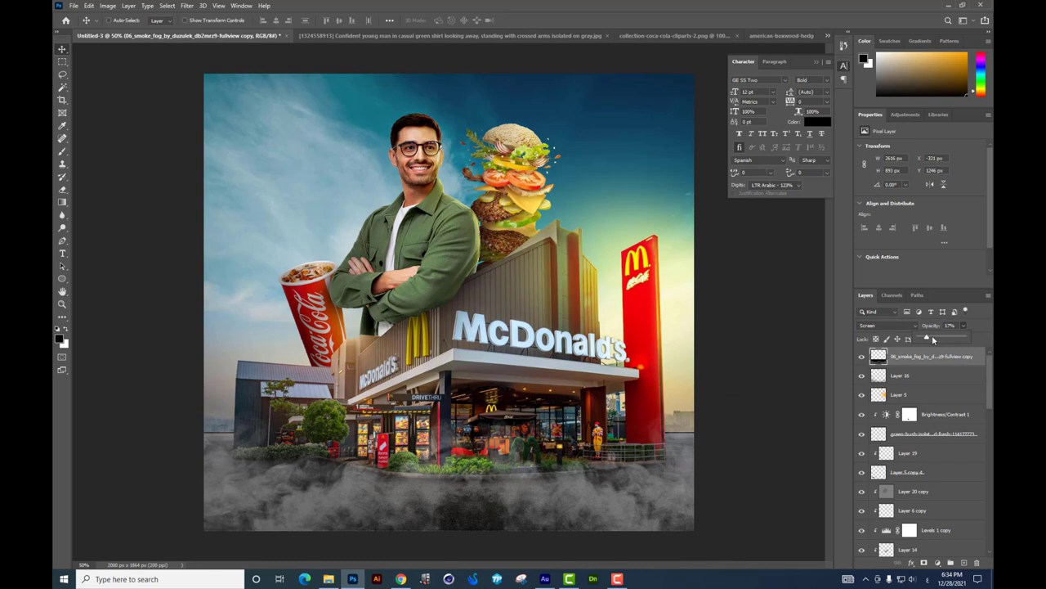
left_click_drag(934, 339, 944, 339)
left_click_drag(638, 388, 640, 401)
Step: Duplicate the smoke, move the copy below Layer 1, and position both smokes along the ground
key("ctrl+j")
scroll(913, 462, "down", 2)
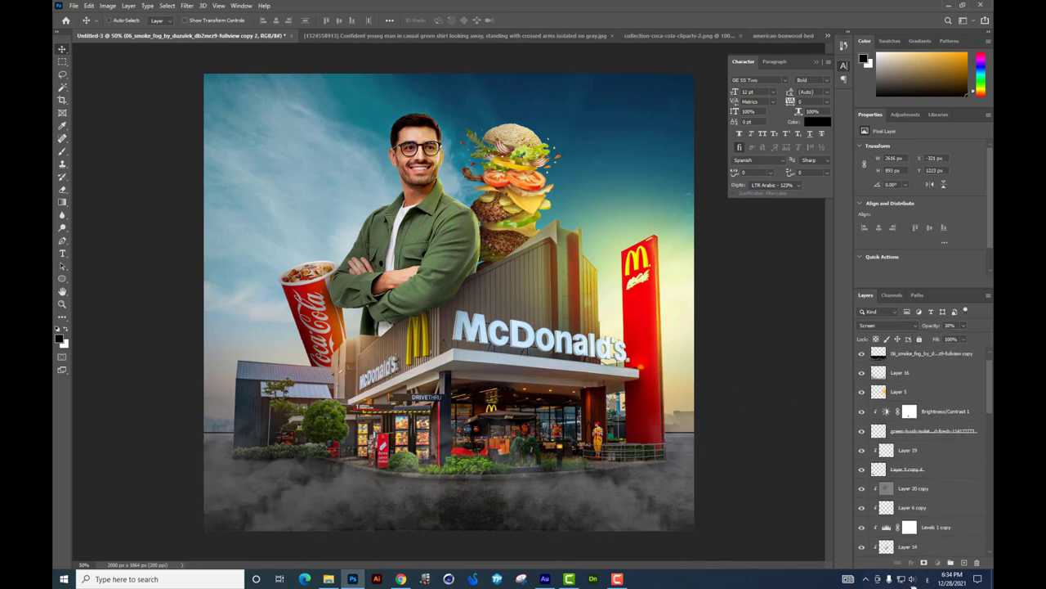
scroll(913, 462, "down", 2)
scroll(913, 462, "down", 2)
scroll(919, 515, "down", 2)
left_click_drag(925, 566, 975, 407)
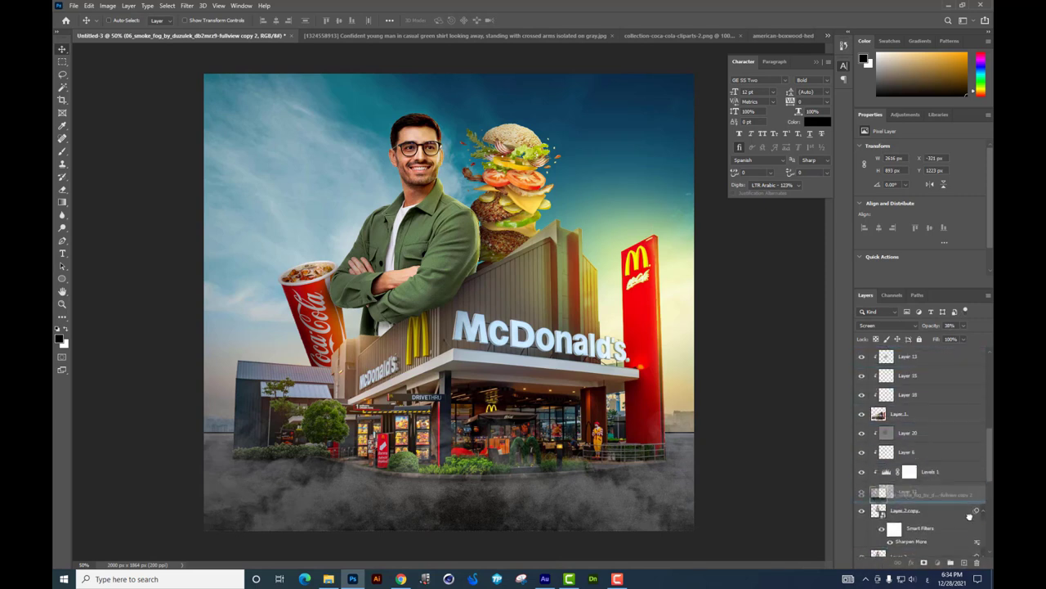
left_click_drag(975, 407, 940, 421)
mouse_move(590, 352)
left_mouse_down()
mouse_move(548, 360)
mouse_move(644, 231)
left_mouse_up()
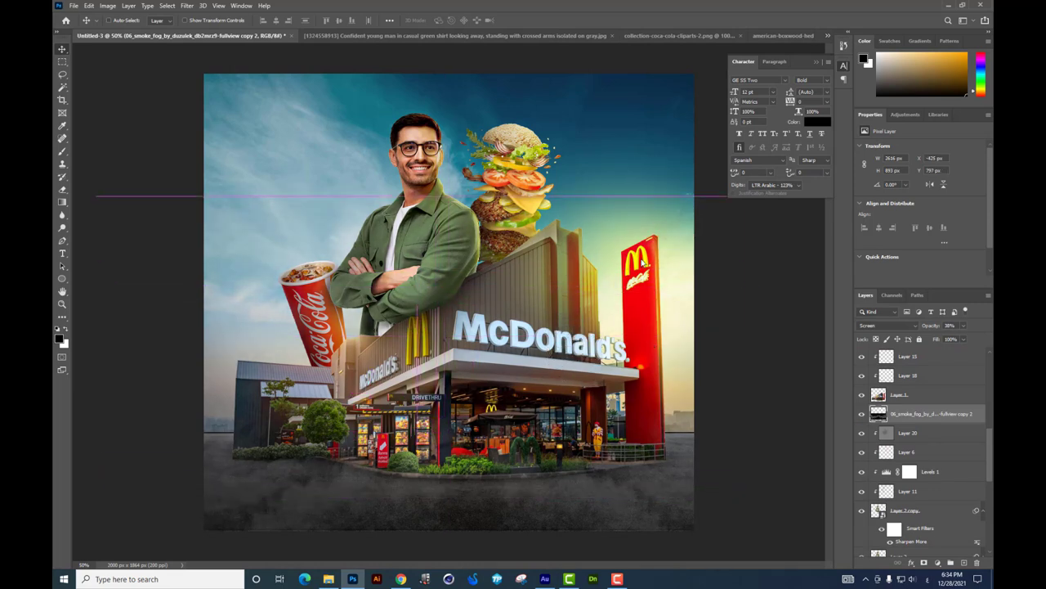
left_click_drag(644, 230, 629, 255)
scroll(924, 433, "up", 5)
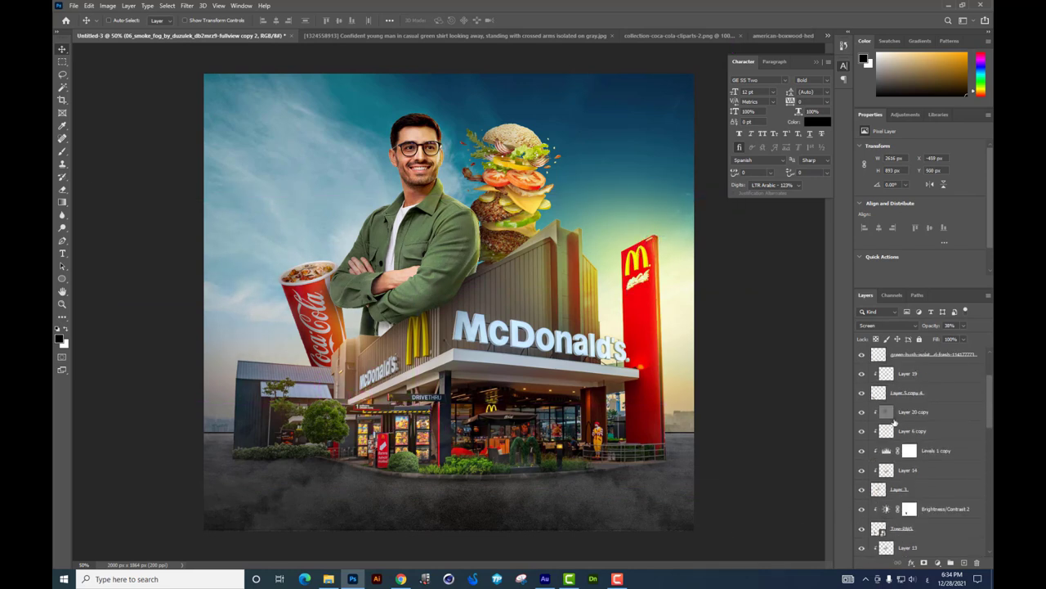
left_click_drag(544, 392, 549, 406, "ctrl")
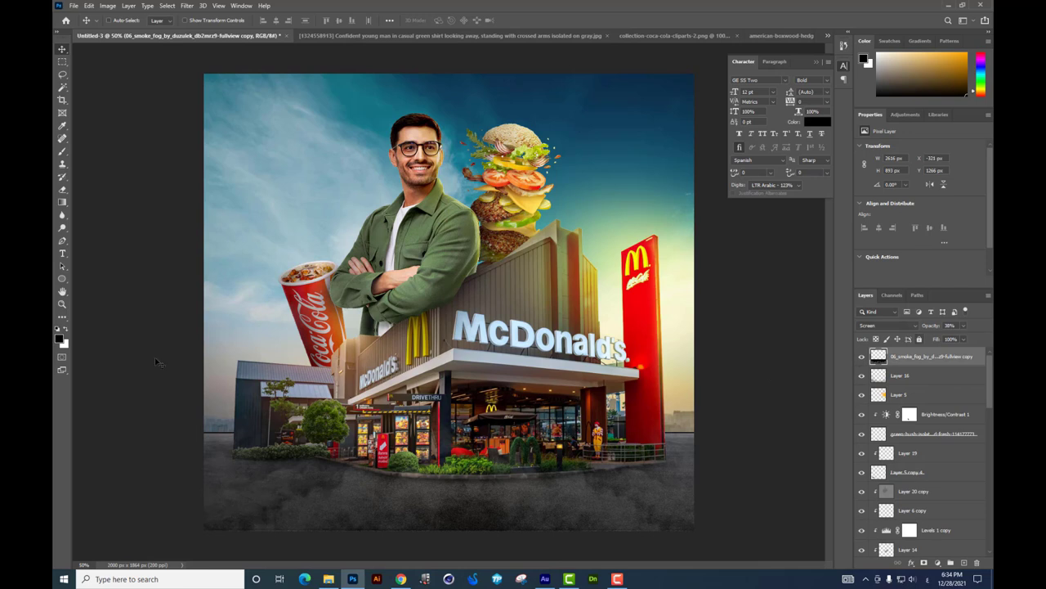
Step: Set the Eraser to a large soft round brush with Flow around 6%
key("e")
key("ctrl+minus")
key("ctrl+minus")
right_click(515, 335)
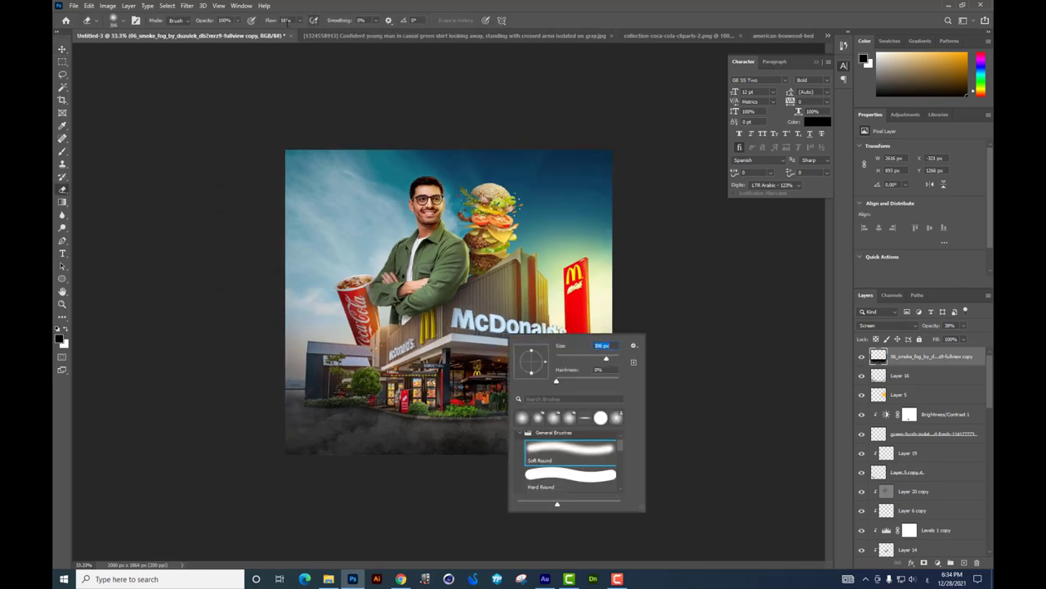
left_click(300, 20)
left_click_drag(298, 33, 292, 33)
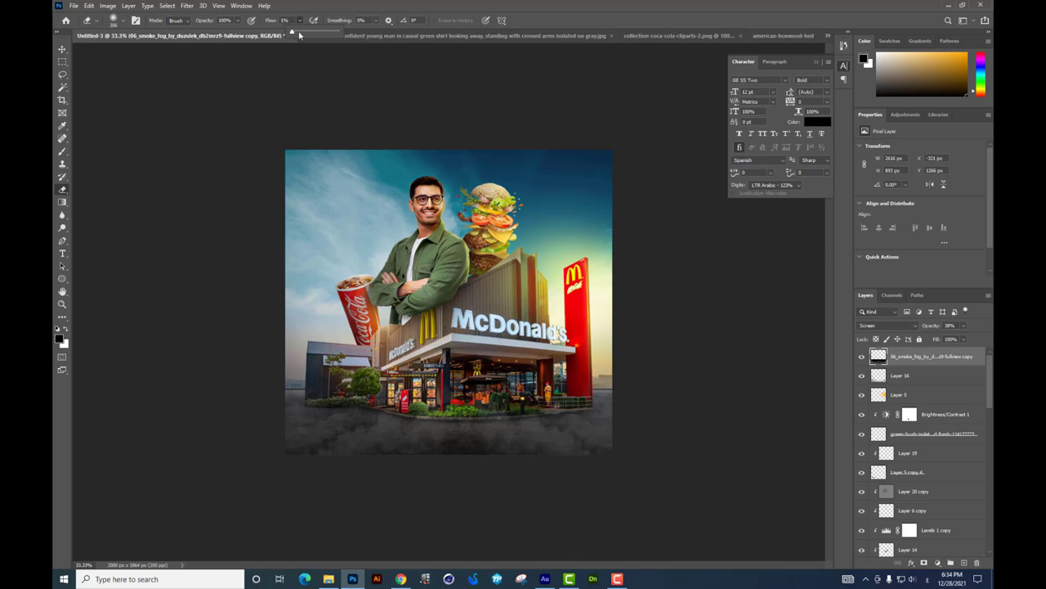
right_click(561, 370)
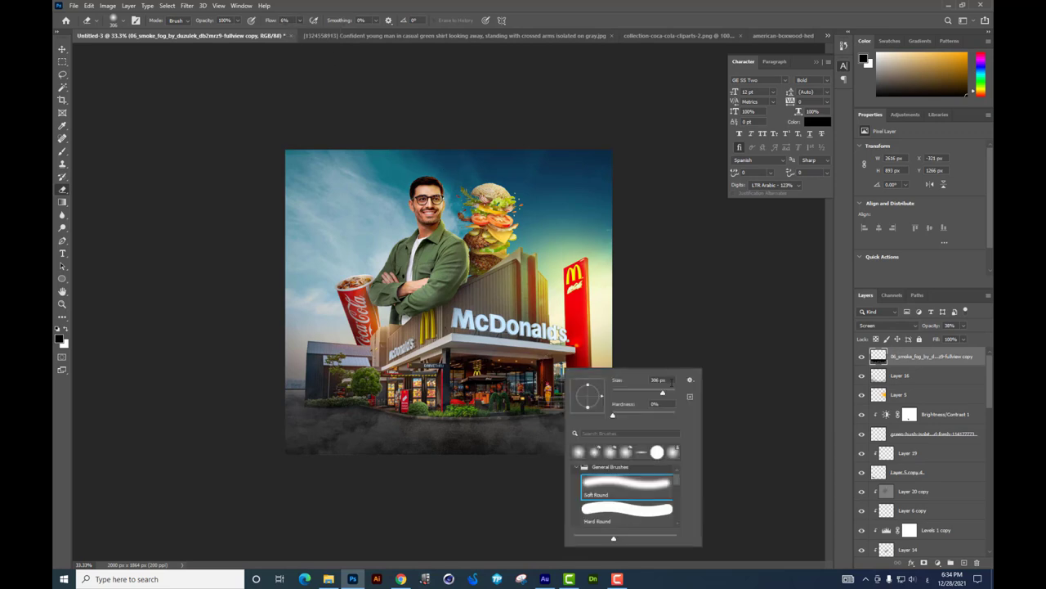
left_click(294, 495)
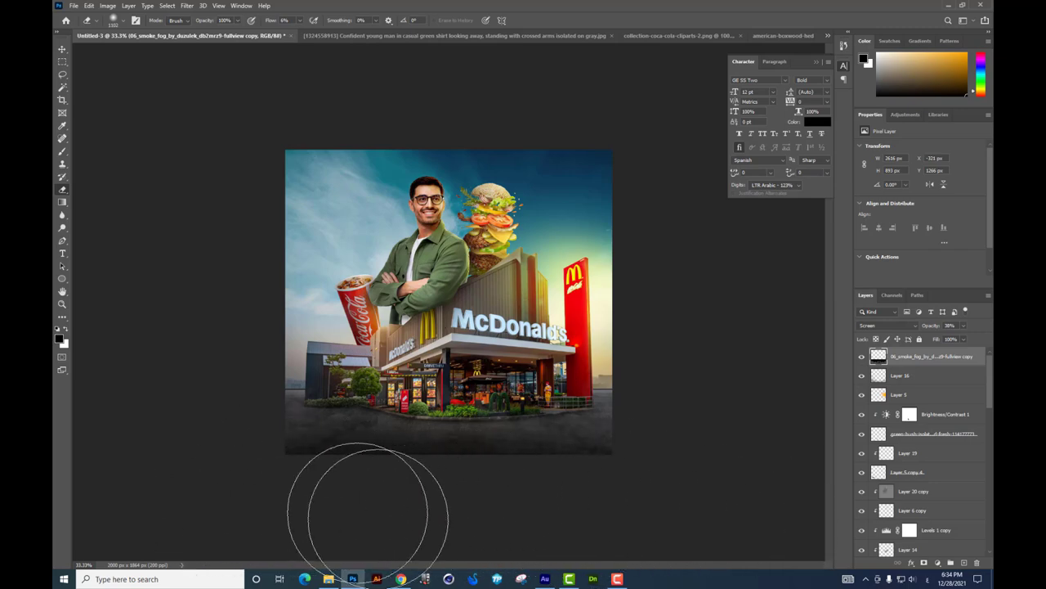
key("ctrl+plus")
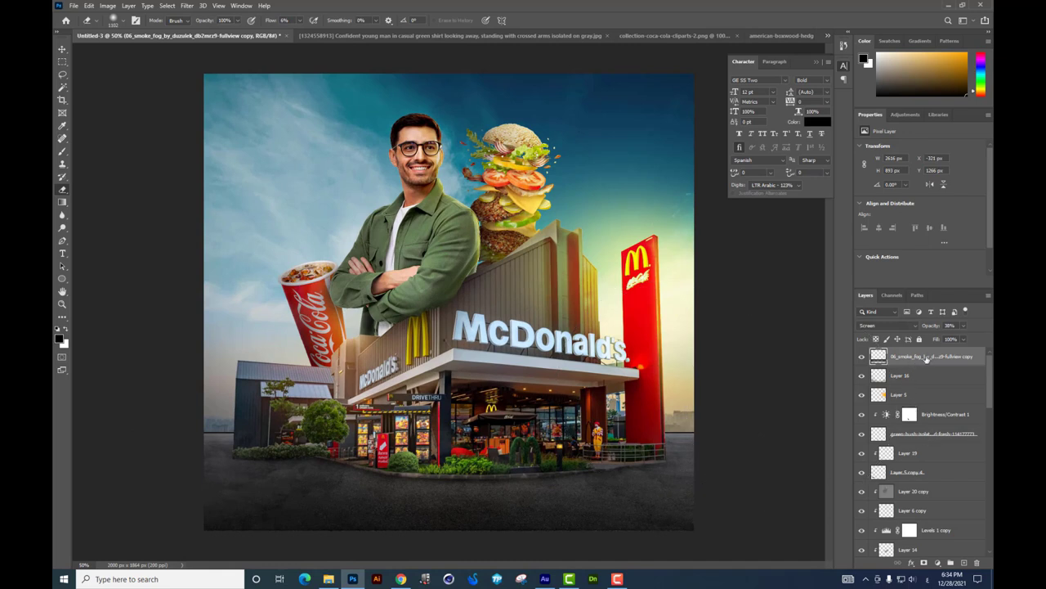
Step: Add a Color Lookup layer using FoggyNight, blended in Luminosity at reduced opacity
left_click(937, 563)
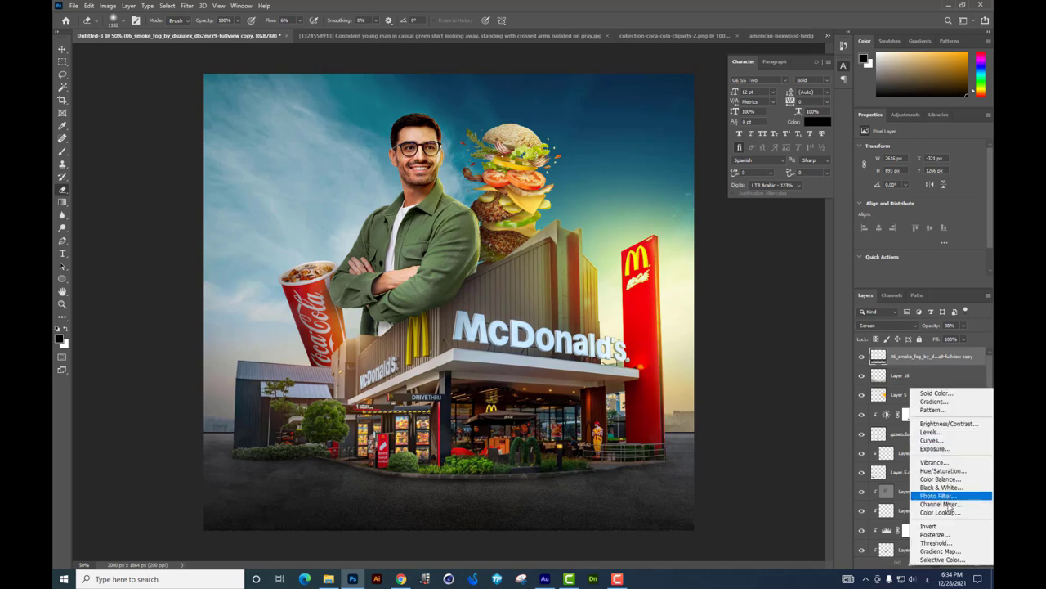
left_click(940, 511)
left_click(940, 148)
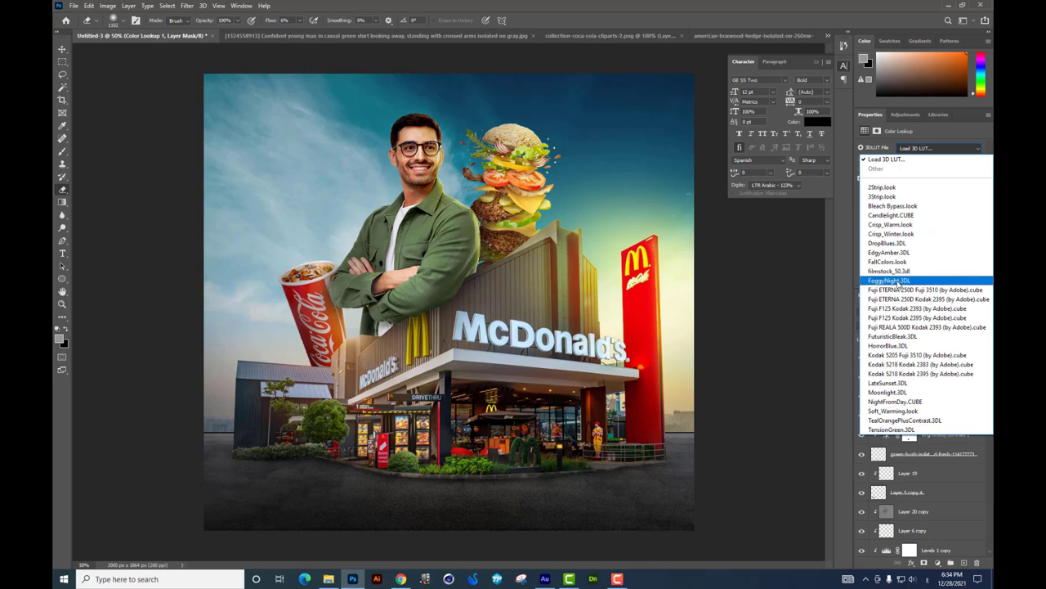
left_click(900, 282)
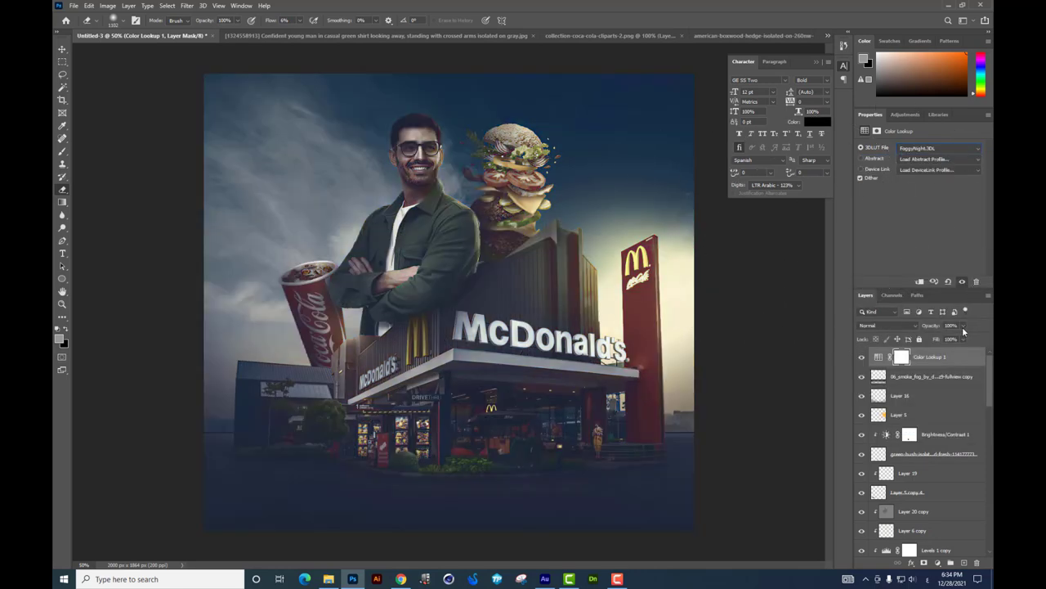
left_click(963, 326)
left_click_drag(943, 339, 941, 339)
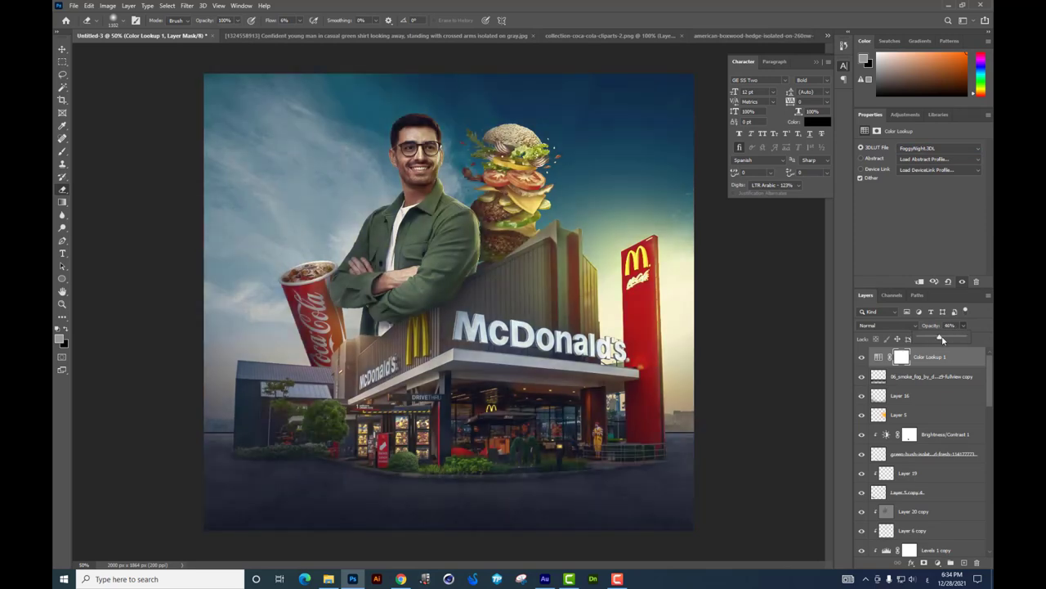
left_click(887, 326)
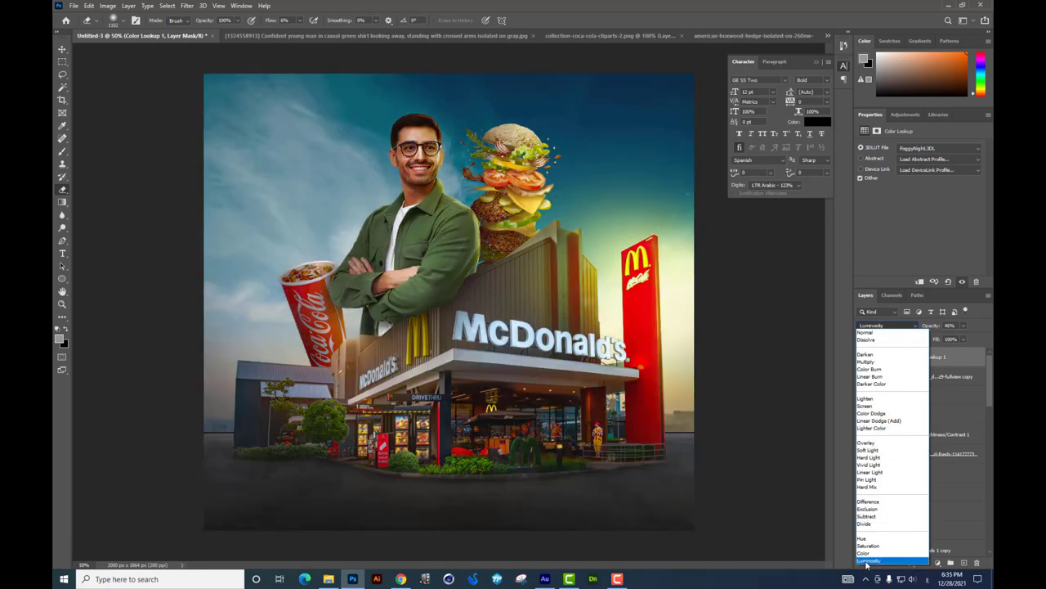
left_click(867, 561)
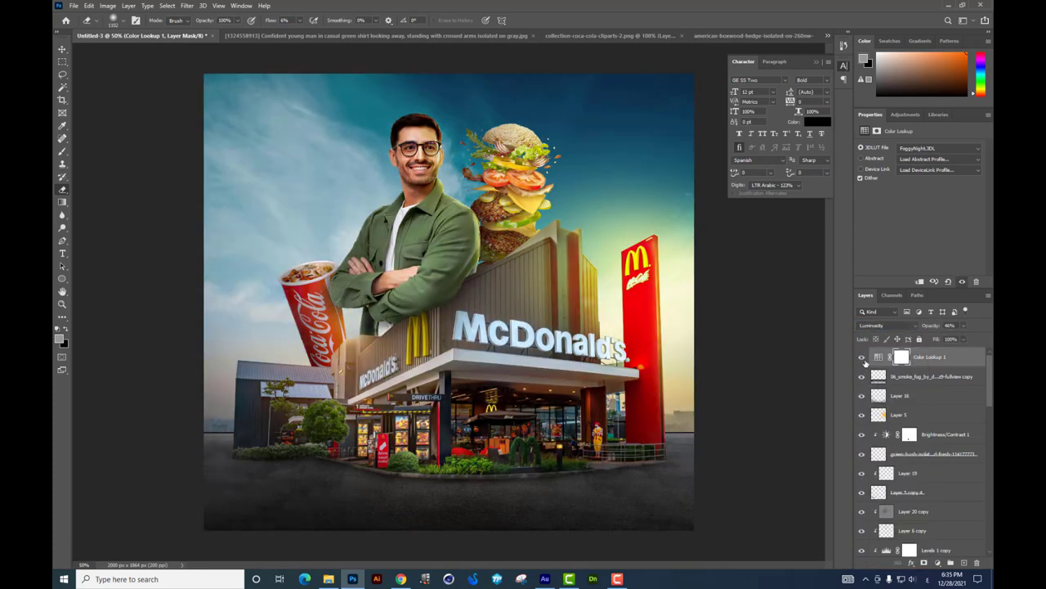
left_click(862, 357)
left_click(862, 357)
left_click(862, 357)
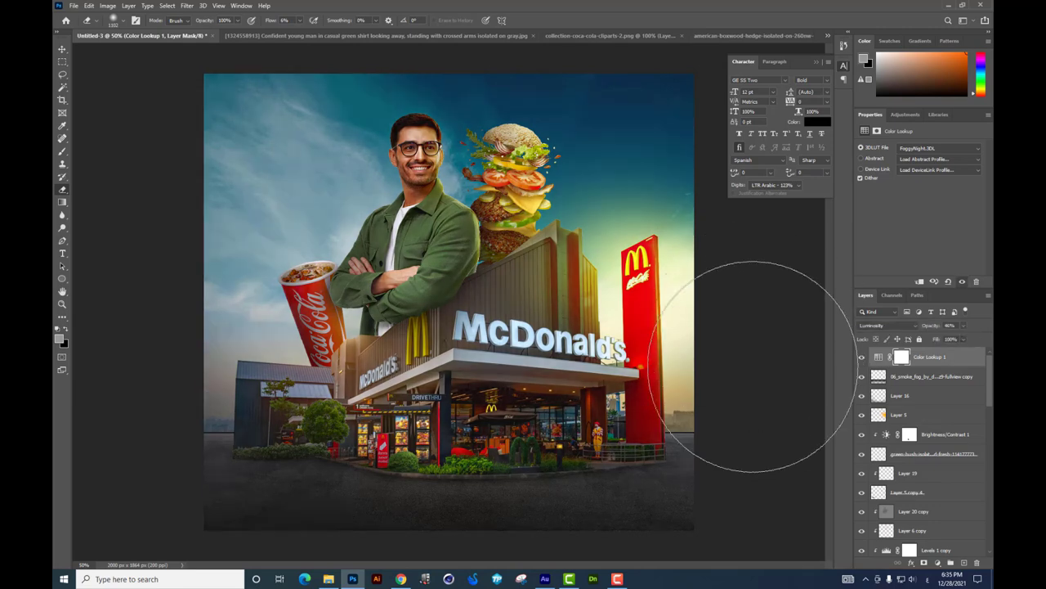
Step: Add a second Color Lookup with the EdgyAmber look in Soft Light at low opacity
left_click(62, 49)
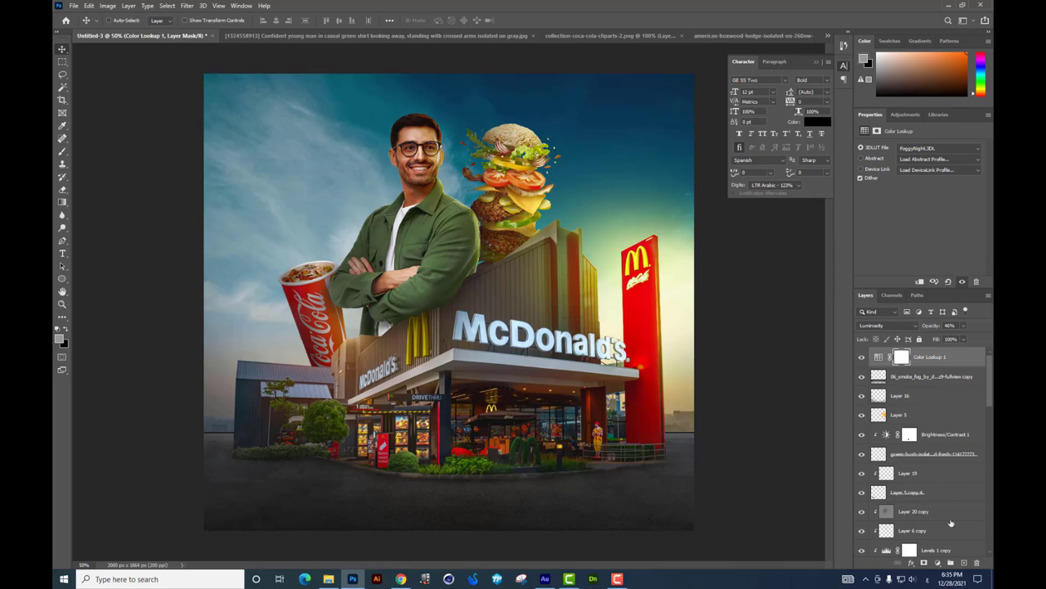
left_click(940, 562)
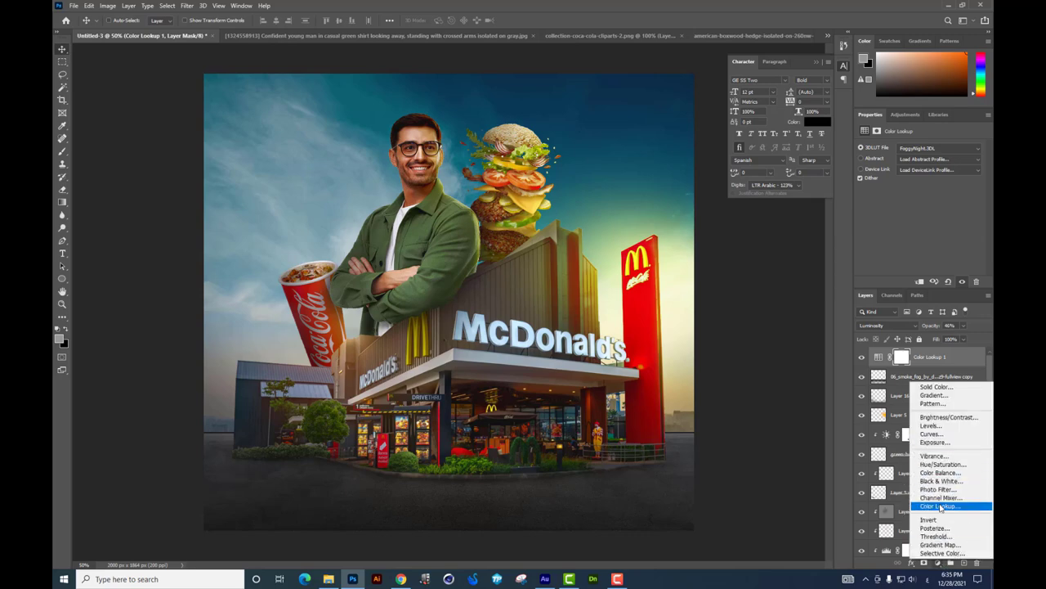
left_click(940, 496)
left_click(915, 147)
left_click(917, 199)
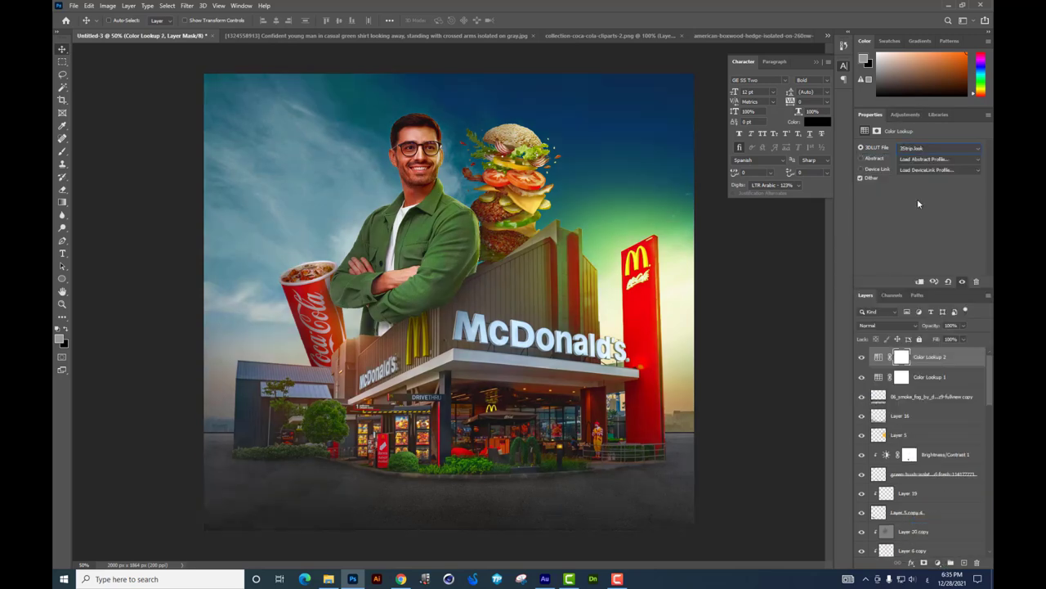
key("Down")
key("Down")
key("Down")
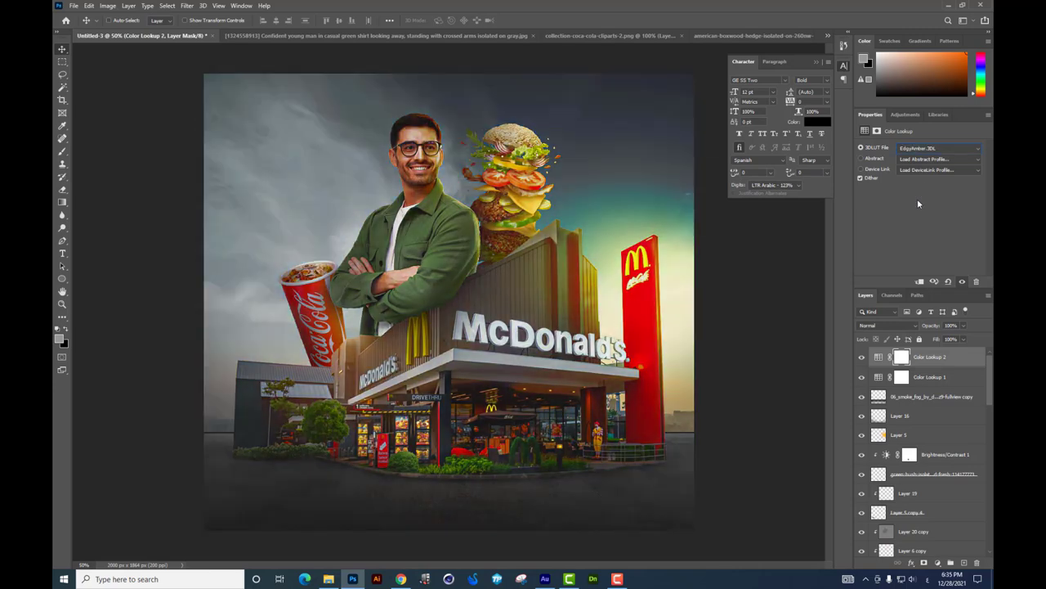
key("Down")
key("Down")
key("Up")
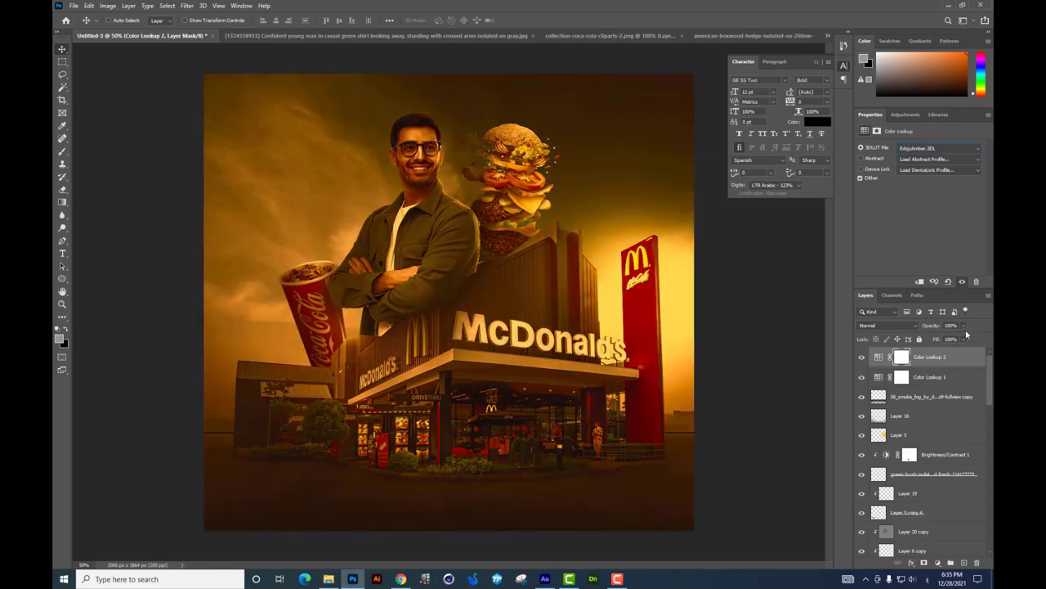
left_click(930, 339)
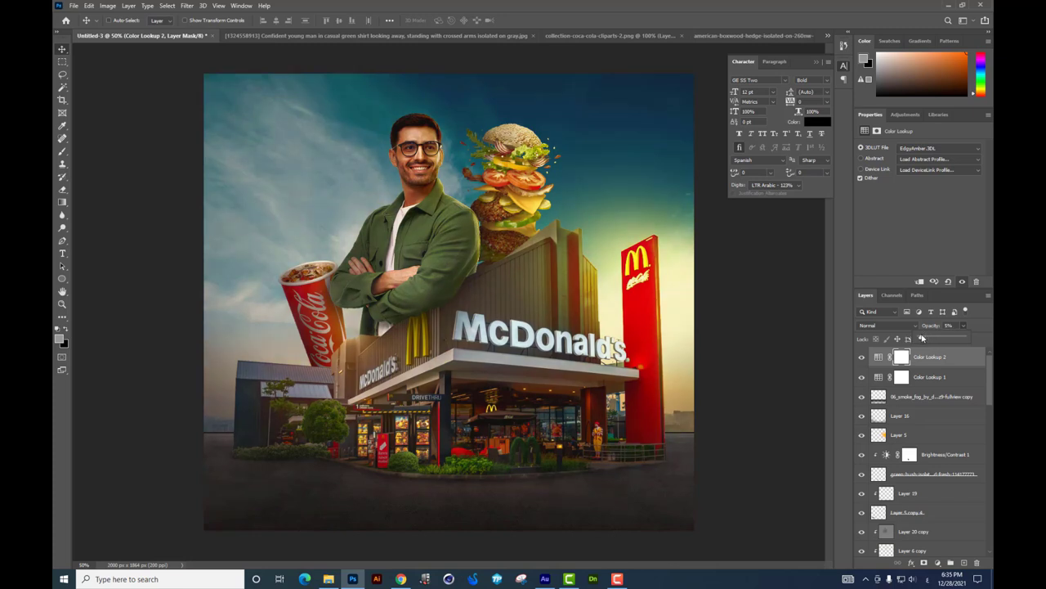
left_click(903, 326)
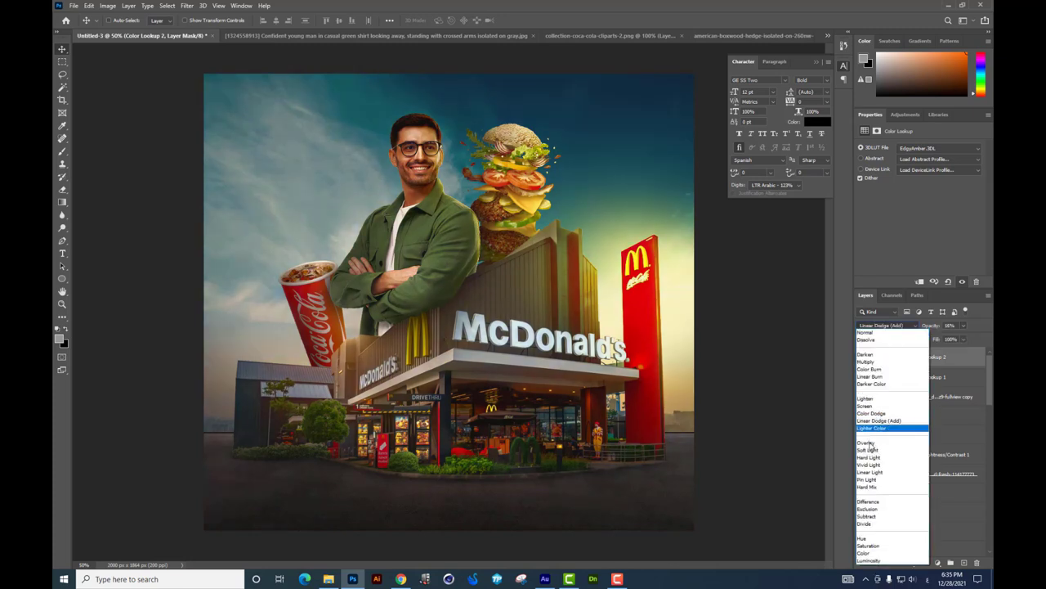
left_click(869, 451)
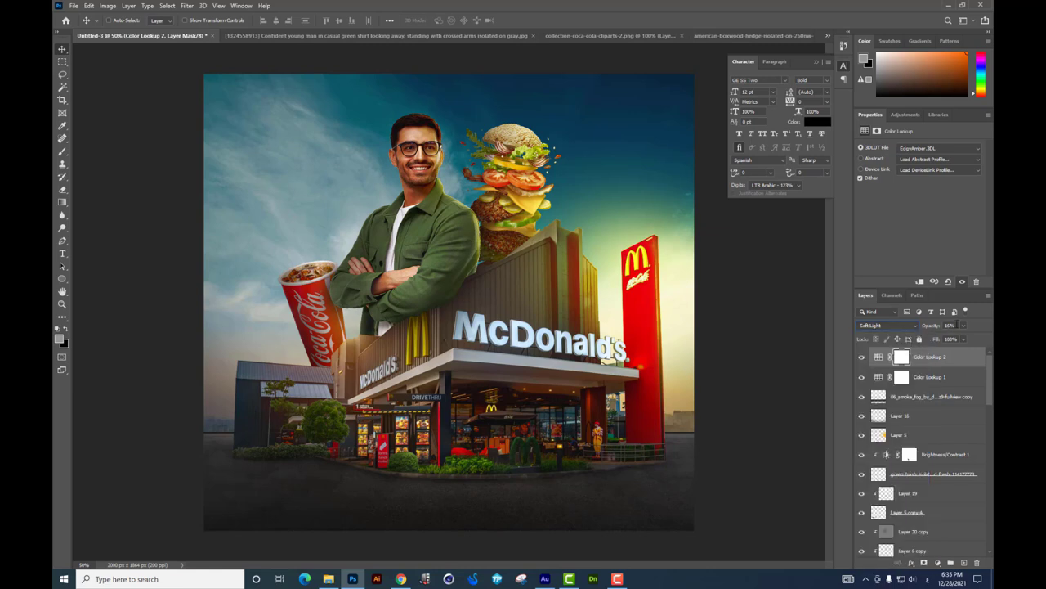
left_click(963, 326)
Step: Raise Color Lookup 1's opacity slightly to 41% and reselect Color Lookup 2
left_click(924, 376)
left_click(963, 325)
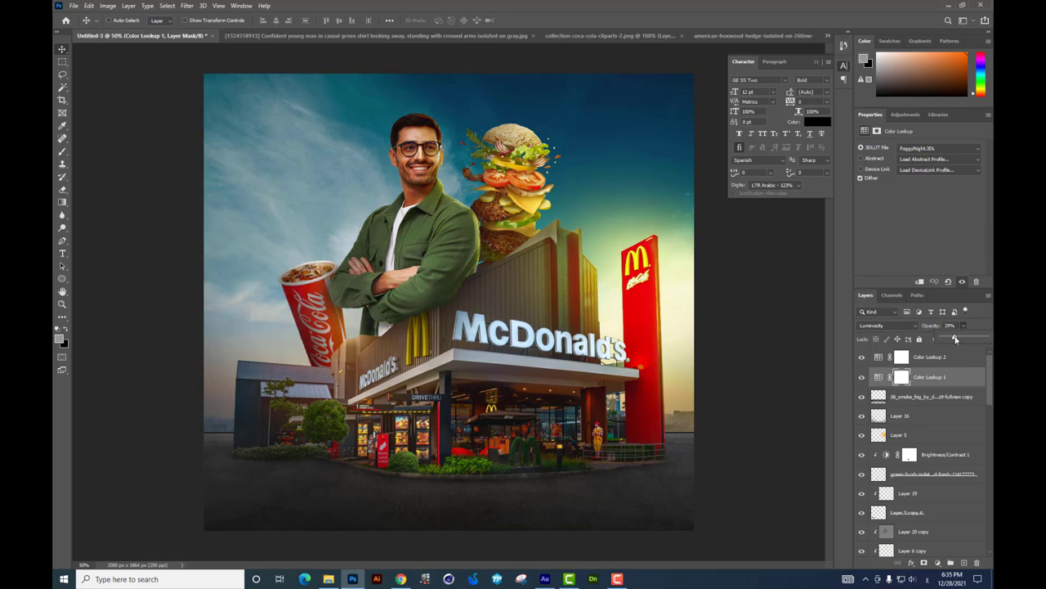
left_click_drag(954, 338, 957, 338)
left_click(687, 270)
left_click(949, 357)
left_click(936, 563)
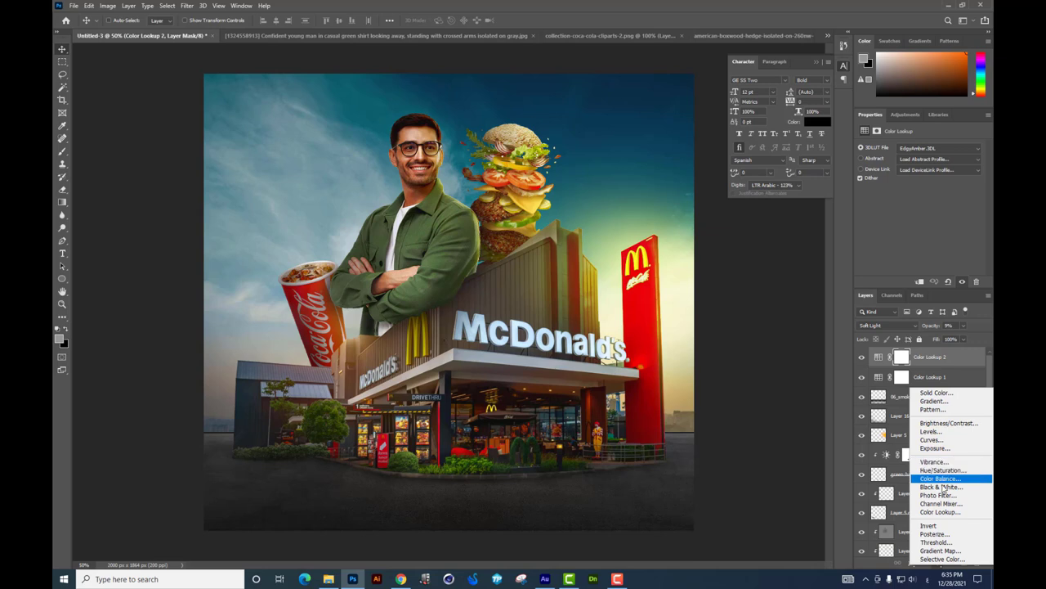
Step: Add a Photo Filter layer set to Orange and toggle it to compare the warming
left_click(945, 497)
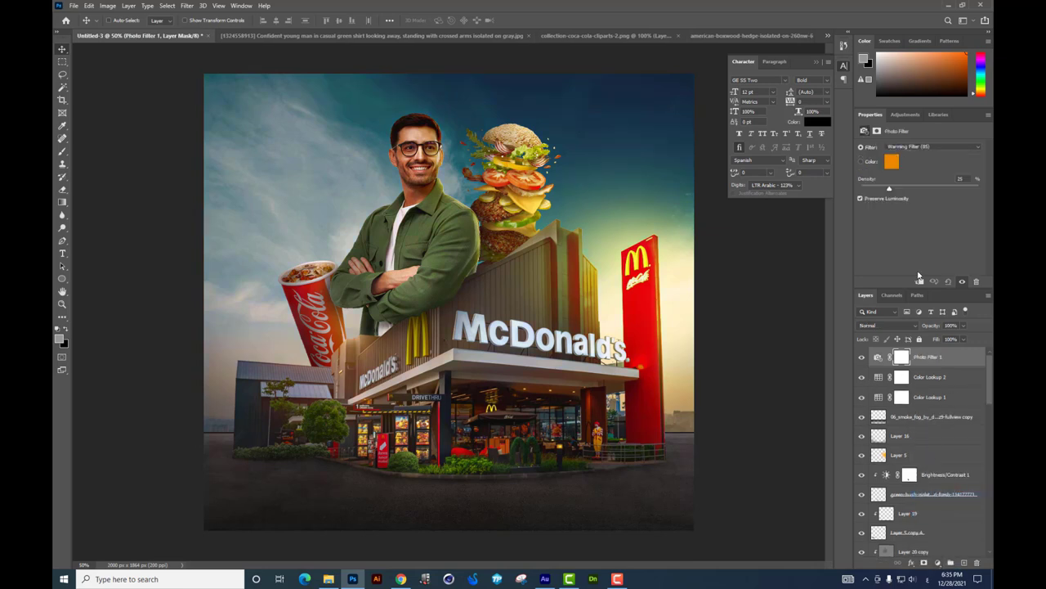
left_click(902, 146)
left_click(902, 167)
key("Down")
key("Down")
key("Down")
key("Down")
key("Down")
left_click(900, 150)
left_click(890, 215)
left_click(862, 362)
left_click(861, 362)
left_click(938, 564)
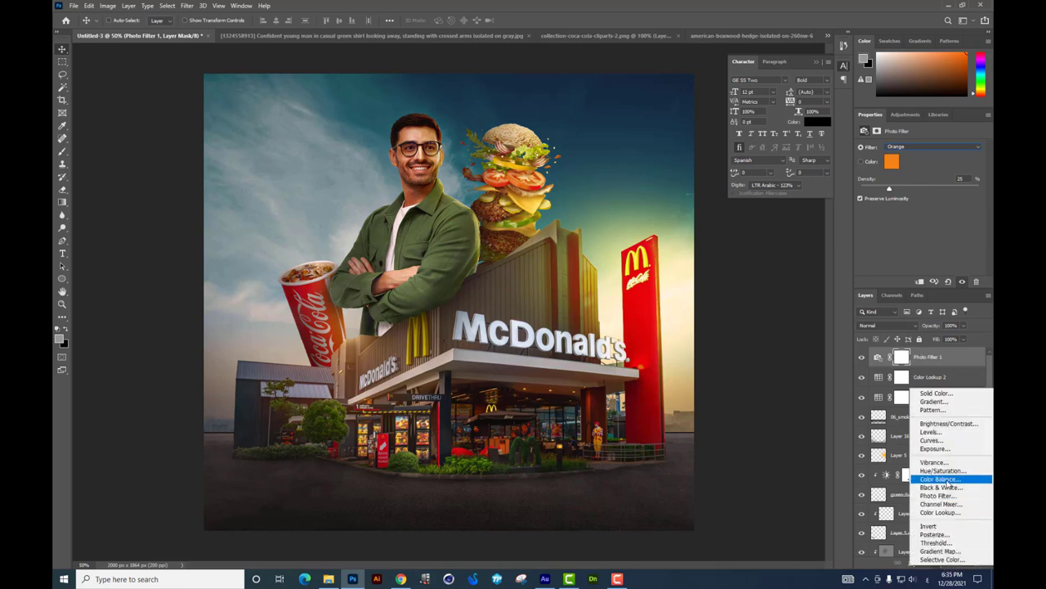
Step: Add a Hue/Saturation layer with Hue +2, Saturation -1 and Lightness -1
left_click(945, 471)
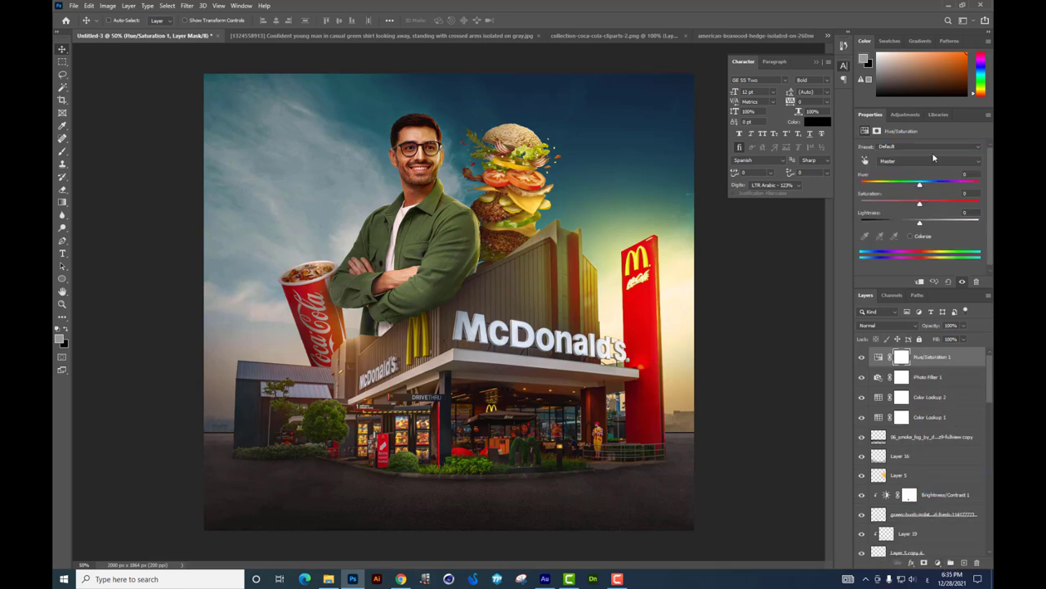
left_click_drag(919, 186, 923, 187)
left_click_drag(919, 204, 912, 205)
left_click_drag(921, 227, 919, 227)
Step: Add a Selective Color layer and adjust cyan and black for Neutrals, then cyan, magenta and black for Whites
left_click(937, 563)
left_click(940, 558)
left_click(899, 157)
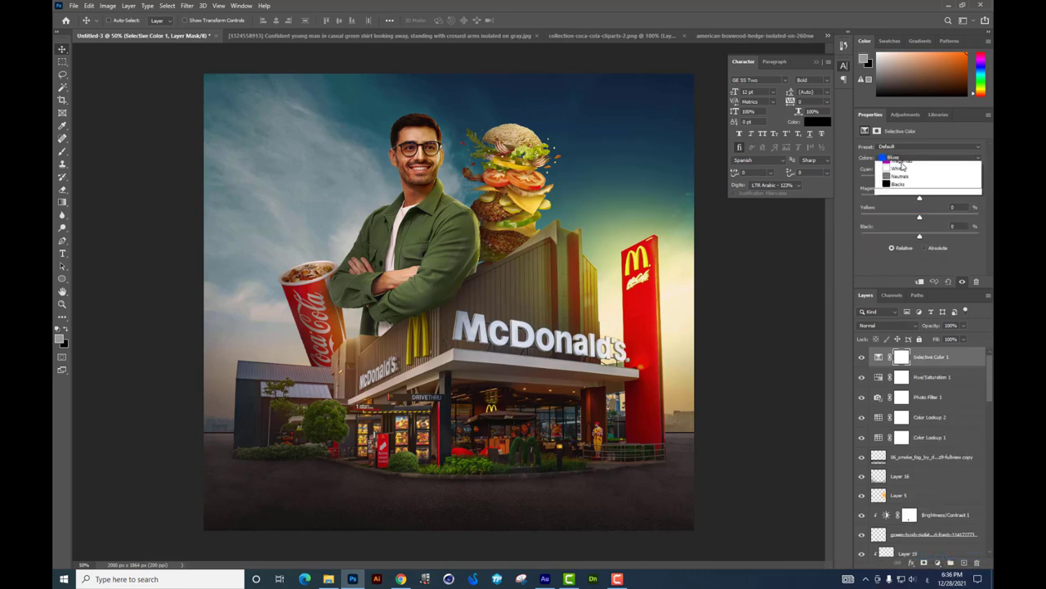
left_click(899, 221)
mouse_move(919, 179)
left_mouse_down()
mouse_move(946, 179)
mouse_move(933, 179)
mouse_move(919, 200)
left_mouse_up()
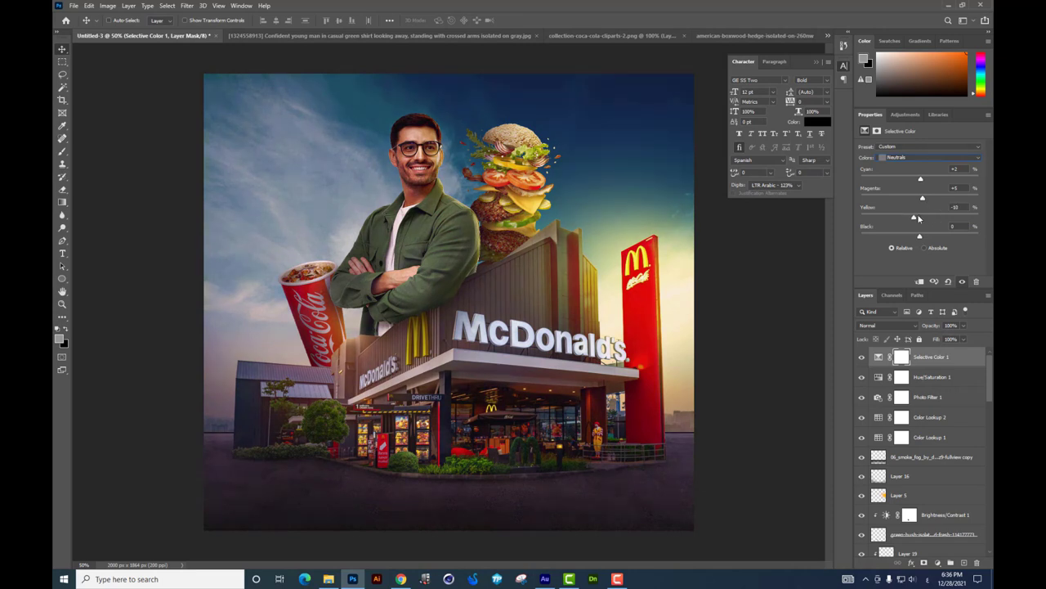
left_click_drag(919, 236, 917, 237)
left_click(903, 160)
left_click(899, 215)
left_click_drag(920, 179, 968, 184)
mouse_move(890, 180)
left_mouse_down()
mouse_move(949, 181)
mouse_move(938, 199)
mouse_move(897, 198)
left_mouse_up()
mouse_move(920, 236)
left_mouse_down()
mouse_move(962, 231)
mouse_move(921, 231)
left_mouse_up()
Step: Add cyan to Magentas, then adjust cyan, magenta and black in Blues
left_click(914, 159)
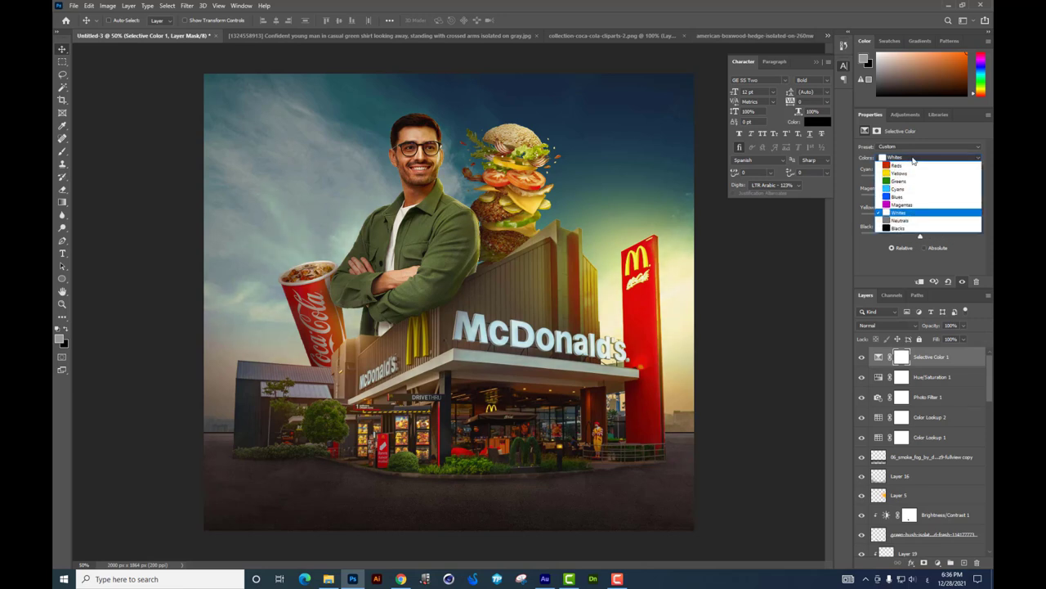
left_click(900, 205)
mouse_move(919, 178)
left_mouse_down()
mouse_move(929, 178)
mouse_move(907, 198)
mouse_move(962, 217)
left_mouse_up()
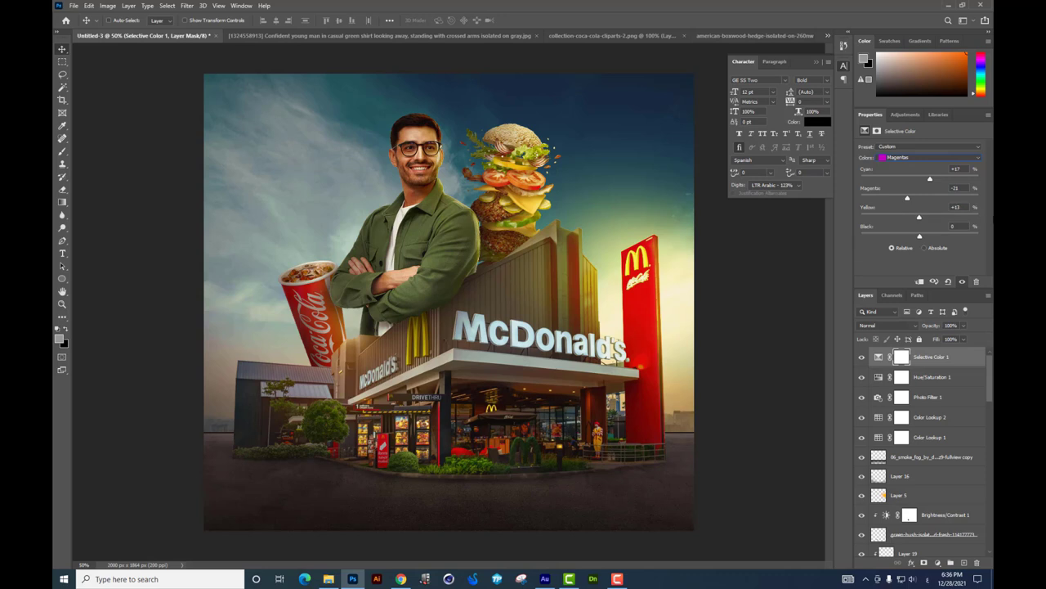
left_click(903, 164)
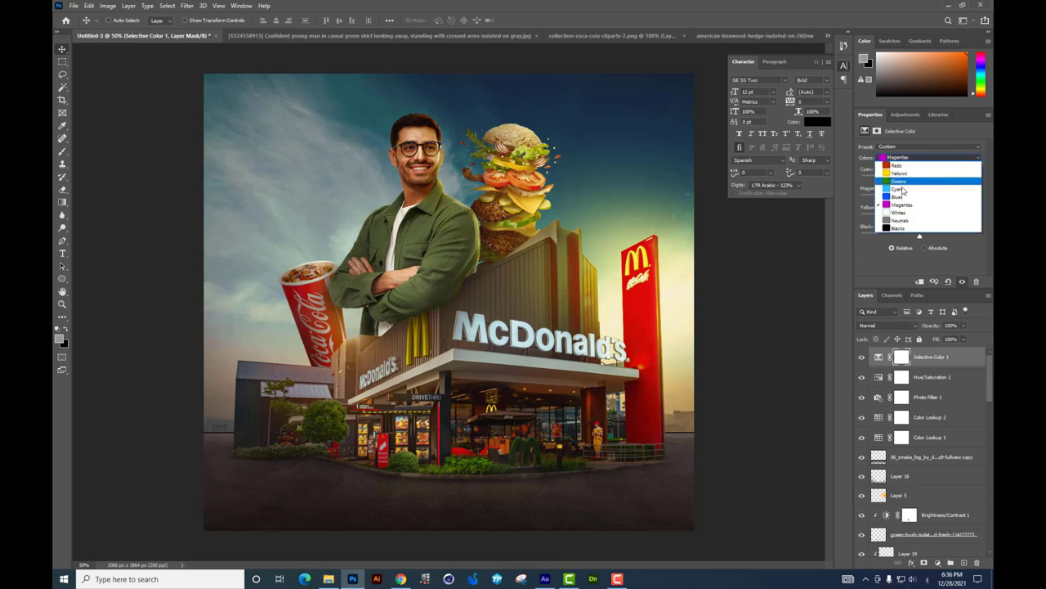
left_click(903, 194)
mouse_move(921, 179)
left_mouse_down()
mouse_move(861, 178)
mouse_move(978, 179)
left_mouse_up()
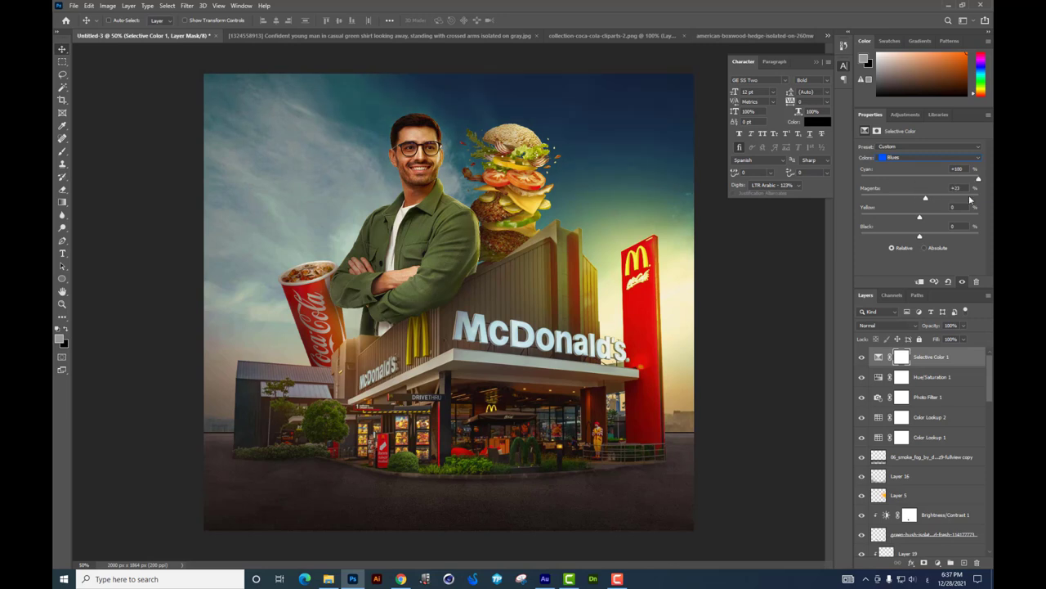
mouse_move(920, 197)
left_mouse_down()
mouse_move(954, 197)
mouse_move(903, 199)
mouse_move(879, 217)
left_mouse_up()
left_click_drag(931, 236, 937, 236)
Step: Tune Cyans (cyan -21, raised magenta) and cut cyan, magenta and black in Greens
left_click(909, 159)
left_click(907, 186)
left_click(956, 168)
type("-21")
left_click(950, 180)
mouse_move(920, 199)
left_mouse_down()
mouse_move(937, 200)
mouse_move(942, 217)
mouse_move(930, 237)
mouse_move(917, 237)
left_mouse_up()
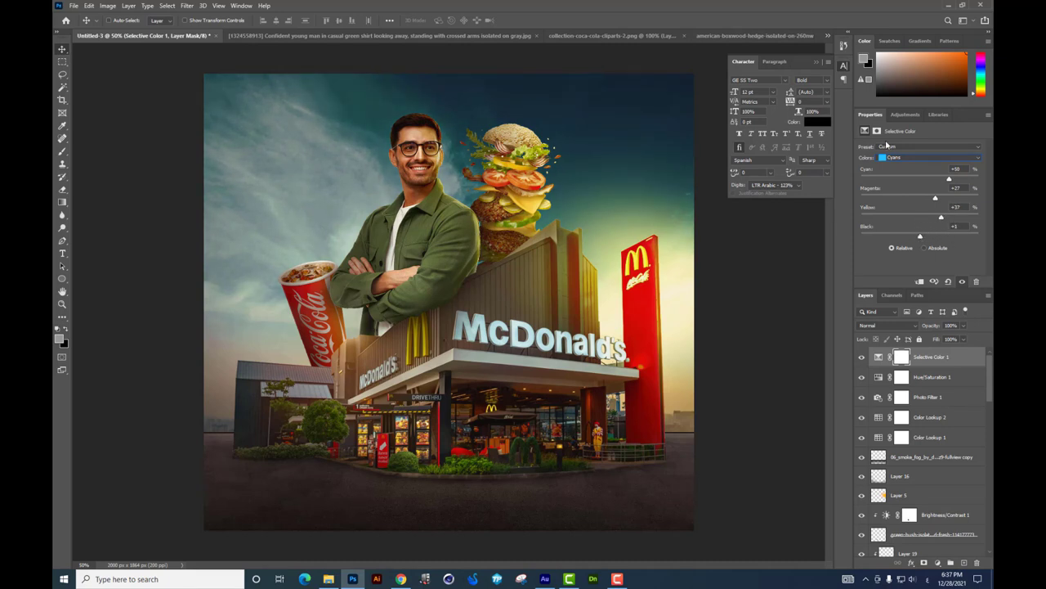
left_click(891, 155)
left_click(895, 168)
left_click_drag(987, 186, 819, 189)
mouse_move(954, 197)
left_mouse_down()
mouse_move(882, 200)
mouse_move(979, 217)
mouse_move(946, 236)
left_mouse_up()
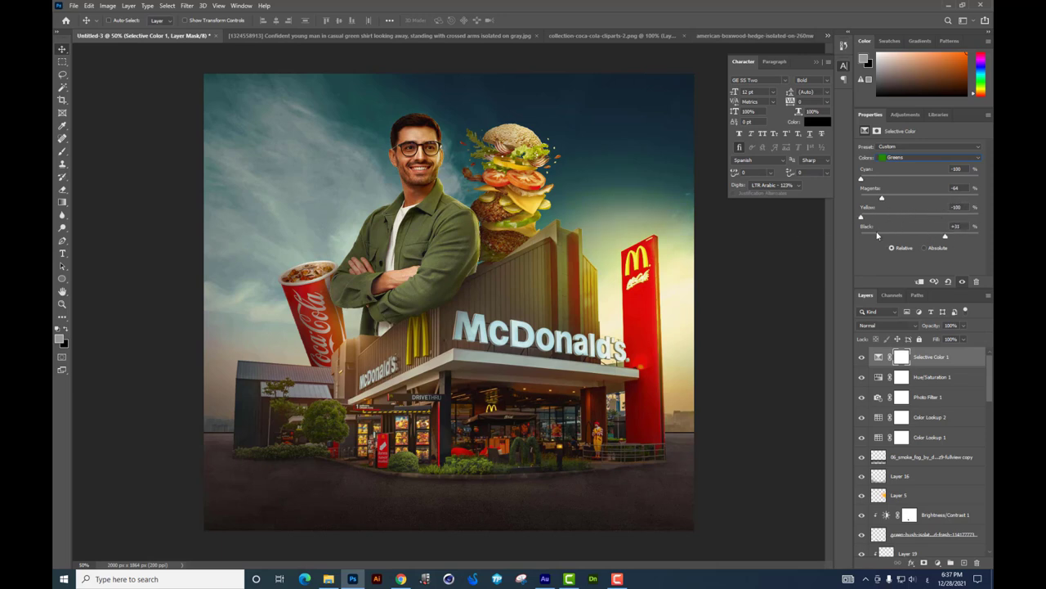
left_click_drag(871, 236, 765, 234)
Step: Retune Yellows, then warm Reds to Magenta +13, Yellow +28, Black -5
left_click(904, 157)
left_click(921, 174)
left_click_drag(919, 178, 913, 182)
left_click_drag(918, 196, 919, 198)
mouse_move(918, 217)
left_mouse_down()
mouse_move(935, 218)
mouse_move(940, 238)
left_mouse_up()
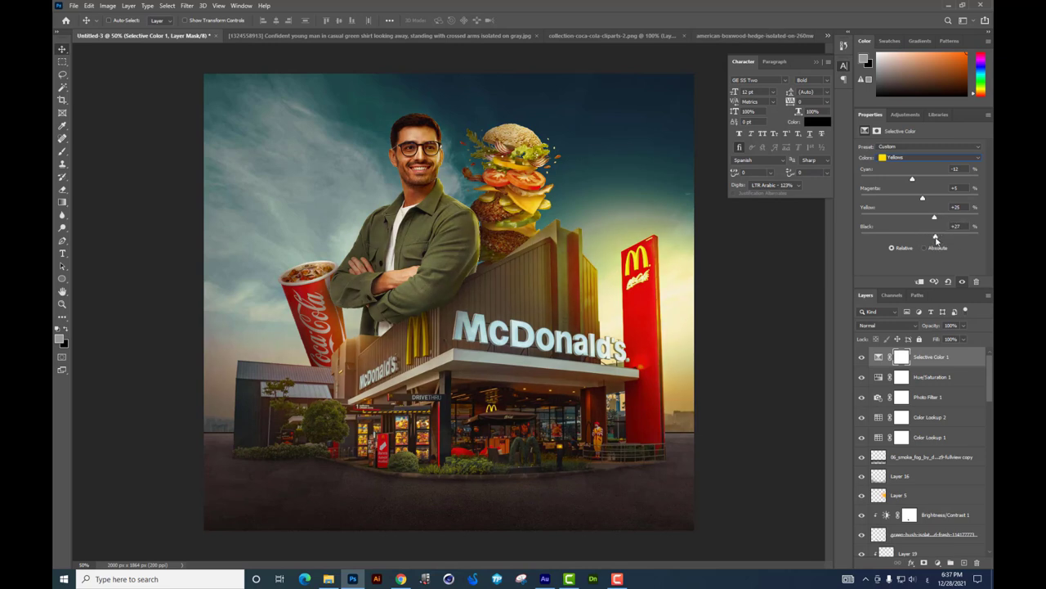
left_click_drag(935, 218, 927, 220)
left_click(897, 153)
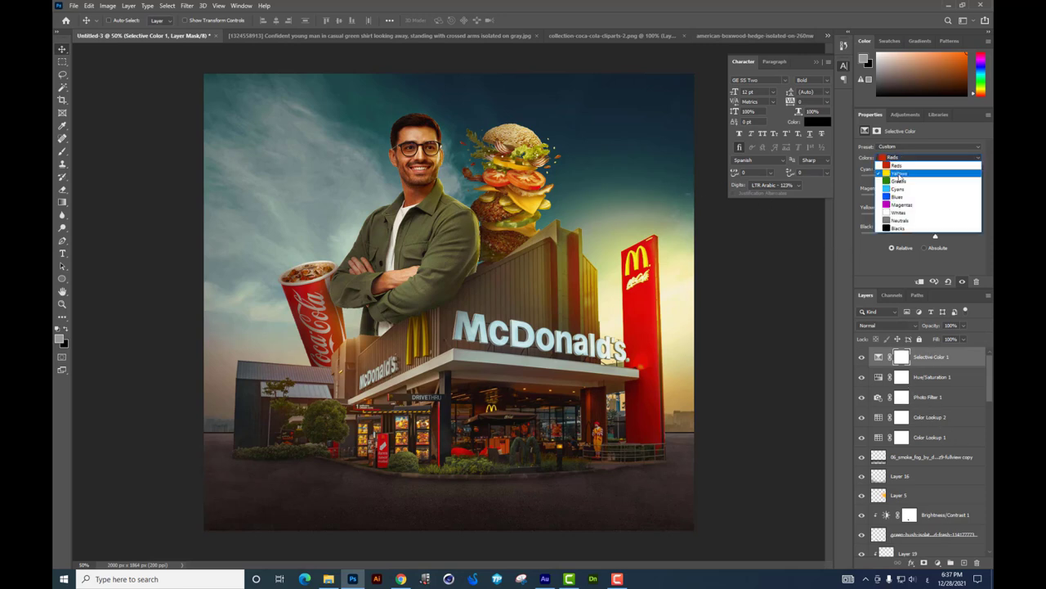
left_click(899, 161)
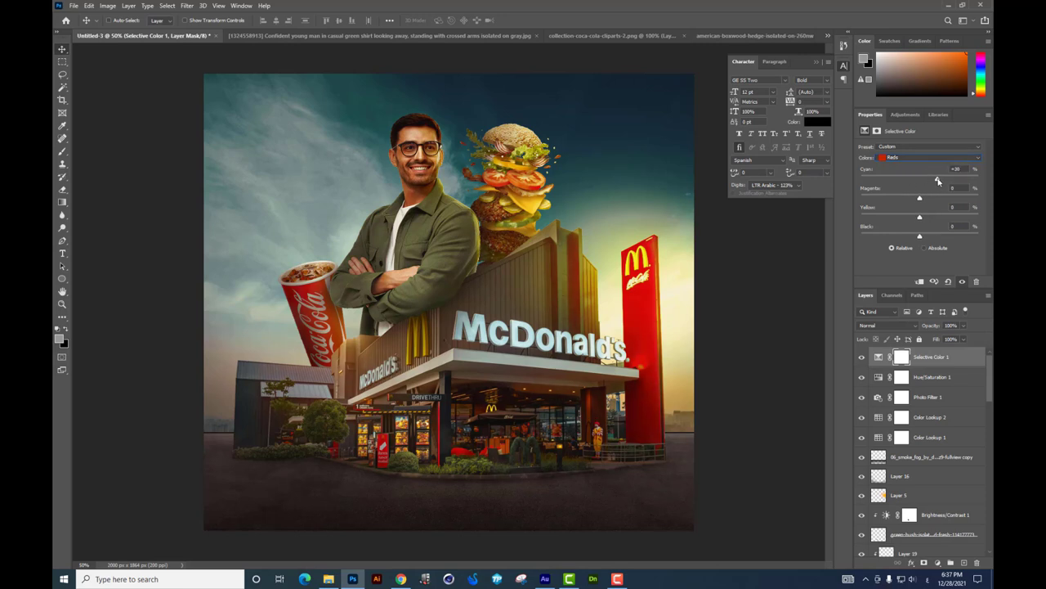
left_click_drag(929, 197, 932, 197)
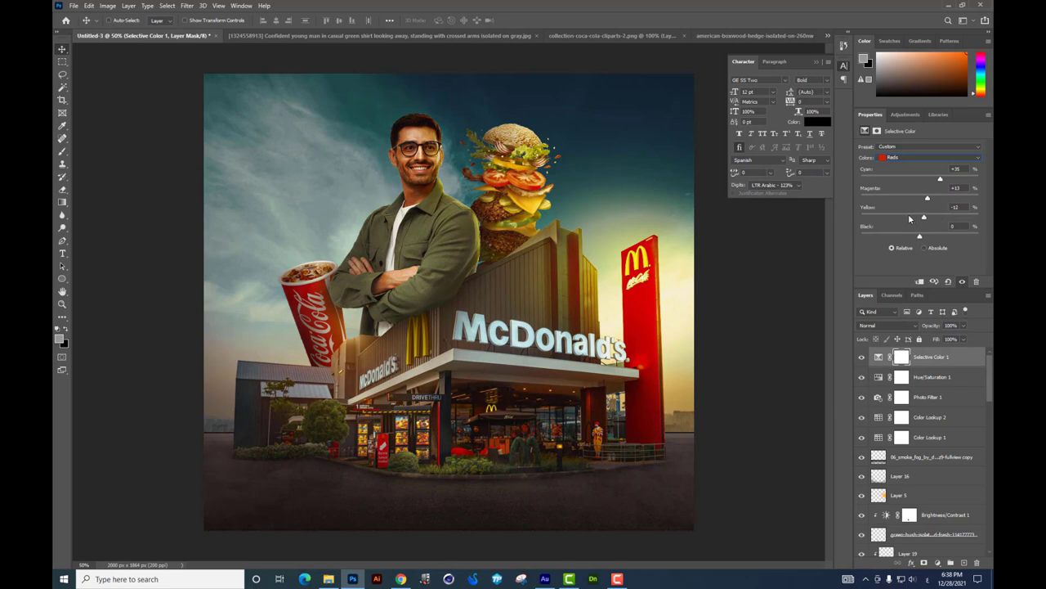
mouse_move(910, 218)
left_mouse_down()
mouse_move(942, 219)
mouse_move(912, 236)
left_mouse_up()
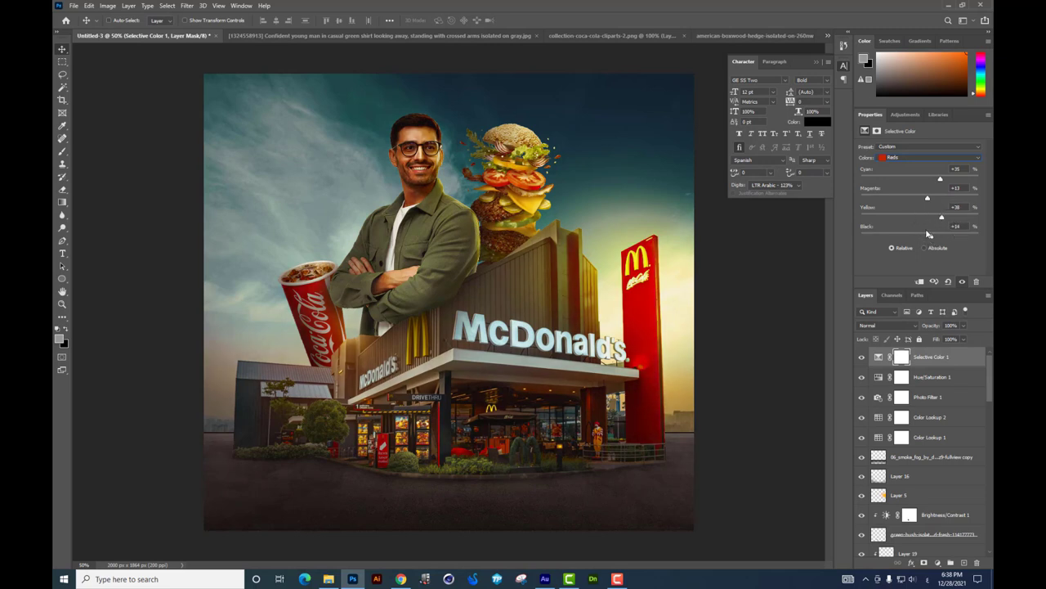
left_click(917, 235)
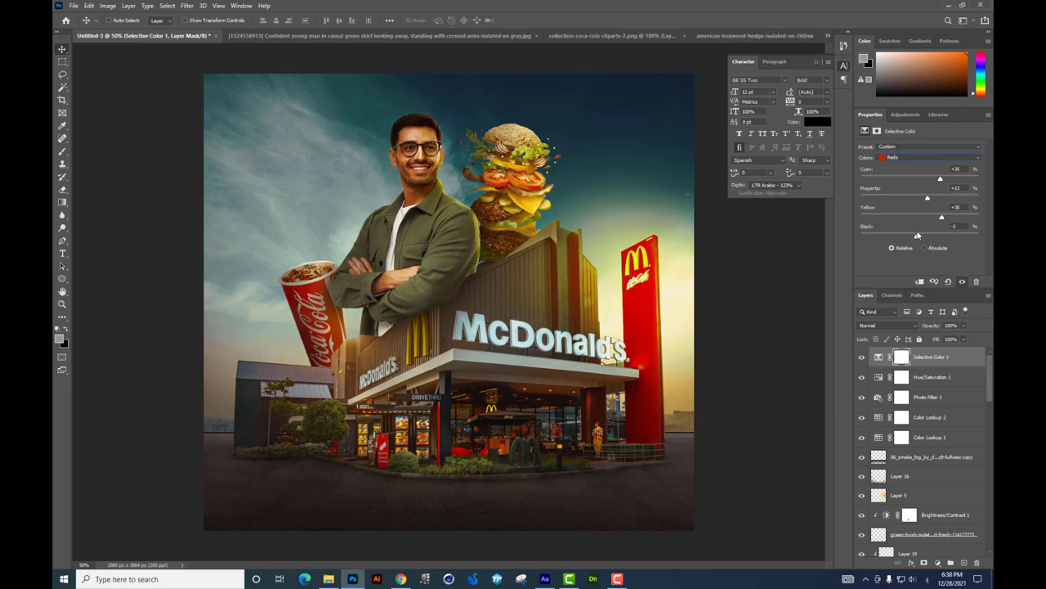
Step: Compare Layer 20 and Layer 20 copy, then lower Layer 20's opacity to 85%
scroll(940, 415, "down", 2)
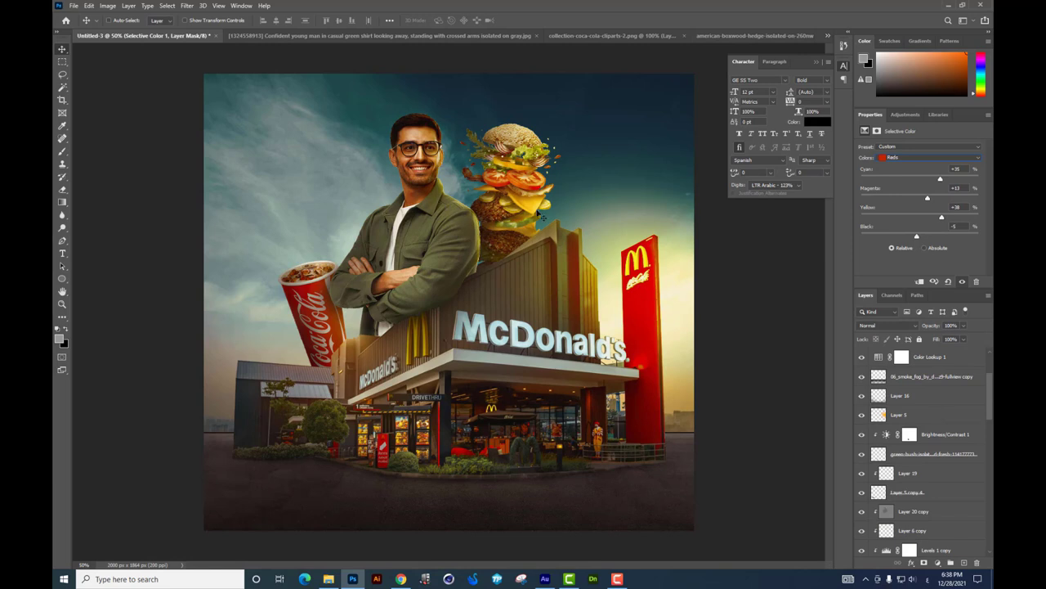
scroll(928, 478, "down", 2)
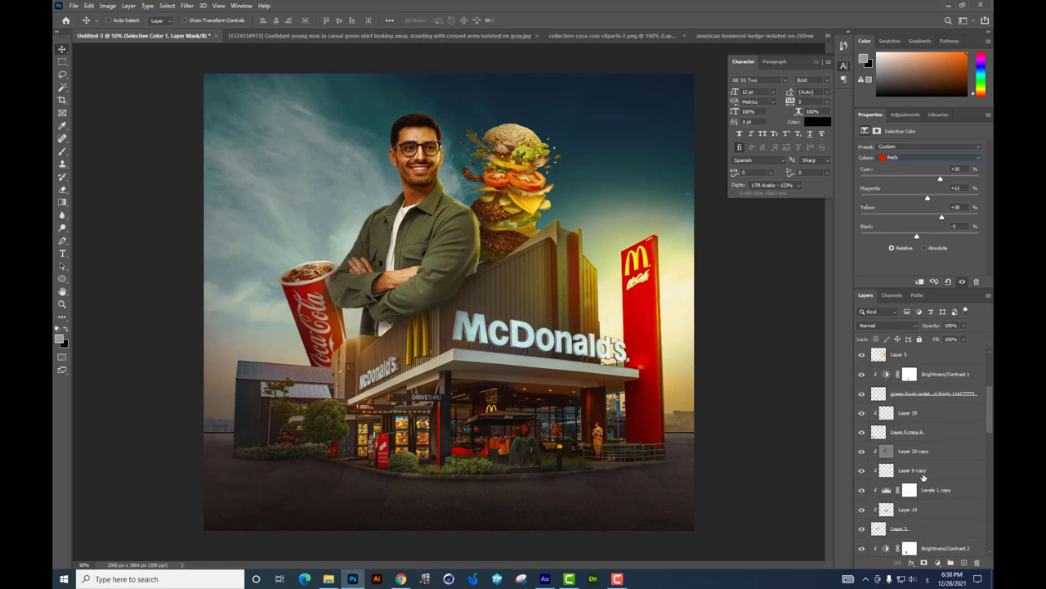
left_click(861, 453)
left_click(861, 454)
scroll(899, 445, "down", 3)
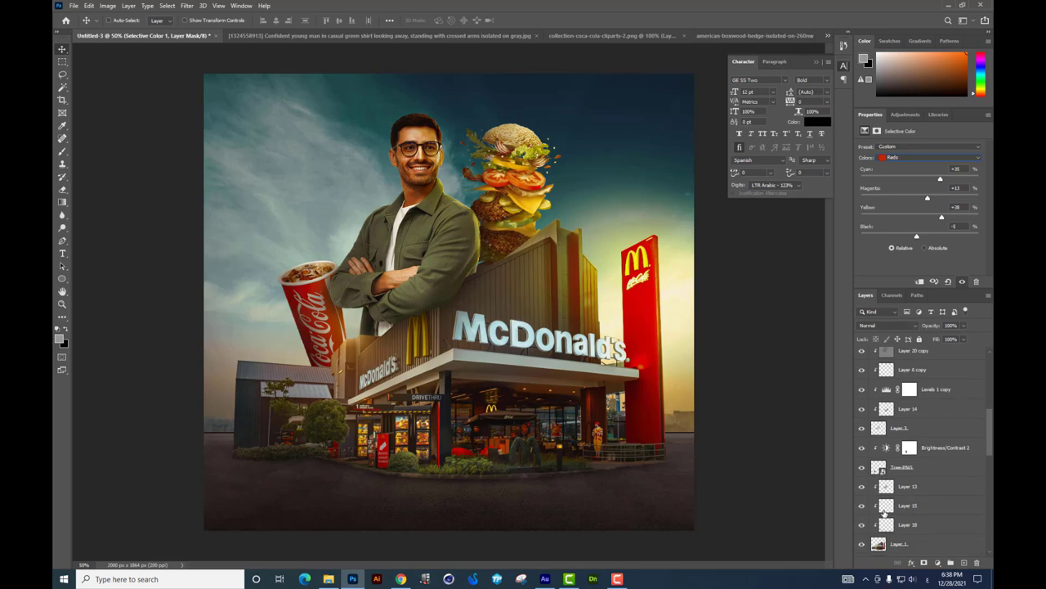
scroll(903, 444, "down", 3)
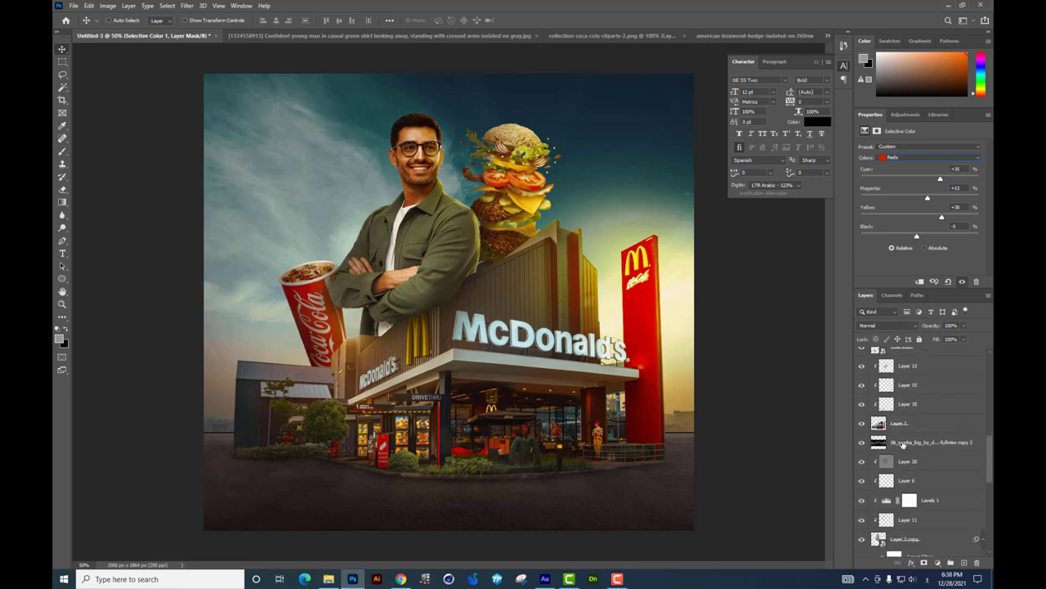
left_click(863, 462)
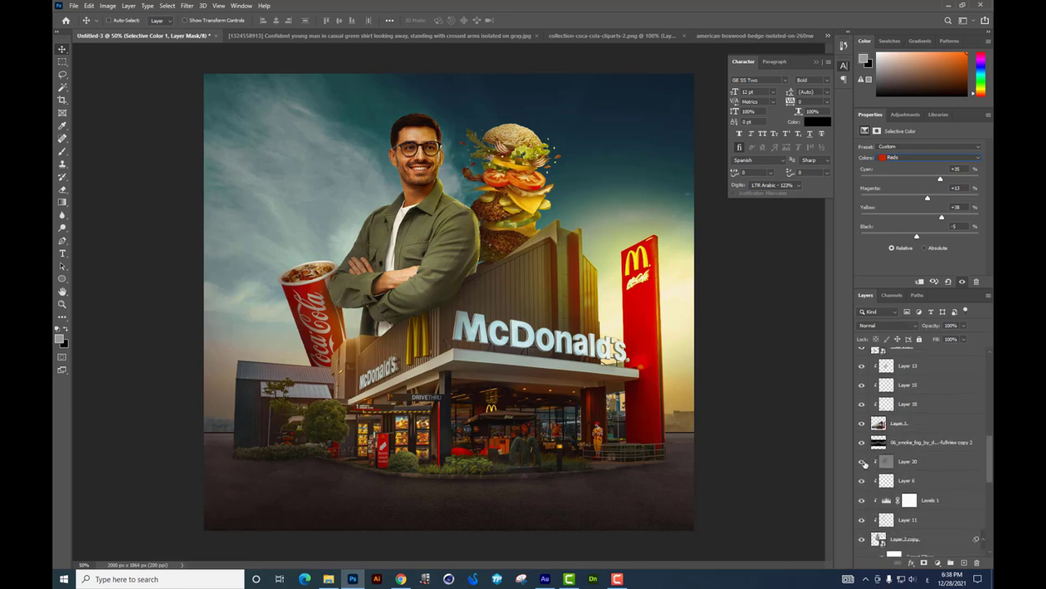
left_click(863, 462)
left_click(864, 462)
left_click(864, 462)
left_click(928, 462)
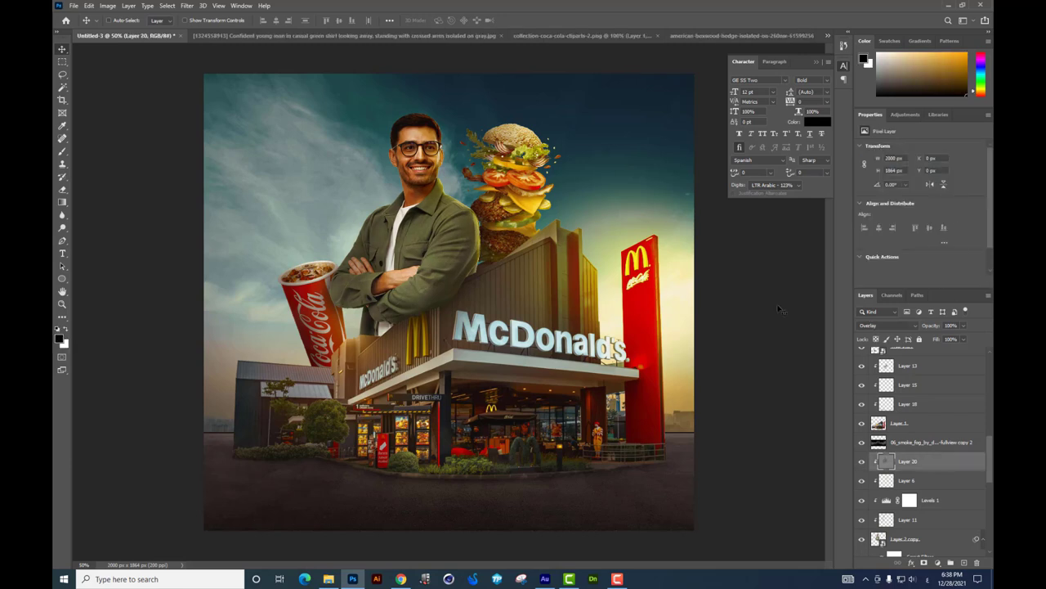
left_click(965, 325)
left_click_drag(962, 342, 955, 338)
Step: Set the Eraser to 1% flow with a Soft Round 193 px brush at 0% hardness
left_click(62, 188)
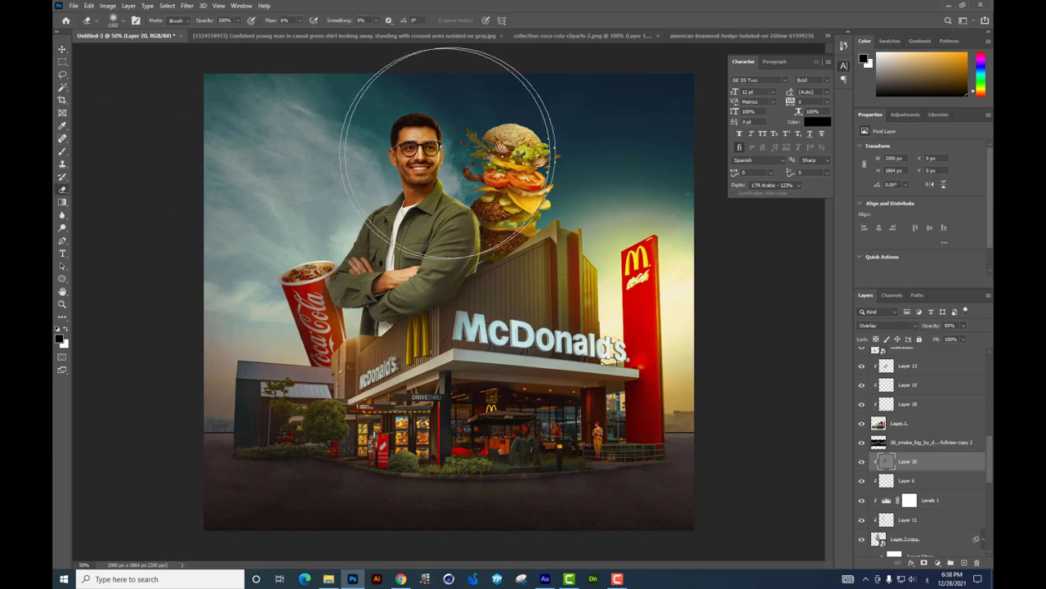
left_click(299, 20)
left_click(292, 22)
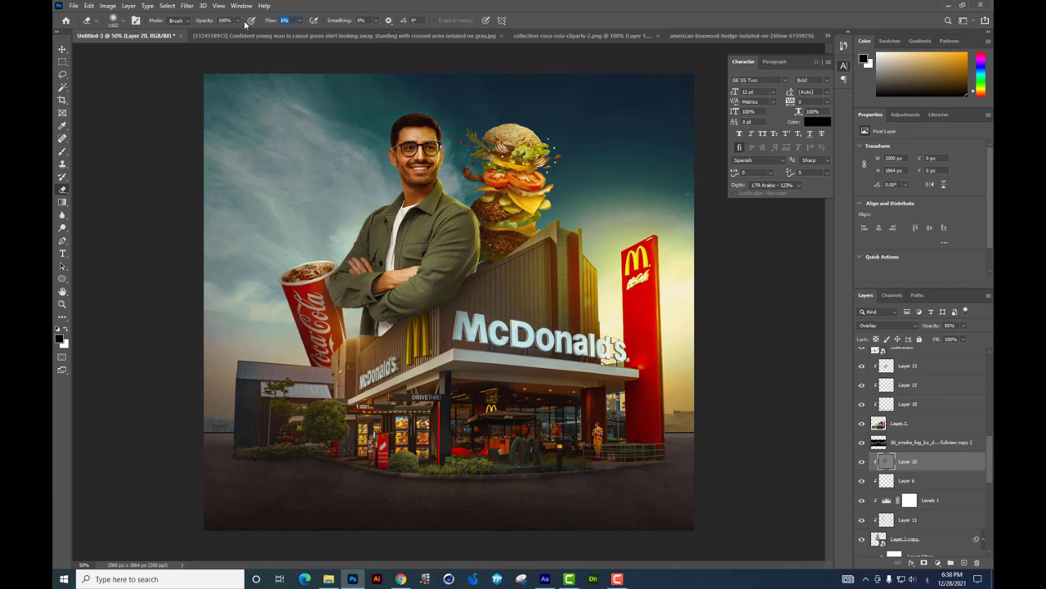
type("1")
right_click(501, 152)
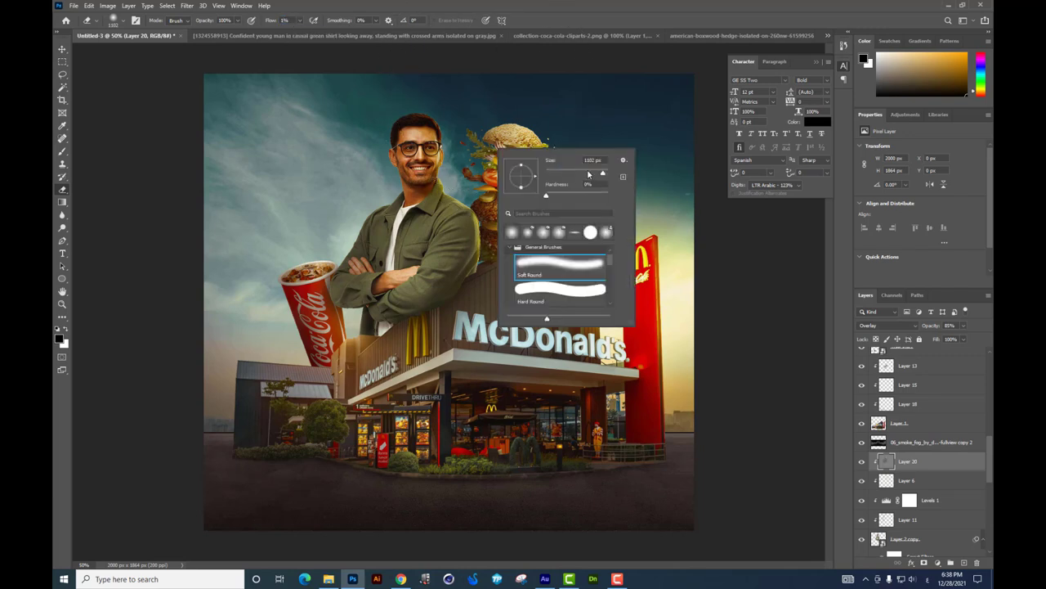
left_click(403, 181)
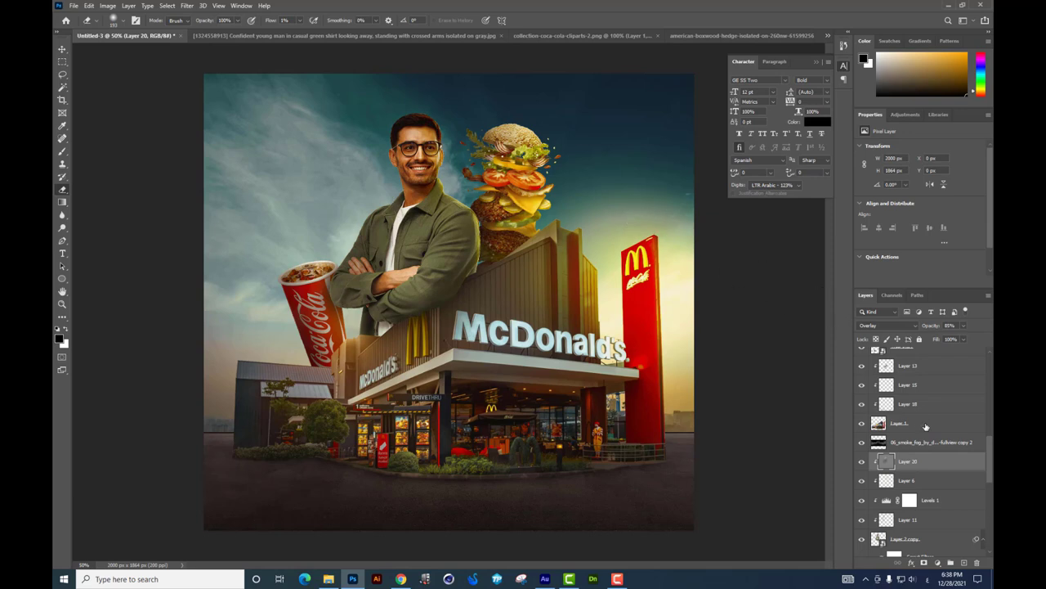
scroll(925, 426, "up", 5)
scroll(925, 426, "up", 5)
Step: Add a Color Balance adjustment above Selective Color 1 and shift the midtones toward red
left_click(930, 357)
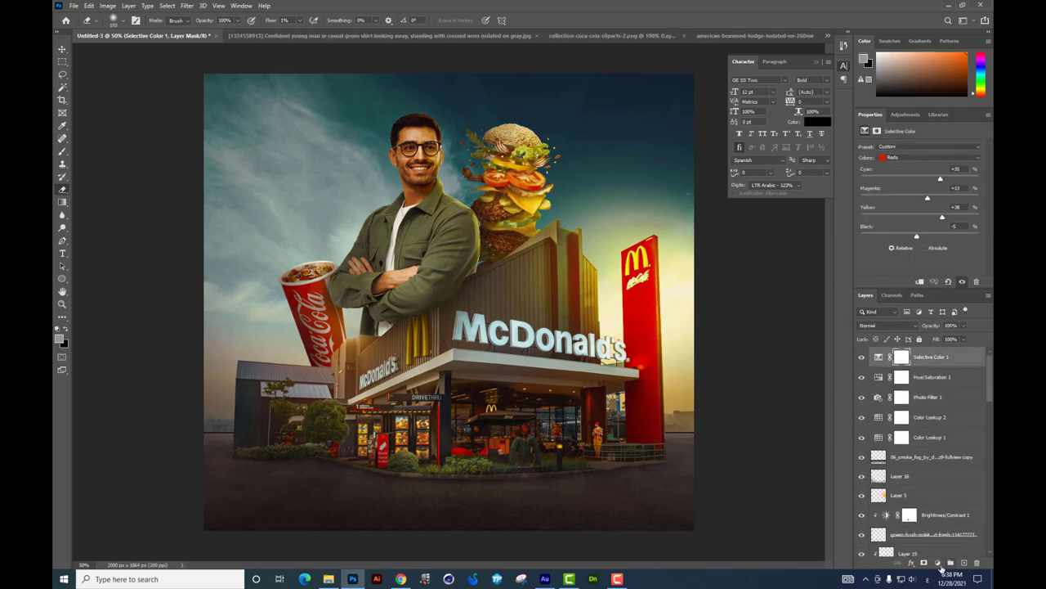
left_click(940, 564)
left_click(940, 478)
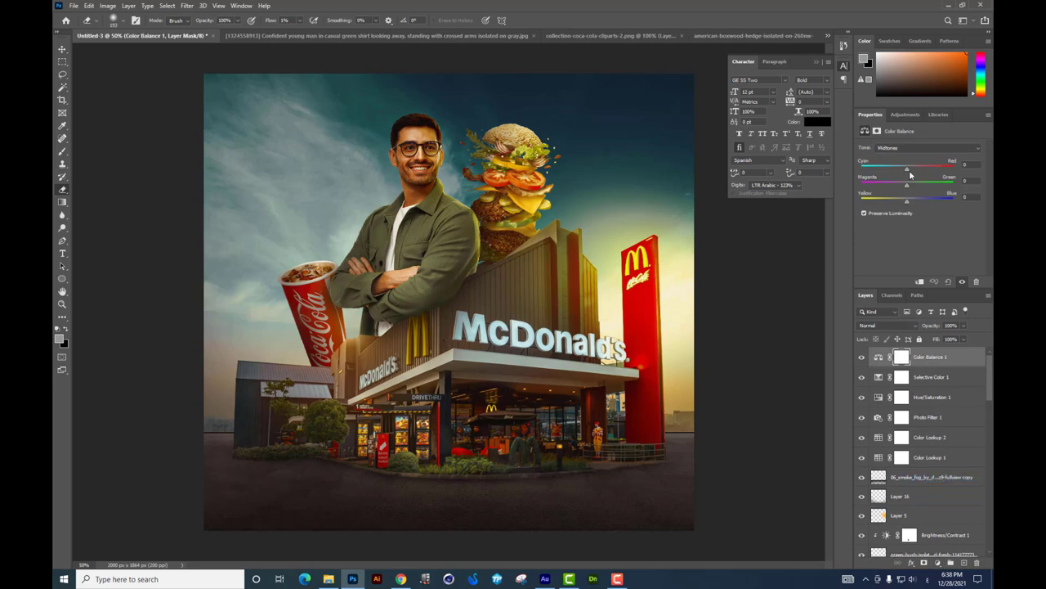
left_click_drag(910, 174, 902, 187)
left_click_drag(907, 202, 910, 202)
Step: Tint the shadows toward red and green and set highlights Yellow-Blue to −10
left_click(910, 151)
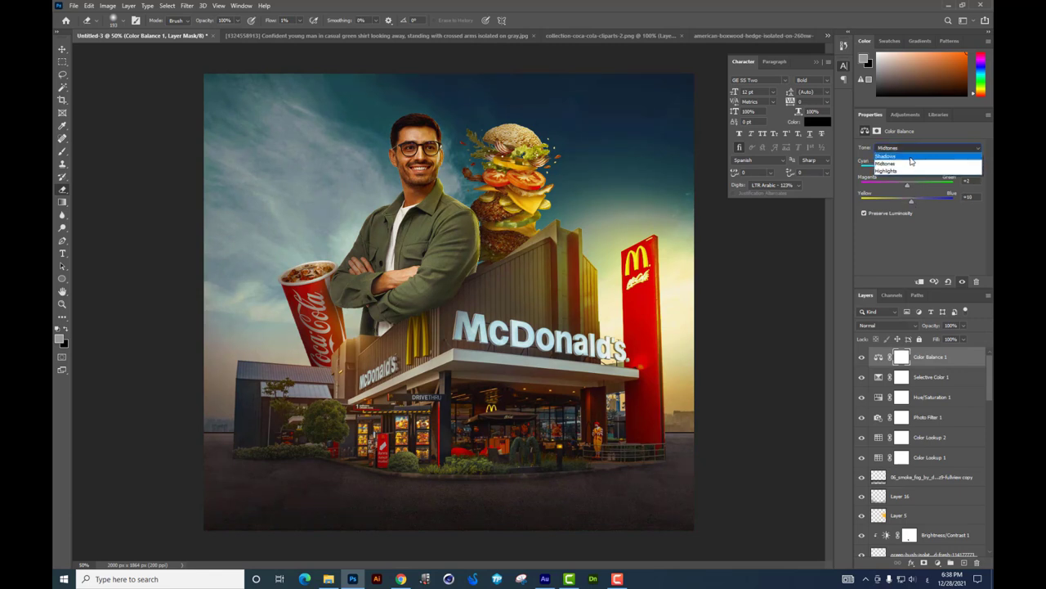
left_click(908, 148)
left_click_drag(909, 169, 914, 188)
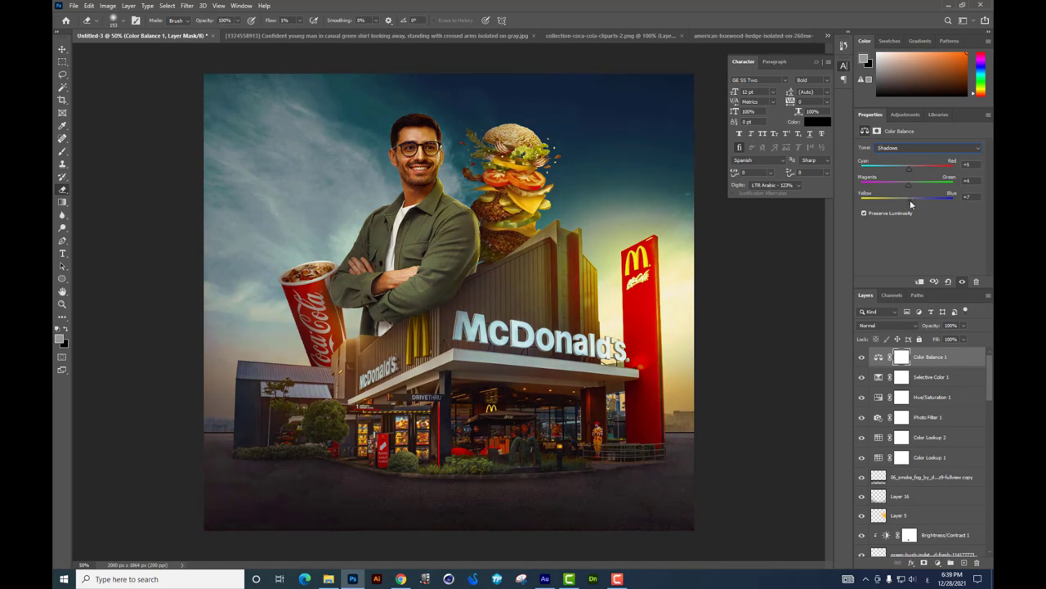
left_click(911, 148)
left_click(908, 169)
left_click_drag(908, 169, 900, 201)
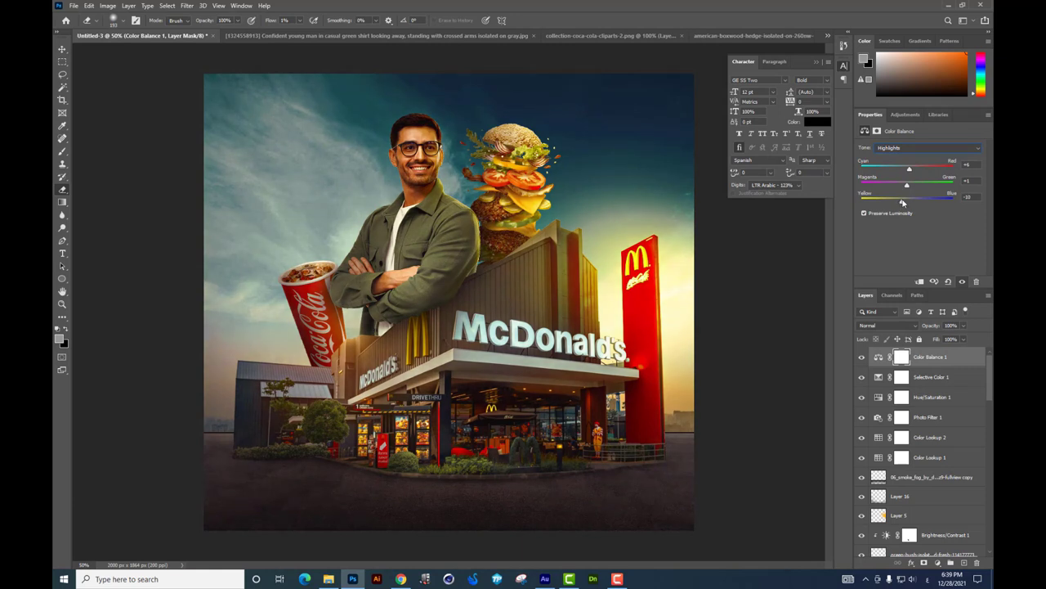
left_click(818, 65)
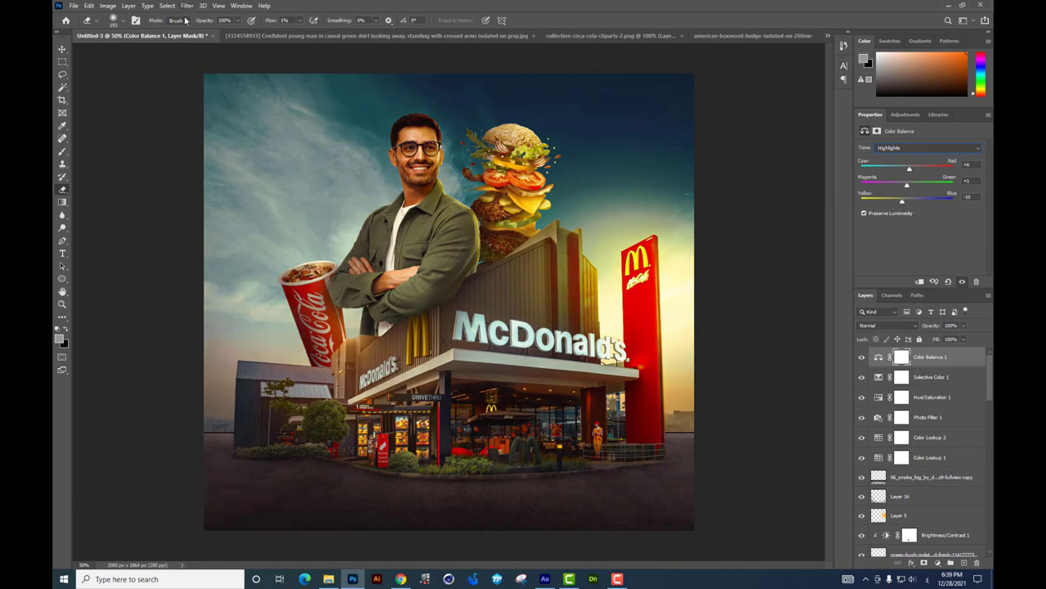
Step: Pick Layer 5 from the canvas layer list and lower its opacity from 80% to 68%
left_click(62, 49)
right_click(667, 315)
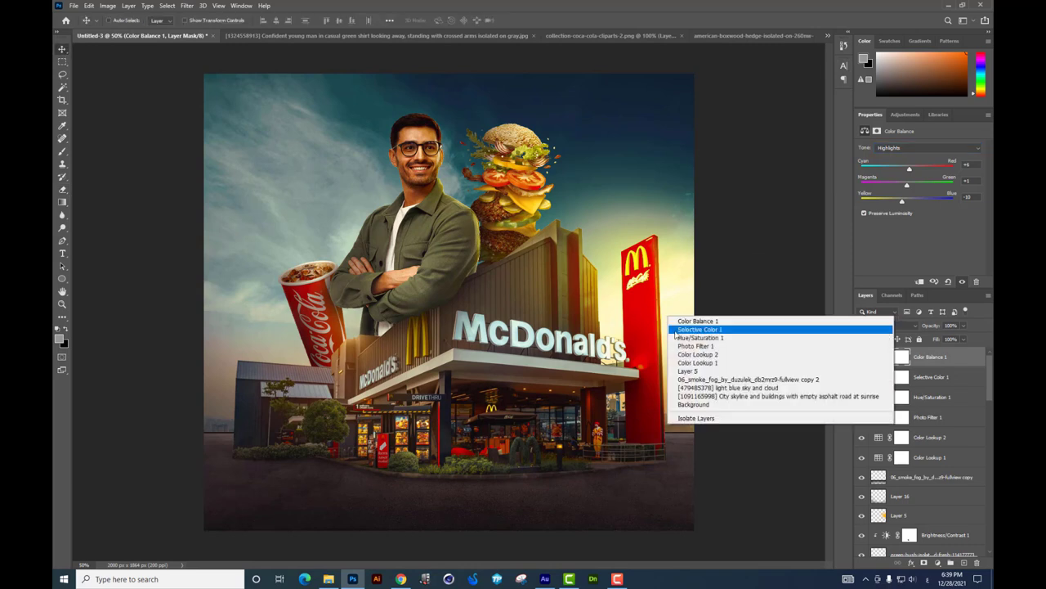
left_click(693, 364)
left_click_drag(758, 363, 731, 319)
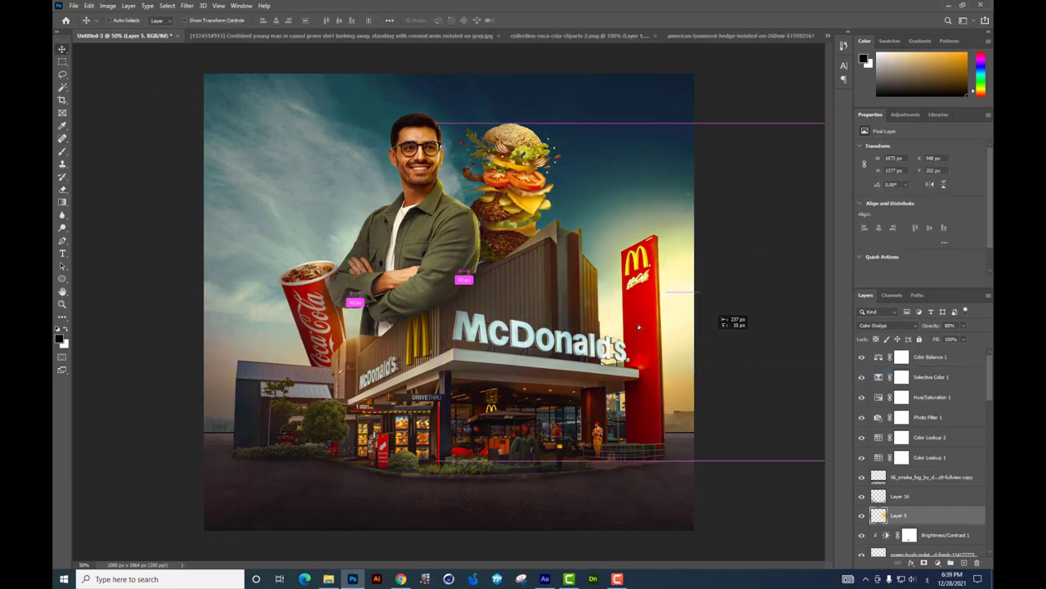
key("Return")
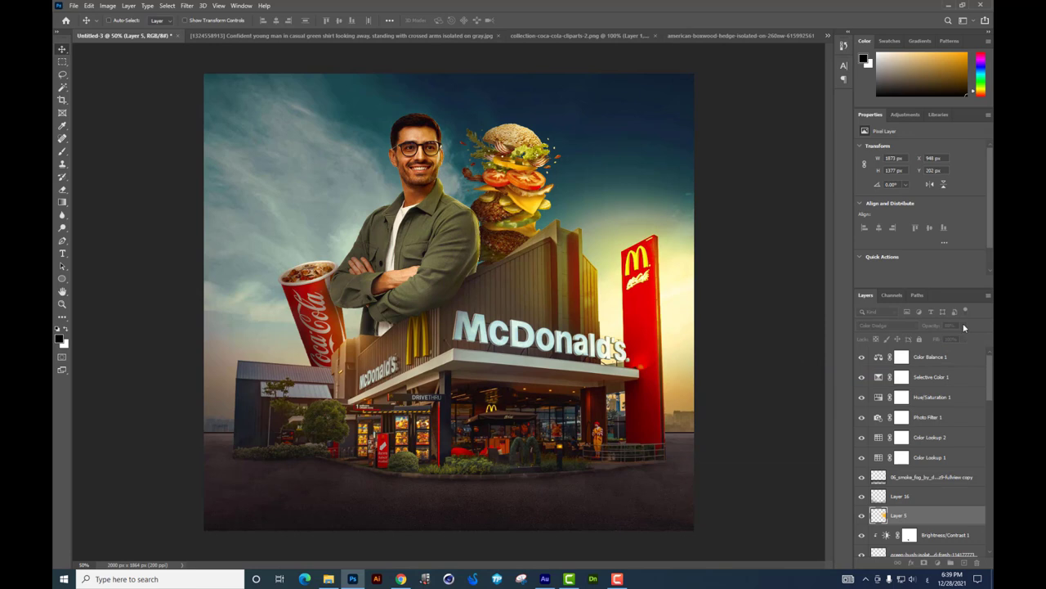
left_click(964, 326)
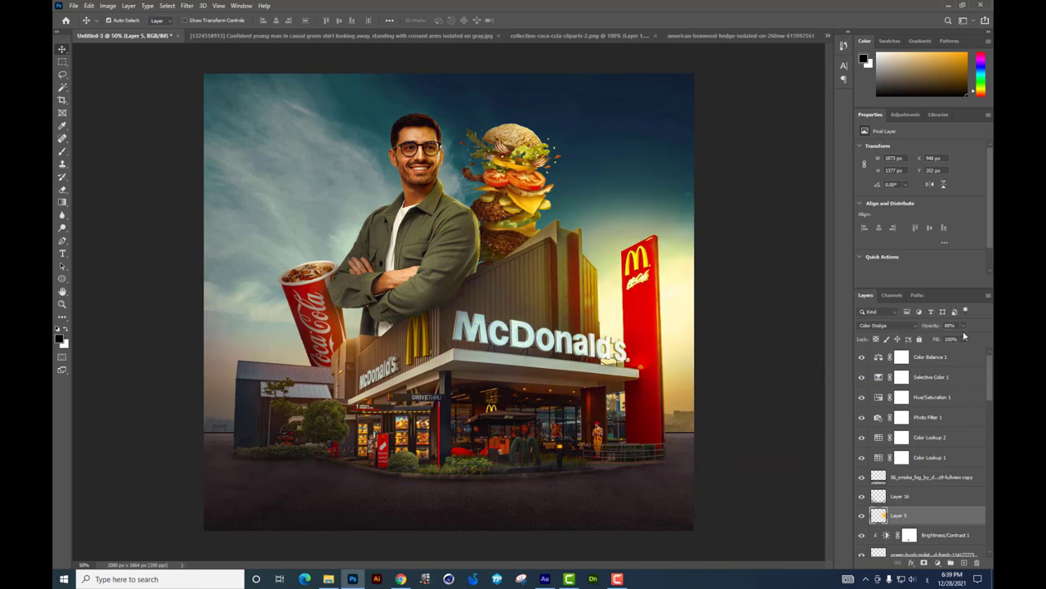
left_click_drag(963, 338, 952, 339)
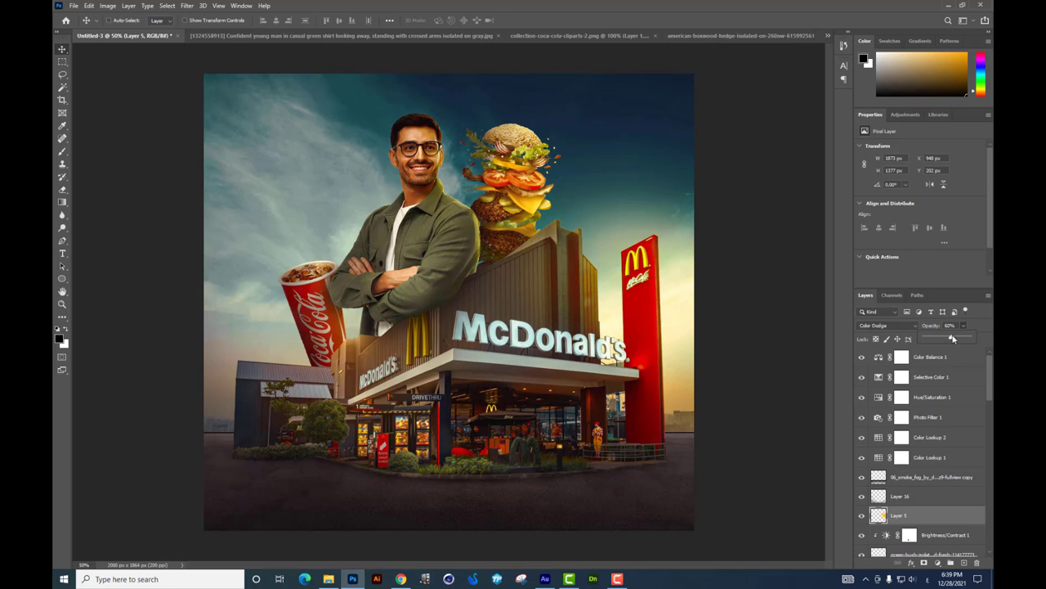
left_click_drag(955, 338, 956, 339)
right_click(512, 240)
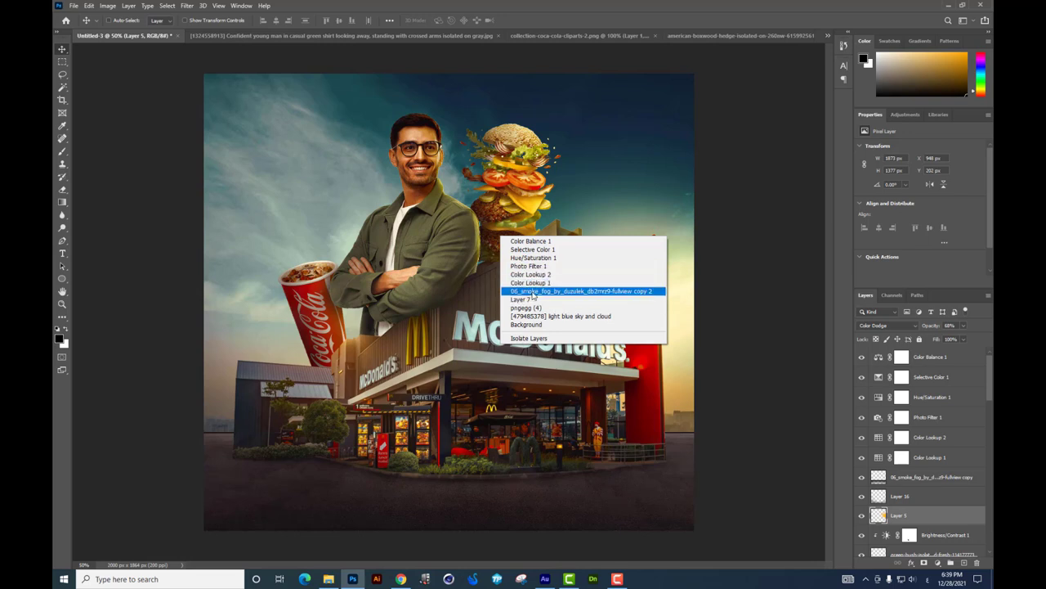
Step: Softly erase parts of Layer 7 with a 25% flow Eraser so it blends in
left_click(531, 300)
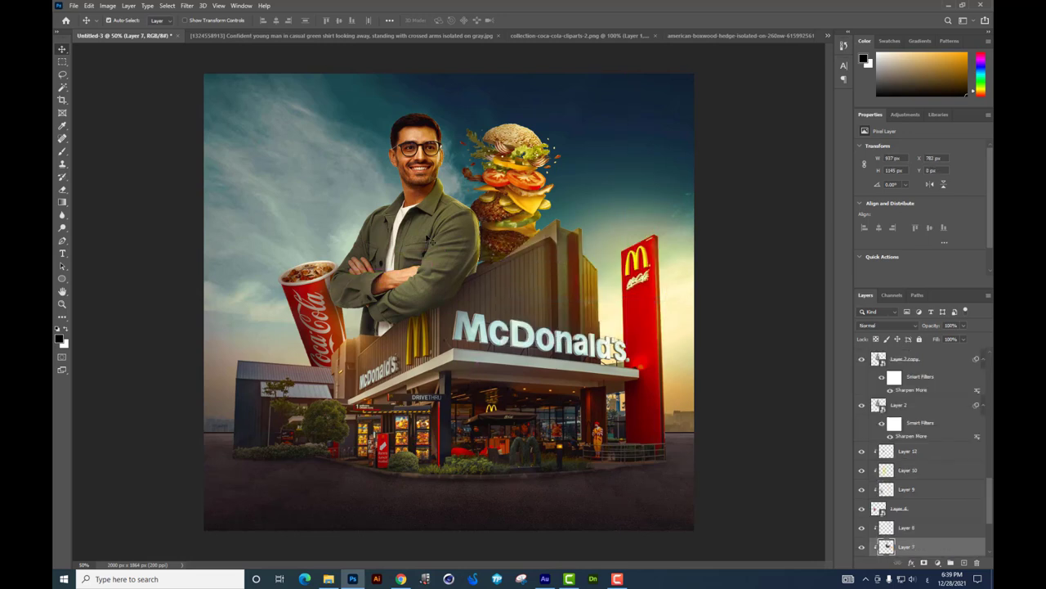
left_click(63, 188)
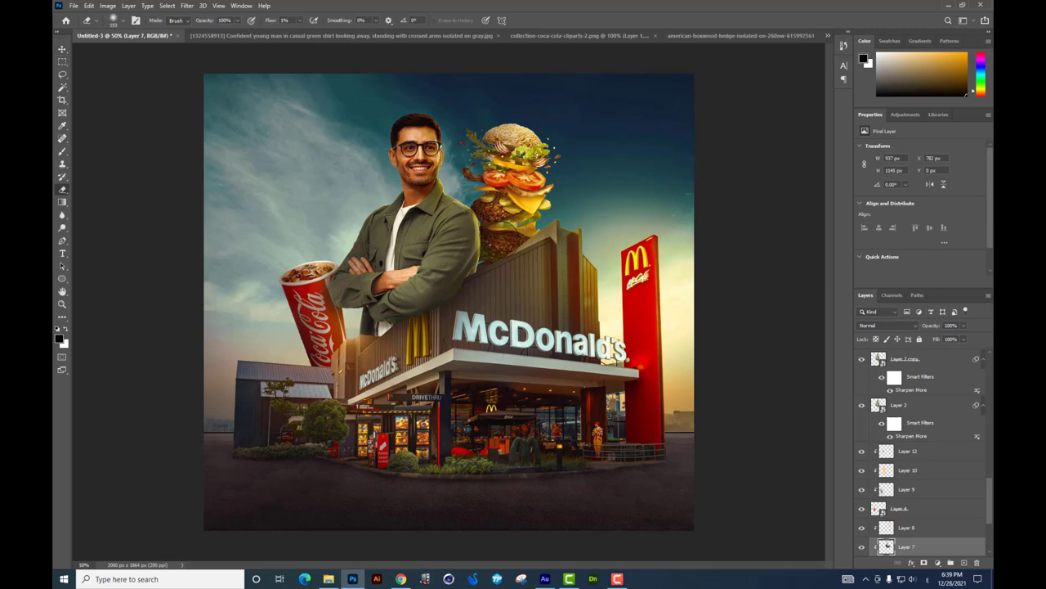
left_click(300, 20)
left_click_drag(295, 33, 309, 33)
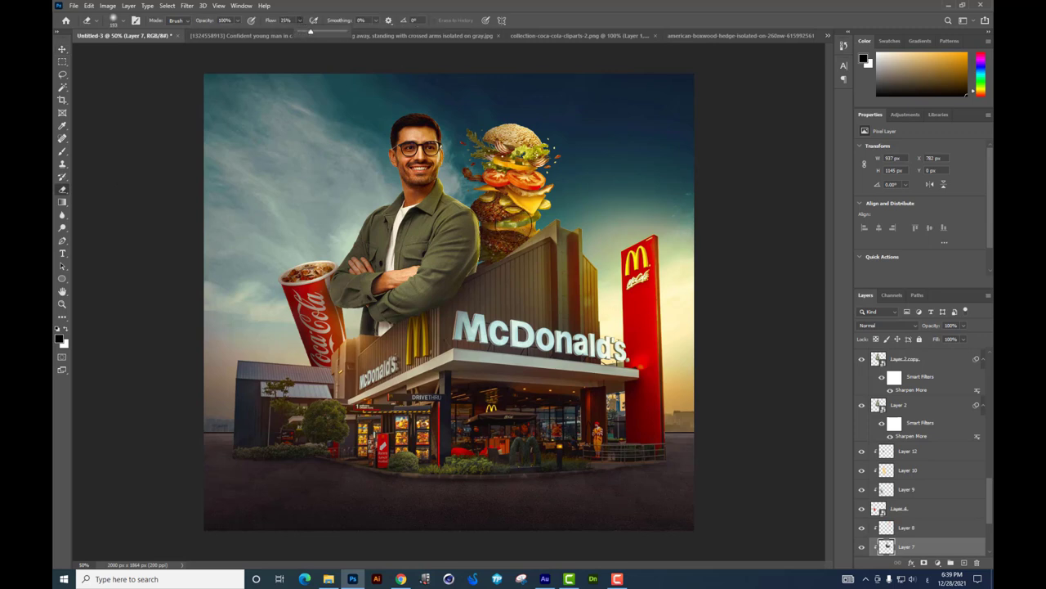
mouse_move(499, 196)
left_mouse_down()
mouse_move(507, 208)
mouse_move(491, 192)
mouse_move(527, 219)
mouse_move(528, 146)
mouse_move(507, 151)
mouse_move(490, 140)
mouse_move(491, 188)
mouse_move(519, 219)
mouse_move(511, 237)
left_mouse_up()
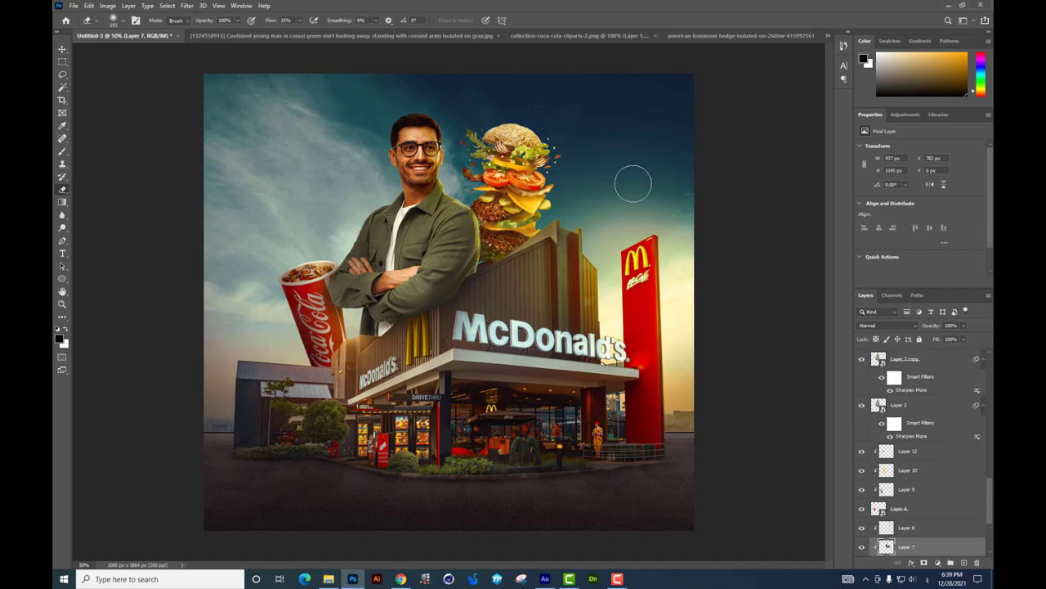
left_click(61, 47)
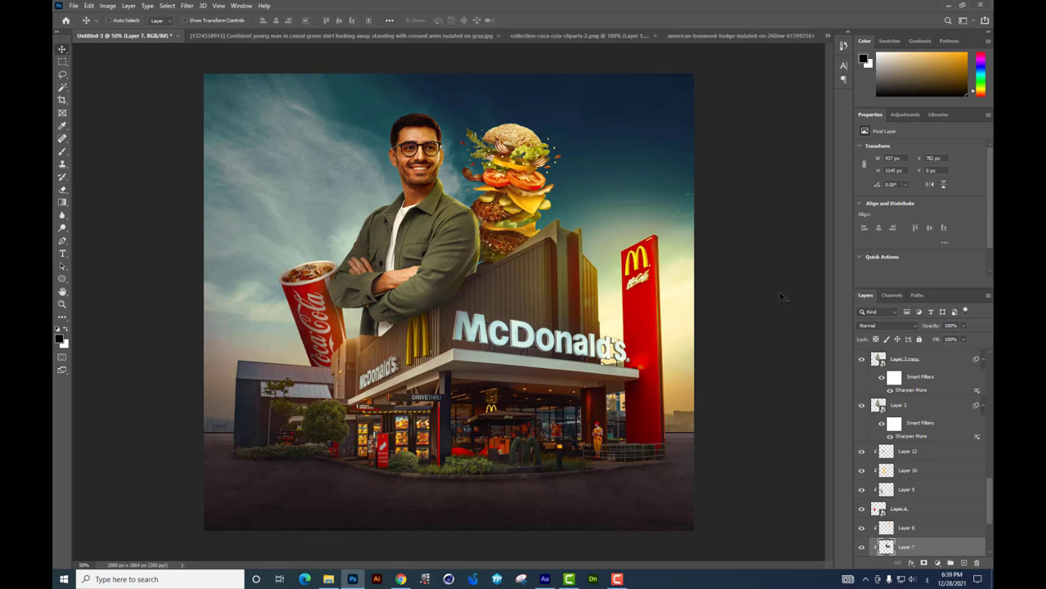
Step: Select Layer 1, the restaurant photo, and switch to the Magic Wand
right_click(494, 318)
left_click(520, 379)
right_click(518, 355)
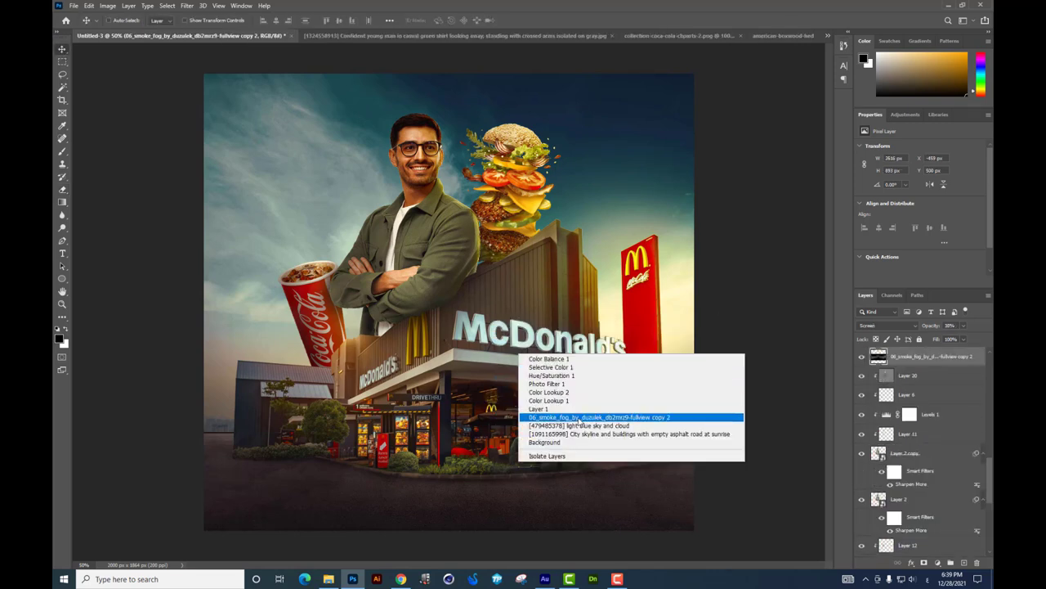
left_click(579, 424)
scroll(955, 495, "up", 5)
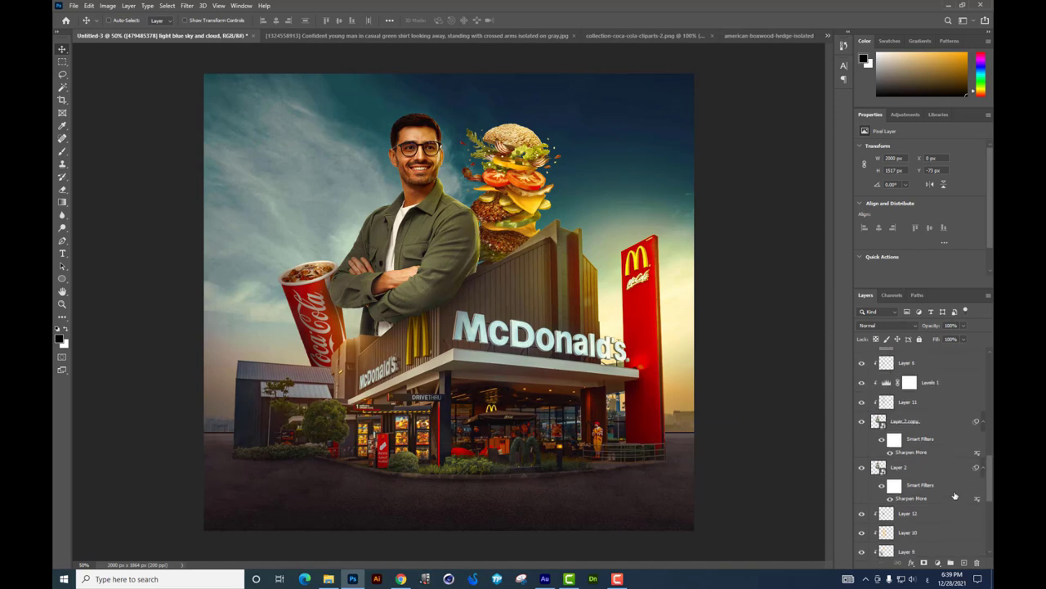
left_click(899, 406)
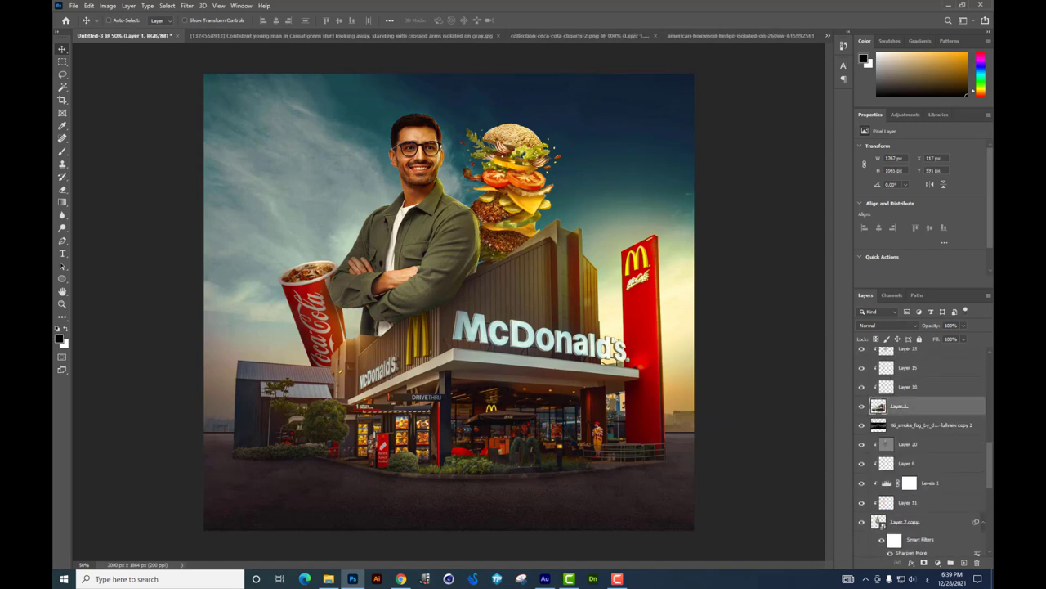
left_click(62, 87)
Step: Magic-wand select the sign letters from the M through 'ald', undoing a stray click
left_click(480, 328)
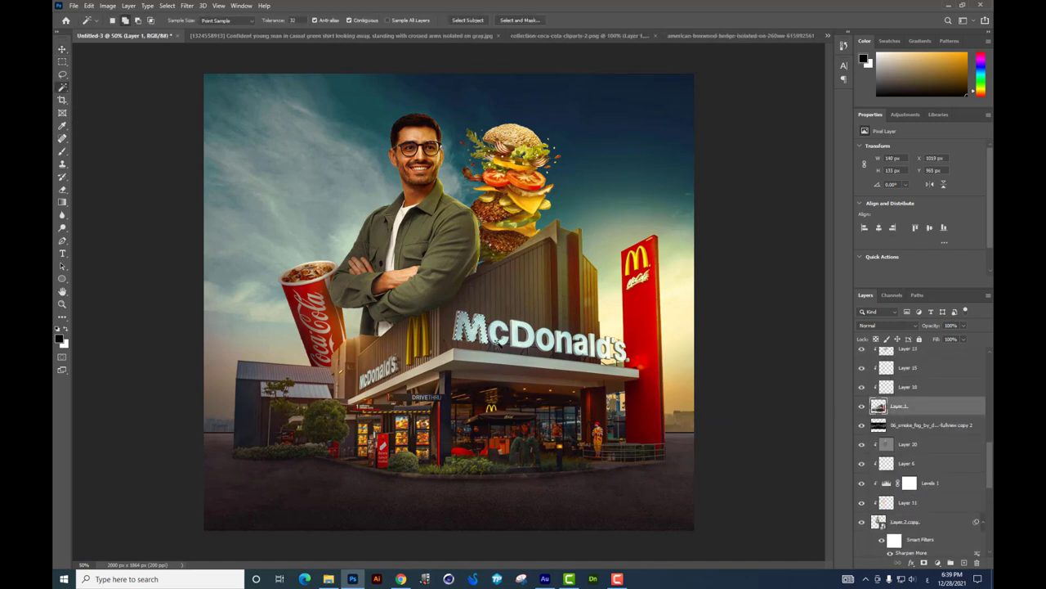
left_click(493, 339, "shift")
left_click(515, 335, "shift")
left_click(534, 338, "shift")
left_click(554, 343, "shift")
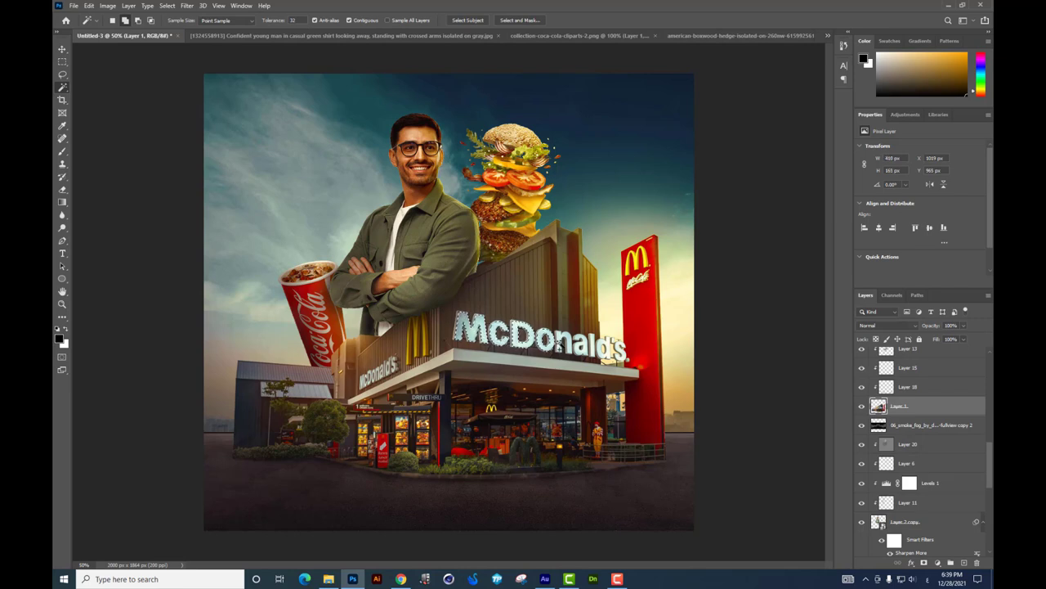
left_click(571, 345, "shift")
left_click(590, 345, "shift")
left_click(604, 349, "shift")
left_click(610, 348, "shift")
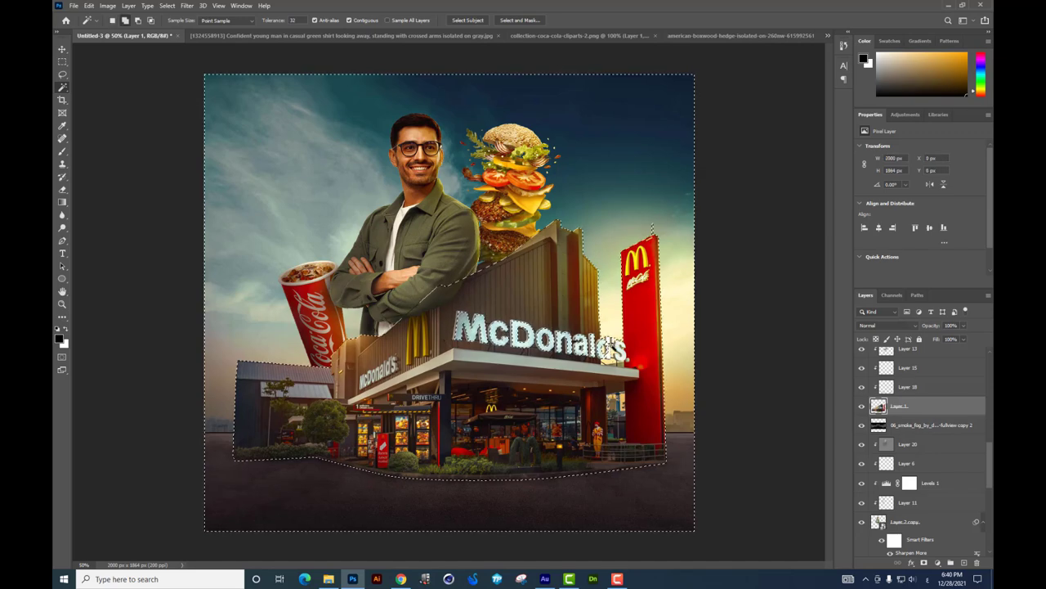
key("ctrl+z")
Step: Zoom in on the sign and add the remaining letters, including the final s
key("ctrl+plus")
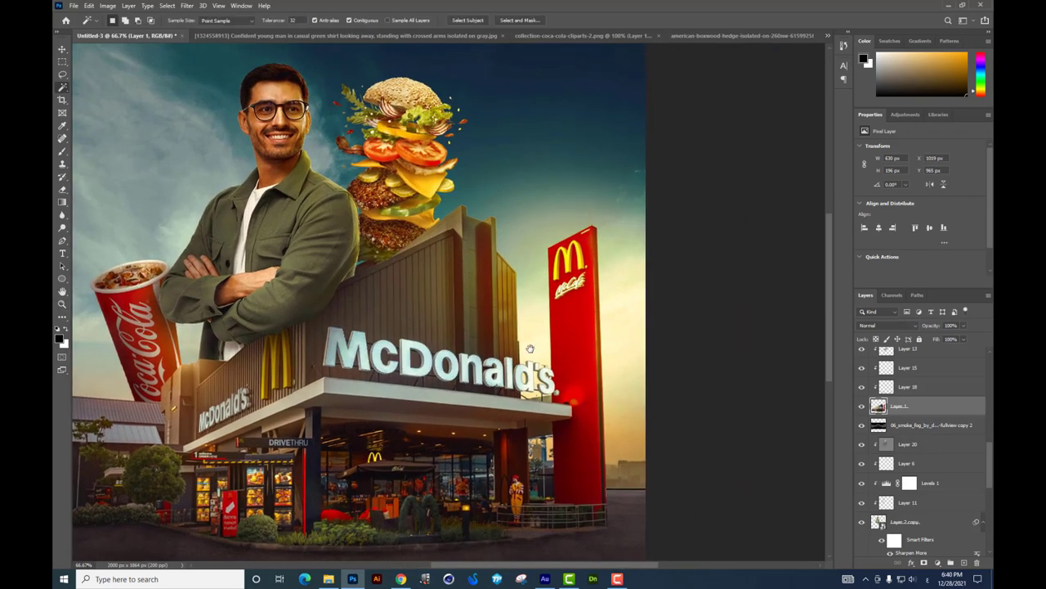
key("ctrl+plus")
left_click(541, 276)
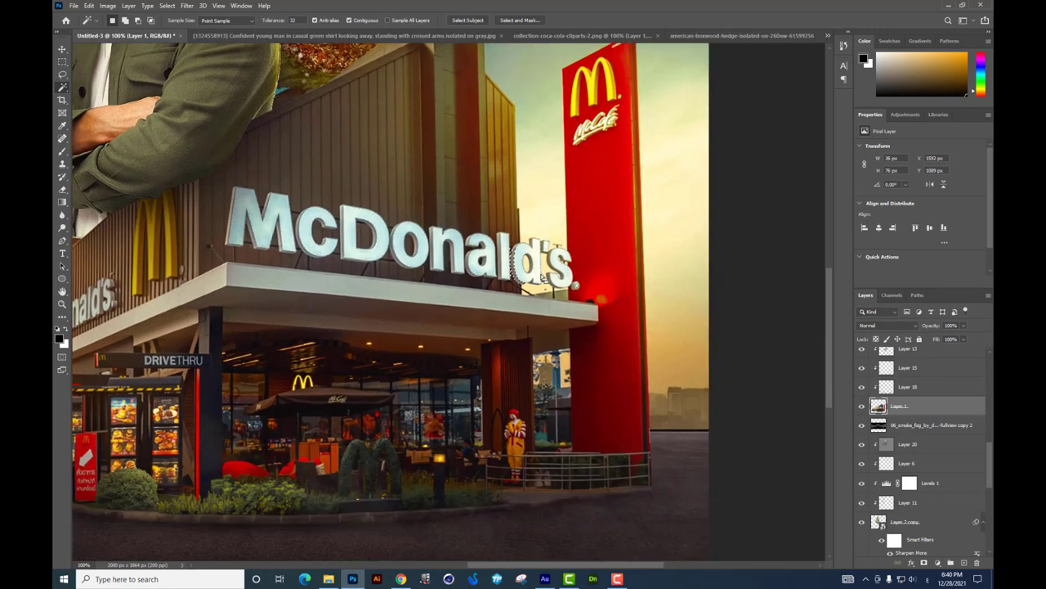
left_click(537, 276, "shift")
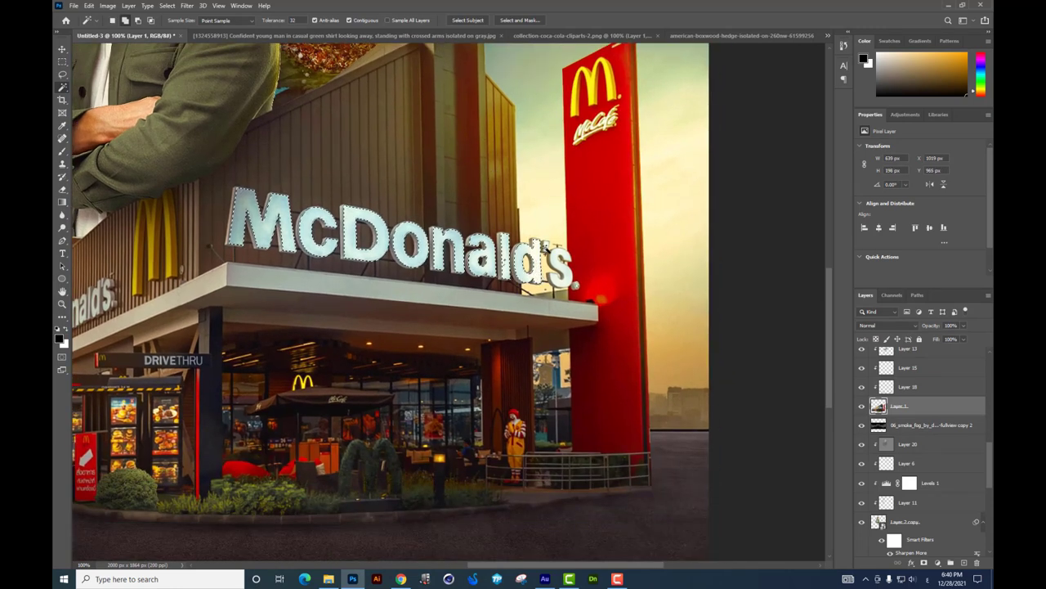
left_click(563, 260, "shift")
scroll(708, 296, "left", 3)
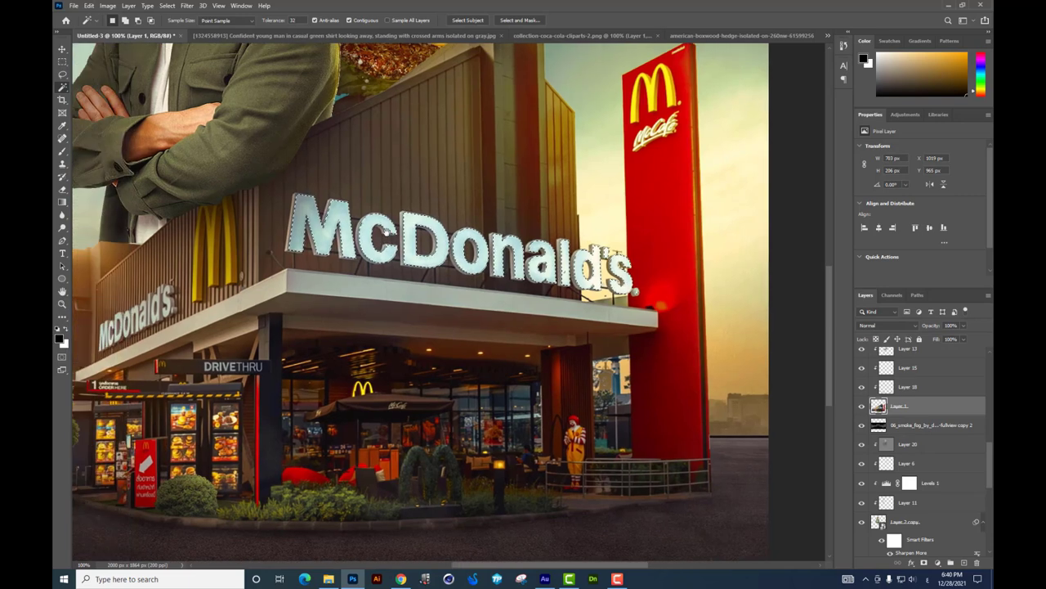
Step: Copy the lettering to Layer 21 and clip it to Layer 1
key("ctrl+j")
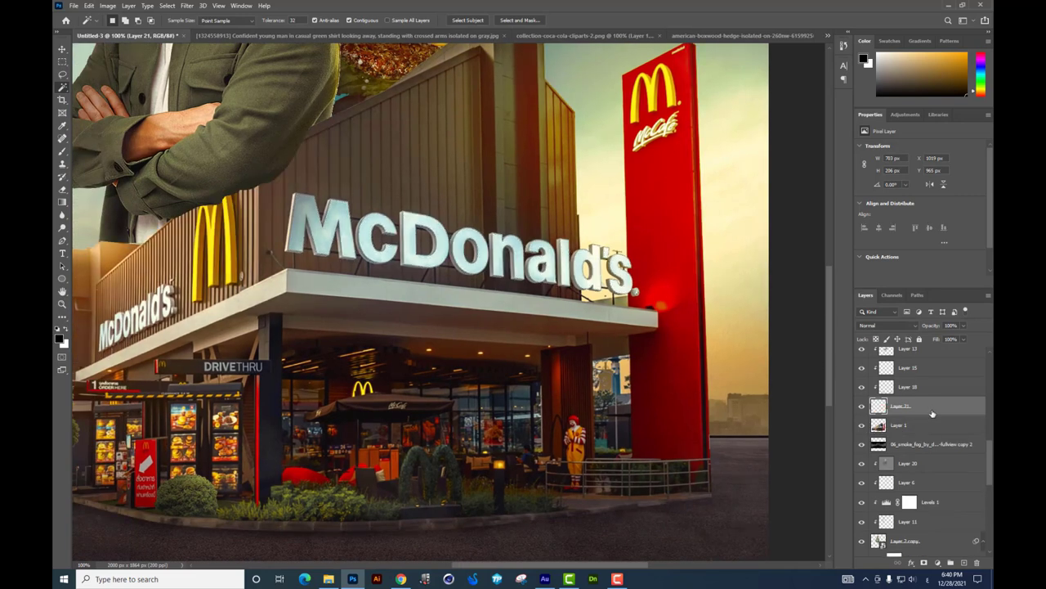
left_click(884, 415, "alt")
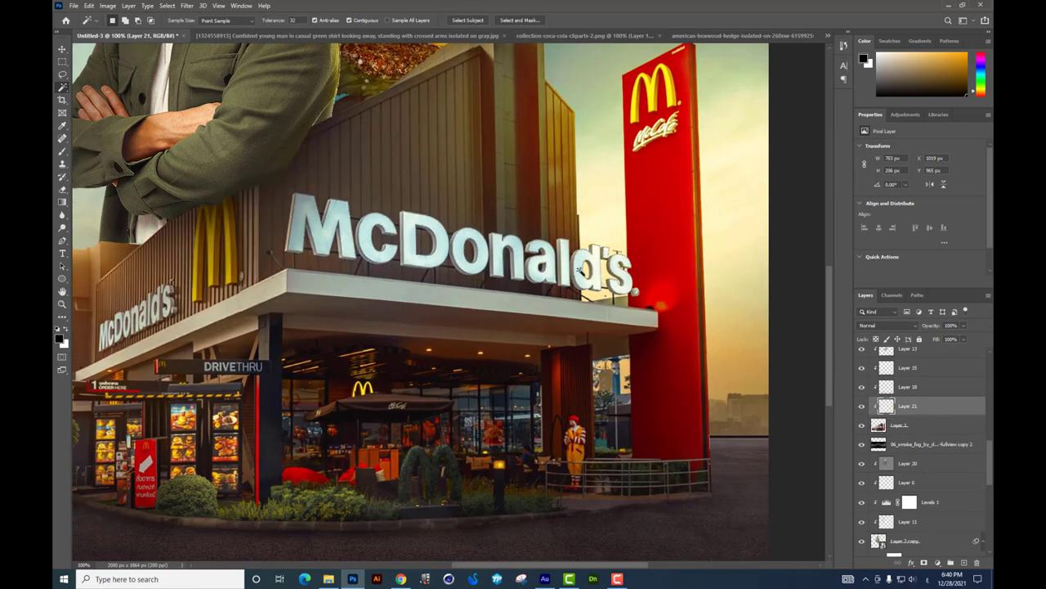
left_click_drag(654, 227, 653, 259)
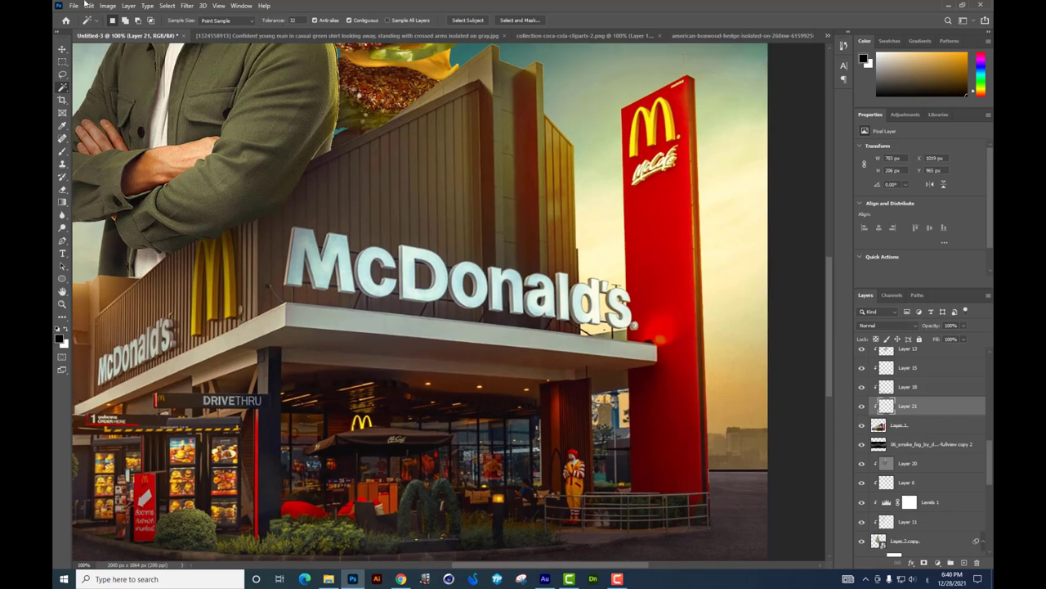
Step: Give Layer 21 a white Outer Glow with slightly higher opacity and 40 px size
left_click(61, 50)
right_click(915, 402)
left_click(813, 168)
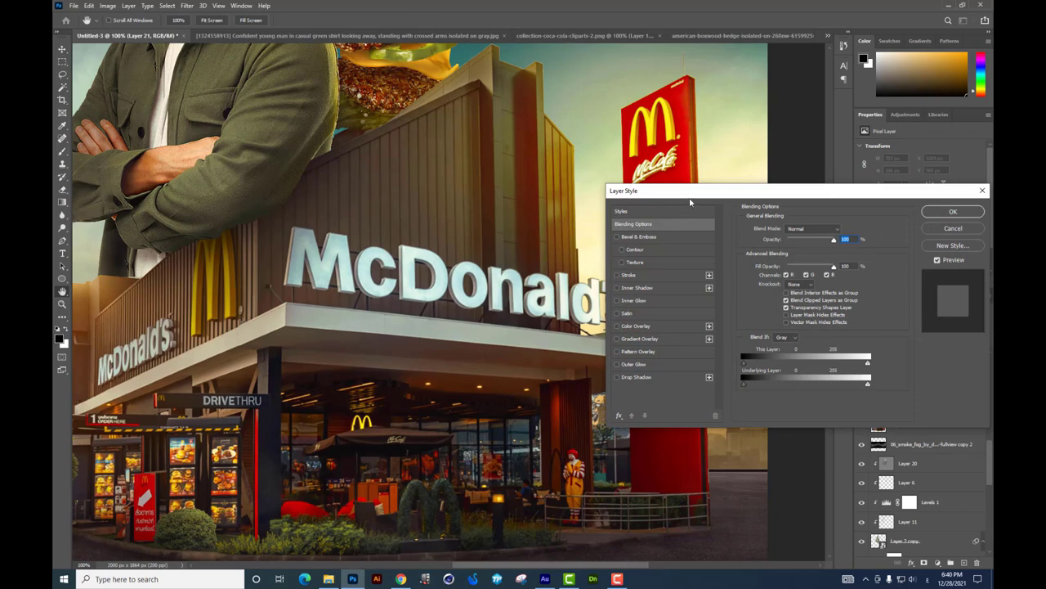
left_click_drag(690, 202, 754, 177)
left_click(697, 339)
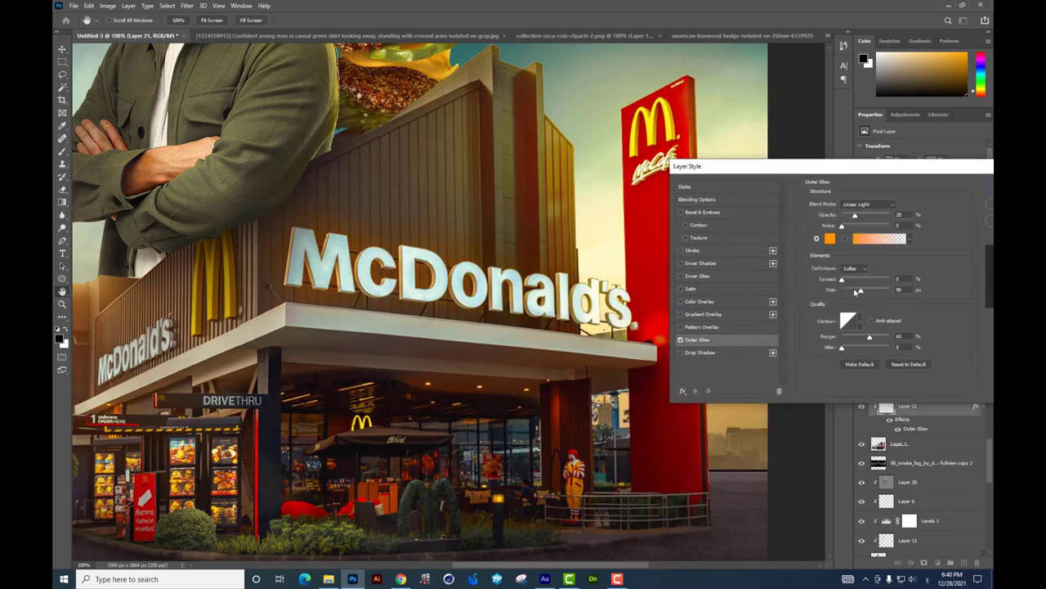
left_click(829, 238)
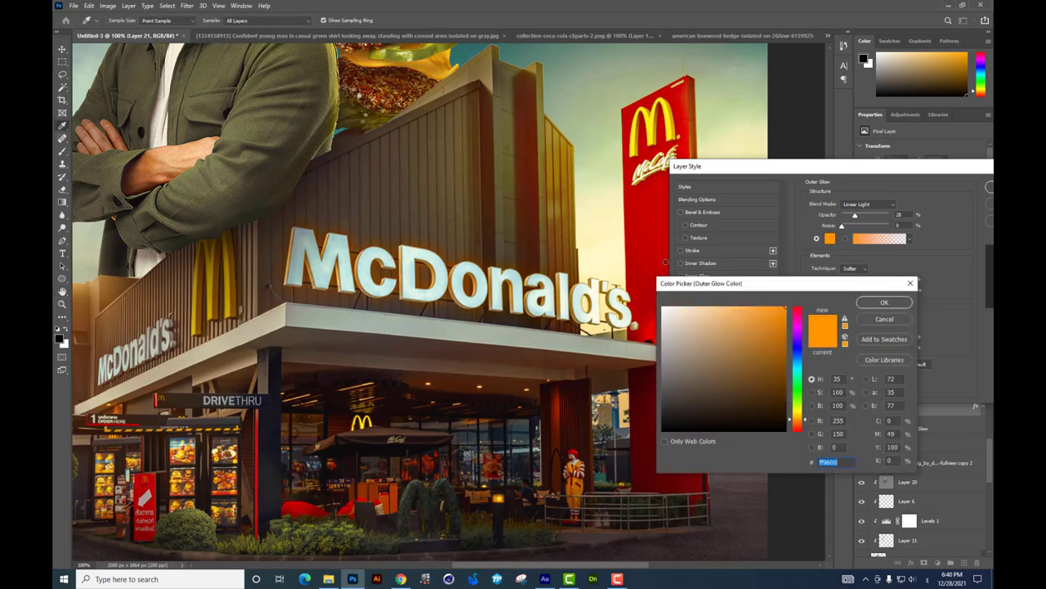
left_click(662, 306)
left_click(891, 297)
left_click_drag(855, 216, 858, 217)
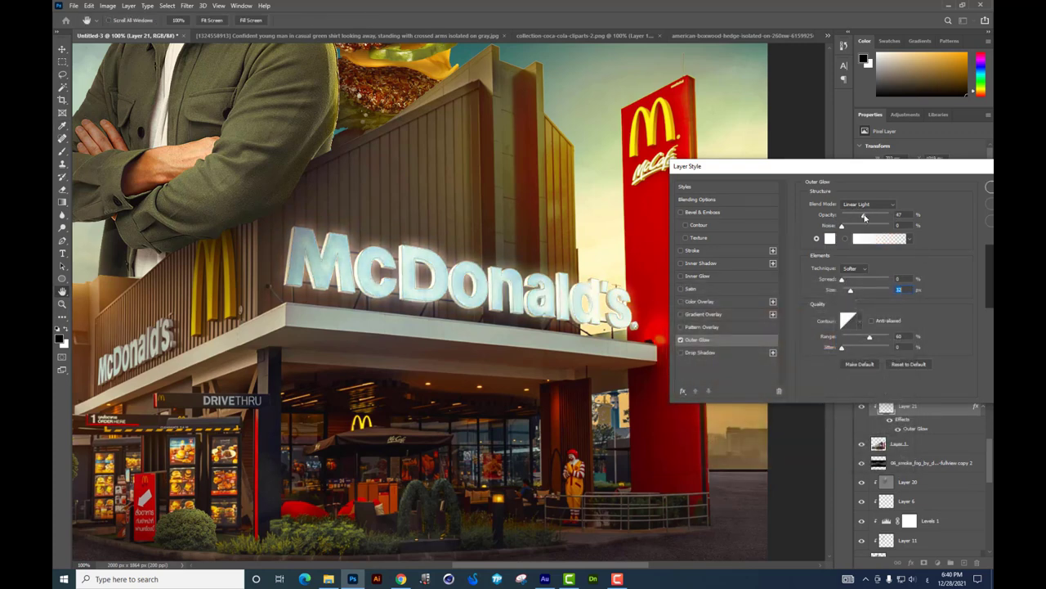
left_click_drag(851, 290, 854, 291)
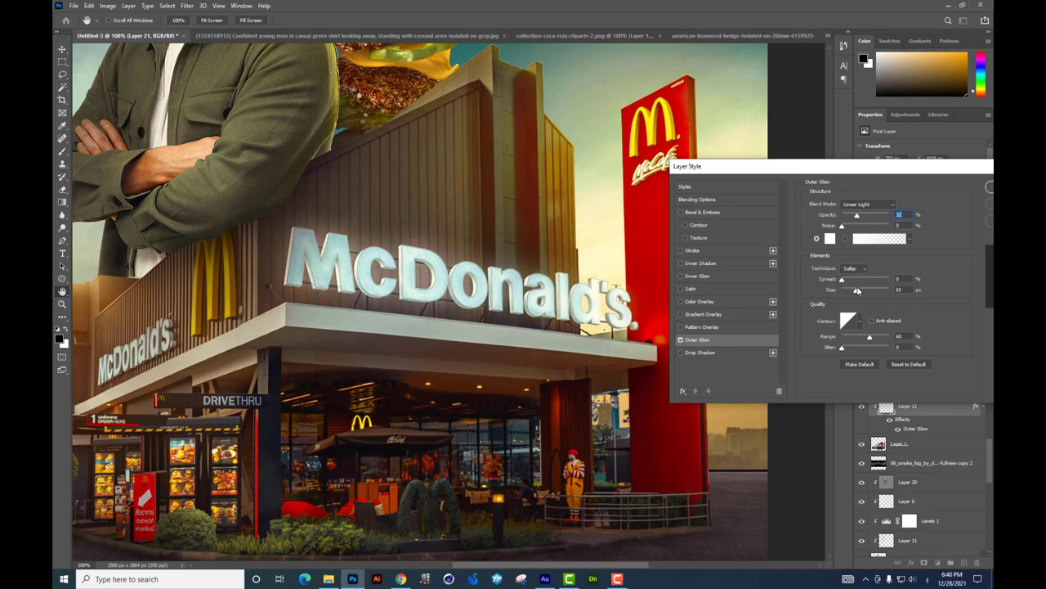
key("Return")
Step: Add a new empty layer above Layer 21 and set the foreground to near-white
left_click_drag(617, 229, 683, 233)
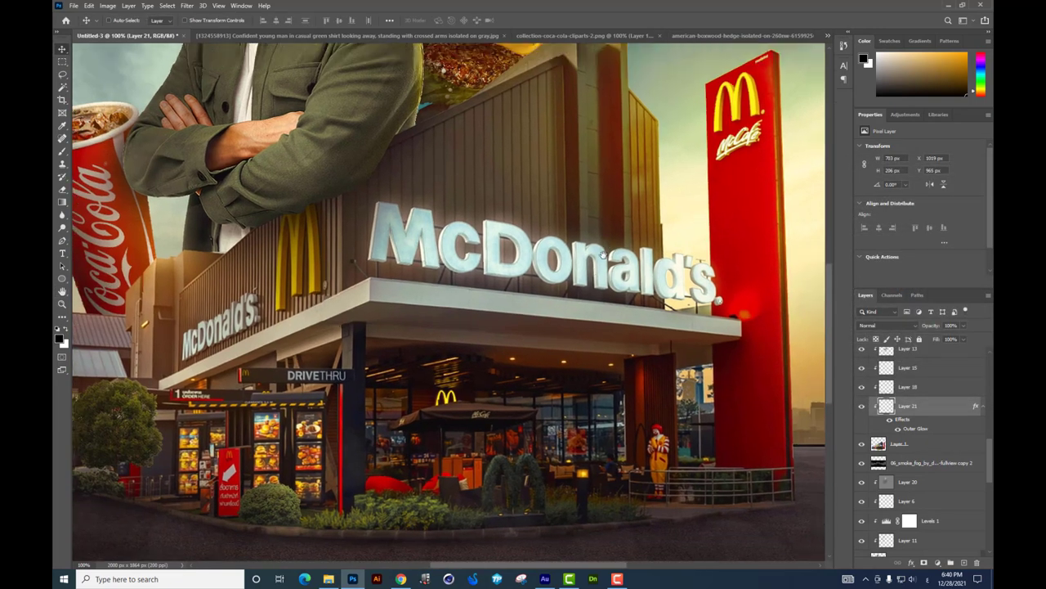
key("v")
left_click(964, 562)
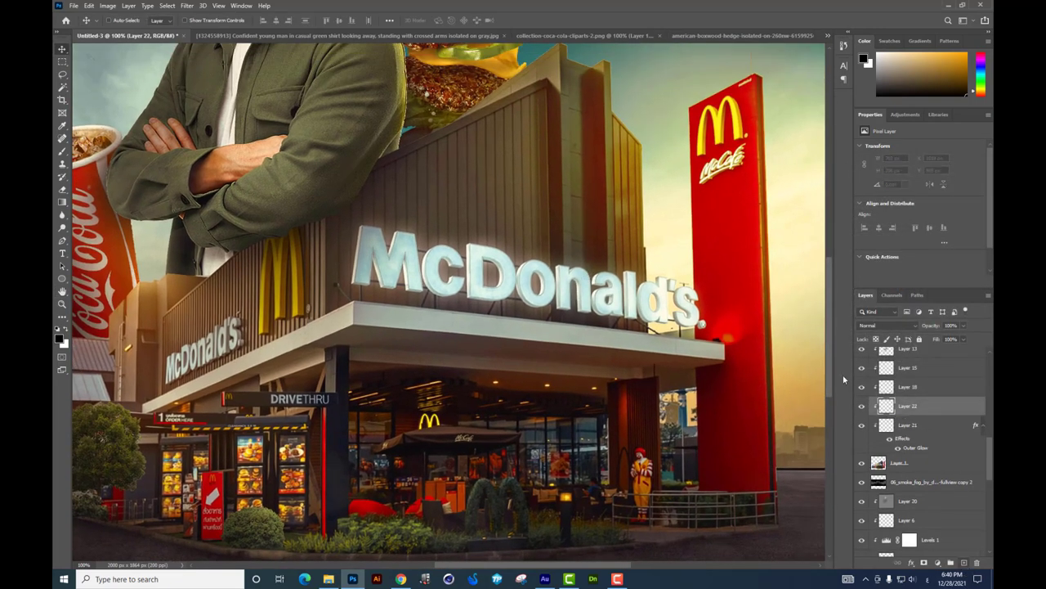
left_click(62, 127)
left_click(58, 337)
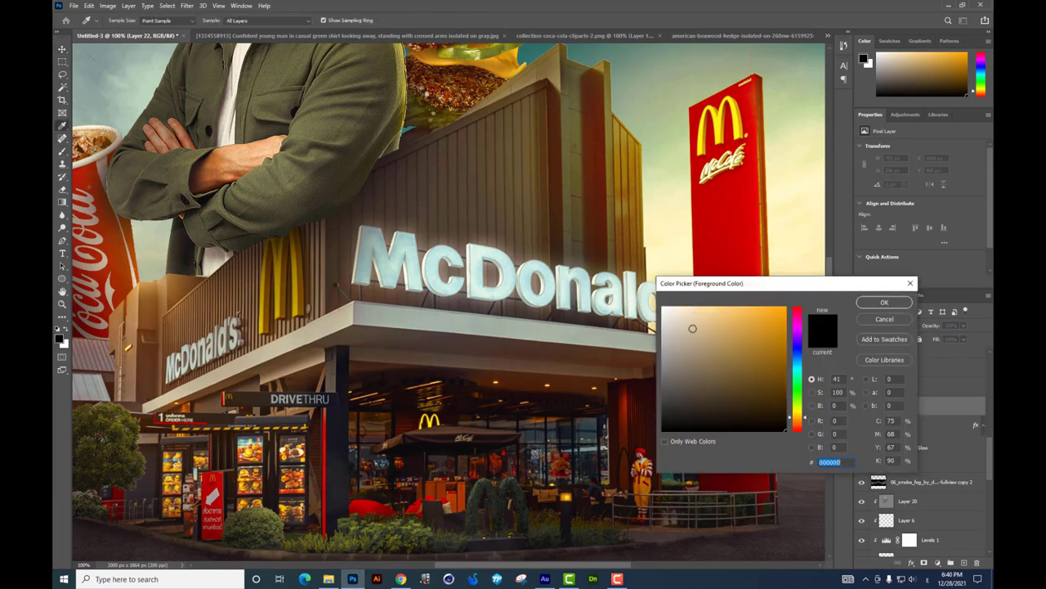
left_click(663, 307)
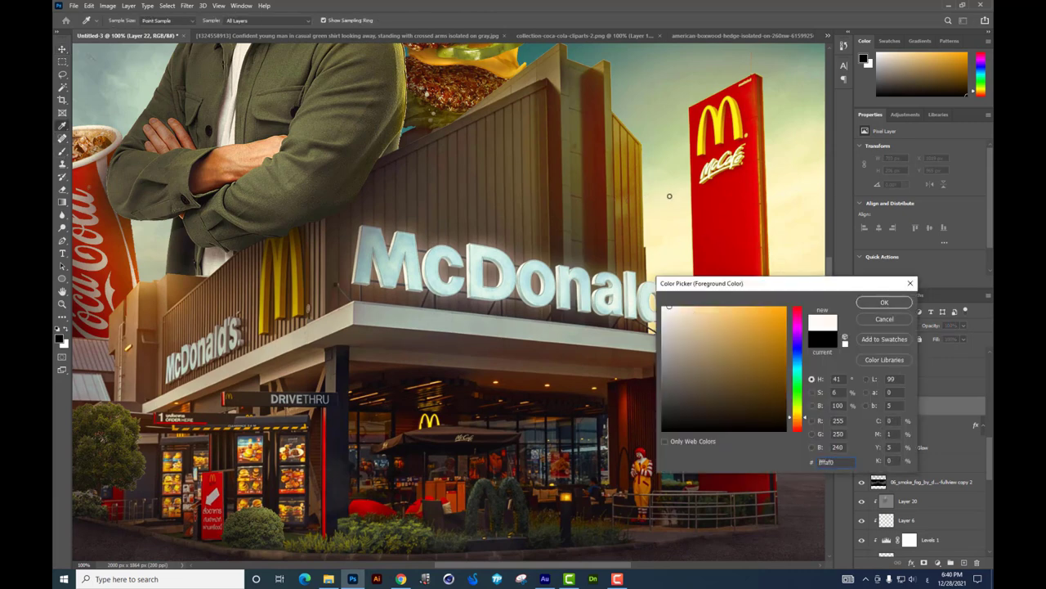
key("Return")
Step: Paint over the McDonald's letters with a Soft Round brush at 68% flow
key("b")
right_click(449, 270)
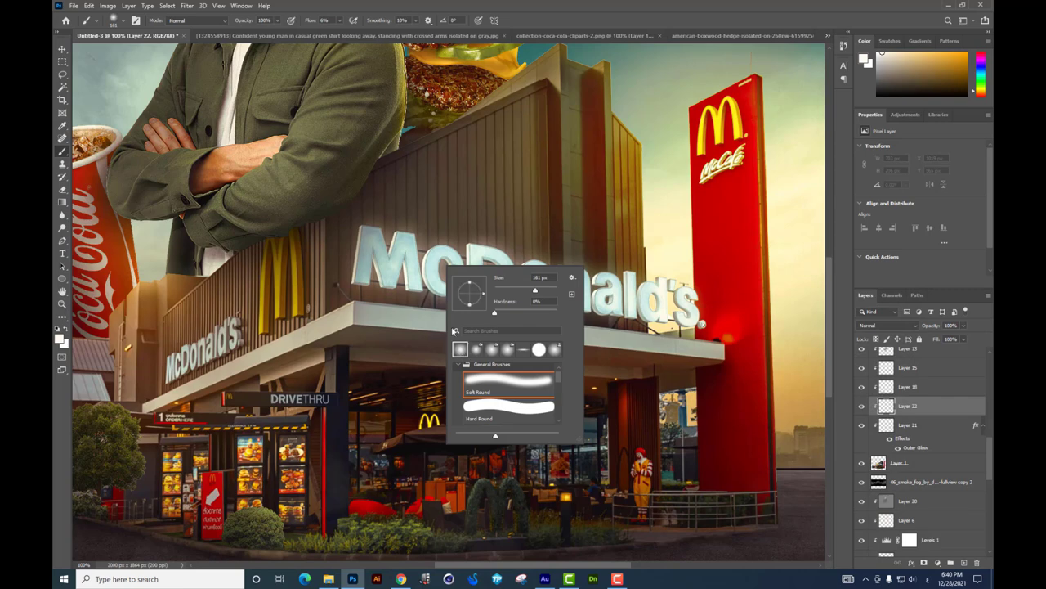
left_click(382, 261)
left_click(338, 20)
left_click_drag(332, 32, 368, 33)
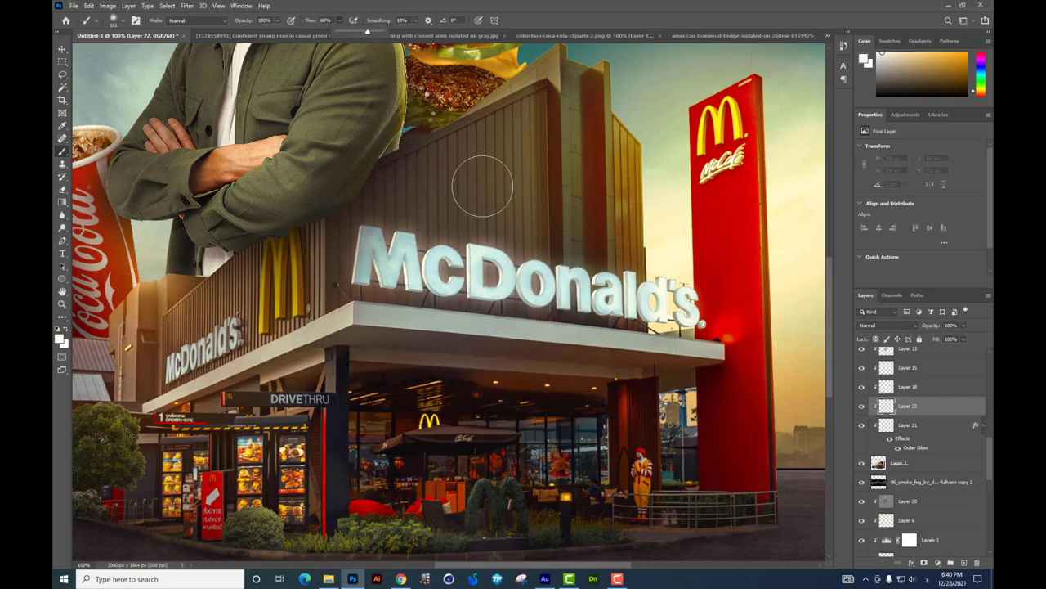
left_click_drag(367, 259, 511, 276)
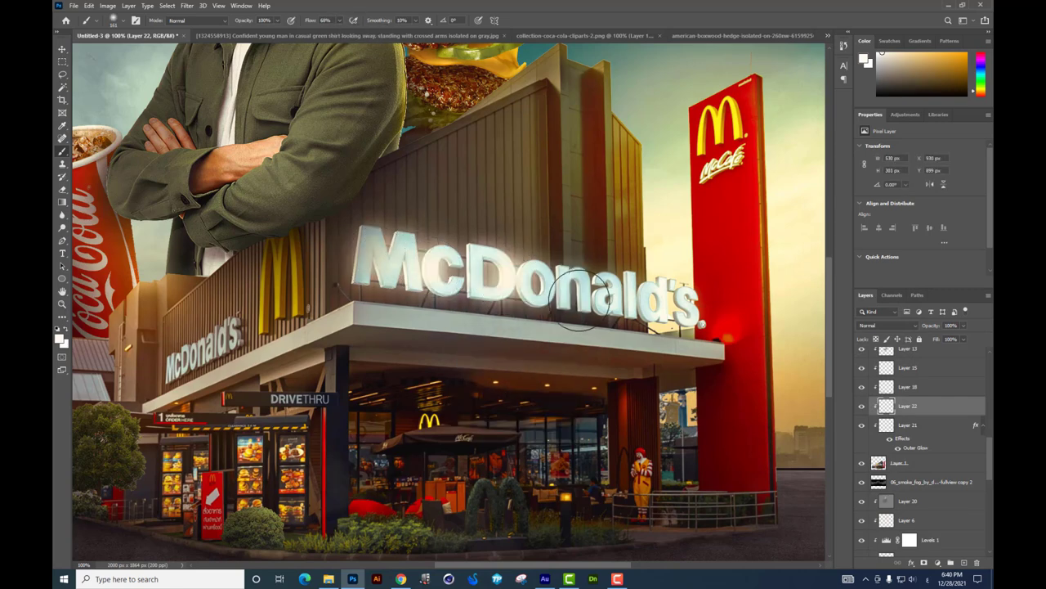
left_click_drag(579, 298, 695, 299)
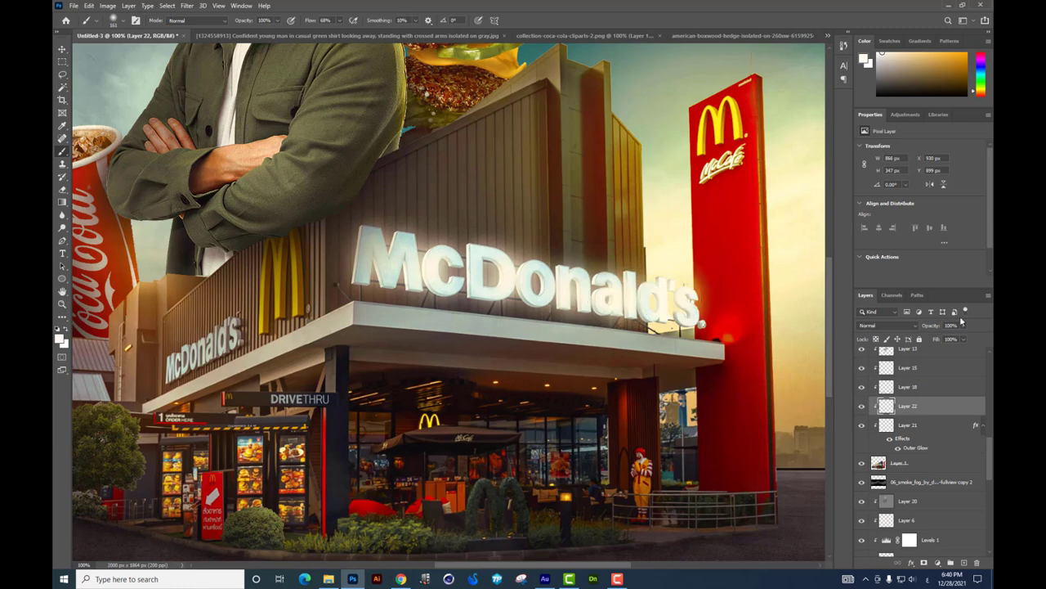
right_click(925, 408)
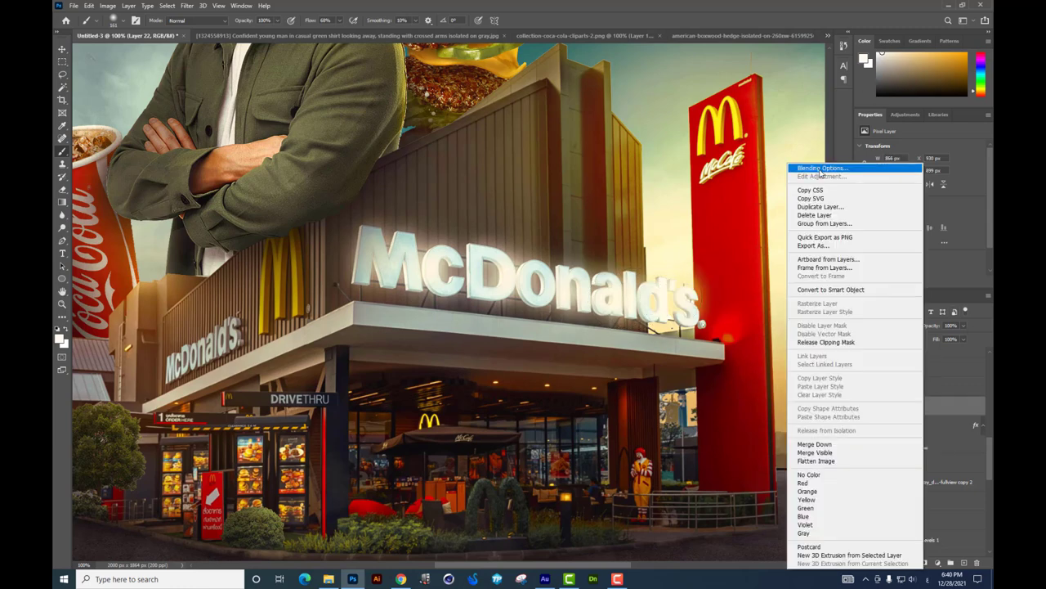
Step: Split Layer 22's Underlying Layer Blend If black slider so the light skips dark areas
left_click(820, 170)
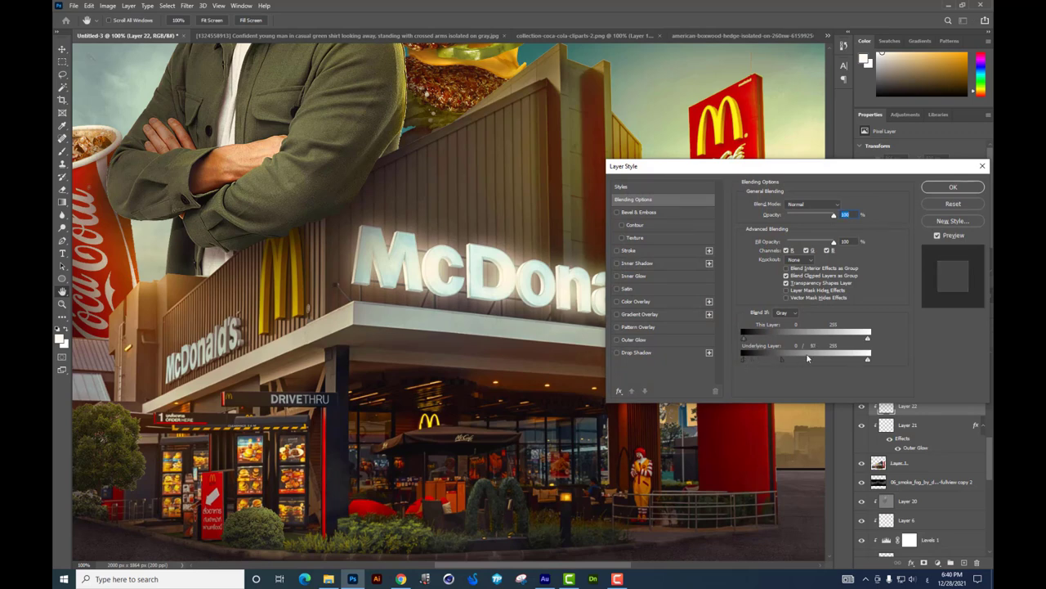
mouse_move(758, 359)
left_mouse_down()
mouse_move(823, 360)
mouse_move(744, 360)
left_mouse_up()
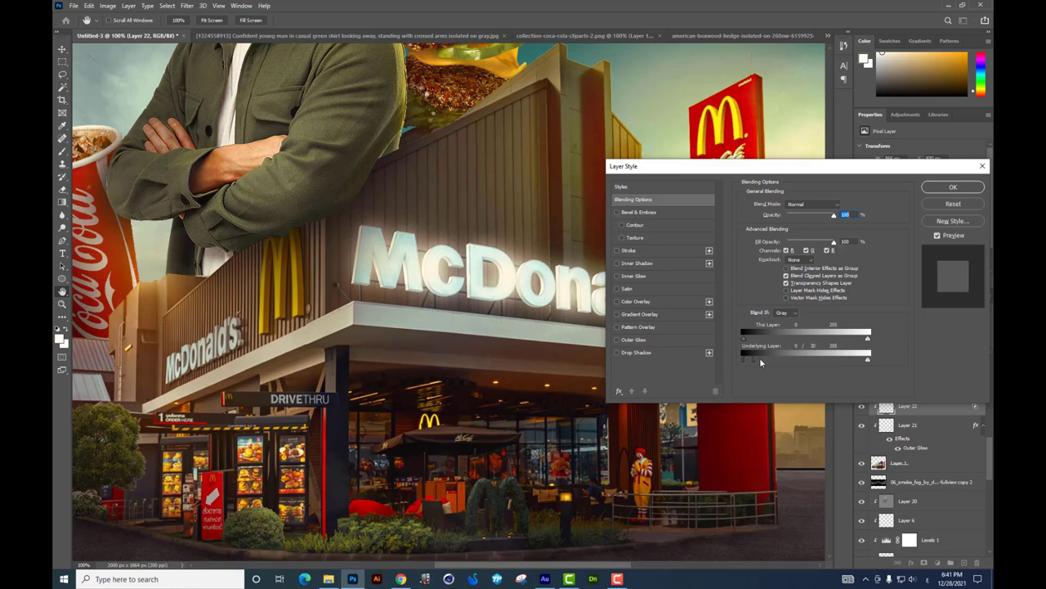
left_click_drag(759, 360, 785, 361)
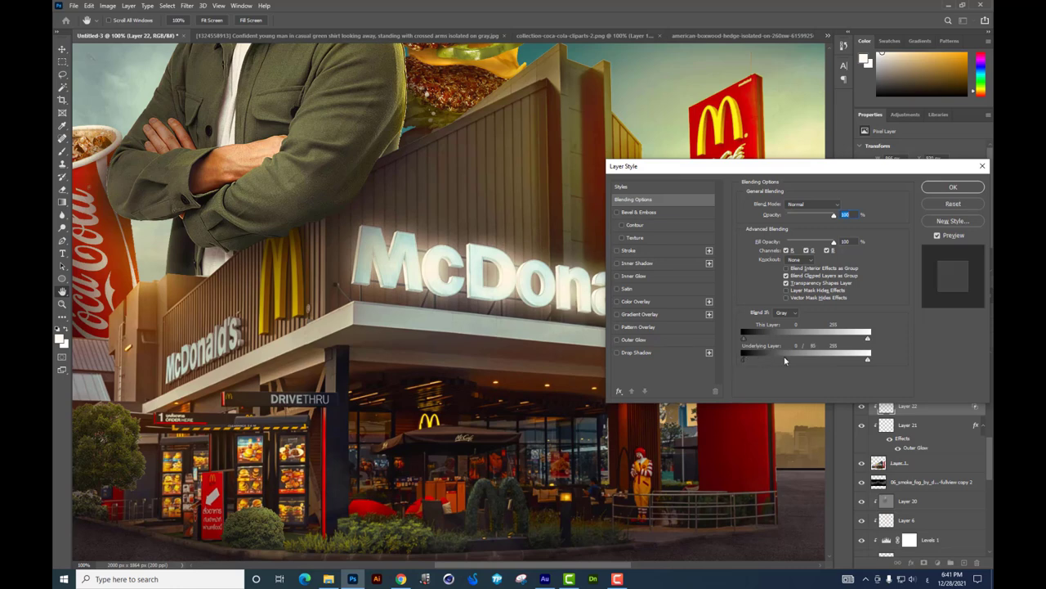
left_click(952, 188)
Step: Fit the whole composition in view and choose the Eraser with a soft tip
key("ctrl+0")
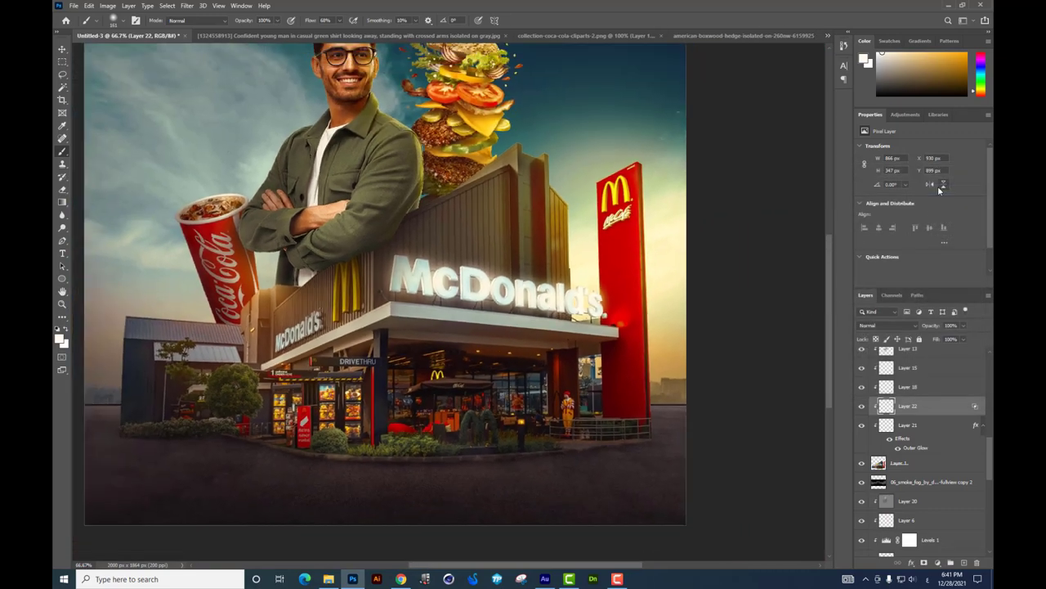
key("e")
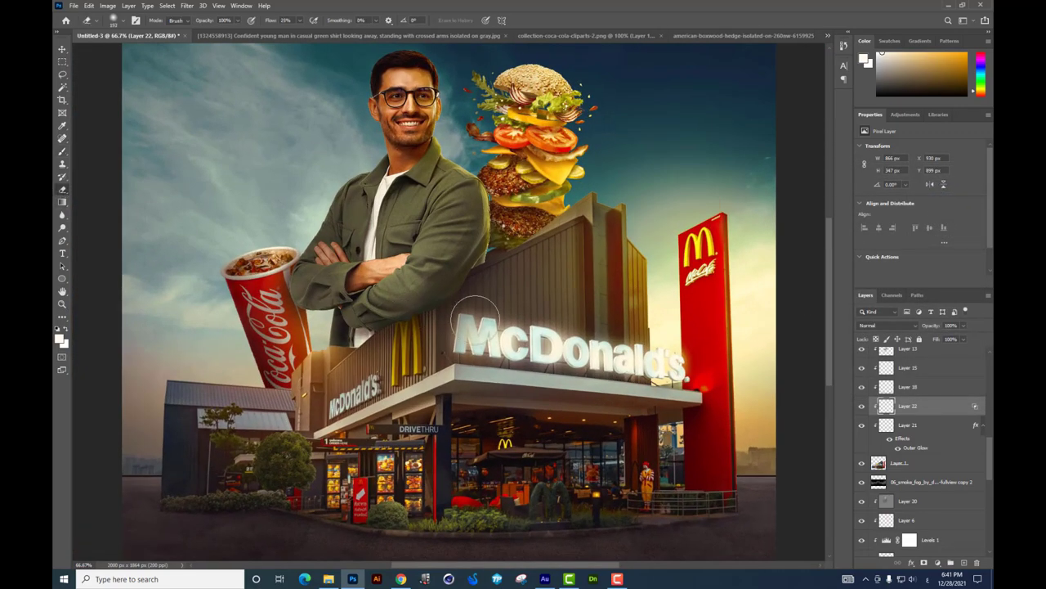
right_click(696, 371)
left_click(677, 376)
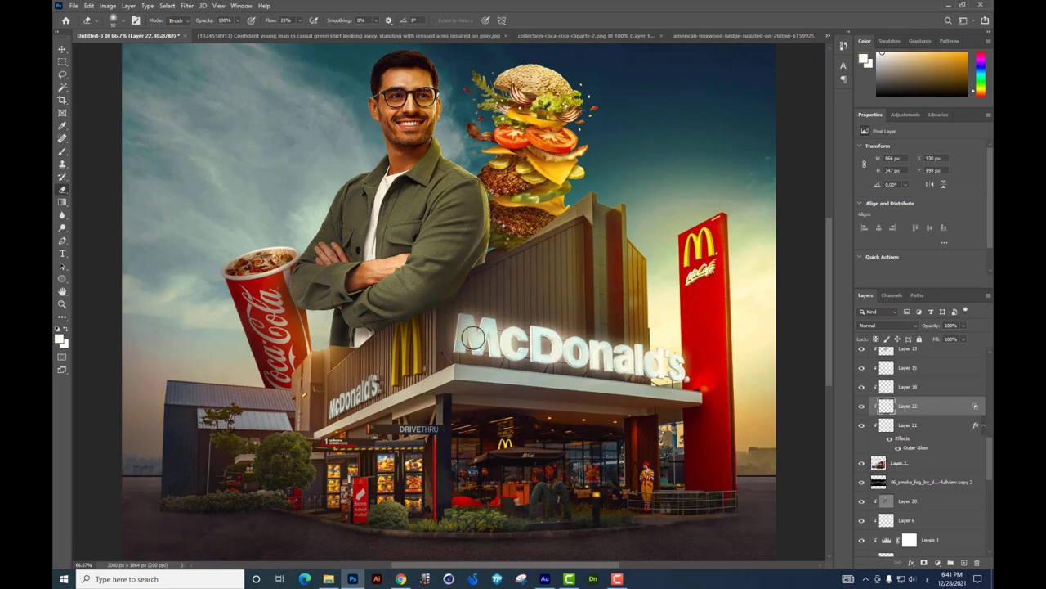
Step: Pan around the man and sign, zoom back to 100%, and select Layer 1
left_click_drag(473, 337, 500, 328)
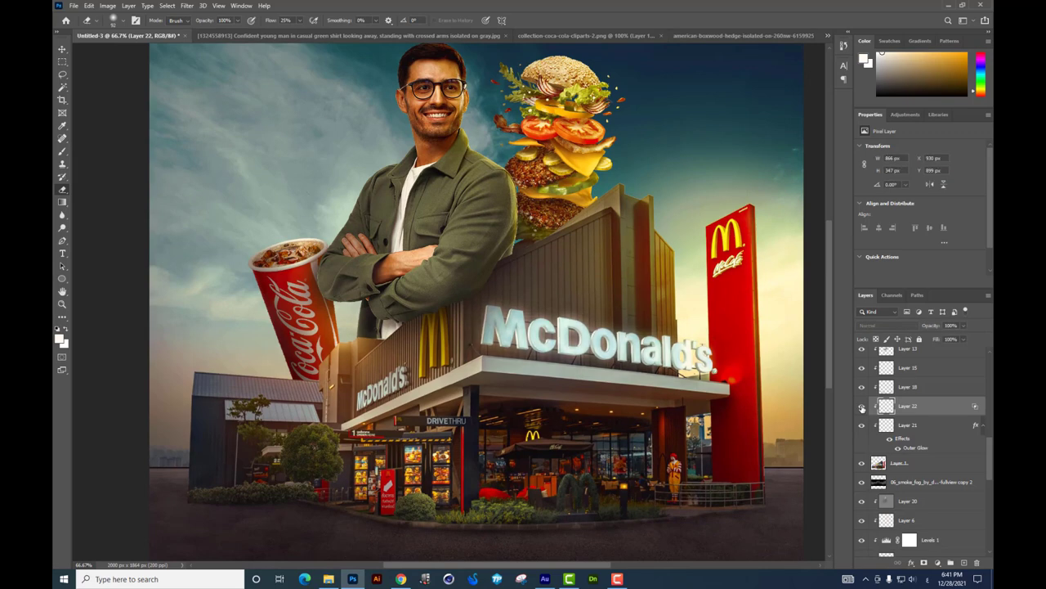
mouse_move(582, 426)
left_mouse_down()
mouse_move(648, 378)
mouse_move(681, 395)
left_mouse_up()
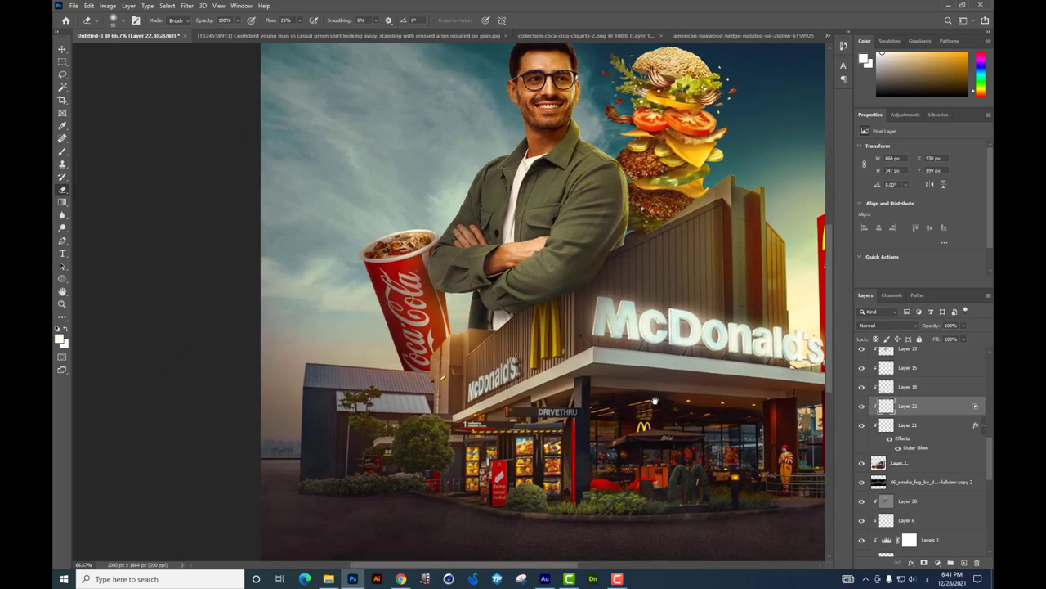
left_click_drag(614, 376, 655, 400)
key("ctrl+plus")
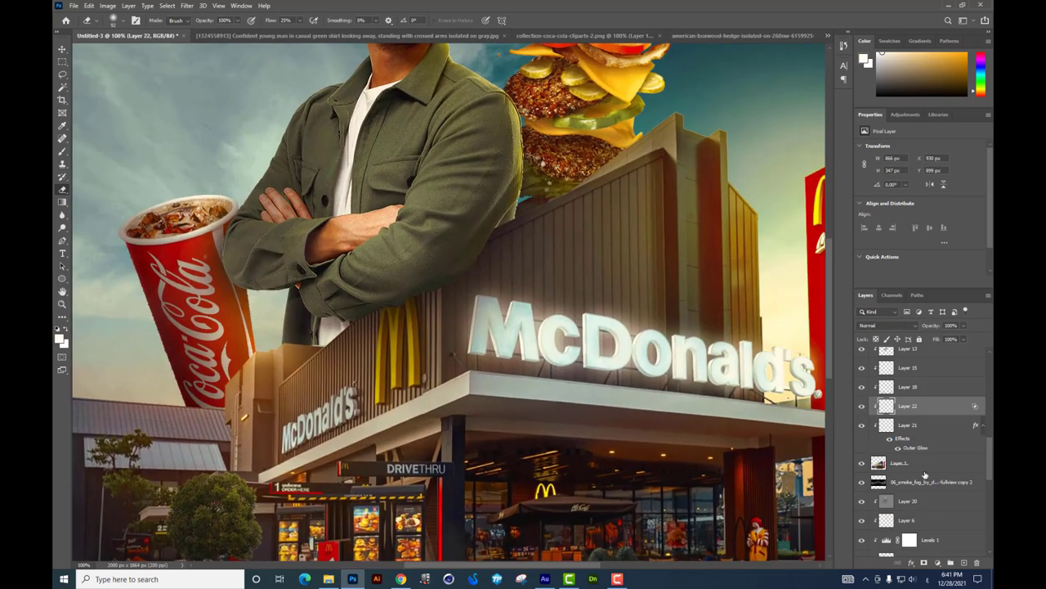
left_click(915, 470)
Step: Magic-wand select the yellow arches and copy them onto a new Layer 23
left_click(62, 87)
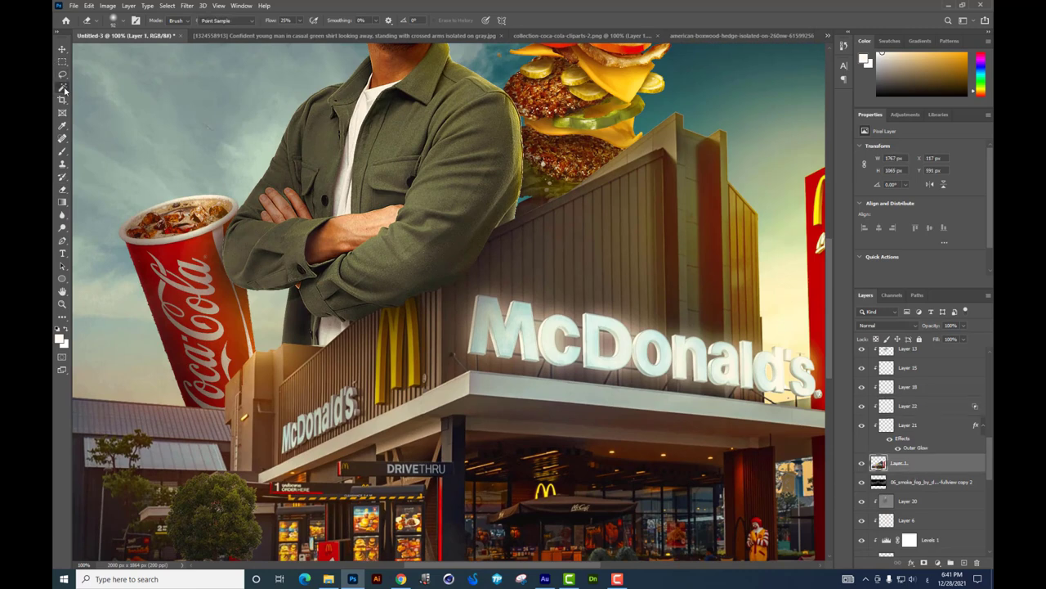
left_click(413, 369)
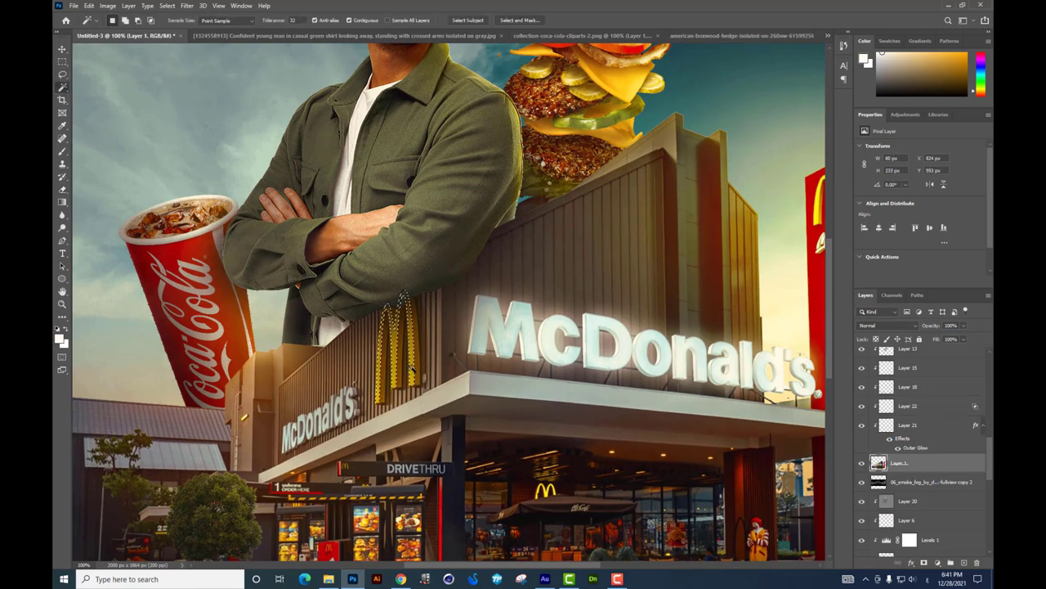
key("ctrl+j")
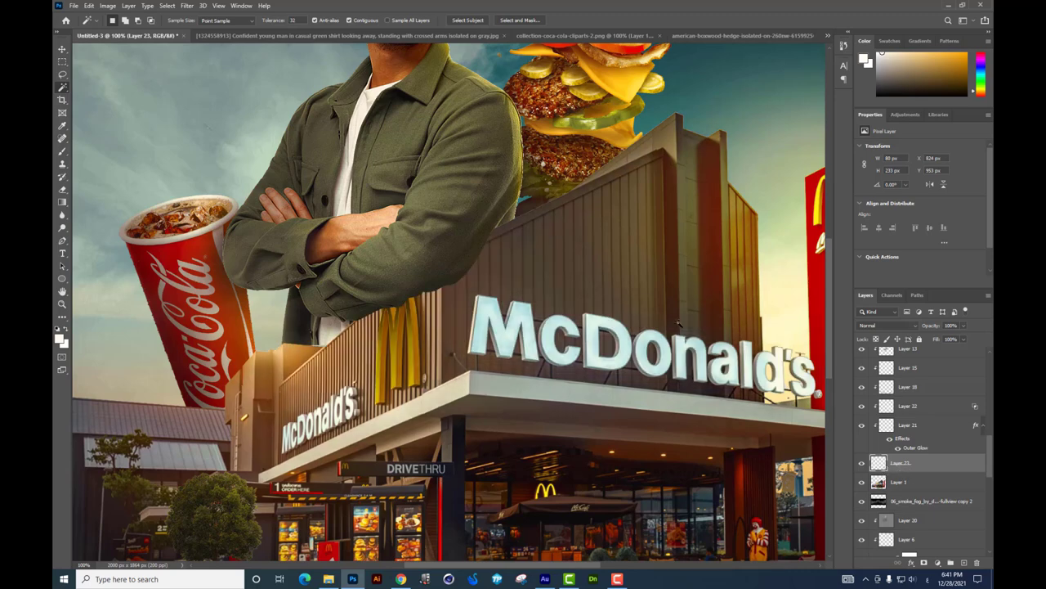
left_click_drag(914, 463, 893, 476)
Step: Give Layer 23 an orange (#ff9c00) Outer Glow in Linear Light mode
right_click(914, 466)
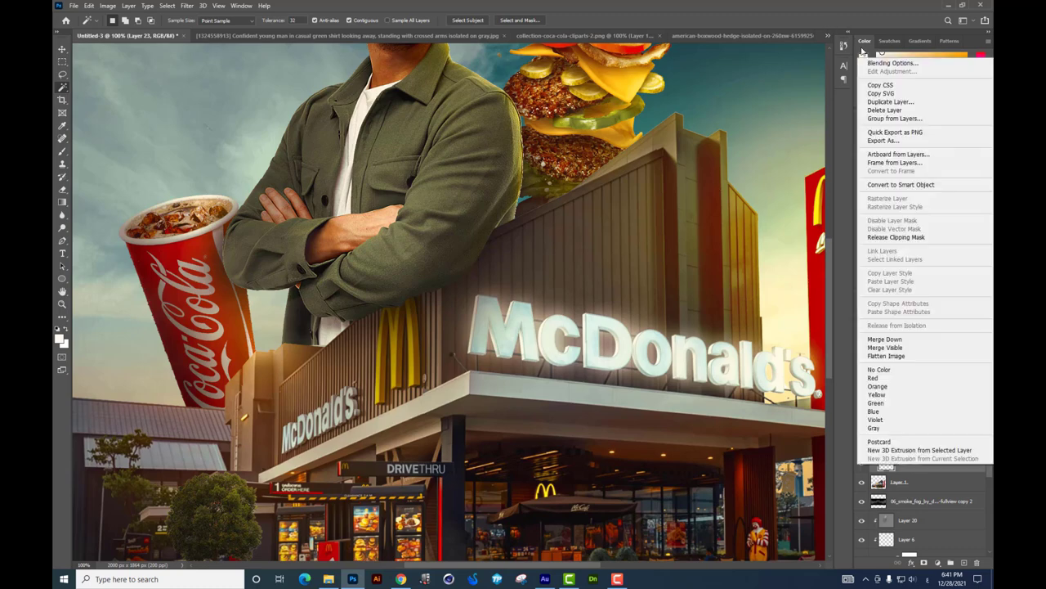
left_click(891, 33)
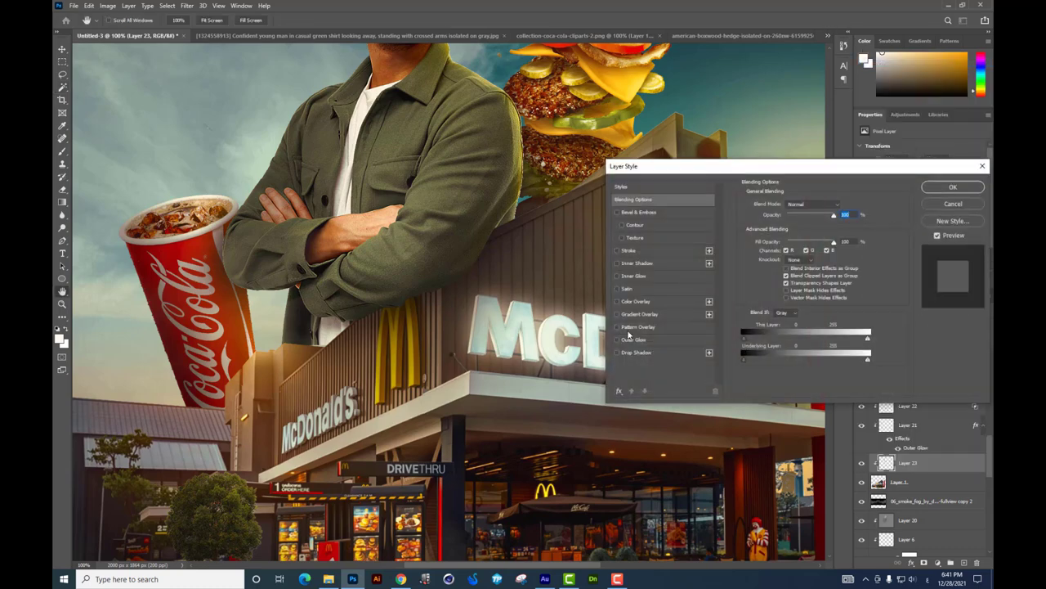
left_click(633, 339)
left_click(766, 238)
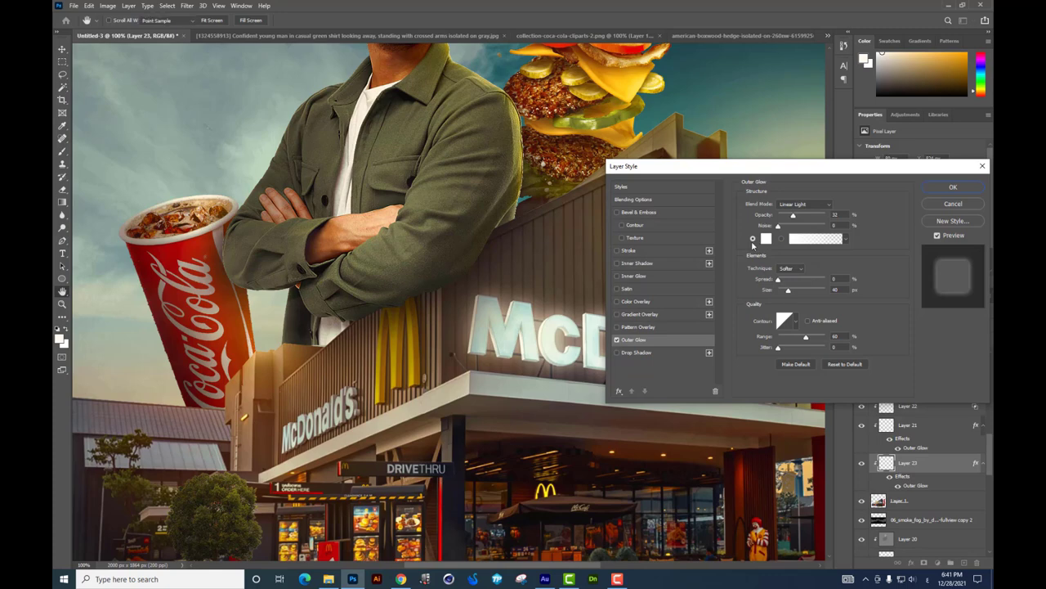
left_click(784, 309)
left_click(794, 421)
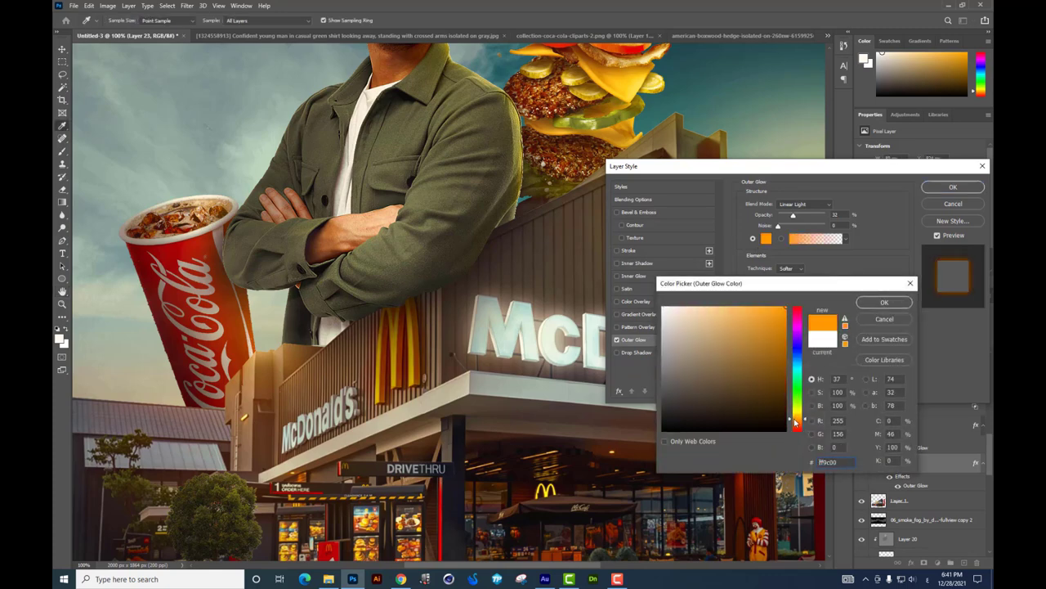
key("Return")
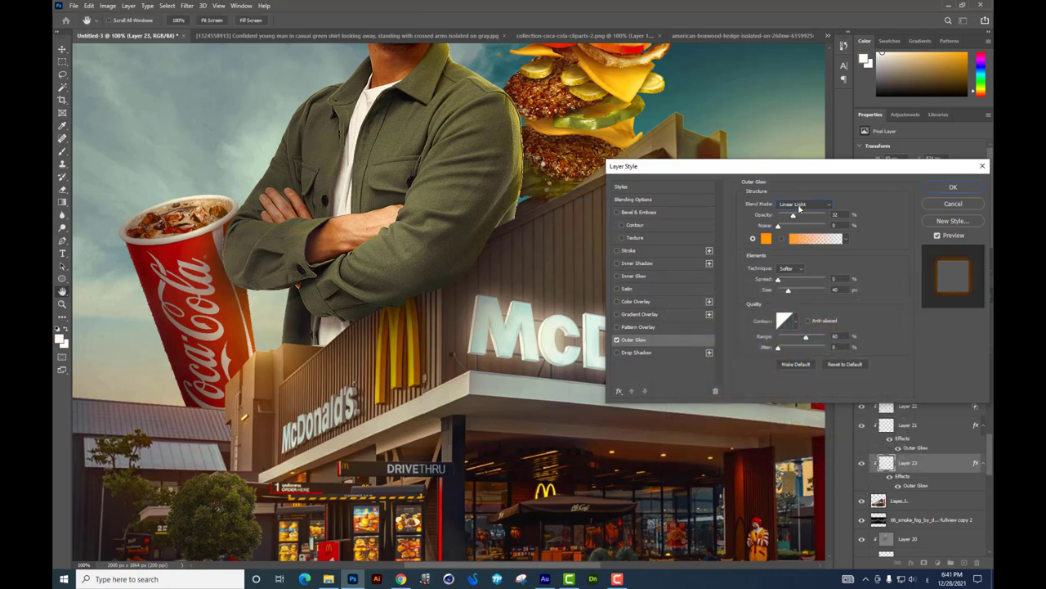
left_click(798, 206)
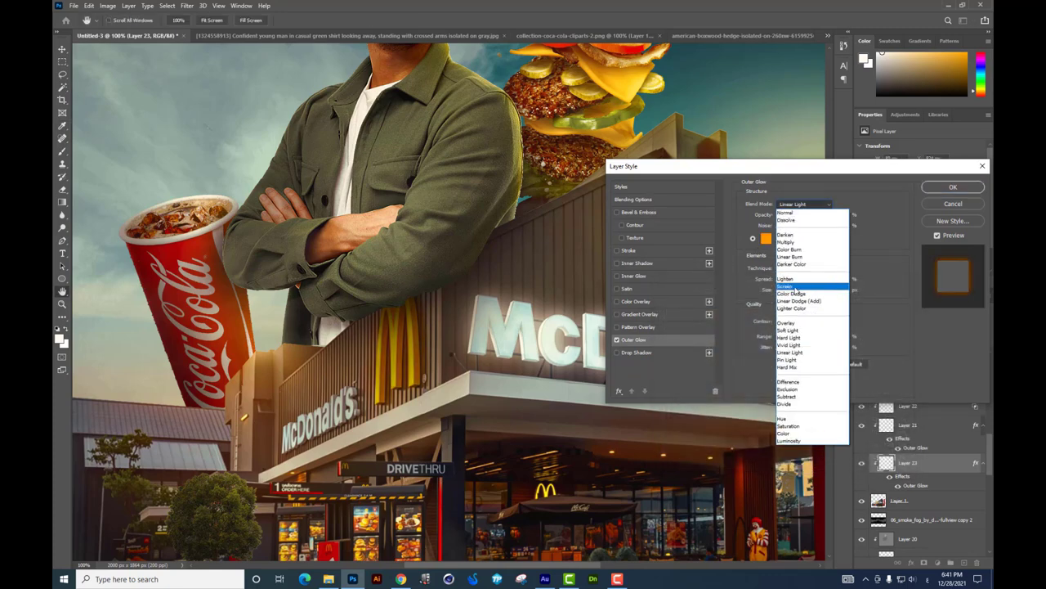
left_click(805, 200)
left_click(952, 187)
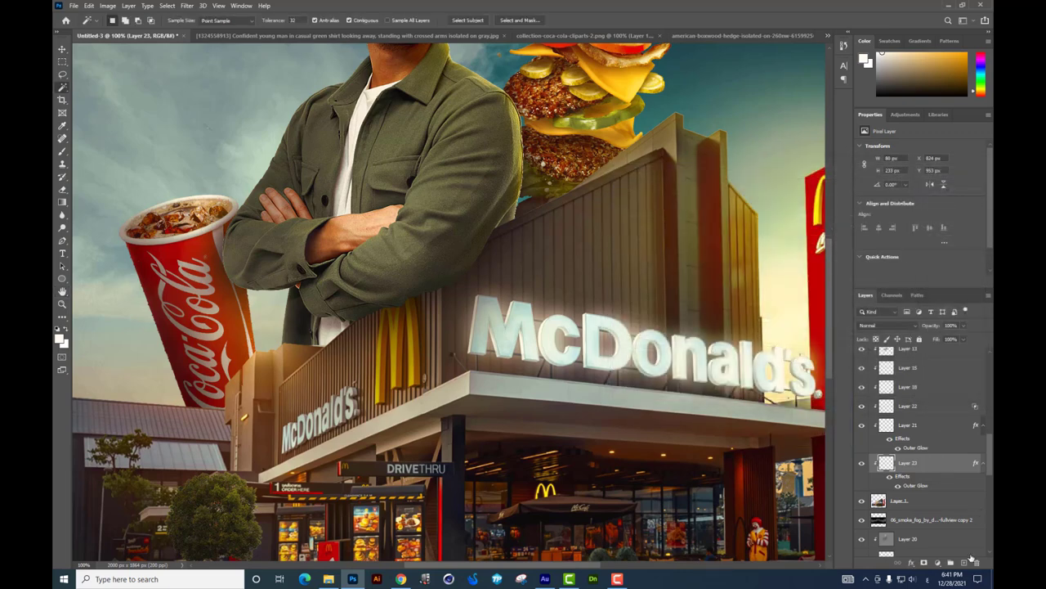
Step: Add a new layer and paint an orange spot over the golden arches
left_click(964, 562)
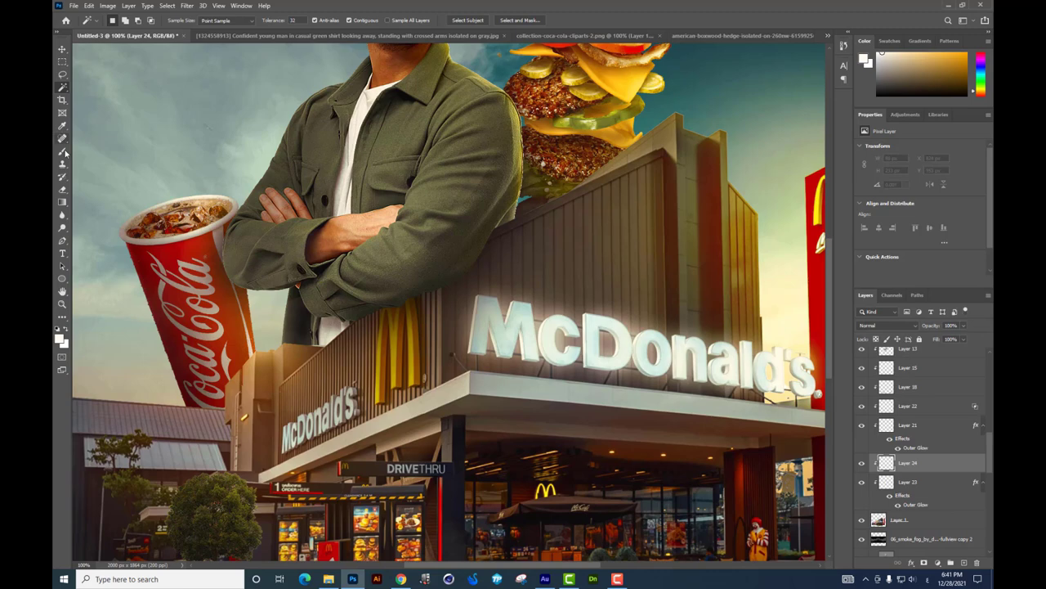
left_click(60, 337)
type("ffad00")
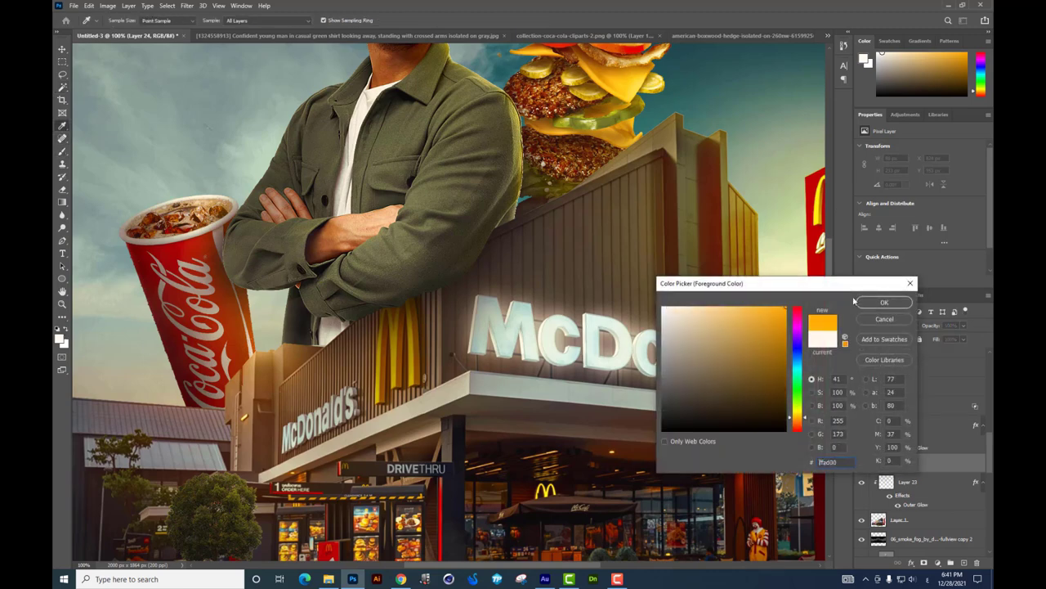
left_click(883, 302)
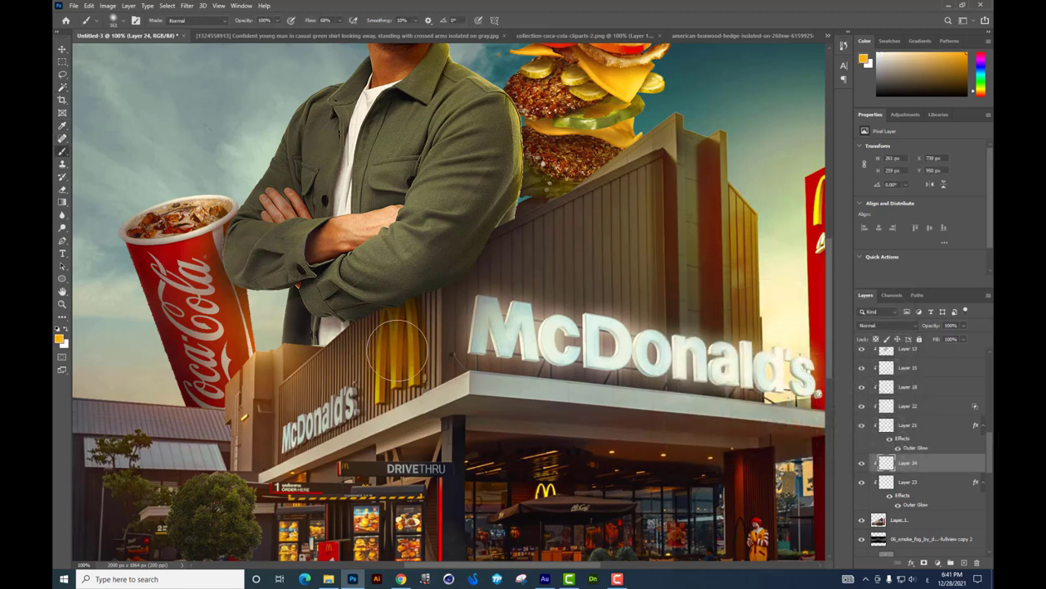
left_click(397, 351)
Step: Scale up the orange glow, set its layer to Overlay, and enlarge it further
key("ctrl+t")
mouse_move(460, 291)
left_mouse_down()
mouse_move(489, 264)
mouse_move(455, 295)
left_mouse_up()
left_click(887, 325)
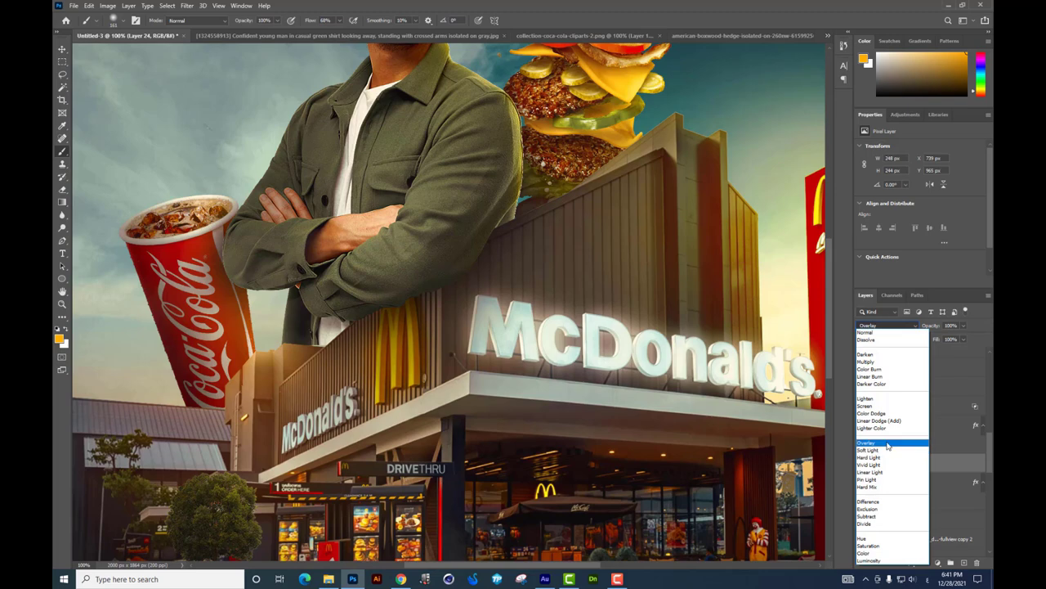
left_click(889, 446)
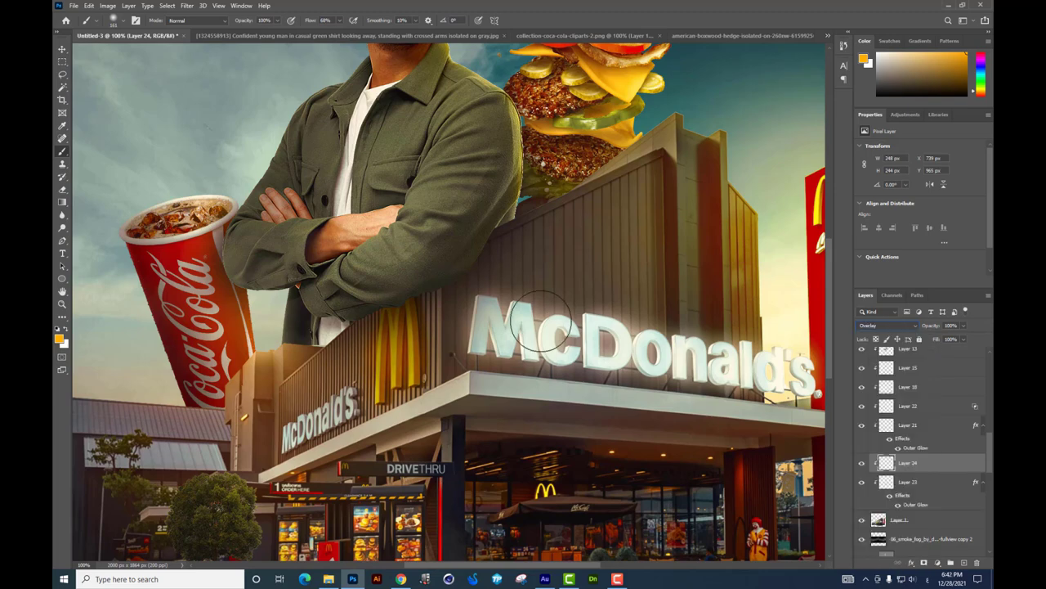
key("ctrl+t")
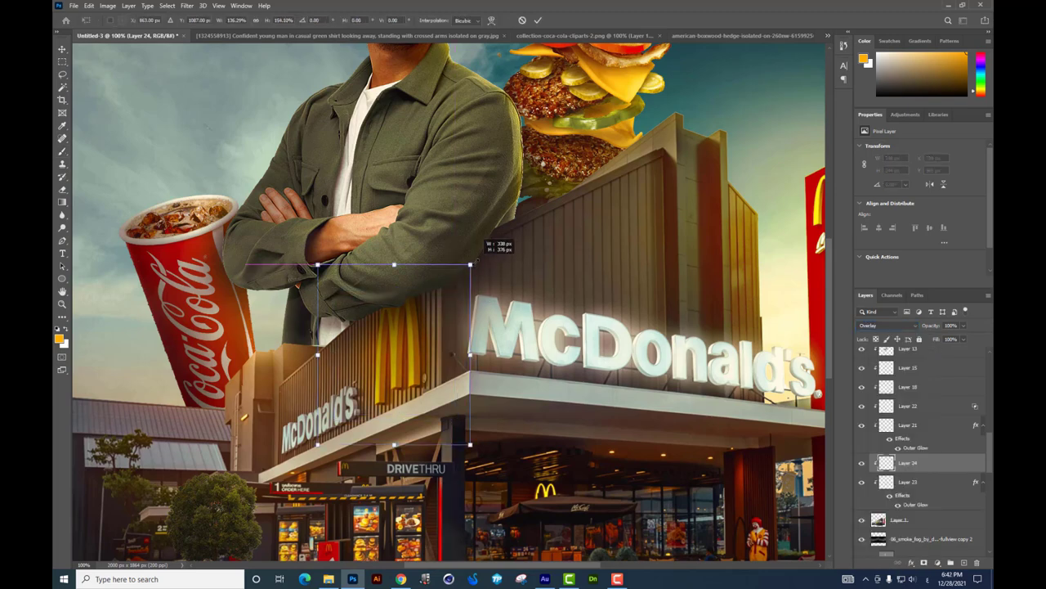
left_click_drag(456, 282, 491, 263)
key("Return")
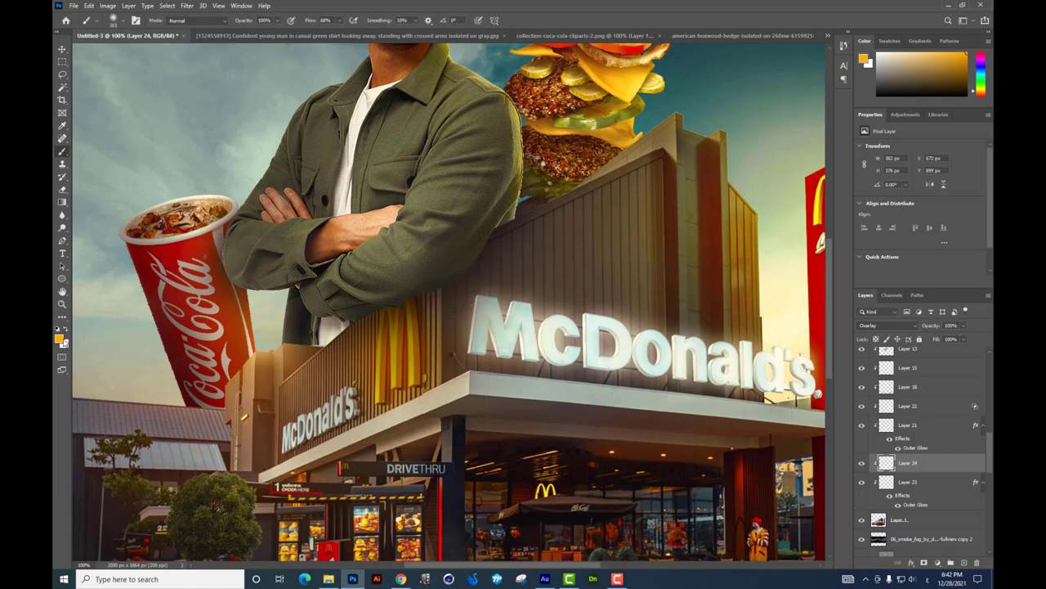
Step: Add a new layer and set the foreground colour to a pale cream
left_click(939, 560)
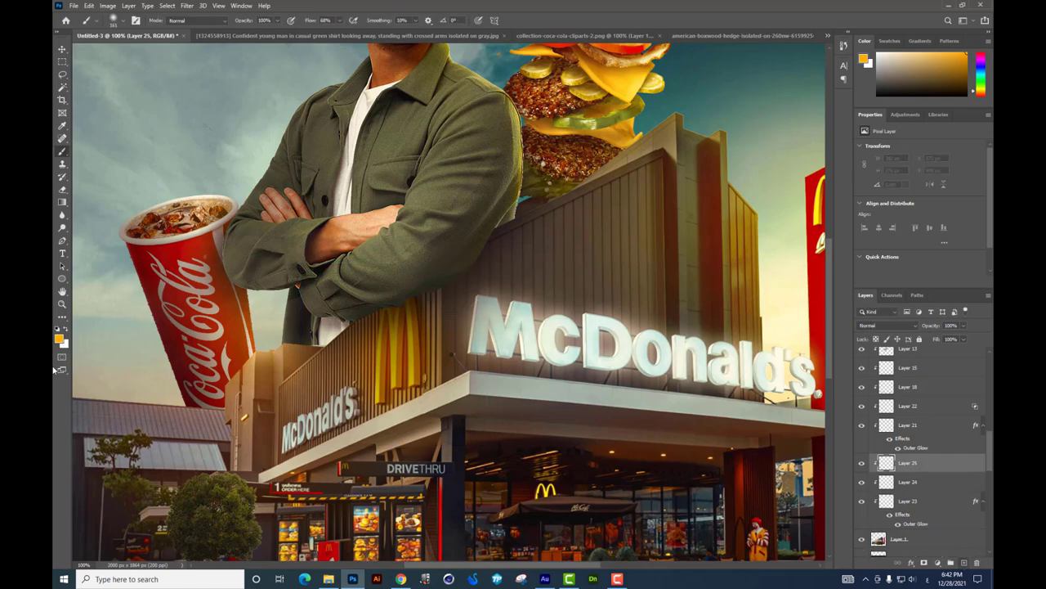
left_click(58, 337)
left_click(713, 301)
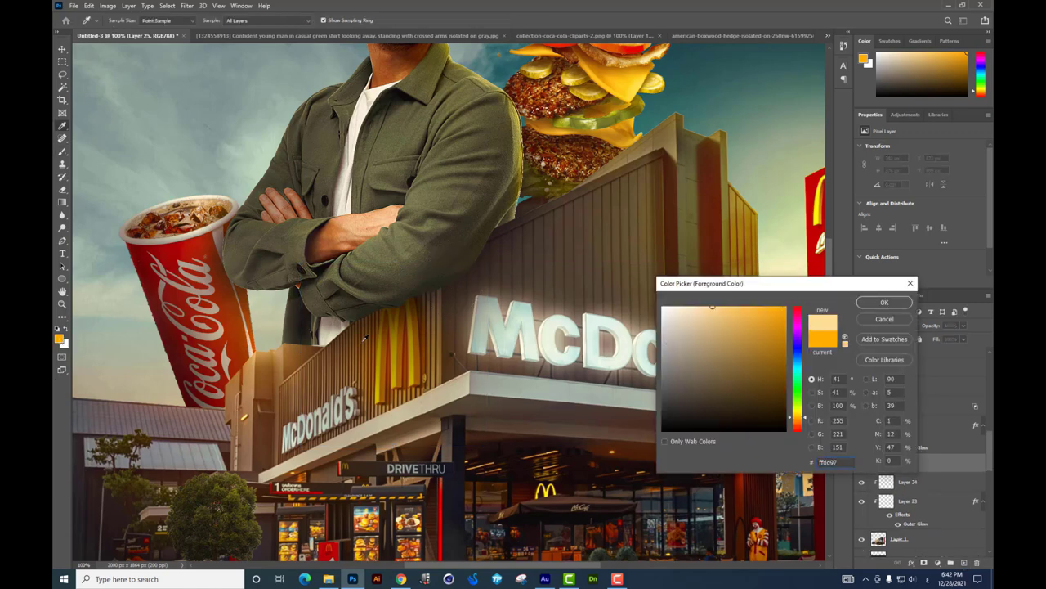
key("Return")
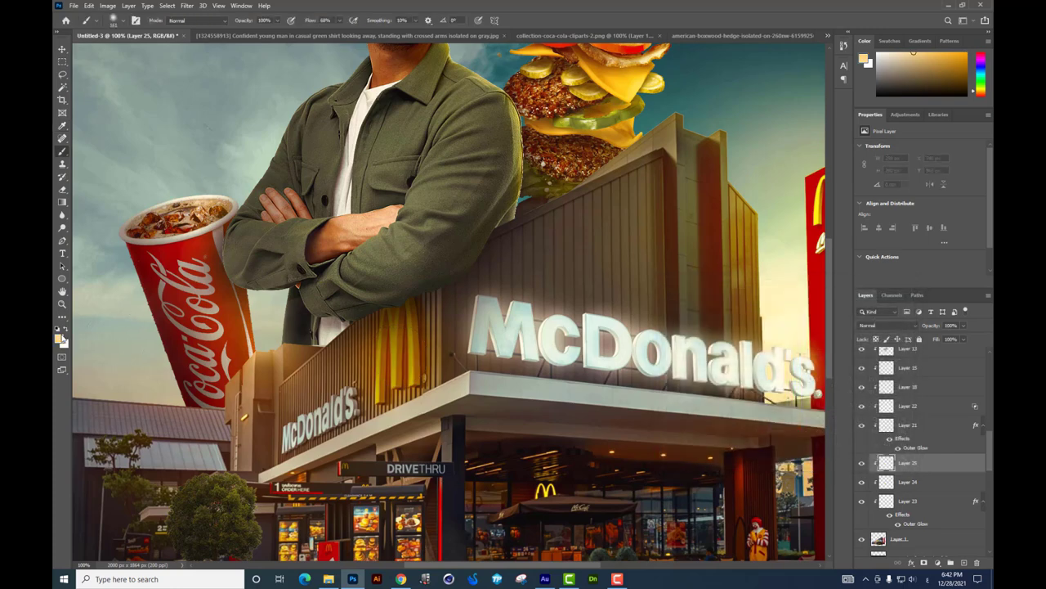
left_click(59, 338)
left_click(677, 306)
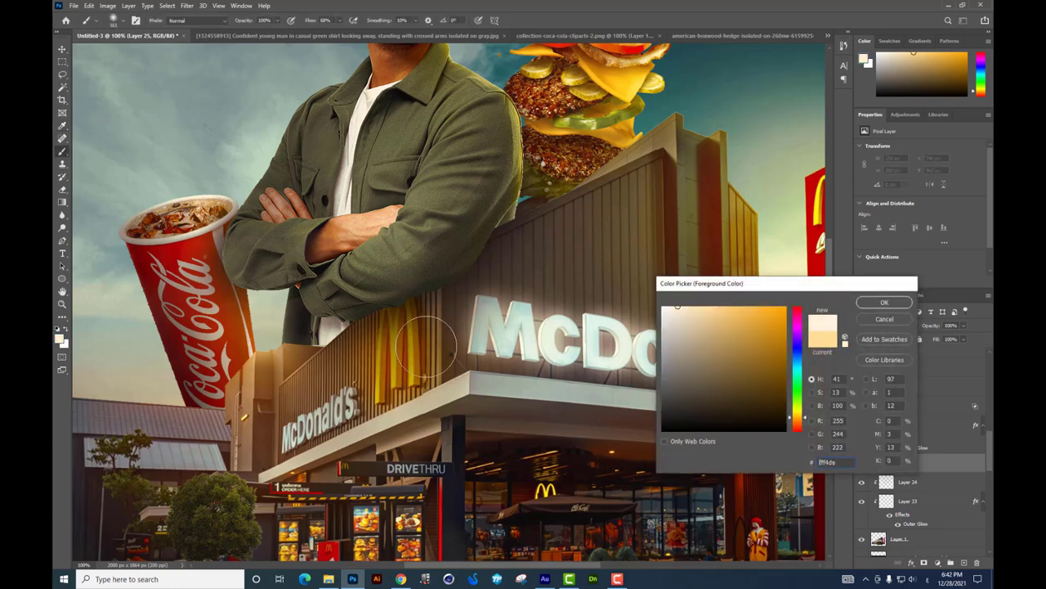
key("Return")
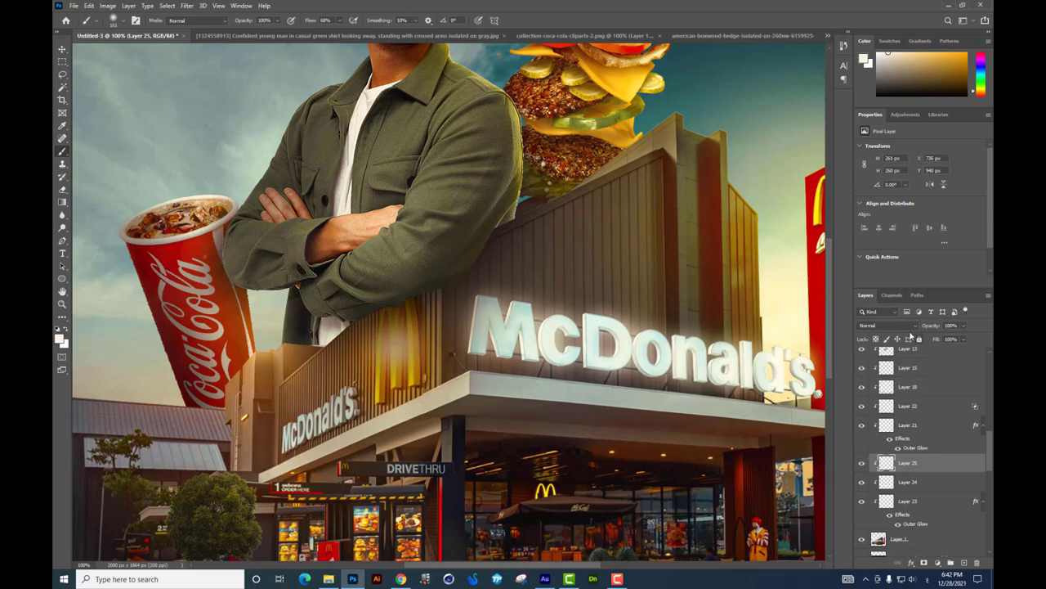
Step: Blend the cream highlight layer as Overlay and stretch it over the golden arches
left_click(908, 326)
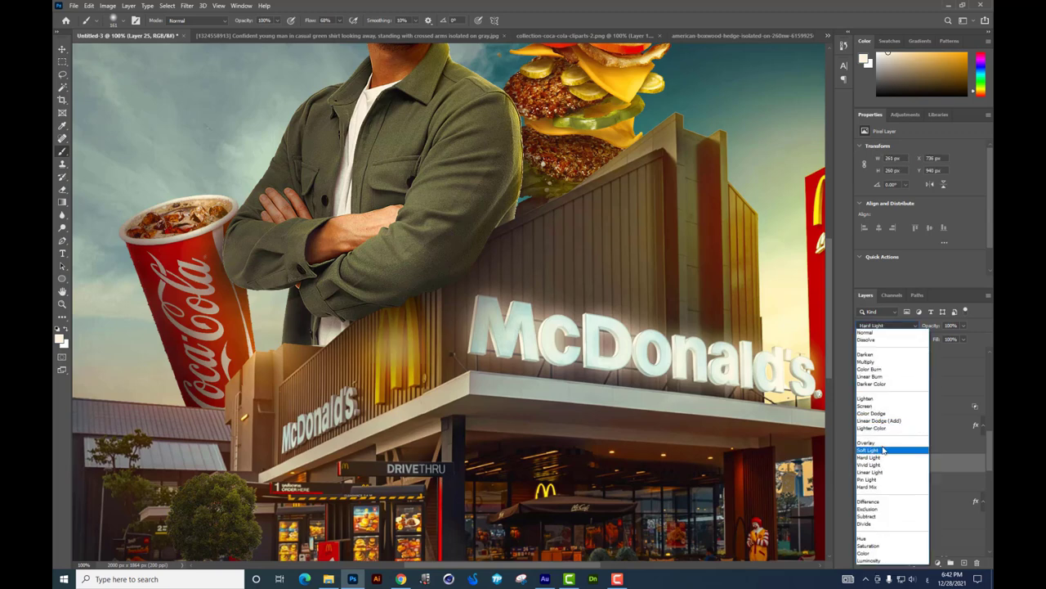
left_click(882, 442)
key("ctrl+t")
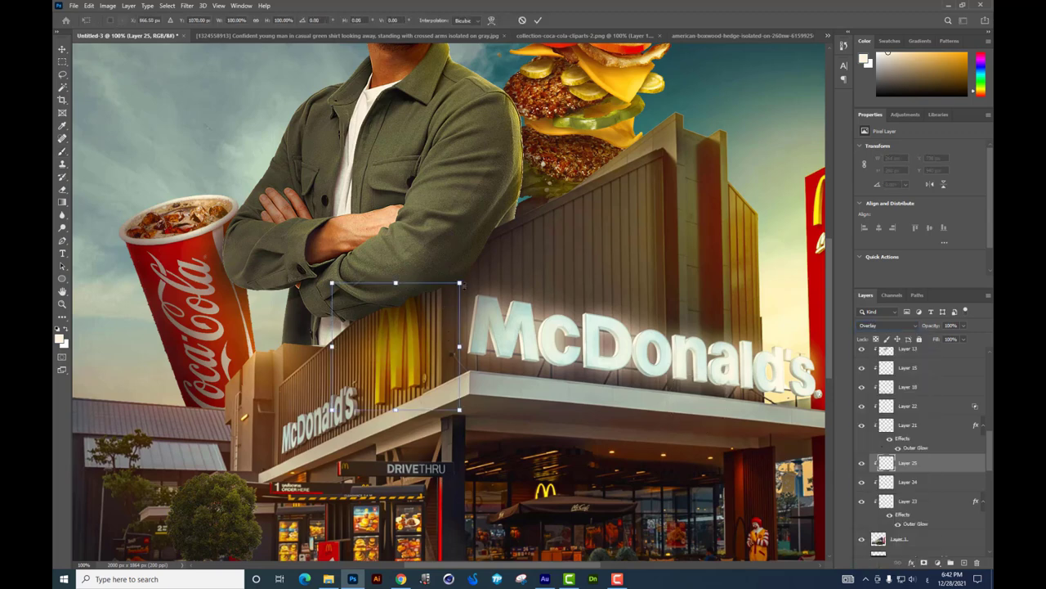
left_click_drag(460, 281, 452, 258)
key("Return")
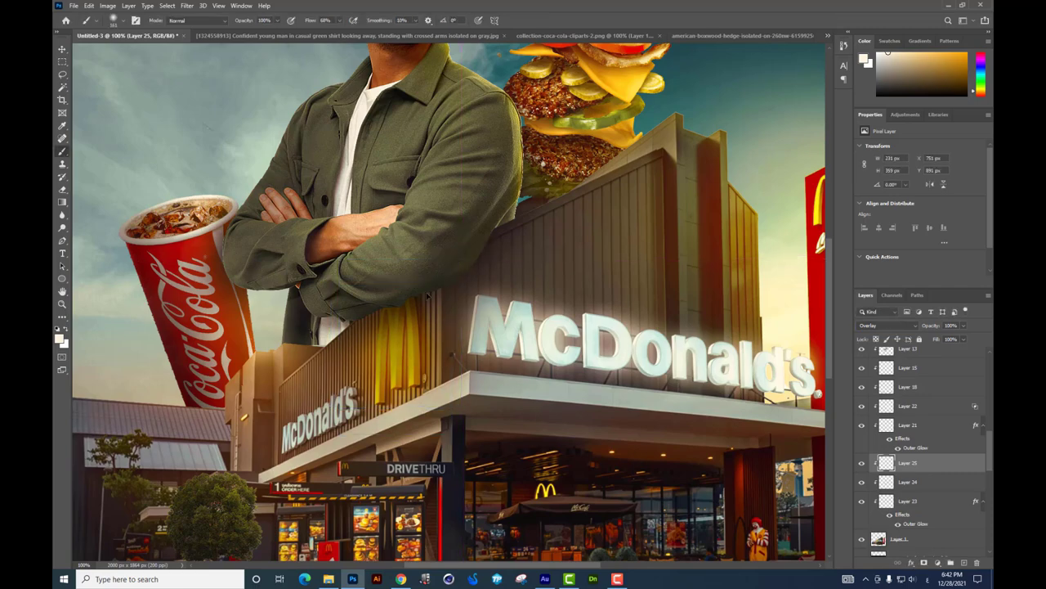
scroll(426, 291, "up", 2)
scroll(426, 292, "down", 3)
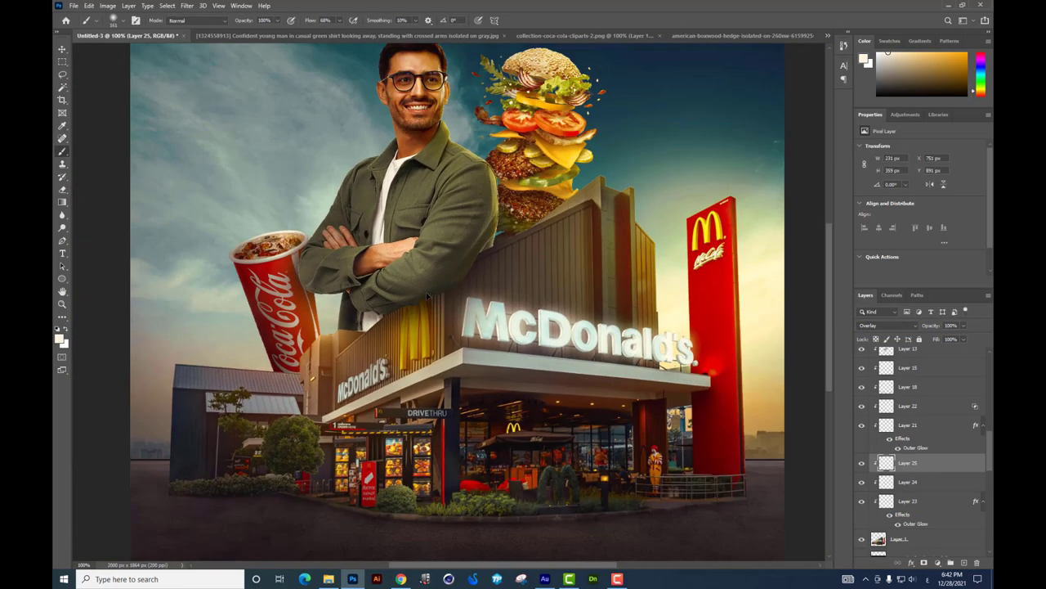
left_click(62, 189)
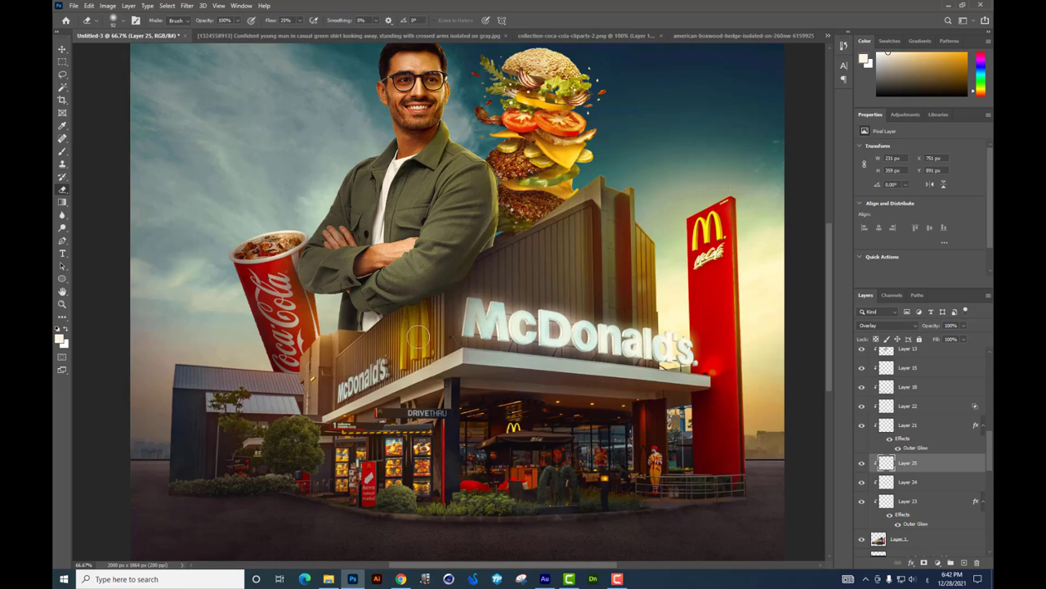
left_click_drag(606, 314, 512, 335)
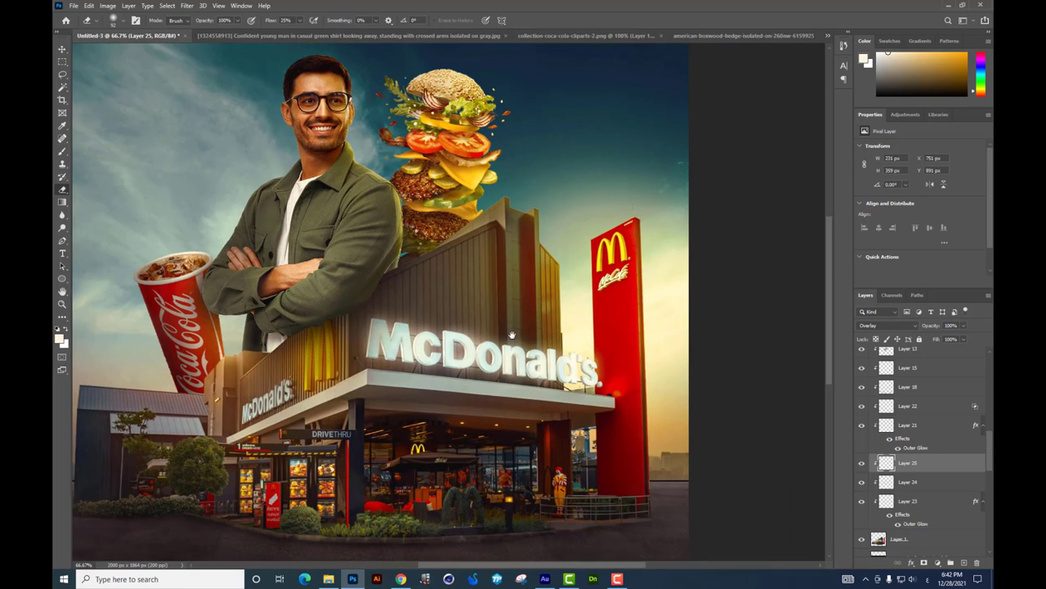
left_click(64, 88)
Step: Copy the golden M on the red sign from the restaurant photo onto its own layer
scroll(930, 483, "down", 2)
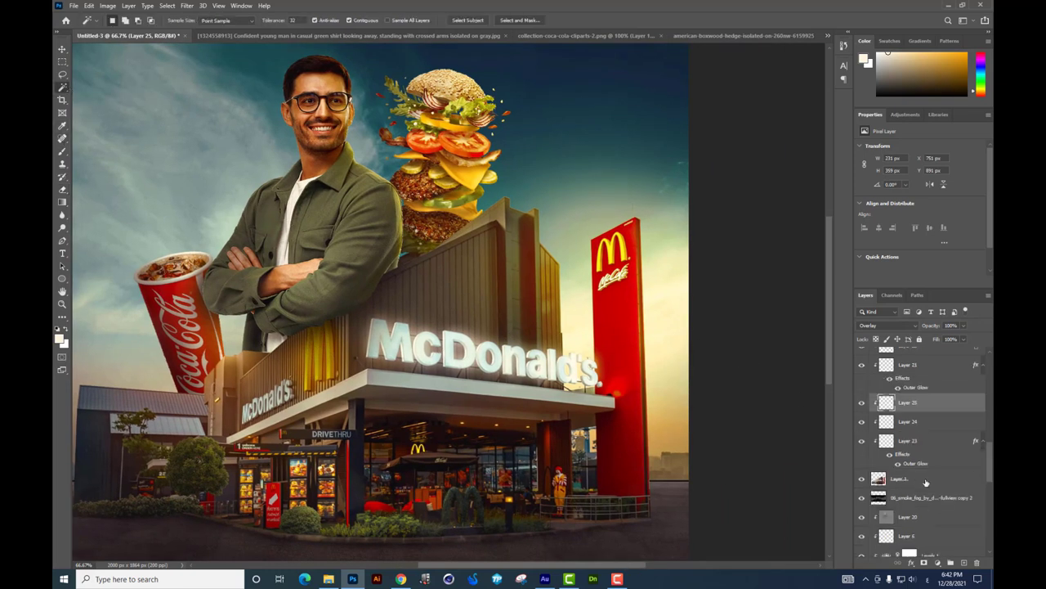
left_click(930, 479)
left_click(622, 250)
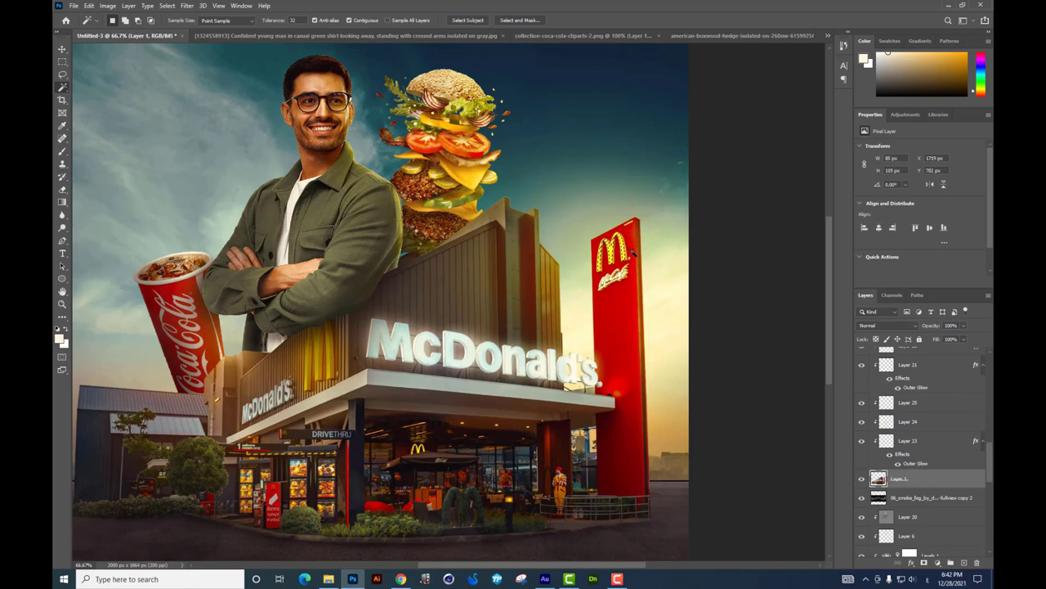
key("ctrl+j")
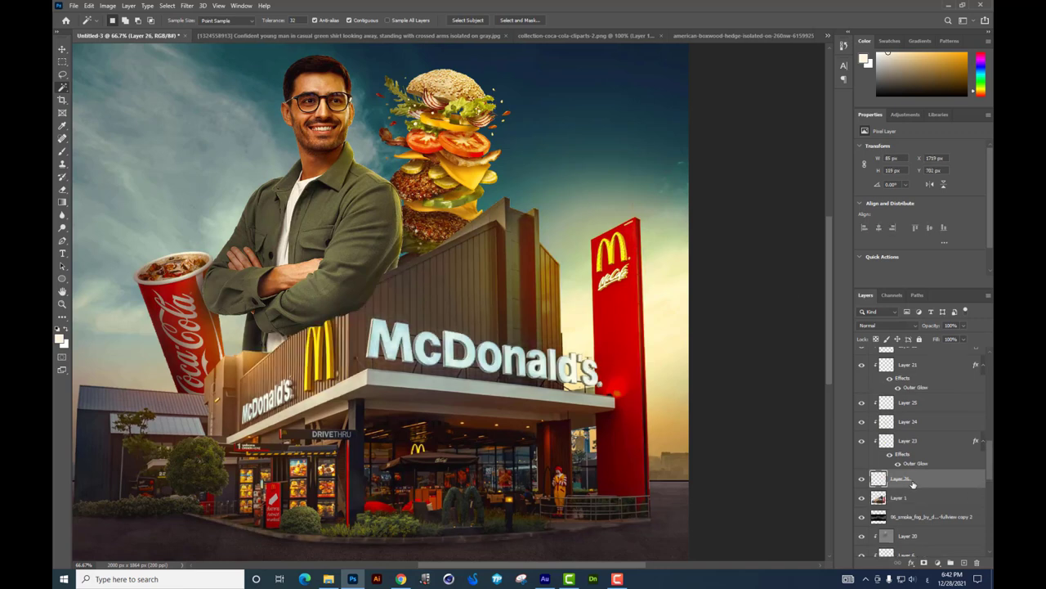
Step: Give the M logo layer an orange Outer Glow with opacity about 80 and range 13
right_click(891, 479)
left_click(816, 77)
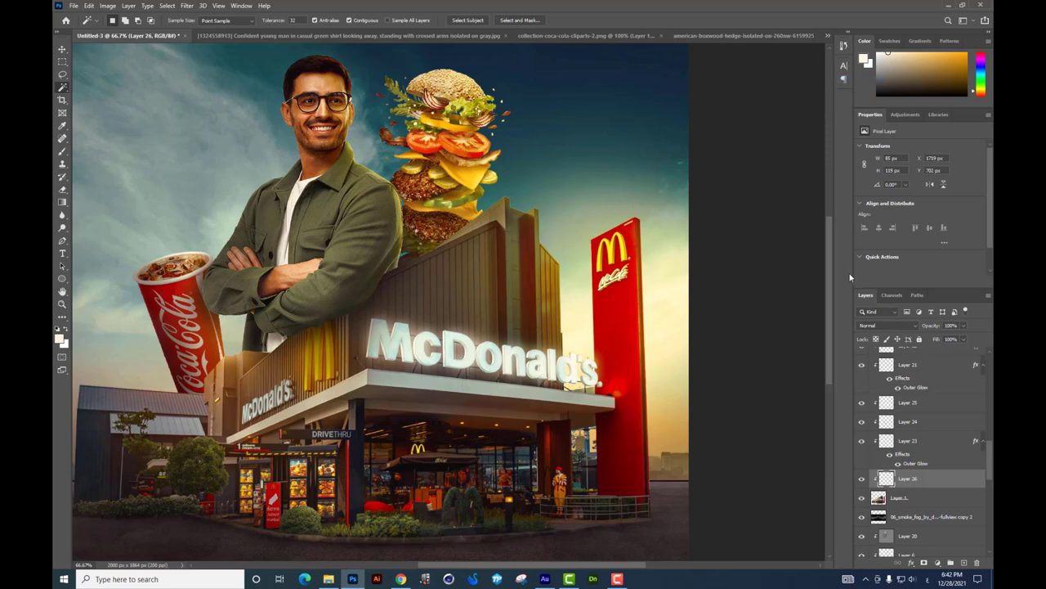
left_click_drag(706, 168, 784, 170)
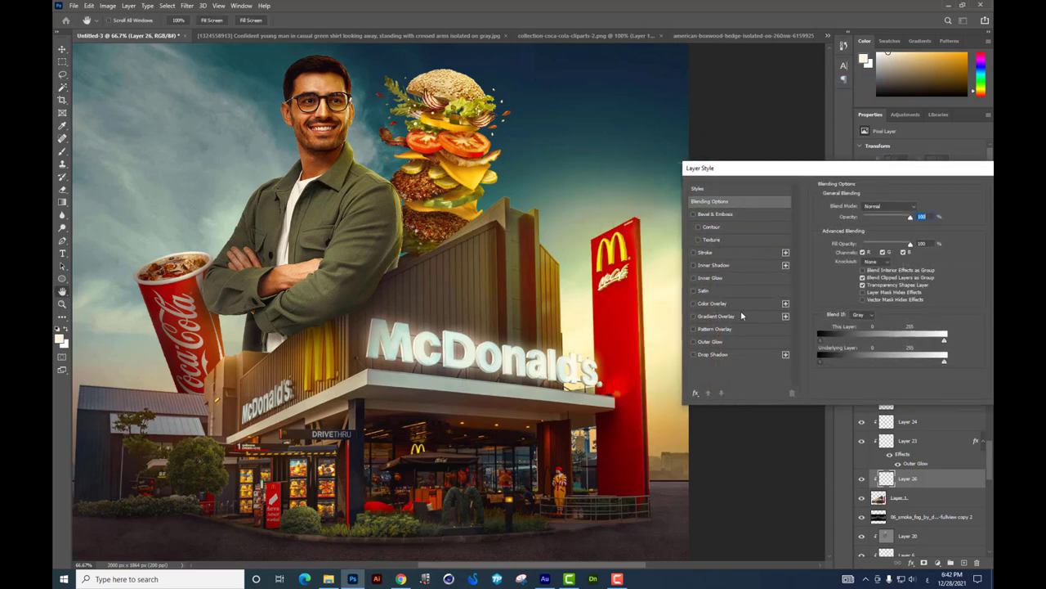
left_click(711, 342)
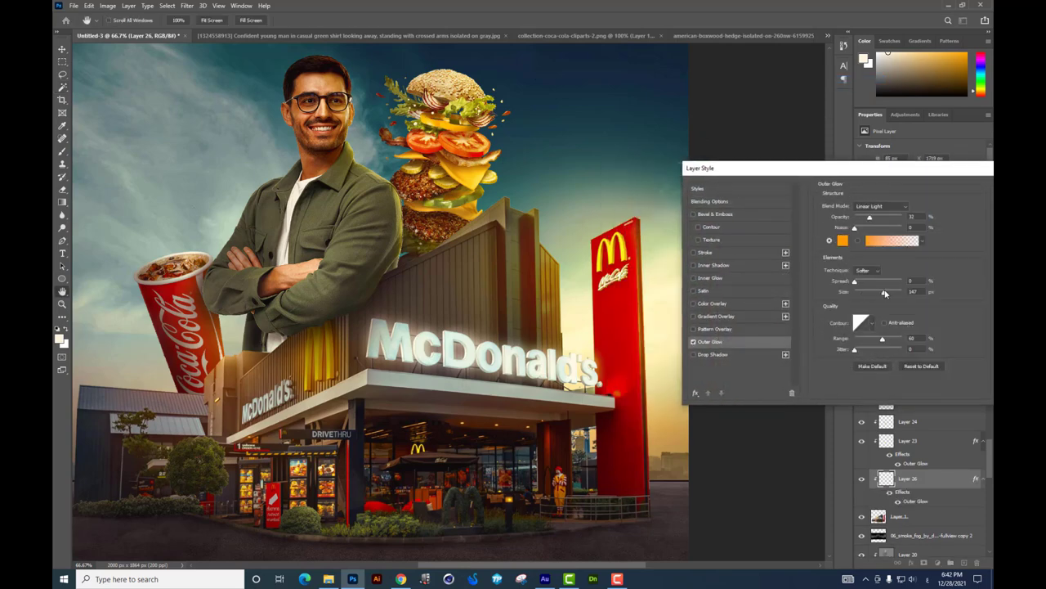
left_click_drag(876, 218, 895, 219)
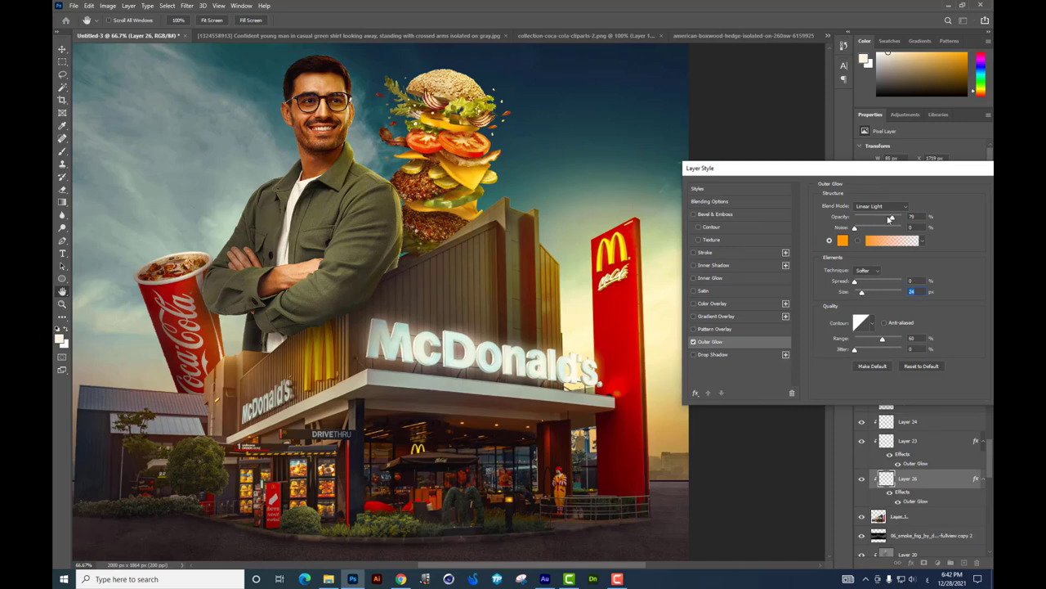
left_click_drag(874, 340, 861, 340)
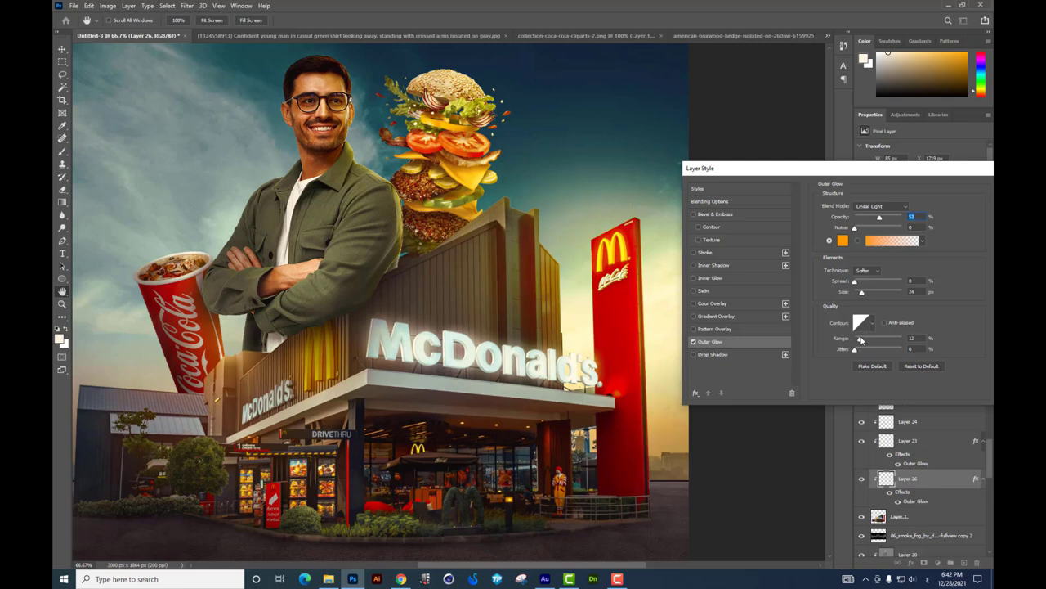
key("Return")
Step: Add a new layer above the logo and reapply a transform to the smoke fog layer
left_click(965, 562)
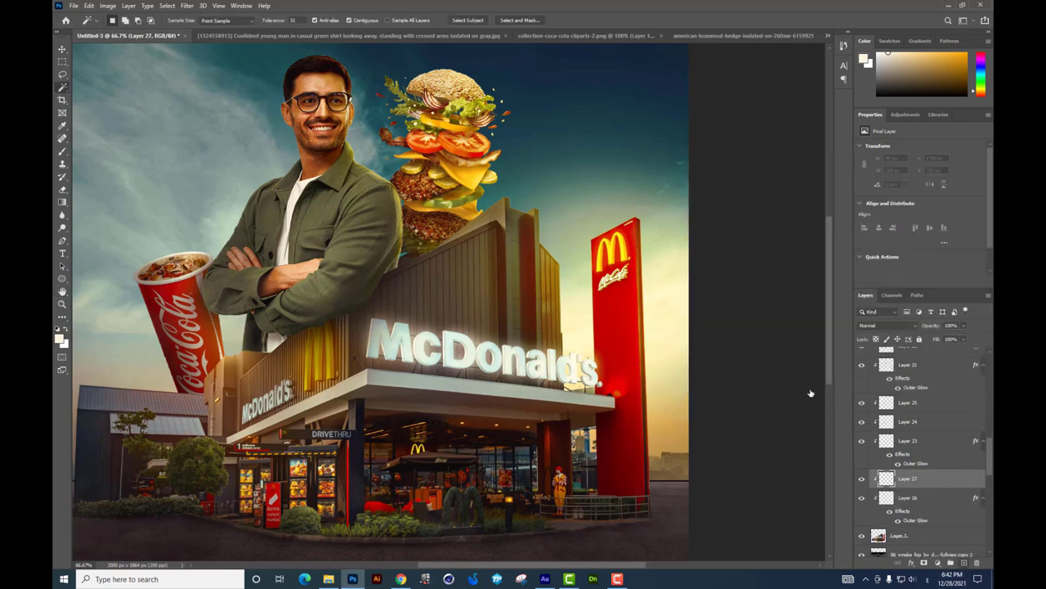
left_click(62, 152)
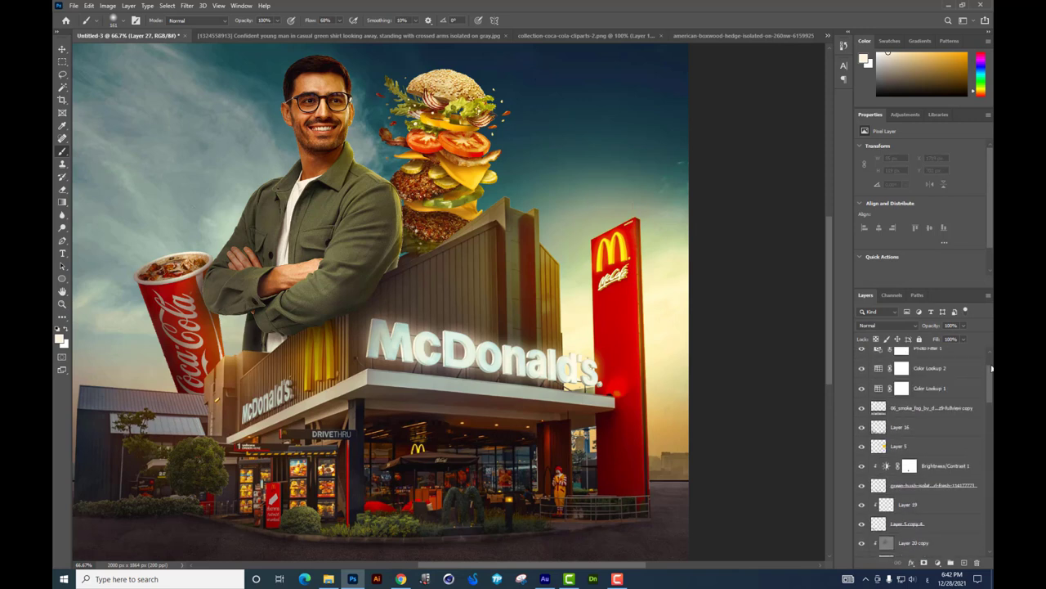
scroll(903, 408, "up", 10)
left_click(909, 474)
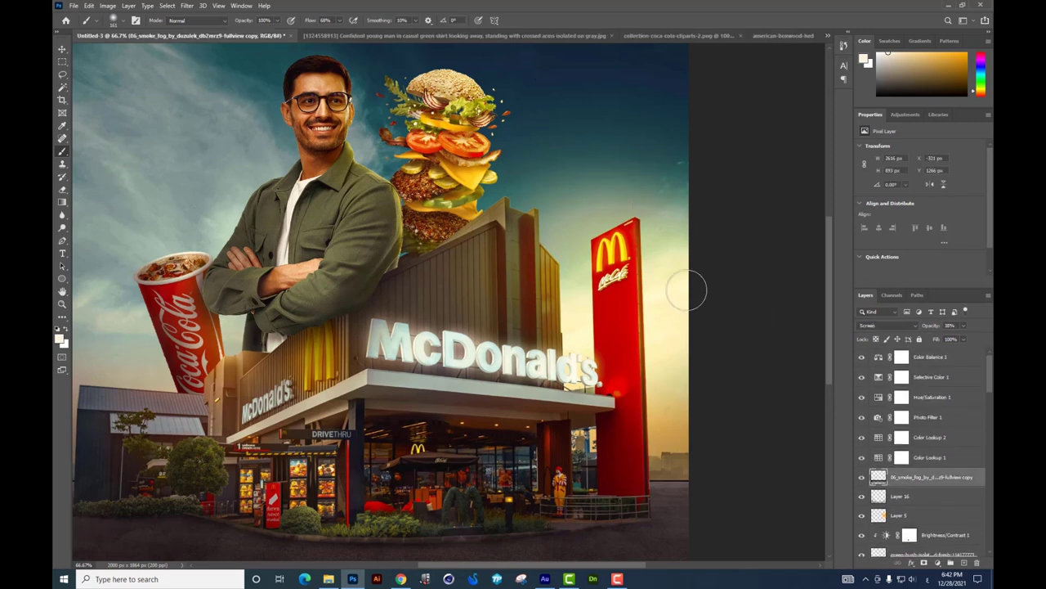
key("ctrl+t")
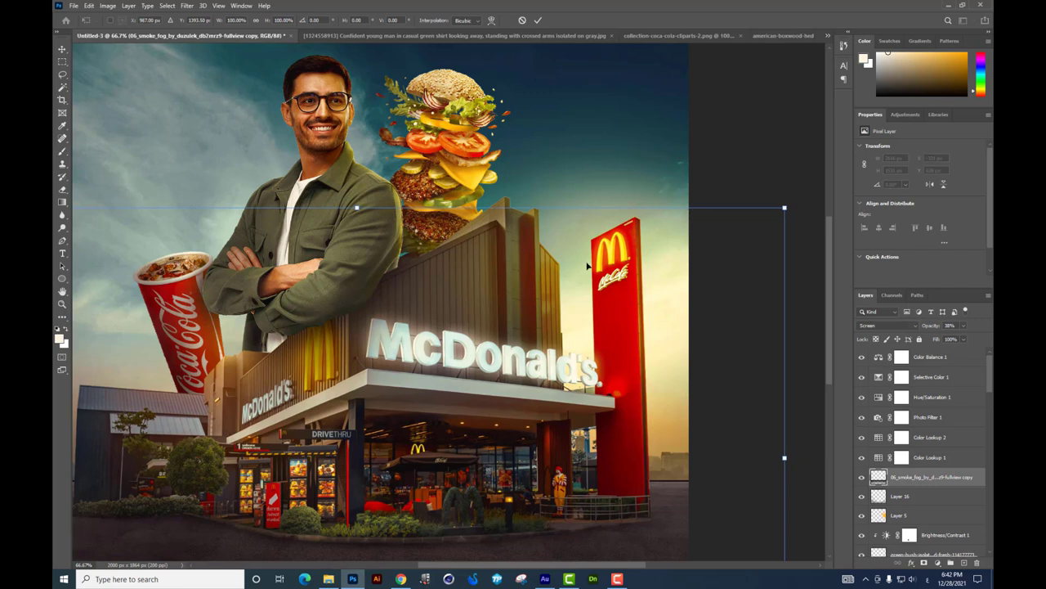
key("Return")
Step: Paint a light spot on a new layer, enlarge it over the red sign, blend as Screen
left_click(951, 562)
left_click(609, 255)
key("ctrl+t")
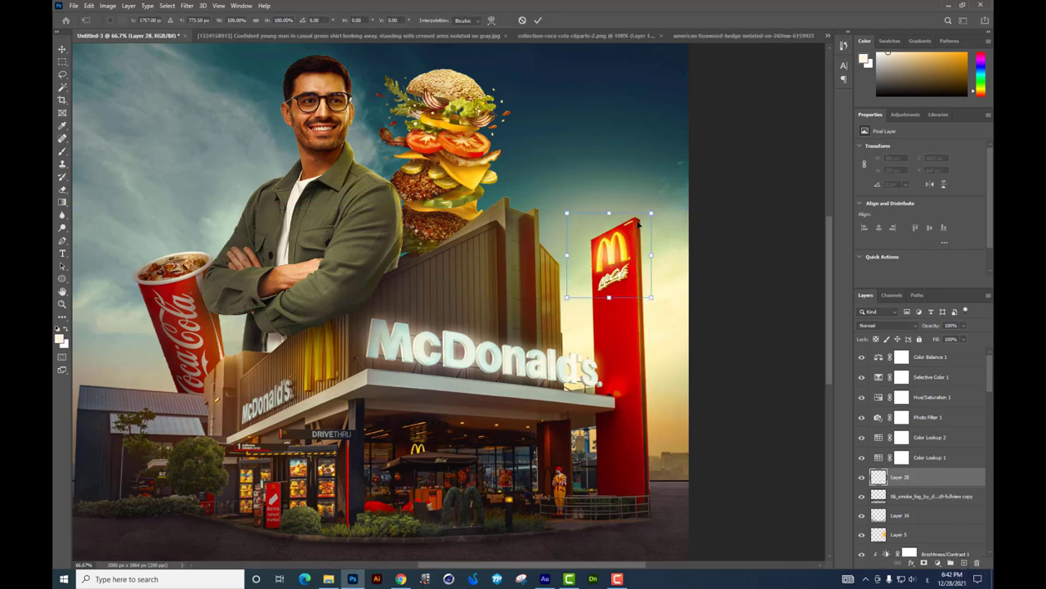
left_click_drag(651, 214, 670, 202)
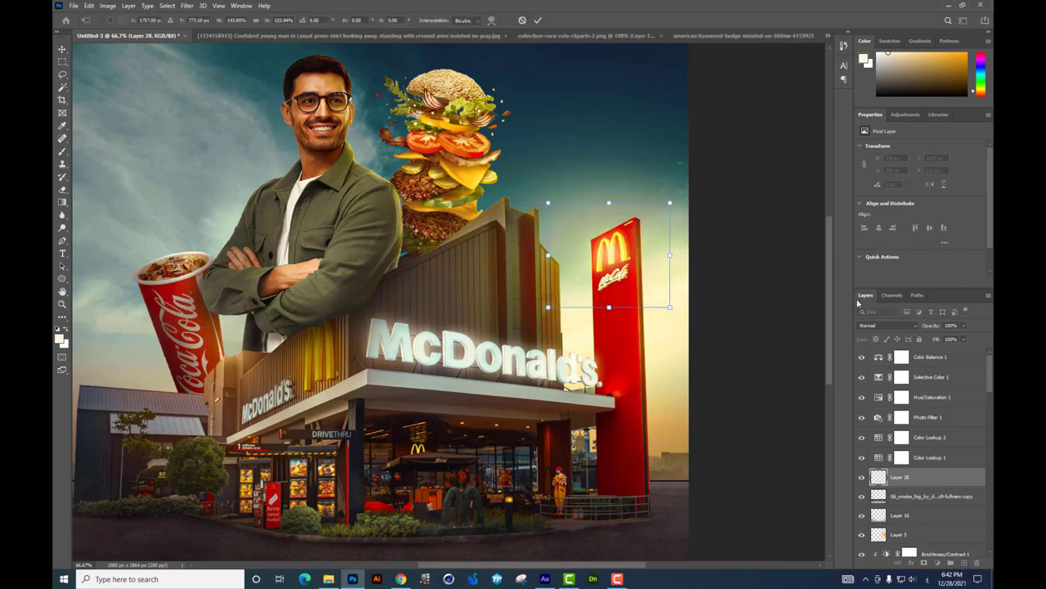
key("Return")
left_click(887, 326)
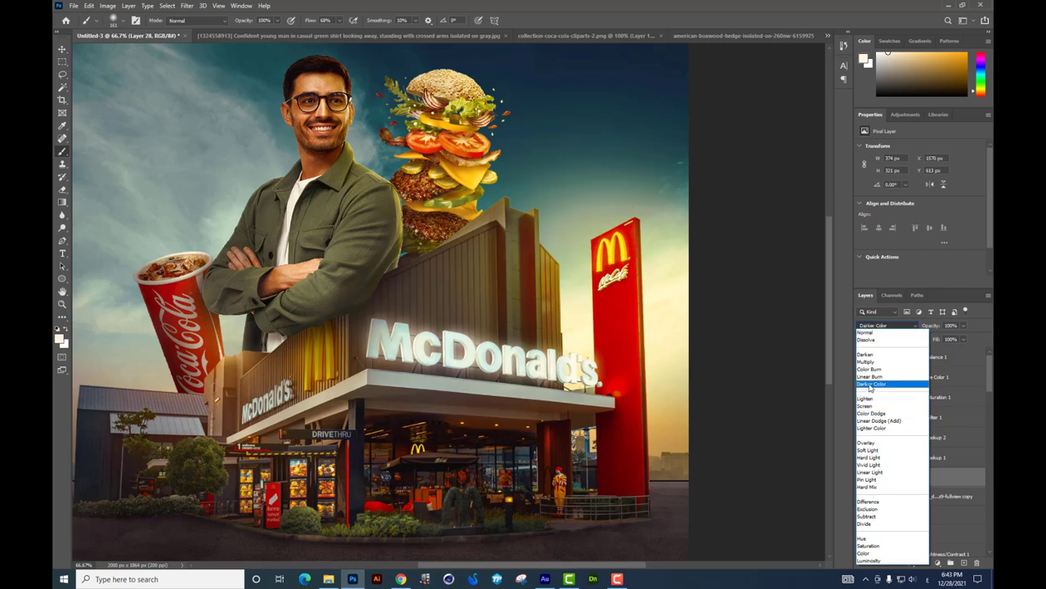
left_click(869, 406)
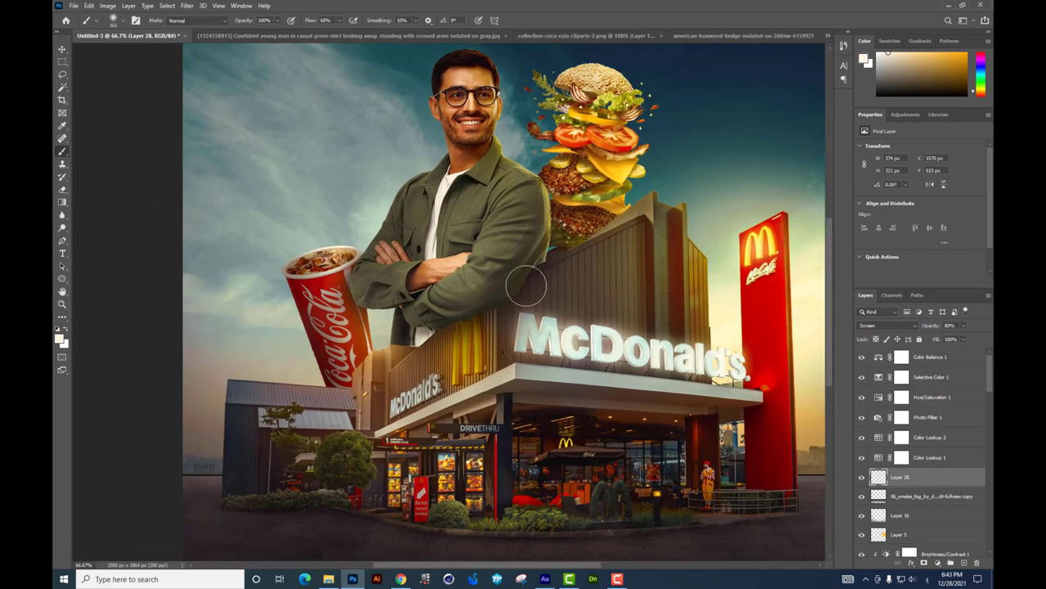
Step: Stretch a new Layer 29 glow over the golden arches, set to Color Dodge at 76% opacity
left_click(965, 563)
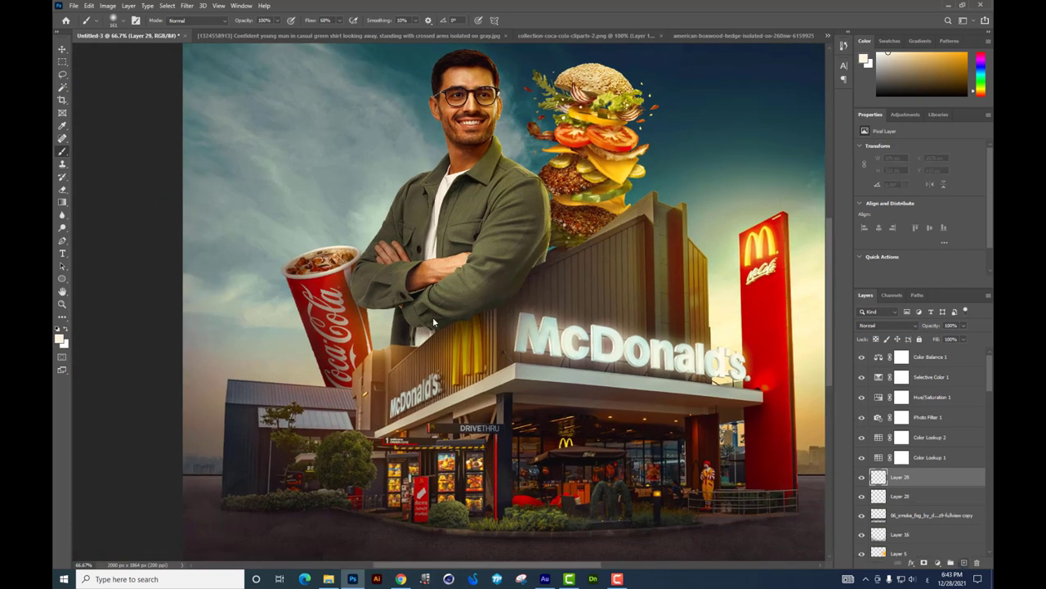
key("ctrl+t")
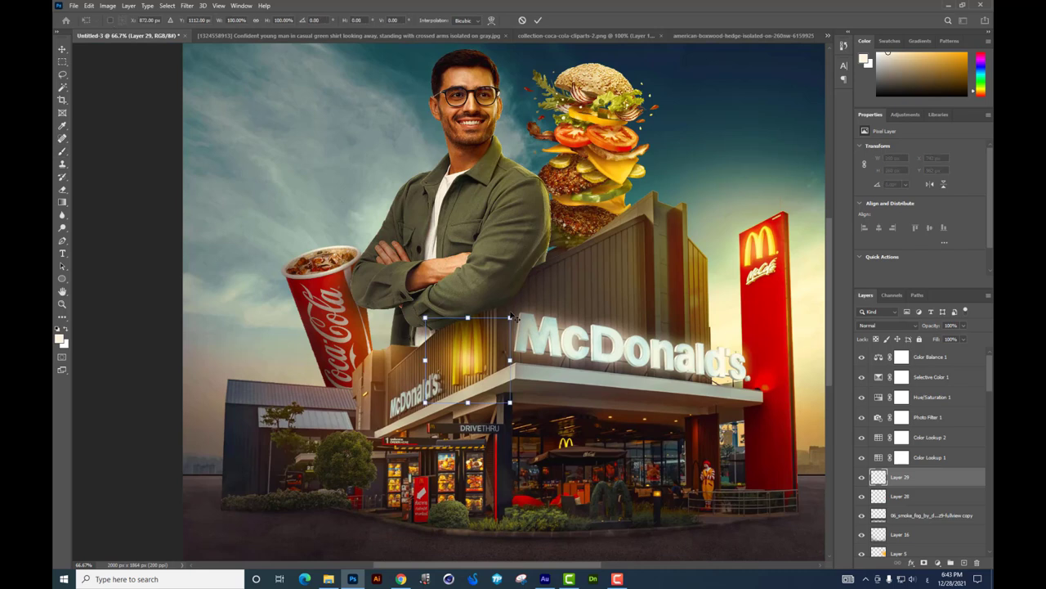
left_click_drag(510, 317, 526, 280)
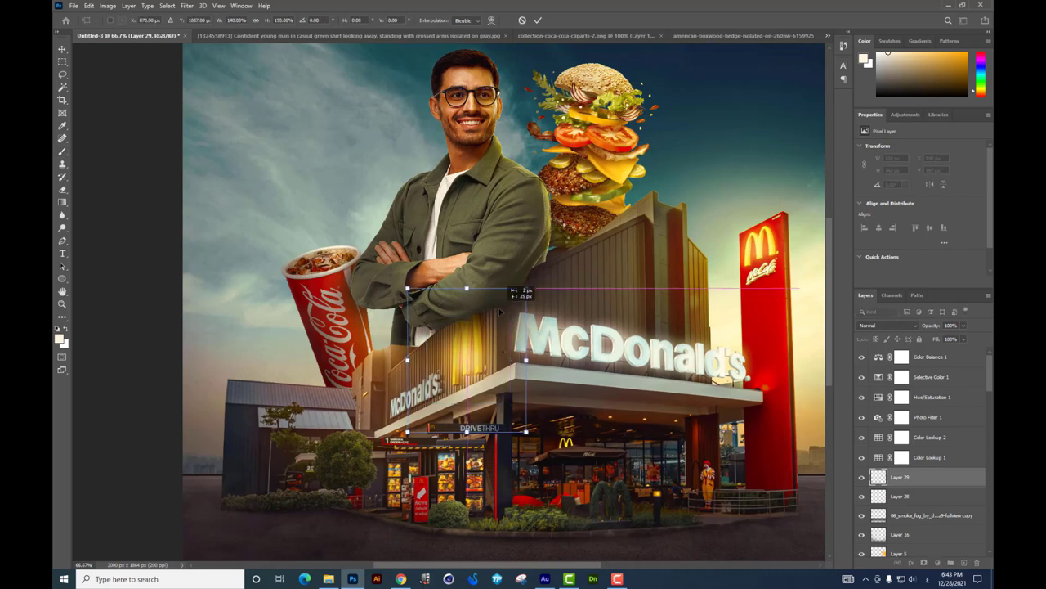
key("Return")
left_click(887, 325)
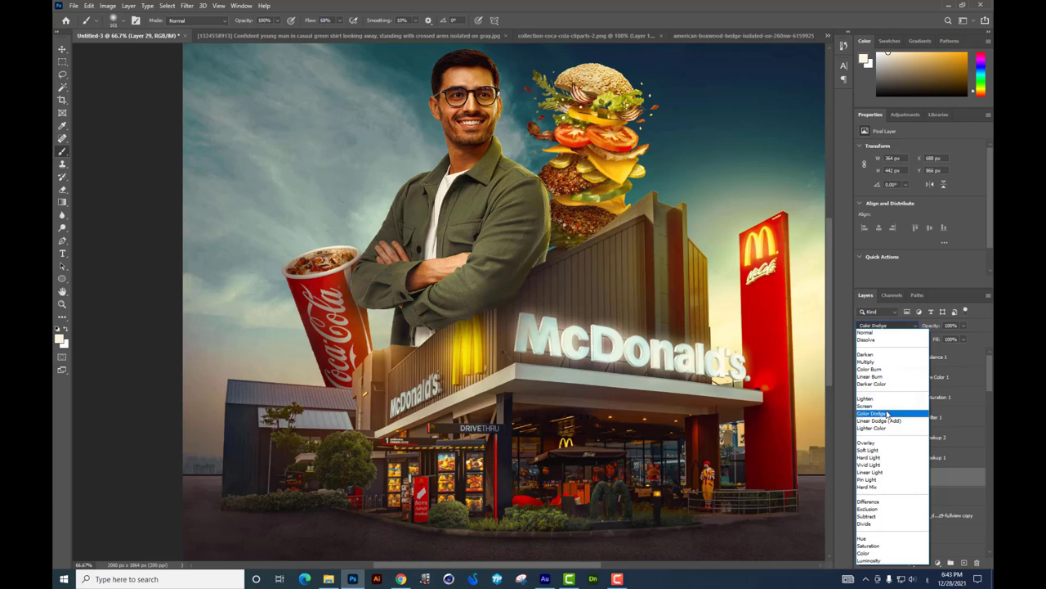
left_click(888, 413)
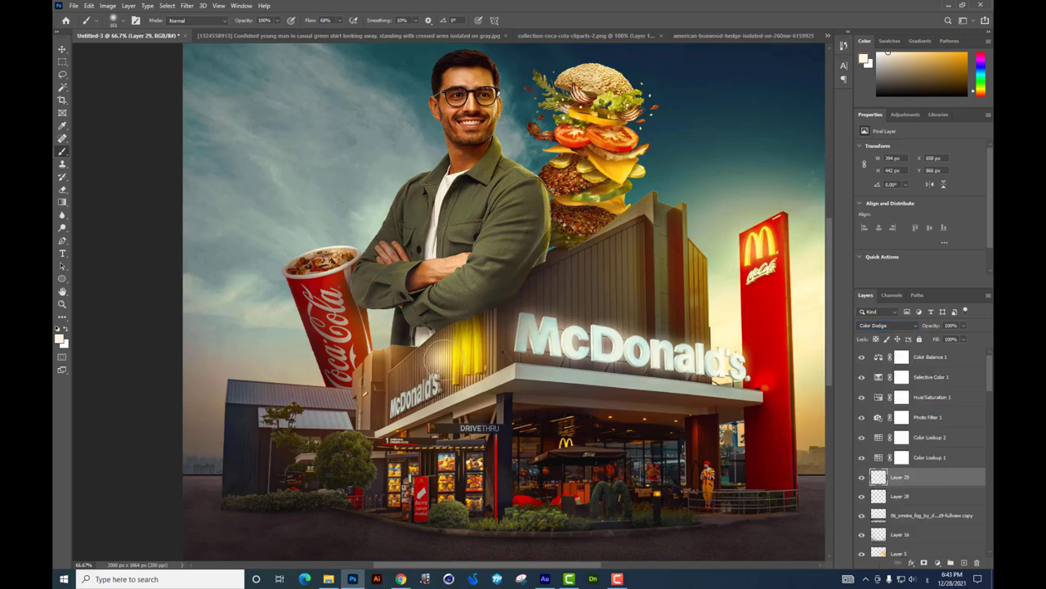
key("ctrl+minus")
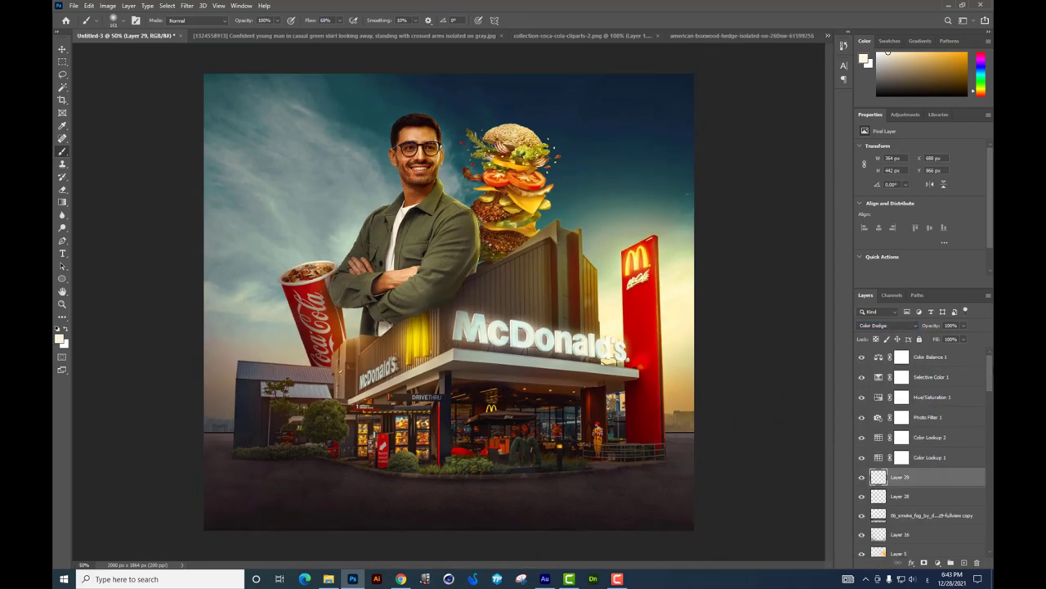
left_click(963, 326)
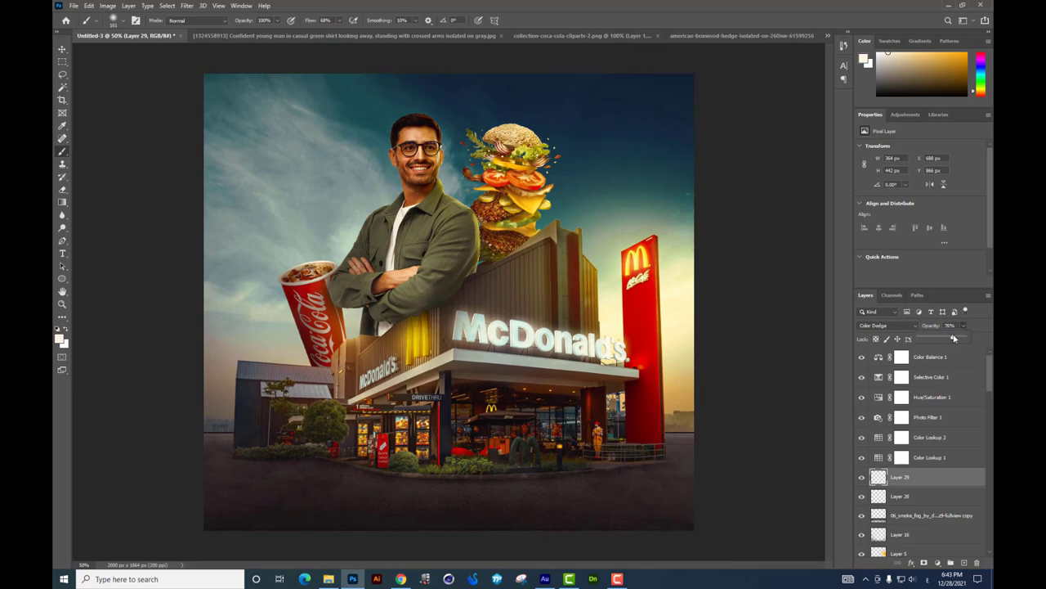
left_click_drag(954, 337, 958, 337)
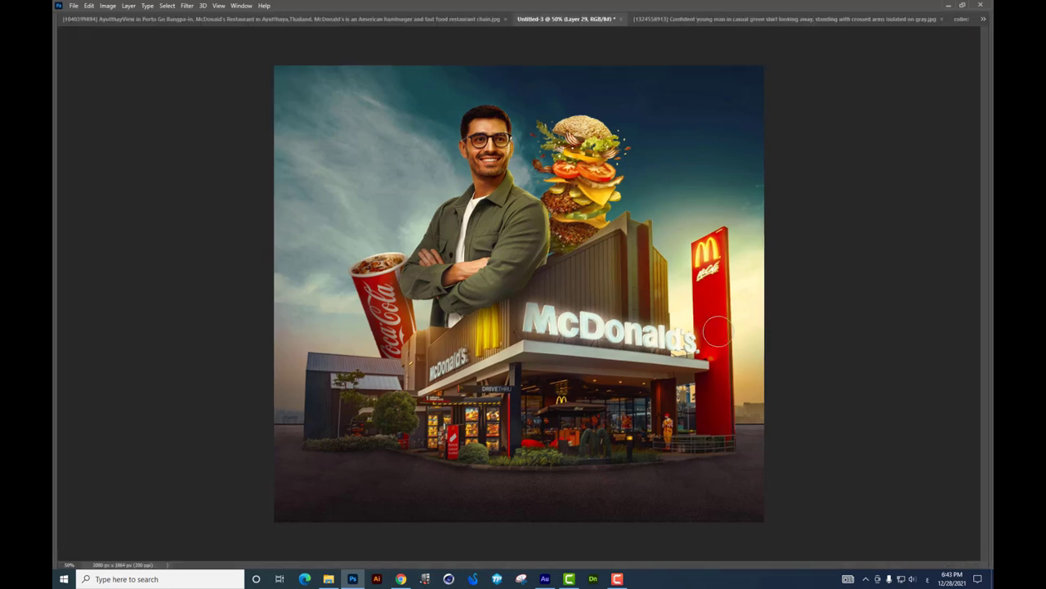
Step: Select Layer 20 from the layers under the man's head using the Move tool
scroll(515, 225, "up", 2)
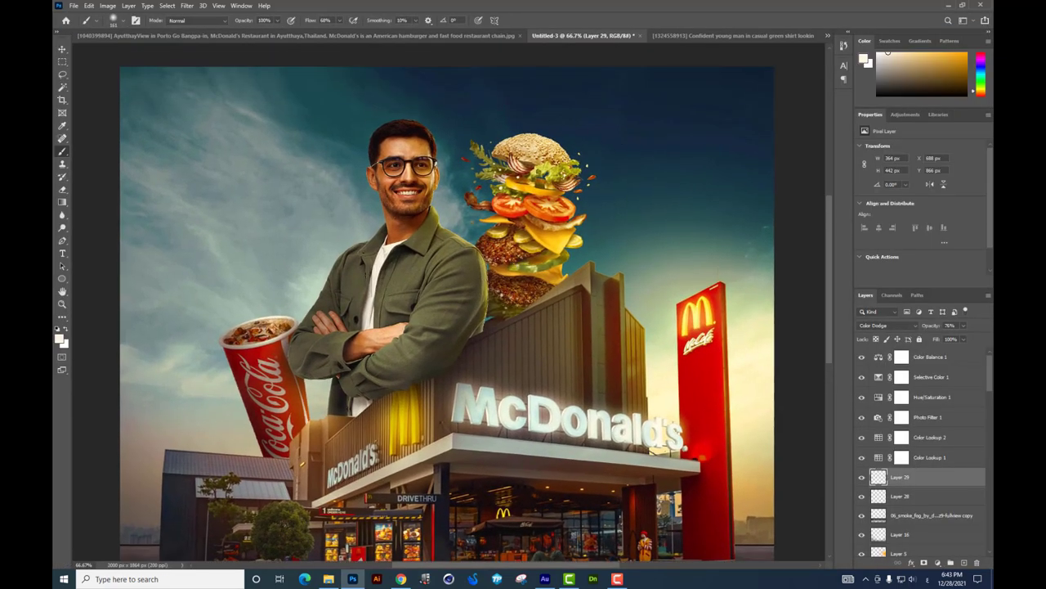
left_click(61, 50)
right_click(434, 182)
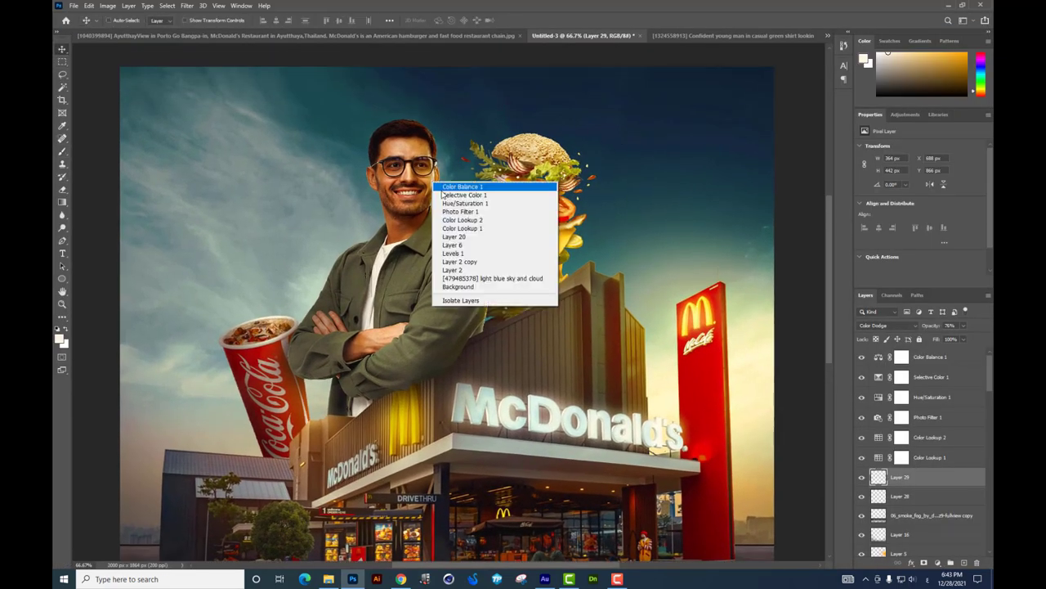
left_click(452, 236)
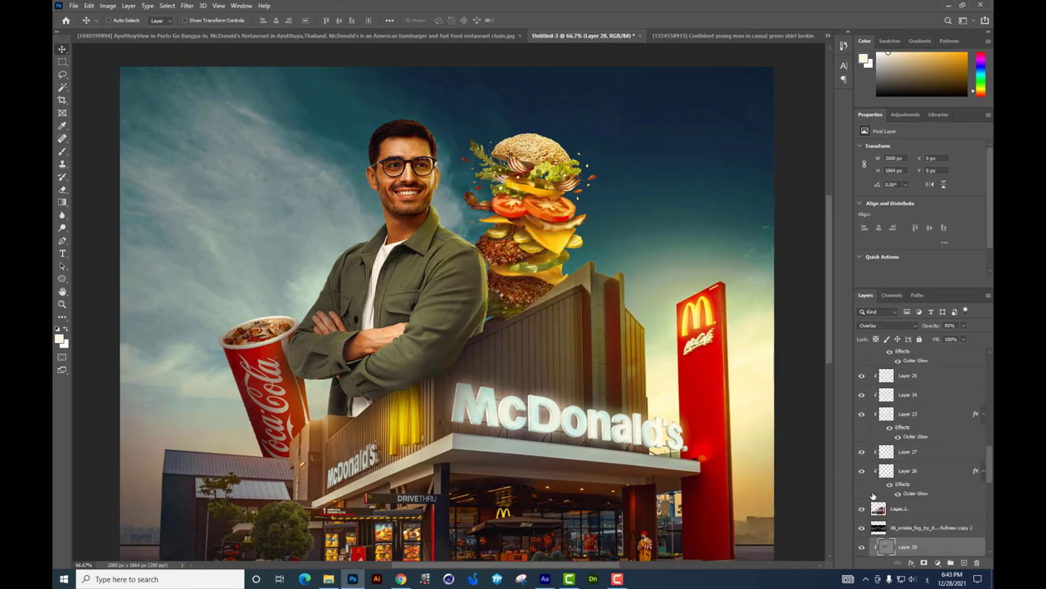
Step: Toggle Layer 11 and Layer 6 visibility to compare the man's lighting, then select Layer 6
scroll(905, 474, "down", 2)
scroll(904, 474, "down", 2)
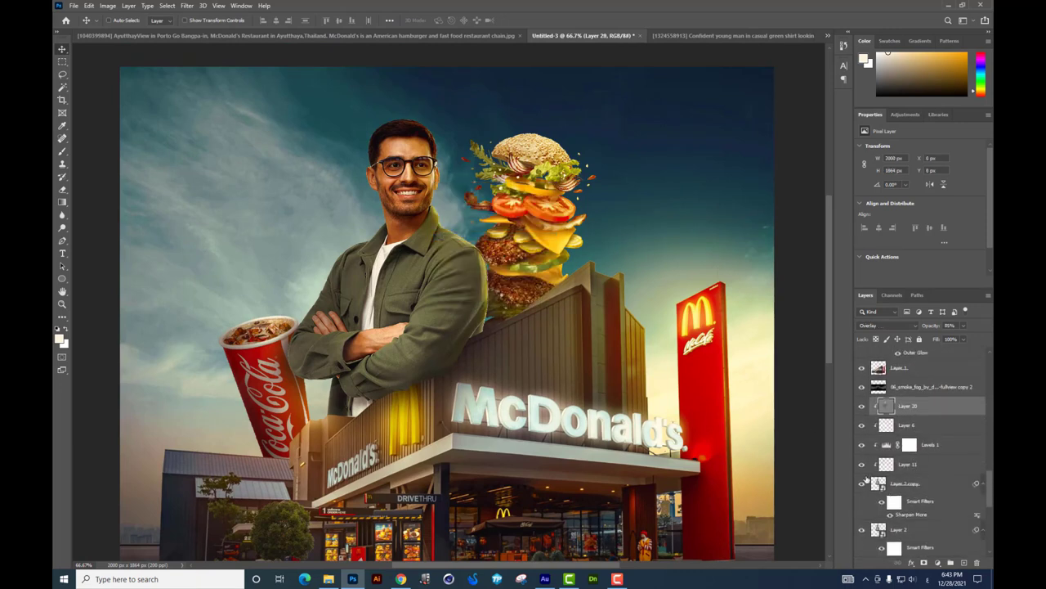
left_click(863, 467)
left_click(863, 449)
left_click(862, 449)
left_click(862, 427)
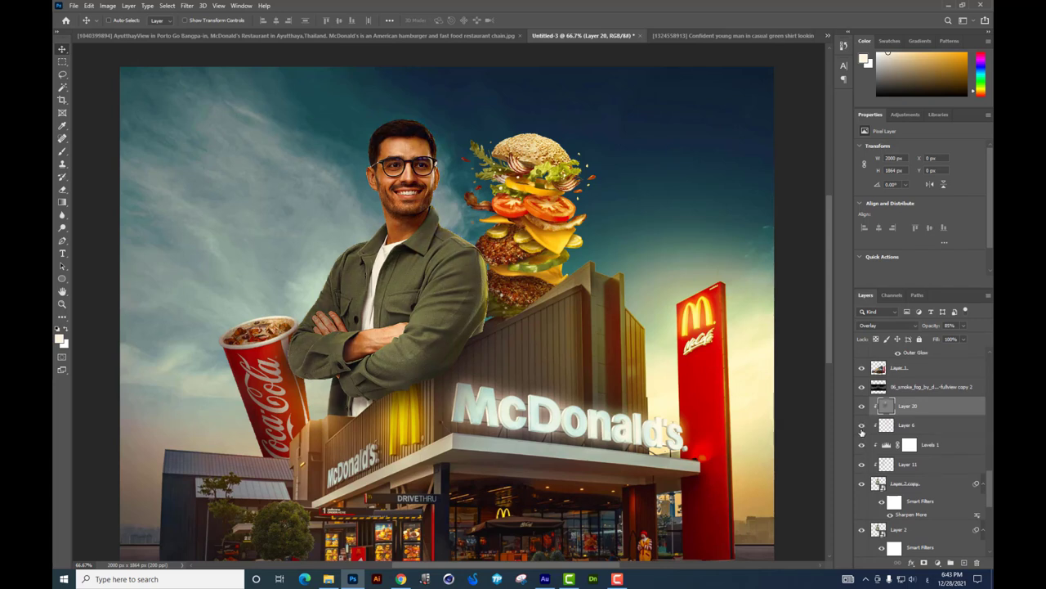
left_click(861, 427)
left_click(902, 427)
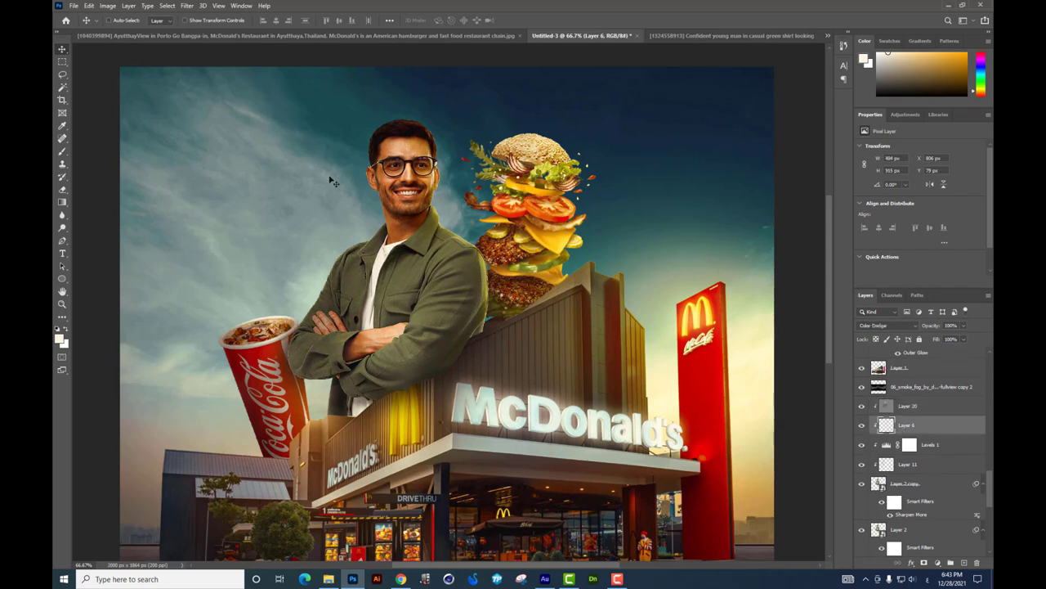
Step: Set up a soft 174 px eraser and preview the full composite with panels hidden
left_click(63, 189)
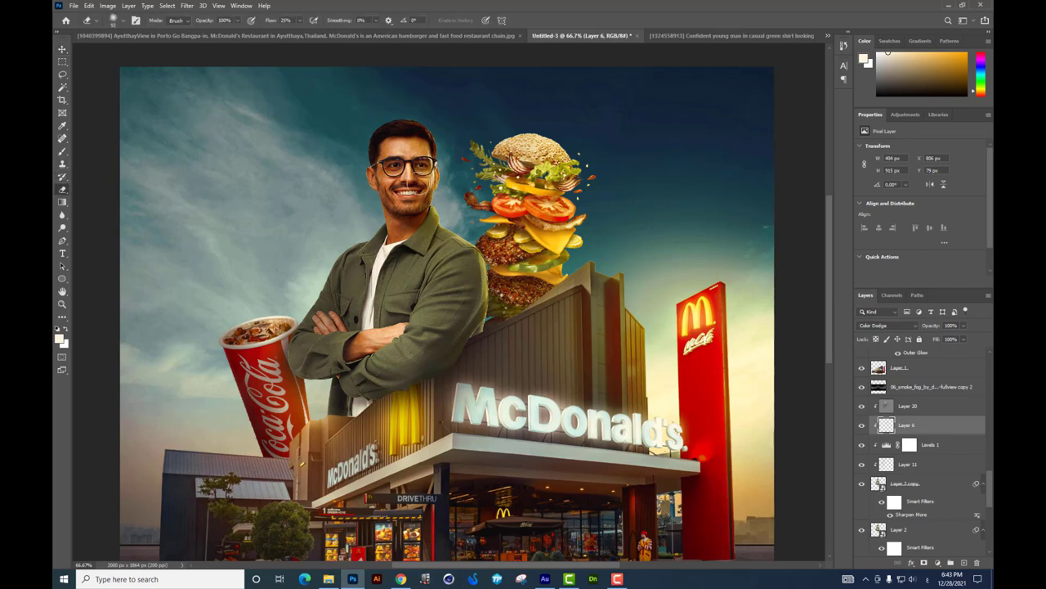
right_click(486, 191)
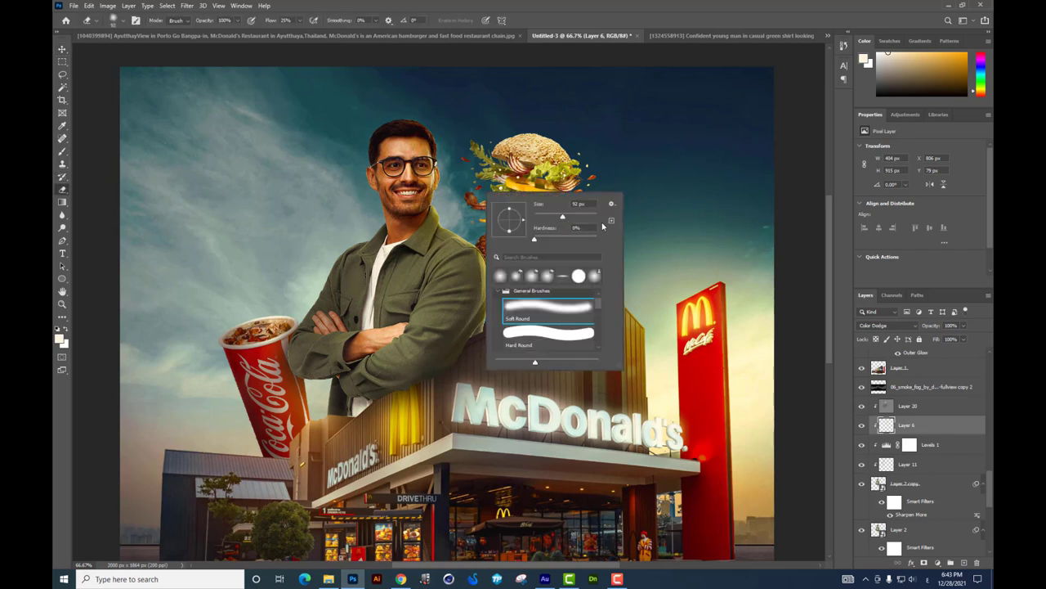
key("Return")
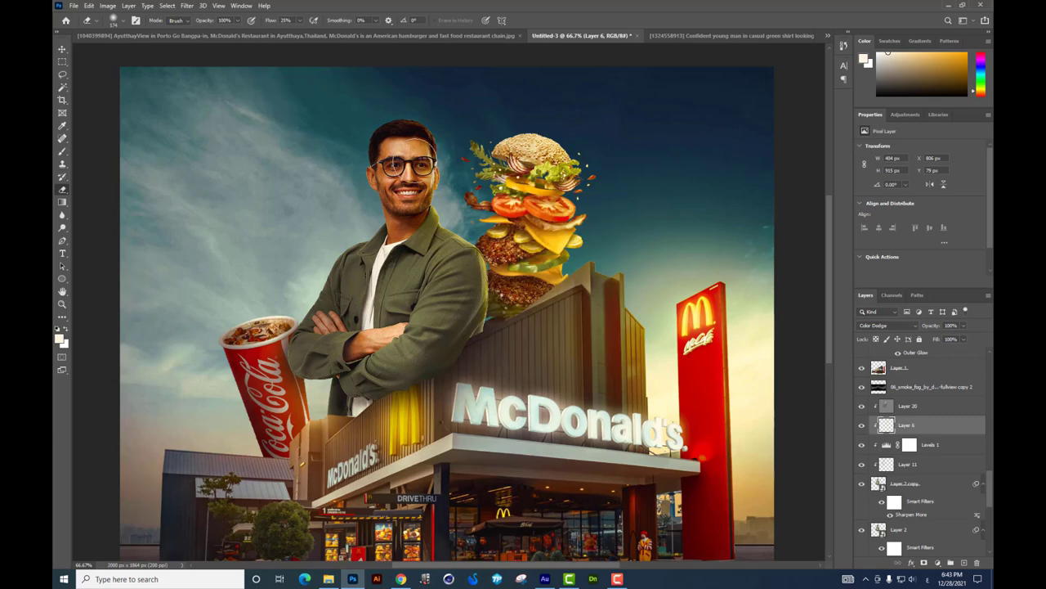
key("ctrl+minus")
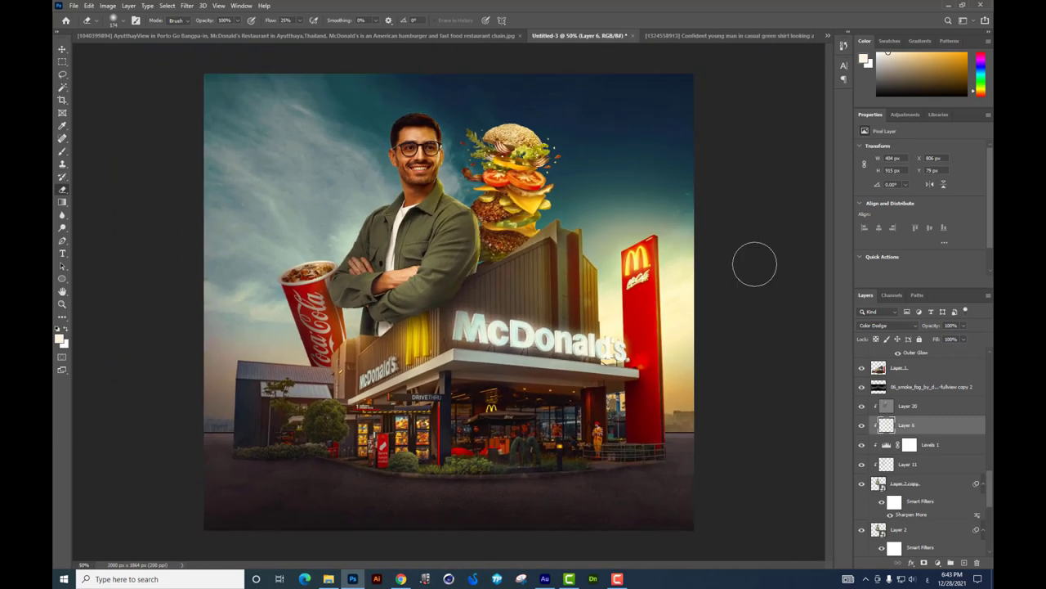
key("Tab")
key("ctrl+plus")
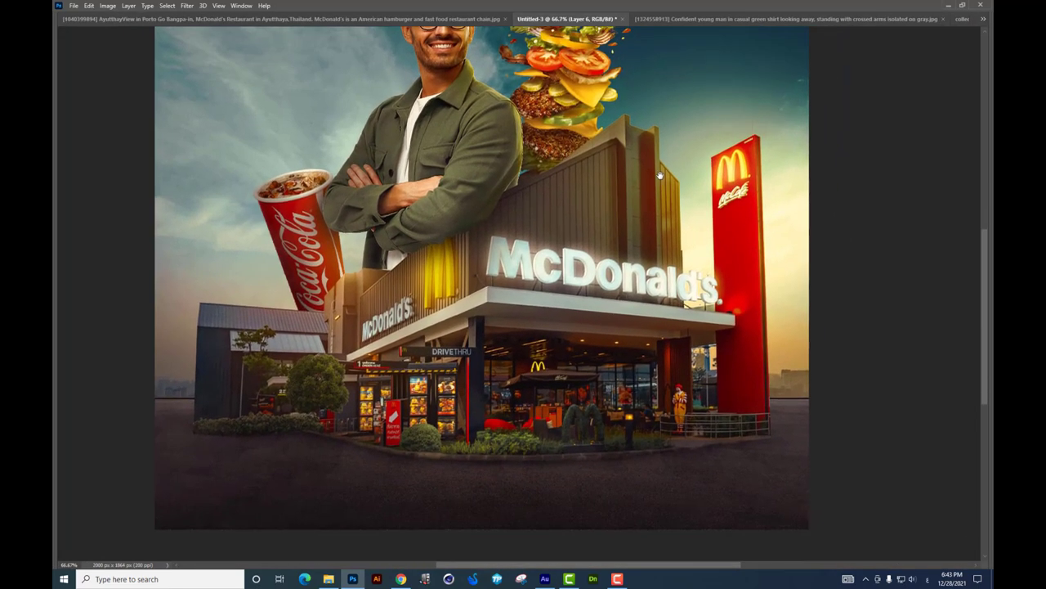